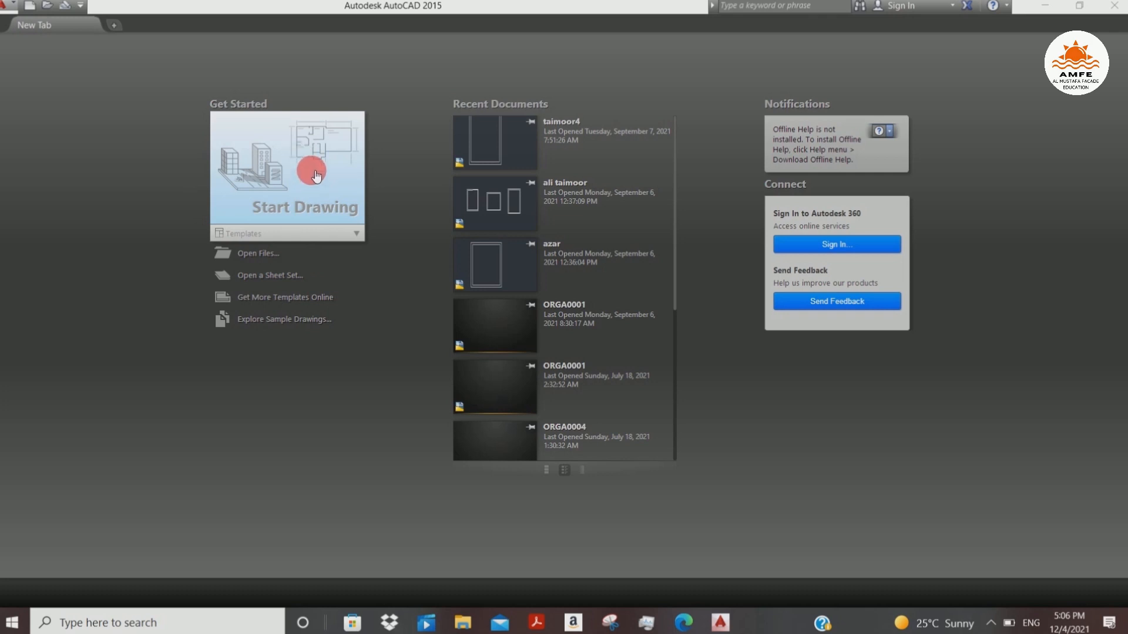
- Start a new drawing and close the Properties palette to clear the workspace
click(311, 170)
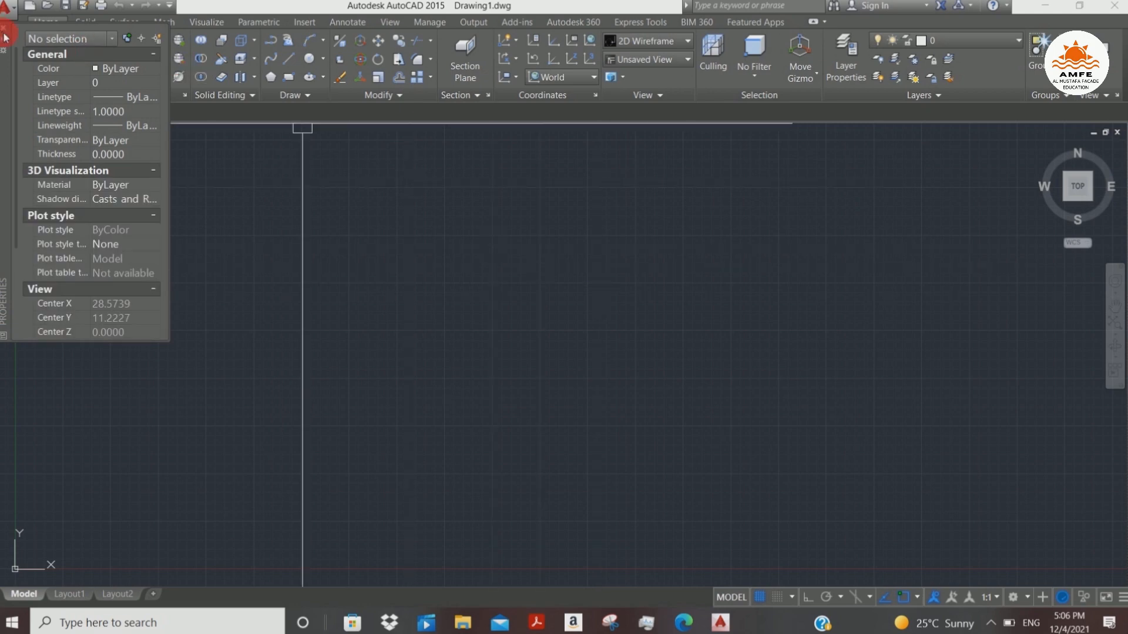
click(4, 30)
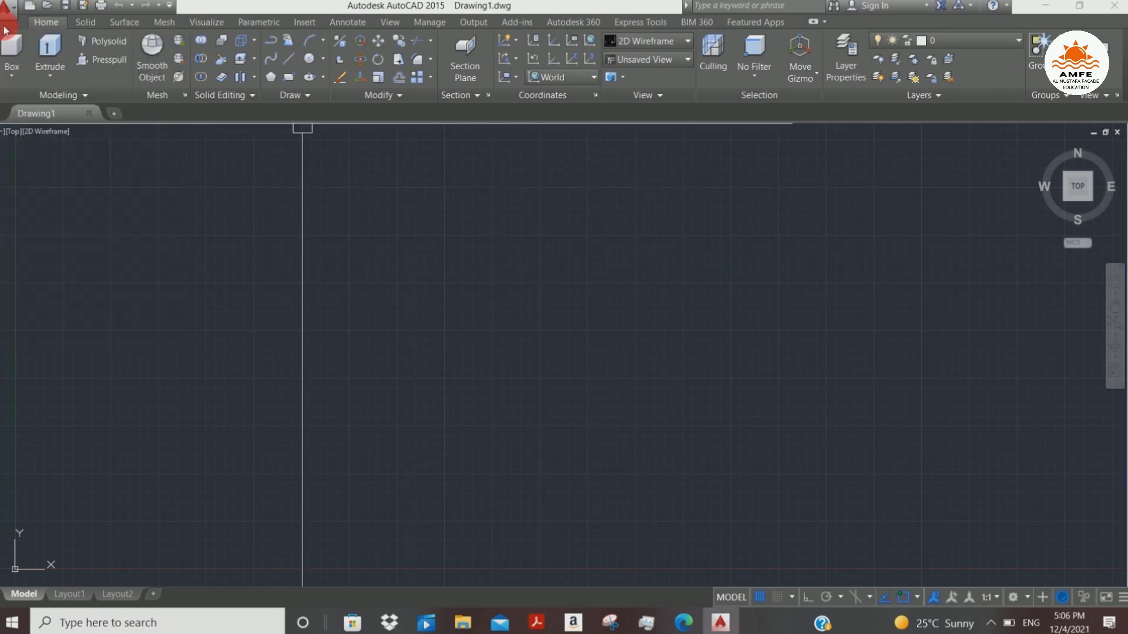
click(772, 244)
click(449, 411)
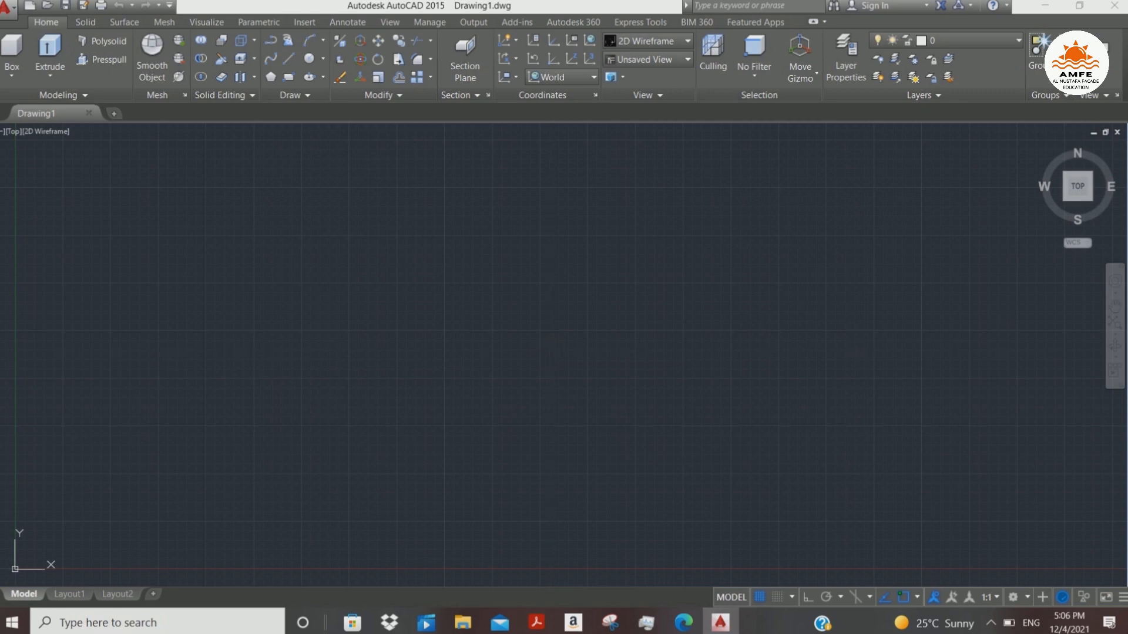
- Save the new drawing in the Documents folder under the file name 2nd lec
key(ctrl+s)
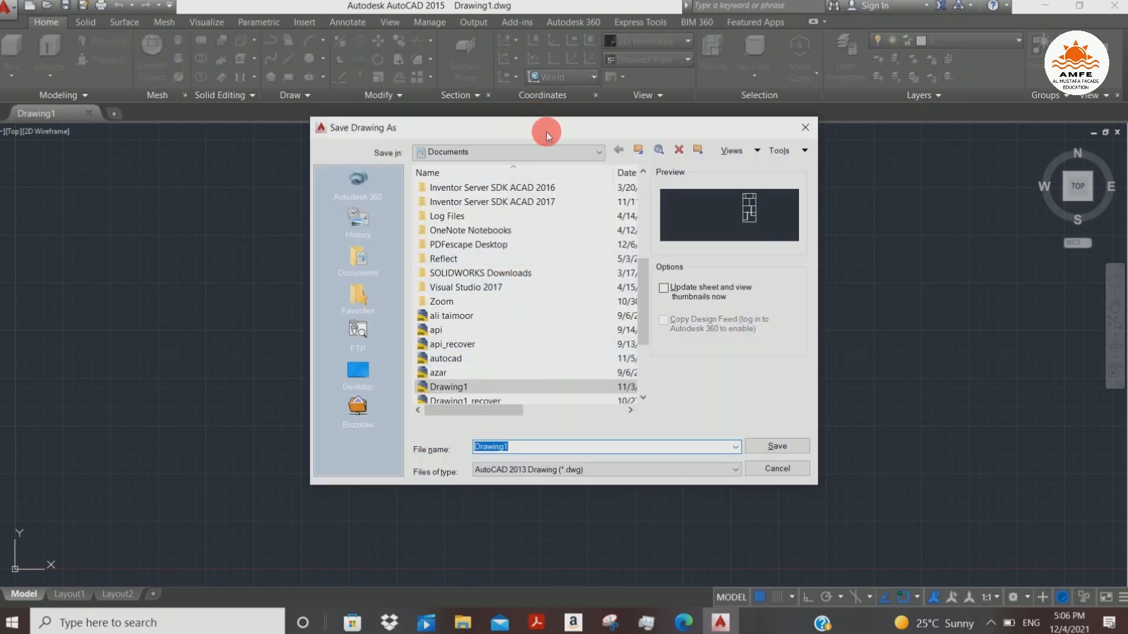
drag(546, 131, 577, 51)
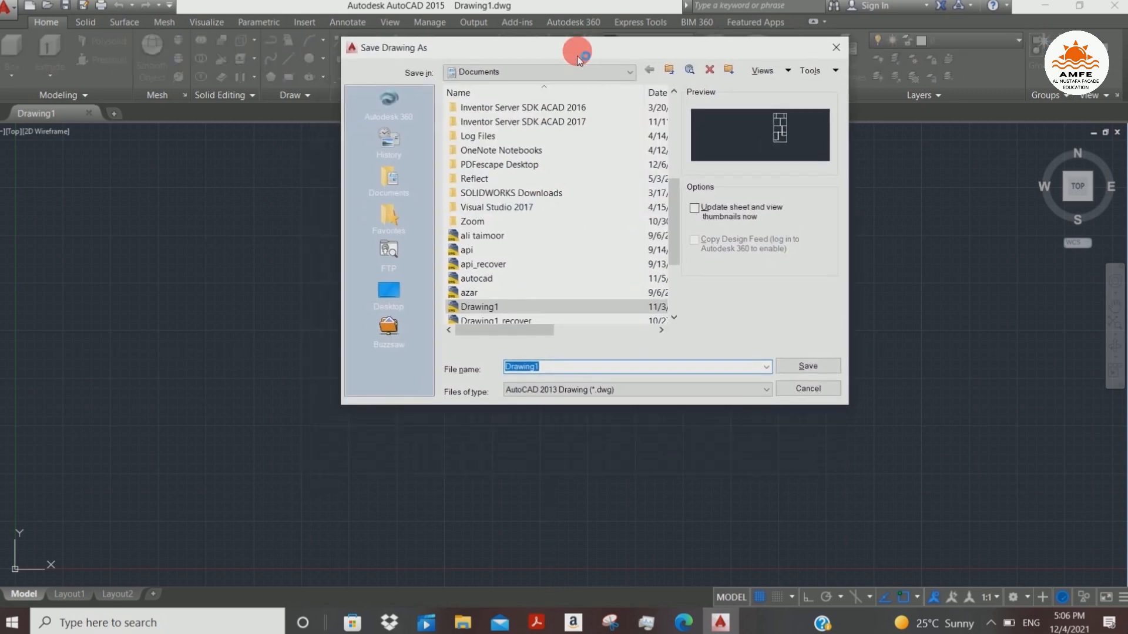
click(388, 286)
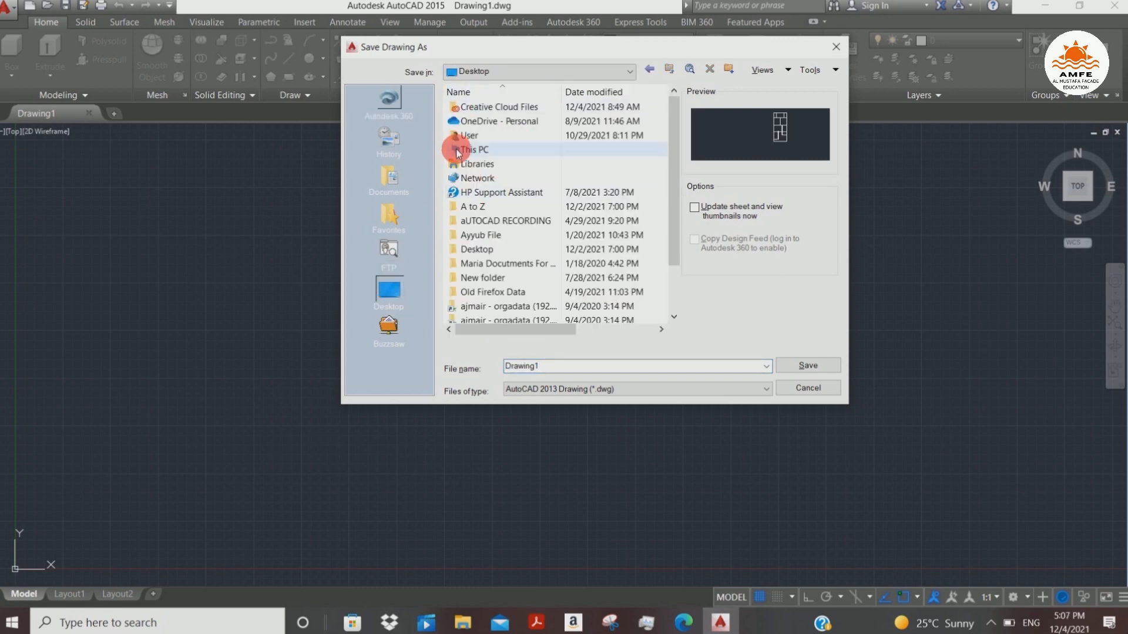
click(388, 172)
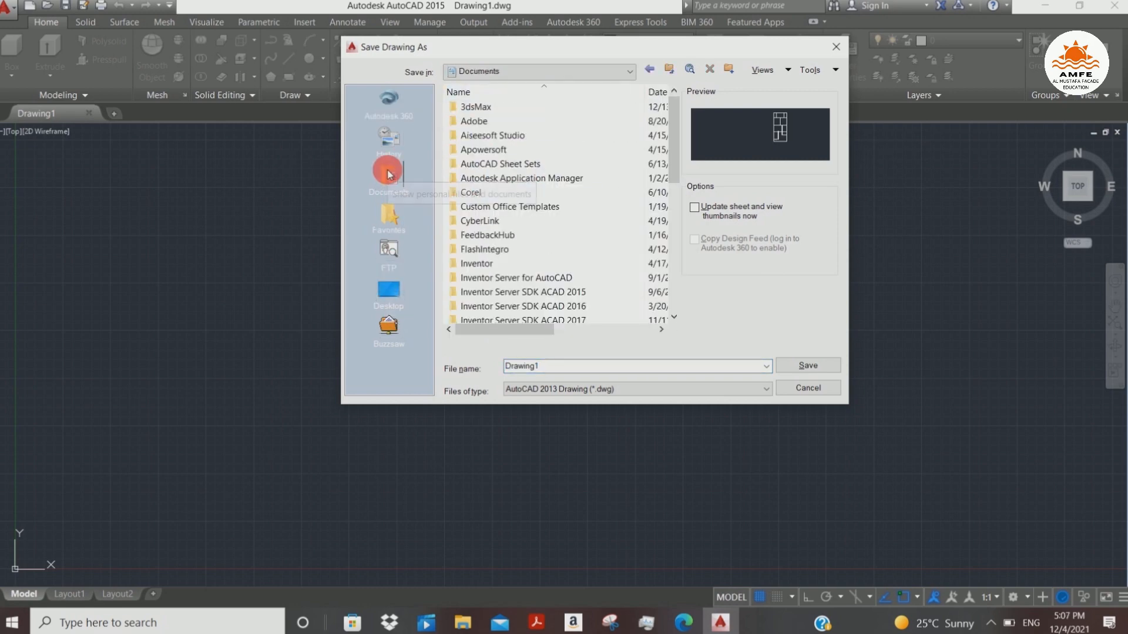
mouse_move(668, 156)
mouse_down()
mouse_move(675, 297)
mouse_move(659, 150)
mouse_up()
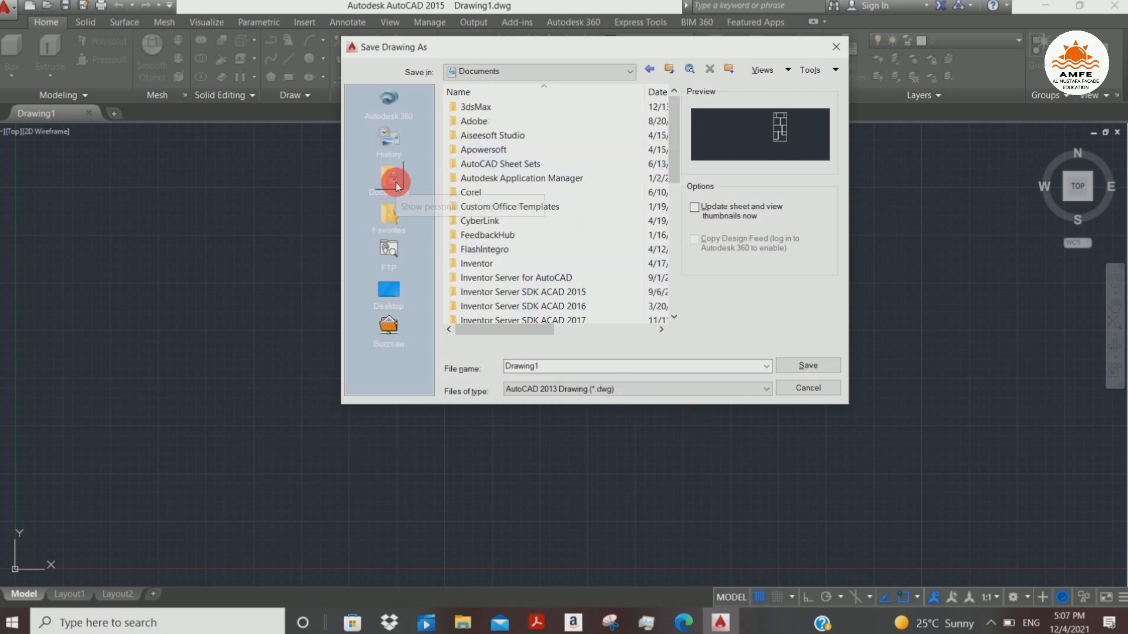
double_click(572, 367)
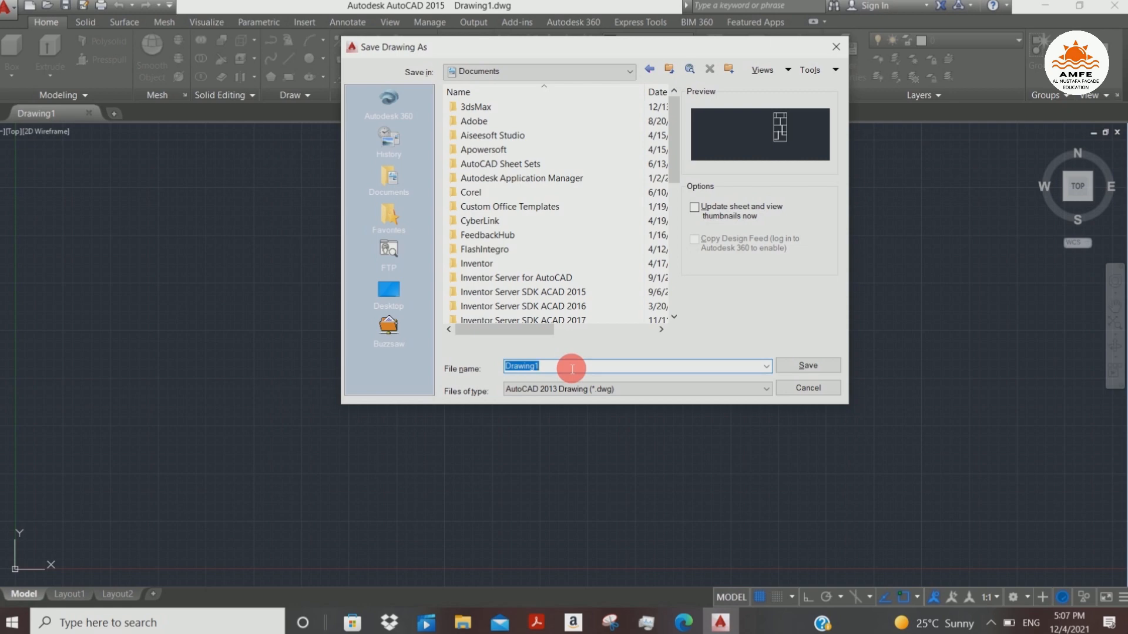
text(2nd lec)
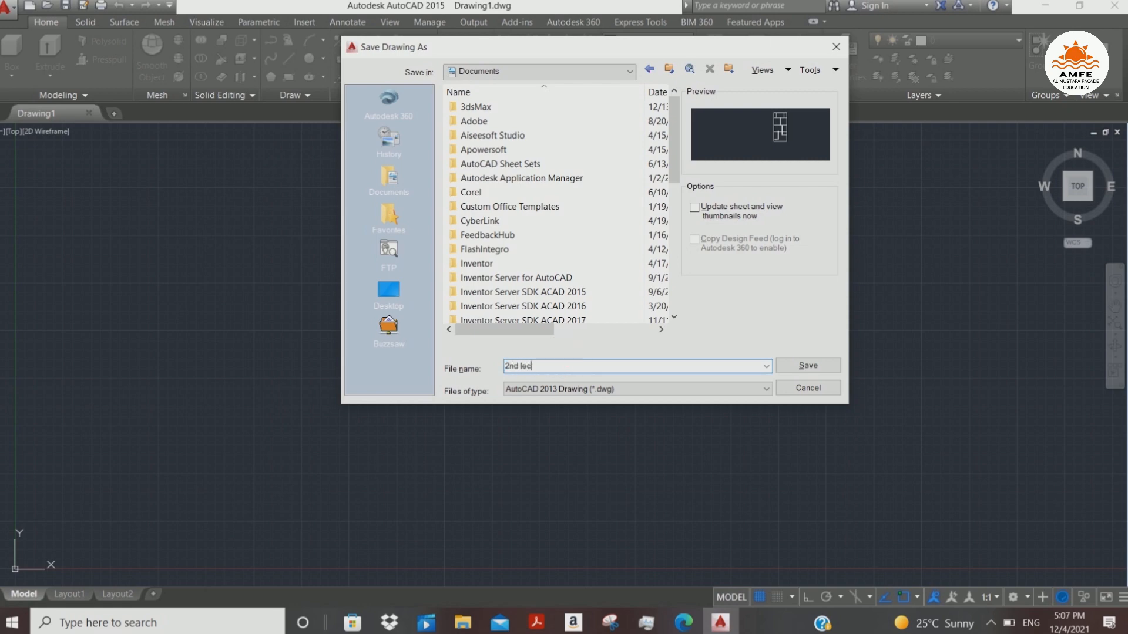
click(818, 366)
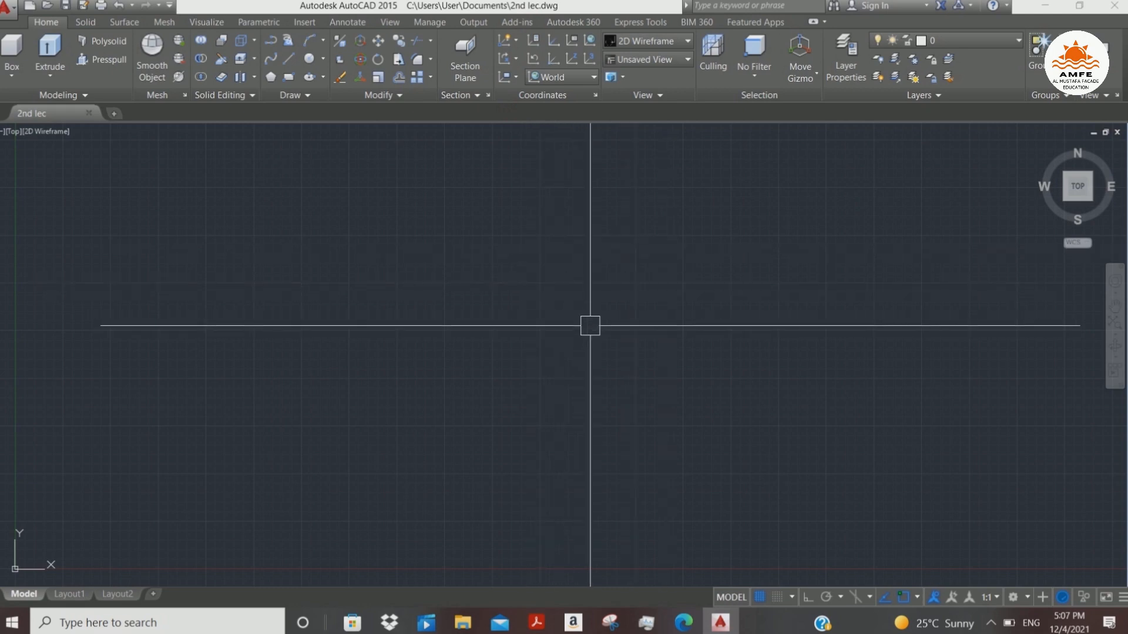
- Draw a single diagonal line sloping down to the right across the middle of the drawing area
text(l)
key(Return)
click(502, 203)
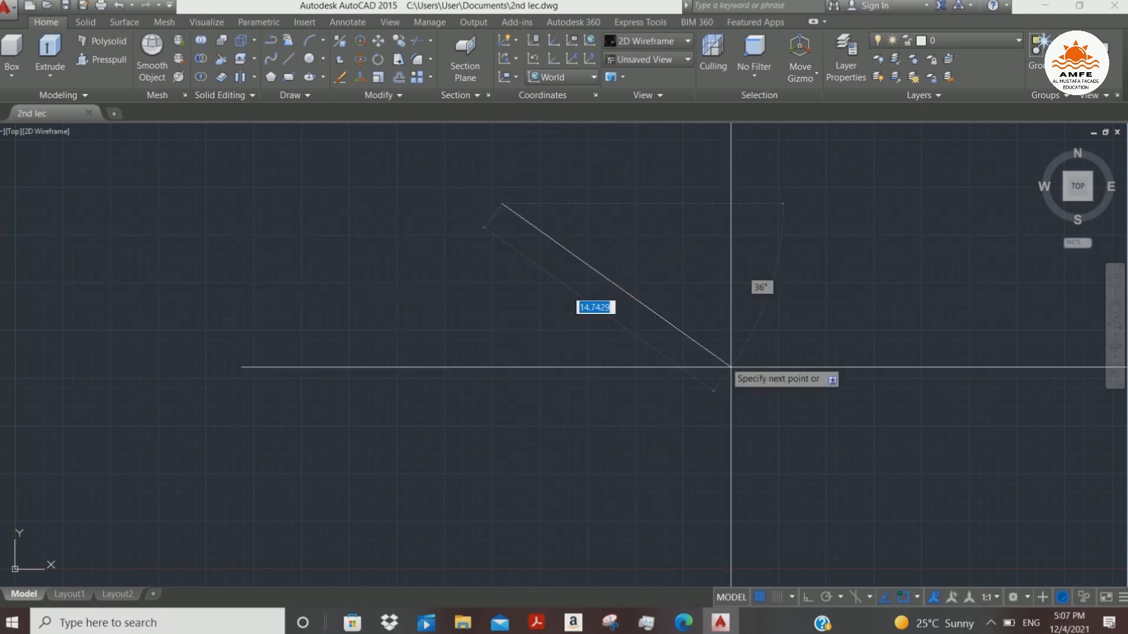
click(765, 399)
key(Escape)
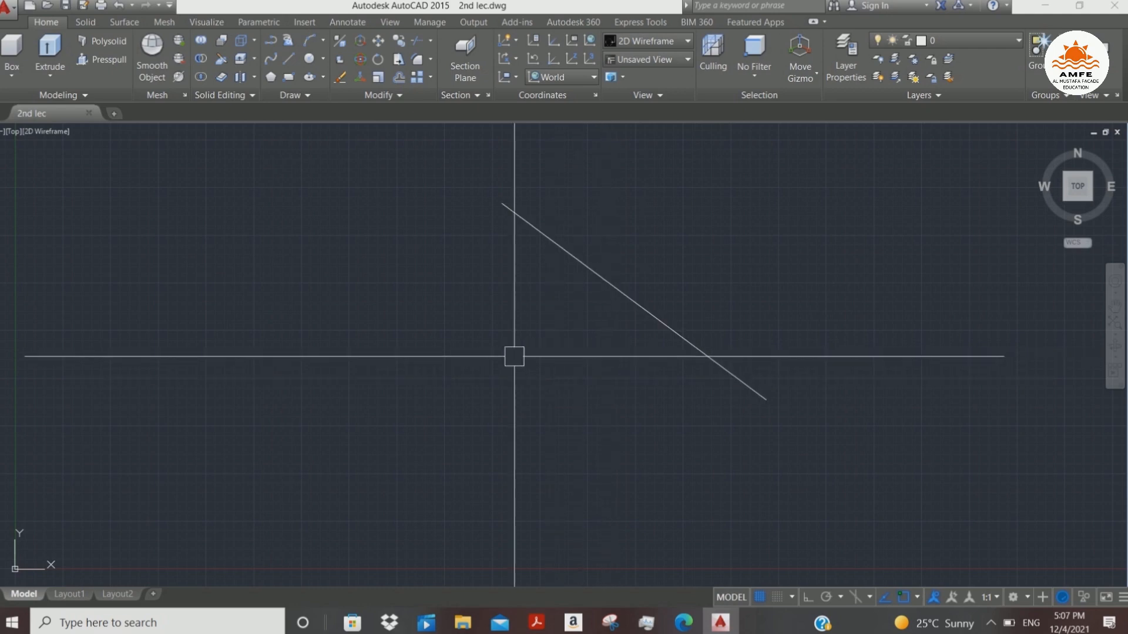
- Draw a circle to the left of the diagonal line, clear of it
text(c)
key(Return)
click(470, 335)
click(494, 388)
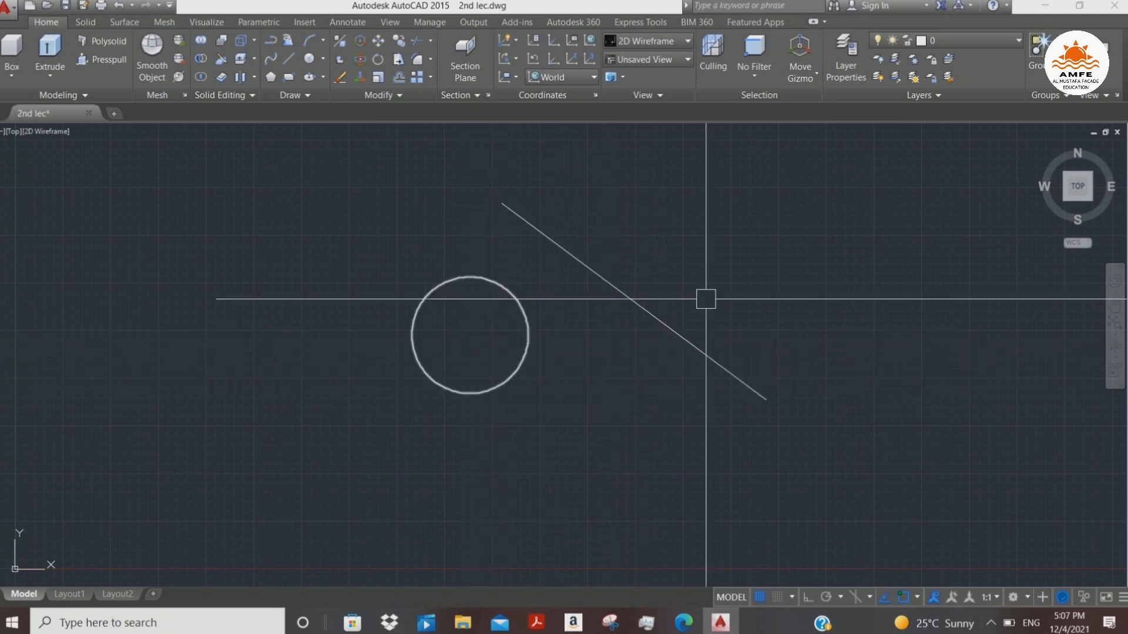
key(Return)
key(Escape)
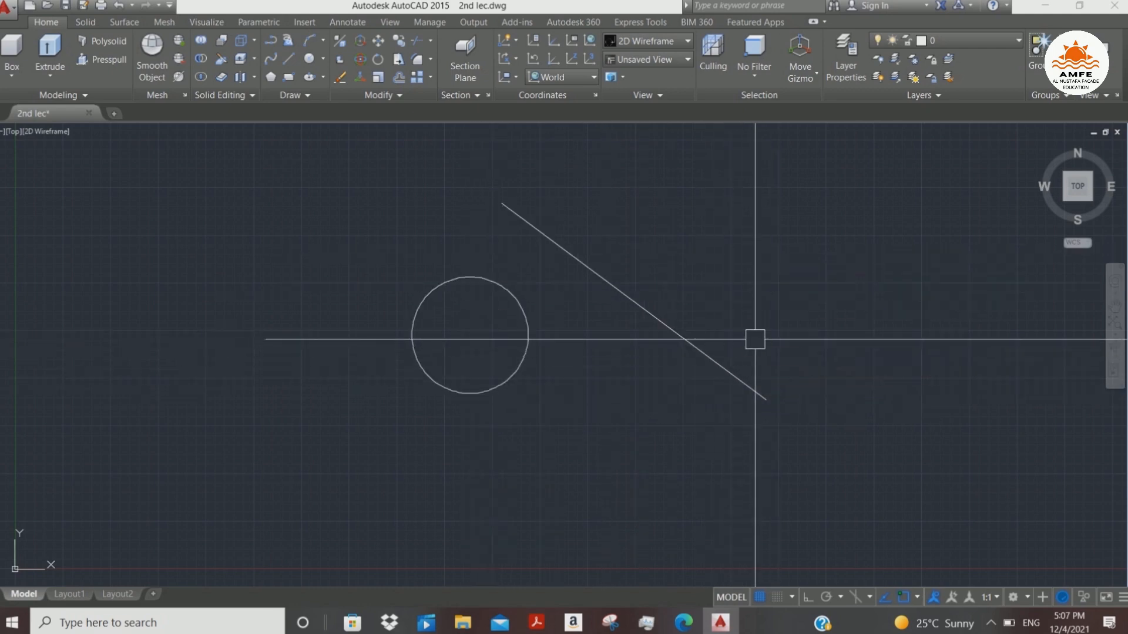
- Draw a nearly square rectangle to the right of the diagonal line
text(rec)
key(Return)
click(771, 228)
click(903, 358)
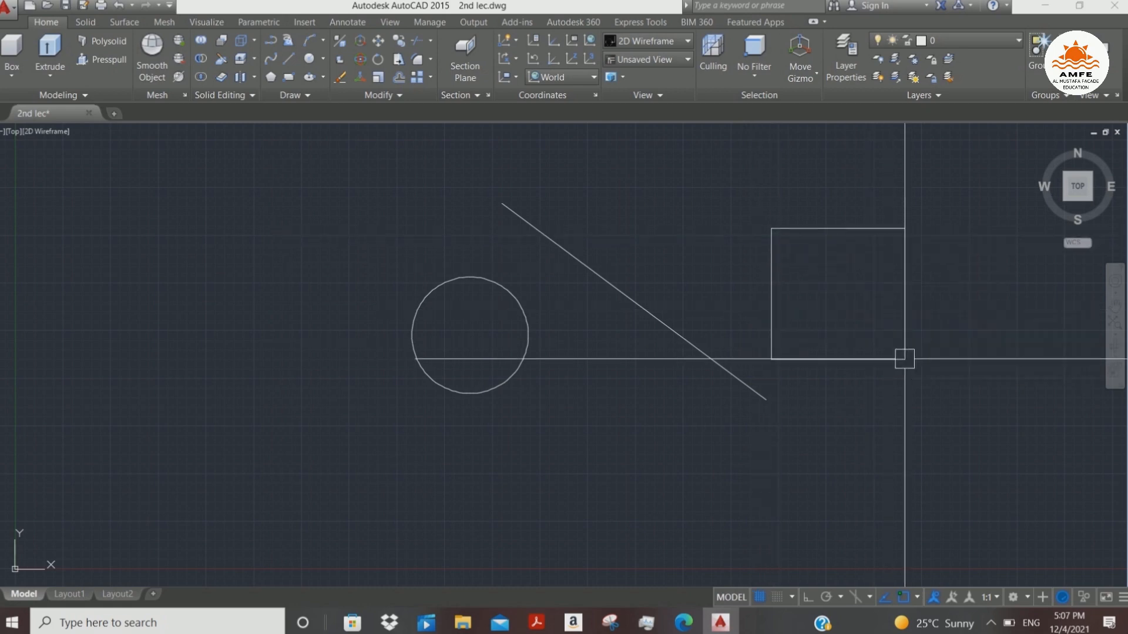
middle_drag(788, 326, 698, 364)
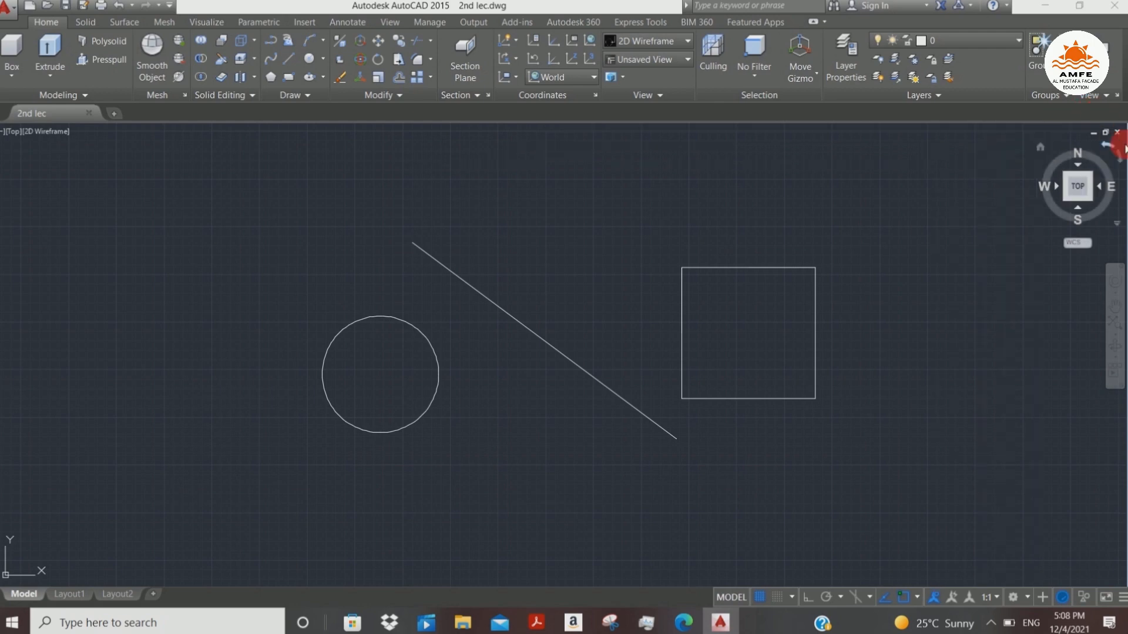
- Close the current drawing and reopen the 2nd lec file from the Documents folder
click(1117, 134)
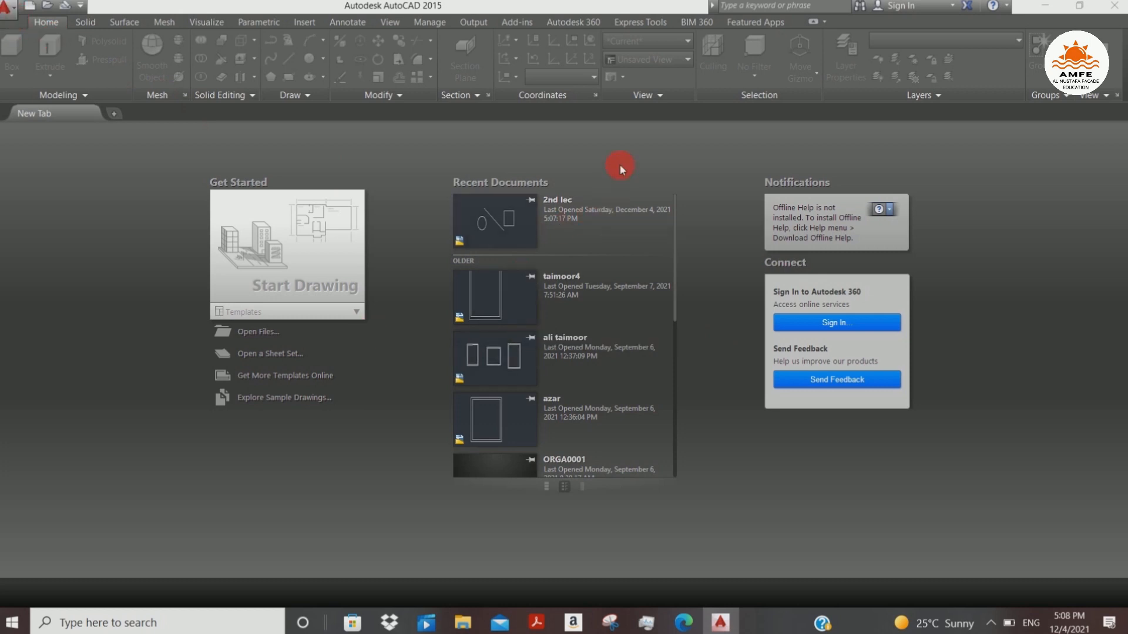
click(8, 12)
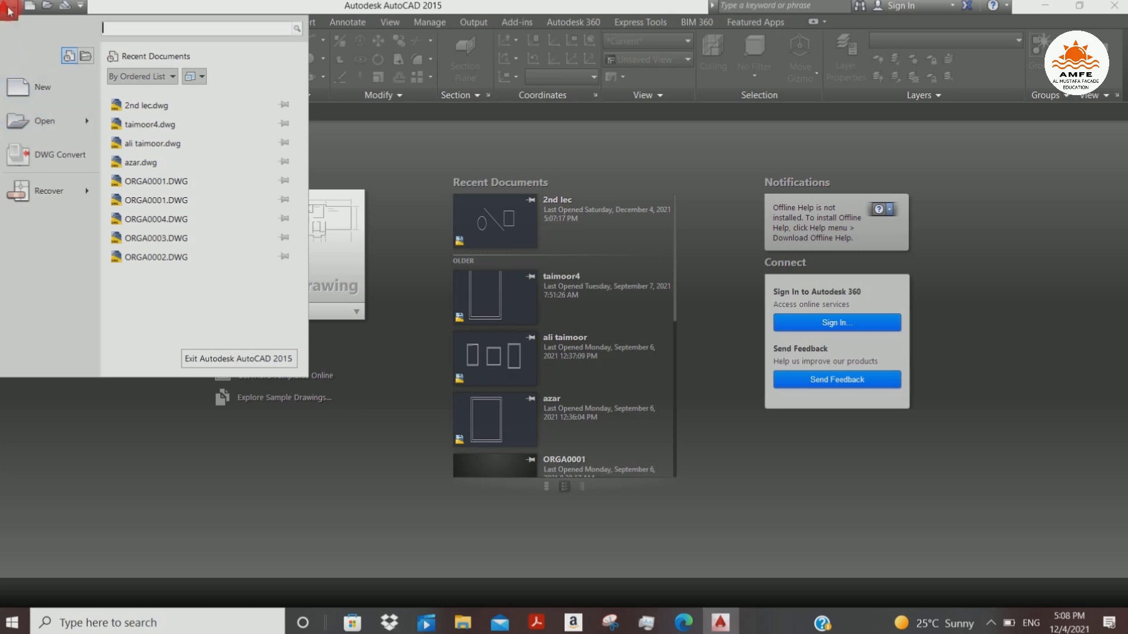
click(34, 126)
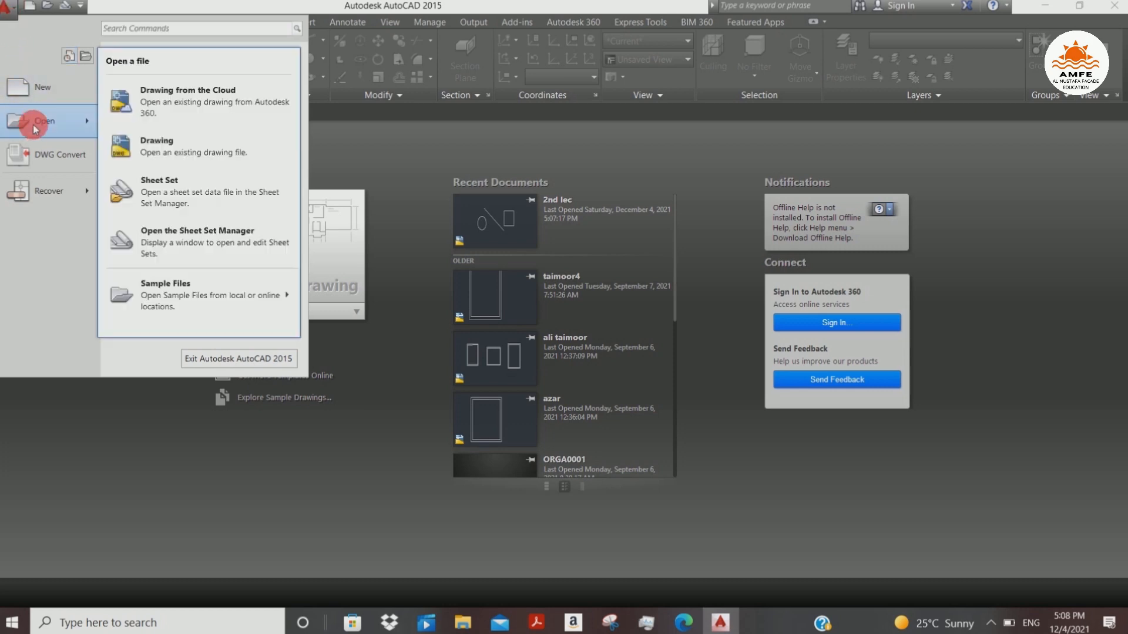
click(656, 156)
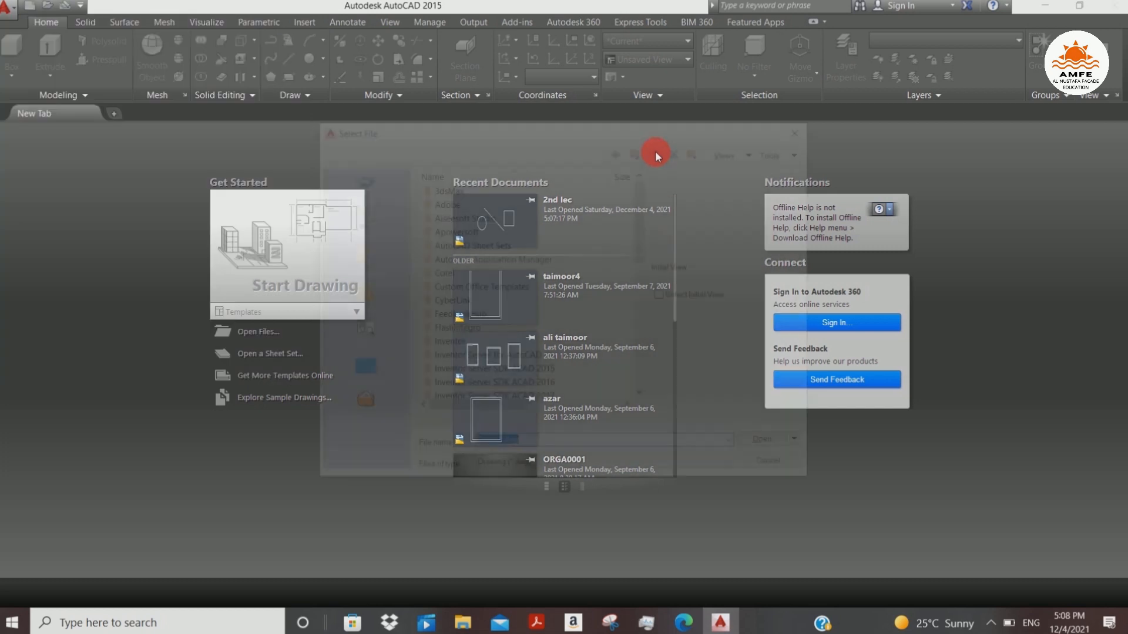
drag(561, 125, 534, 6)
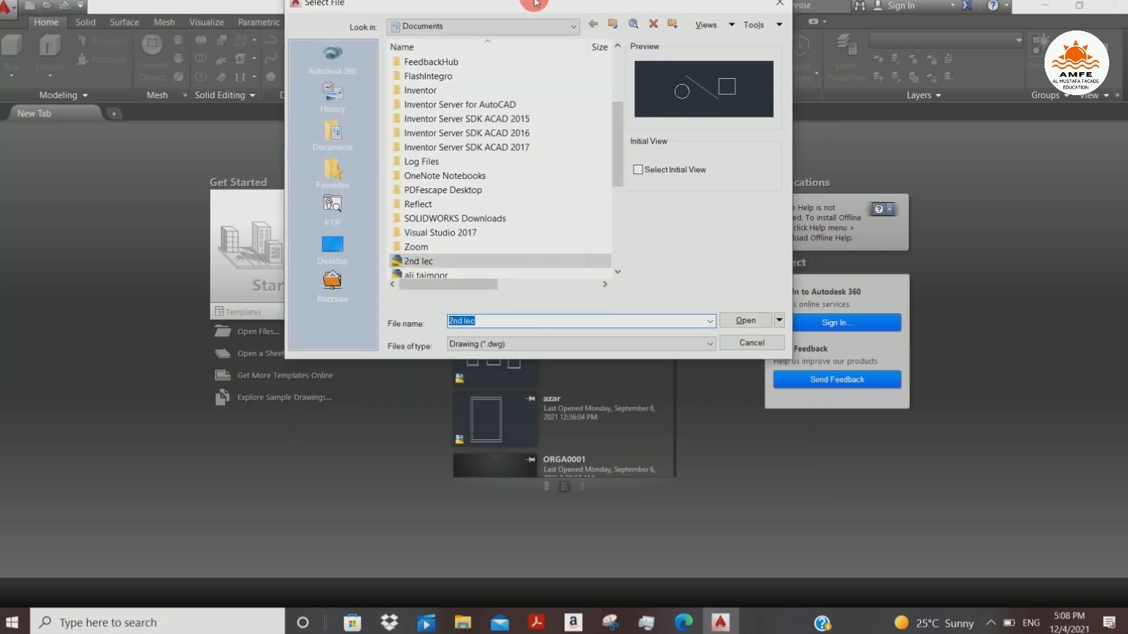
click(417, 267)
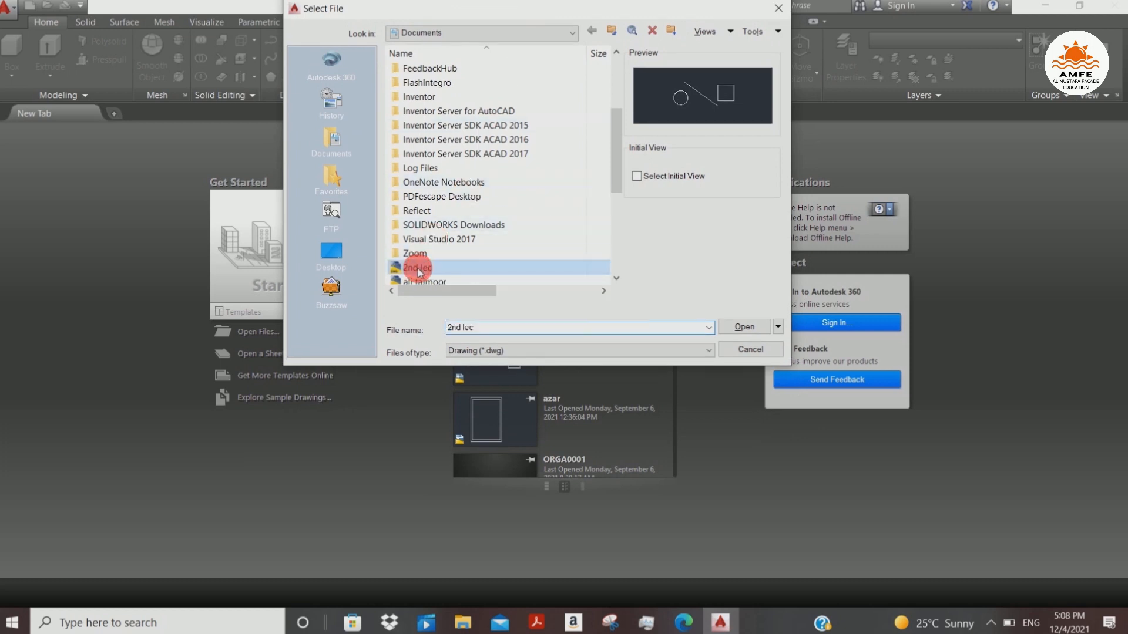
click(744, 327)
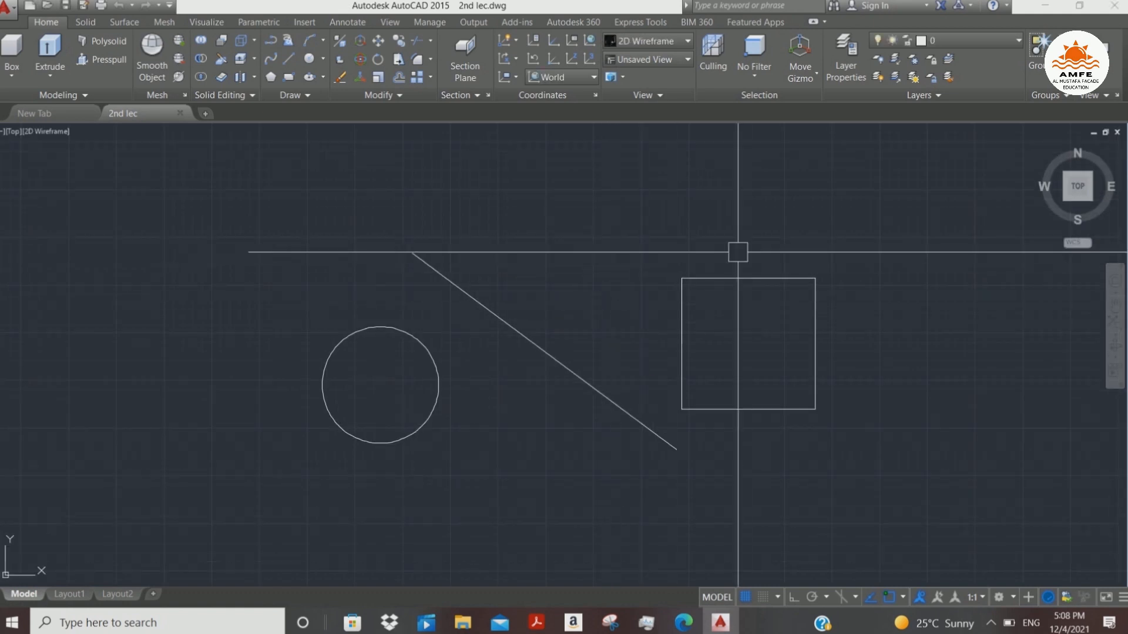
- Delete the circle, the diagonal line and the rectangle together from the drawing
click(903, 218)
click(329, 464)
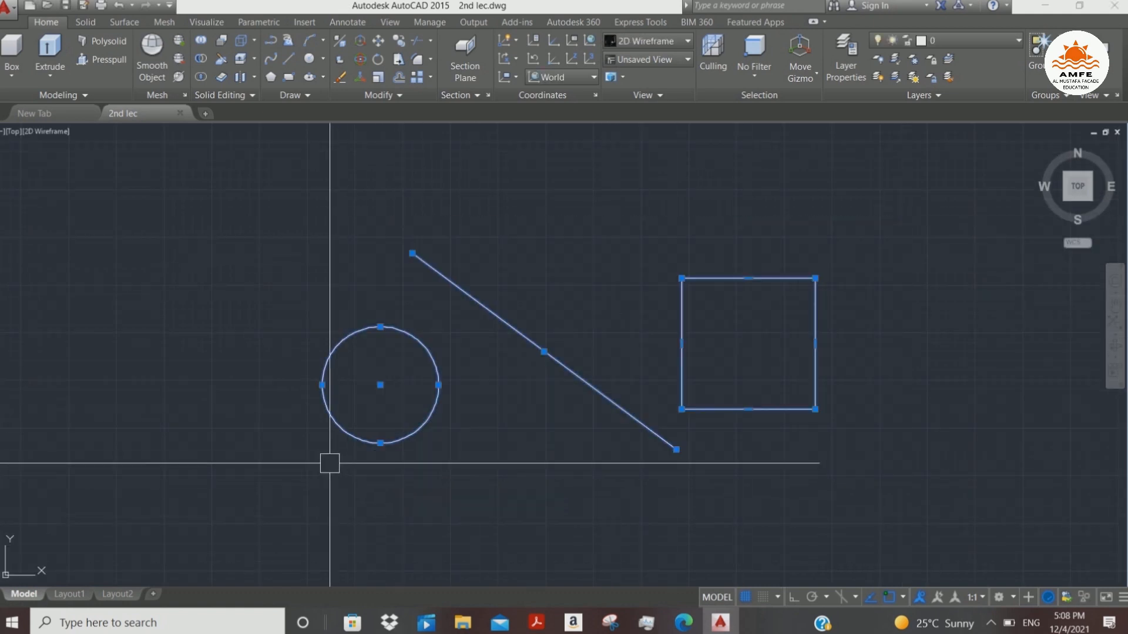
click(886, 229)
click(256, 476)
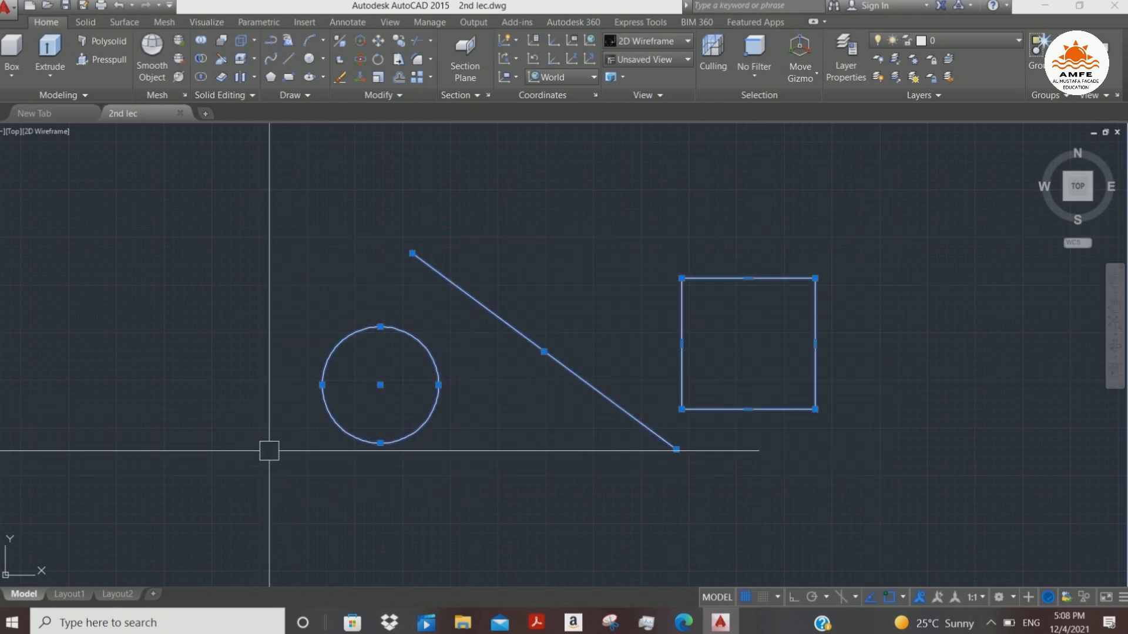
key(Delete)
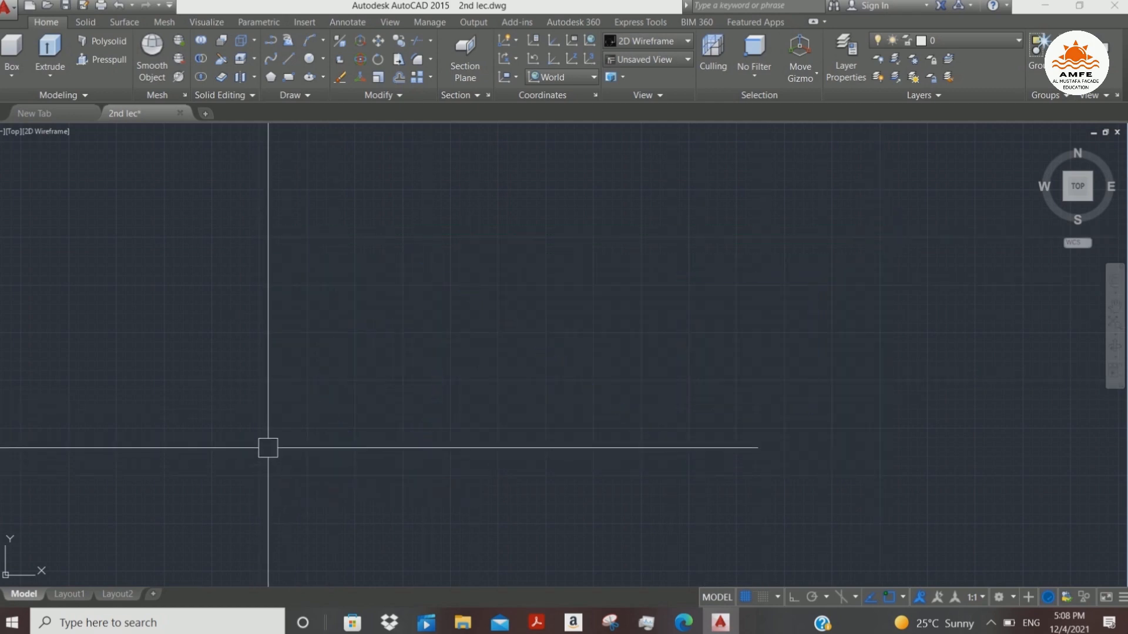
- Set the drawing units' insertion scale to Millimeters
click(453, 395)
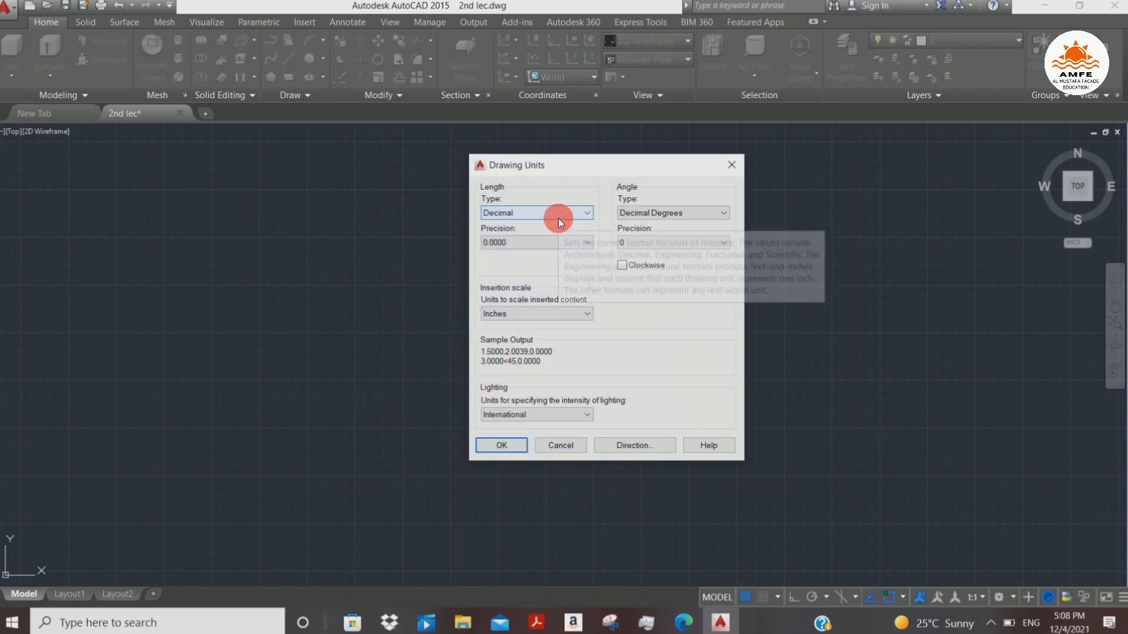
click(539, 315)
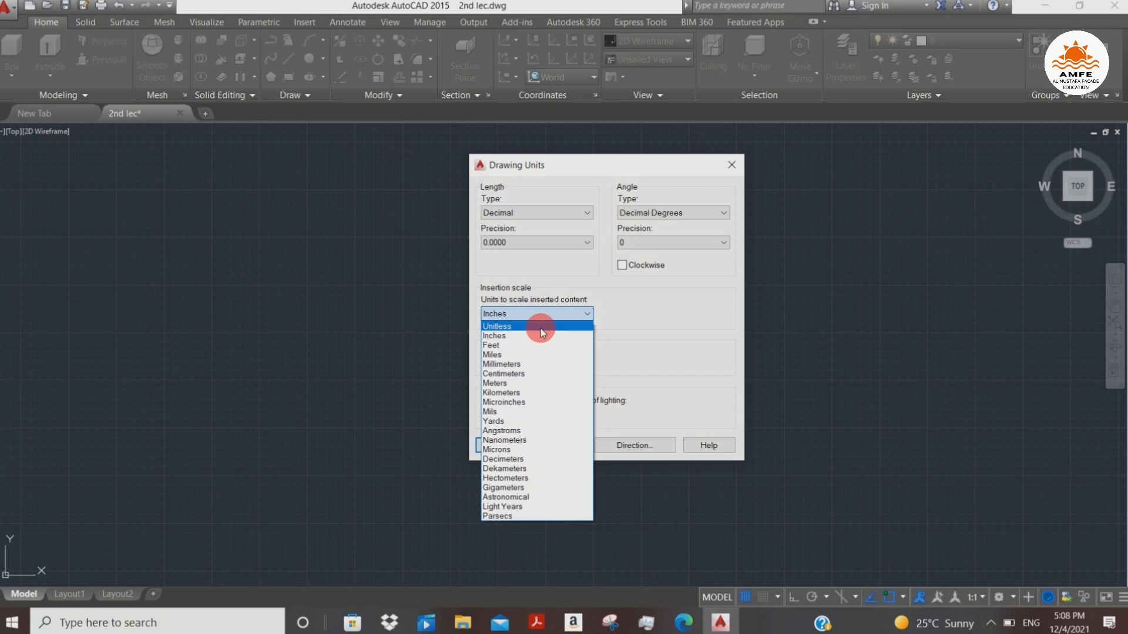
click(530, 364)
click(498, 443)
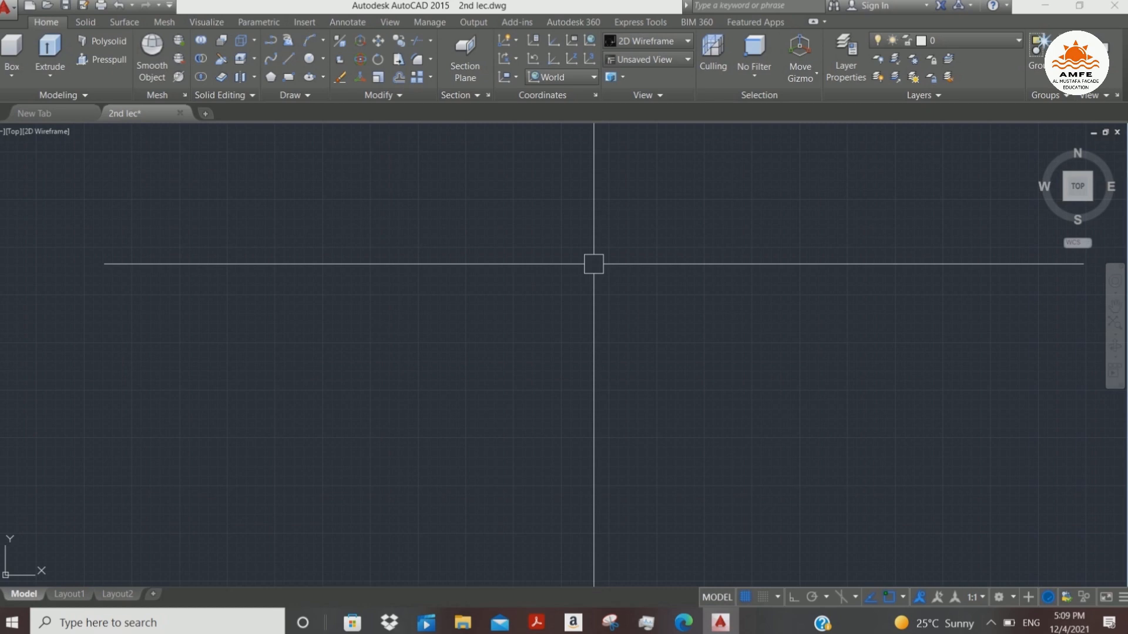
- Open the Layer Properties Manager, place it over the drawing area and enlarge it to show all layer columns
text(la)
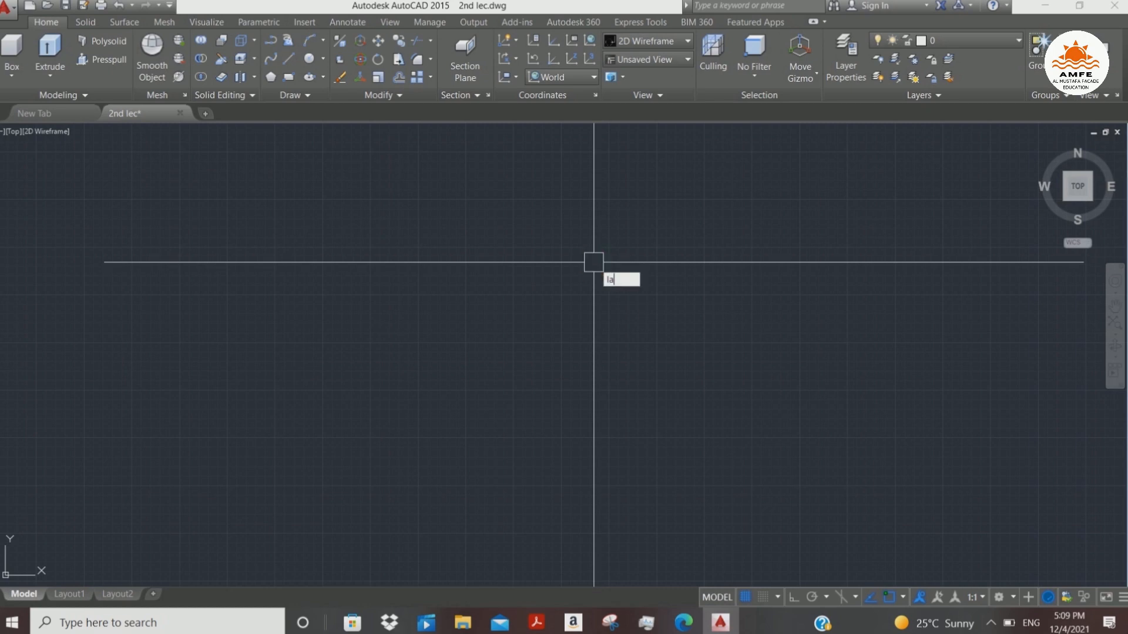
key(Return)
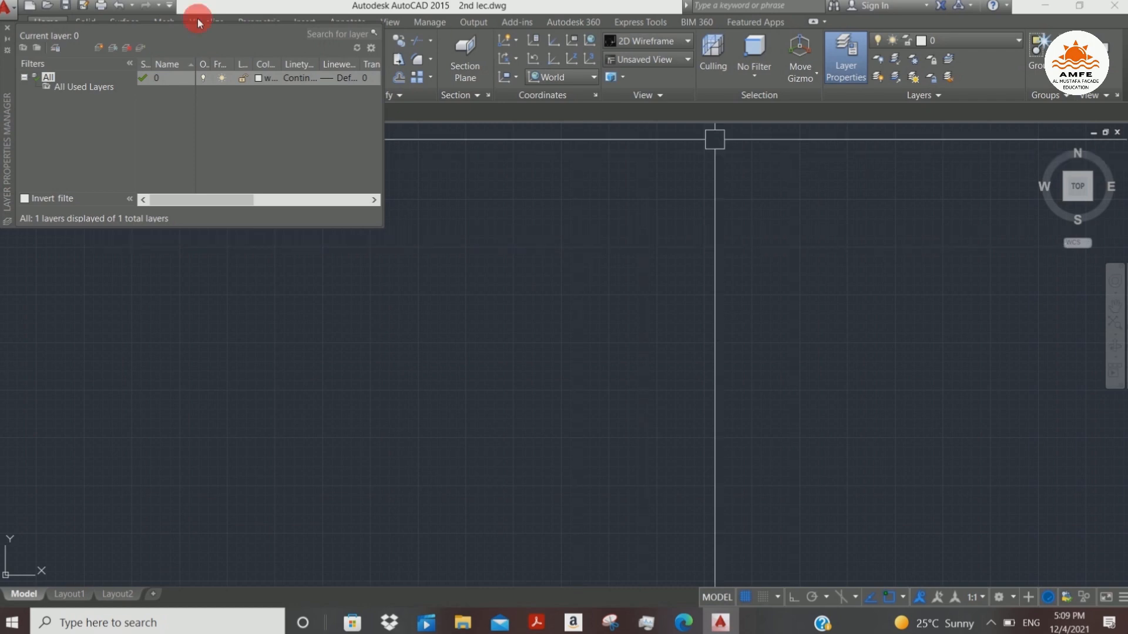
drag(8, 68, 227, 213)
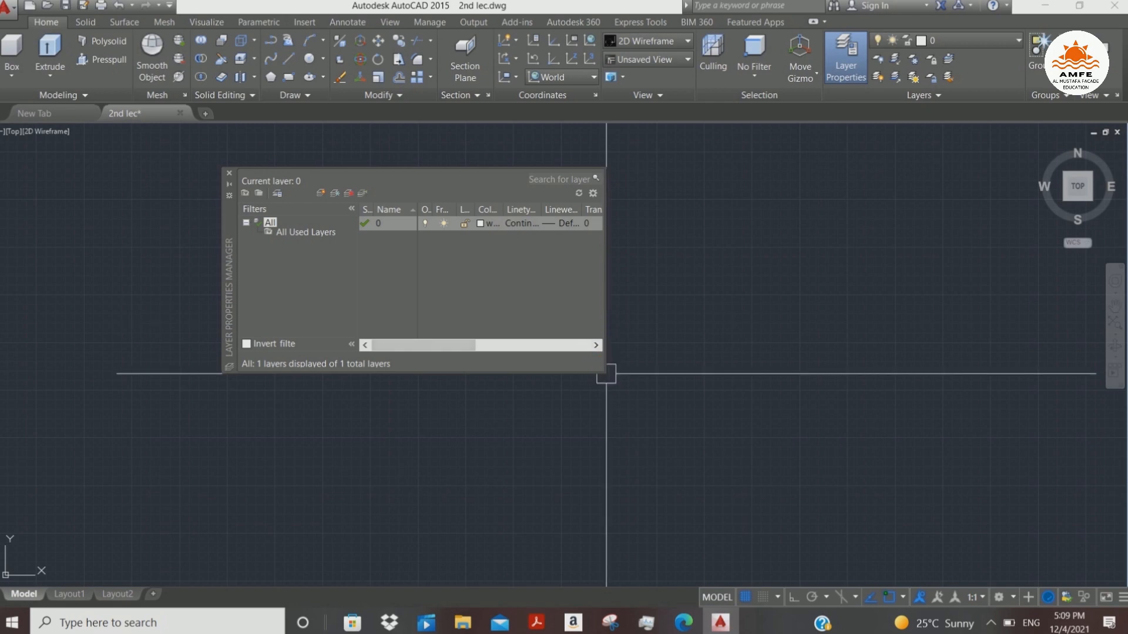
drag(608, 374, 743, 550)
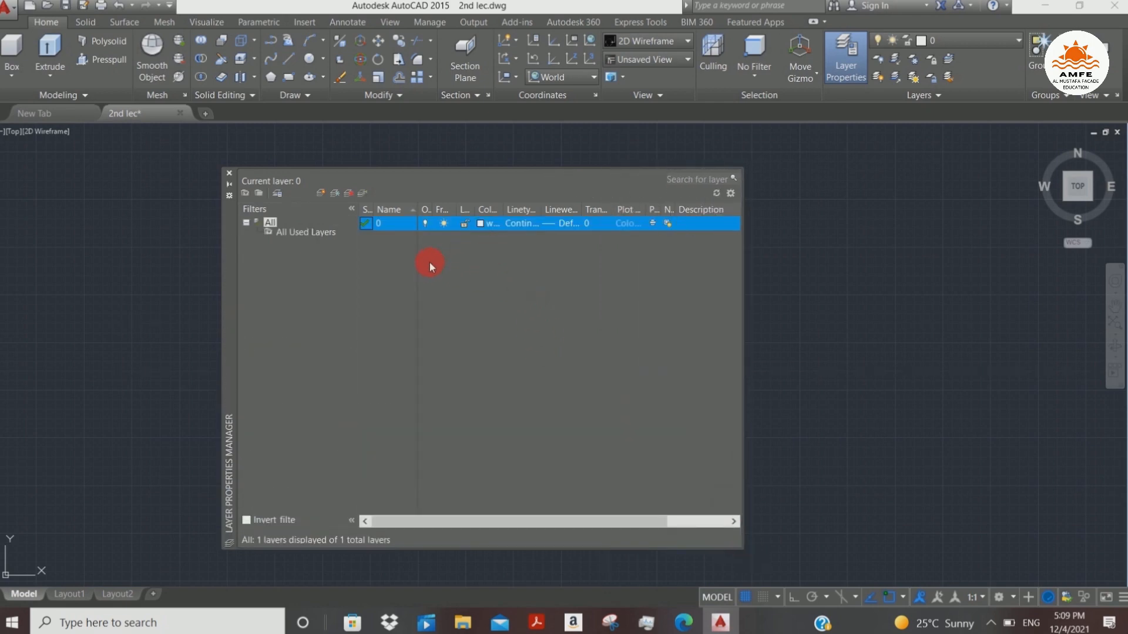
- Create a new layer named Tube and set its color to green
click(320, 192)
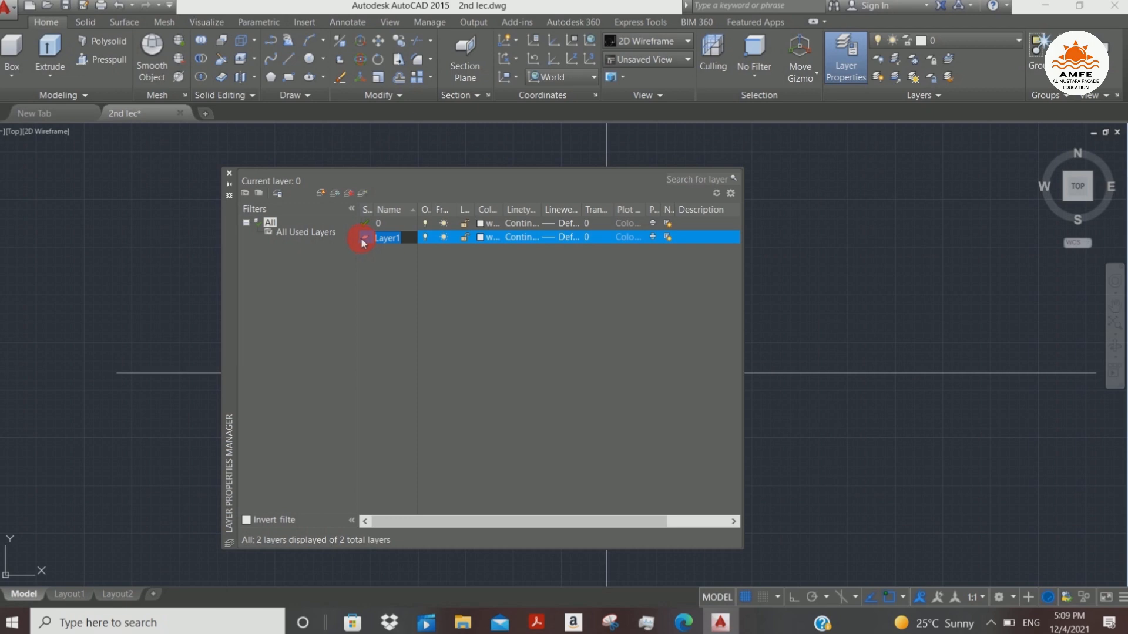
text(Tube)
click(362, 239)
key(Return)
click(414, 235)
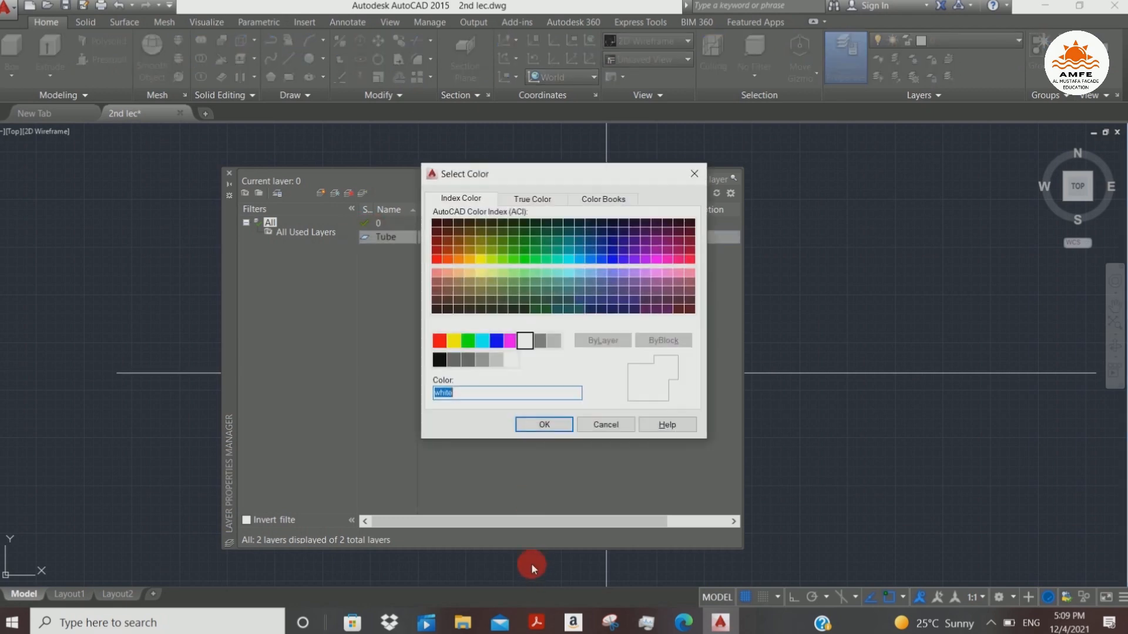
click(467, 342)
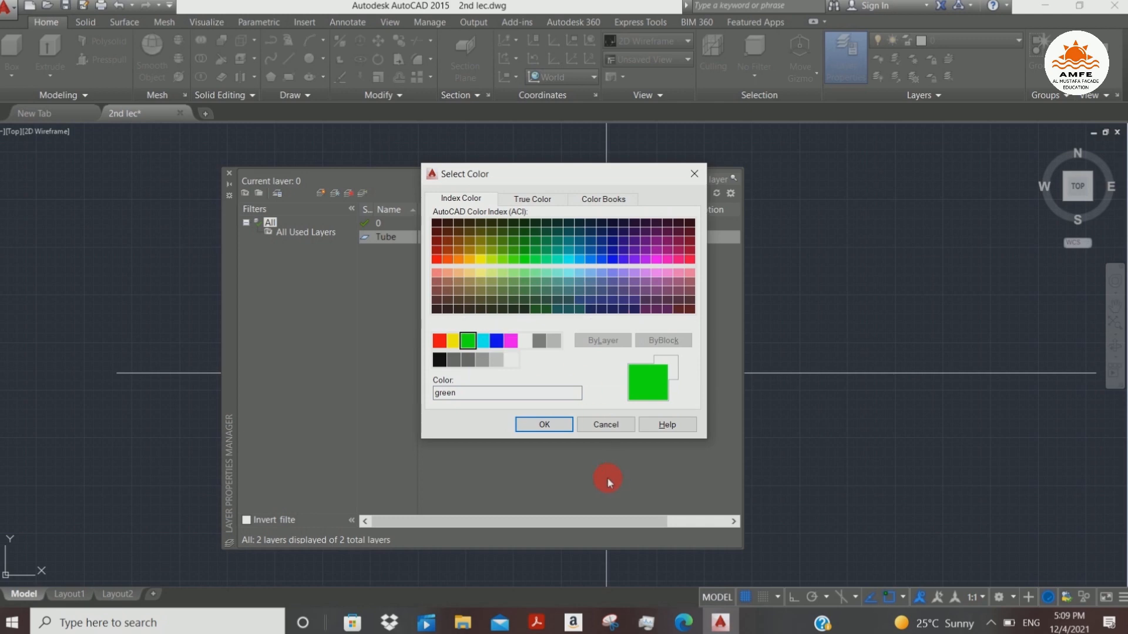
click(541, 424)
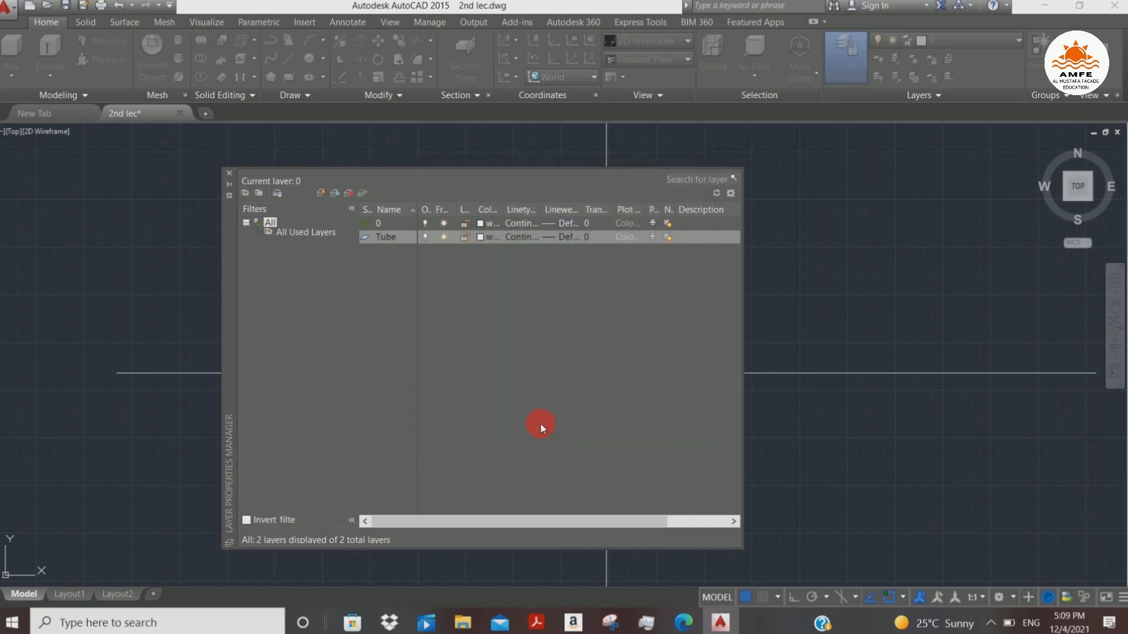
- Load the ACAD_ISO02W100 ISO dash linetype from acad.lin while choosing the Tube layer's linetype
click(526, 238)
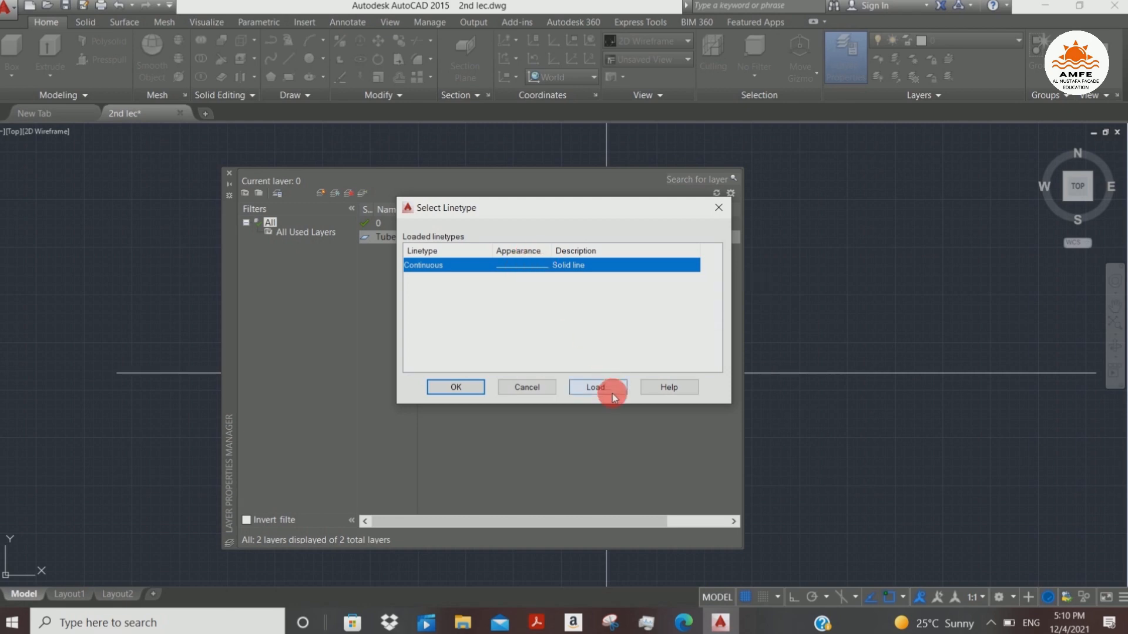
click(598, 387)
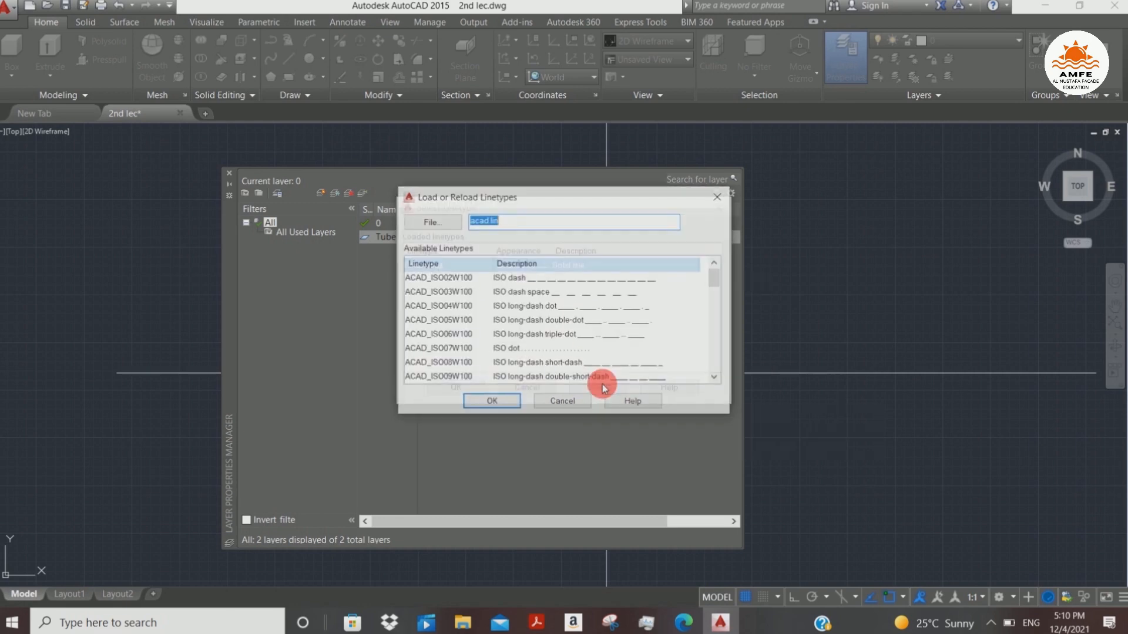
click(585, 326)
click(600, 361)
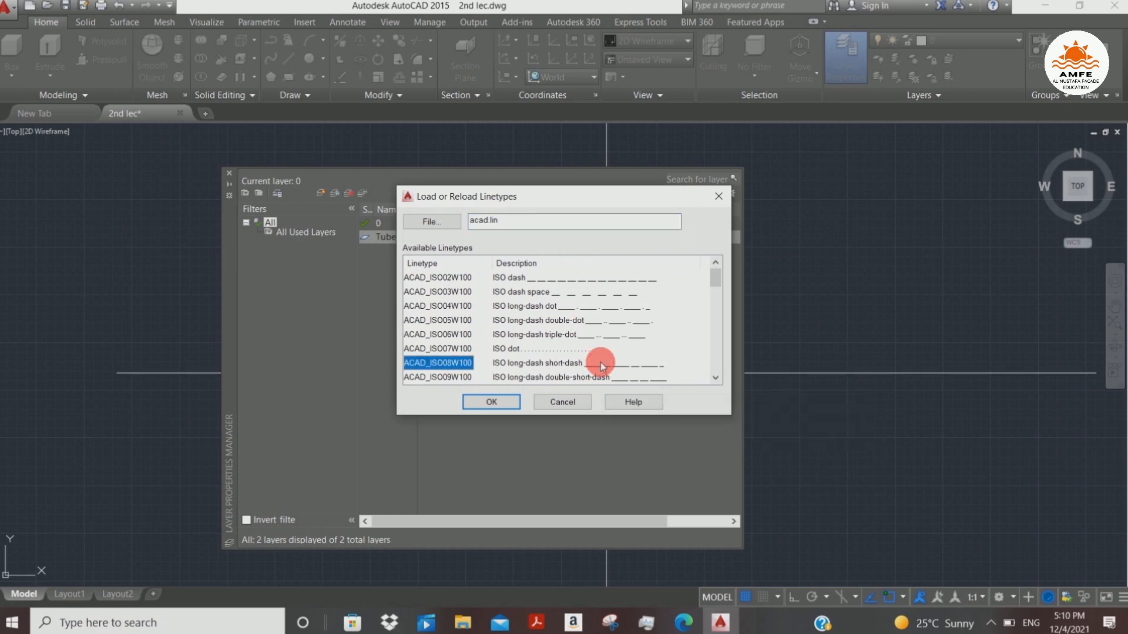
click(629, 321)
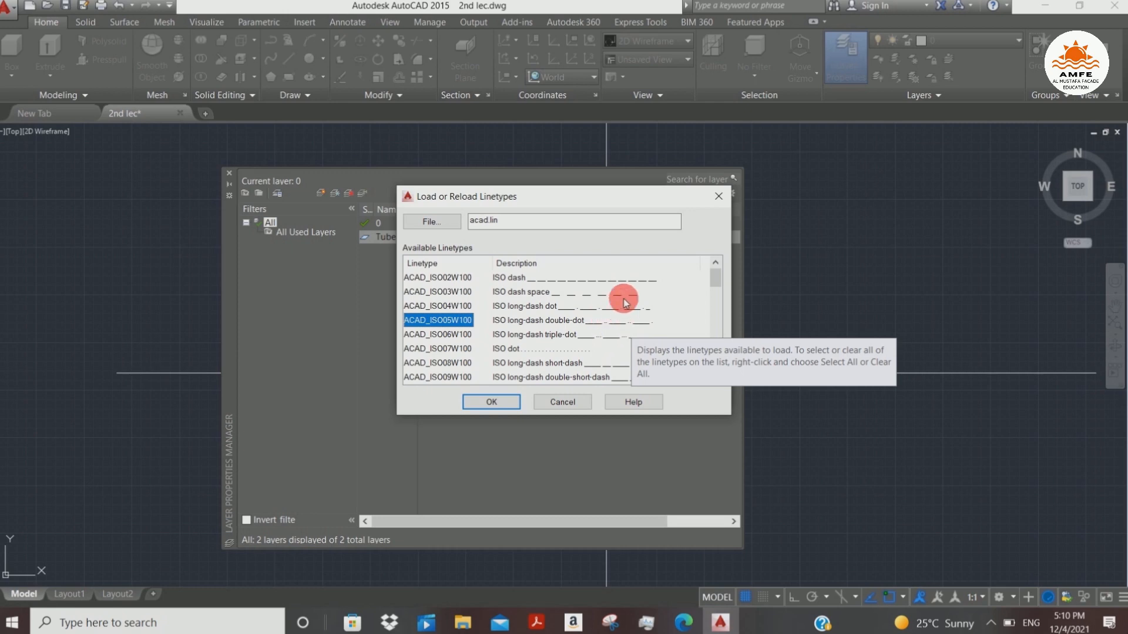
scroll(625, 302, down, 2)
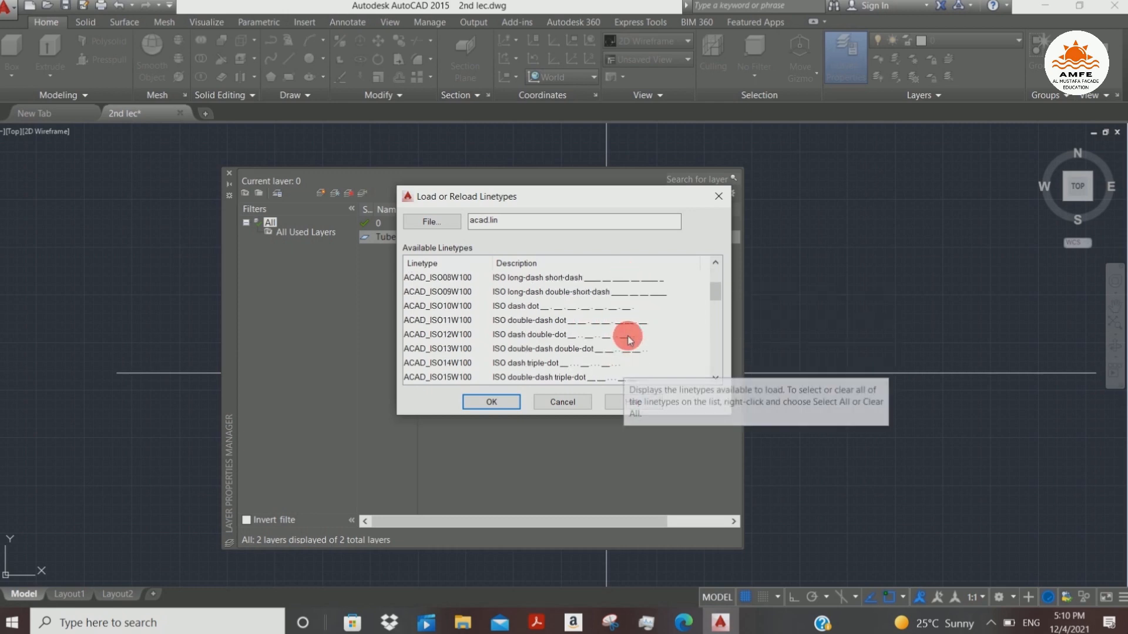
scroll(627, 339, down, 1)
scroll(628, 339, up, 1)
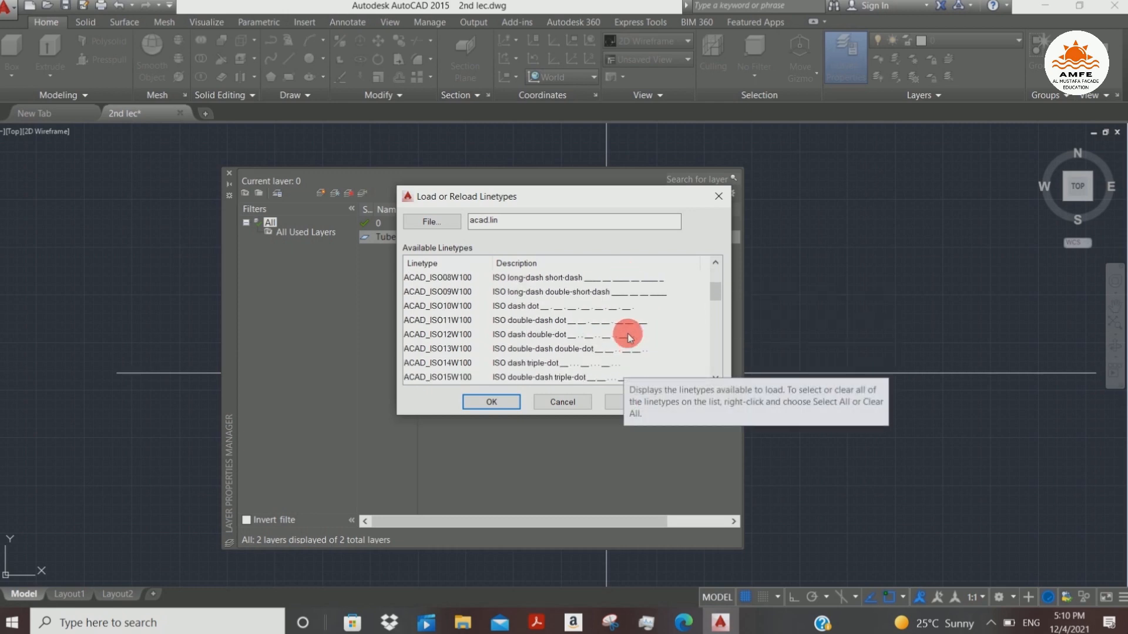
scroll(577, 285, up, 2)
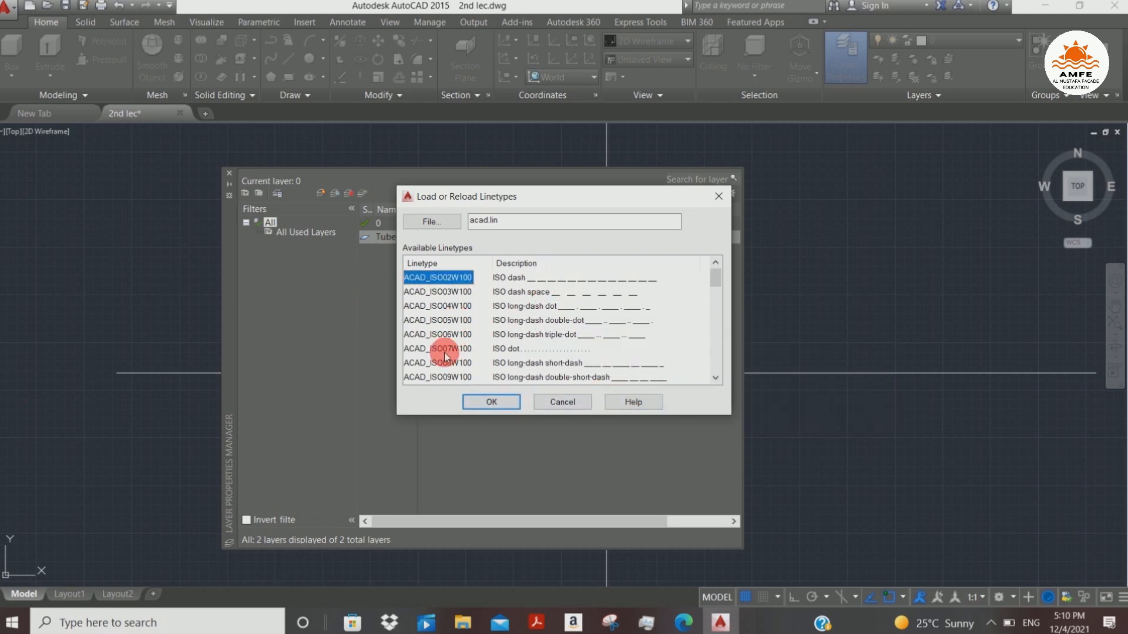
click(481, 402)
- Assign the Continuous solid linetype to the Tube layer from the loaded linetypes
click(558, 266)
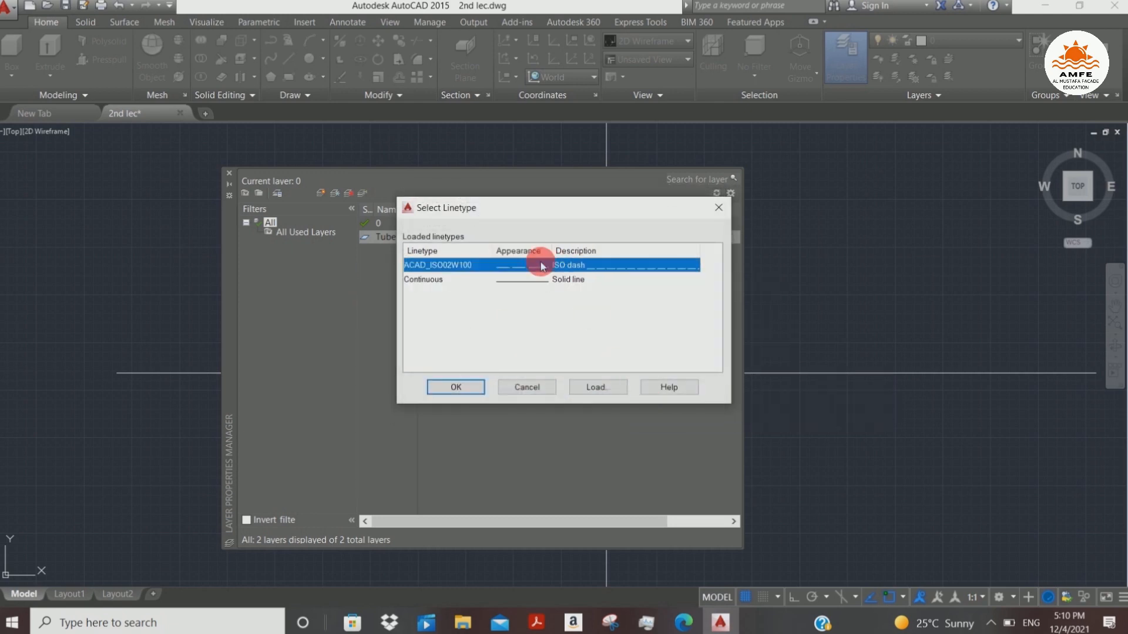
click(589, 277)
click(588, 265)
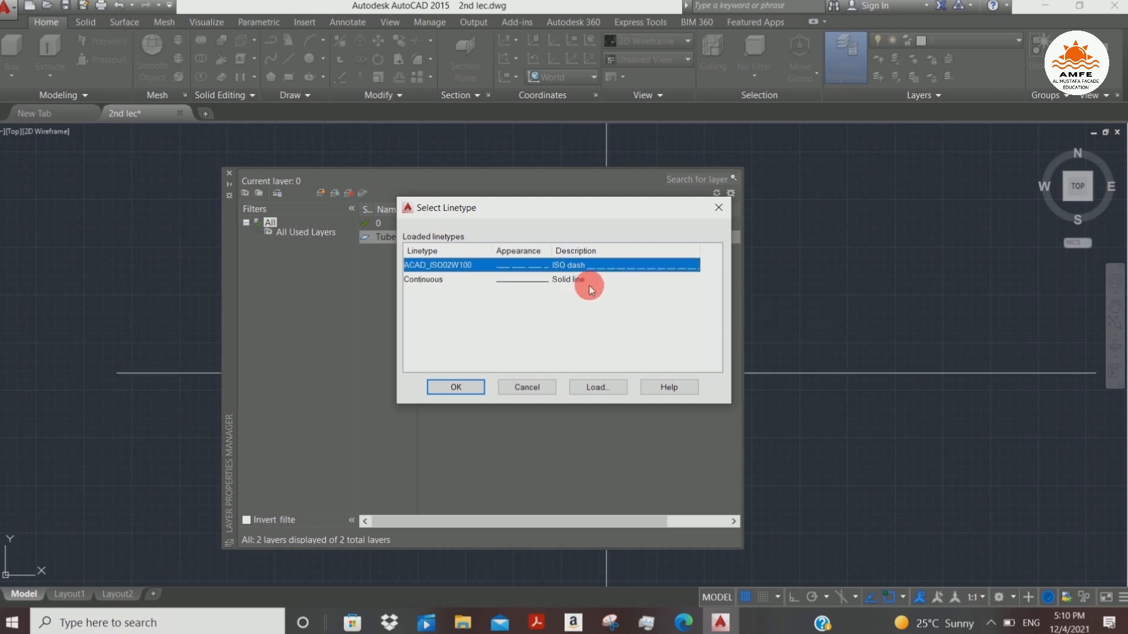
click(587, 279)
click(587, 266)
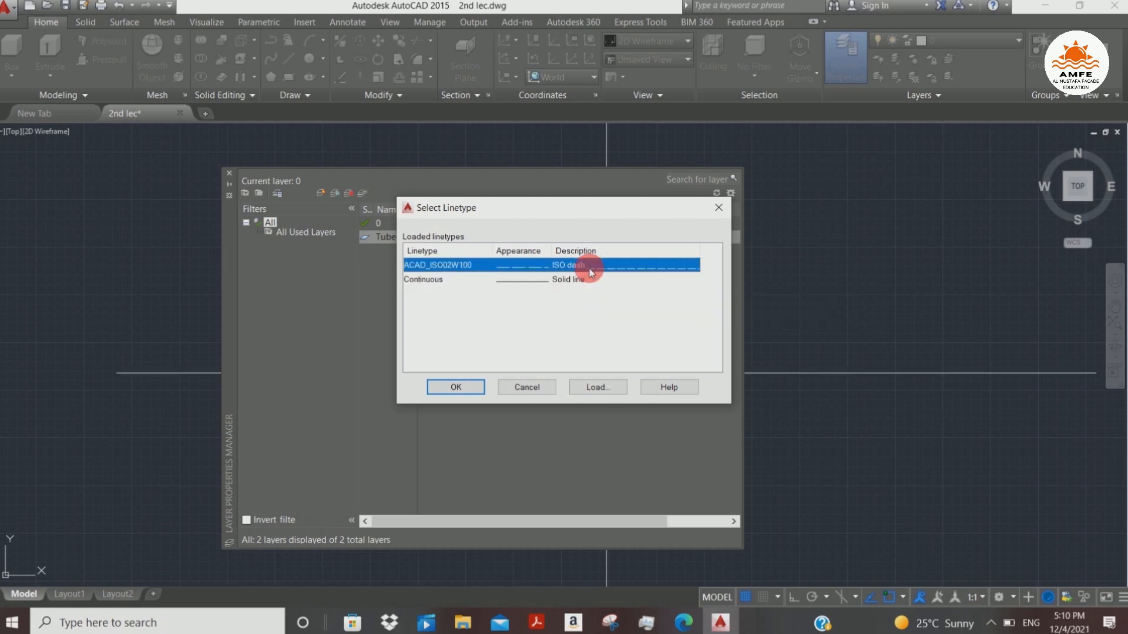
click(585, 281)
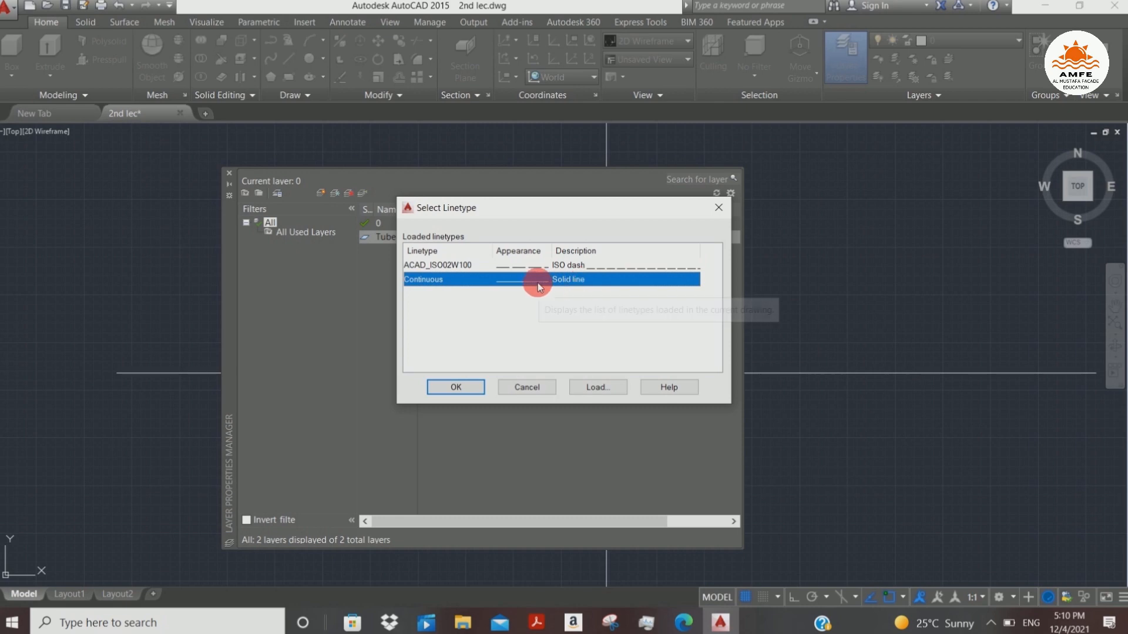
click(455, 388)
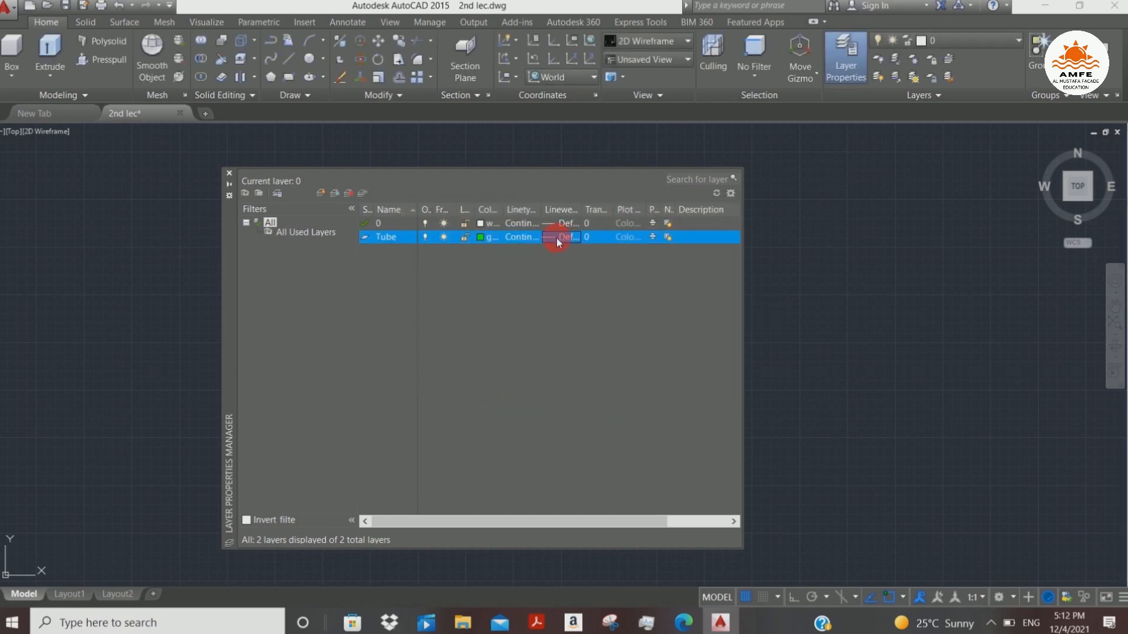
- Set the Tube layer's lineweight to 0.20 mm, moving the Lineweight dialog clear of the layer list
click(556, 239)
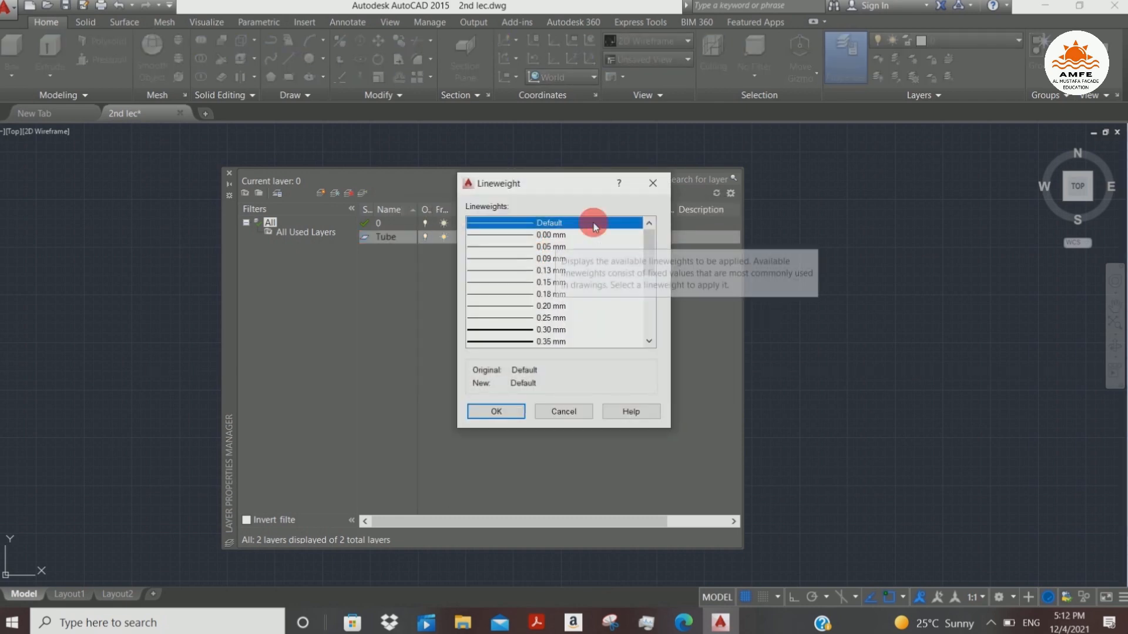
drag(559, 182, 864, 191)
scroll(879, 303, down, 3)
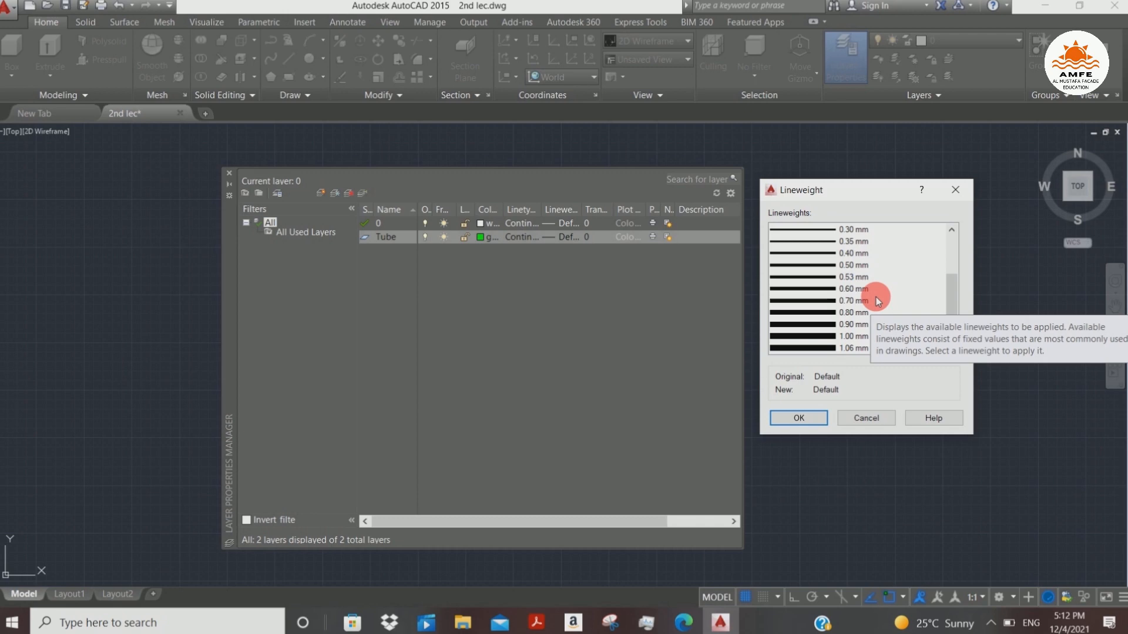
scroll(877, 300, up, 4)
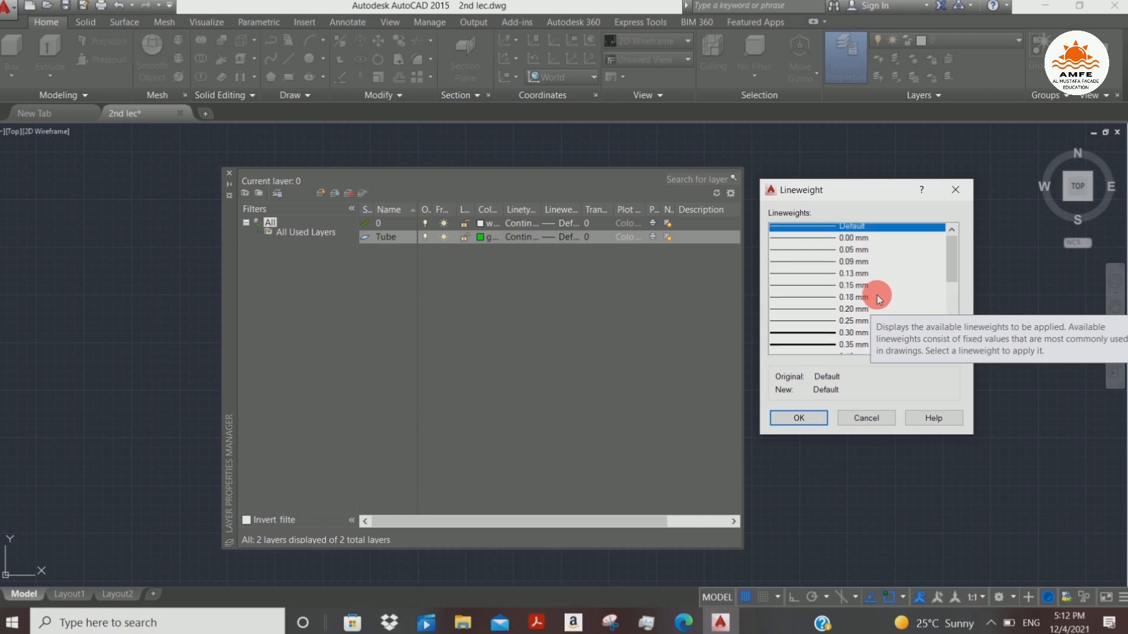
scroll(936, 270, up, 2)
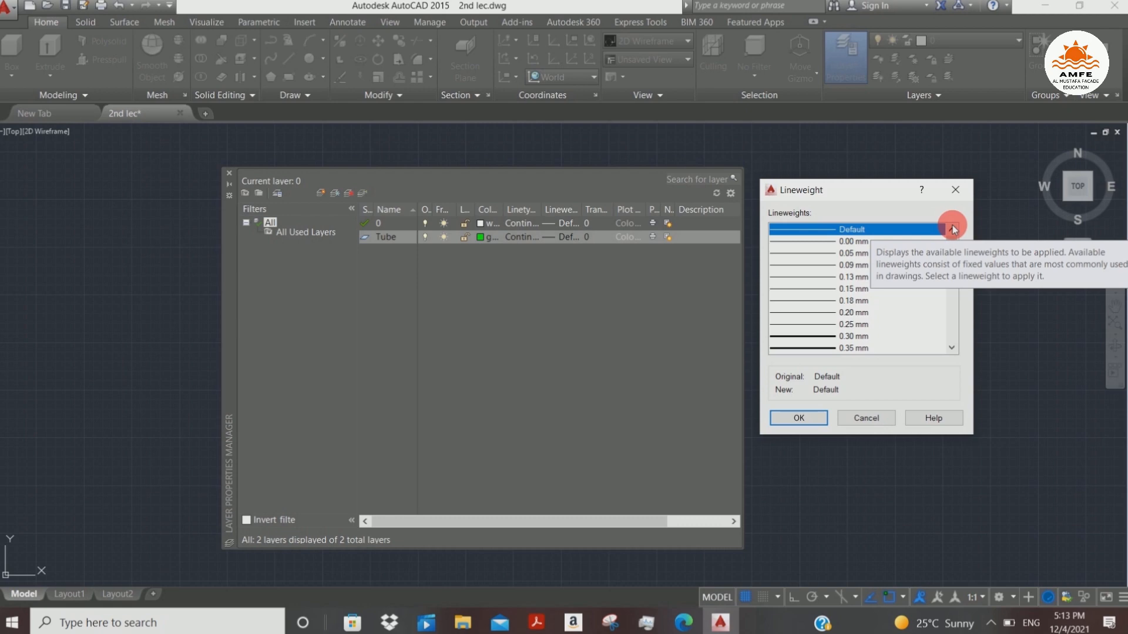
click(809, 242)
click(810, 262)
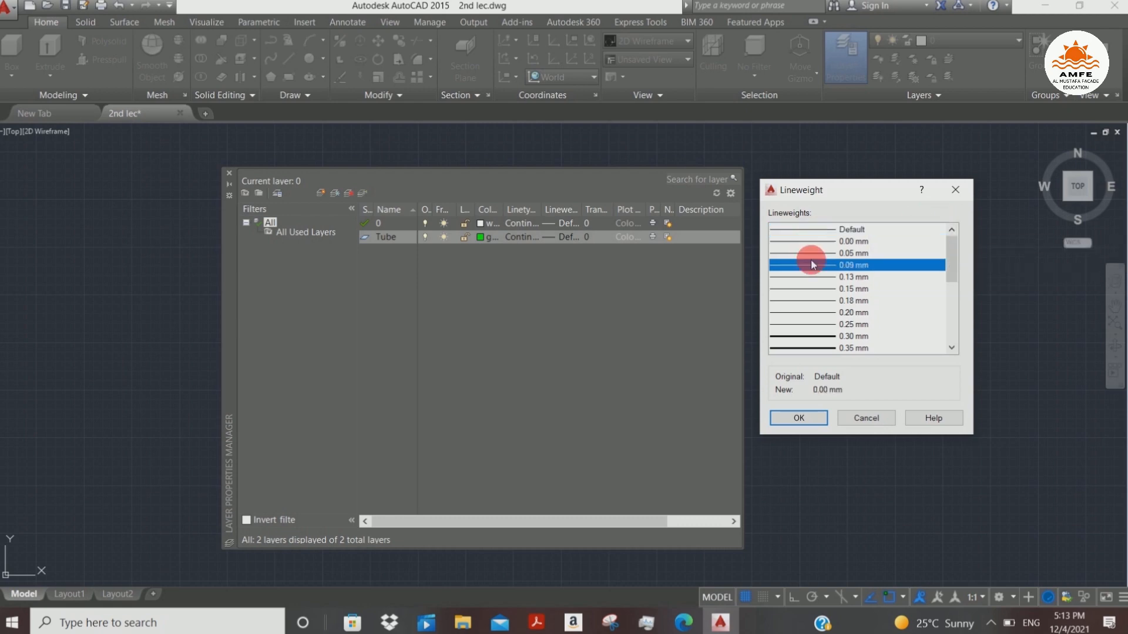
click(821, 288)
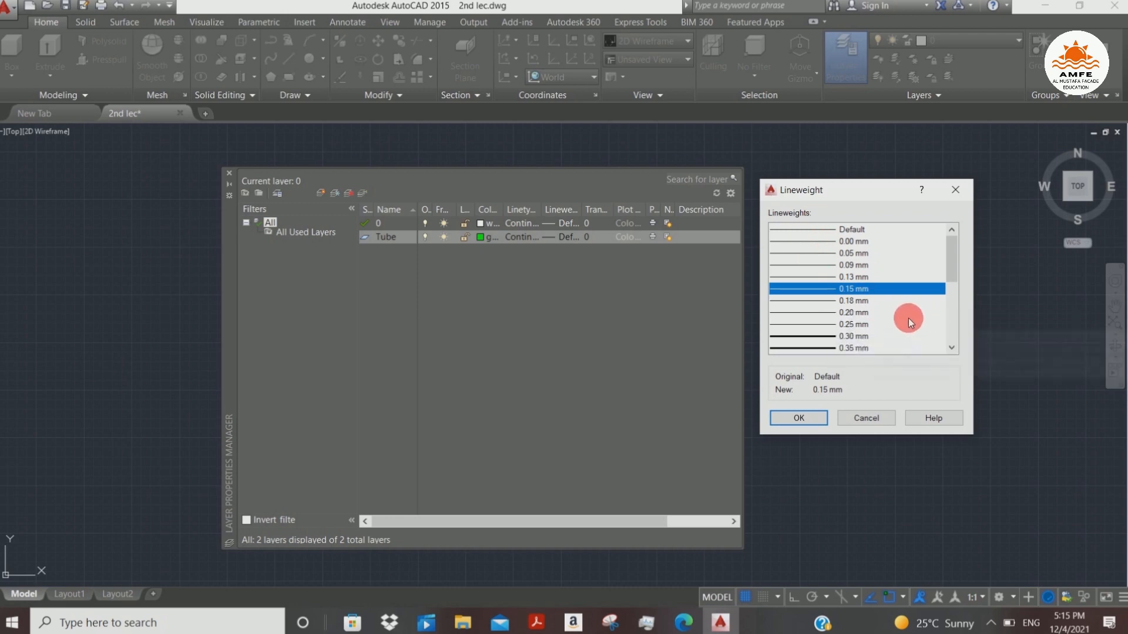
click(847, 336)
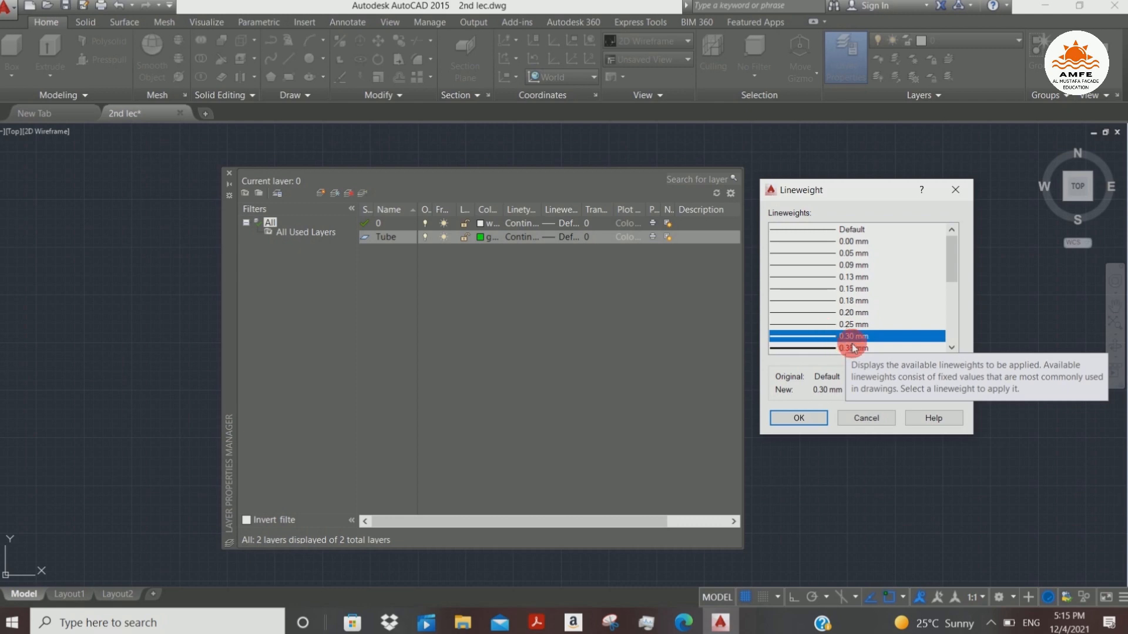
click(851, 315)
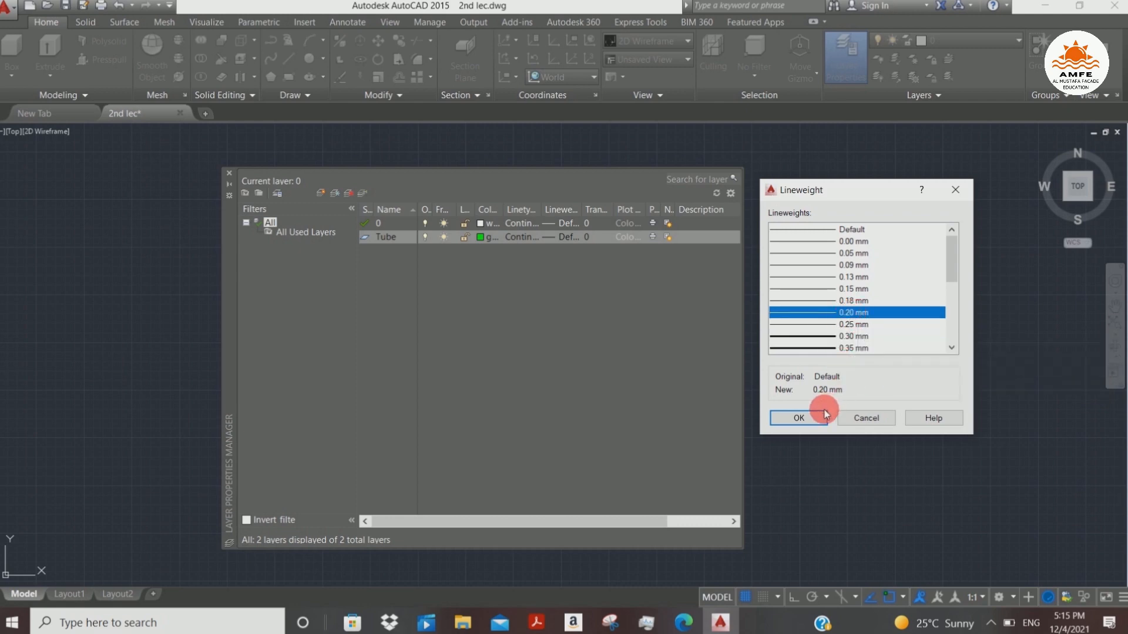
click(799, 418)
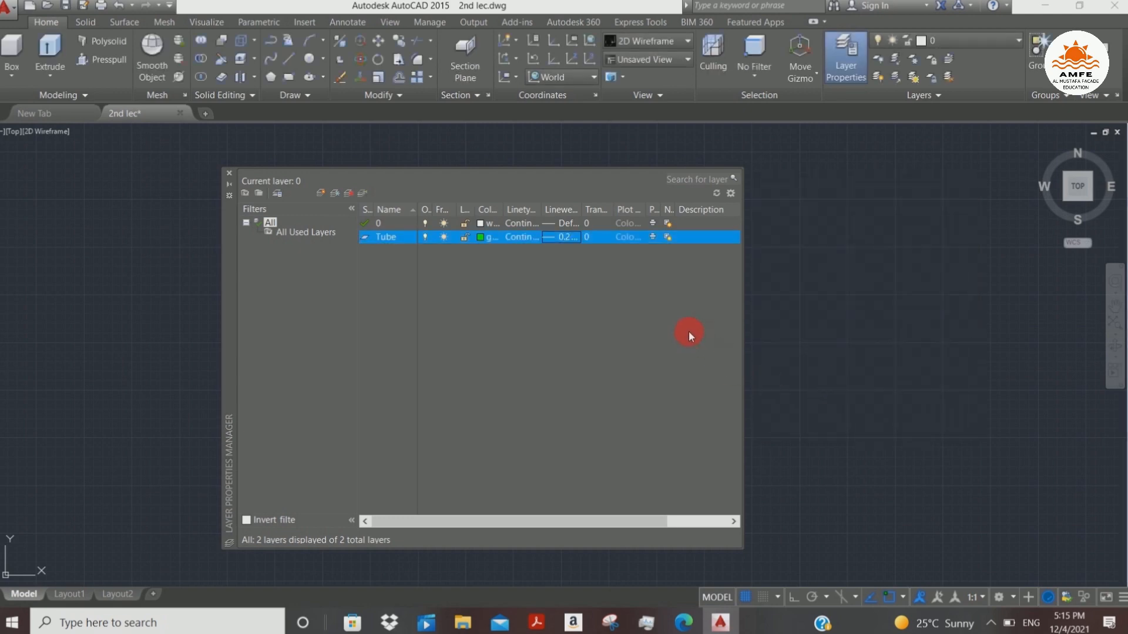
- Create another layer named hatch and set its color to gray, index color 8
click(320, 192)
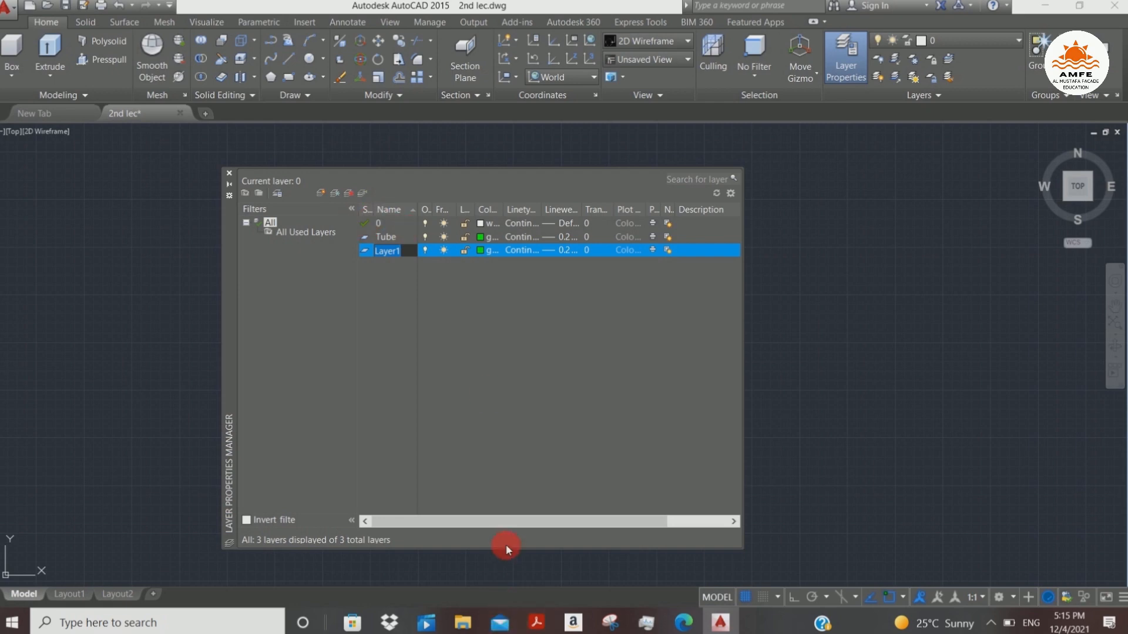
text(hatch)
click(482, 251)
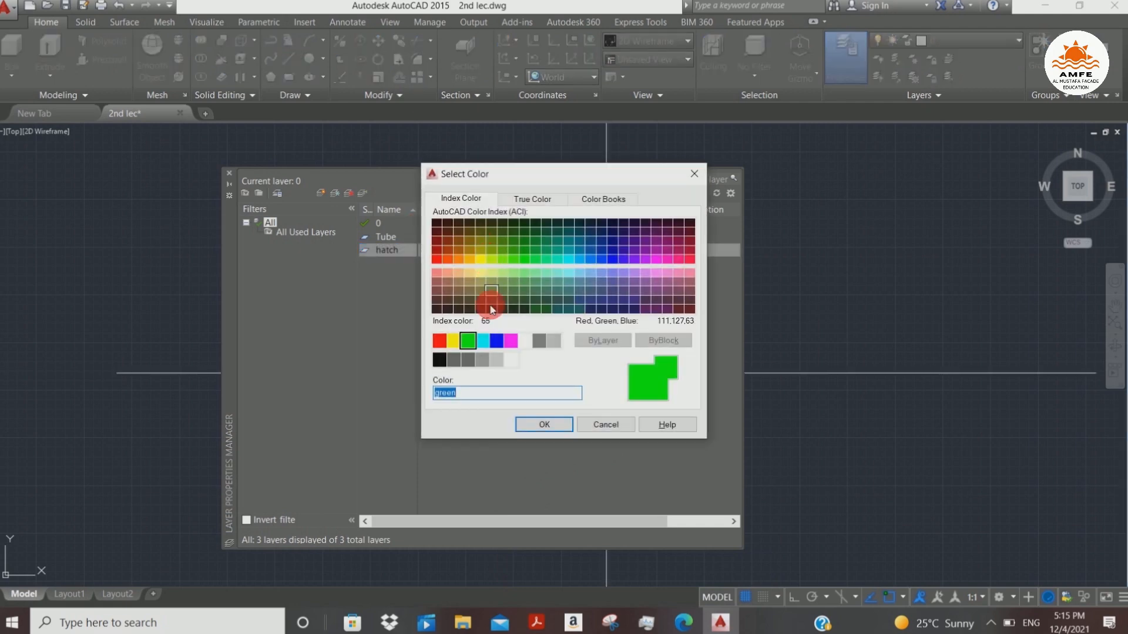
click(540, 341)
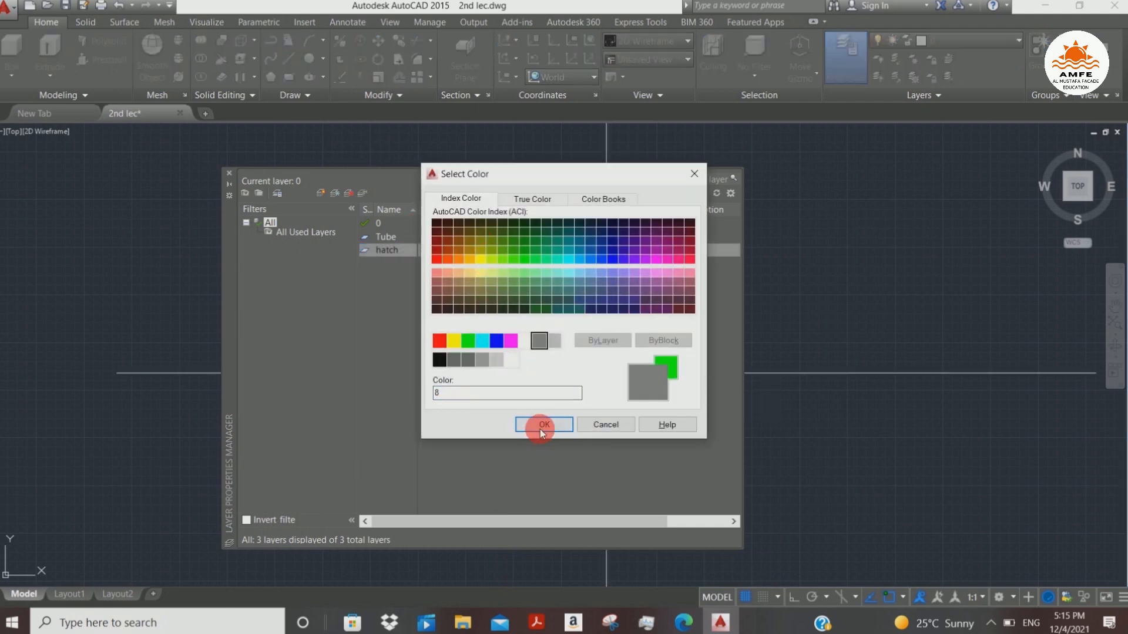
click(540, 425)
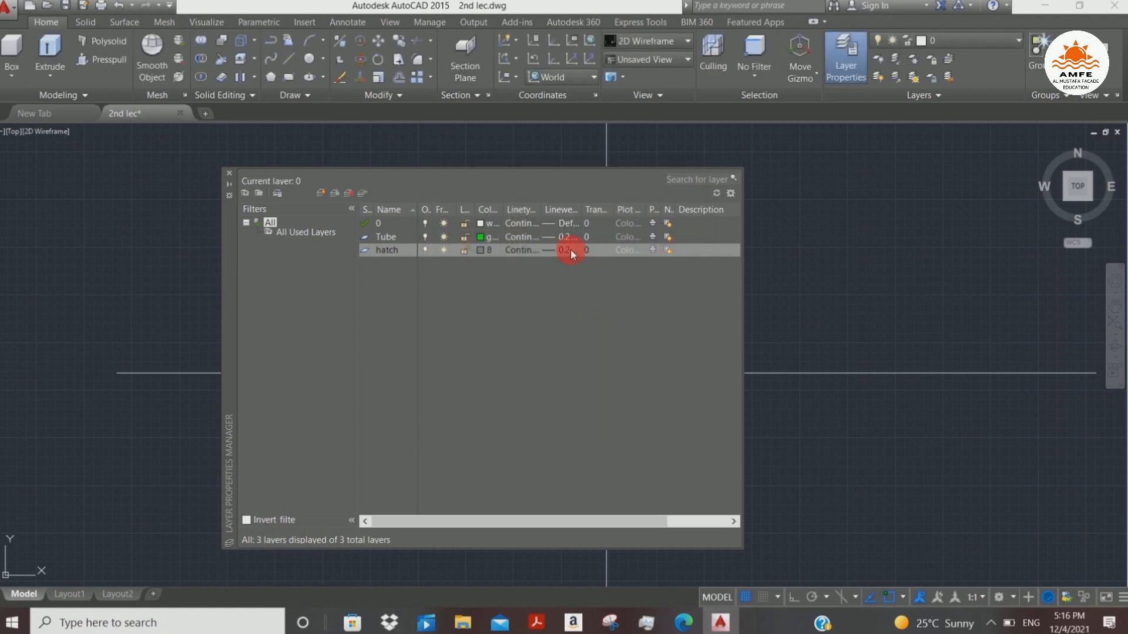
- Set the hatch layer's lineweight to 0.00 mm
click(570, 249)
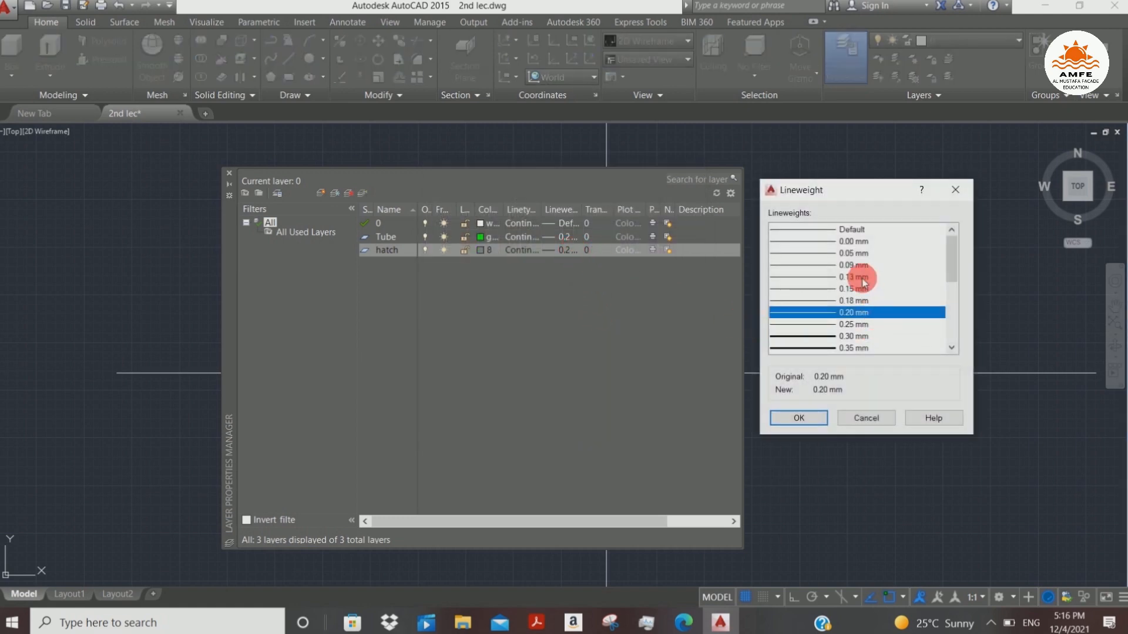
click(827, 242)
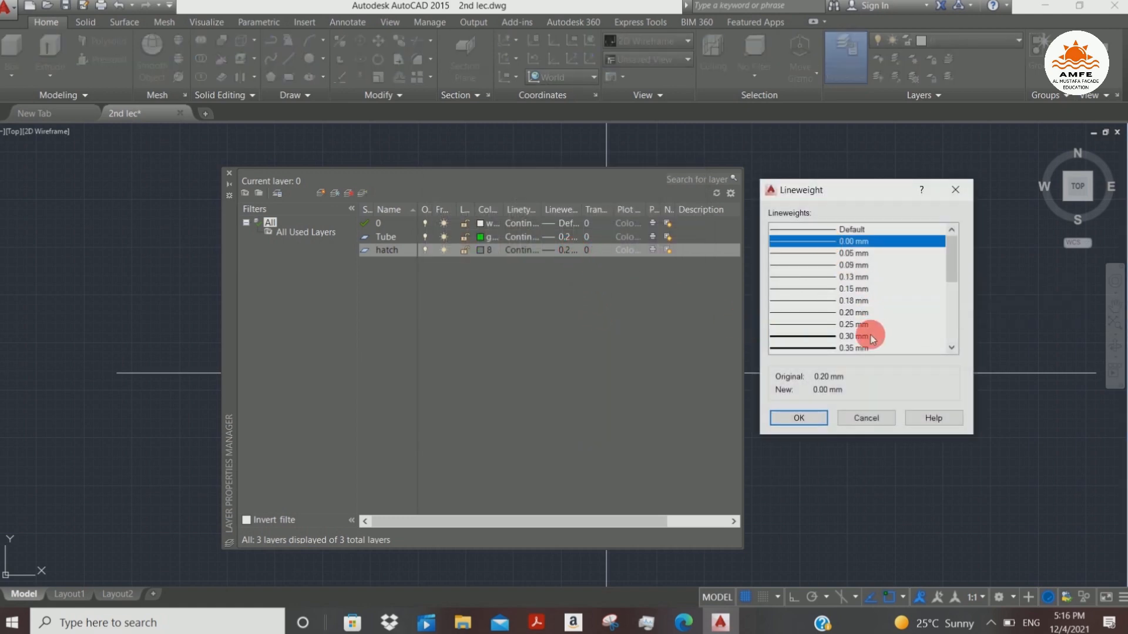
click(798, 417)
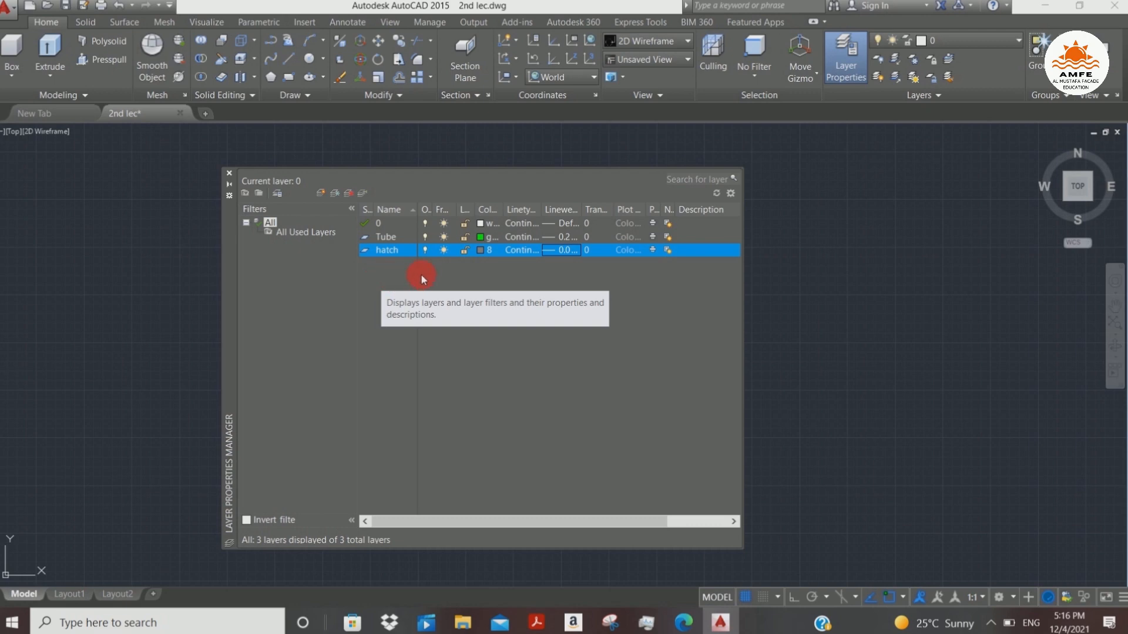
click(400, 251)
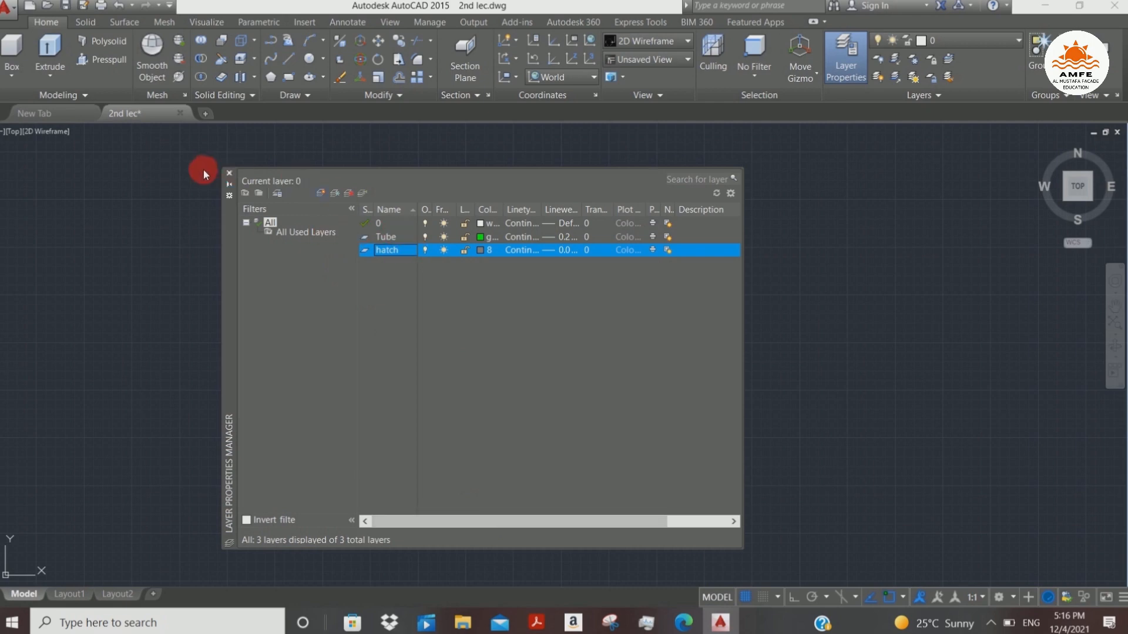
- Close the Layer Properties Manager and return to the empty drawing area
click(230, 173)
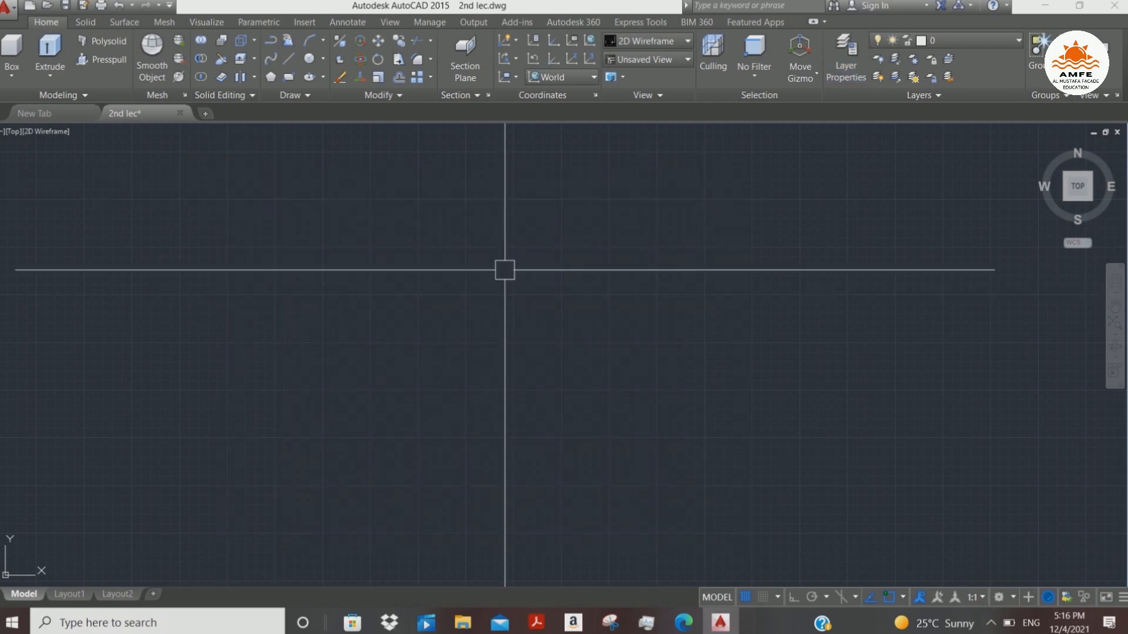
scroll(514, 258, down, 3)
middle_drag(606, 279, 463, 327)
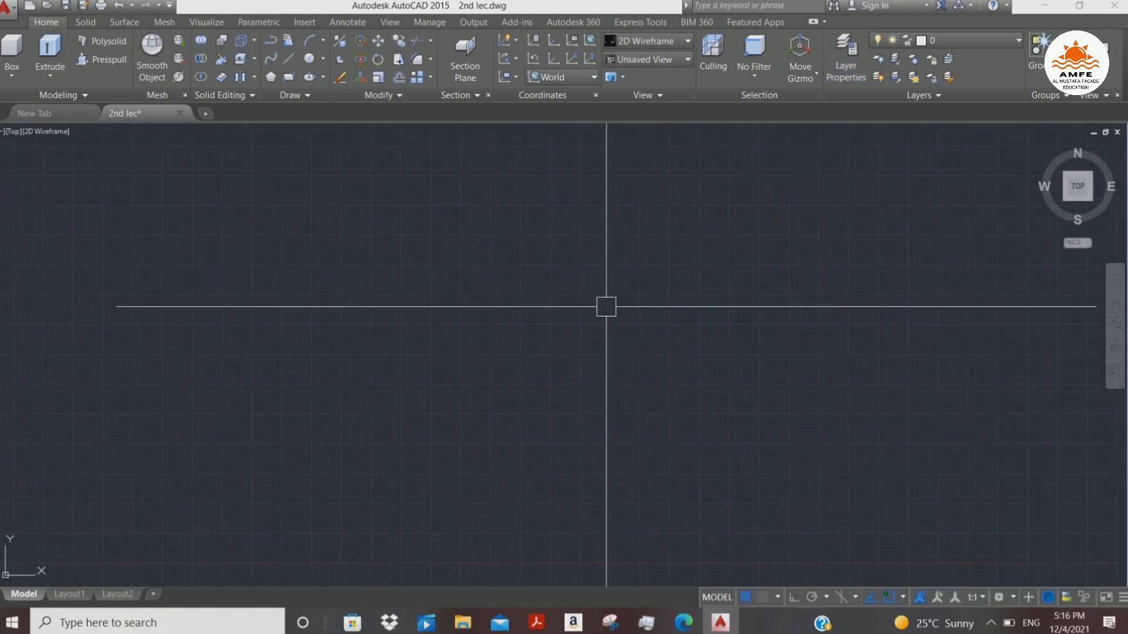
- Draw a 20 by 20 mm square from connected line segments with Ortho mode on
text(l)
key(Return)
click(545, 237)
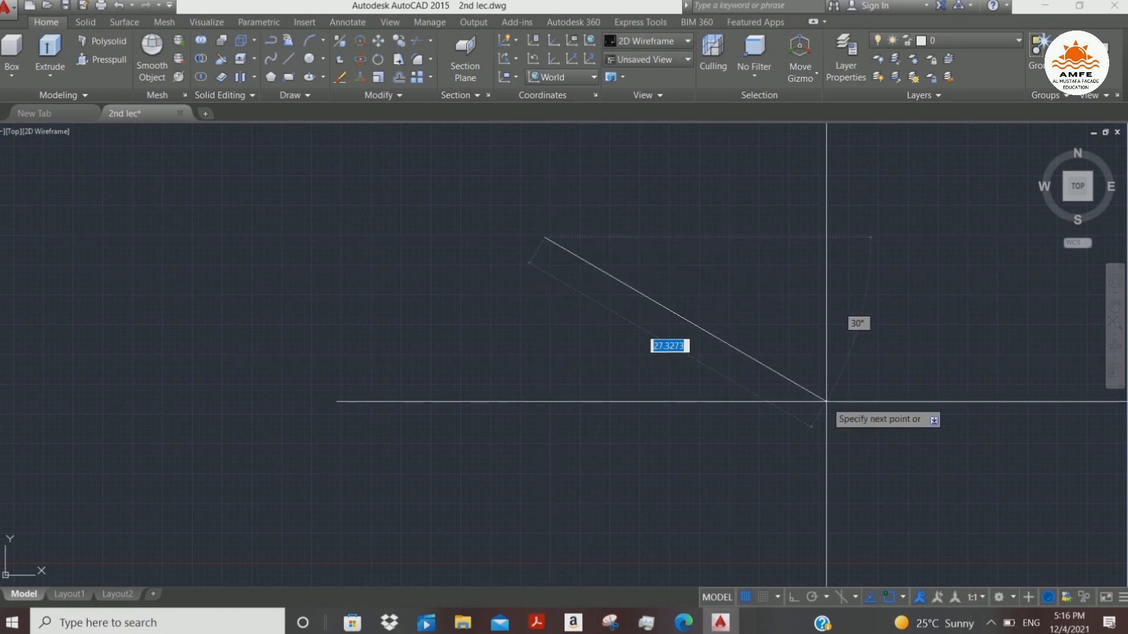
key(F8)
text(20)
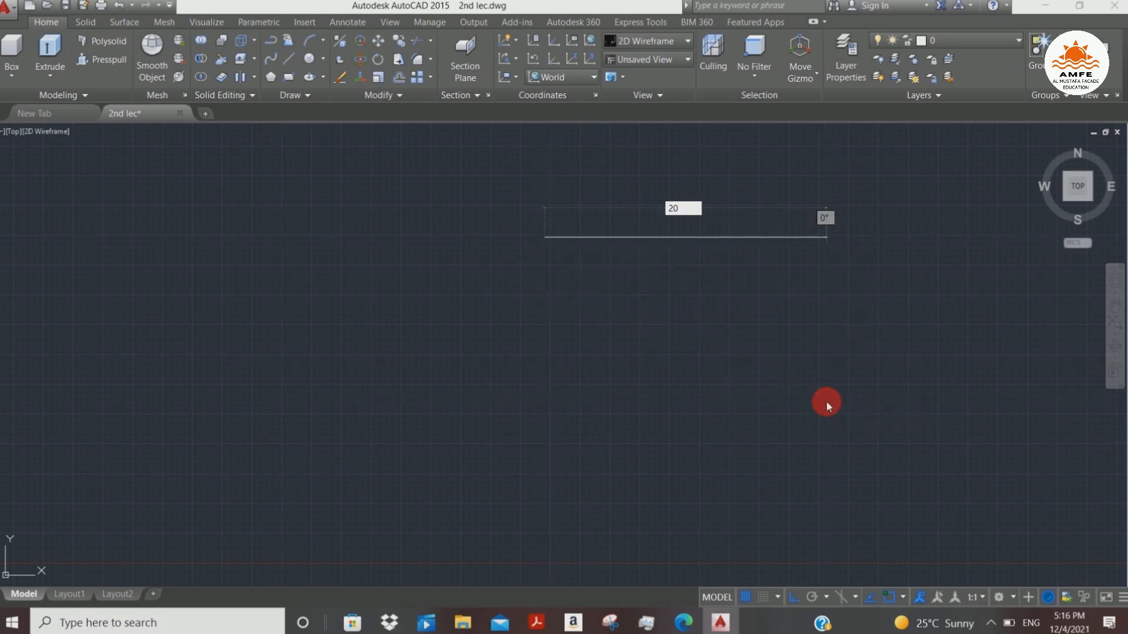
key(Return)
text(20)
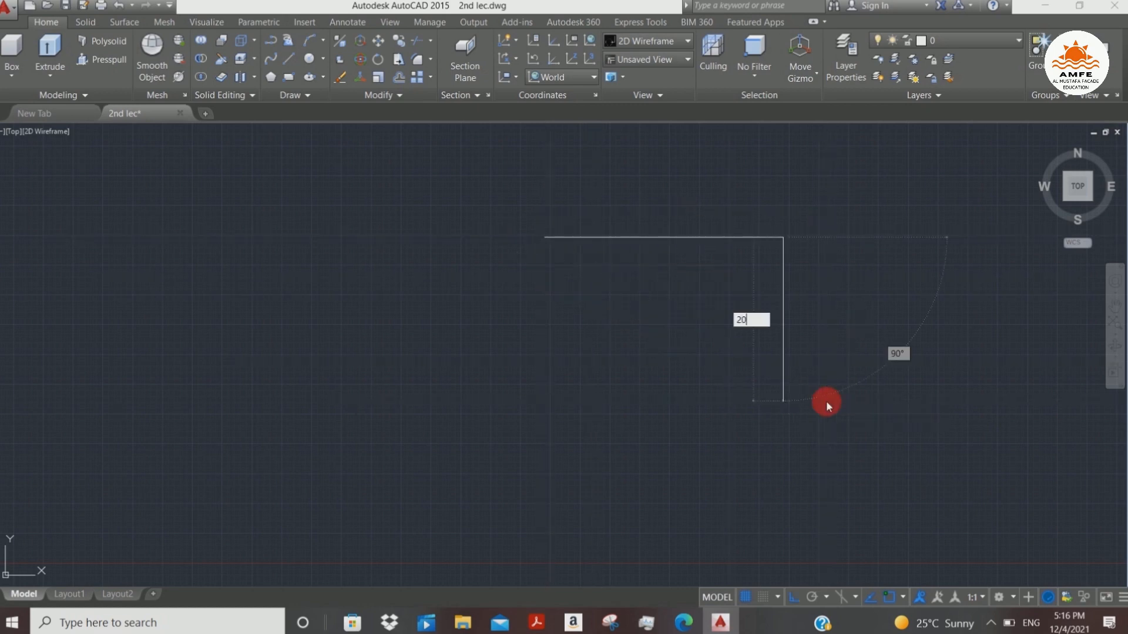
key(Return)
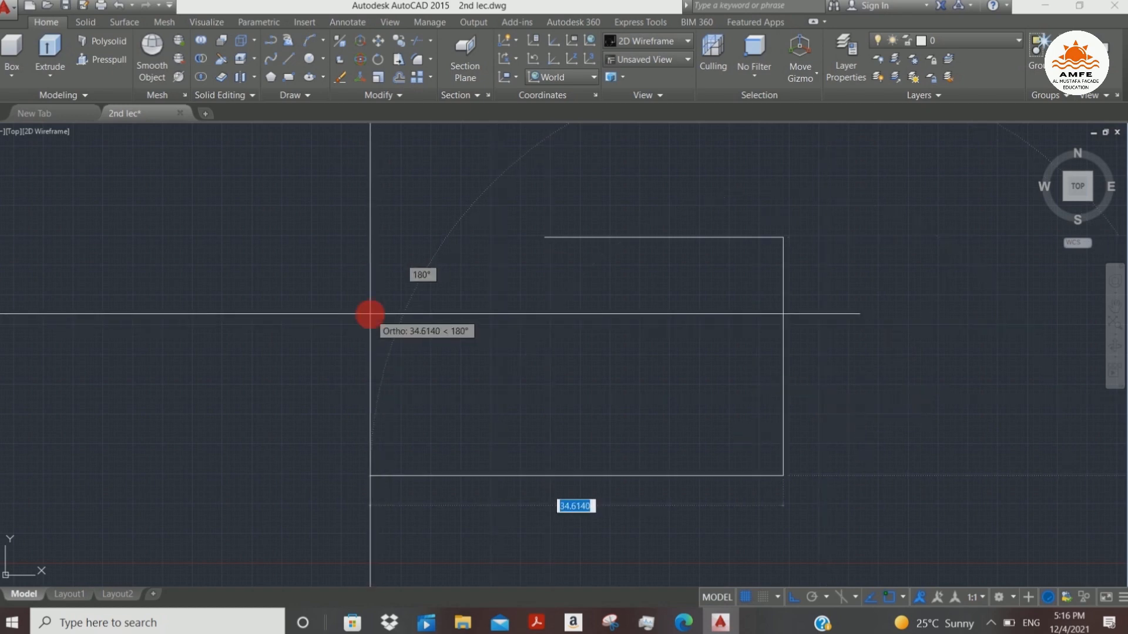
text(20)
key(Return)
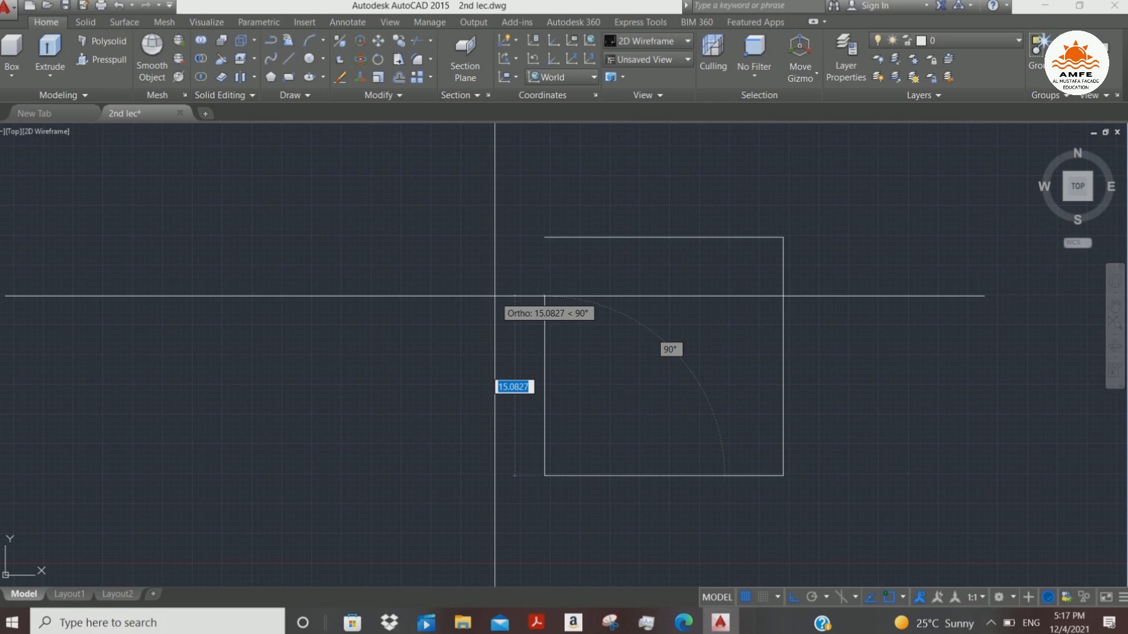
key(Escape)
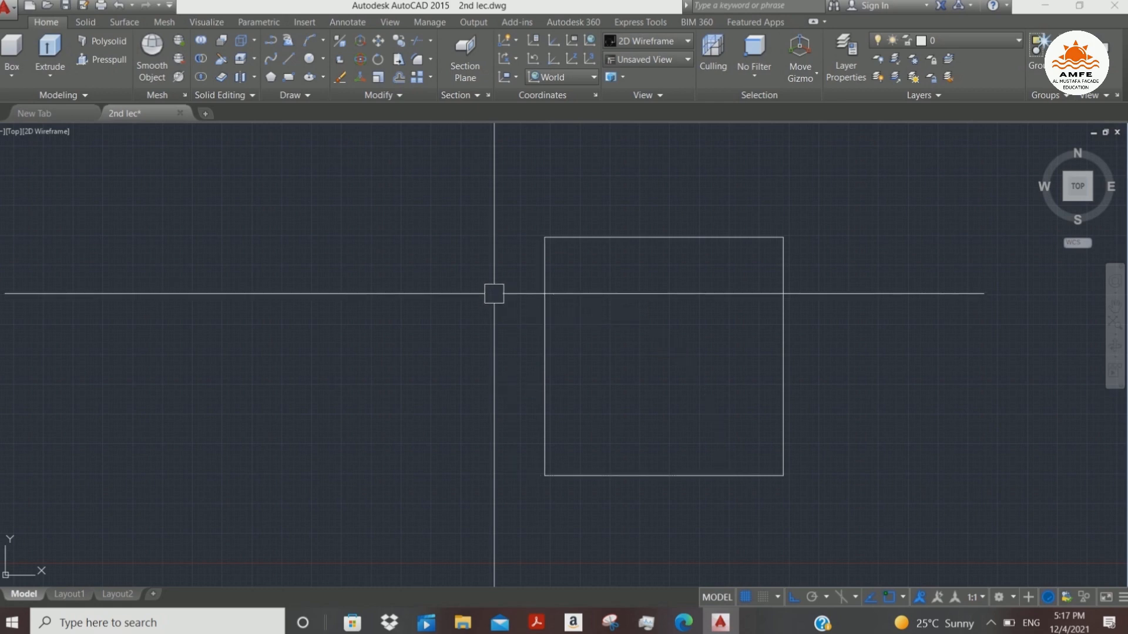
- Draw a separate 20 mm horizontal line to the right of the square and end the line command
middle_drag(749, 335, 611, 269)
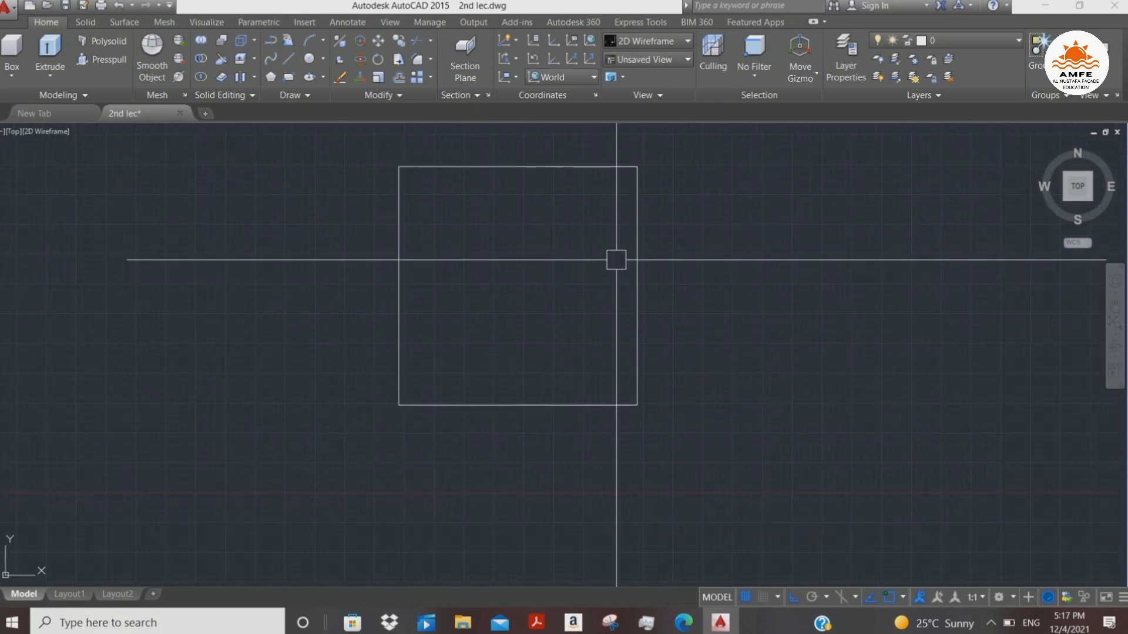
middle_drag(496, 142, 534, 182)
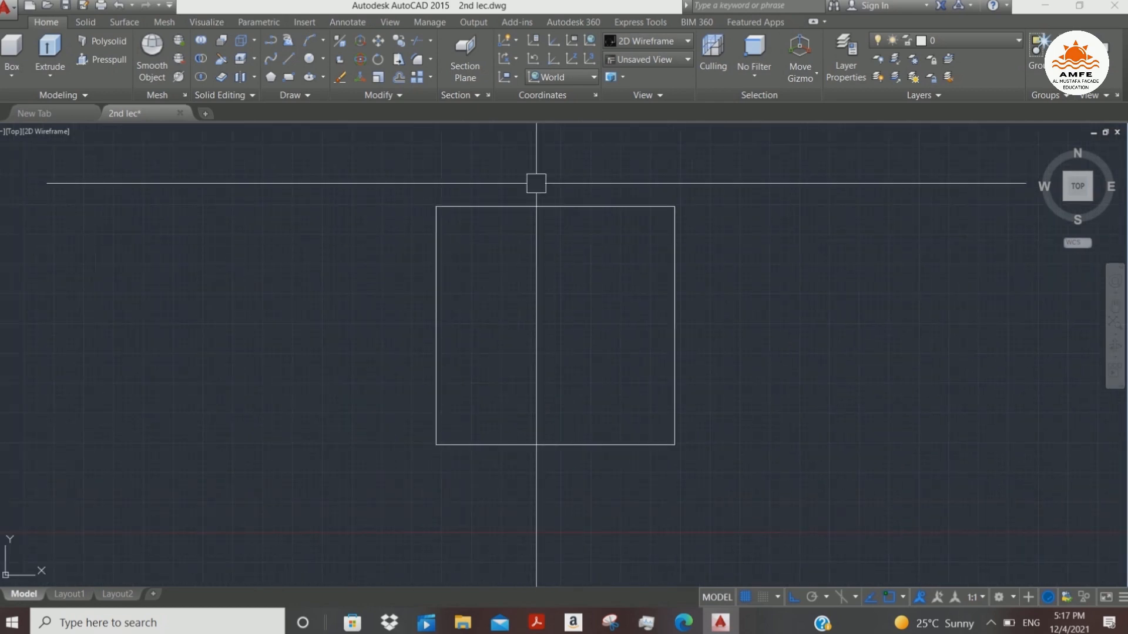
middle_drag(466, 222, 474, 252)
middle_drag(835, 377, 546, 360)
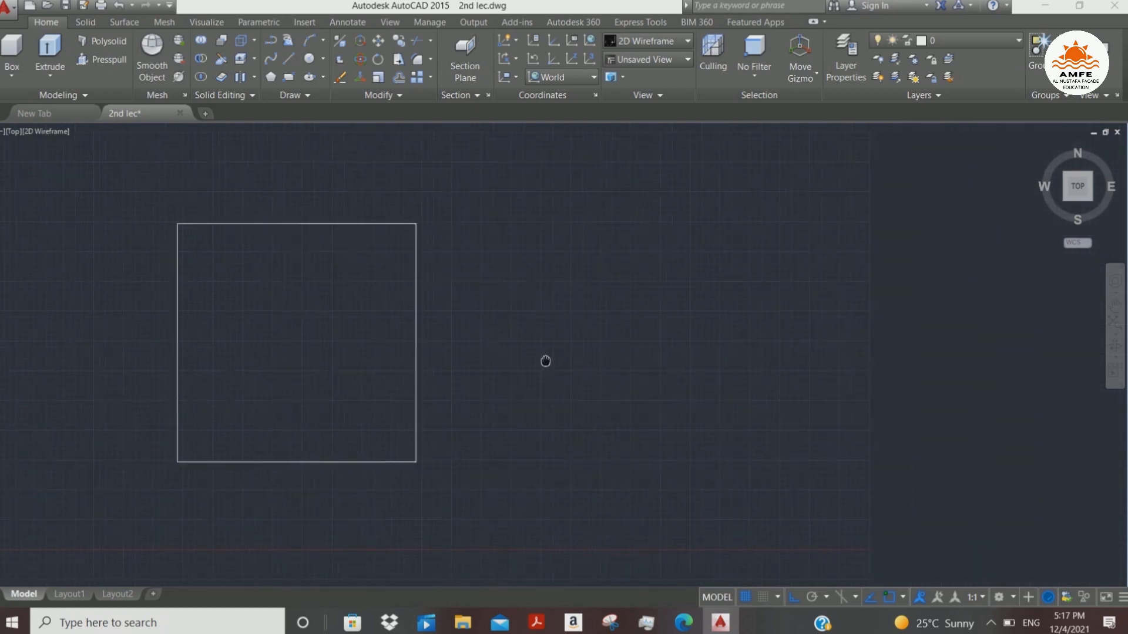
text(l)
key(Return)
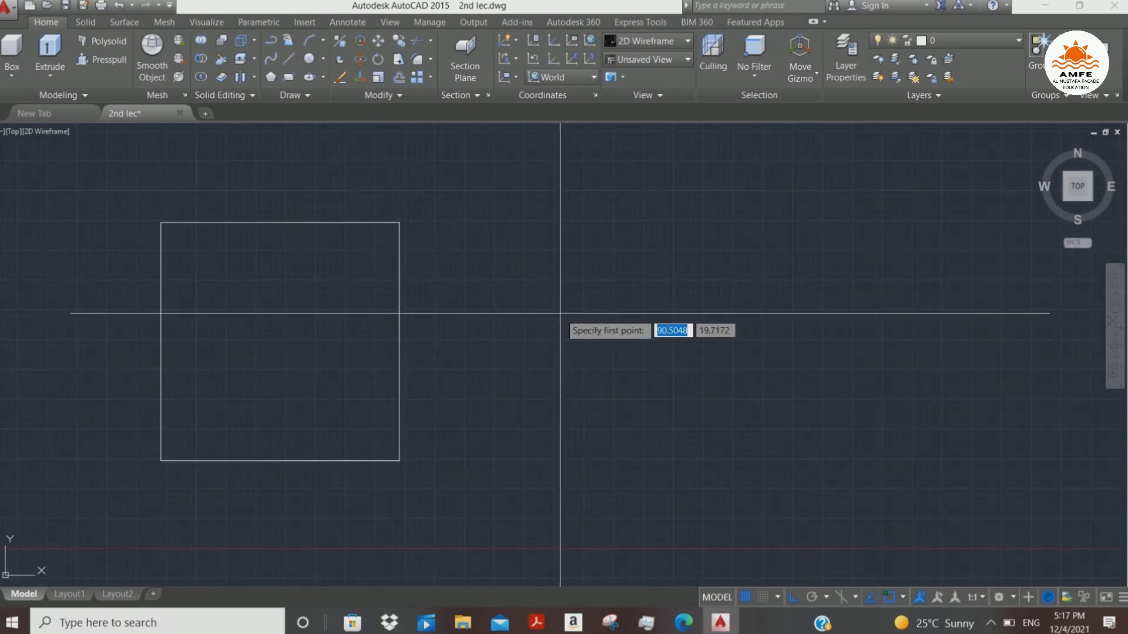
click(559, 207)
click(853, 253)
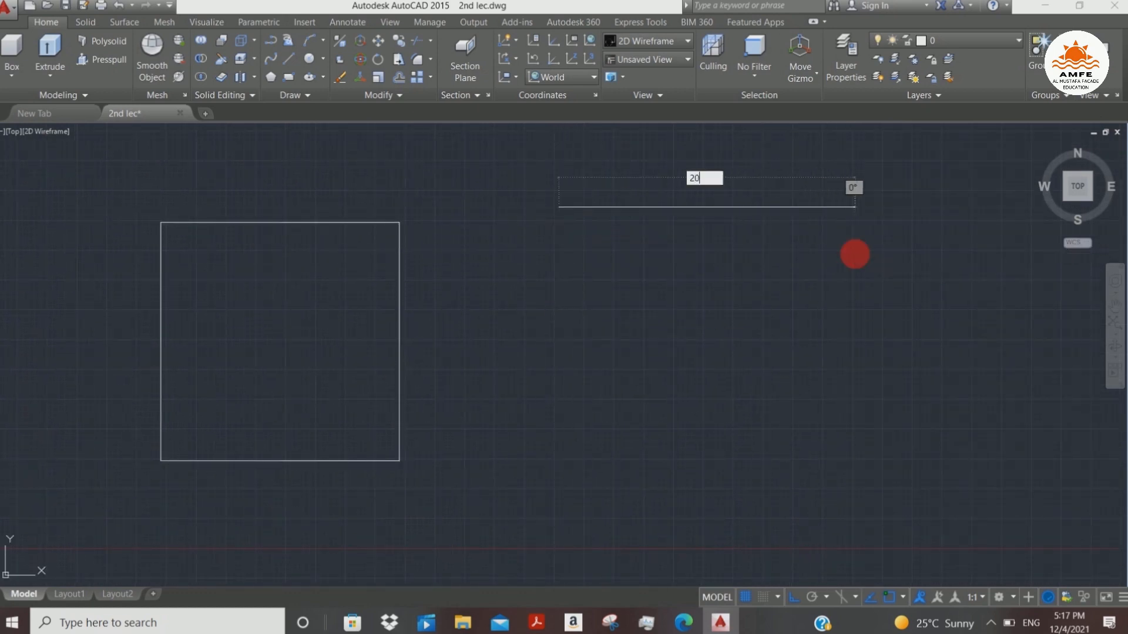
key(Return)
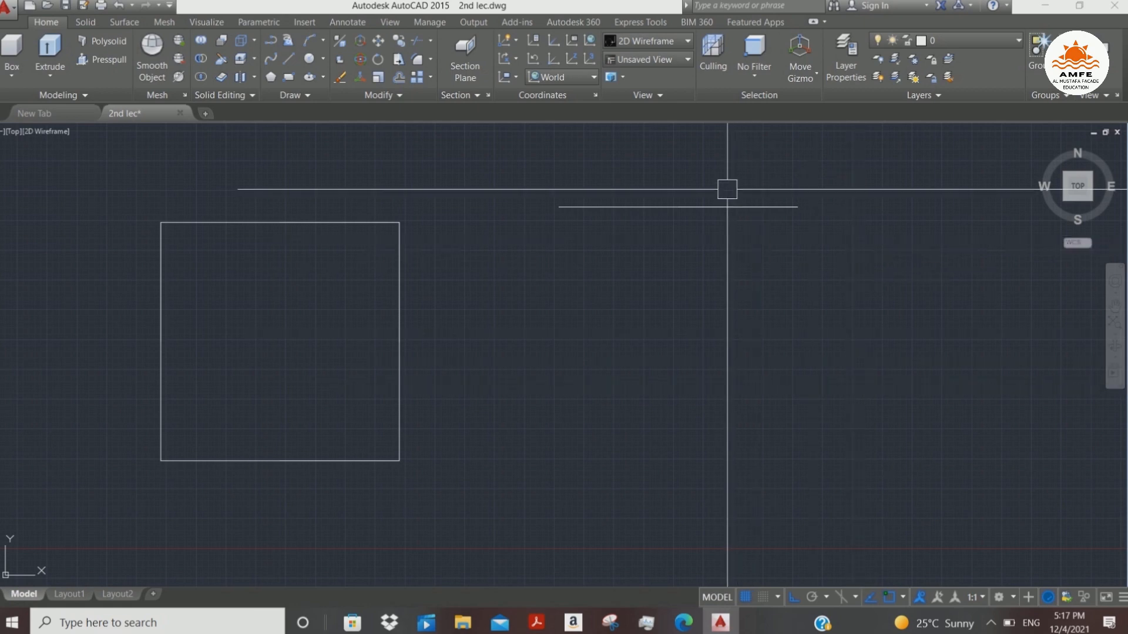
- Start a new line at the horizontal line's right endpoint, draw 20 mm down and 20 mm left, and apply the Close option
middle_drag(726, 205, 721, 268)
middle_drag(767, 340, 770, 294)
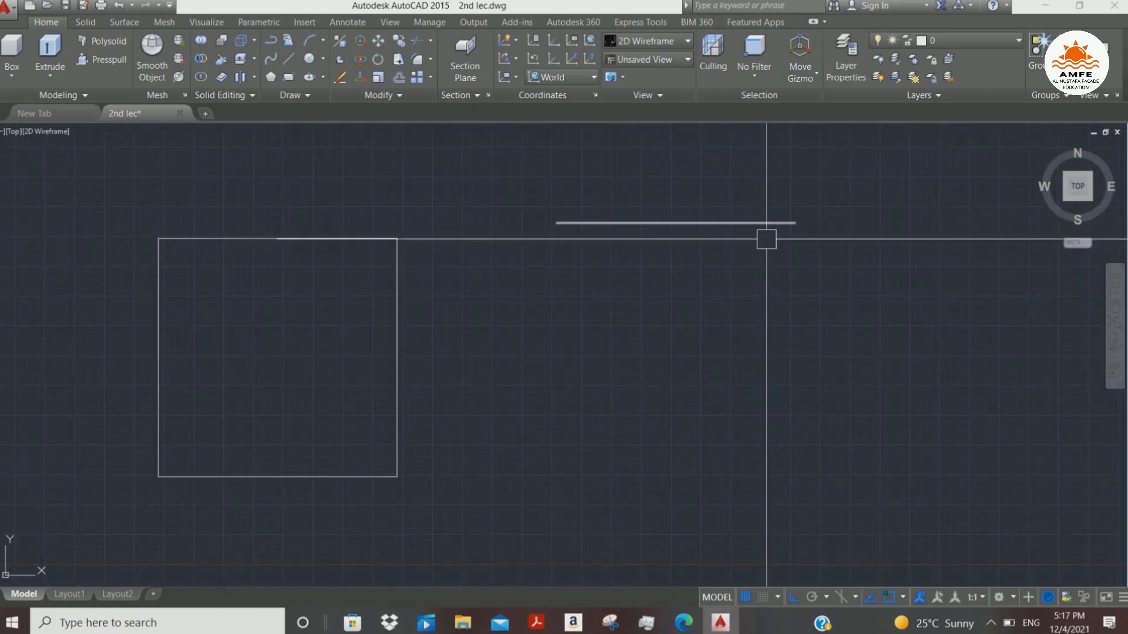
right_click(775, 281)
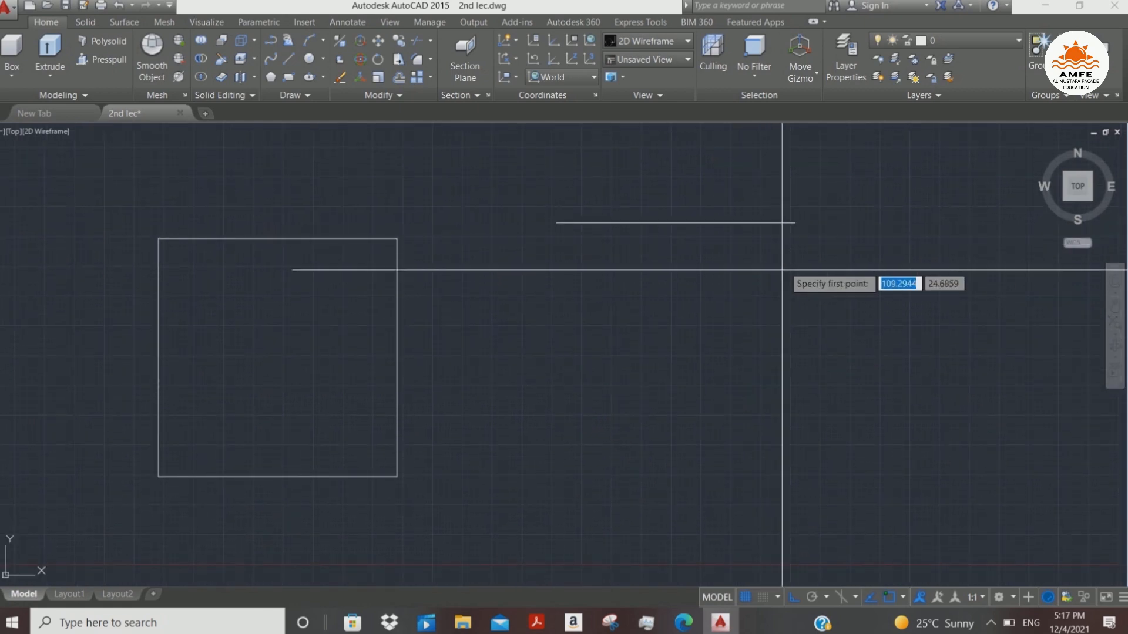
click(795, 222)
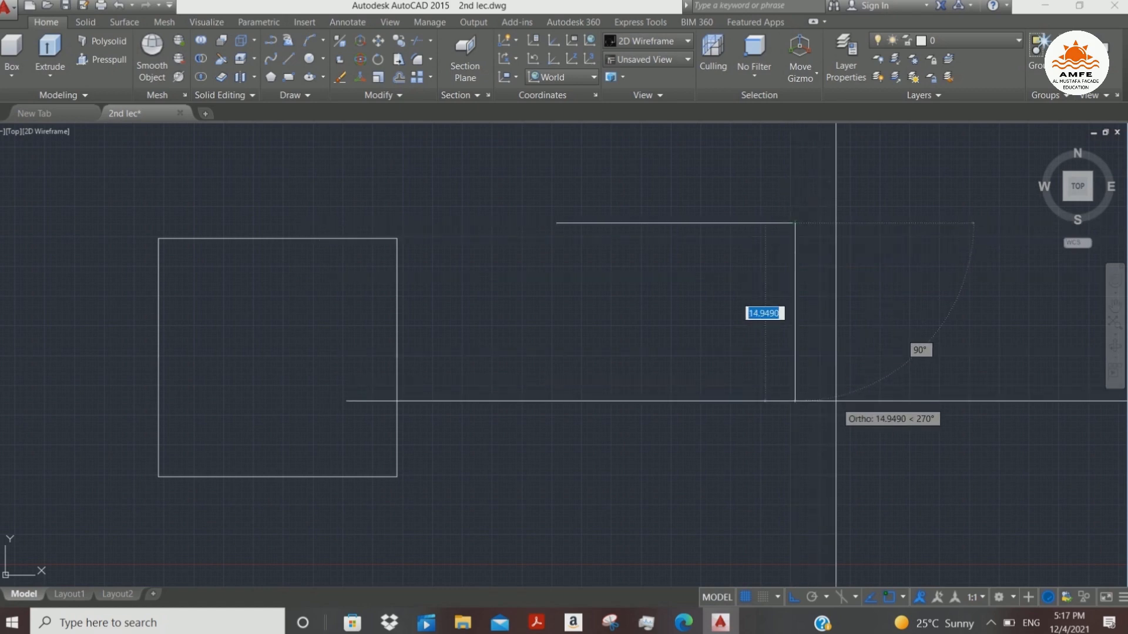
click(835, 401)
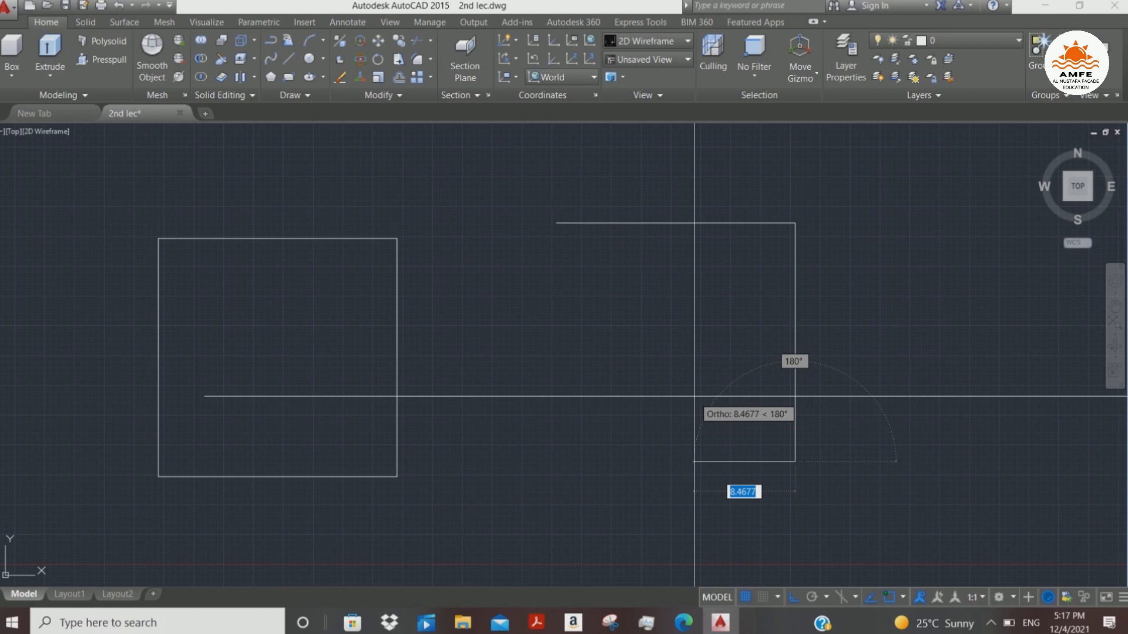
text(20)
key(Return)
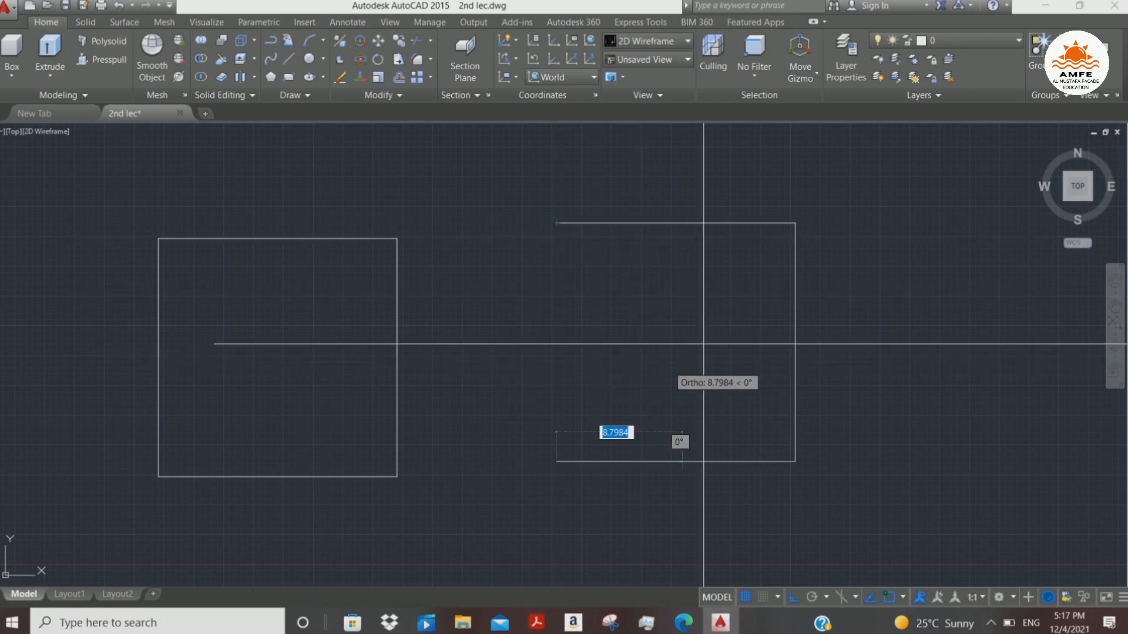
text(20)
key(Return)
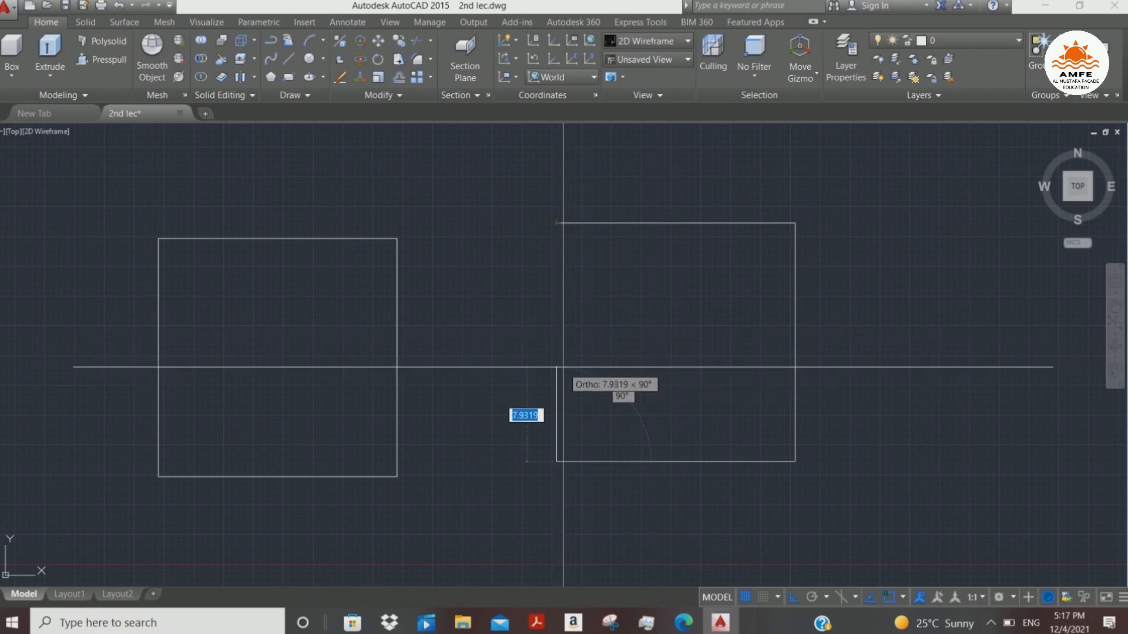
text(c)
key(Return)
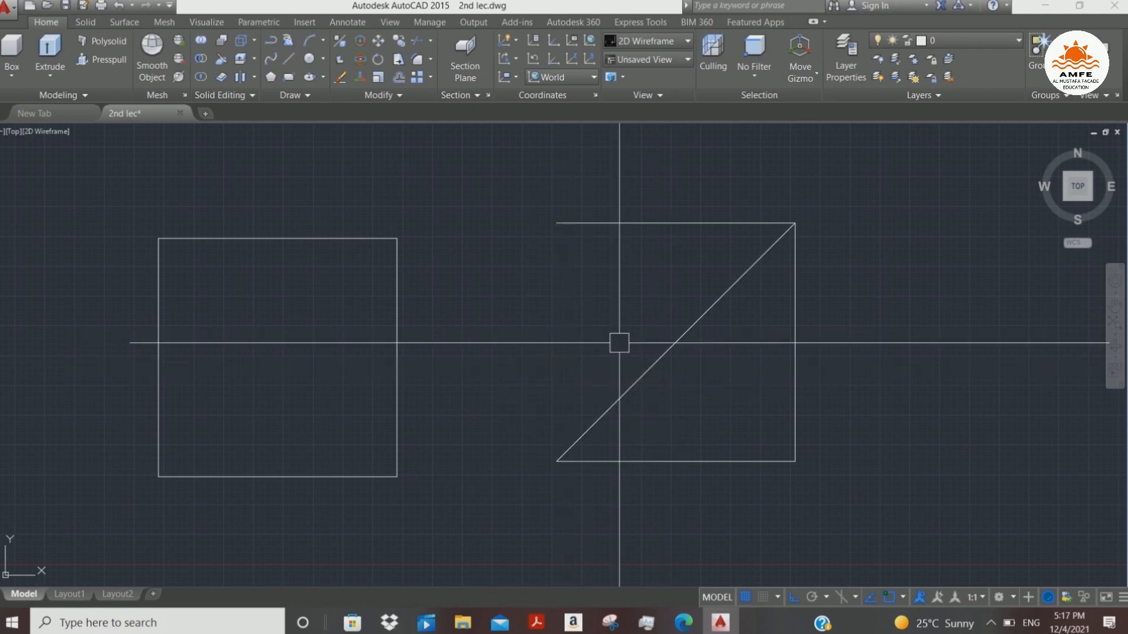
- Delete the horizontal line and the triangle to the right of the square
mouse_move(815, 384)
middle_down()
mouse_move(780, 302)
mouse_move(775, 342)
middle_up()
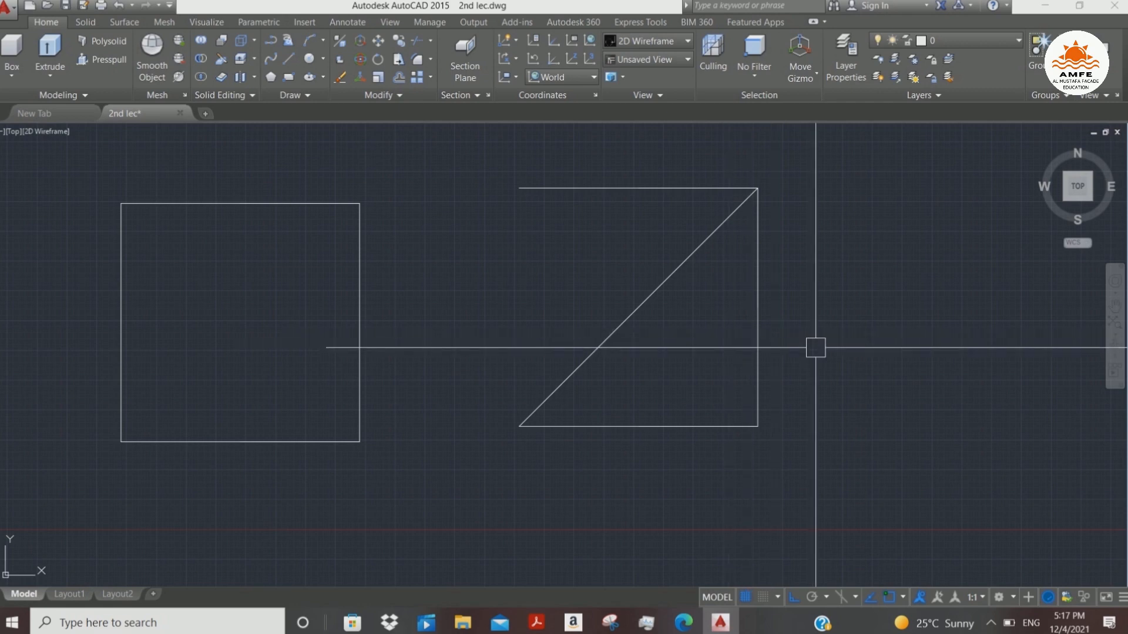
middle_drag(805, 319, 827, 297)
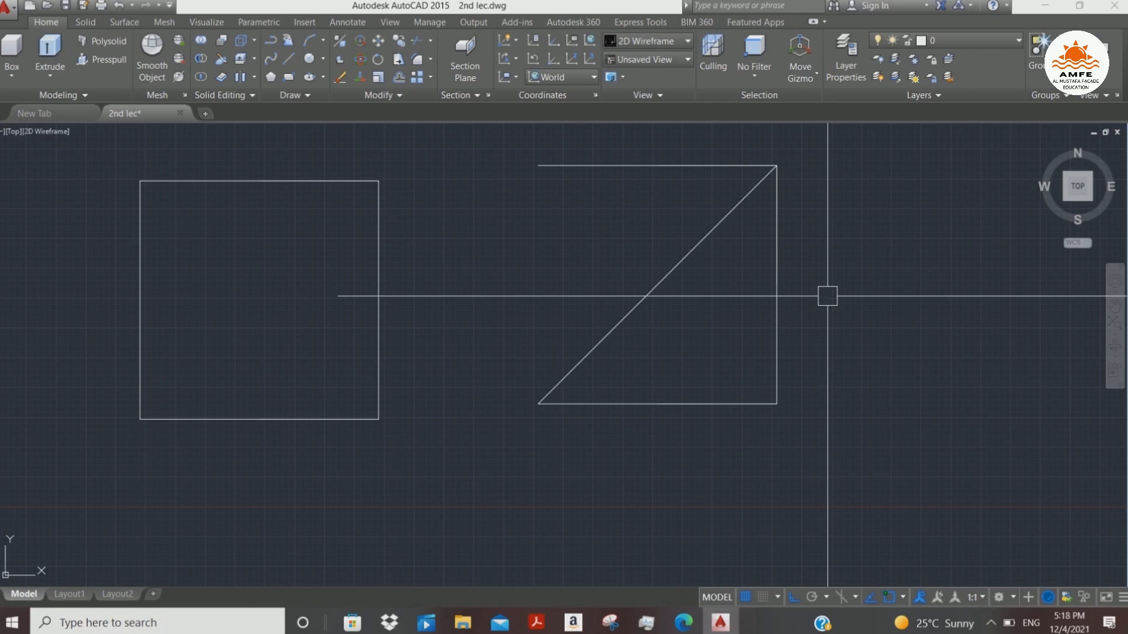
click(831, 138)
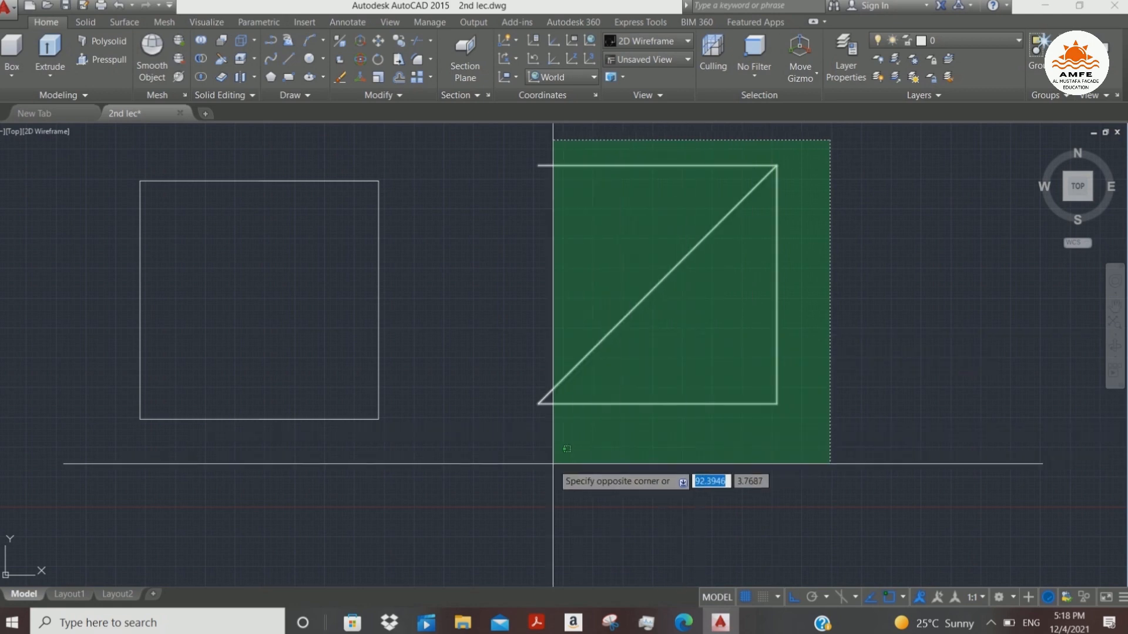
click(487, 472)
key(Delete)
- Offset the square's right side inward by 2 mm
scroll(434, 335, up, 1)
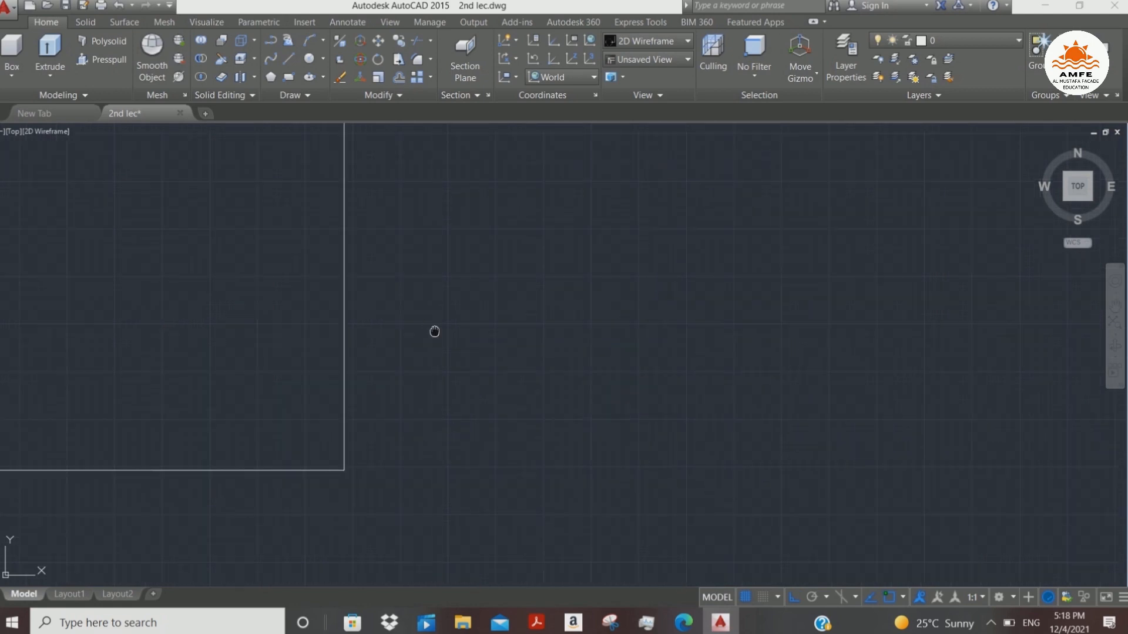
middle_drag(434, 331, 755, 424)
scroll(712, 290, down, 1)
middle_drag(589, 325, 597, 292)
scroll(597, 292, down, 2)
scroll(597, 235, up, 4)
scroll(597, 252, down, 2)
middle_drag(606, 347, 597, 308)
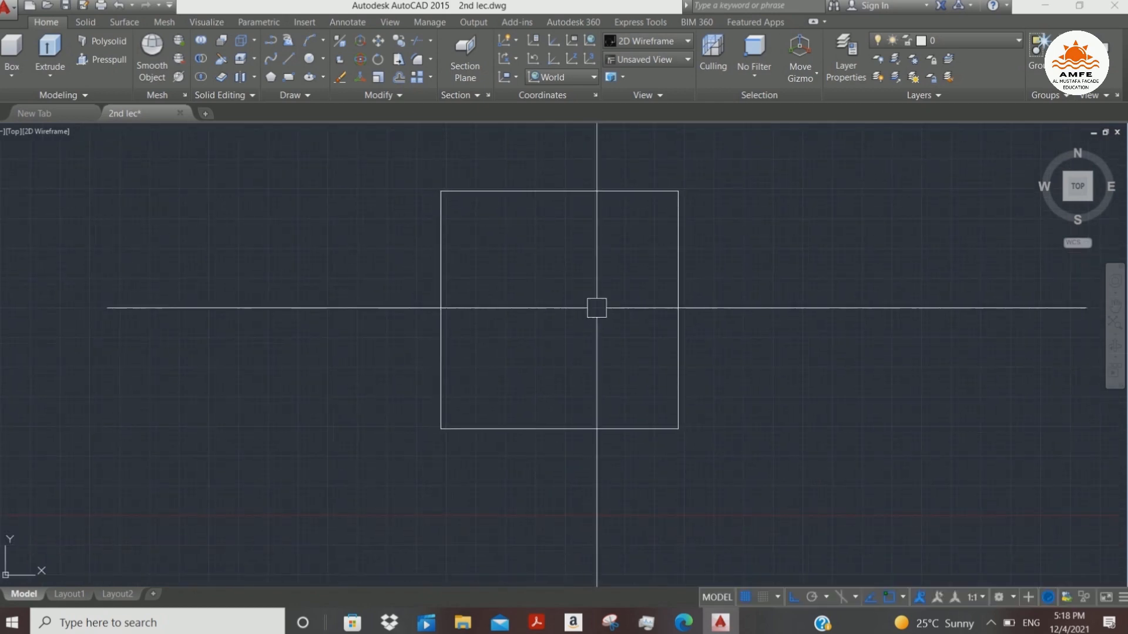
scroll(585, 248, up, 2)
middle_drag(587, 265, 584, 283)
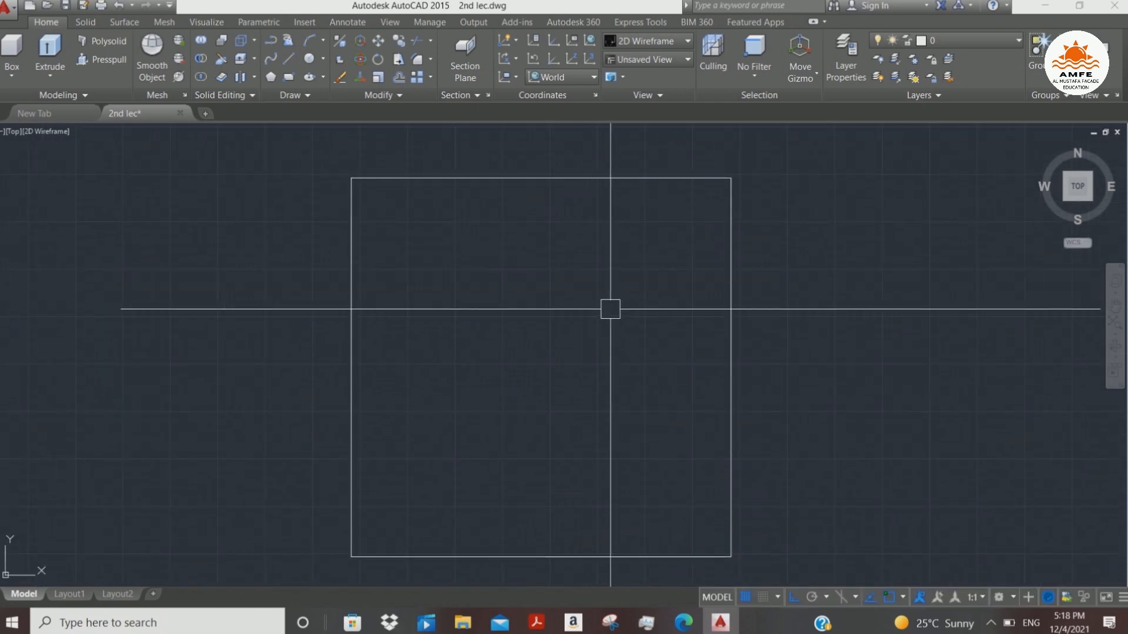
text(o)
key(Return)
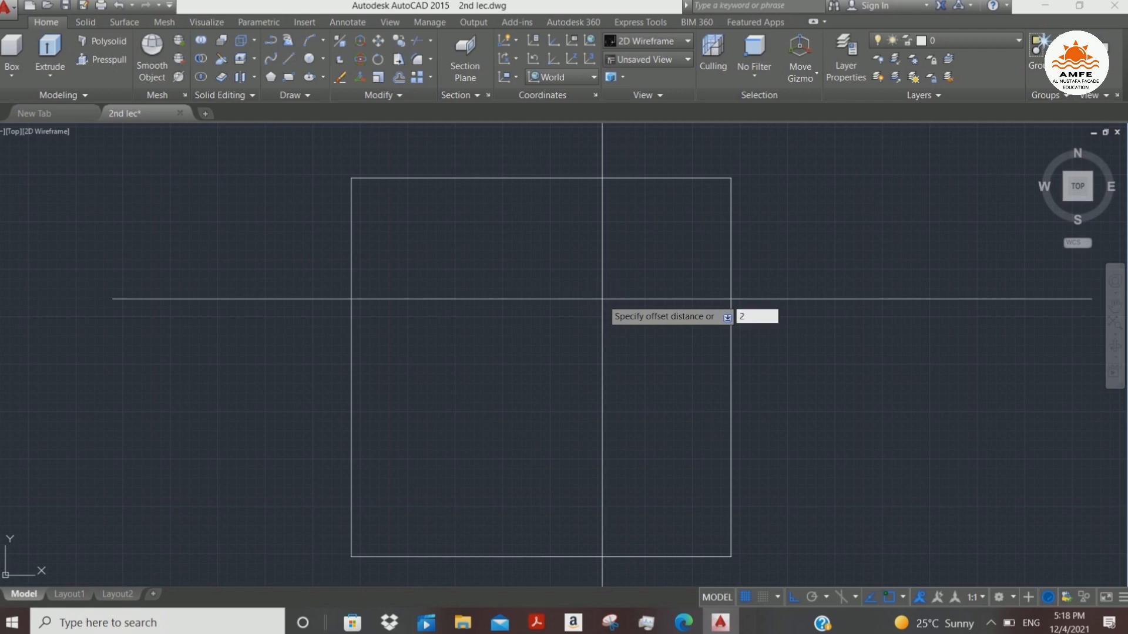
text(2)
key(Return)
click(731, 310)
click(570, 275)
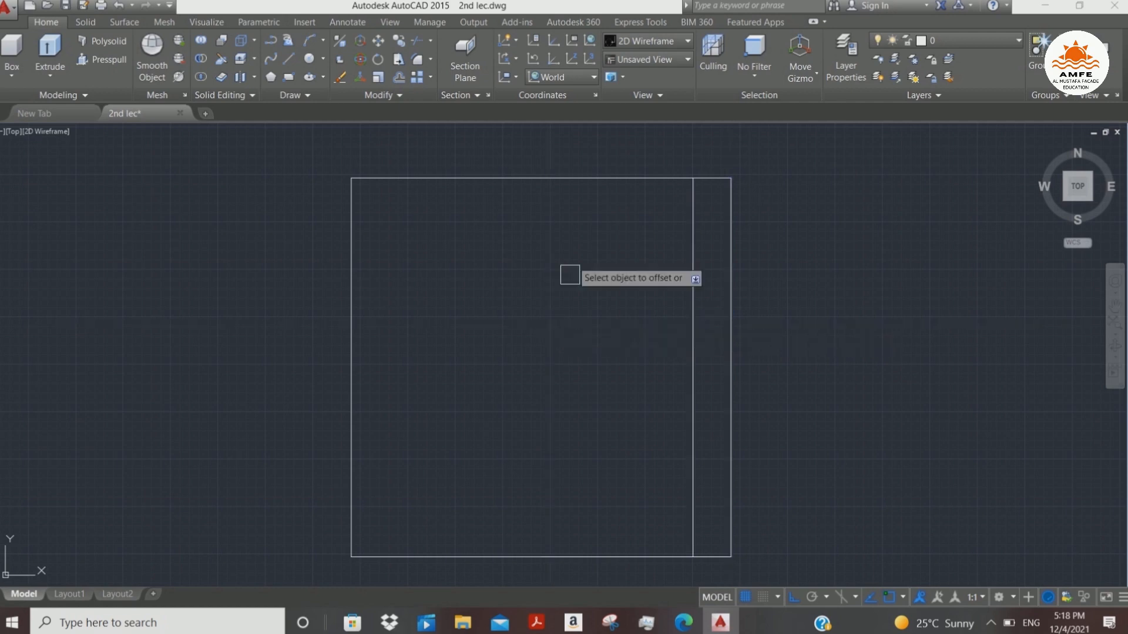
- Offset the square's top, left and bottom sides inward by the same 2 mm and end the Offset command
click(612, 178)
click(585, 294)
click(352, 280)
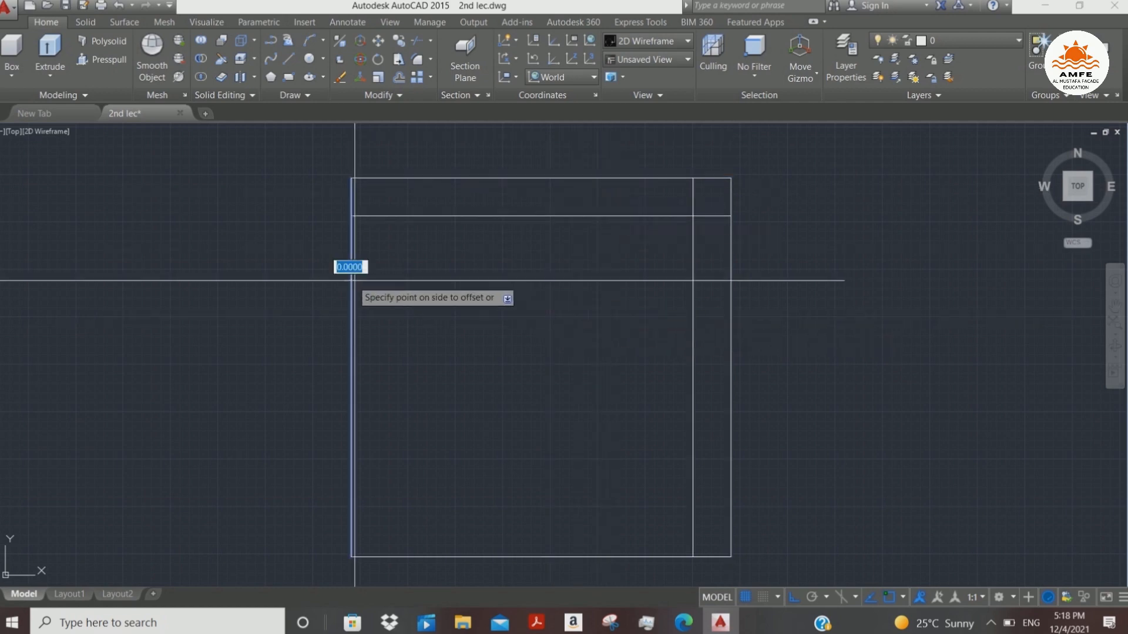
click(364, 282)
click(579, 556)
click(552, 358)
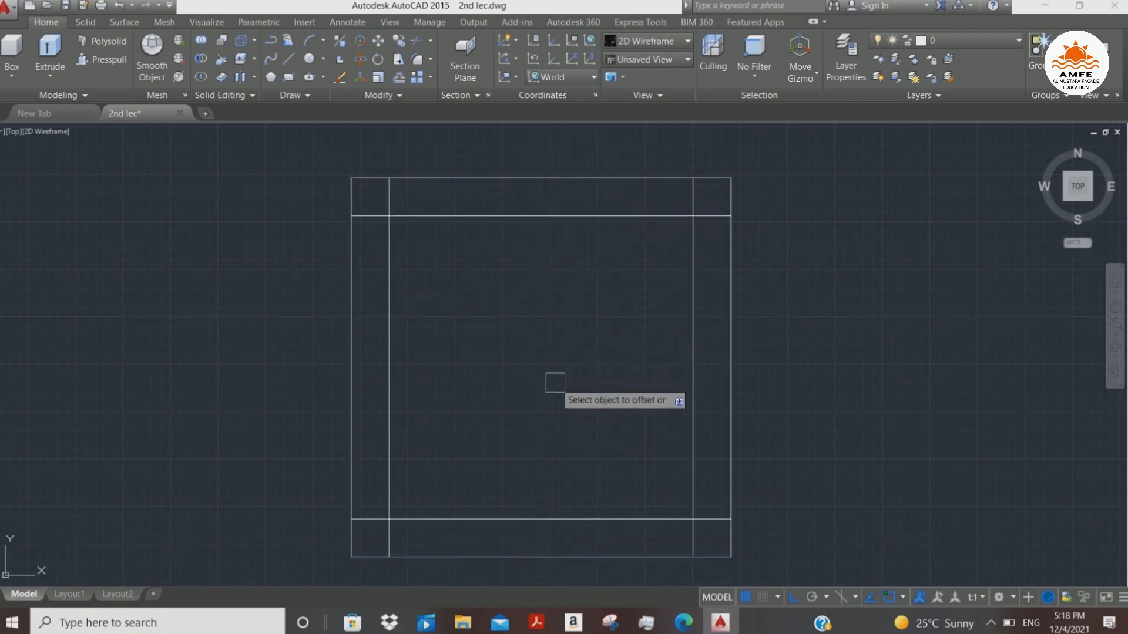
key(Escape)
- Fillet the inner offset lines into sharp corners at the inner square's lower left and upper left
text(f)
key(Return)
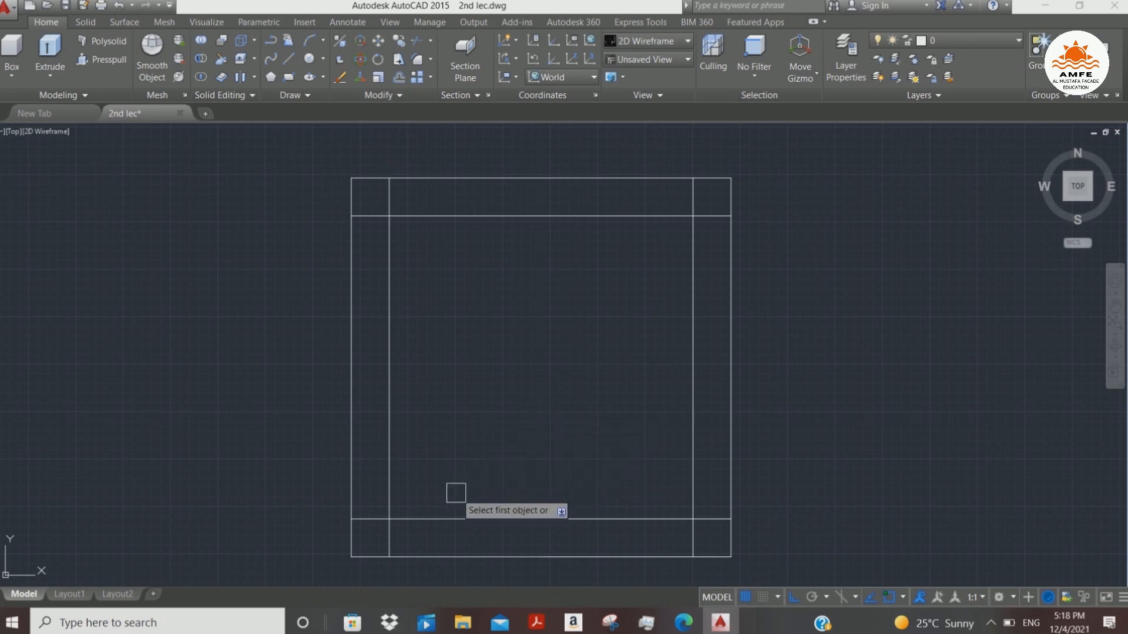
click(420, 519)
click(389, 452)
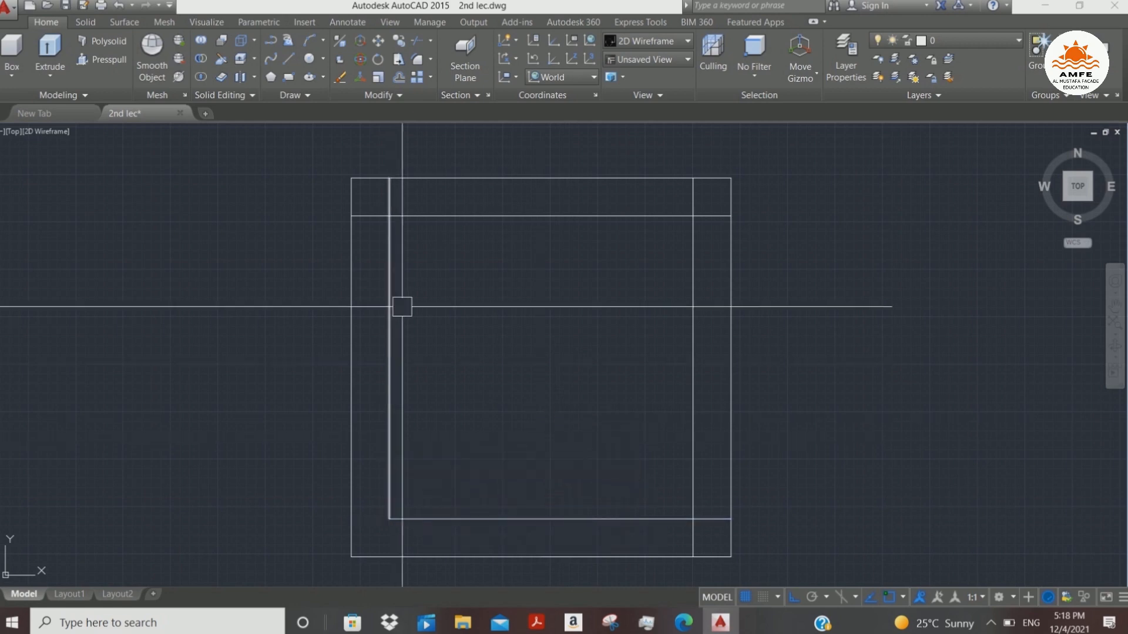
key(Return)
click(388, 245)
click(452, 216)
- Fillet the inner square's upper-right and lower-right corners to finish its closed outline
key(Return)
click(659, 217)
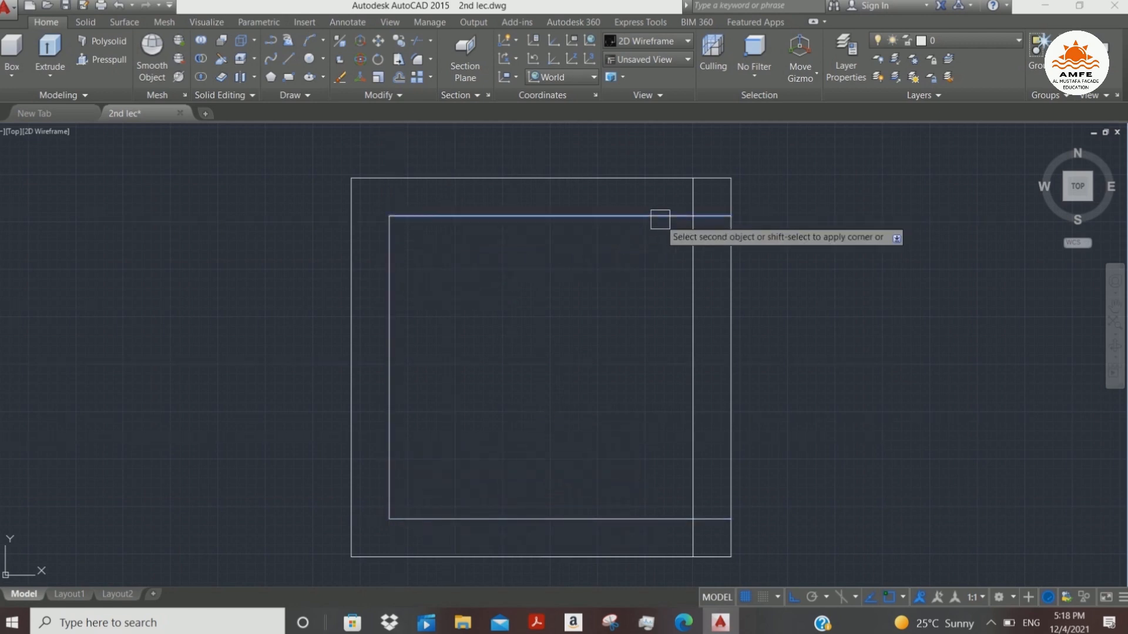
click(695, 318)
click(689, 446)
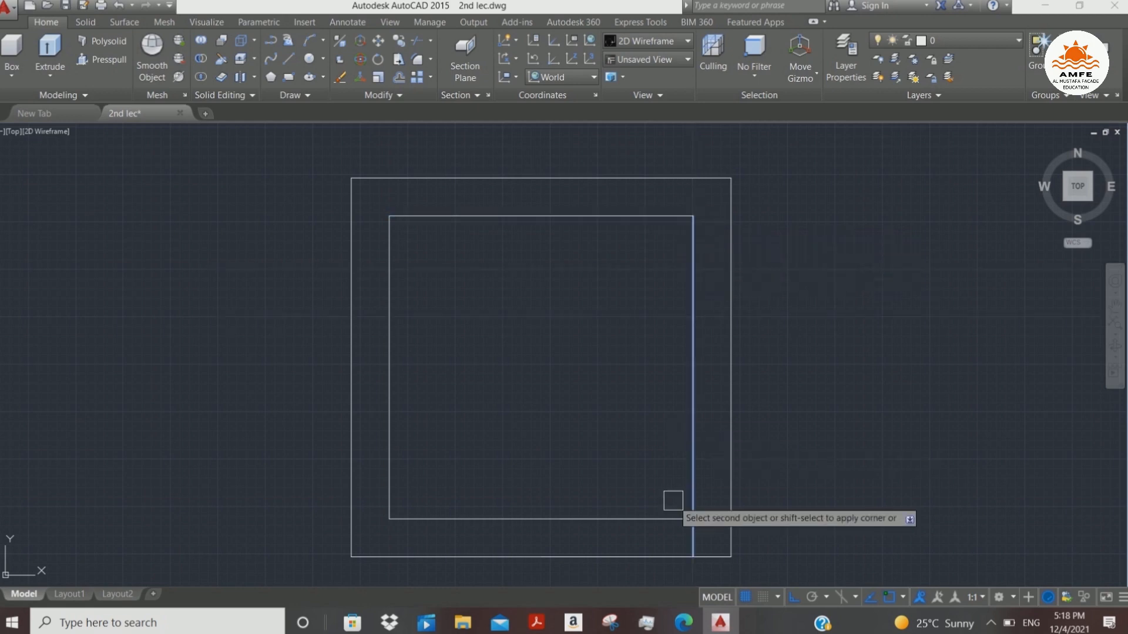
click(663, 519)
- Hatch the band between the two squares with the ANSI31 pattern by window-selecting both squares as boundary objects
scroll(620, 329, down, 5)
scroll(610, 351, up, 4)
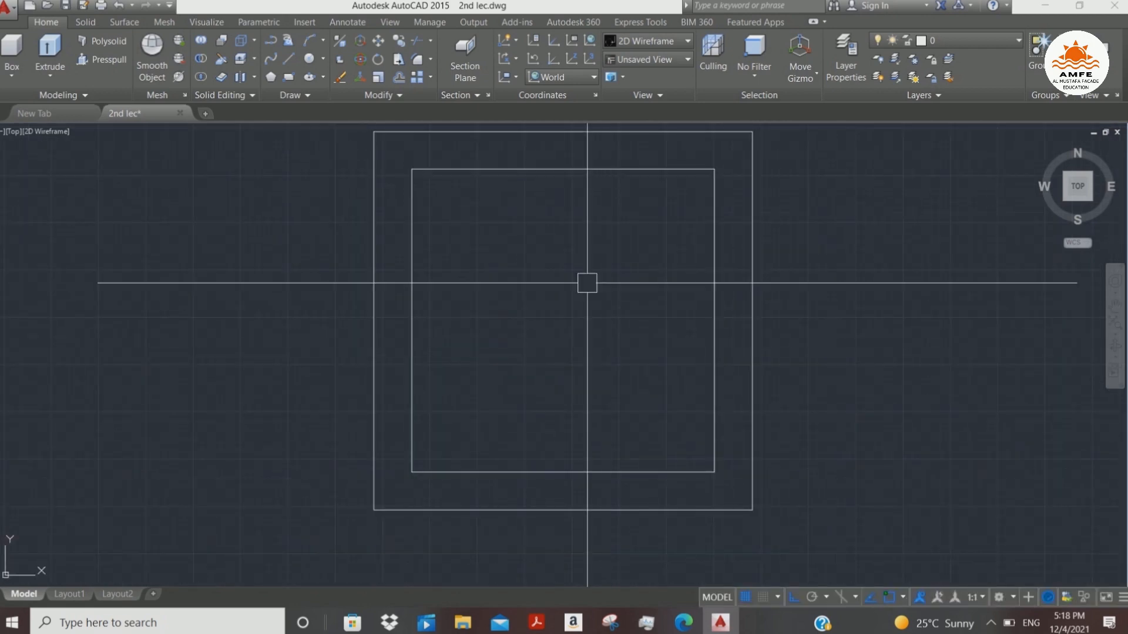
scroll(564, 282, down, 2)
middle_drag(562, 312, 555, 296)
key(Return)
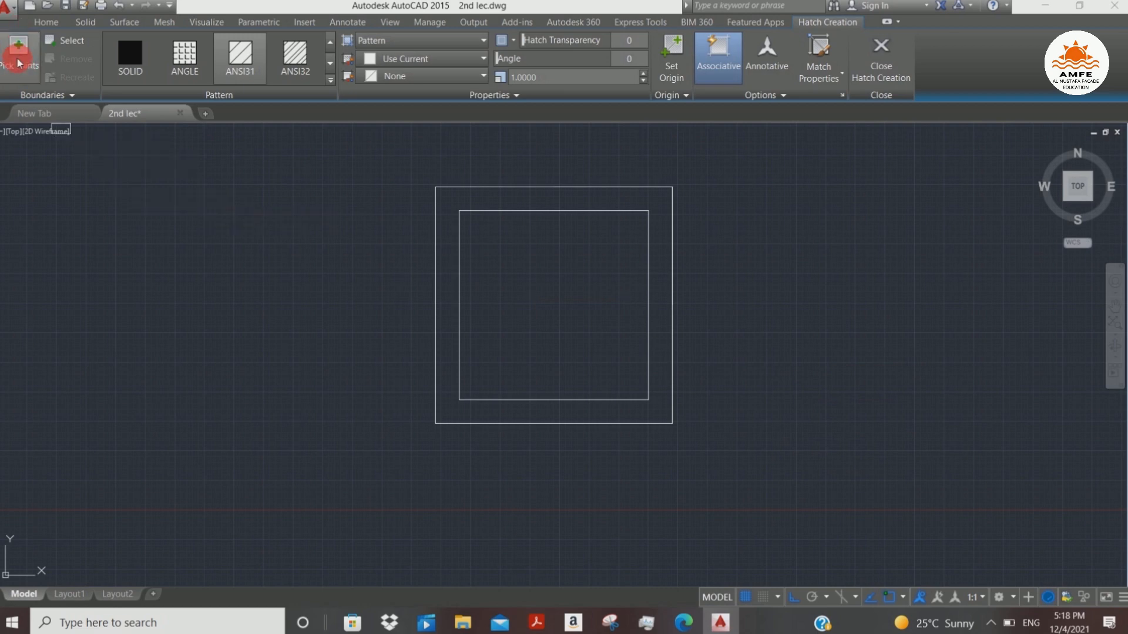
click(71, 42)
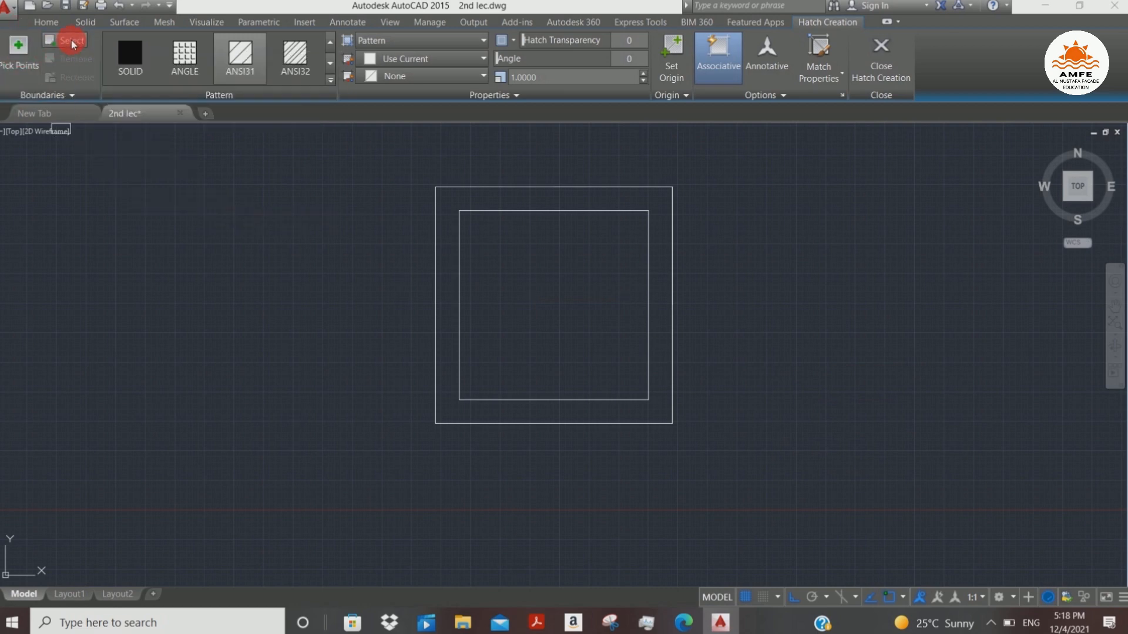
click(14, 59)
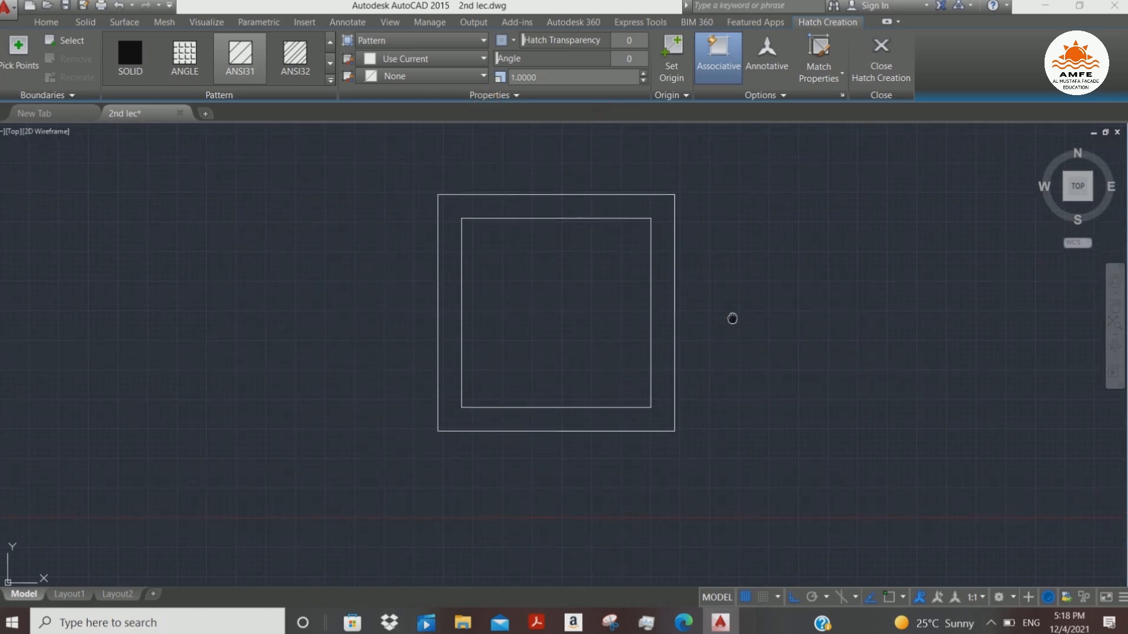
scroll(717, 323, down, 2)
scroll(572, 344, up, 2)
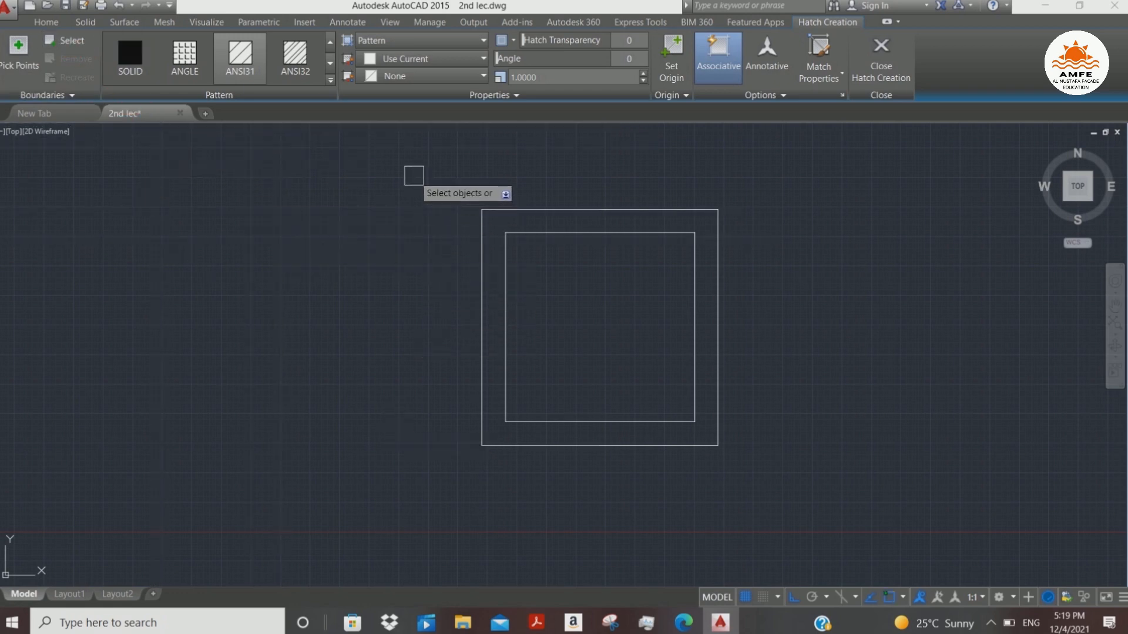
click(413, 176)
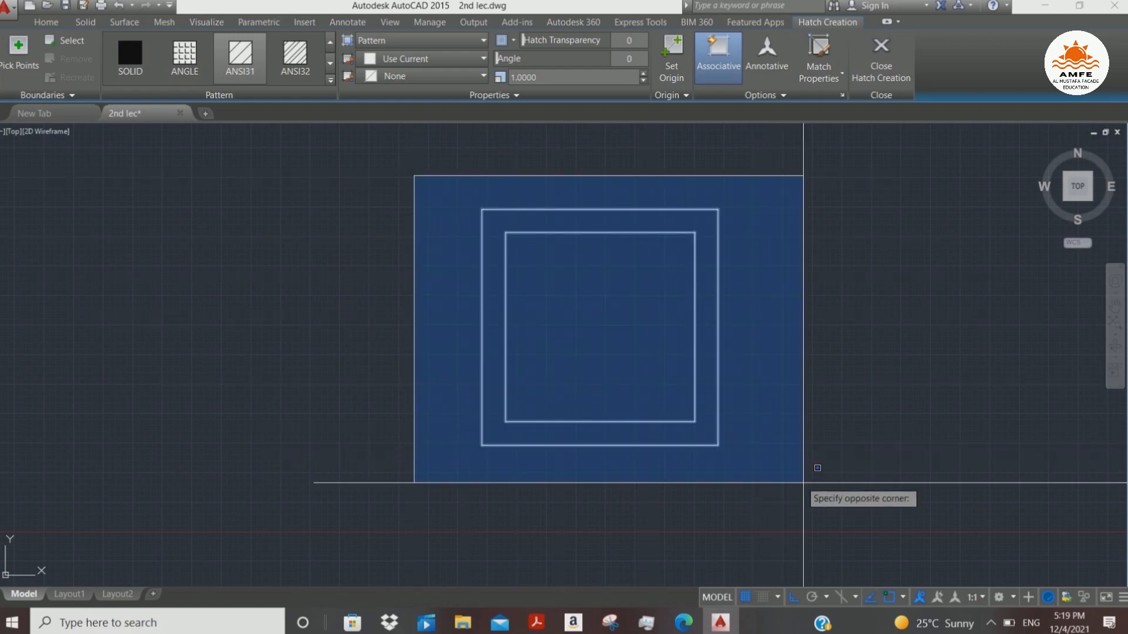
click(830, 506)
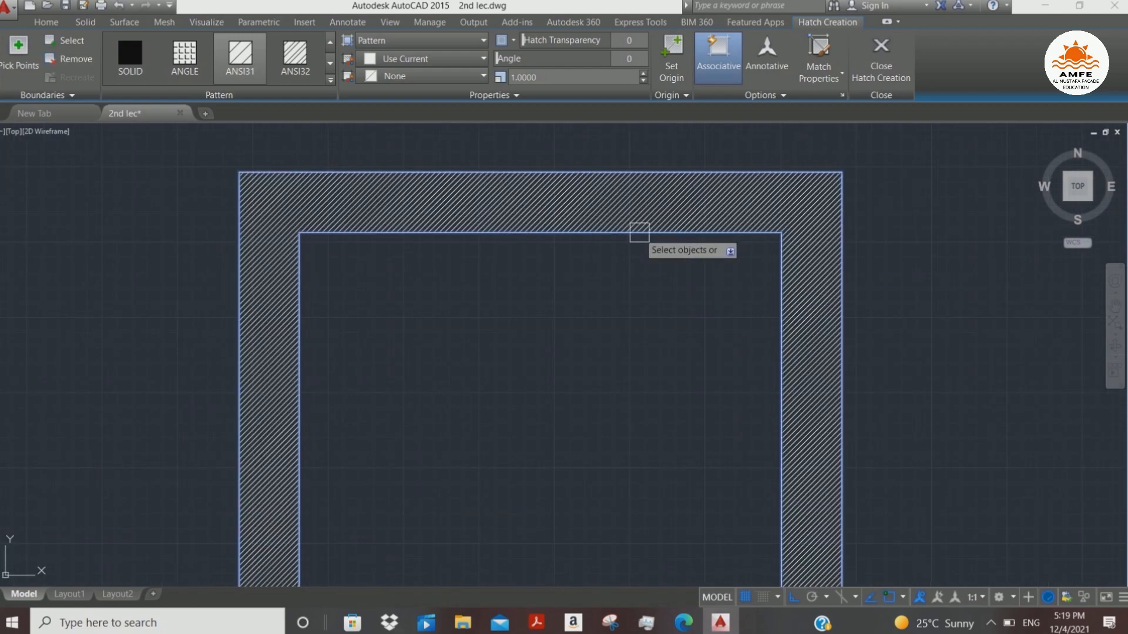
scroll(640, 232, up, 4)
middle_drag(731, 370, 752, 298)
scroll(752, 302, down, 2)
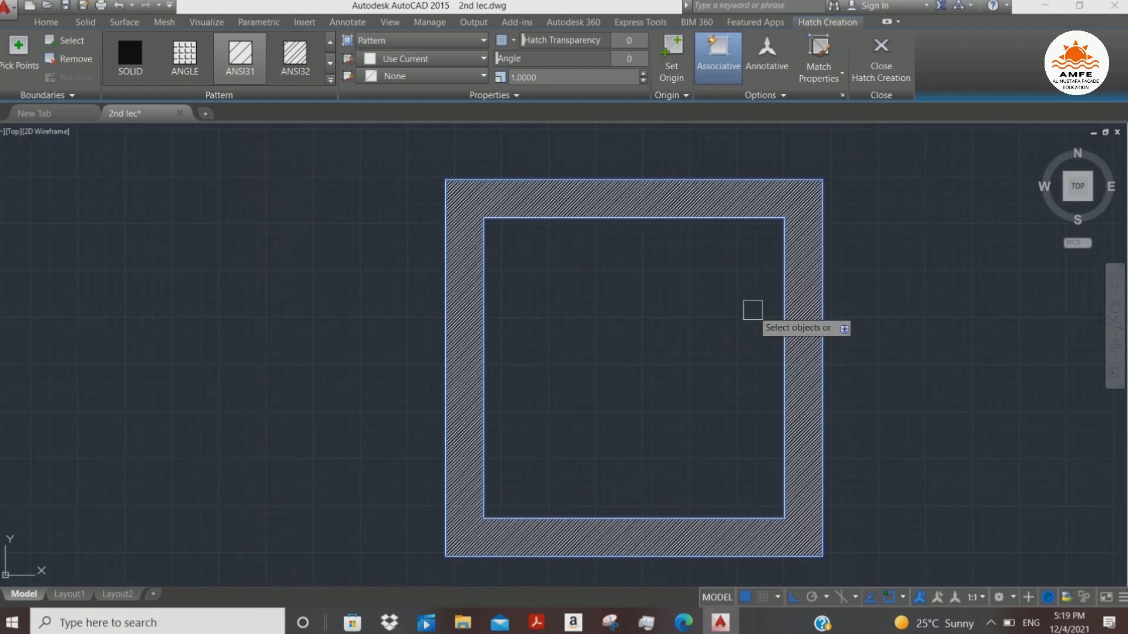
key(Return)
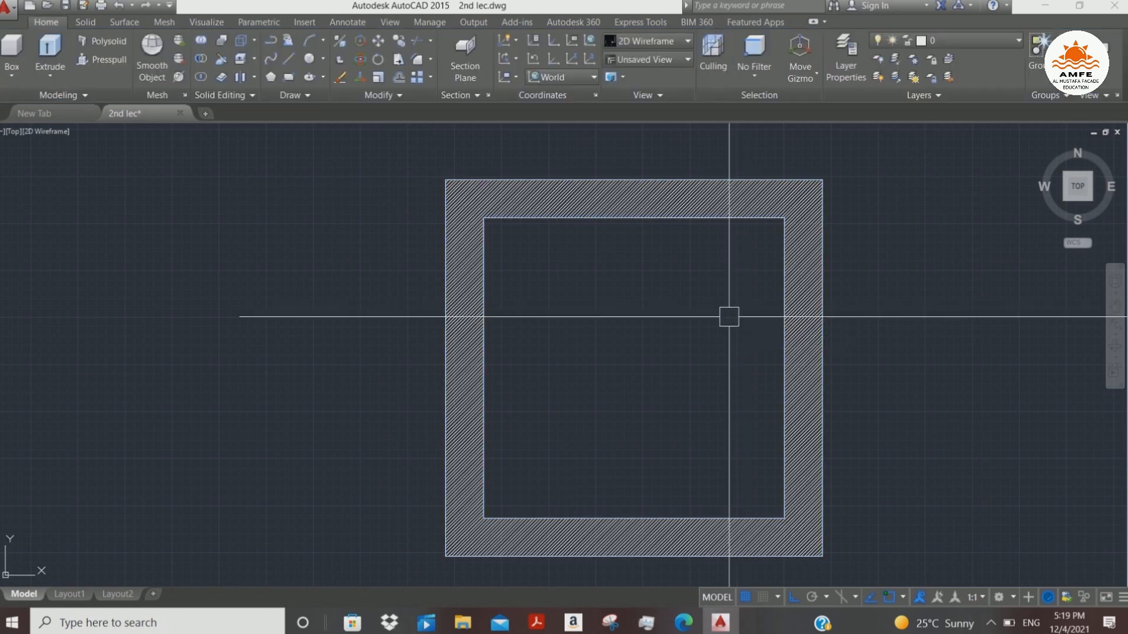
- Hatch the band between the outer and inner squares with ANSI31 by picking an internal point
scroll(729, 317, down, 2)
middle_drag(519, 259, 572, 284)
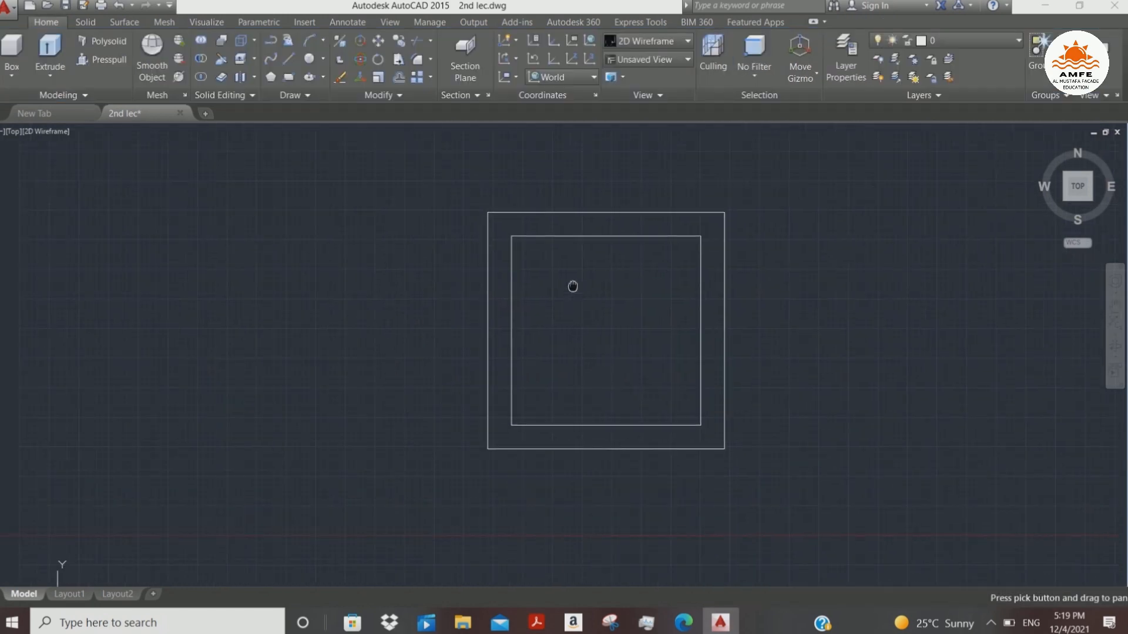
scroll(572, 284, down, 2)
key(Return)
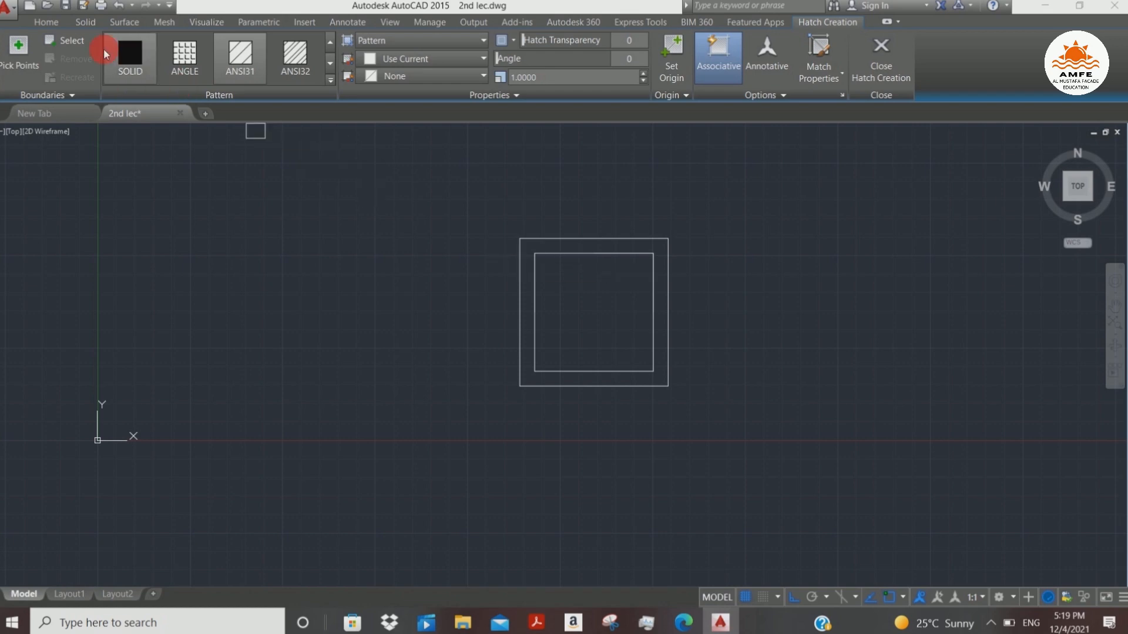
click(28, 54)
scroll(323, 349, up, 2)
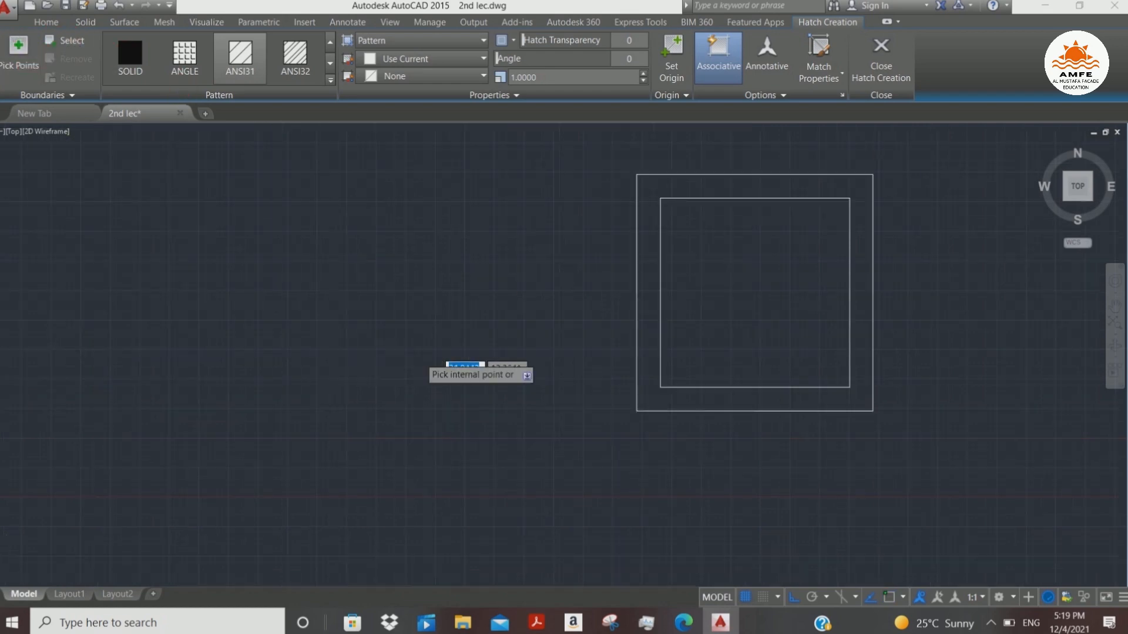
scroll(419, 356, up, 2)
scroll(532, 307, down, 2)
middle_drag(530, 307, 355, 366)
scroll(356, 365, down, 2)
scroll(412, 361, up, 2)
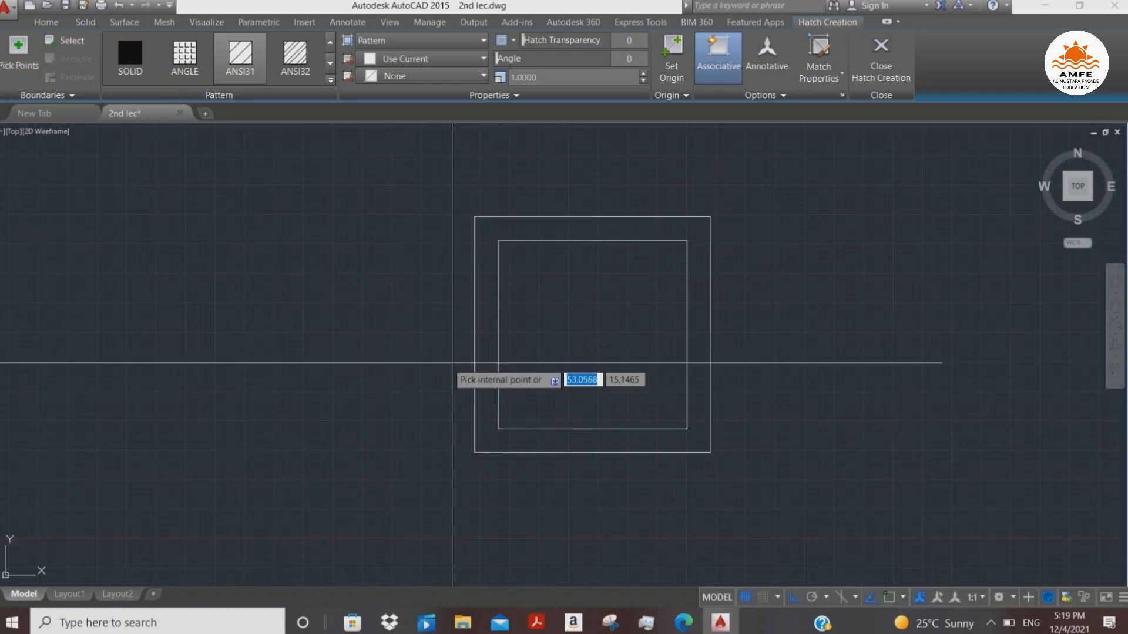
mouse_move(579, 327)
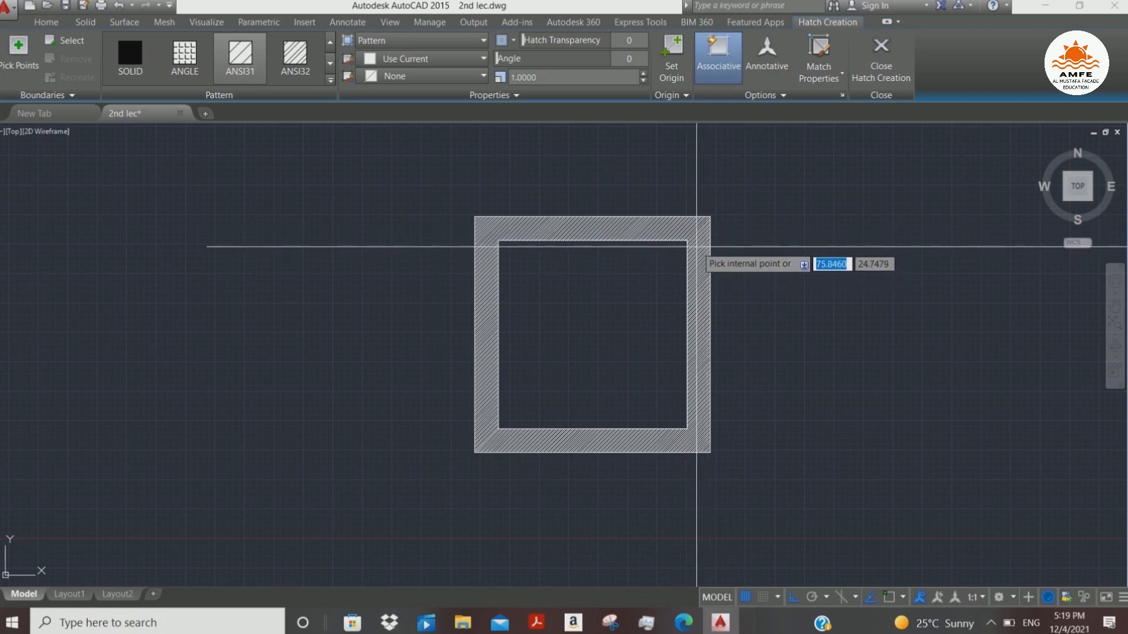
click(694, 242)
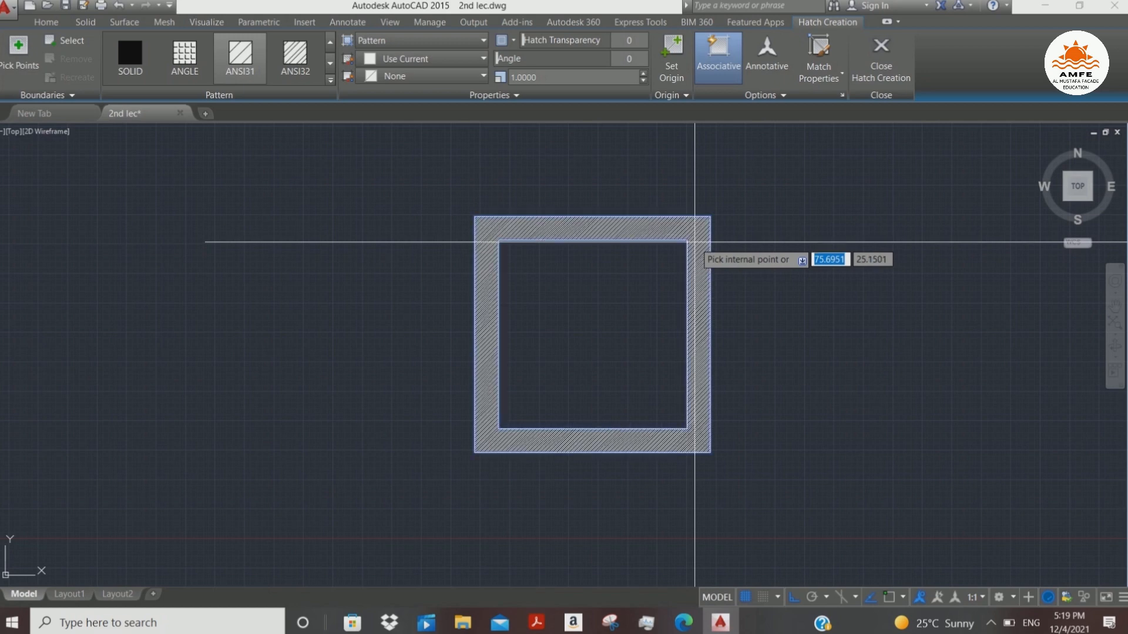
right_click(694, 241)
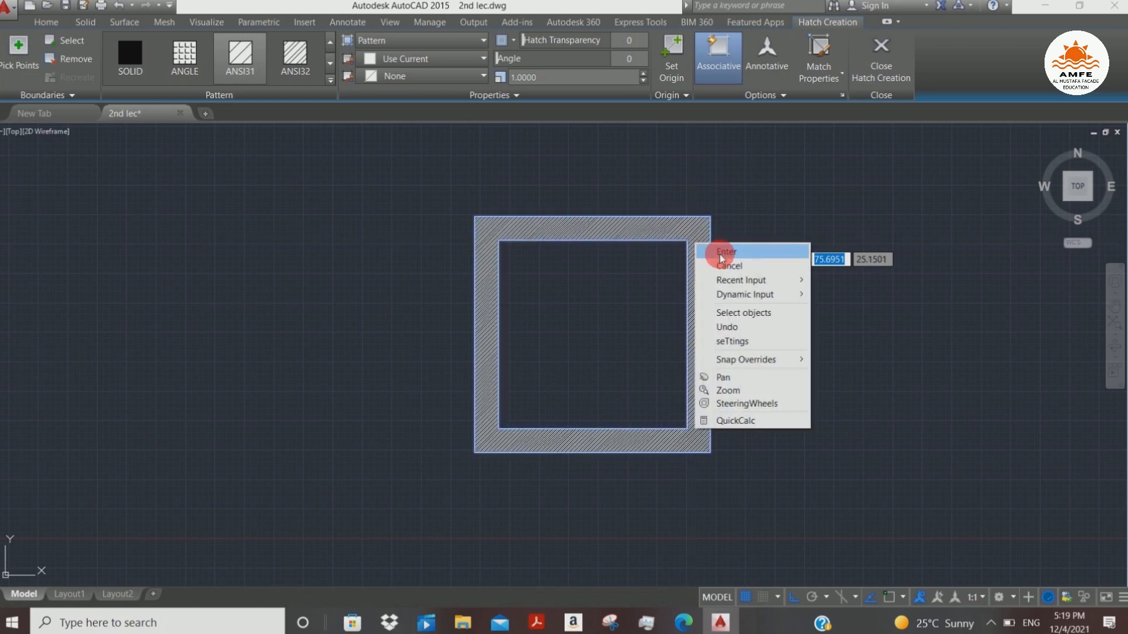
click(721, 253)
- Select the hatch in the tube wall for editing and examine its lines up close
scroll(747, 343, down, 2)
middle_drag(723, 345, 613, 294)
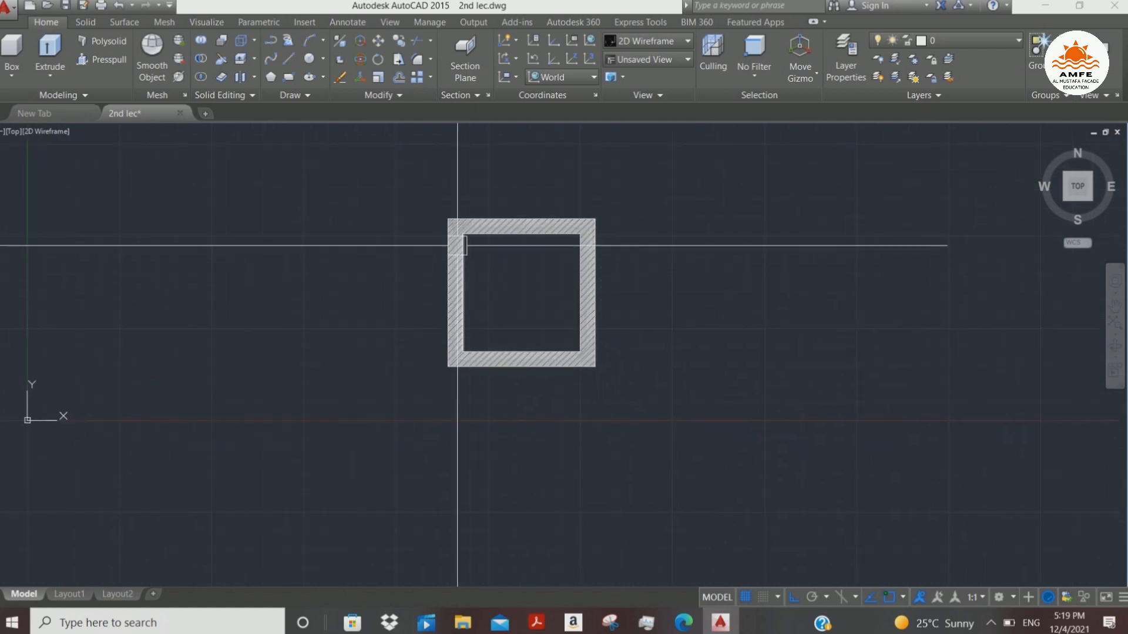
scroll(442, 264, up, 5)
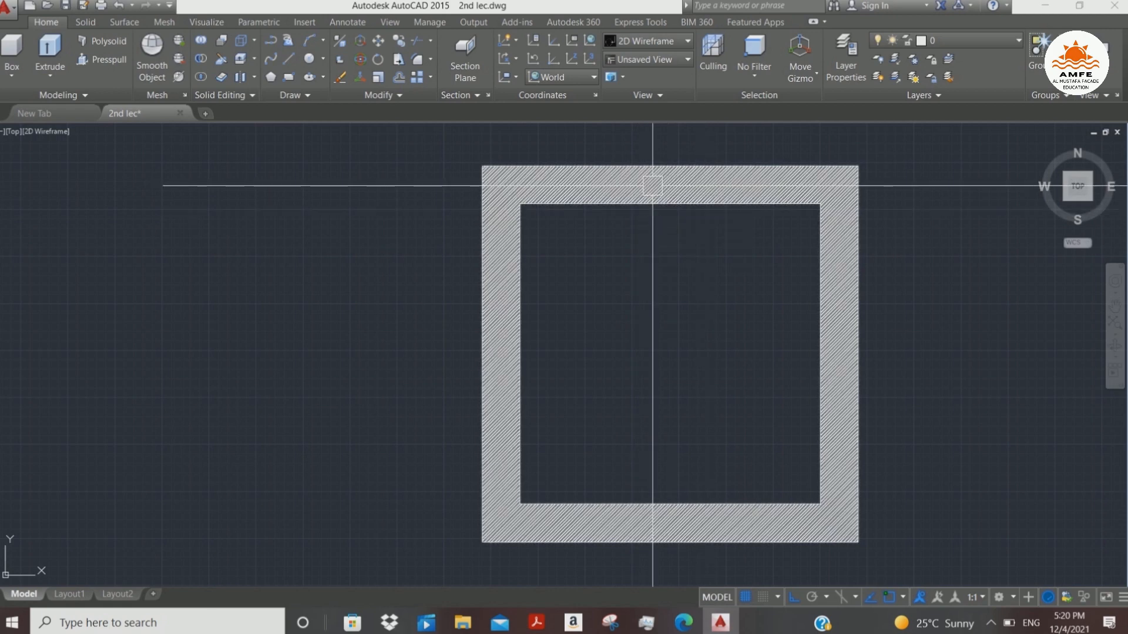
click(653, 186)
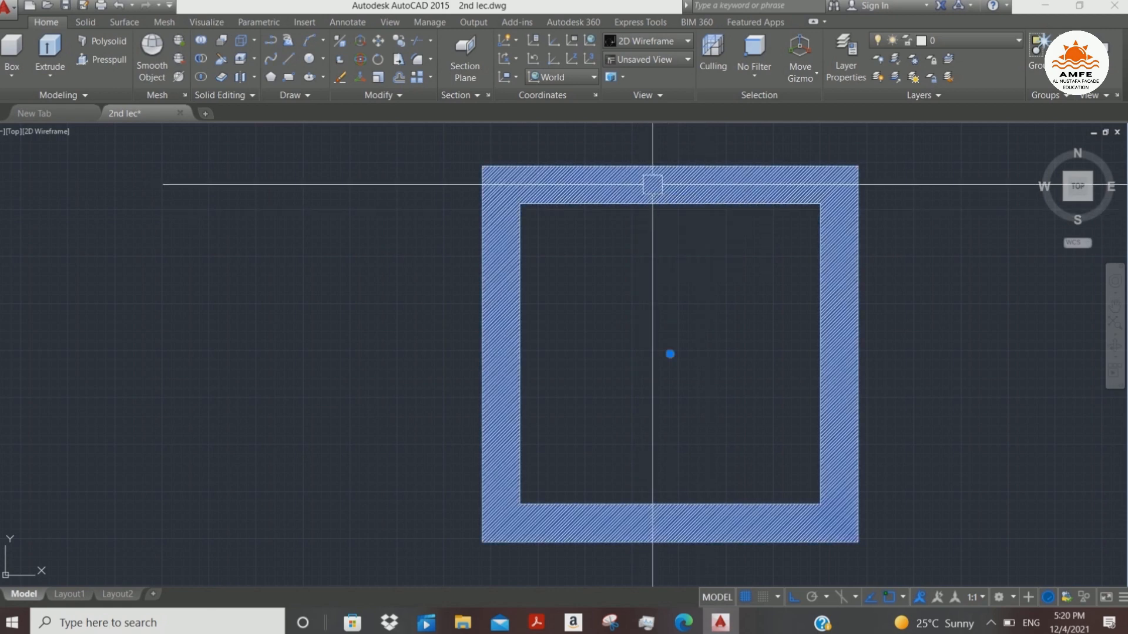
middle_drag(709, 224, 679, 300)
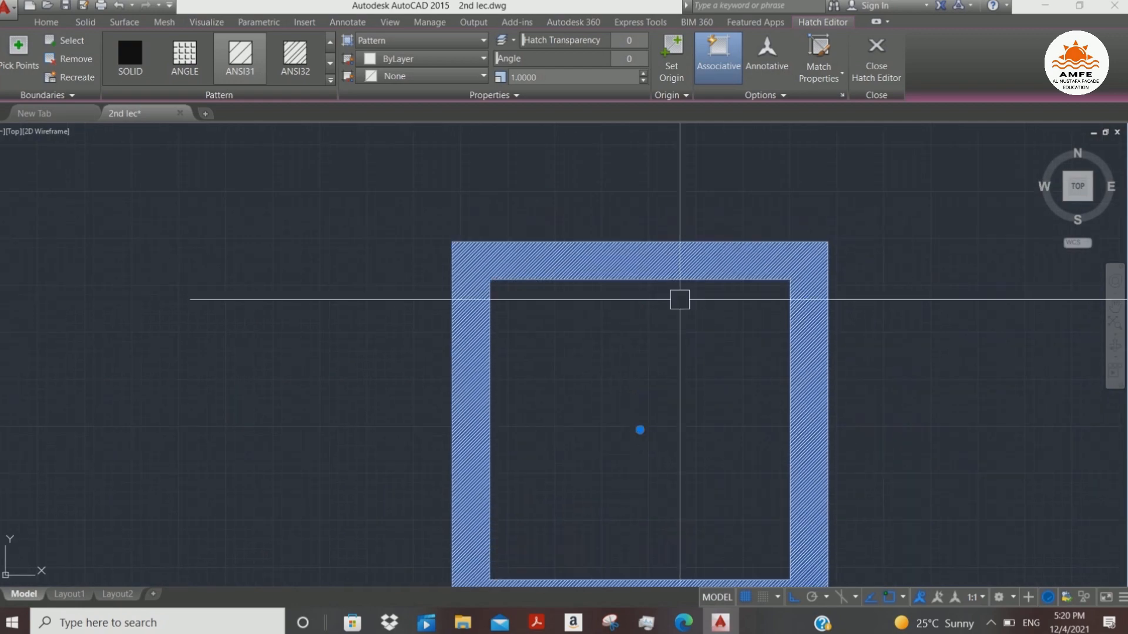
scroll(667, 272, up, 2)
scroll(632, 259, down, 2)
scroll(635, 291, up, 6)
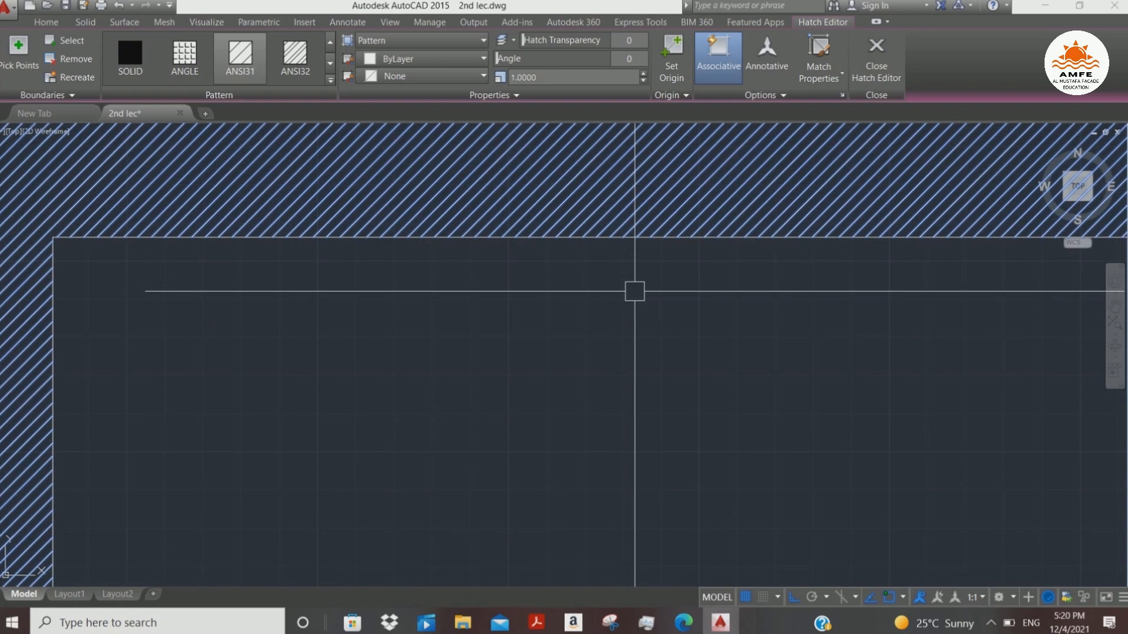
scroll(635, 291, down, 5)
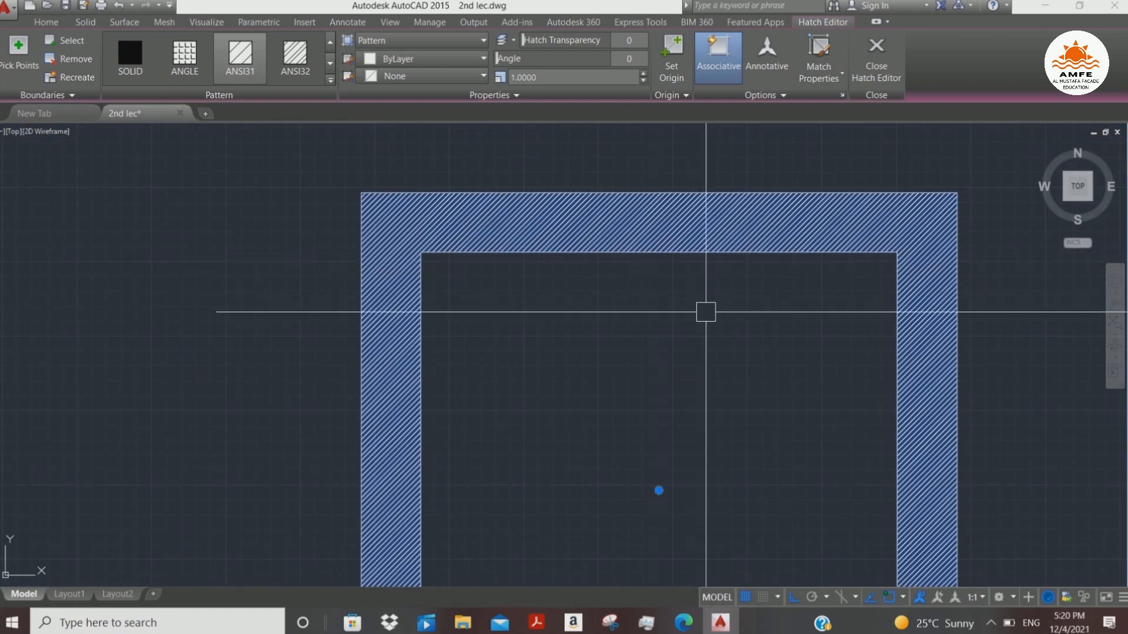
scroll(705, 312, down, 3)
middle_drag(660, 309, 645, 279)
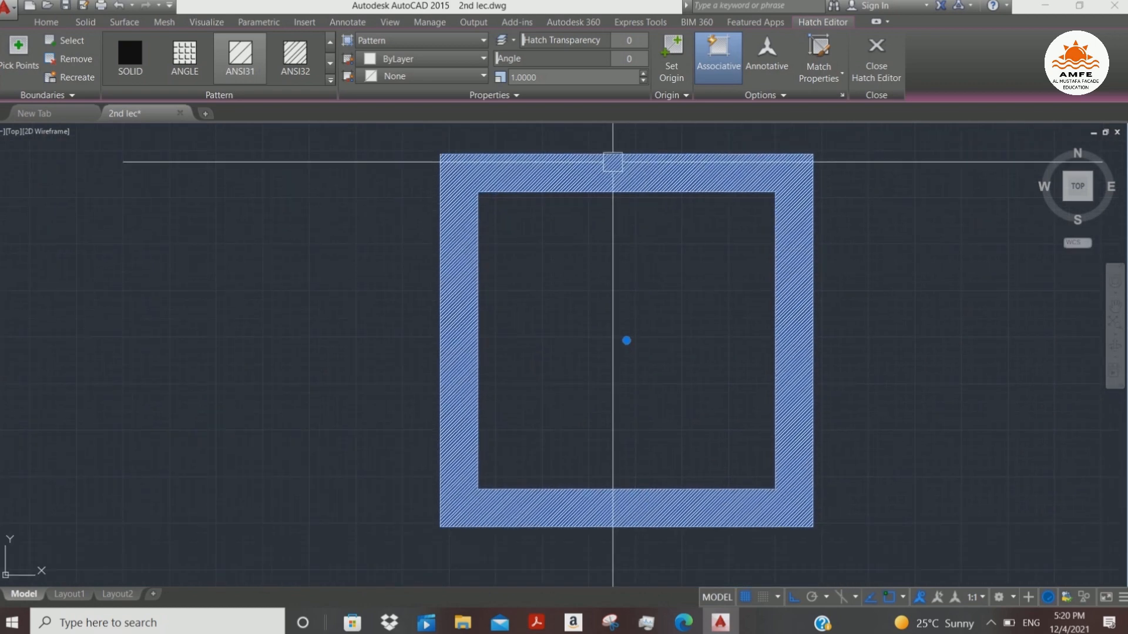
- Try the ANGLE and ANSI32 patterns on the selected hatch, and return it to ANSI31
click(209, 62)
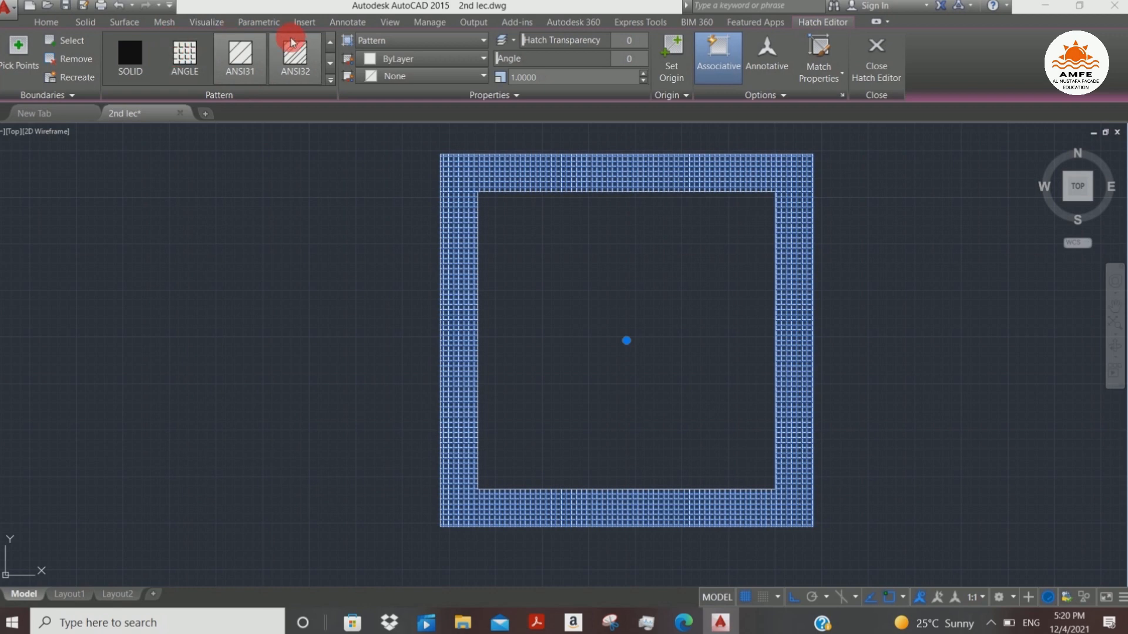
click(292, 42)
click(241, 59)
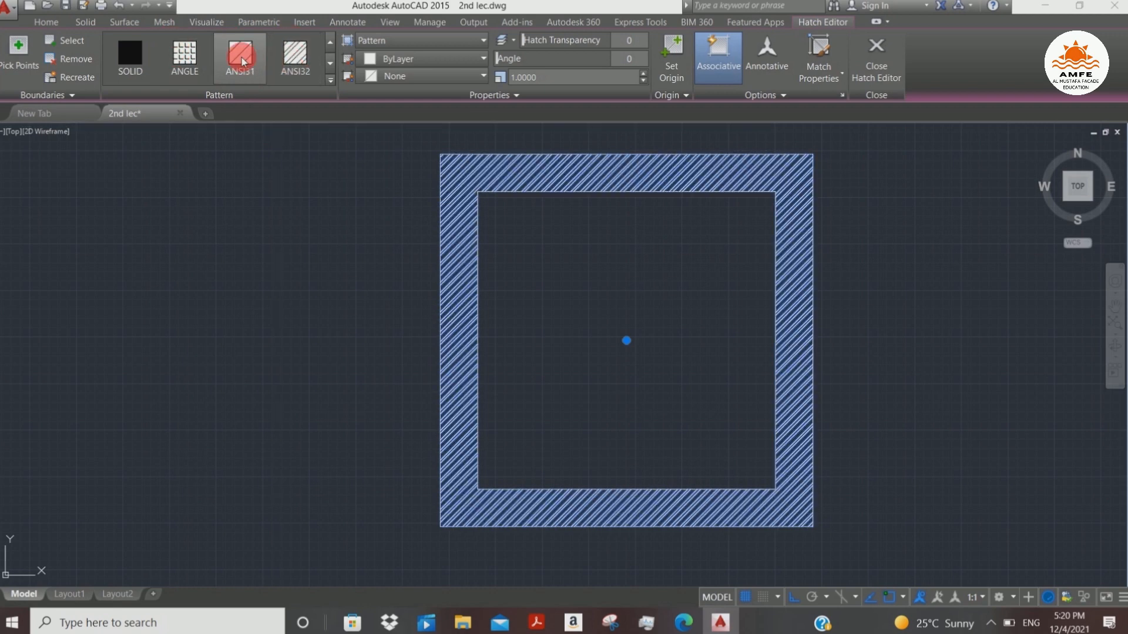
- Browse the further hatch patterns and set the selected hatch to ANSI37
click(332, 69)
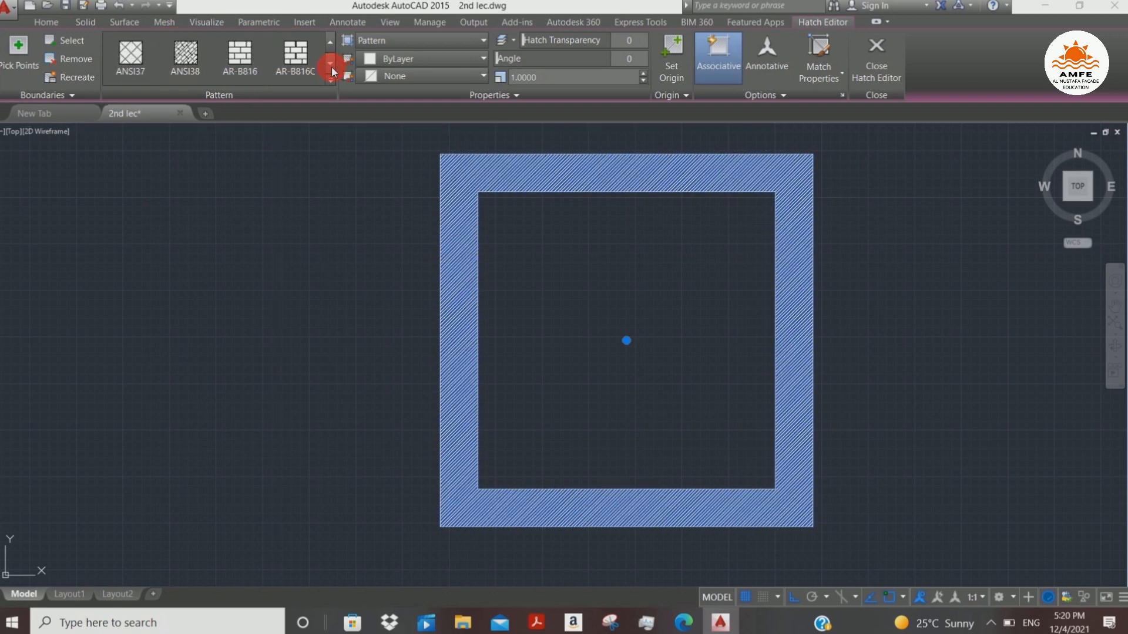
click(332, 70)
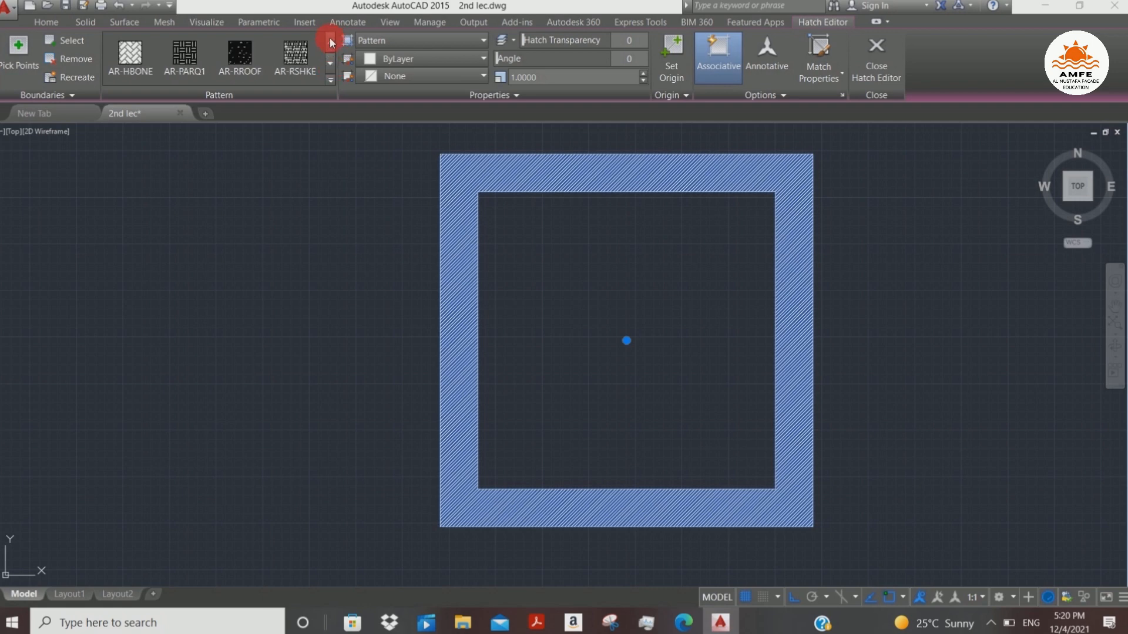
click(331, 42)
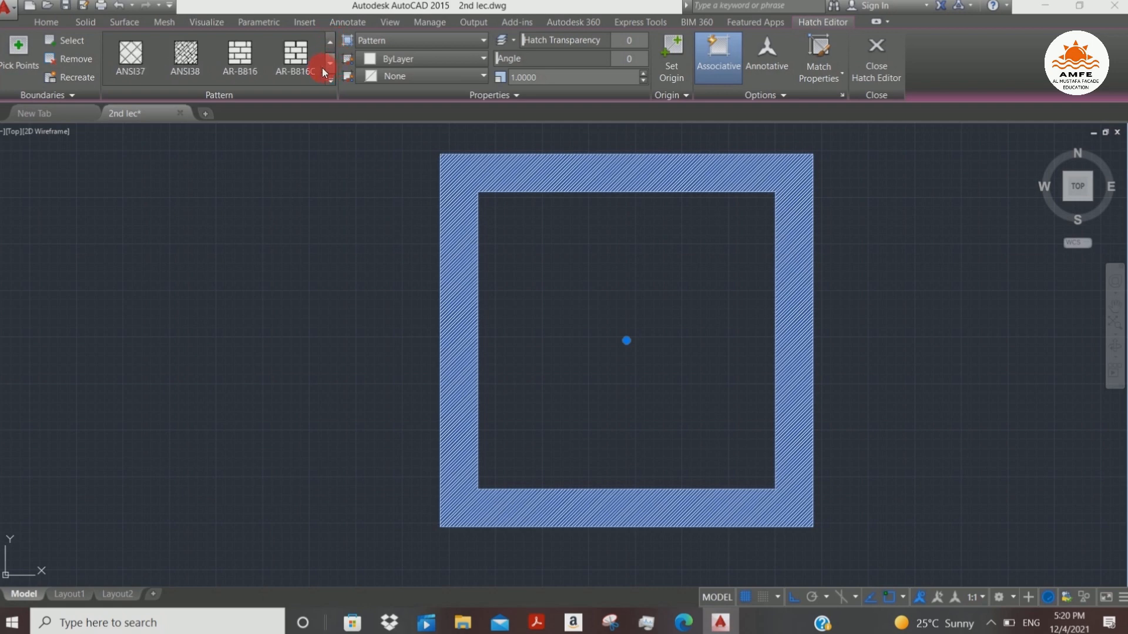
click(131, 57)
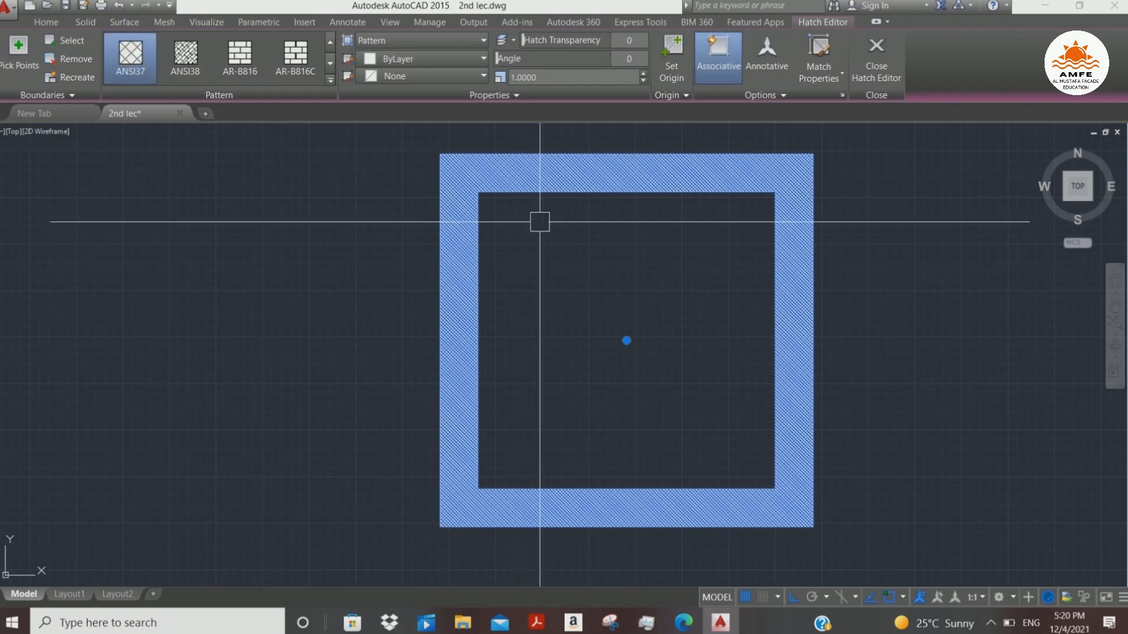
- Examine the crosshatch pattern up close along the tube's top wall and upper-right corner
scroll(544, 161, up, 1)
scroll(556, 171, down, 1)
scroll(655, 160, up, 1)
scroll(655, 161, down, 1)
scroll(707, 151, up, 1)
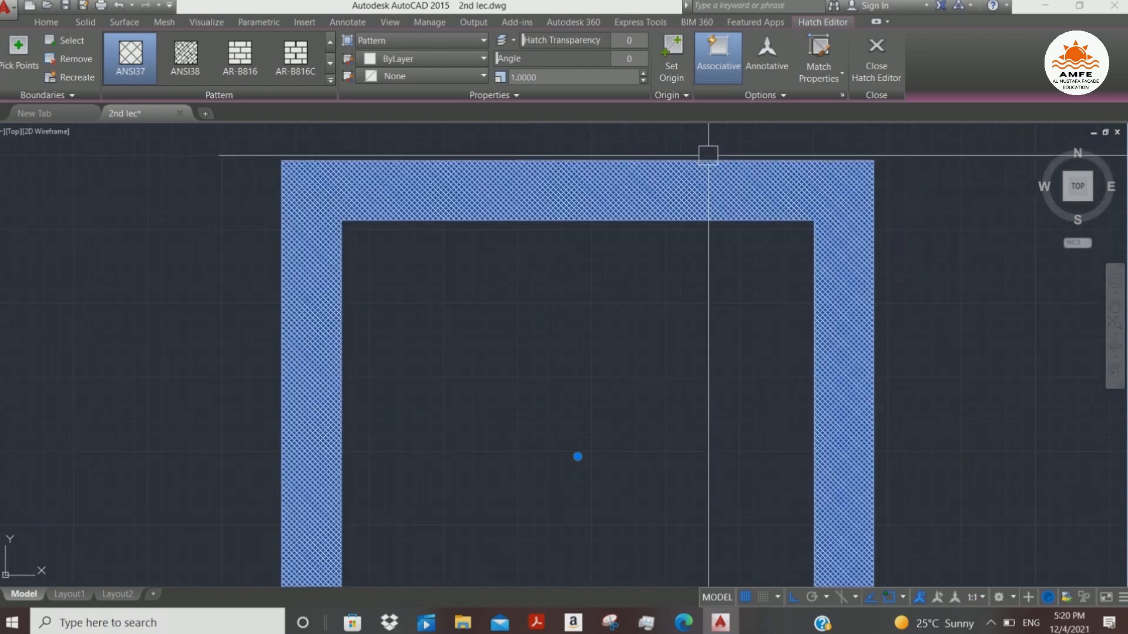
scroll(666, 146, up, 1)
scroll(665, 146, down, 1)
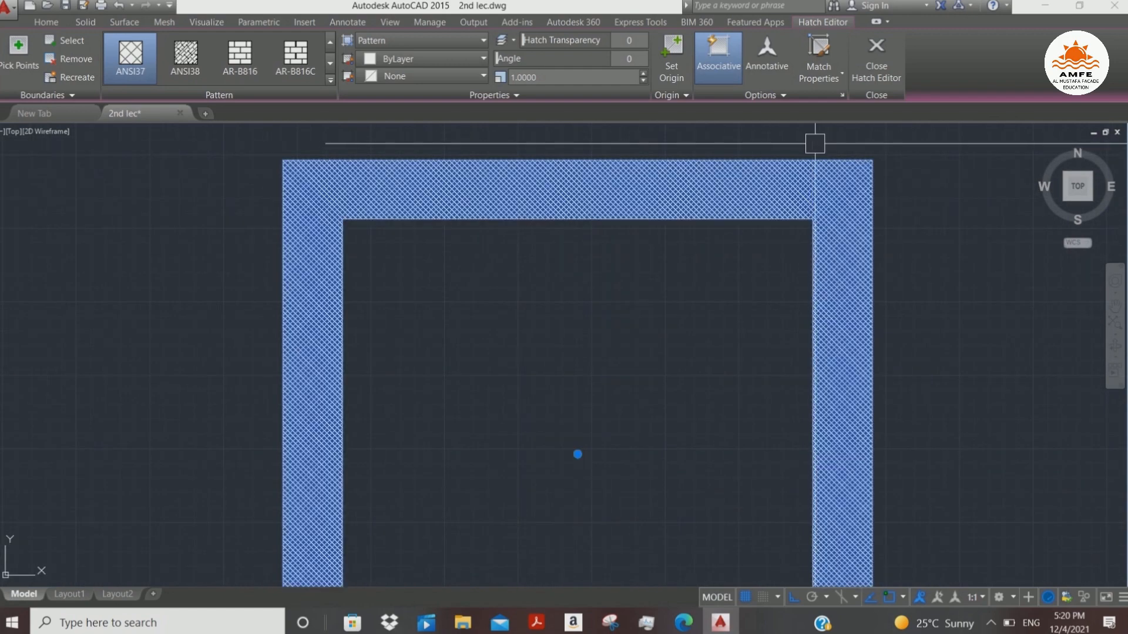
scroll(836, 160, up, 3)
scroll(837, 160, down, 2)
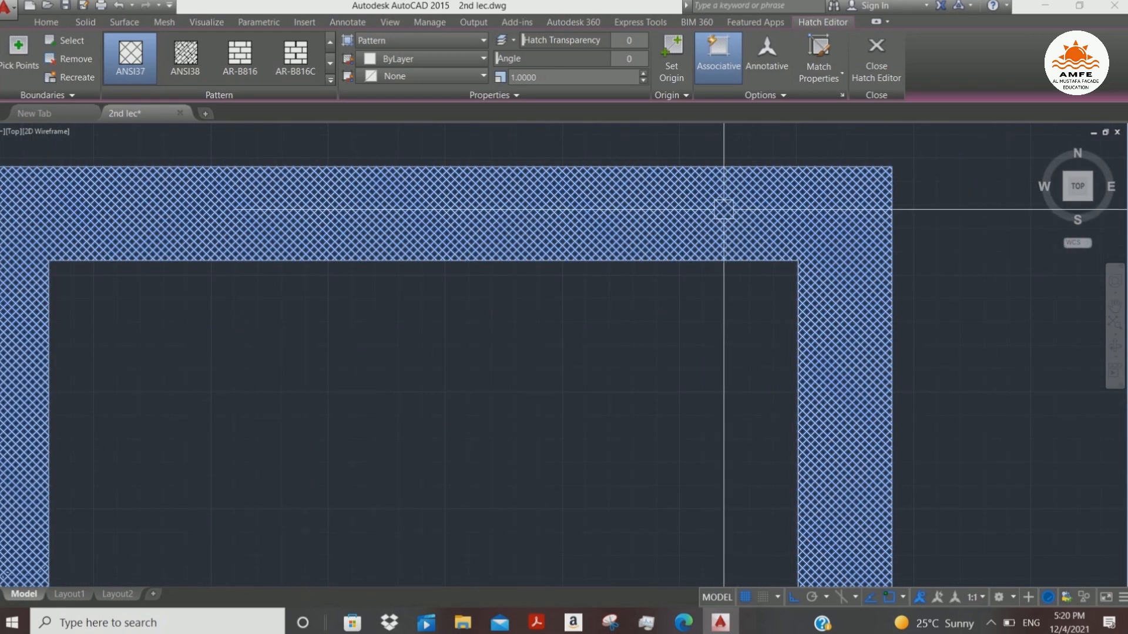
scroll(725, 218, down, 1)
scroll(671, 209, up, 2)
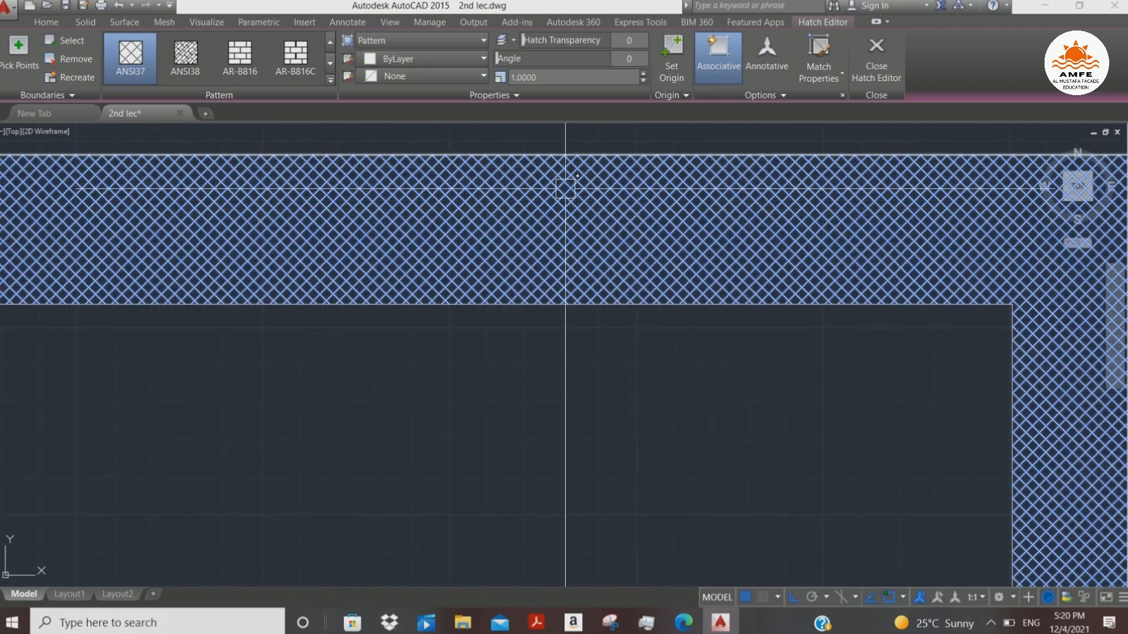
scroll(564, 188, down, 2)
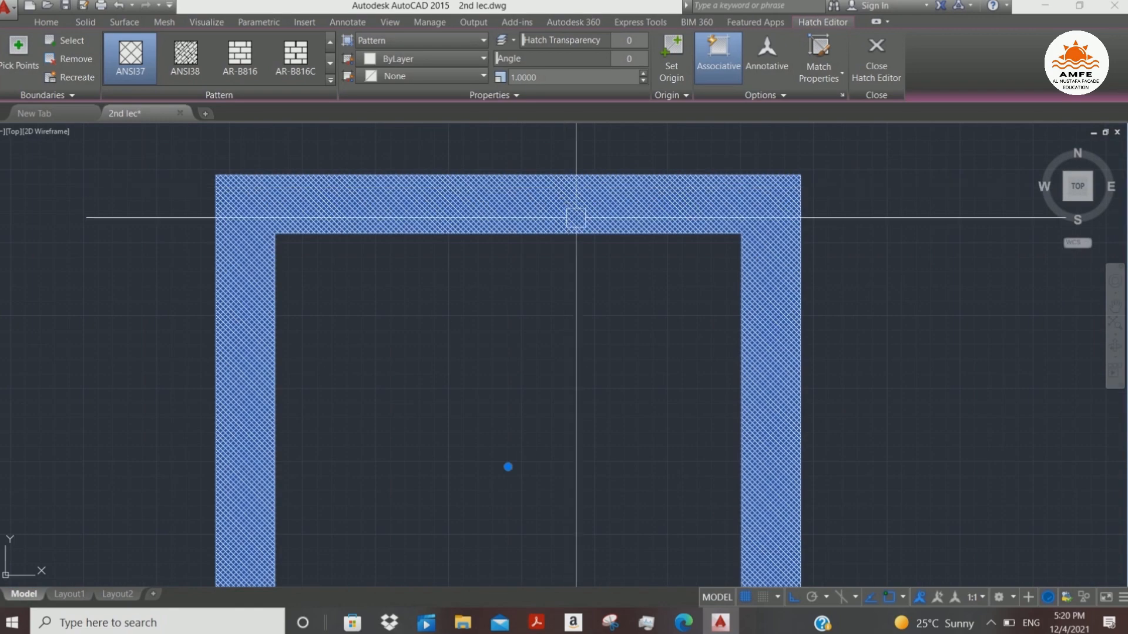
click(414, 59)
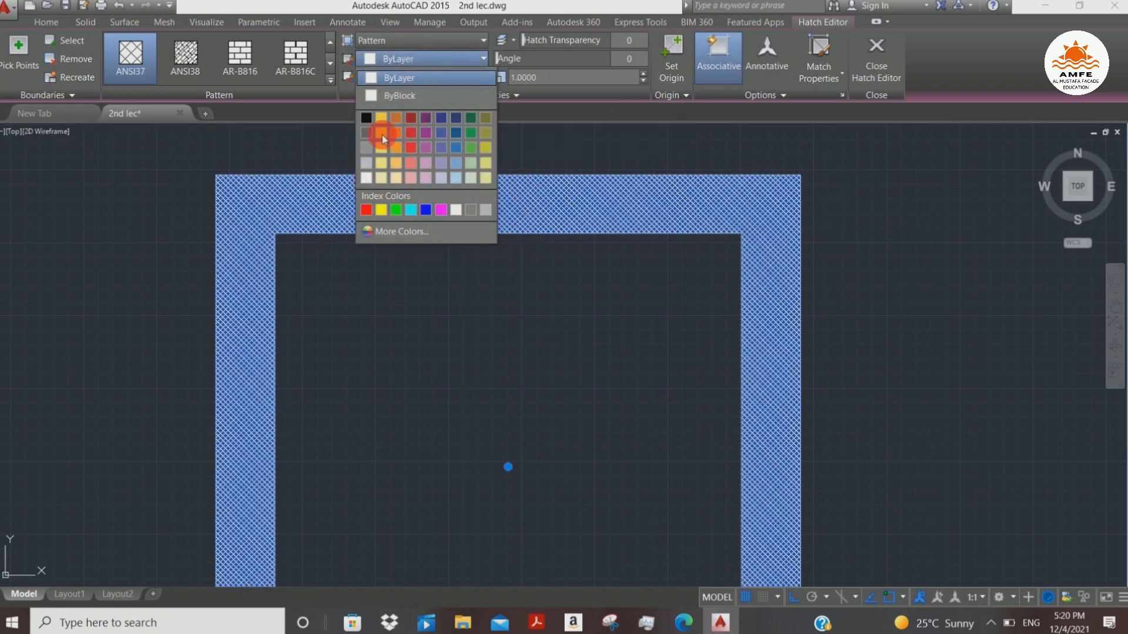
click(541, 130)
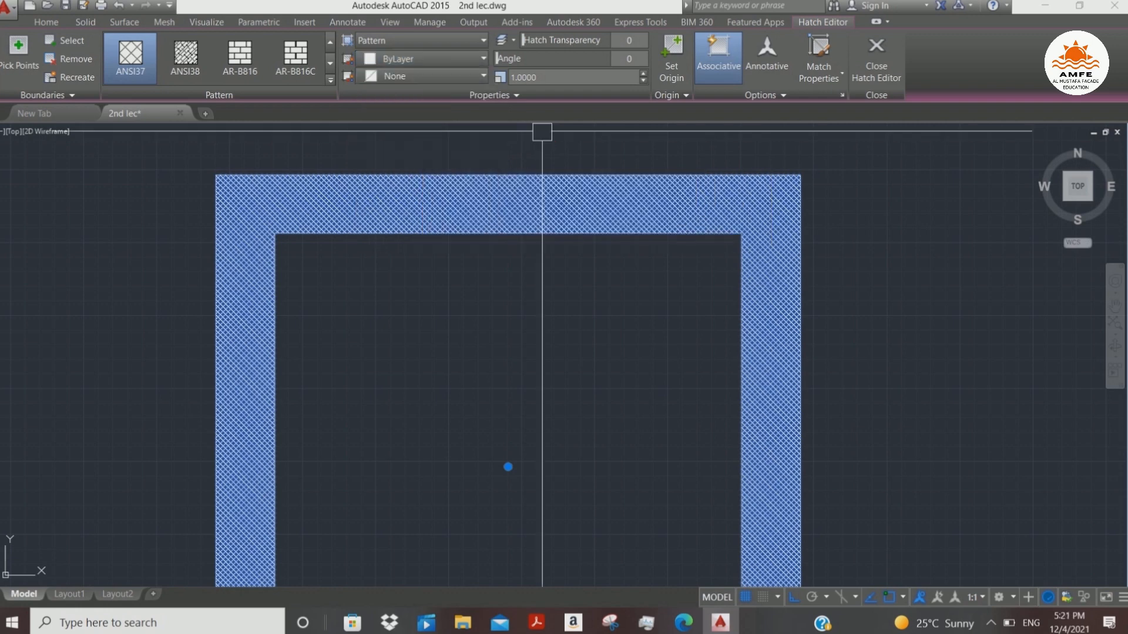
click(443, 76)
click(443, 77)
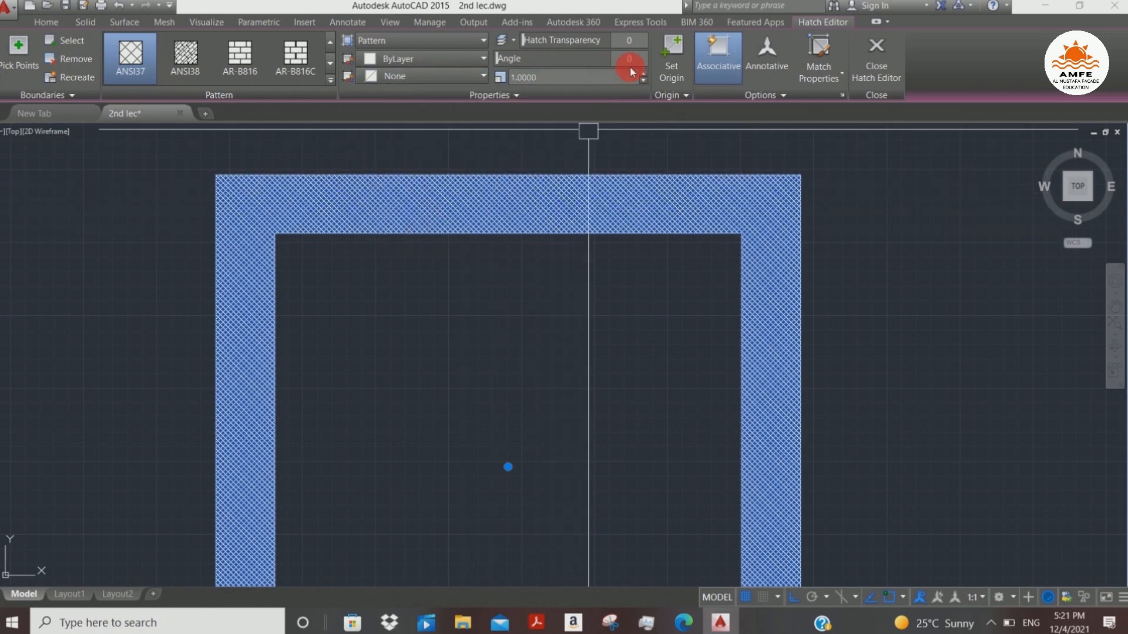
- Try pattern scales of 3 and 10 on the selected hatch and compare the line spacing across the tube section
scroll(487, 212, up, 10)
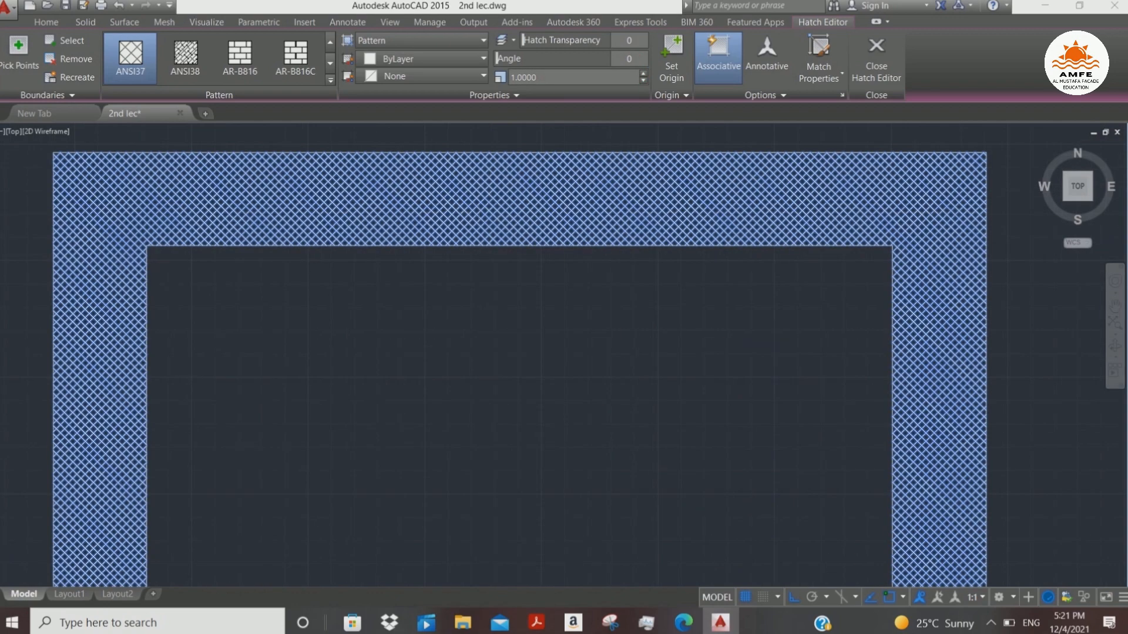
scroll(540, 209, down, 2)
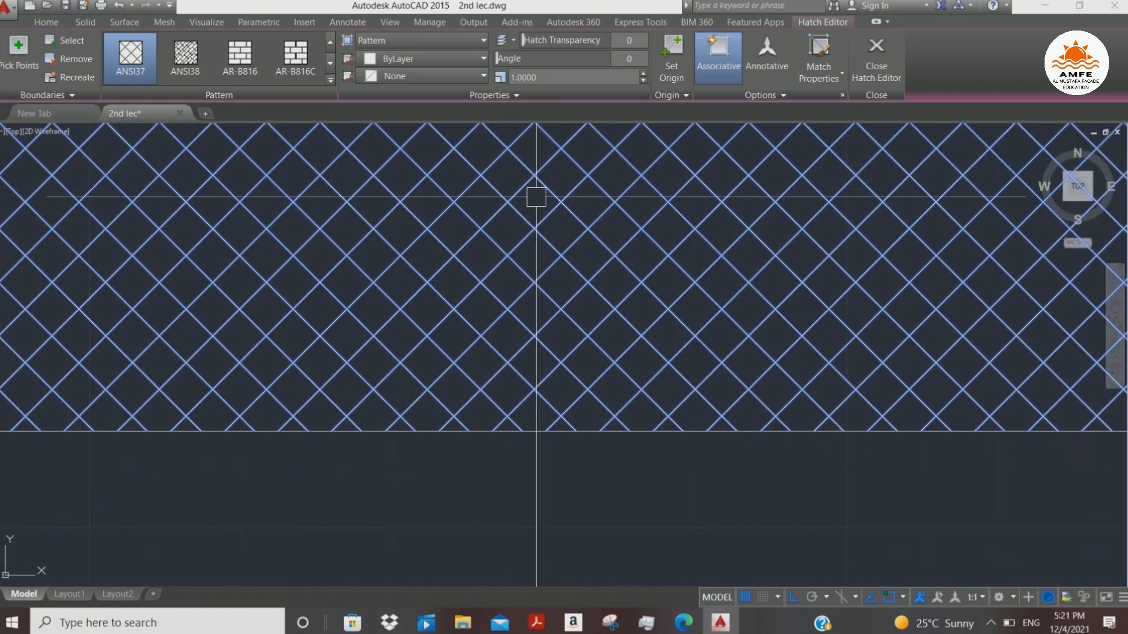
scroll(534, 209, down, 4)
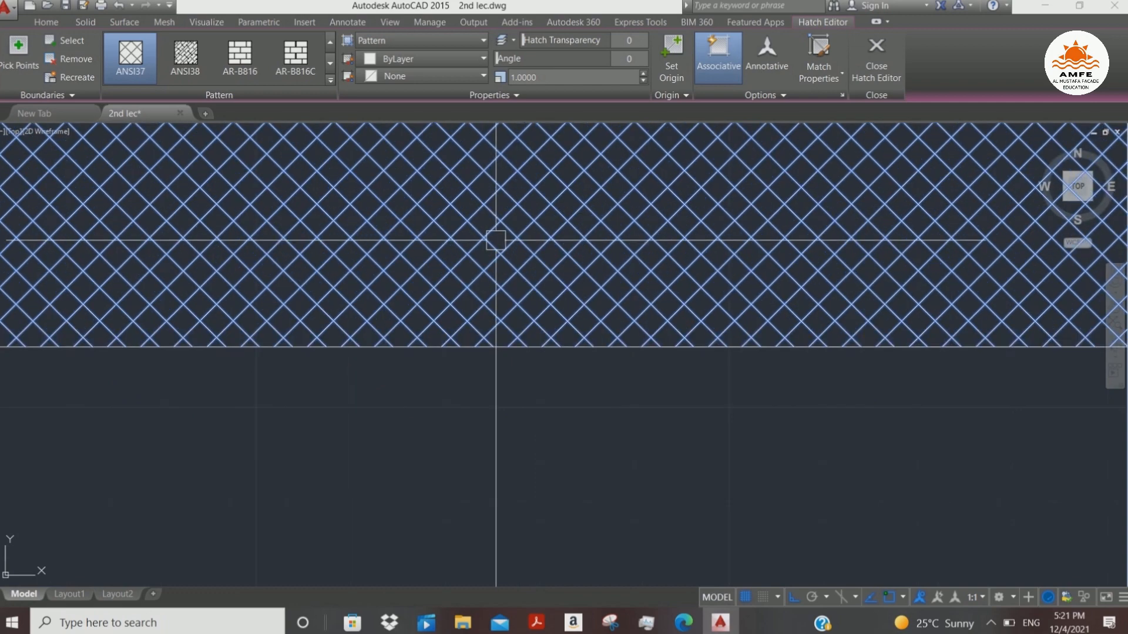
scroll(497, 234, up, 2)
scroll(532, 164, down, 2)
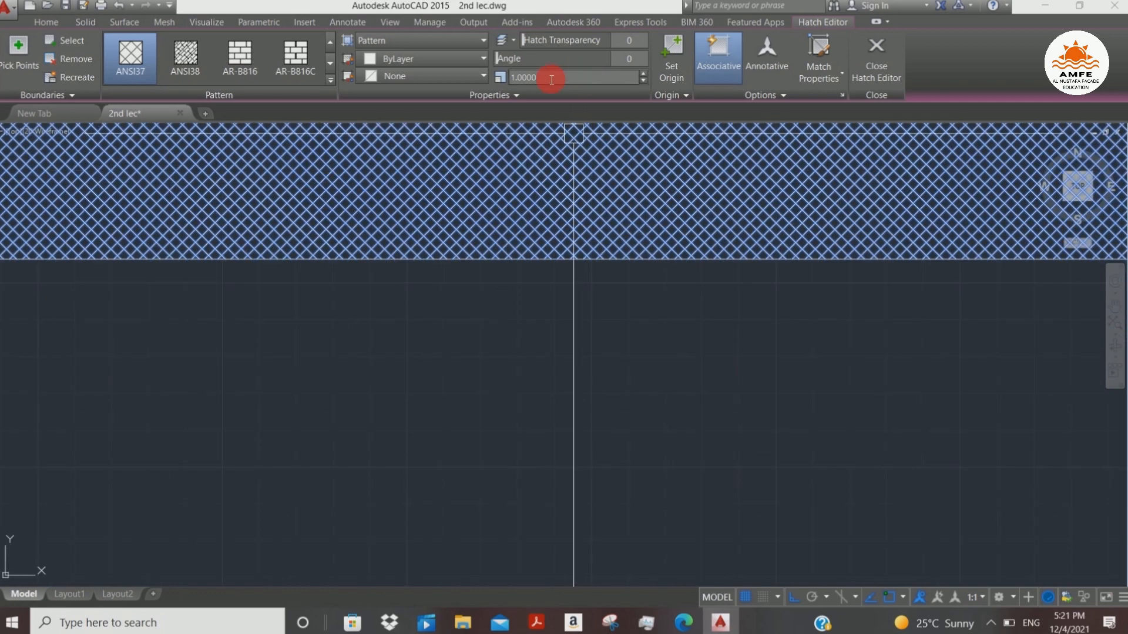
click(572, 84)
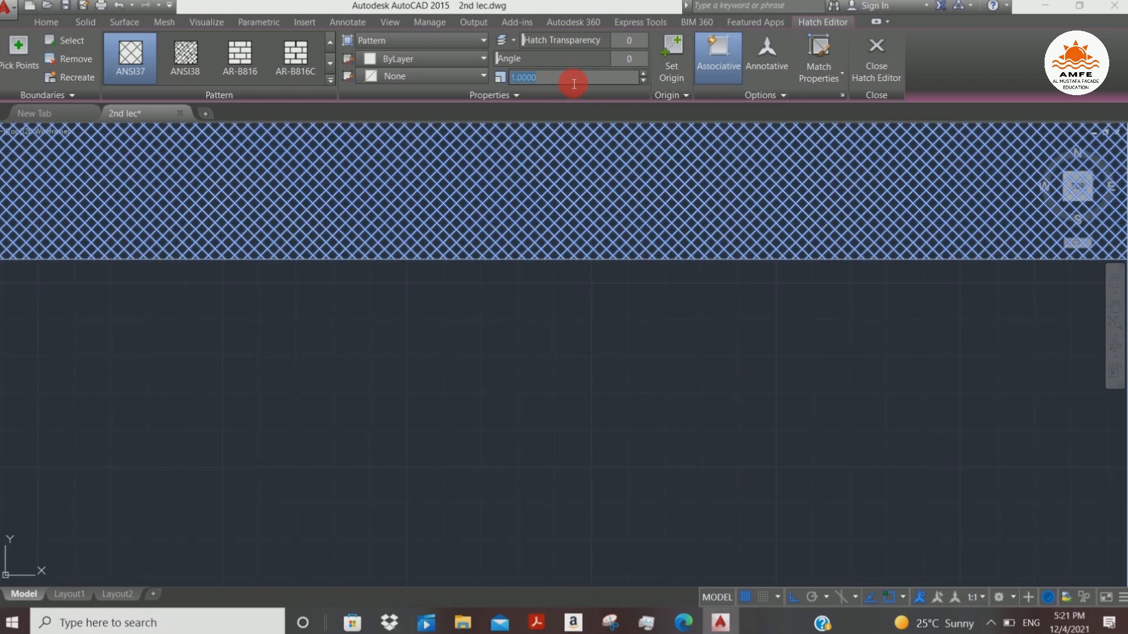
text(3)
key(Return)
scroll(594, 303, down, 3)
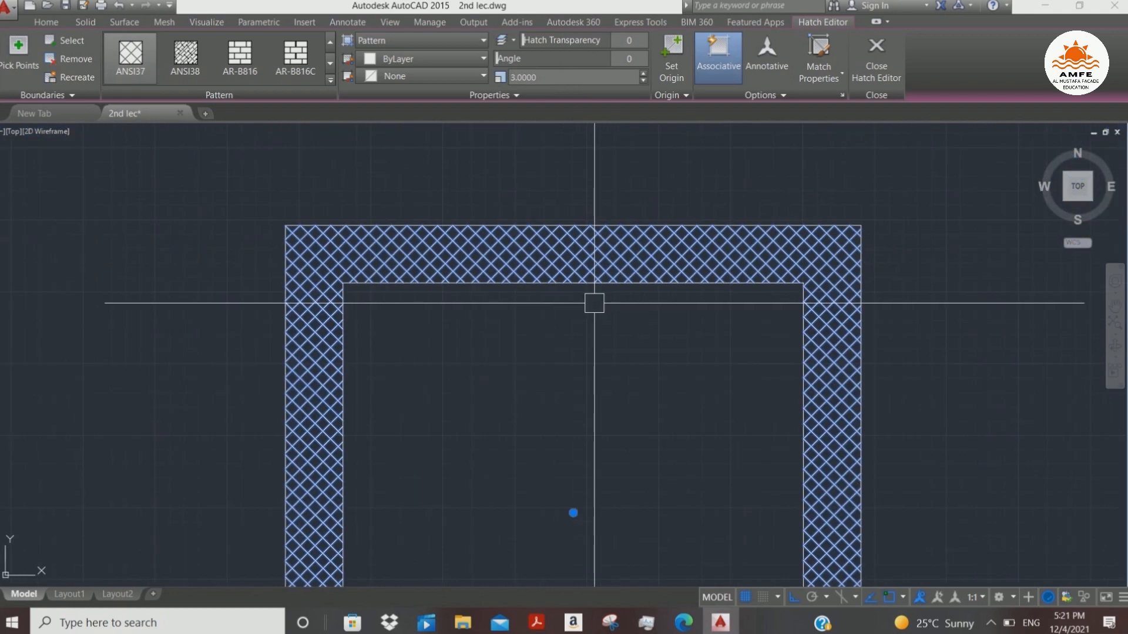
scroll(612, 345, down, 5)
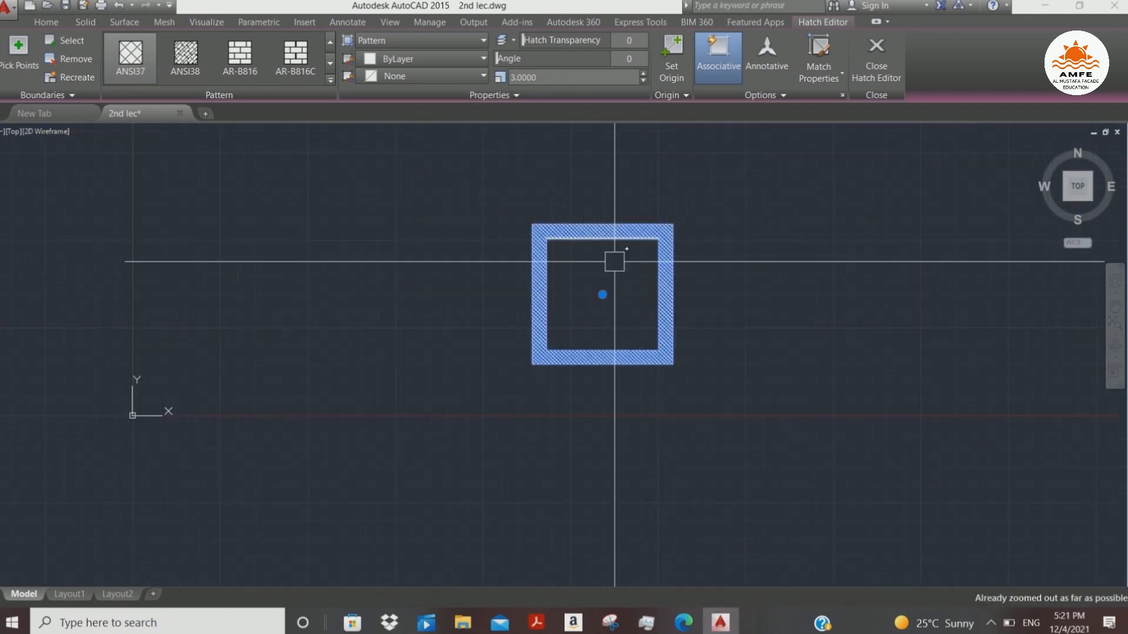
scroll(556, 307, up, 6)
scroll(611, 302, down, 4)
scroll(611, 269, up, 2)
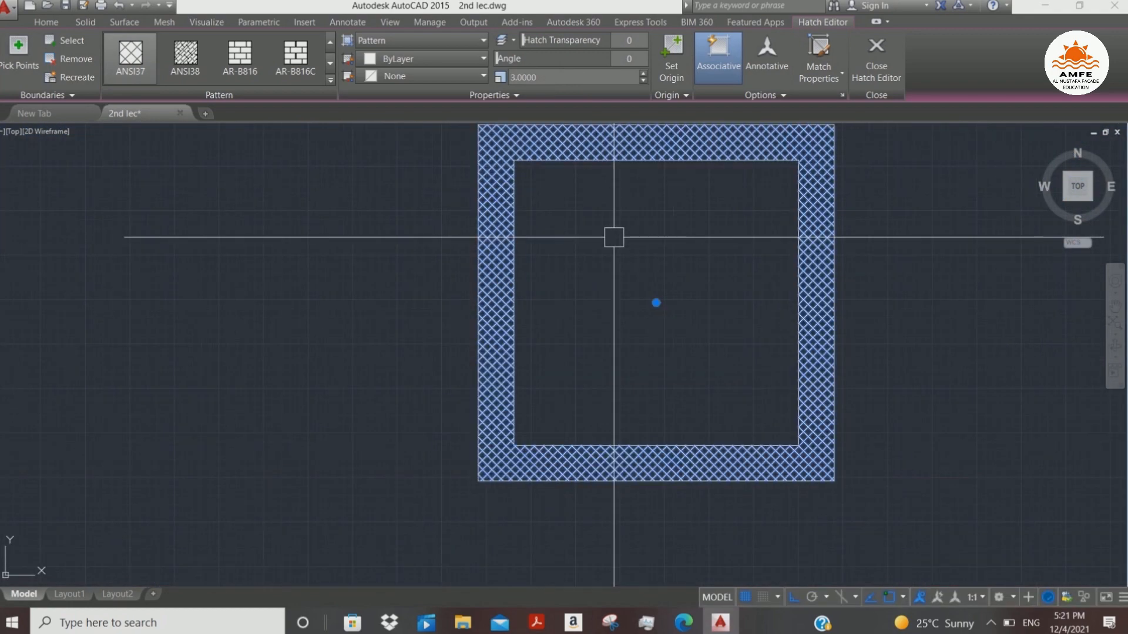
middle_drag(613, 238, 564, 267)
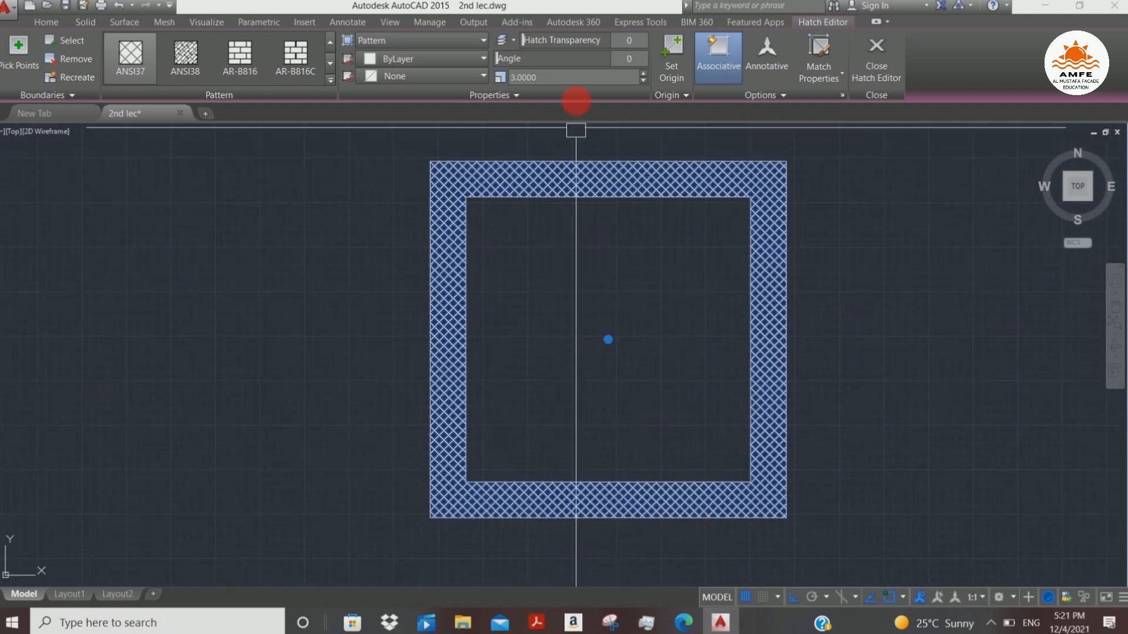
click(567, 79)
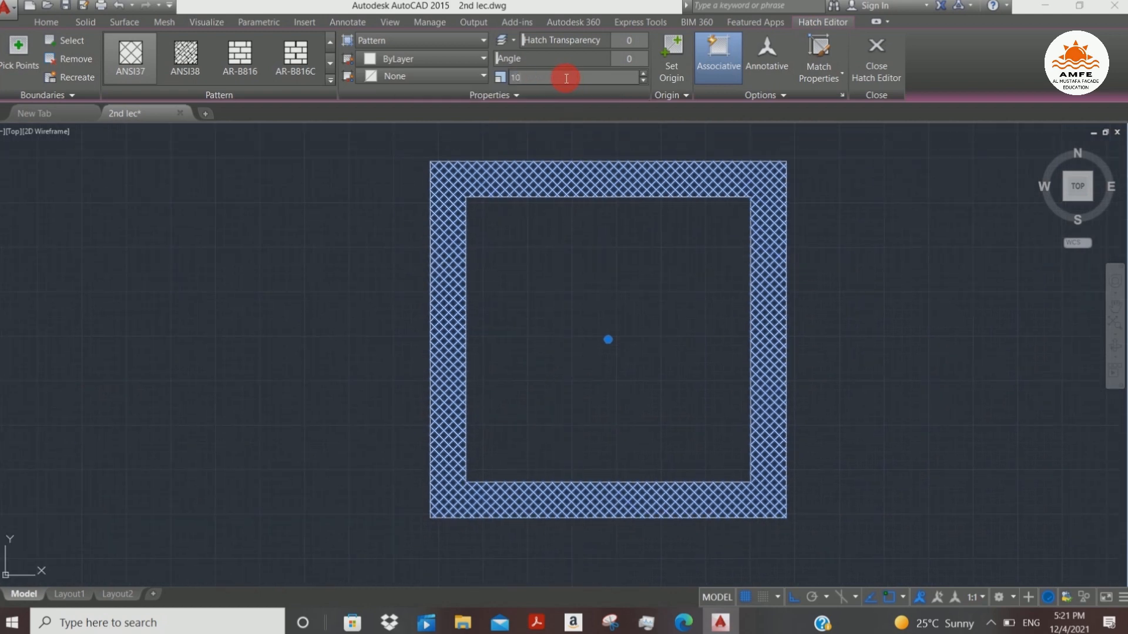
key(Return)
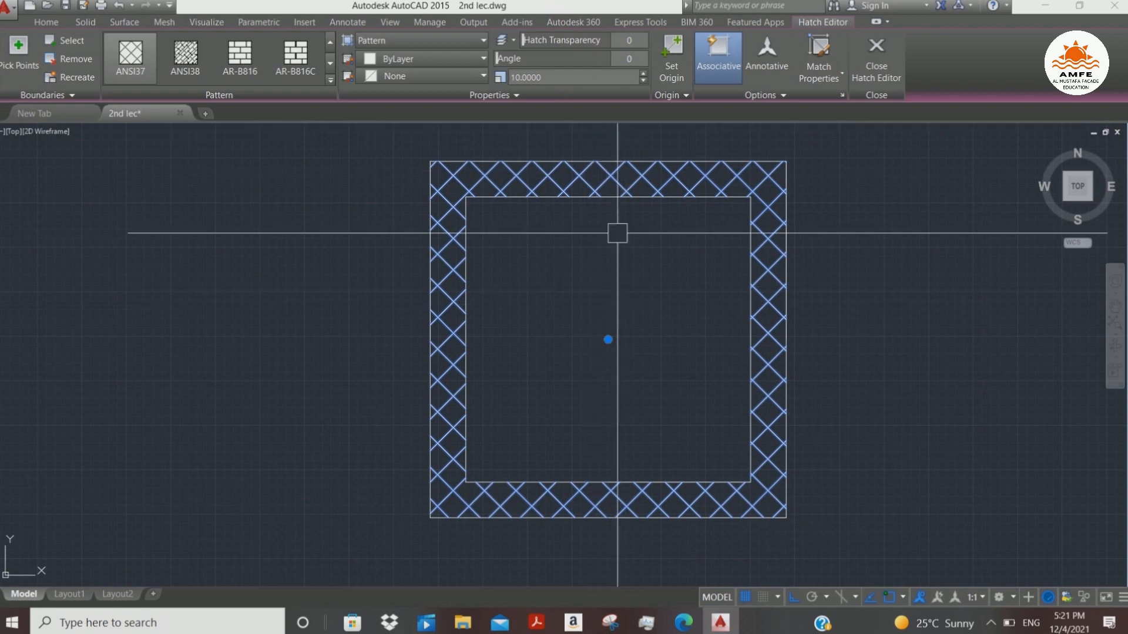
- Set the hatch pattern scale to 5 and finish editing the hatch
click(568, 79)
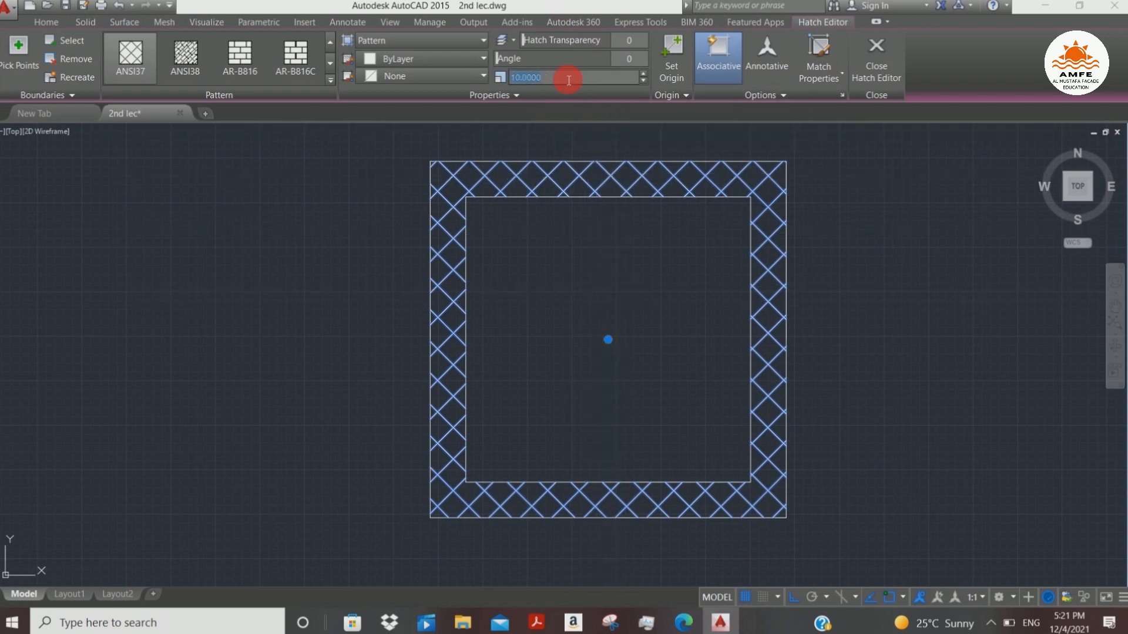
text(5)
key(Return)
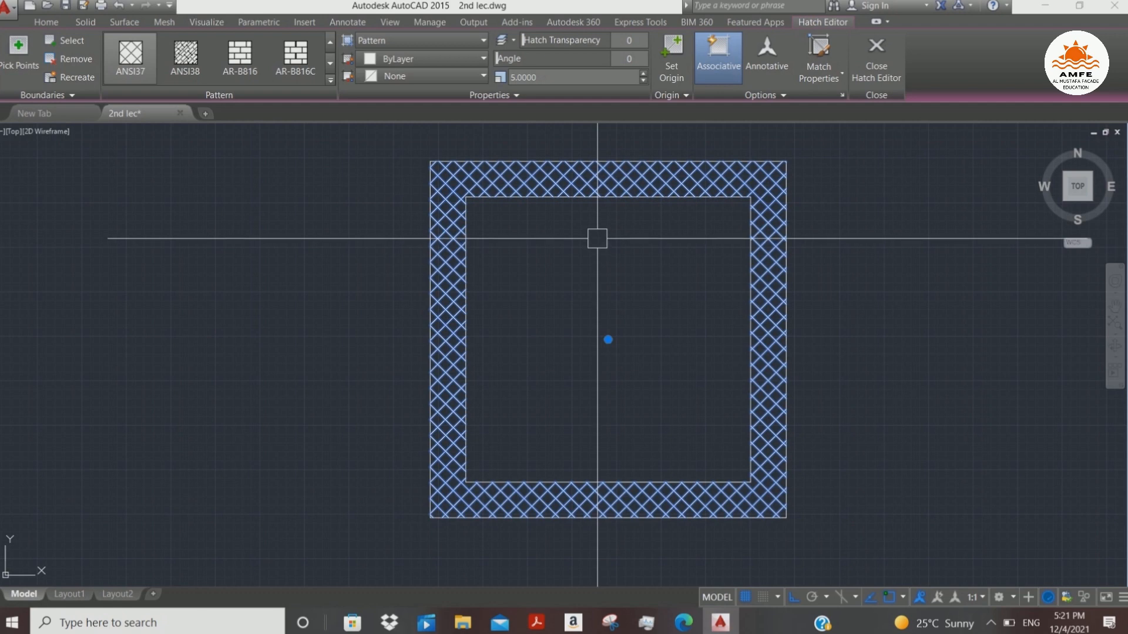
key(Escape)
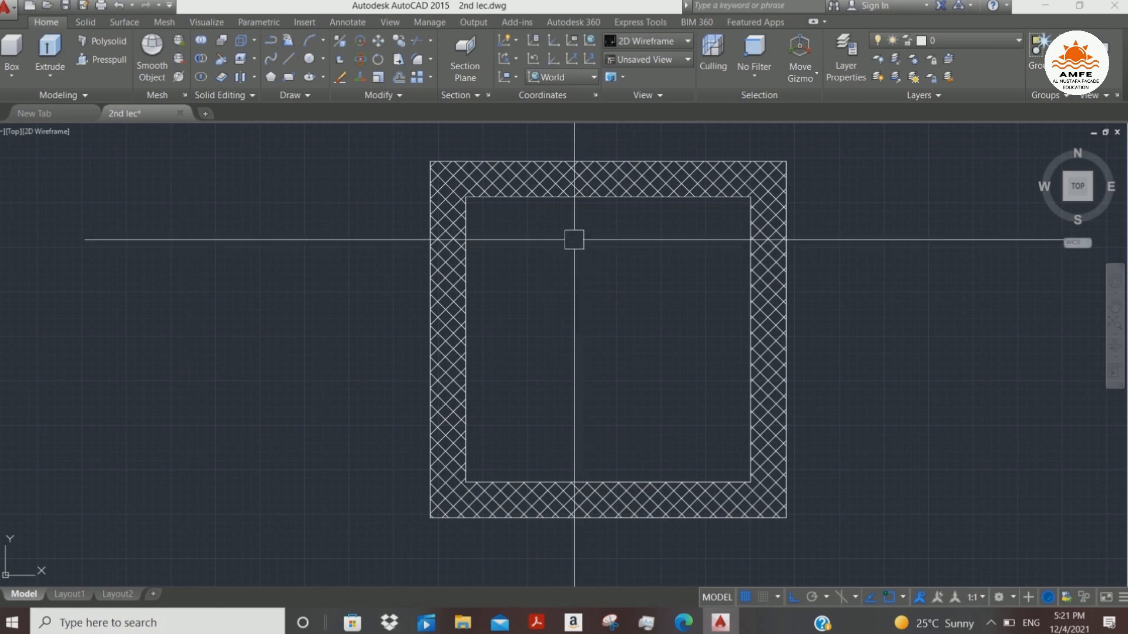
- Select the lines of the tube's inner and outer squares and view their properties
click(381, 133)
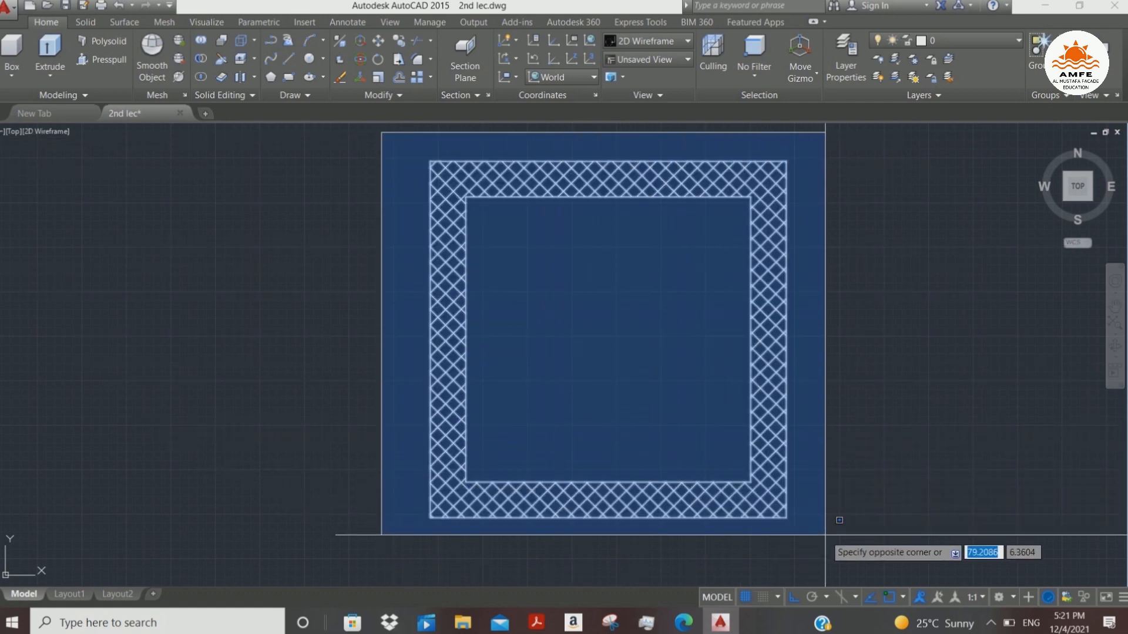
click(839, 520)
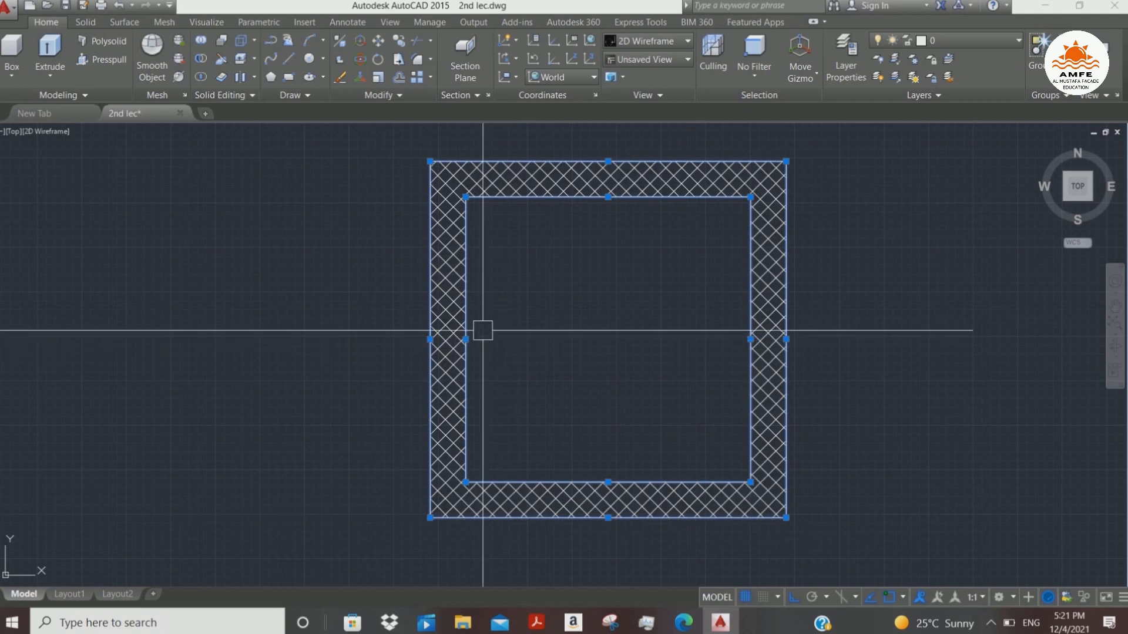
key(ctrl+1)
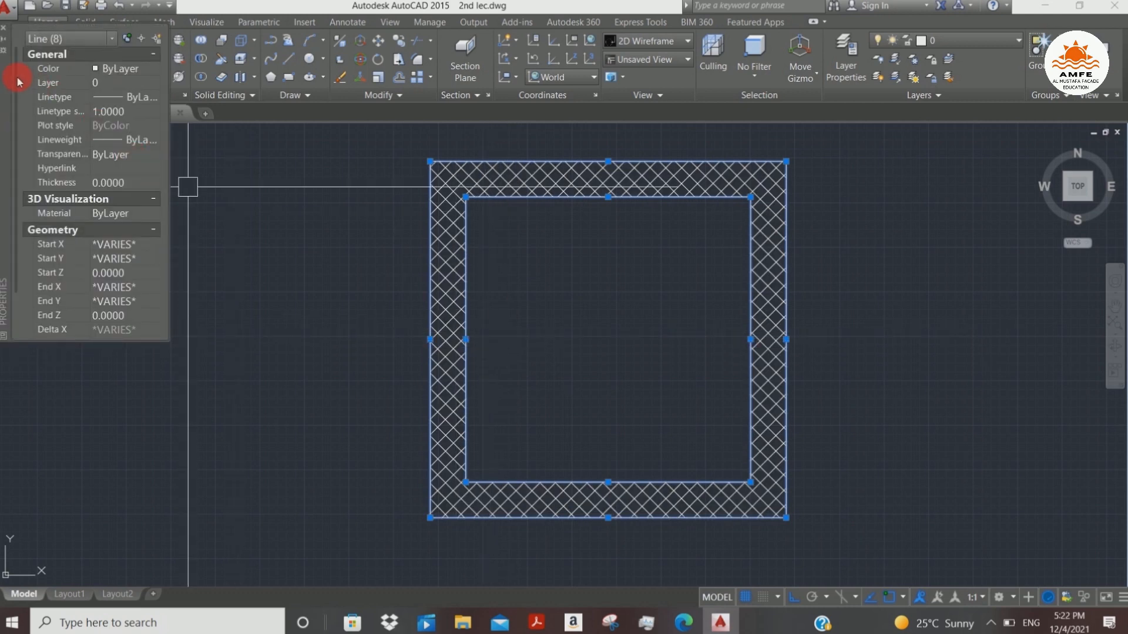
drag(8, 81, 104, 253)
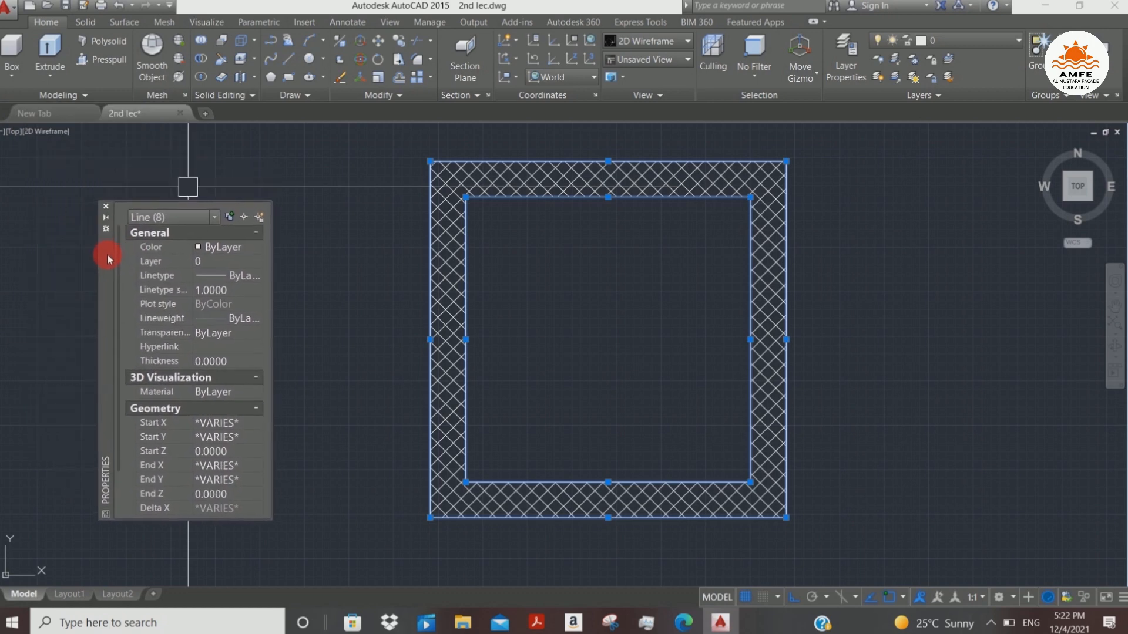
click(105, 205)
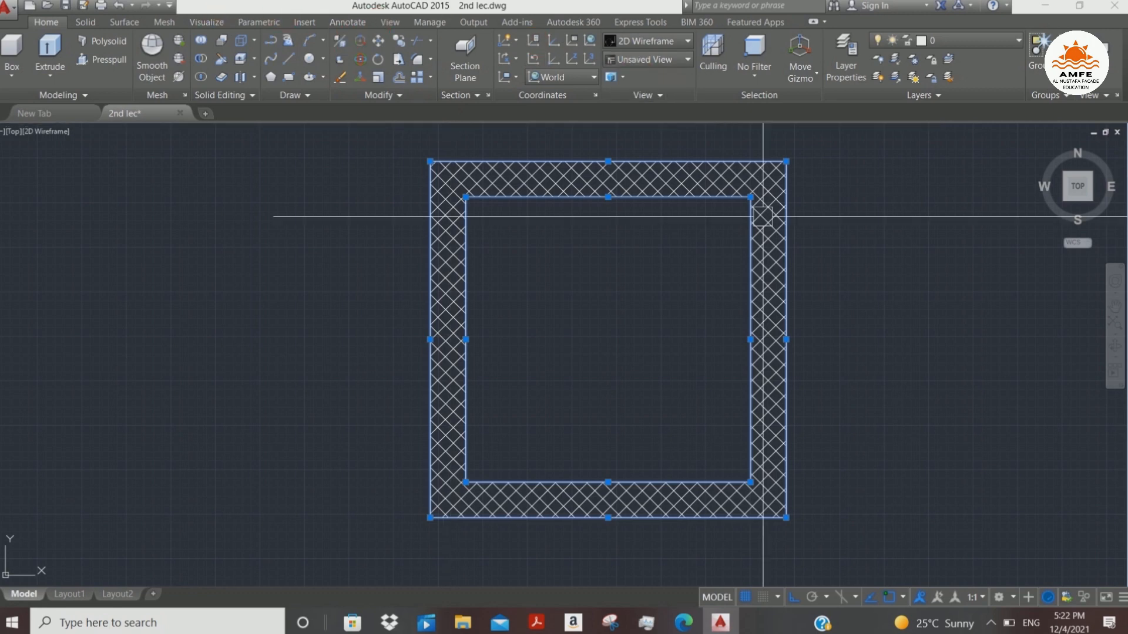
- Switch to the Drafting & Annotation workspace and close the Command Line window
click(1013, 599)
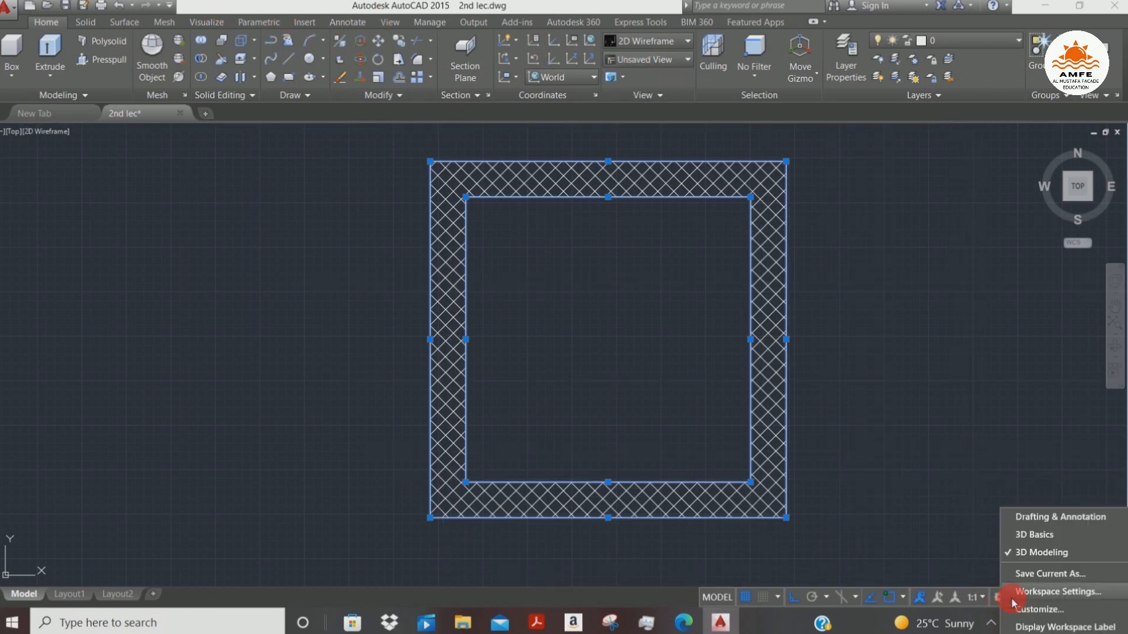
click(1025, 519)
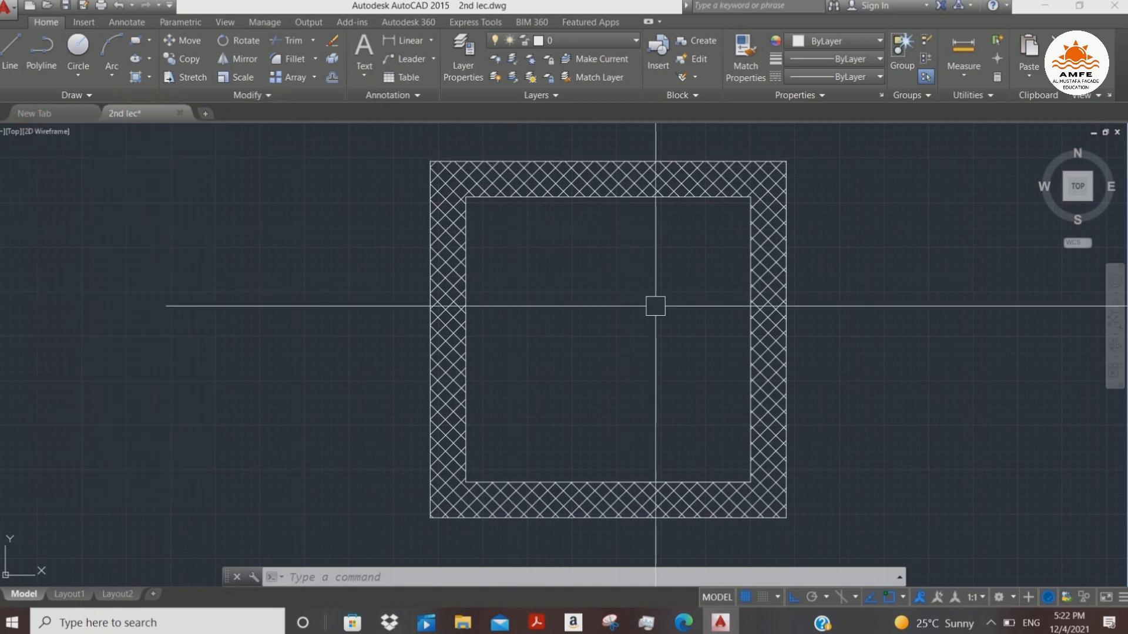
click(248, 577)
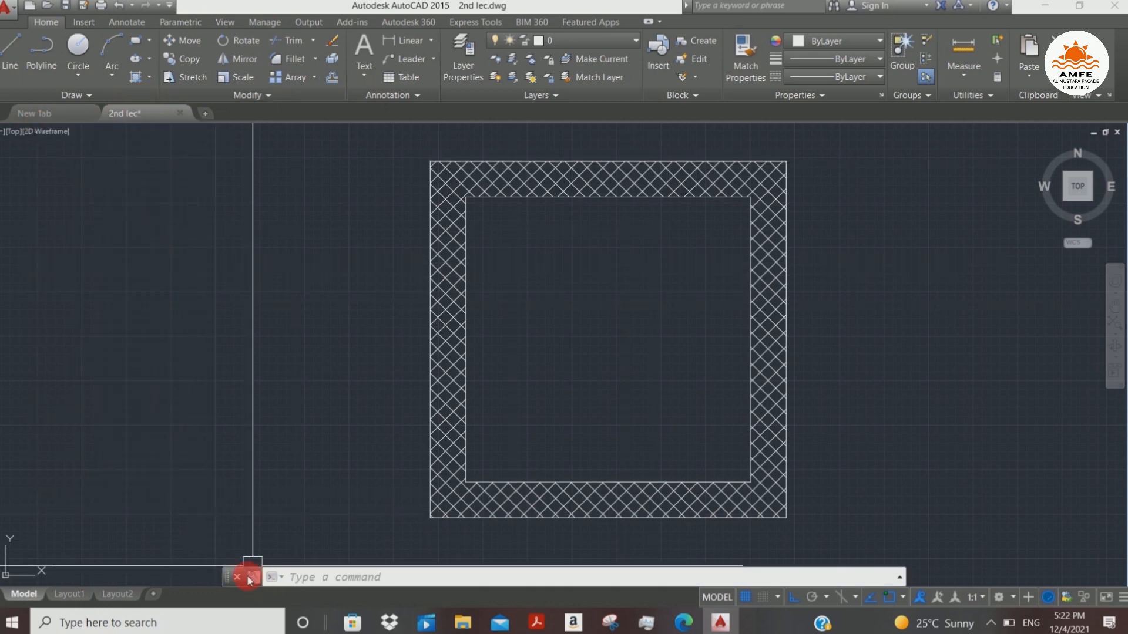
click(628, 322)
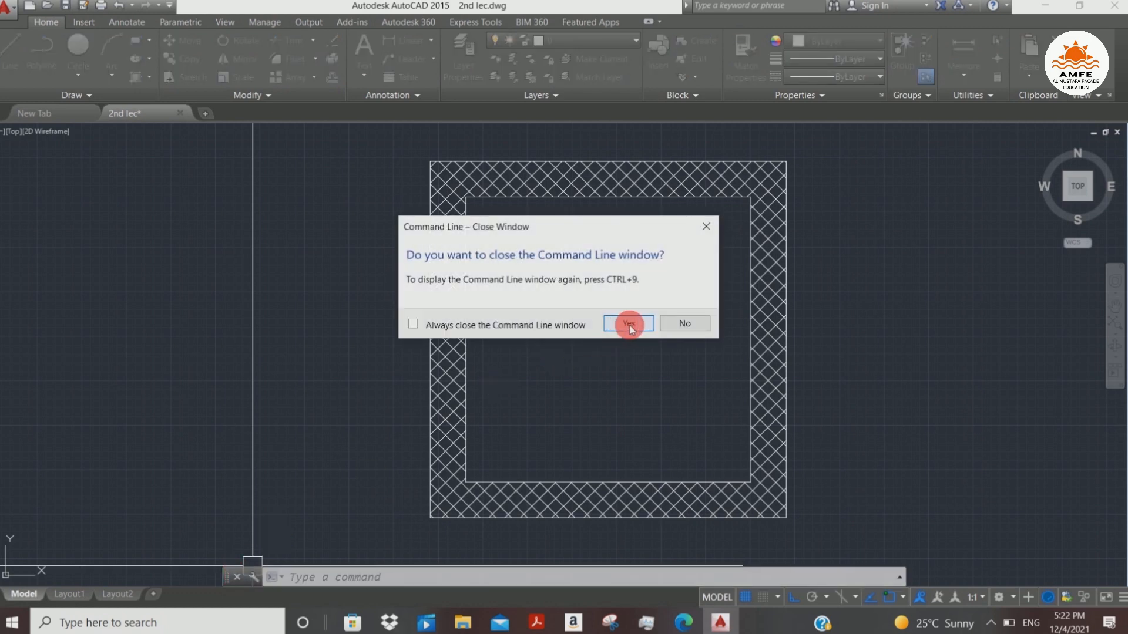
- Assign the lines of the tube's inner and outer squares to the Tube layer and clear the selection
click(391, 147)
click(859, 544)
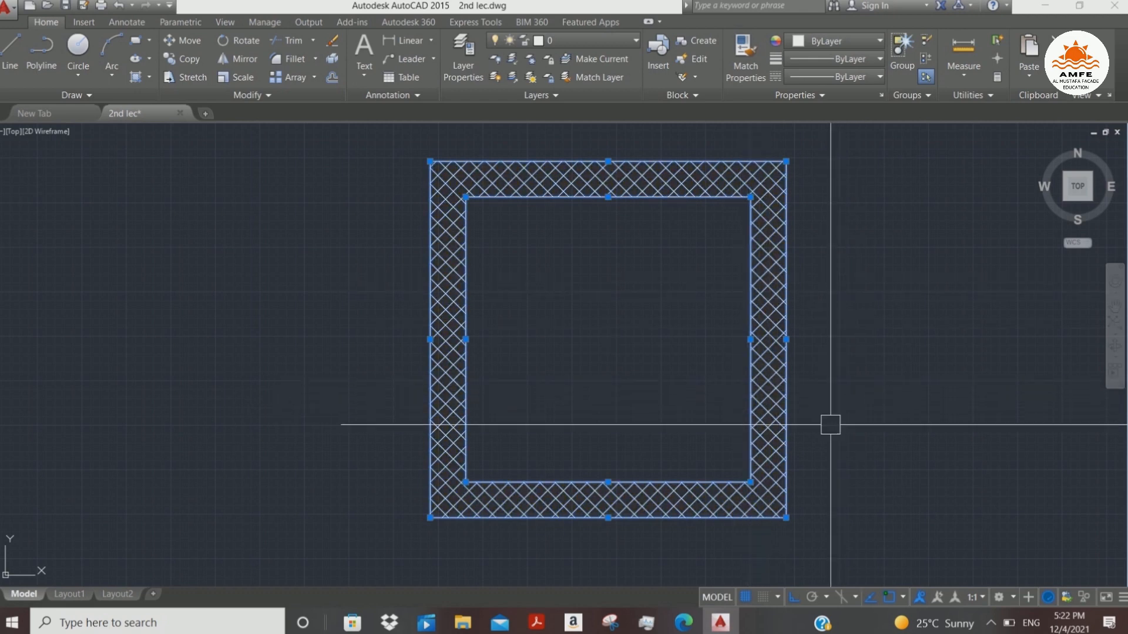
middle_drag(585, 308, 548, 319)
click(585, 75)
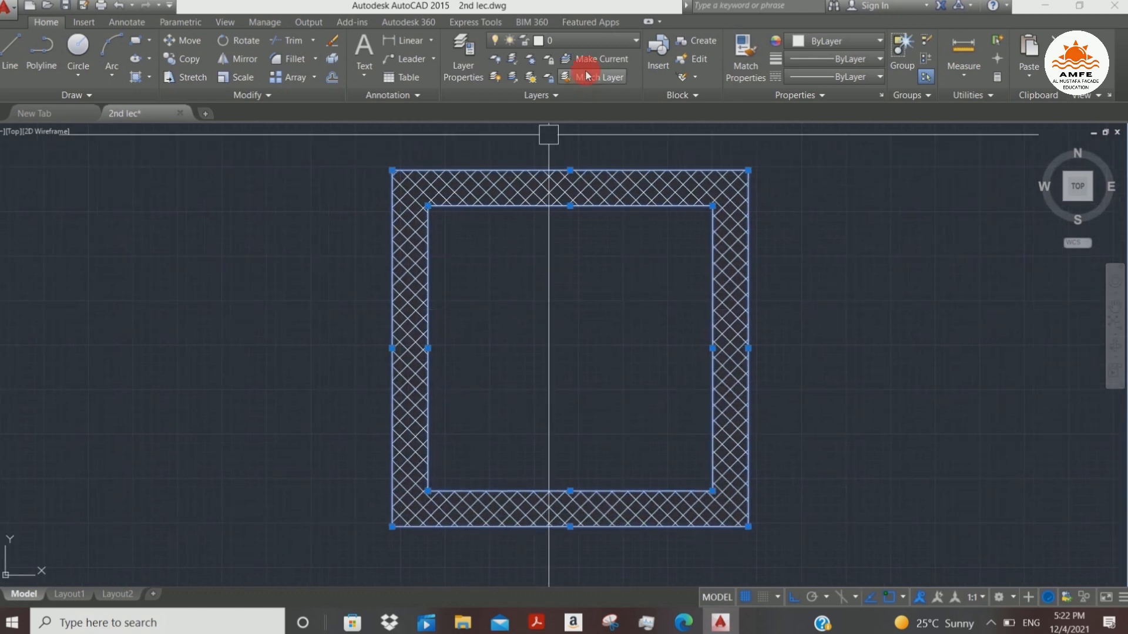
click(582, 38)
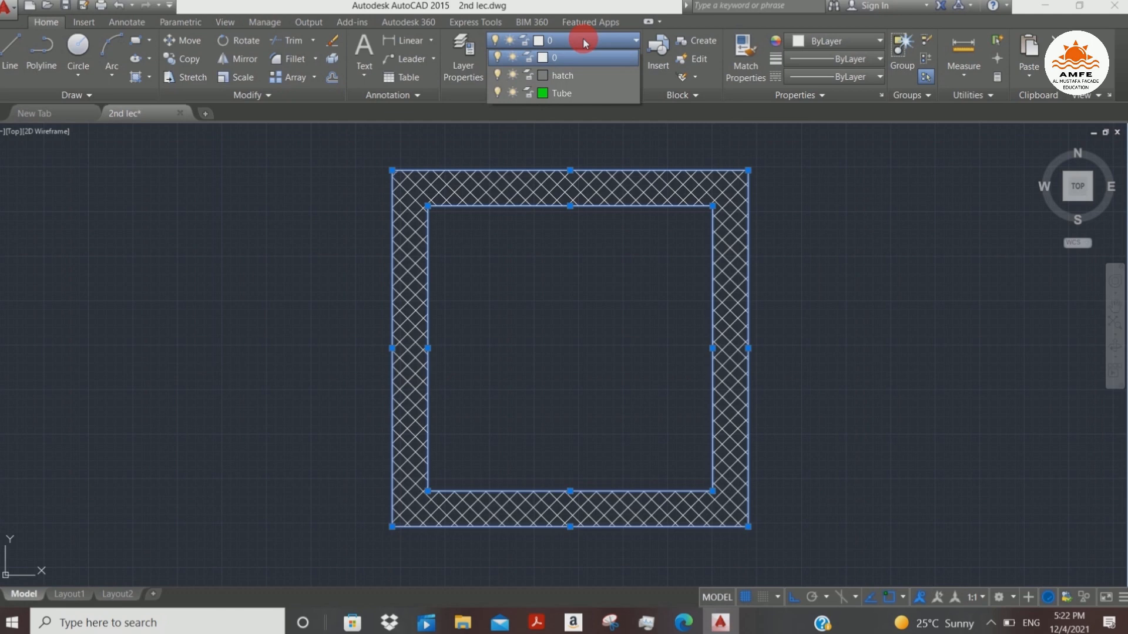
click(581, 42)
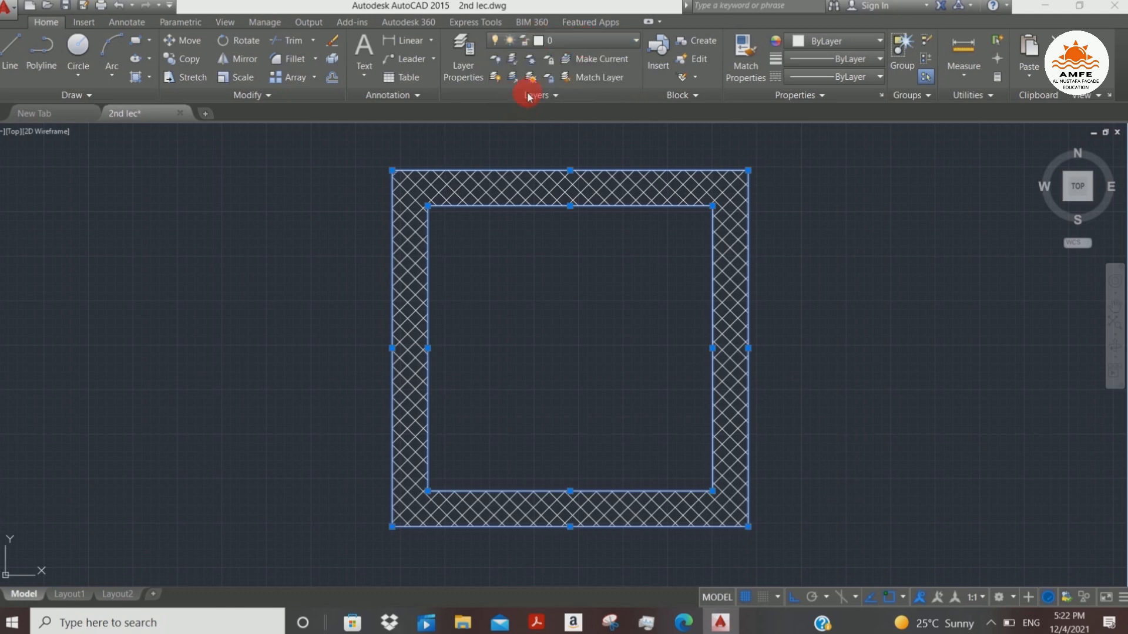
click(576, 38)
click(564, 93)
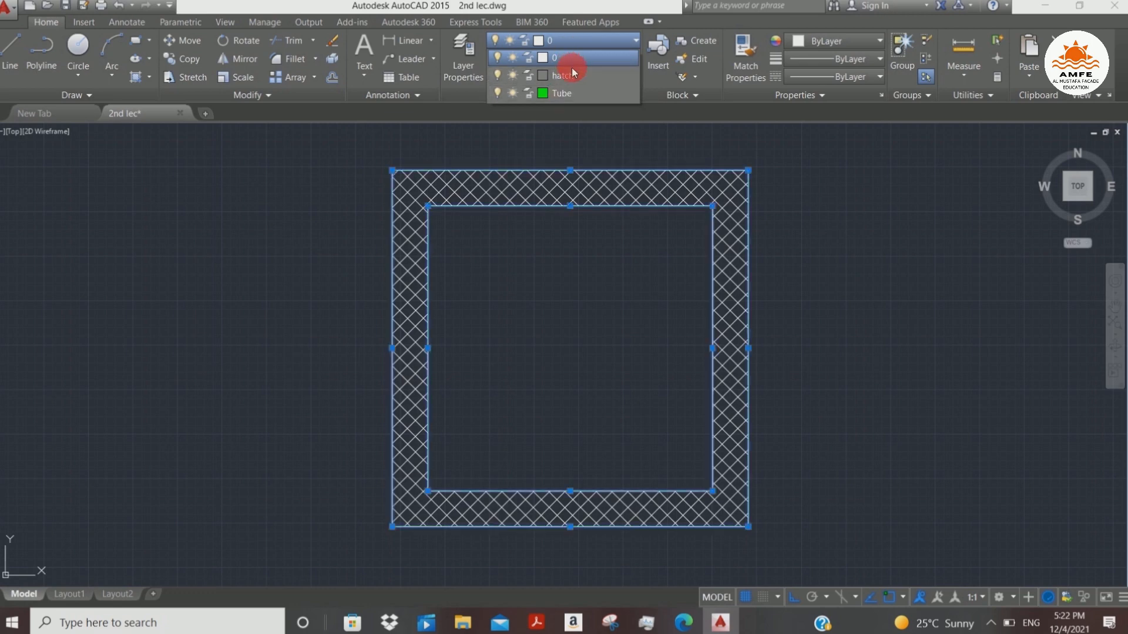
click(562, 94)
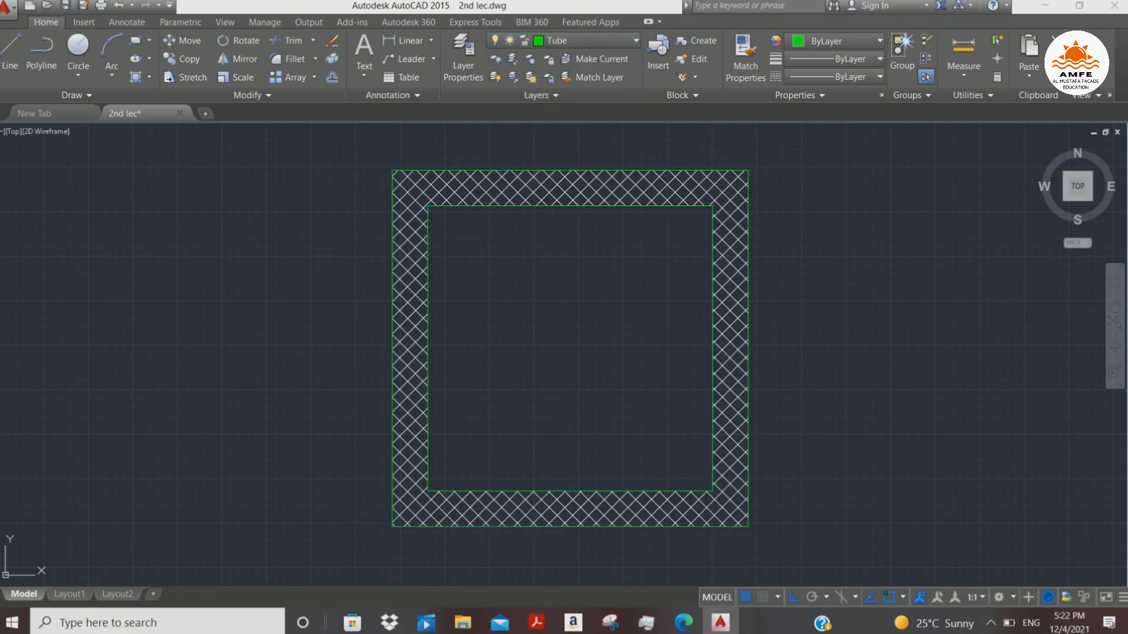
key(ctrl+a)
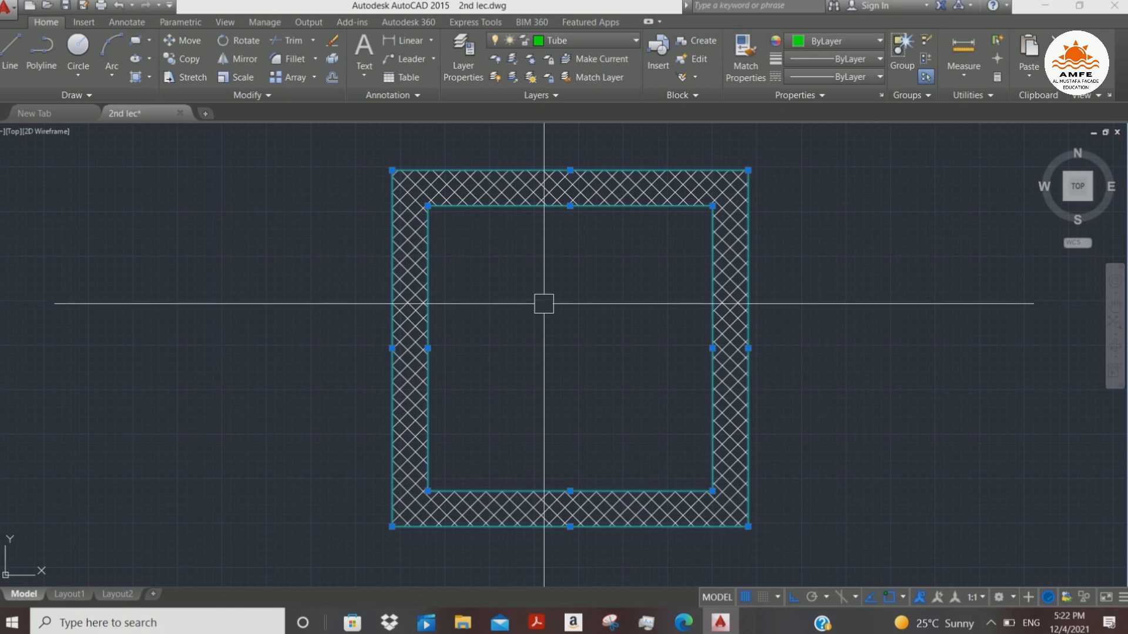
key(Escape)
- Assign the hatch between the tube's inner and outer squares to the hatch layer
click(659, 188)
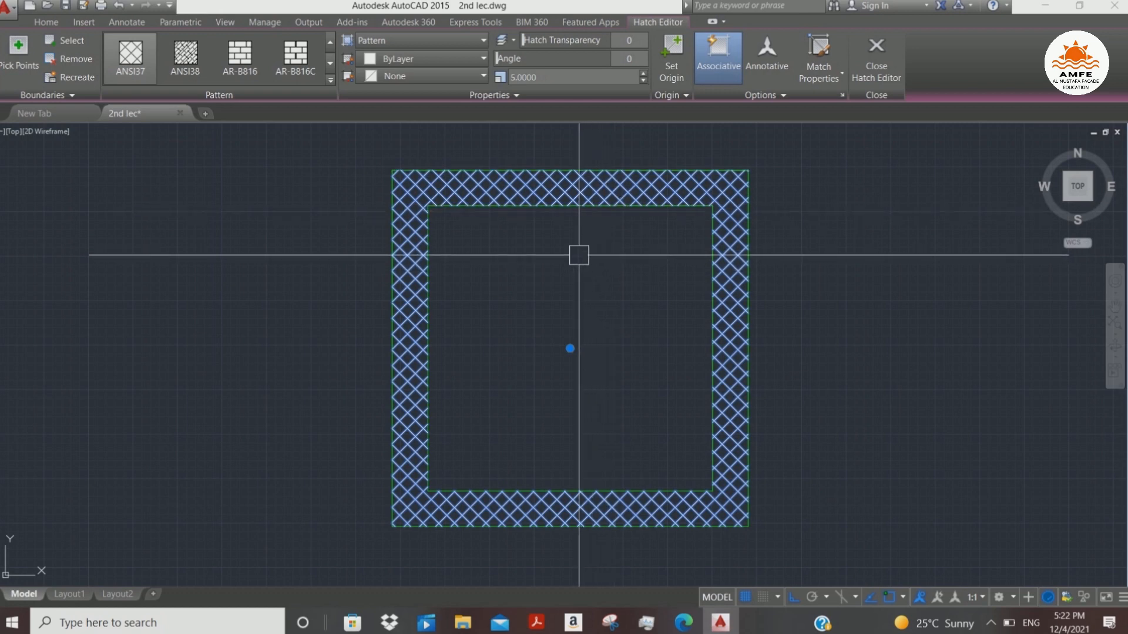
click(46, 22)
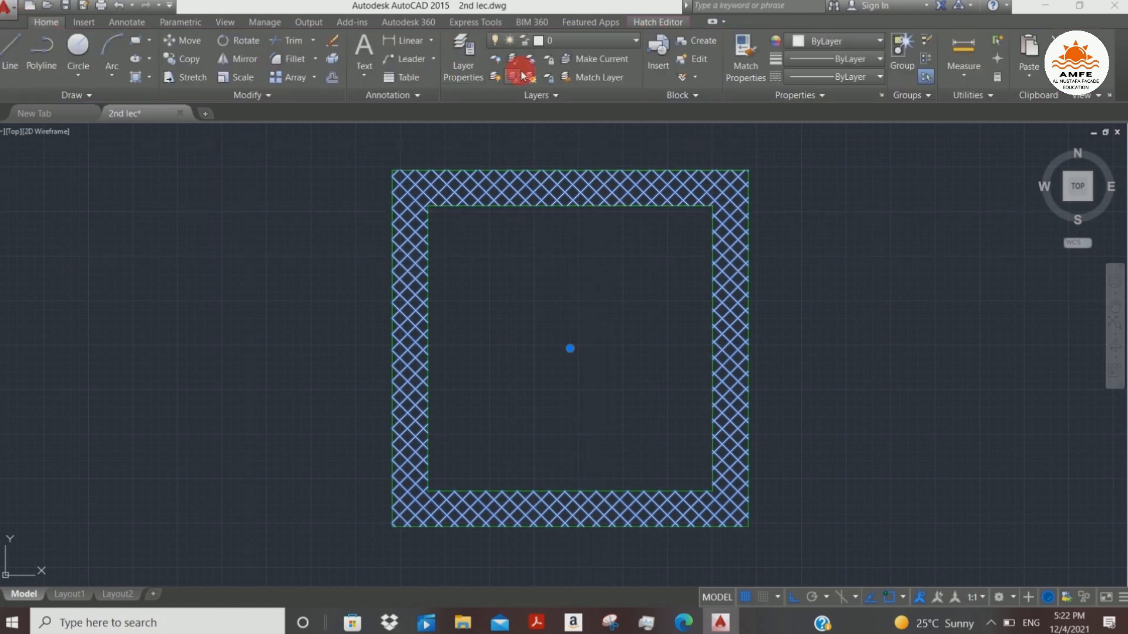
click(580, 40)
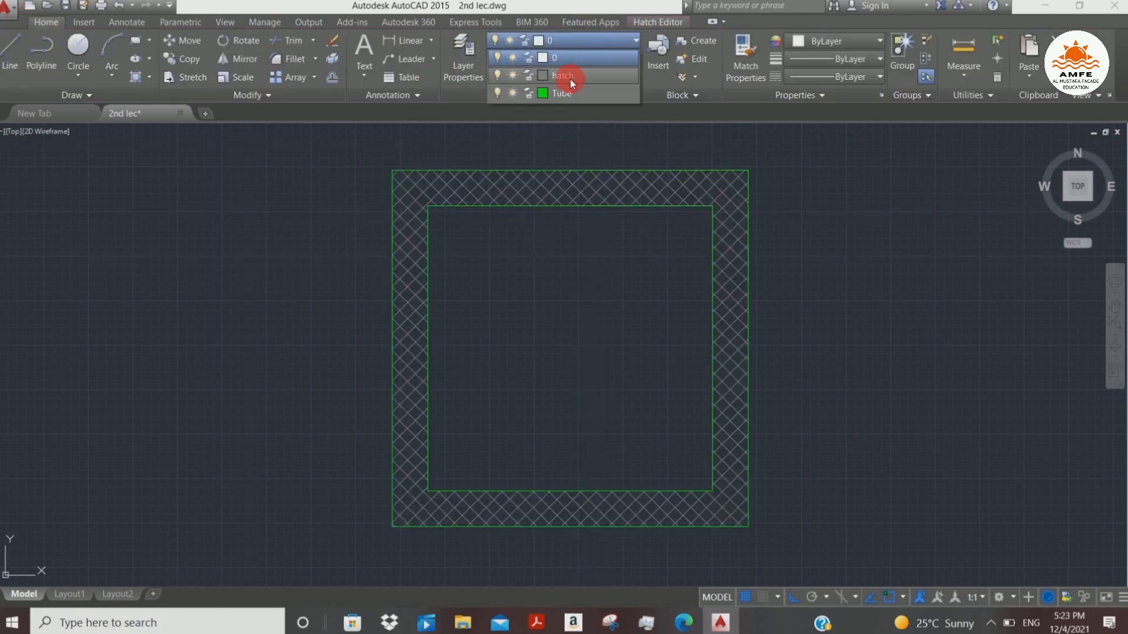
click(570, 77)
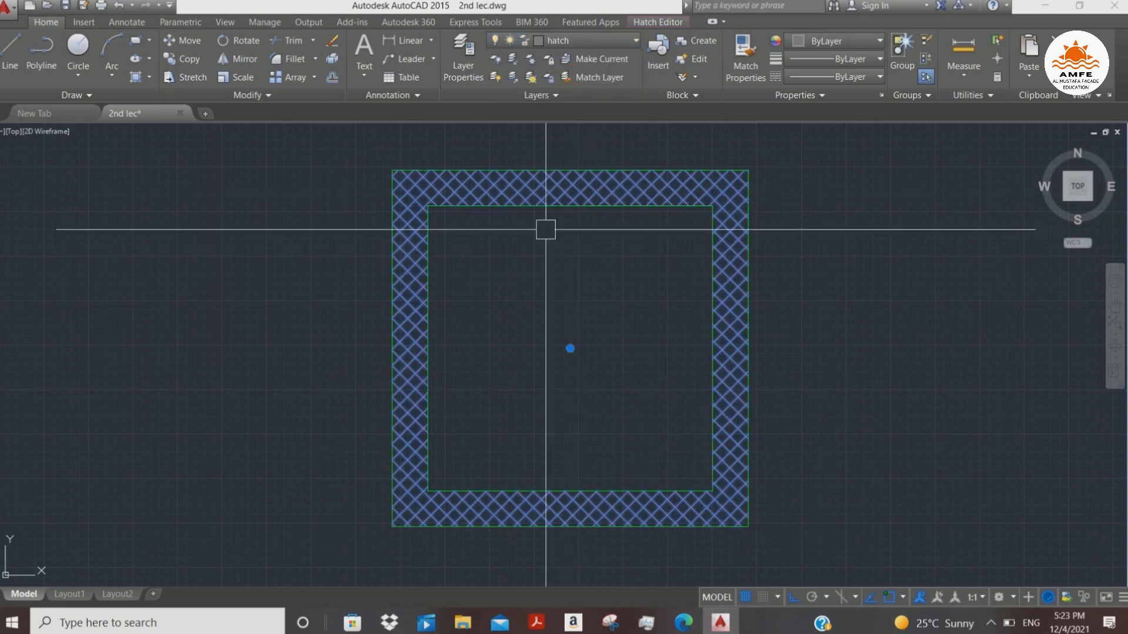
- Examine the tube section's outline and hatch colours up close and as a whole
scroll(536, 194, up, 2)
scroll(536, 194, up, 5)
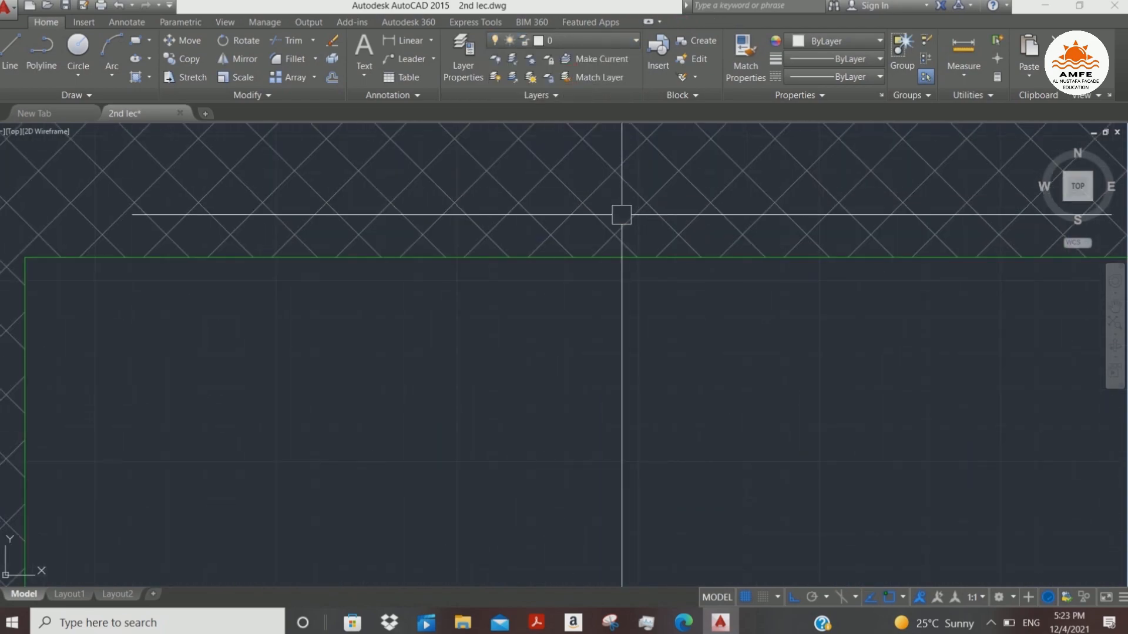
scroll(602, 192, down, 5)
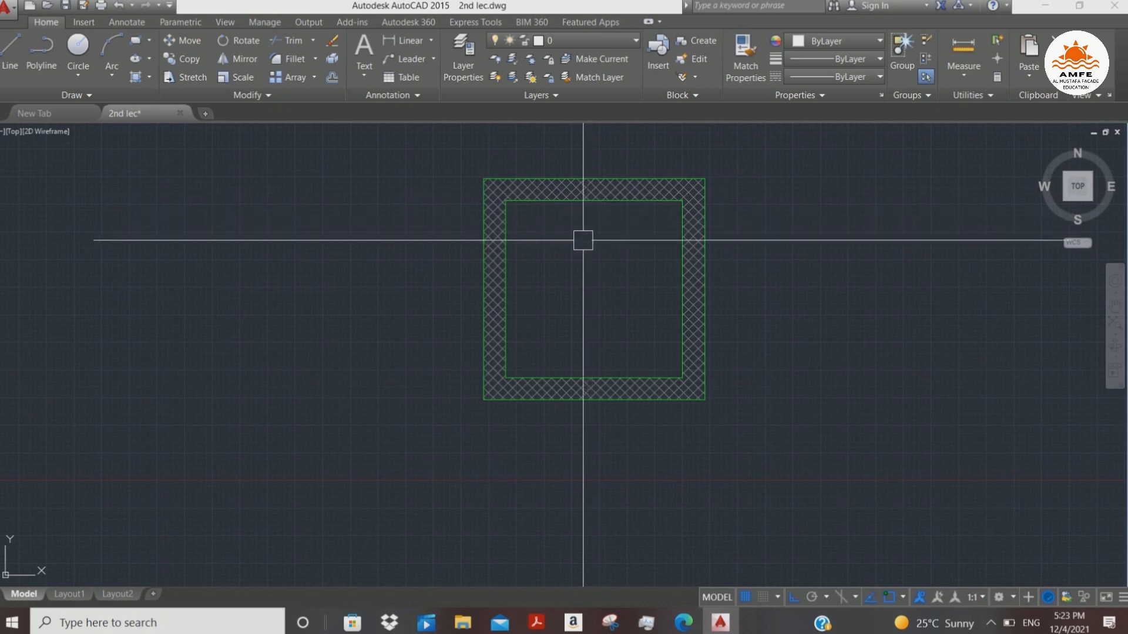
scroll(602, 258, up, 3)
scroll(608, 257, down, 4)
scroll(617, 269, up, 2)
middle_drag(617, 270, 528, 265)
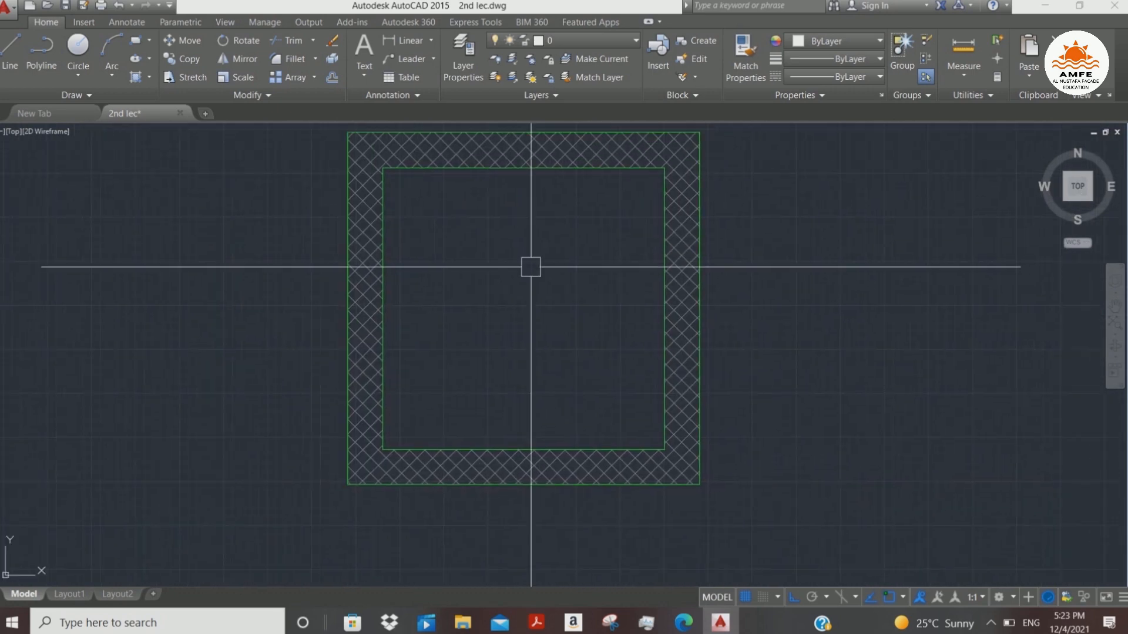
scroll(540, 276, down, 2)
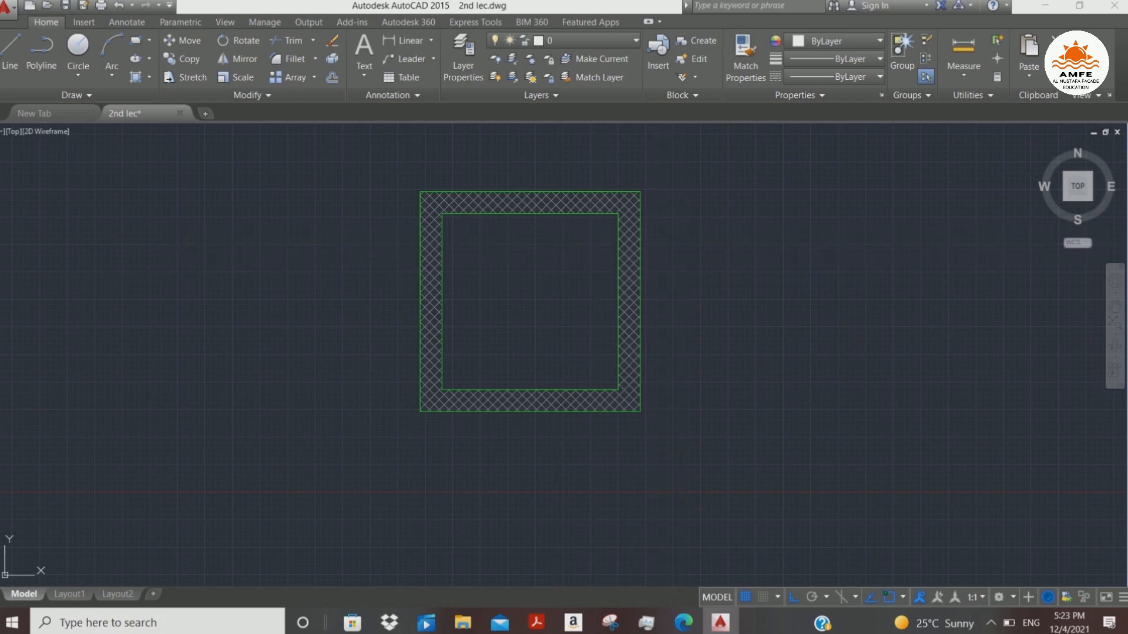
- Make Tube the current layer, with nothing selected in the drawing
middle_drag(680, 265, 456, 279)
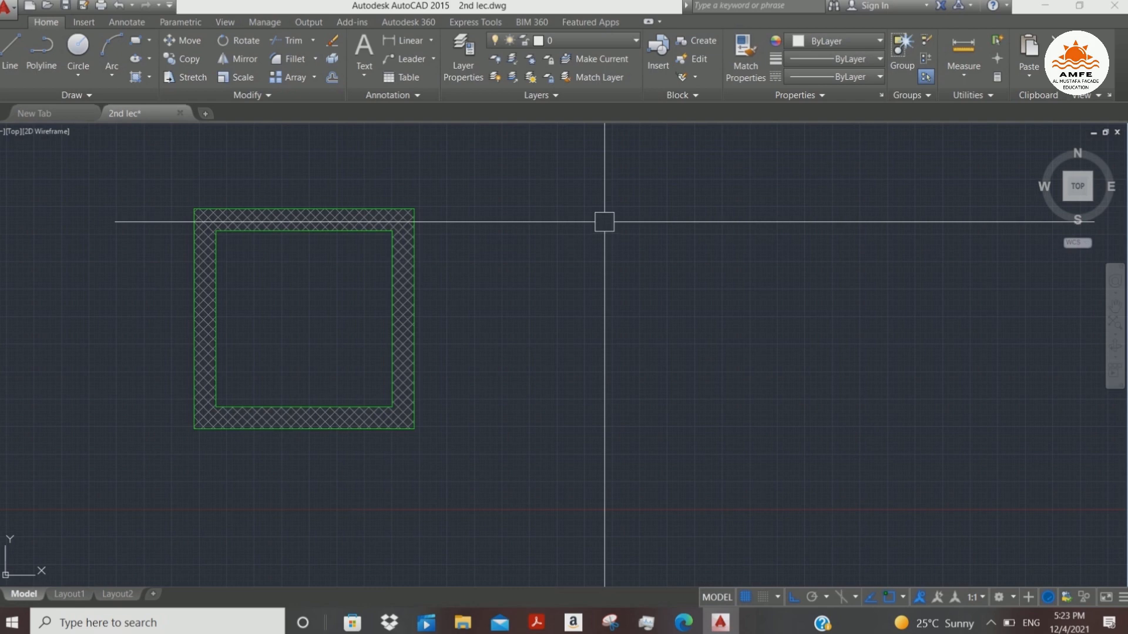
click(581, 61)
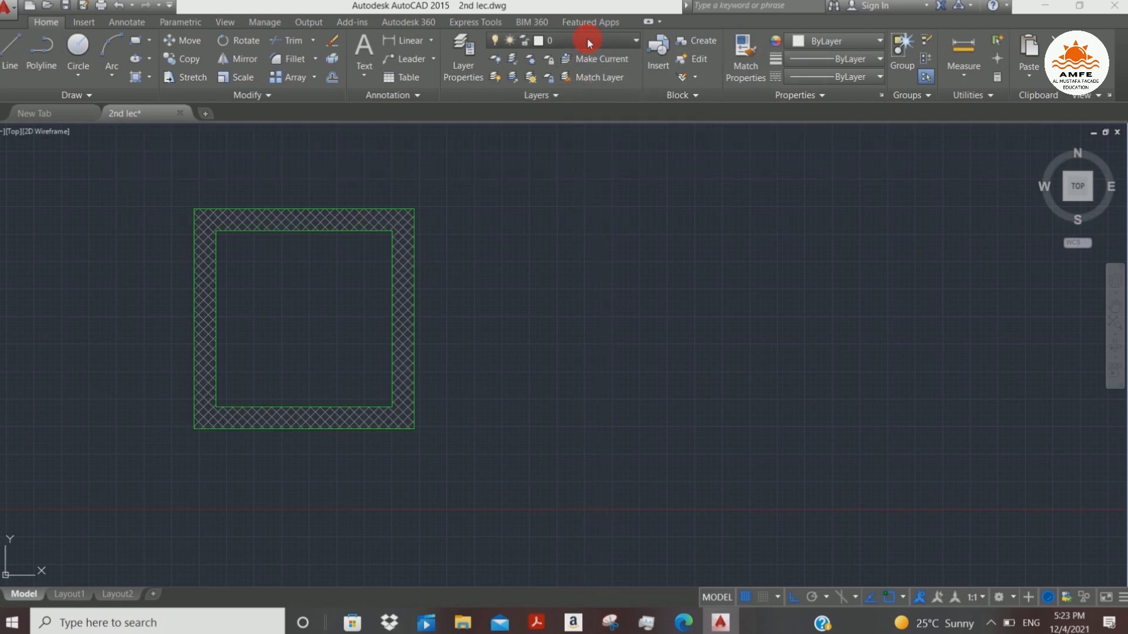
click(586, 39)
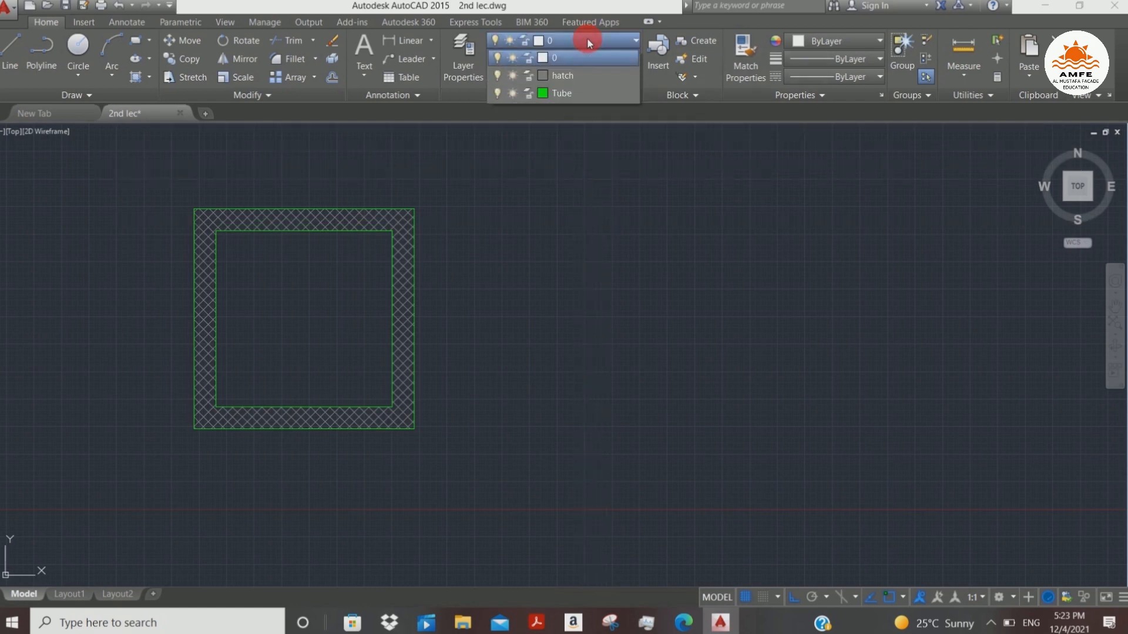
click(565, 94)
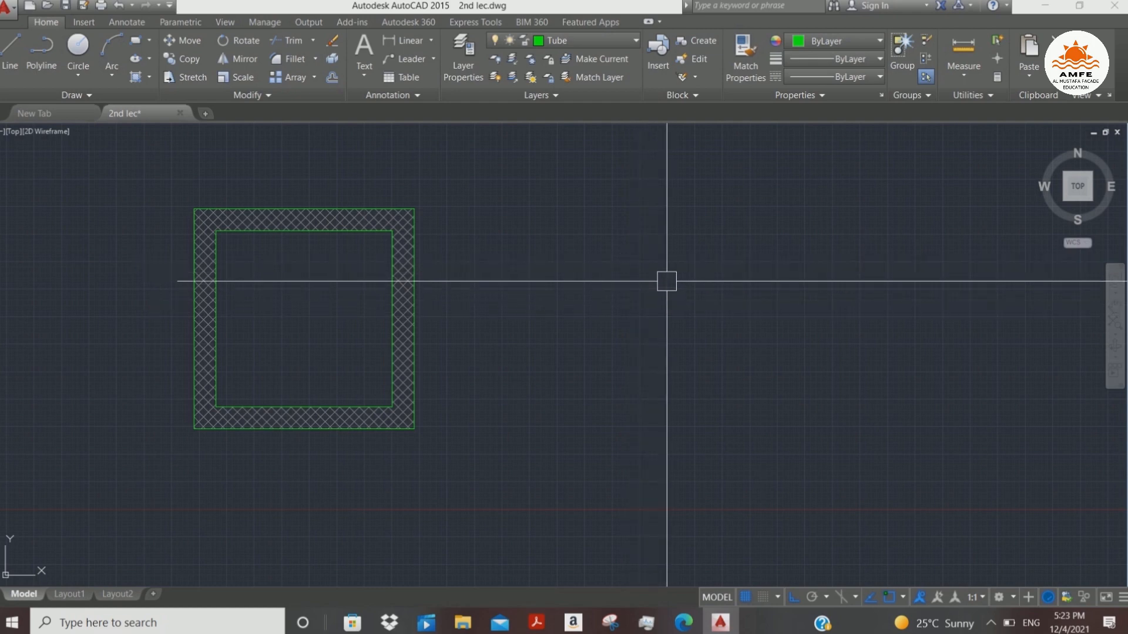
- Draw a 20 by 20 mm rectangle in the empty space to the right of the hatched tube section
text(rec)
key(Return)
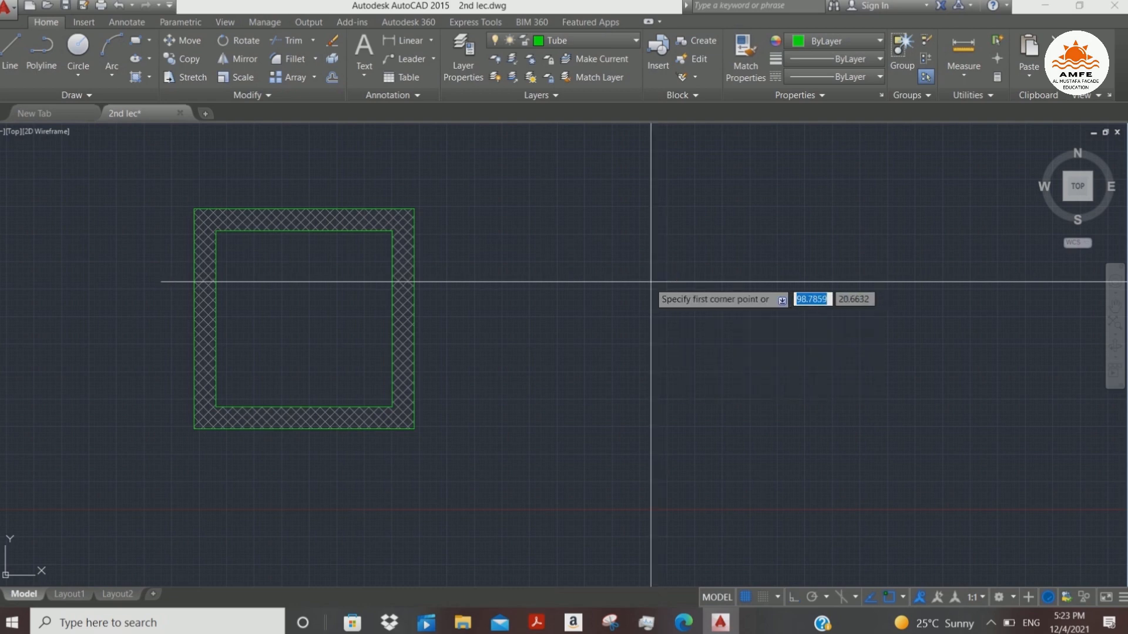
click(598, 240)
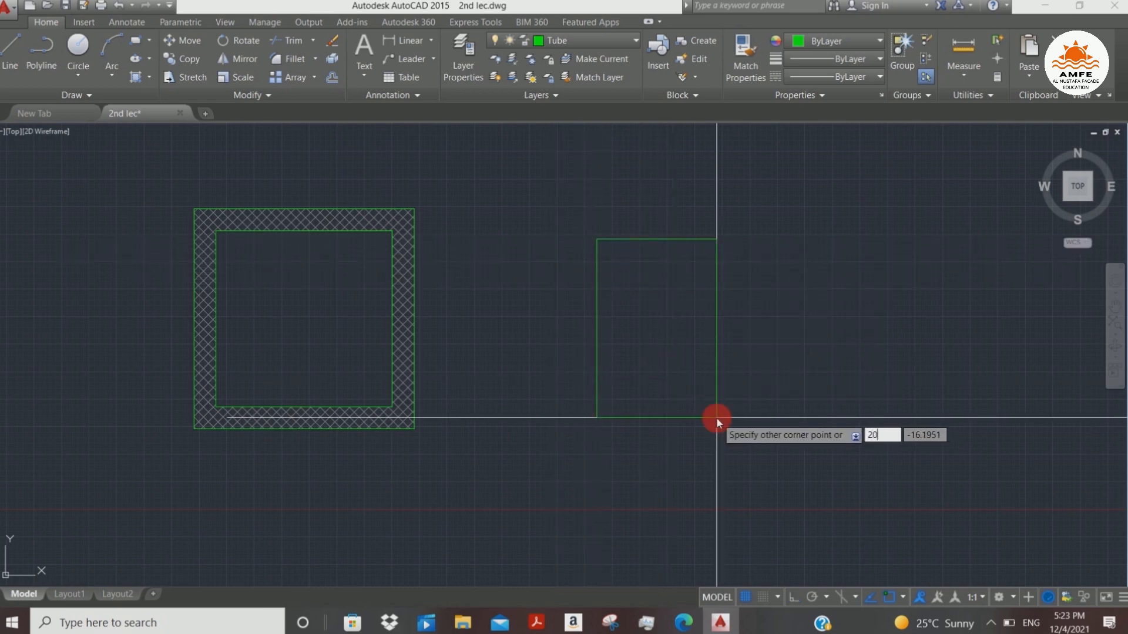
key(Tab)
text(20)
key(Return)
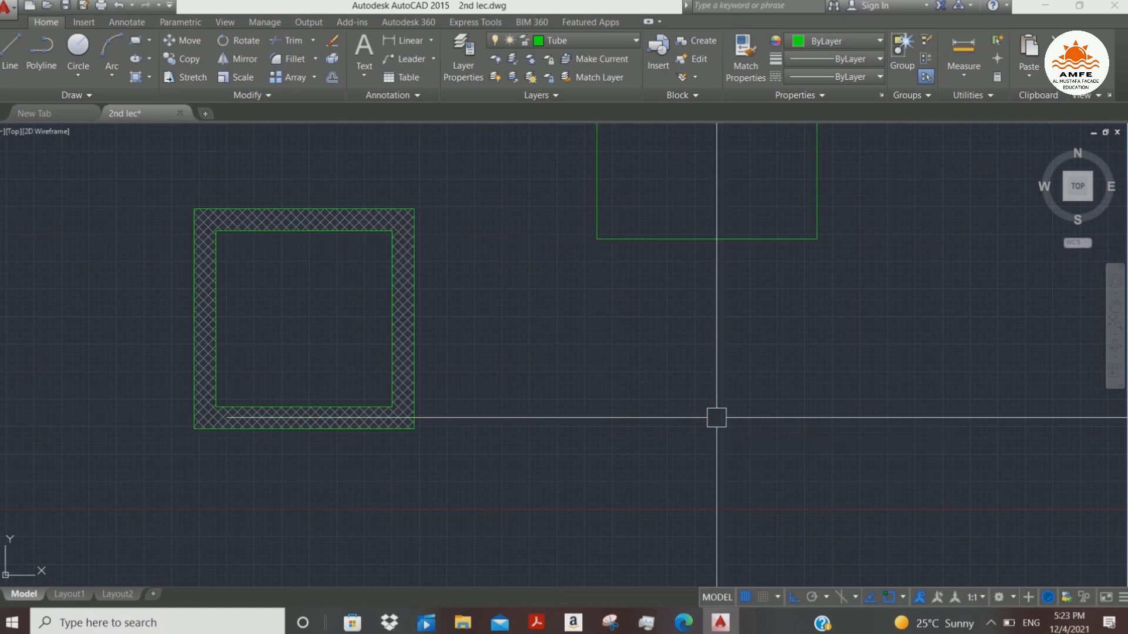
- Move the new 20 mm square down so it sits roughly level with the hatched tube section
middle_drag(705, 239, 635, 390)
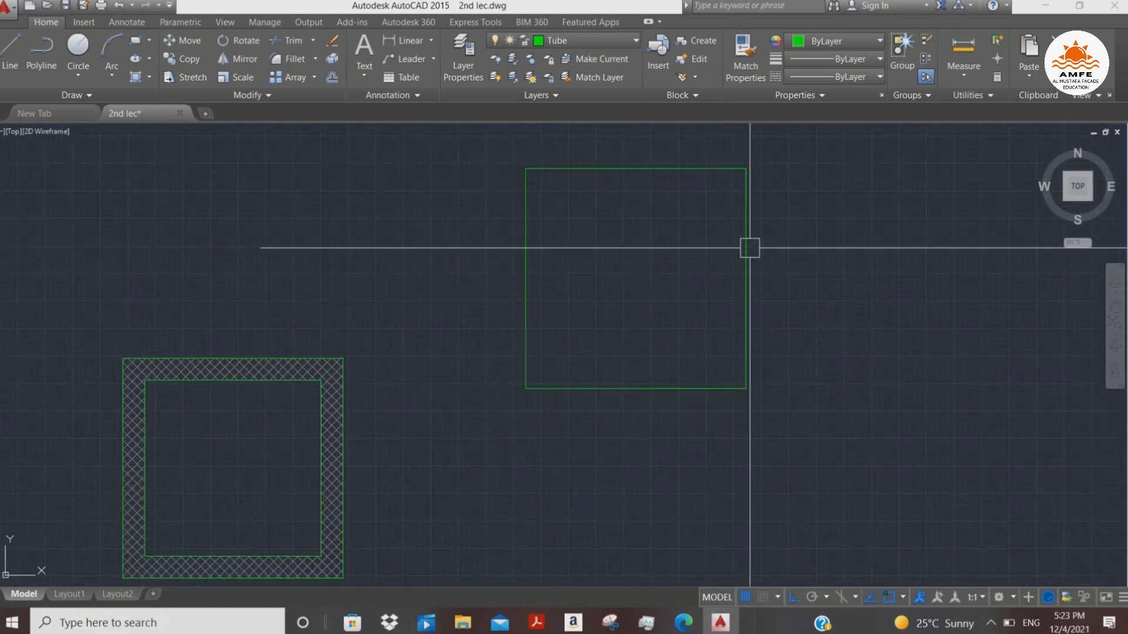
click(773, 237)
click(730, 256)
text(m)
key(Return)
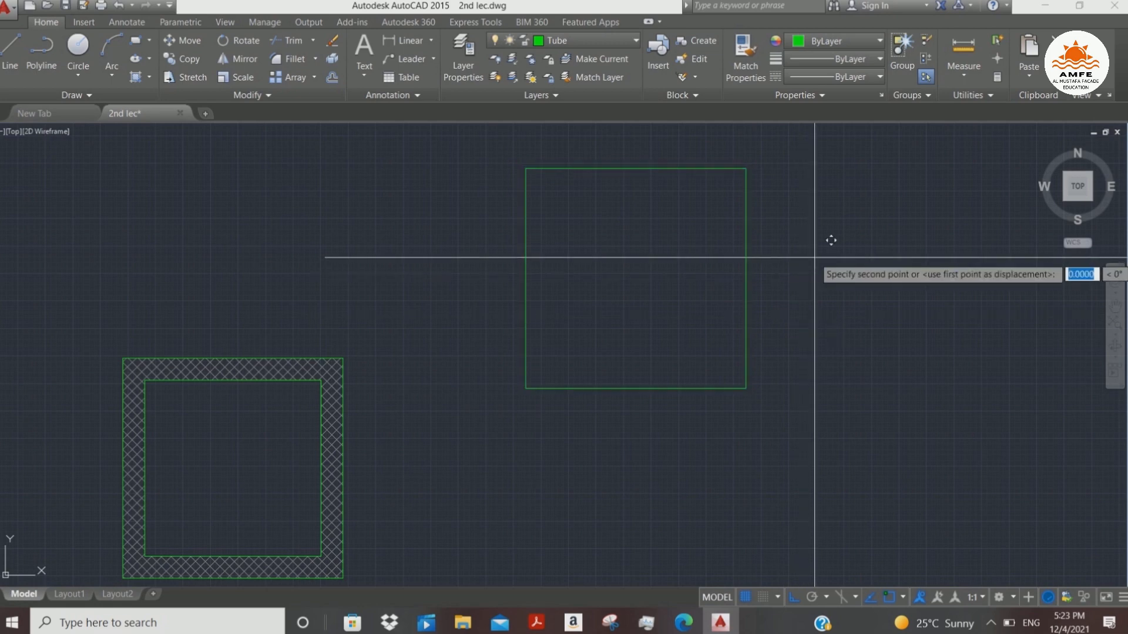
click(821, 253)
click(783, 459)
- Offset the new square 2 mm inward to form the tube's inner wall, and end the command
middle_drag(804, 459, 809, 308)
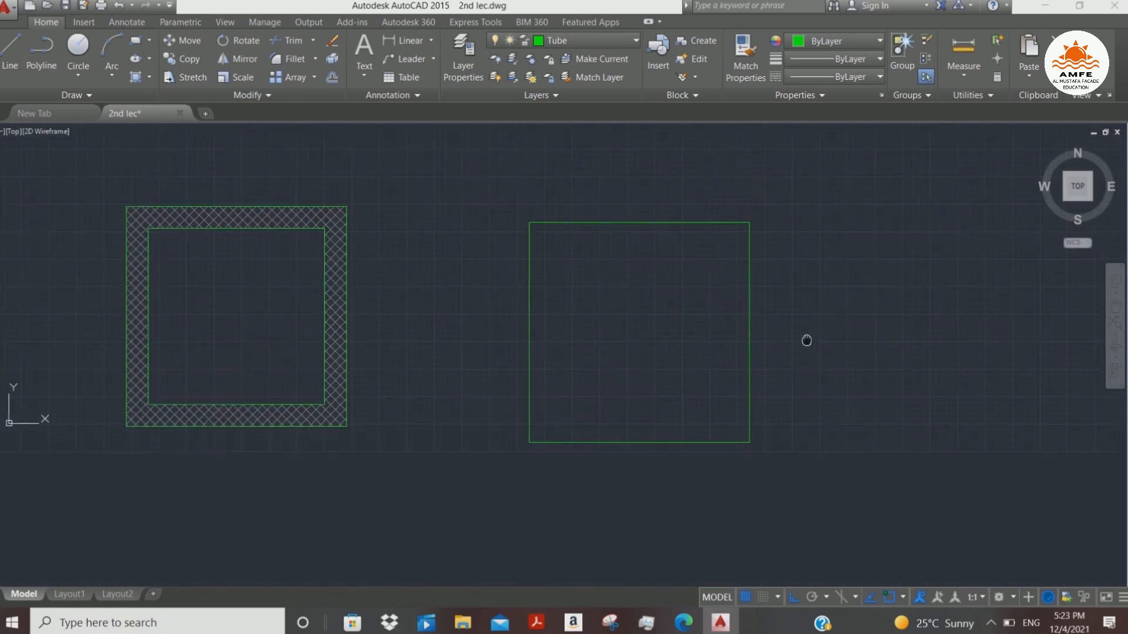
text(o)
key(Return)
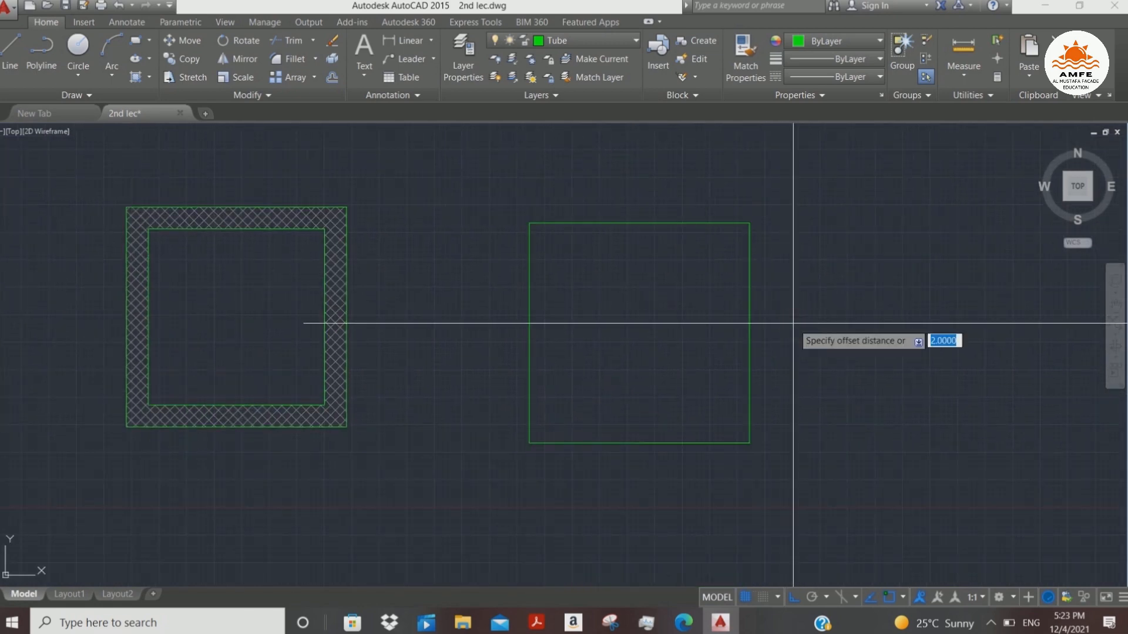
key(Return)
click(750, 321)
click(708, 323)
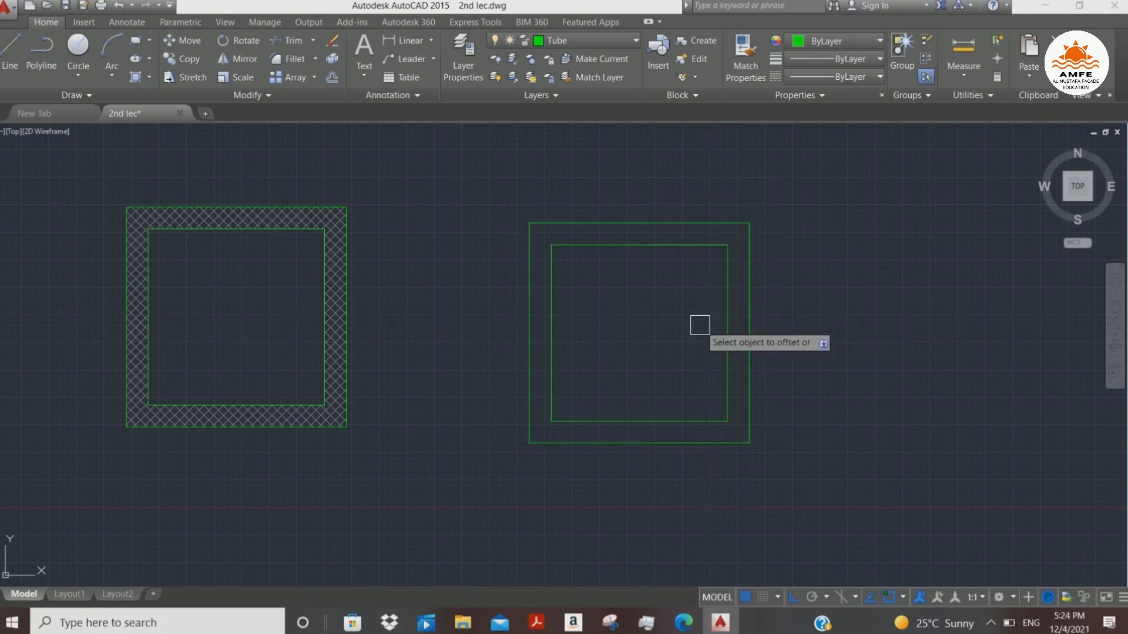
key(Escape)
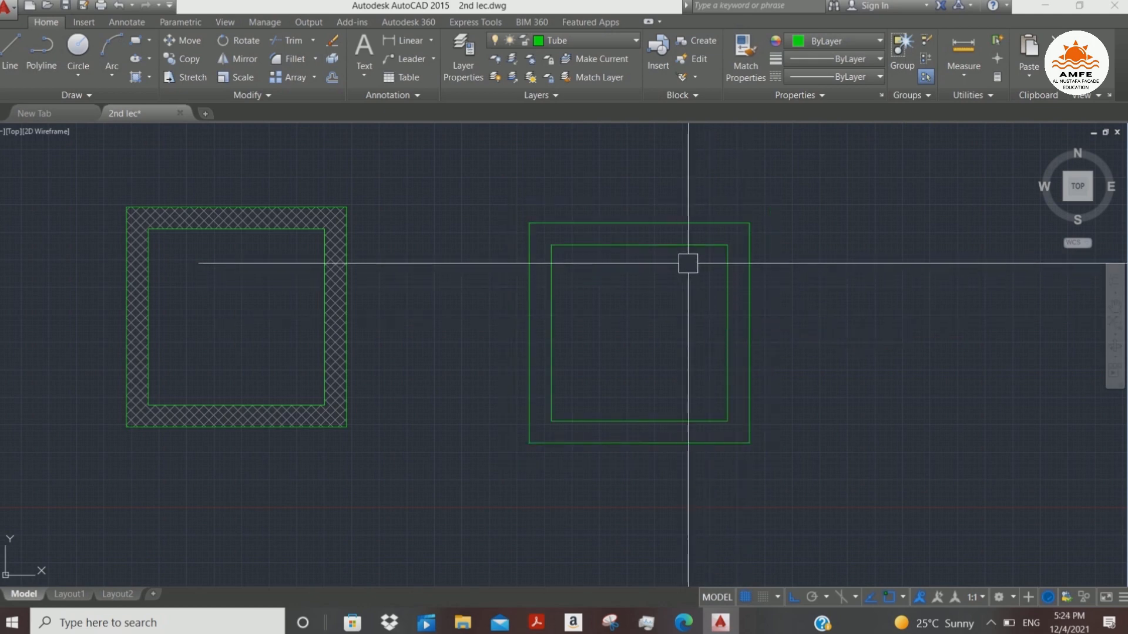
- Make hatch the current layer and fill the new tube's wall with an ANSI37 hatch at scale 5
click(579, 40)
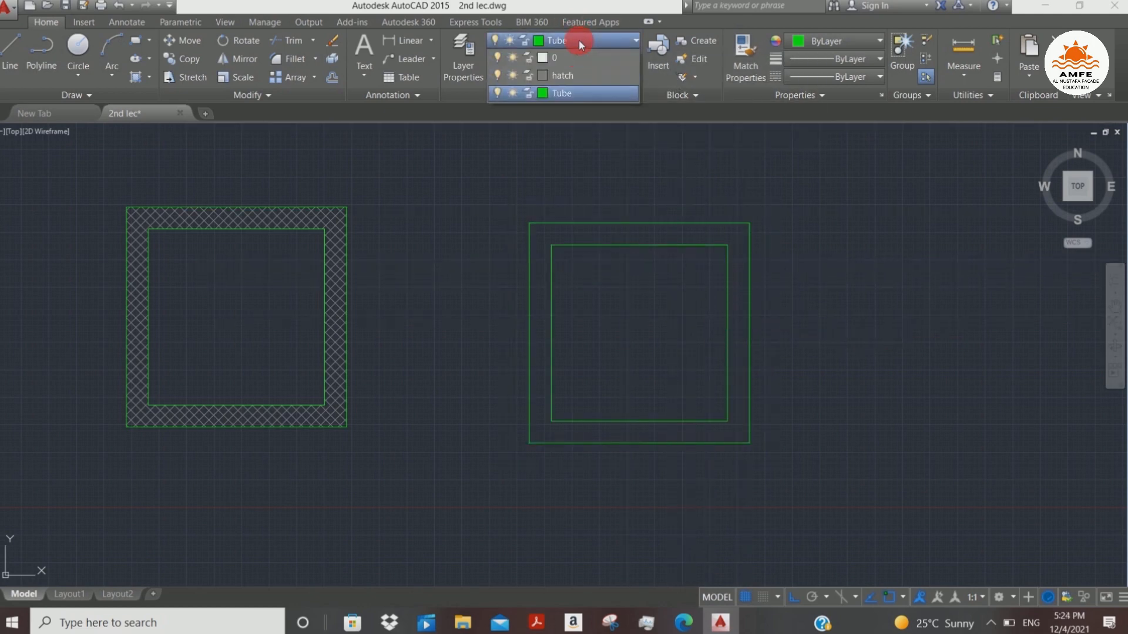
click(571, 77)
text(h)
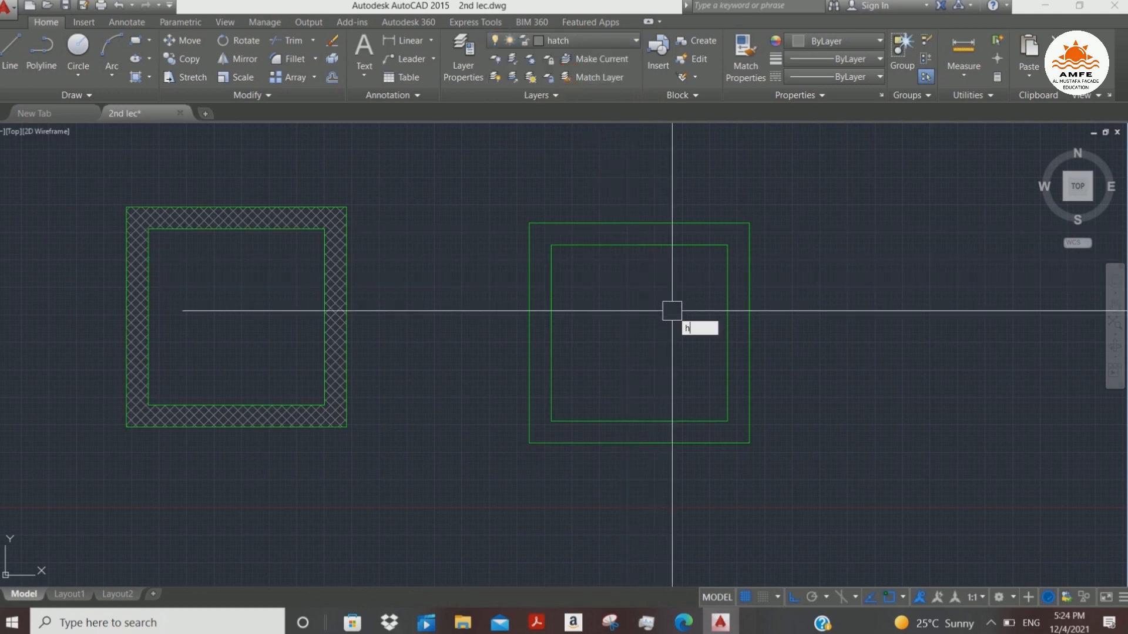
key(Return)
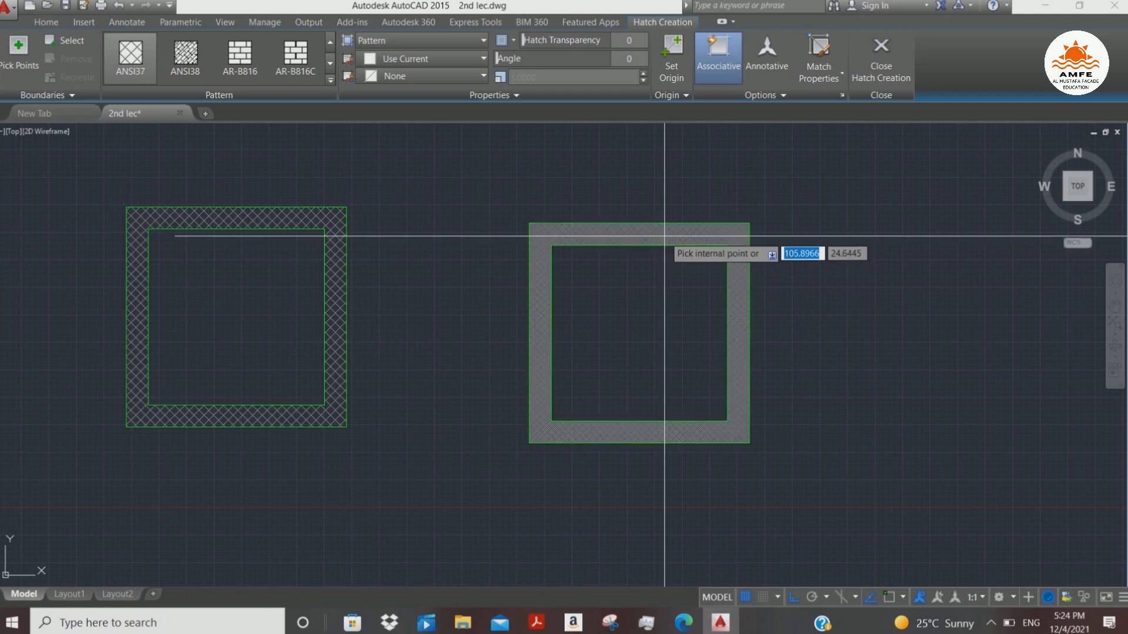
click(664, 236)
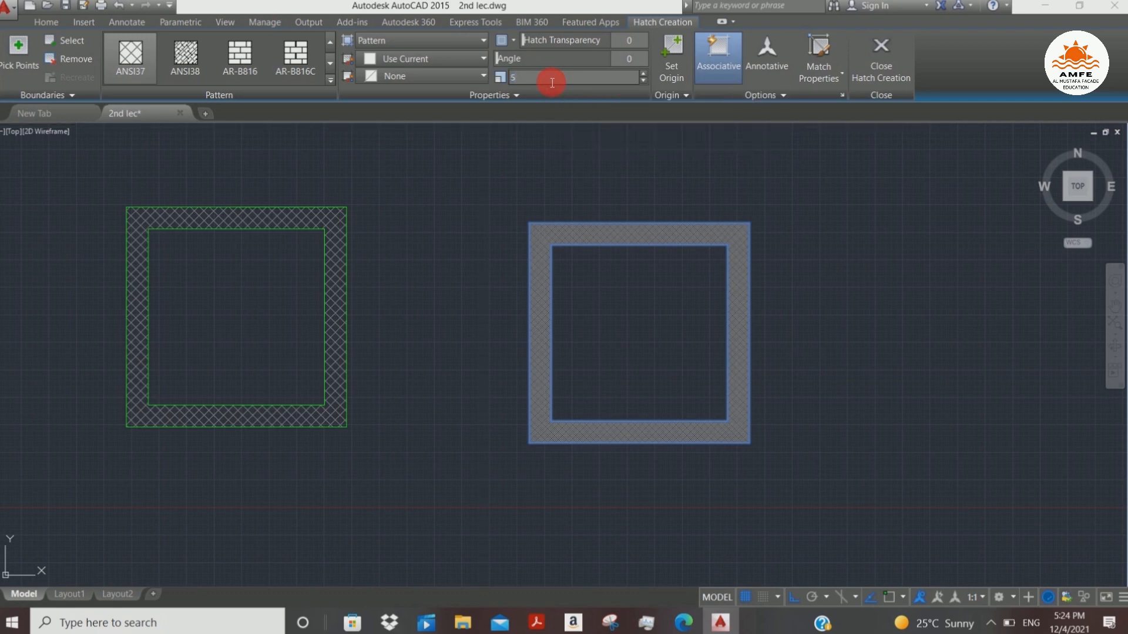
key(Return)
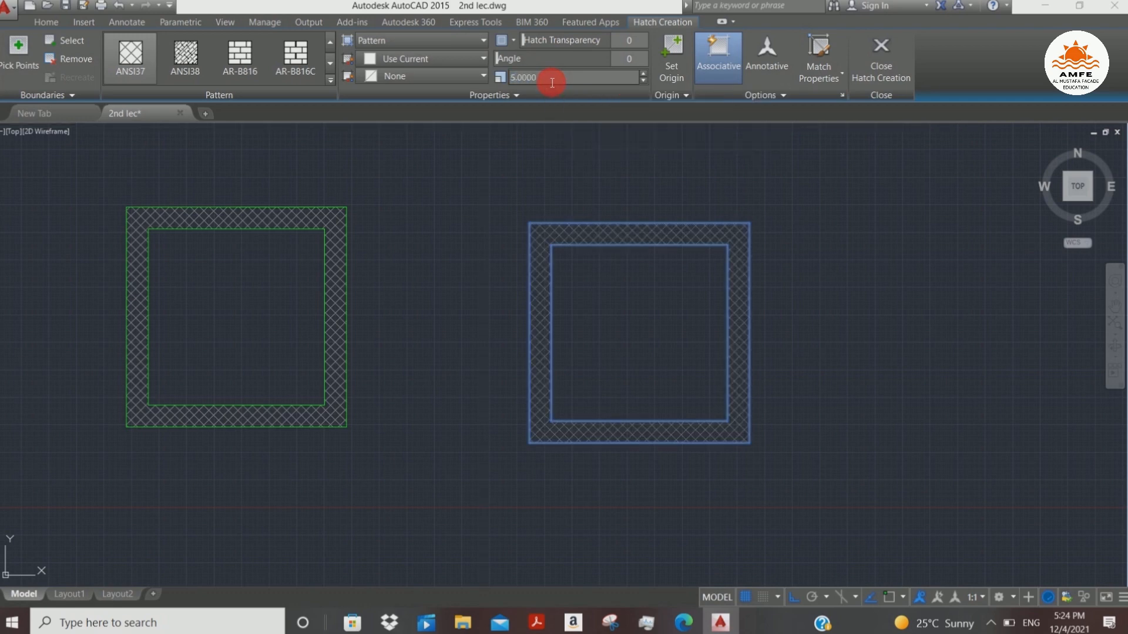
right_click(597, 230)
click(614, 232)
- Inspect the new tube's hatch up close and compare it with the first tube section
scroll(656, 212, up, 5)
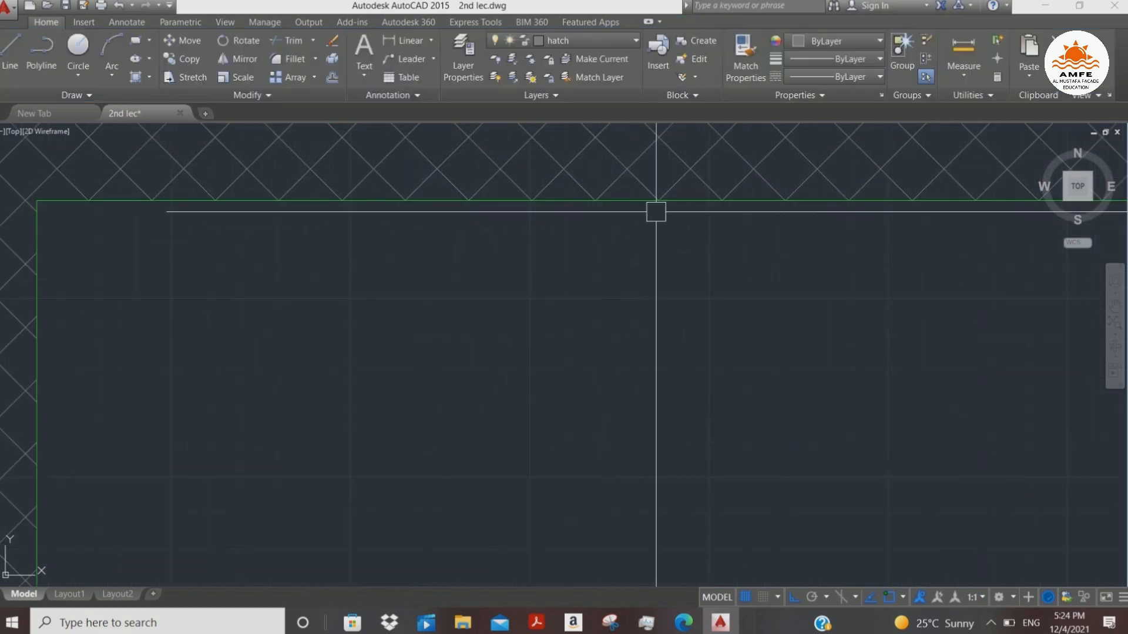
mouse_move(699, 156)
middle_down()
mouse_move(625, 276)
mouse_move(626, 323)
middle_up()
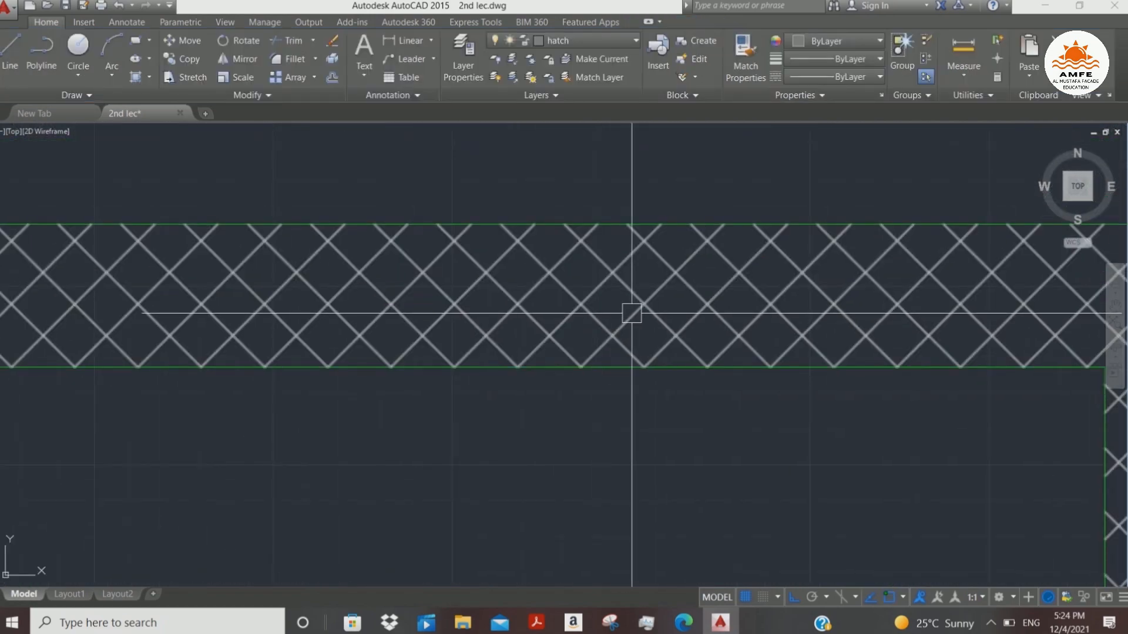
scroll(634, 399, down, 6)
middle_drag(642, 366, 635, 244)
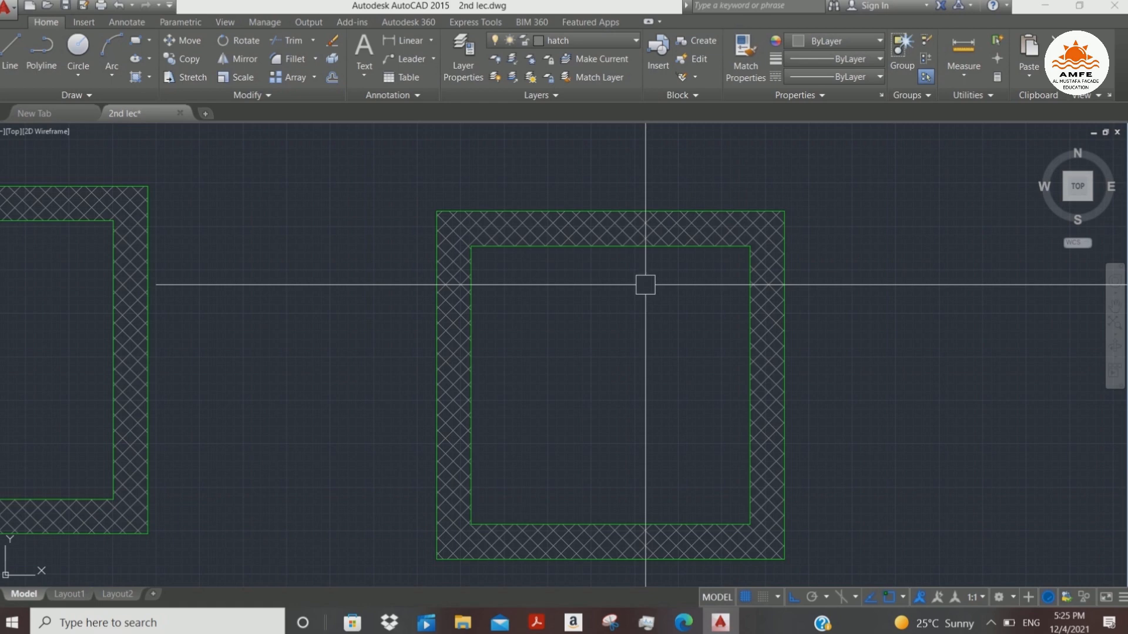
middle_drag(184, 269, 663, 287)
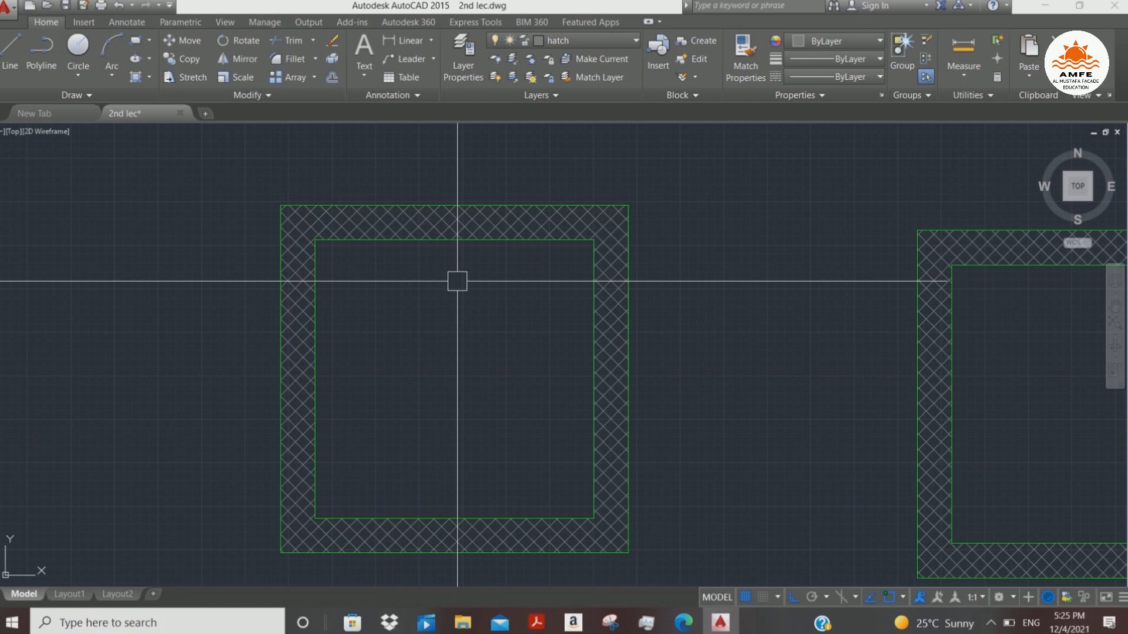
scroll(511, 235, down, 2)
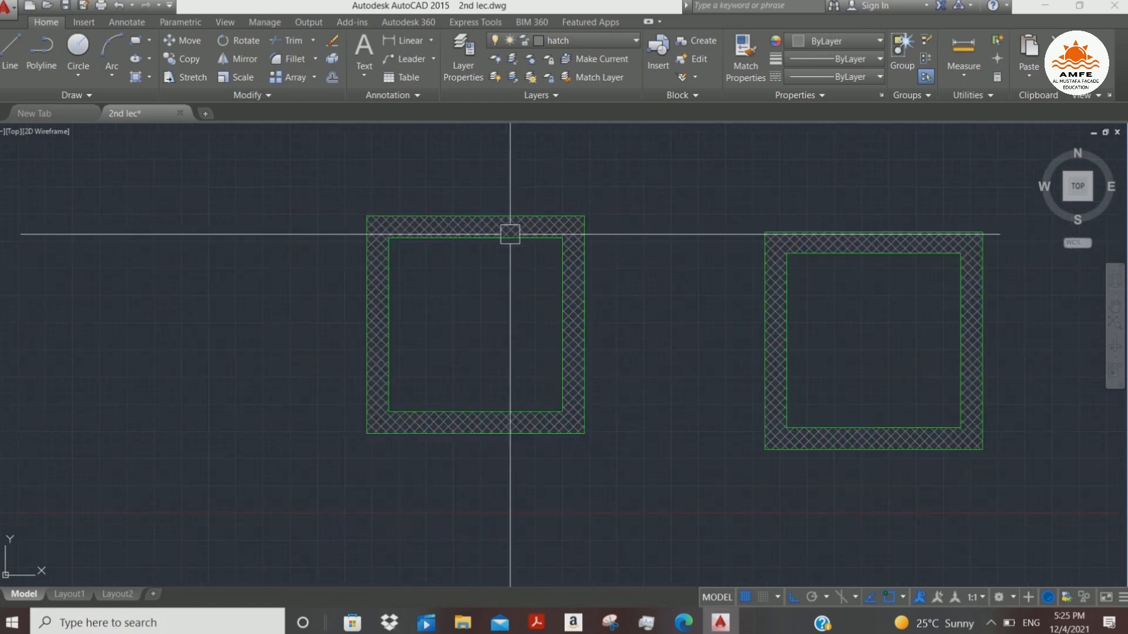
scroll(511, 259, up, 2)
scroll(645, 304, down, 4)
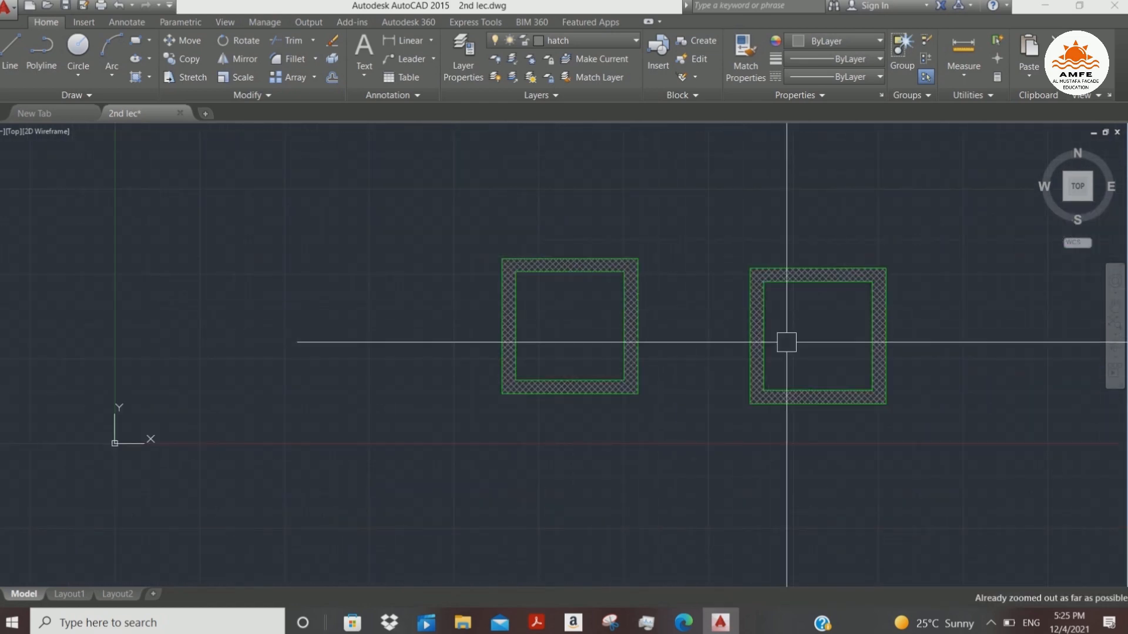
- Regenerate the drawing display with both tube sections in view
mouse_move(785, 340)
middle_down()
mouse_move(522, 323)
mouse_move(566, 282)
middle_up()
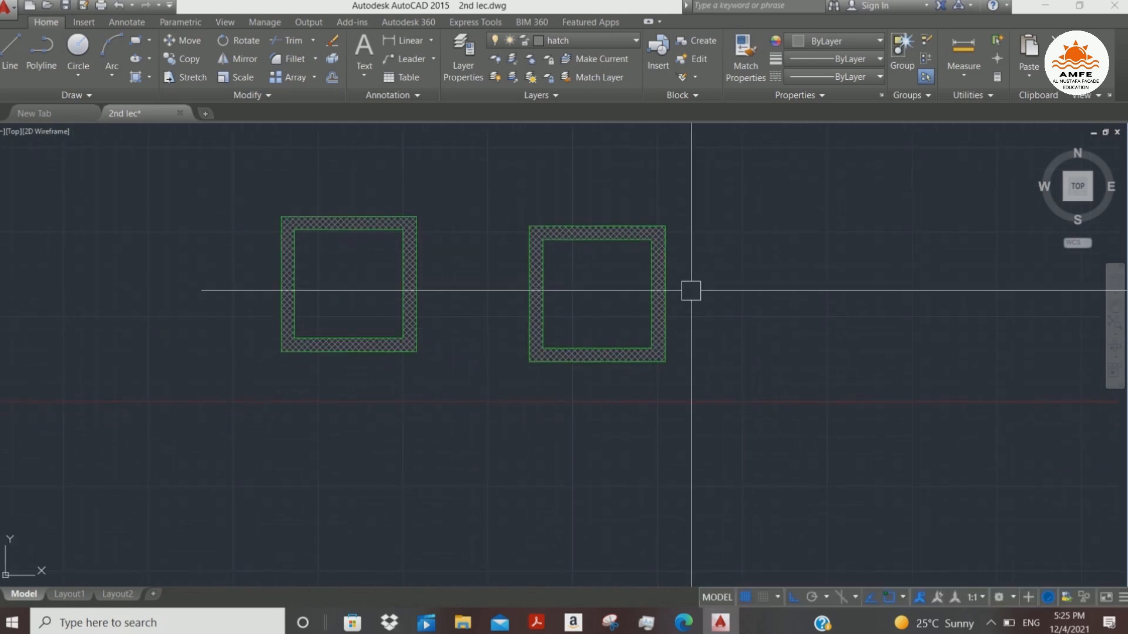
text(re)
key(Return)
middle_drag(771, 298, 504, 312)
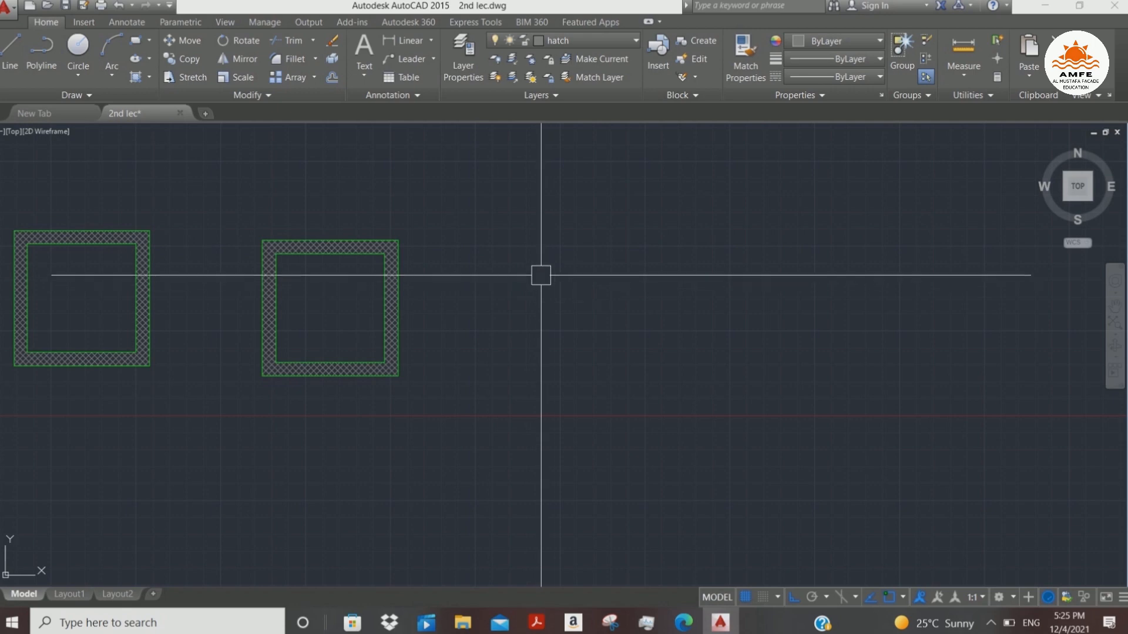
text(d)
key(Return)
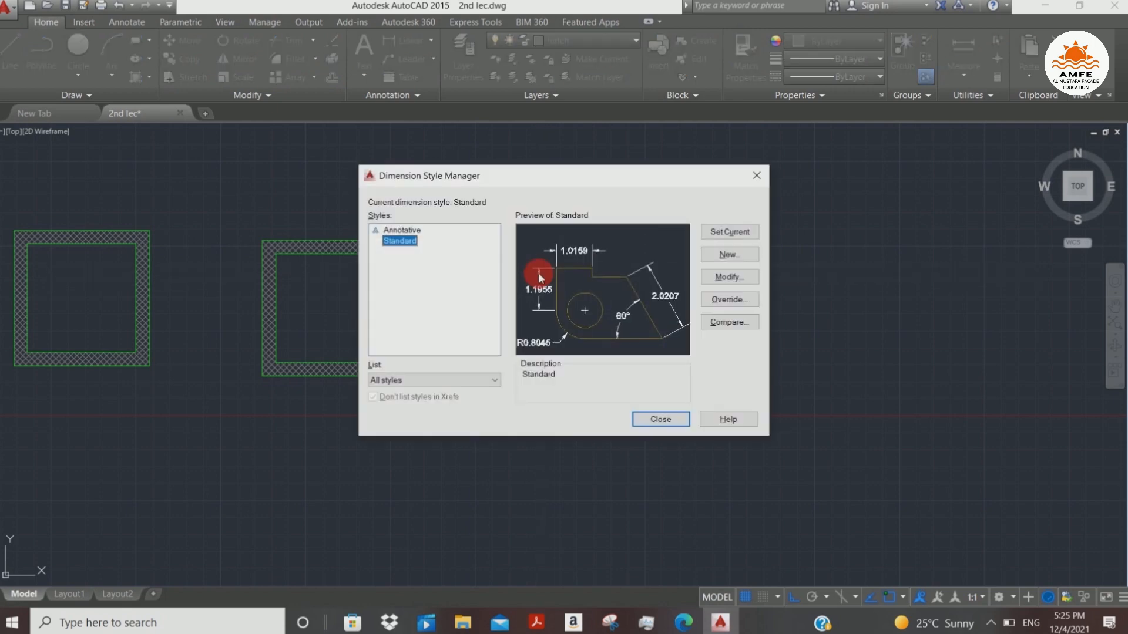
key(Escape)
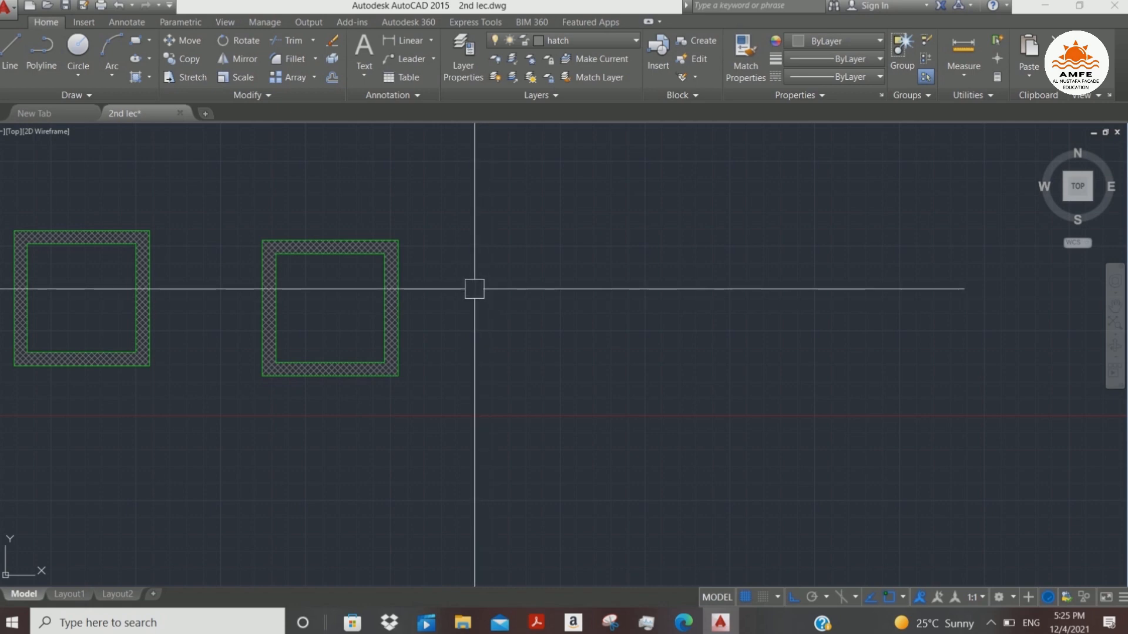
text(dt)
key(Return)
click(541, 306)
scroll(564, 307, up, 2)
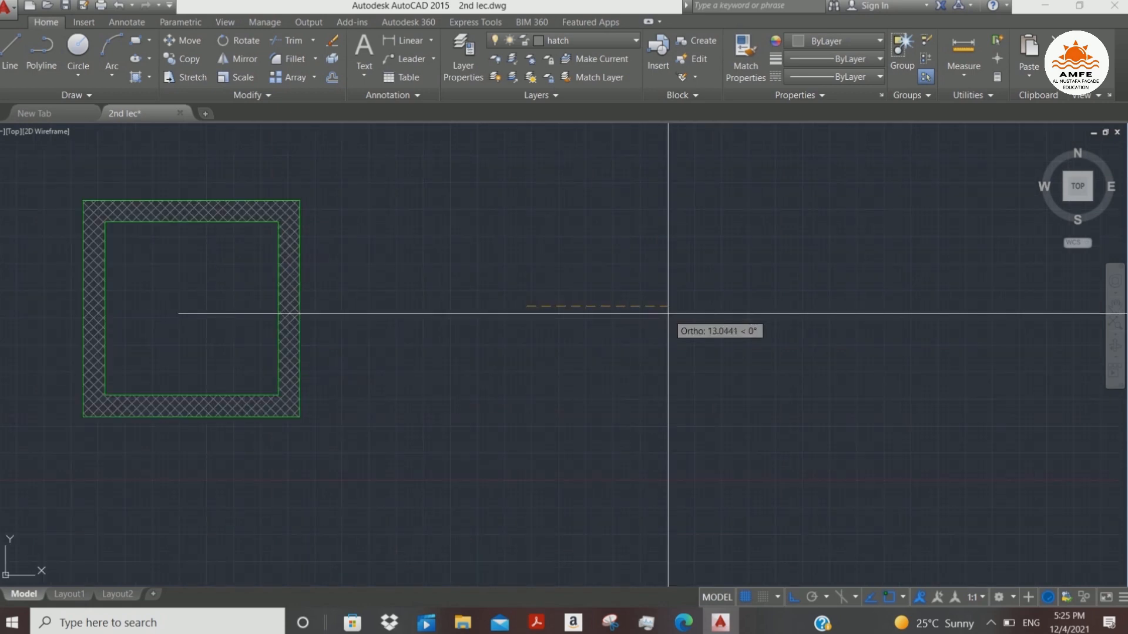
key(Escape)
scroll(650, 307, down, 3)
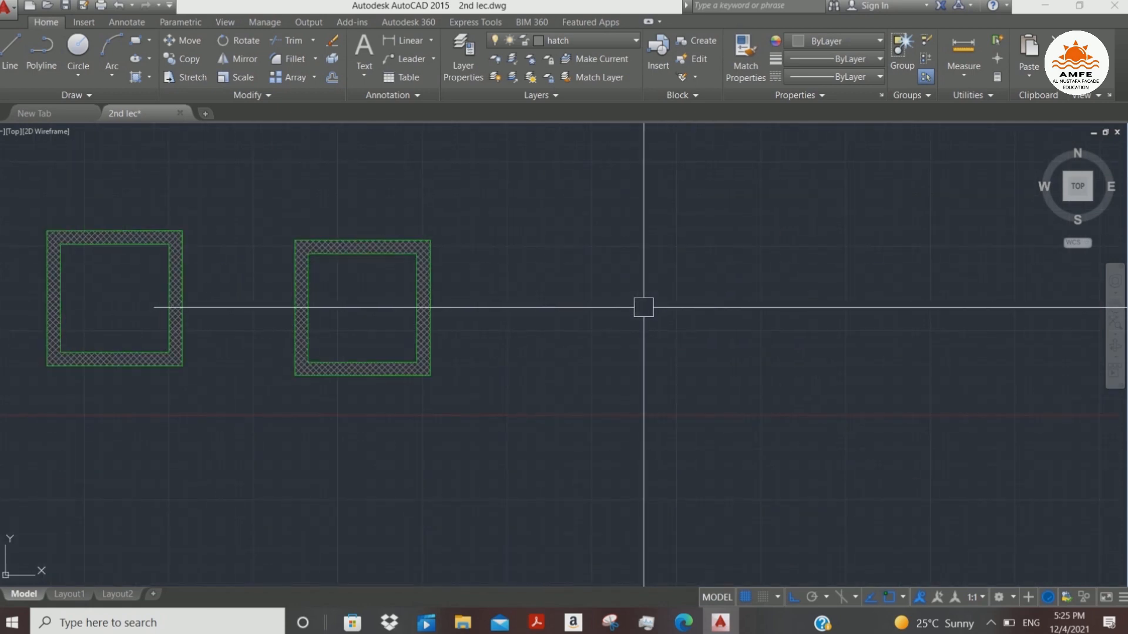
- Create a new text style named "2nd lec"
middle_drag(585, 318, 643, 319)
scroll(565, 319, down, 2)
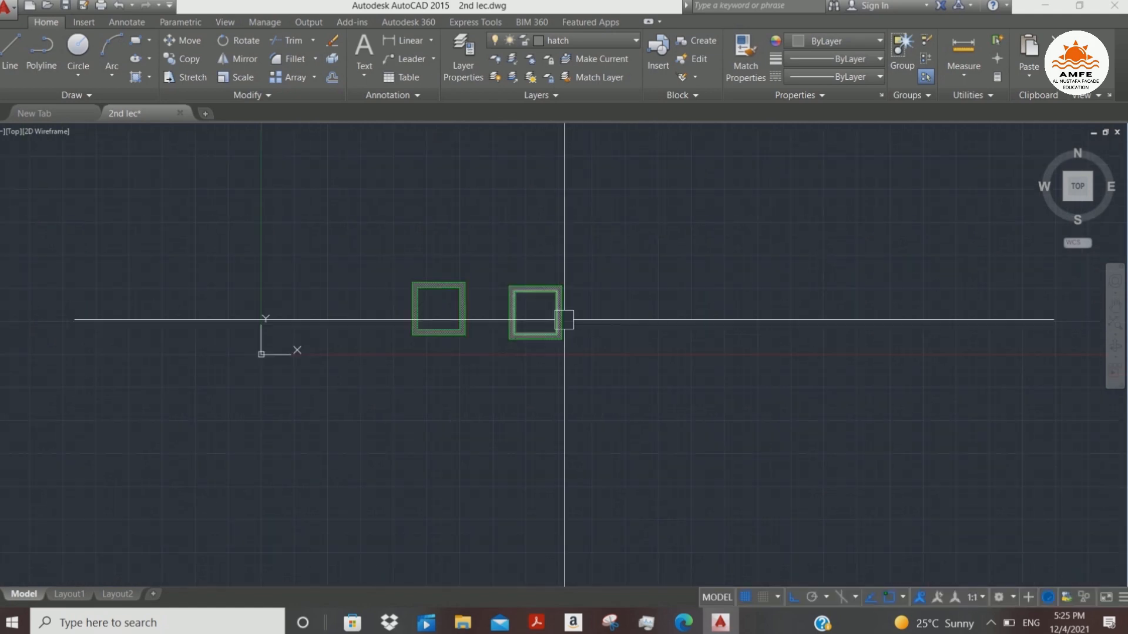
scroll(584, 320, down, 3)
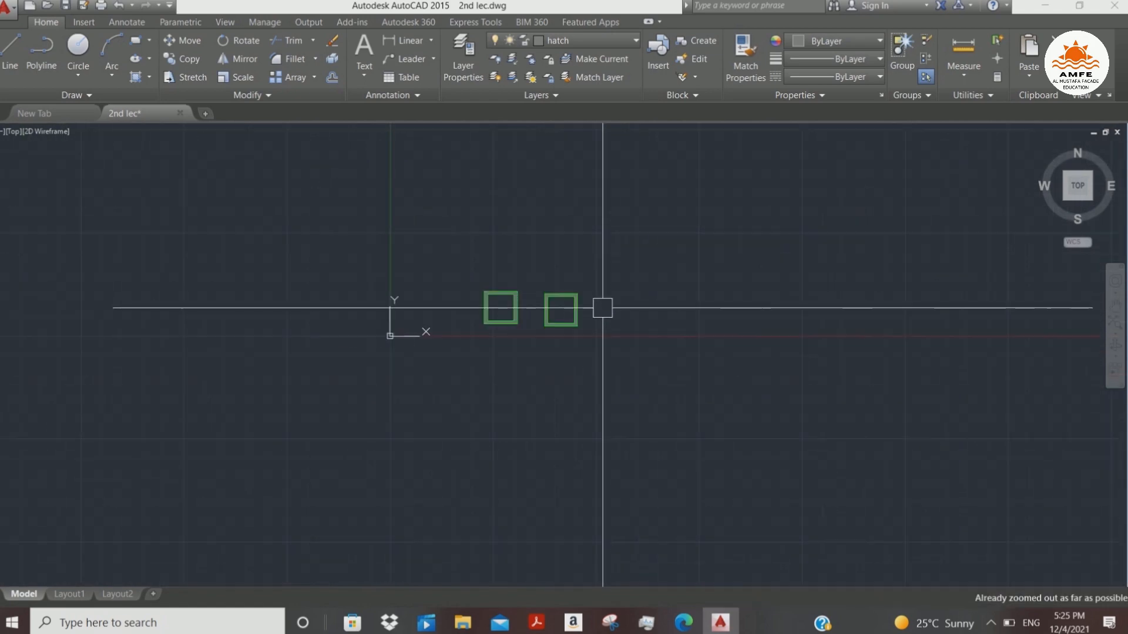
scroll(607, 309, up, 6)
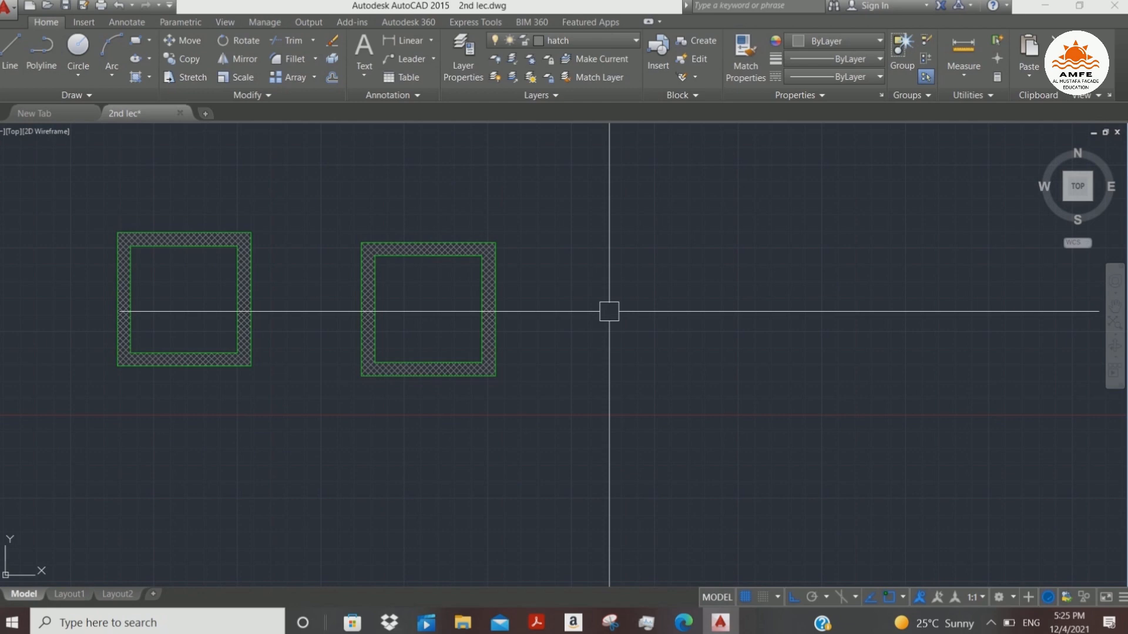
text(l)
key(Return)
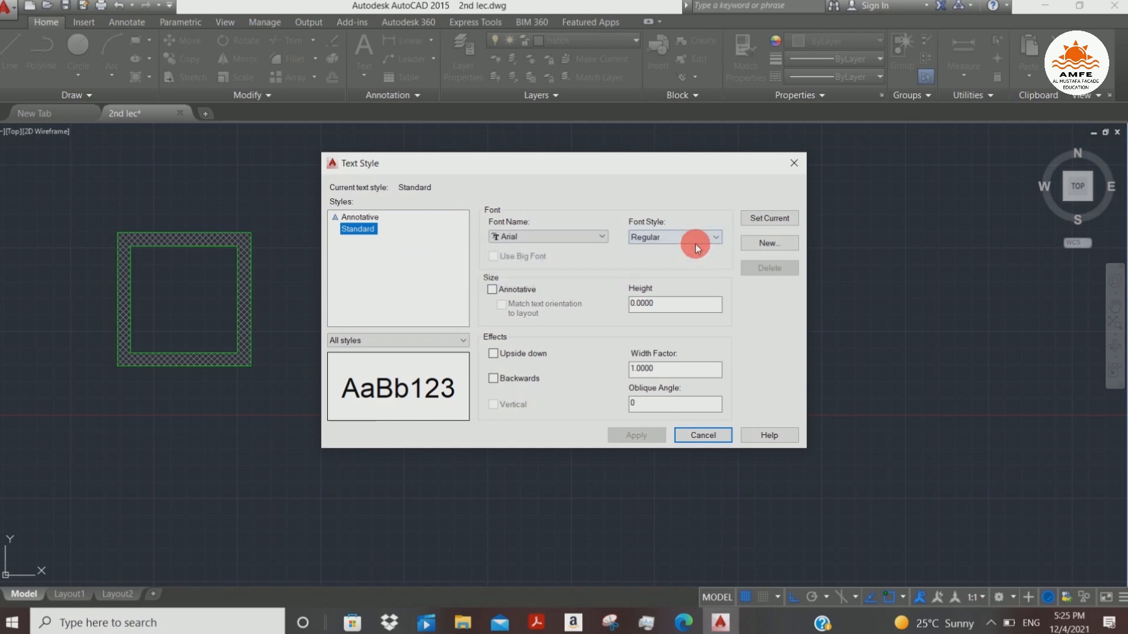
click(780, 246)
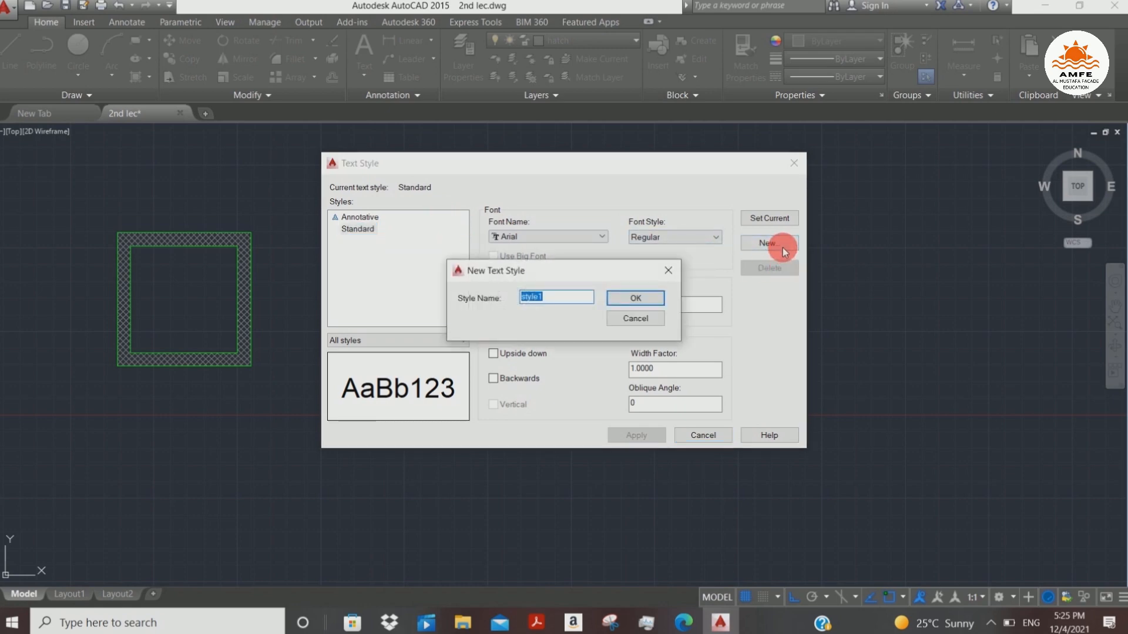
text(2nd)
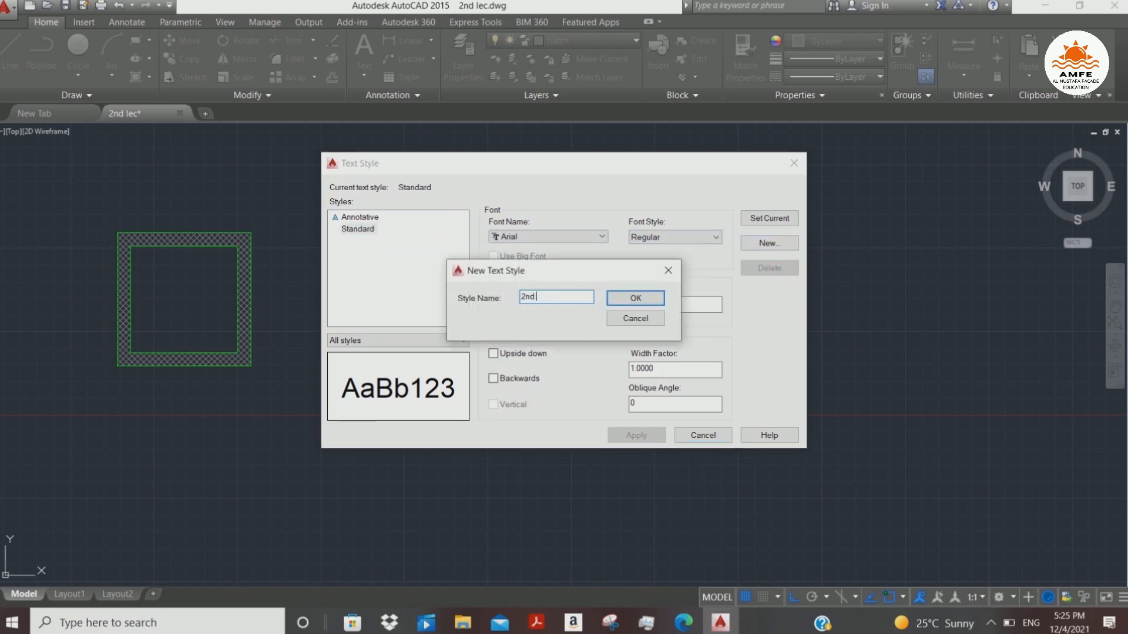
text( lec)
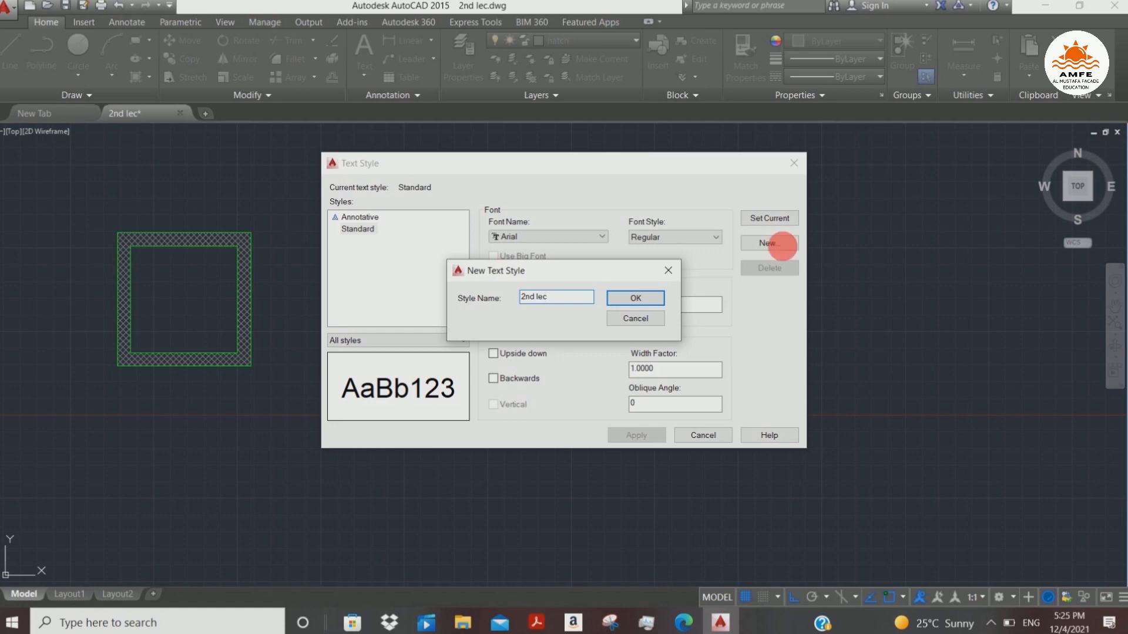
click(653, 301)
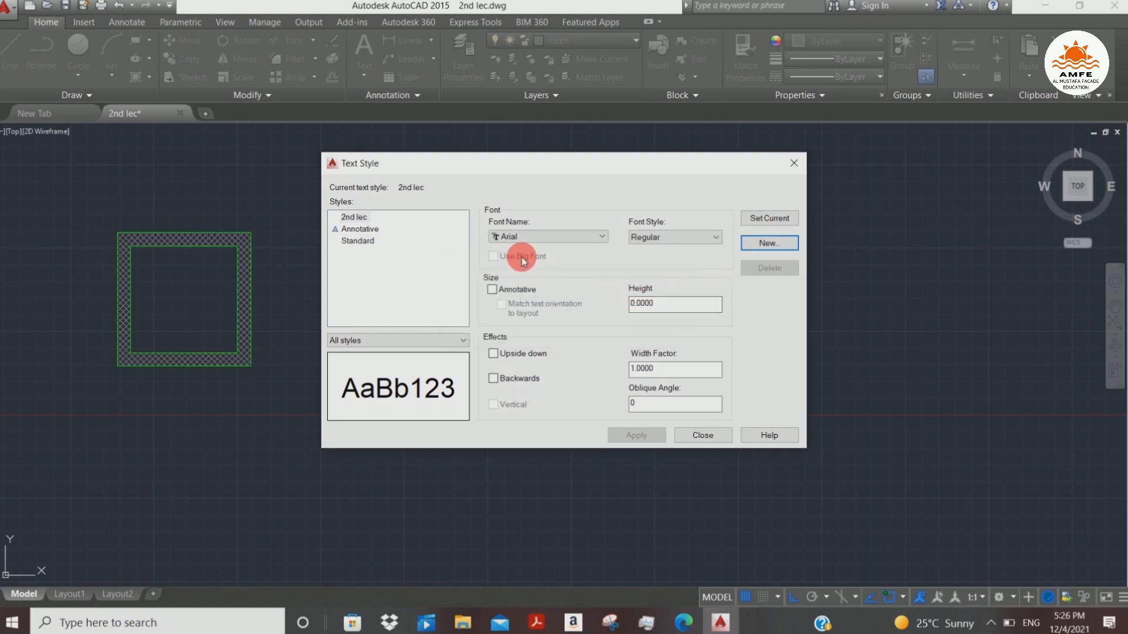
- Set the font of the 2nd lec text style to Times New Roman
click(558, 238)
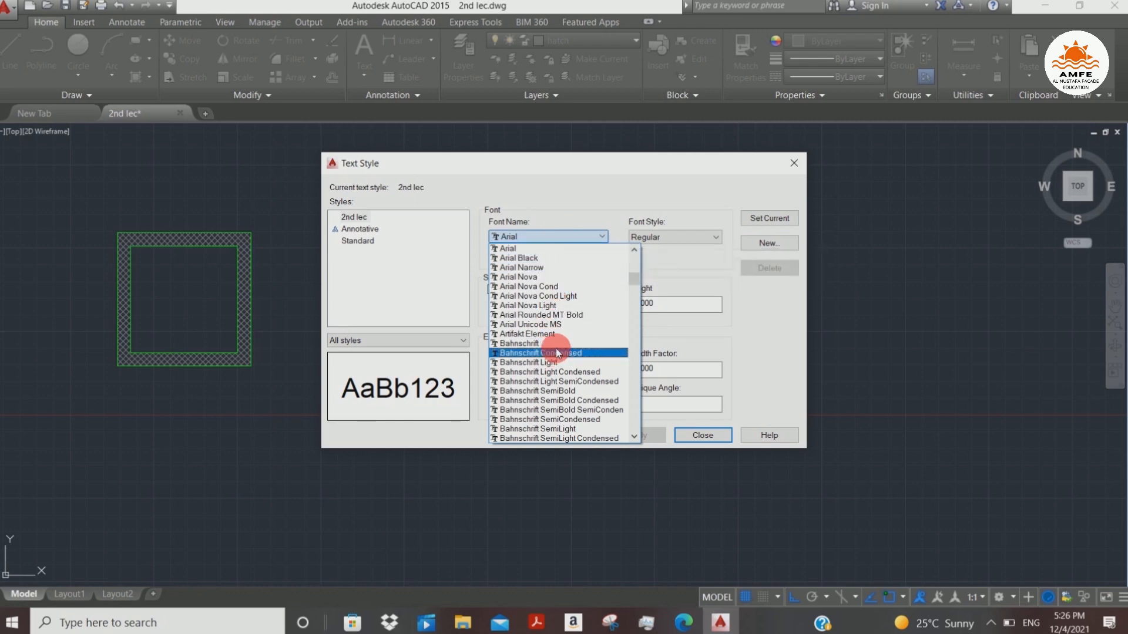
scroll(558, 352, down, 1)
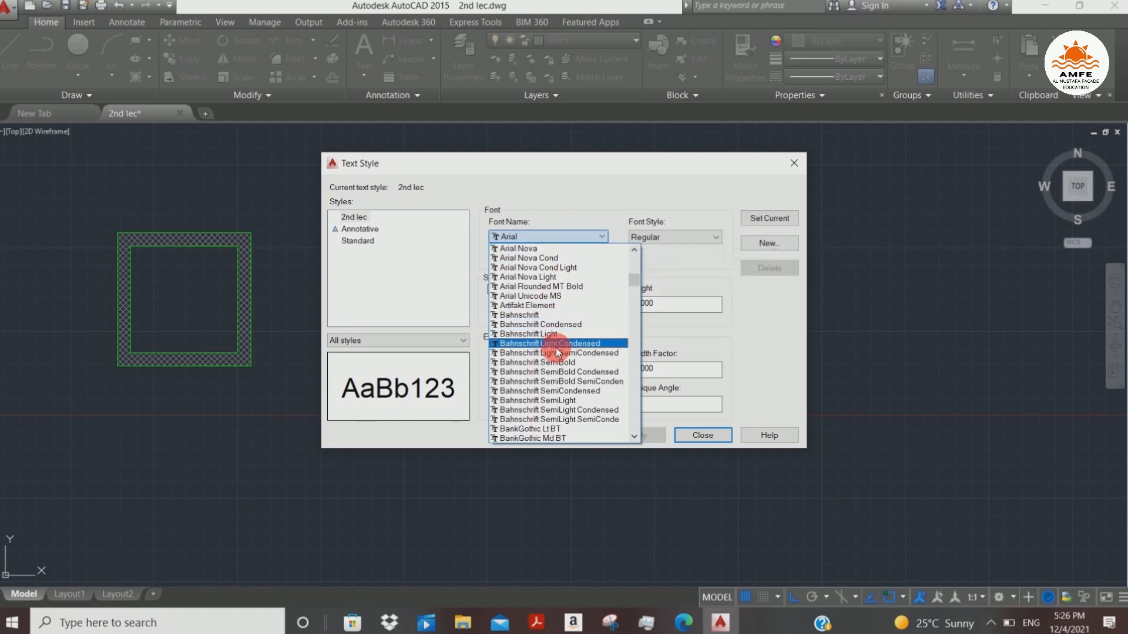
key(t)
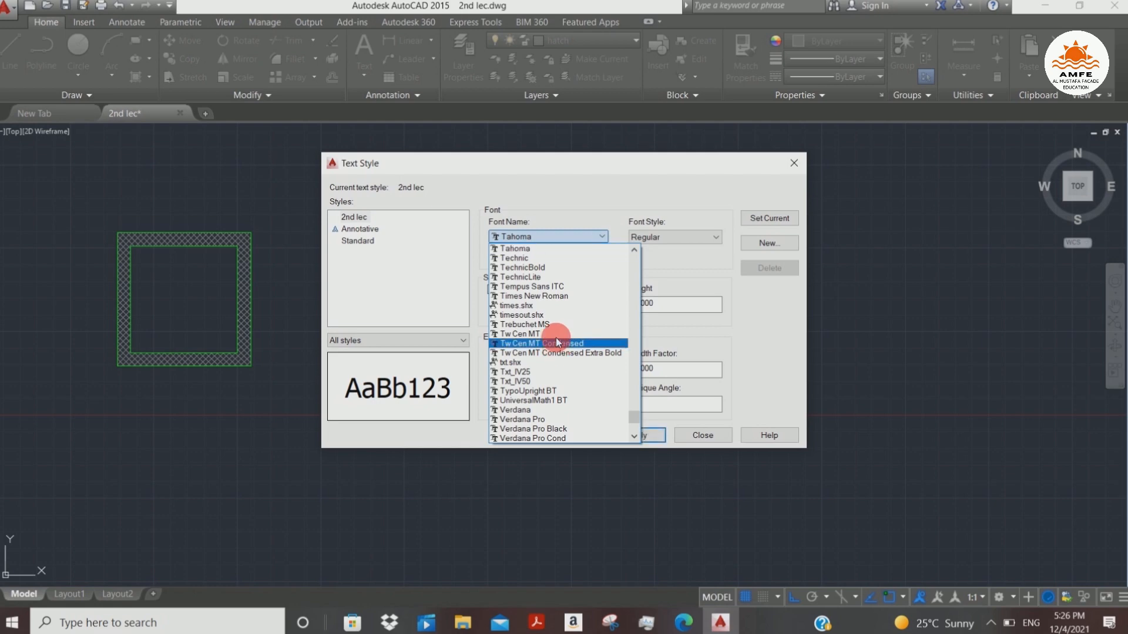
click(558, 296)
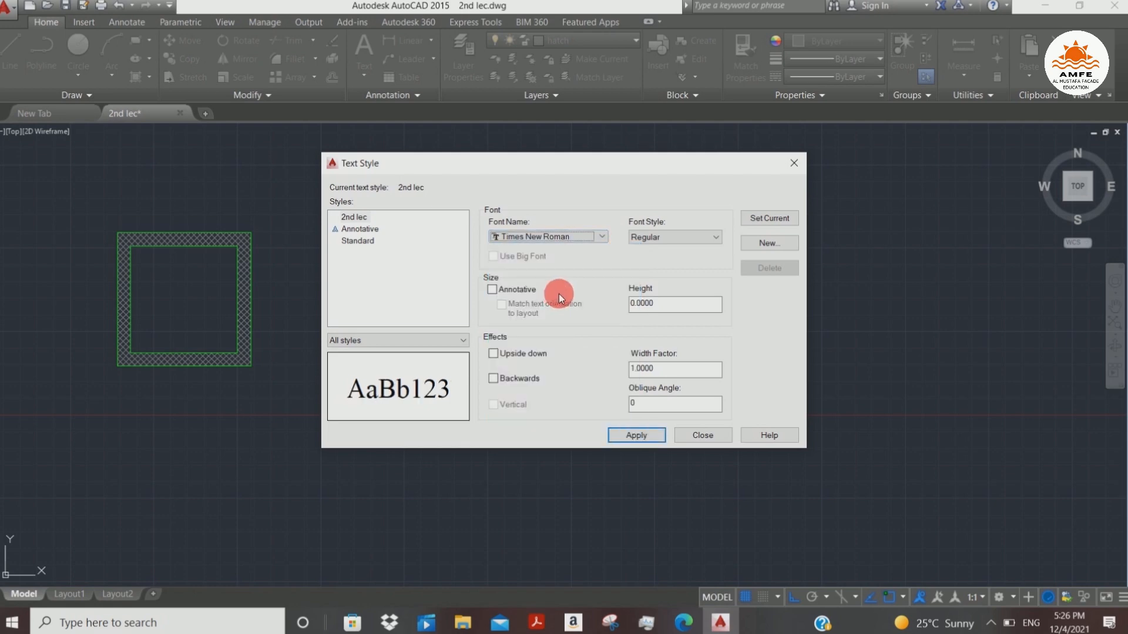
- Try the Bold, Italic, Bold Italic and Regular font styles on the 2nd lec text style
click(673, 238)
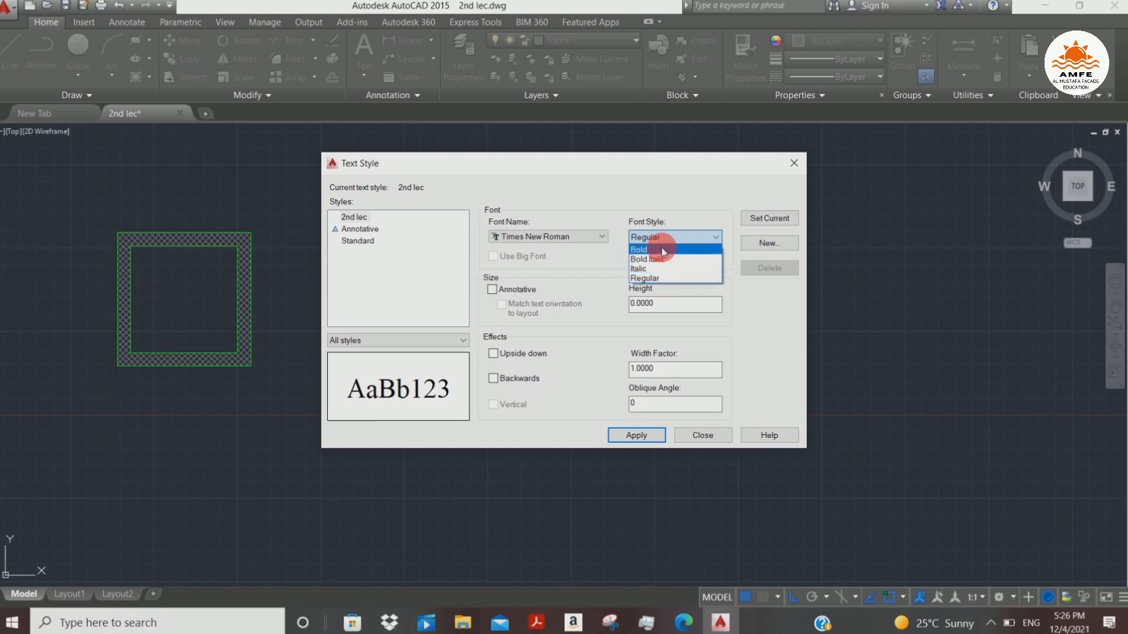
click(657, 249)
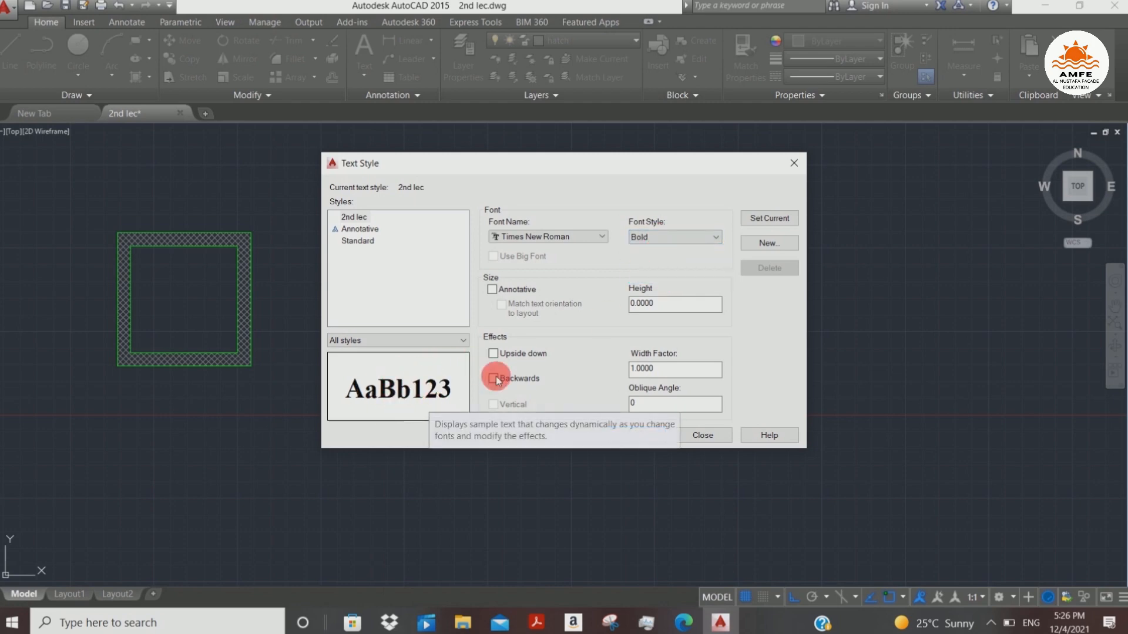
click(666, 238)
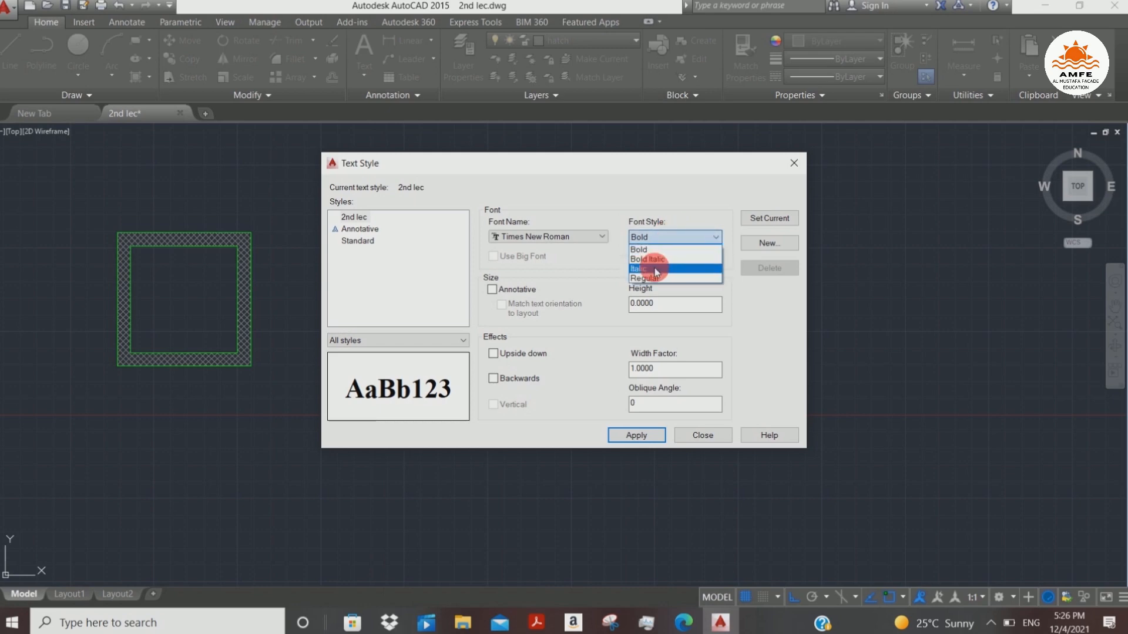
click(657, 269)
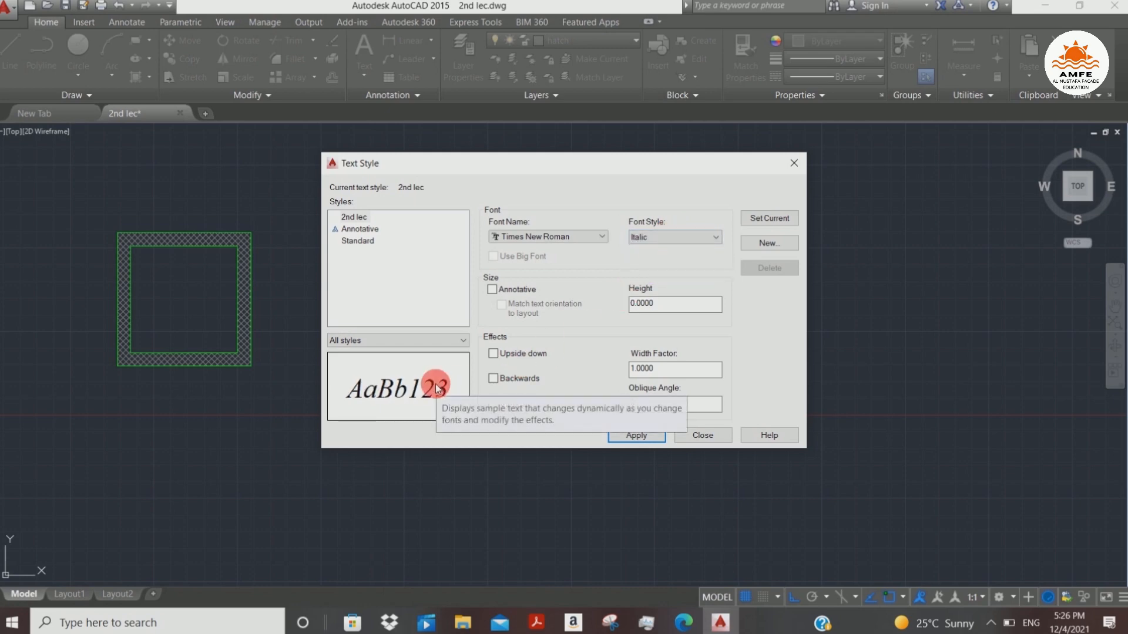
click(716, 237)
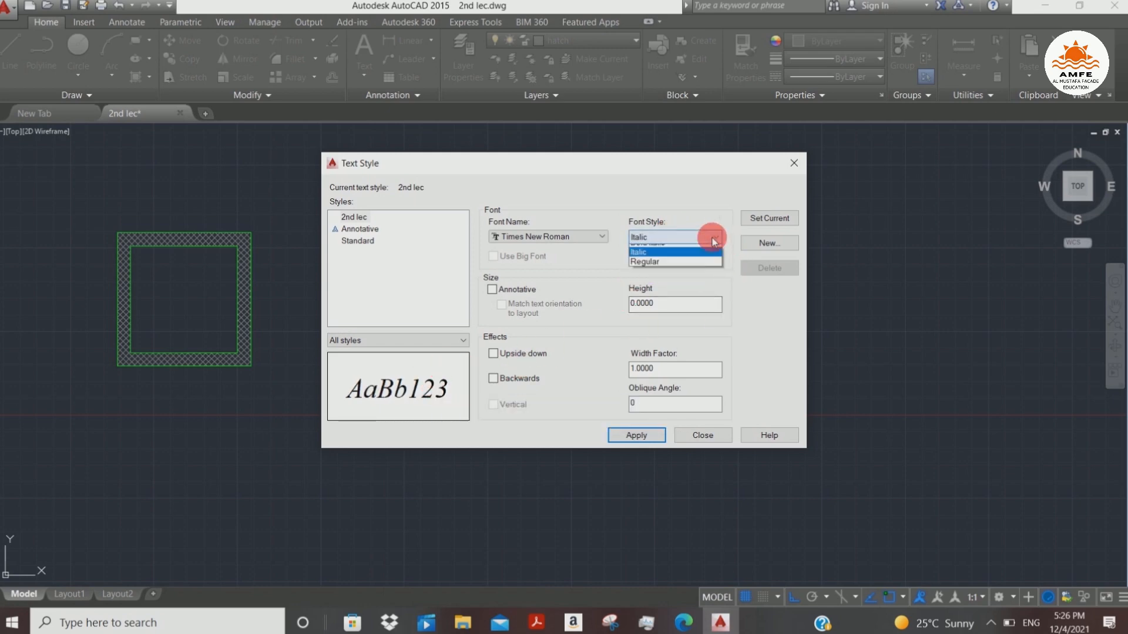
click(683, 256)
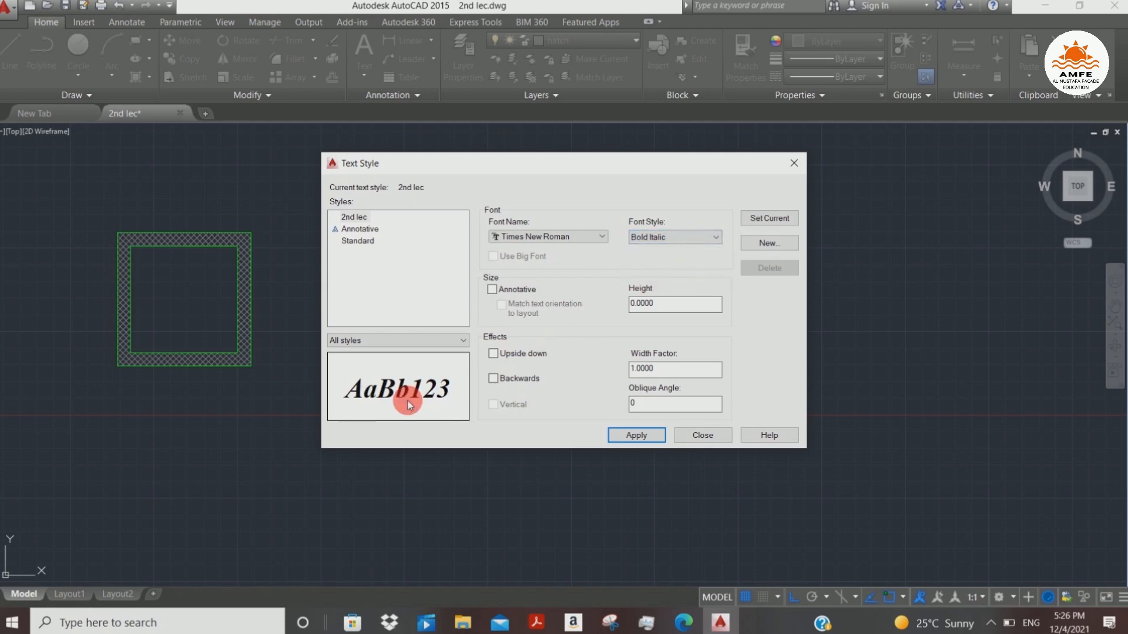
click(686, 239)
click(674, 275)
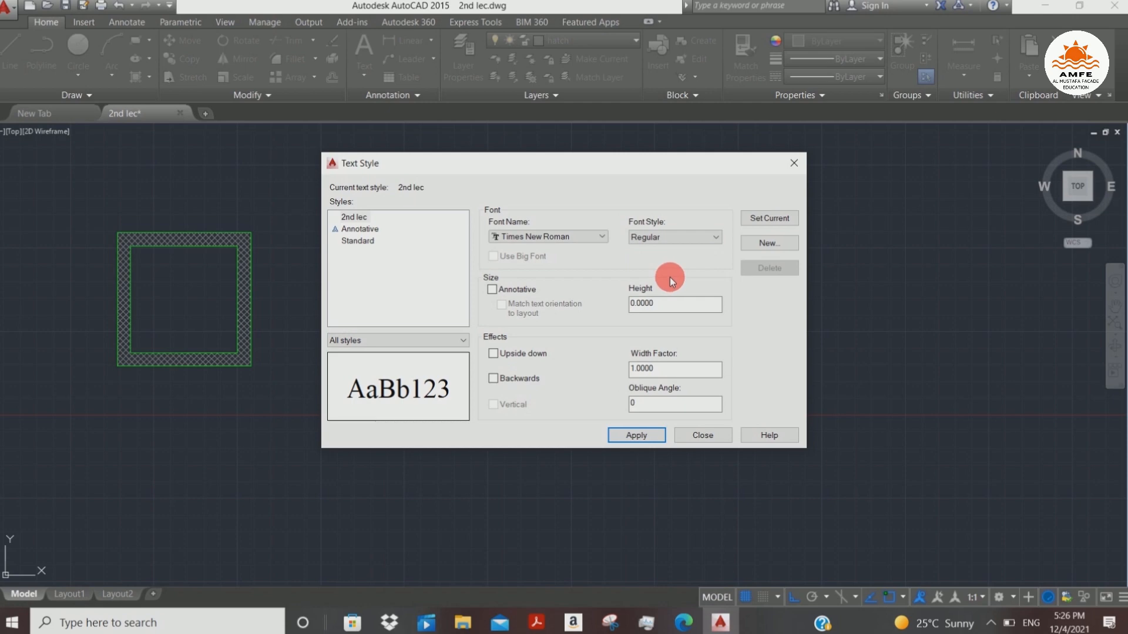
- Set the 2nd lec text style's font style to Italic and its text height to 5
click(671, 239)
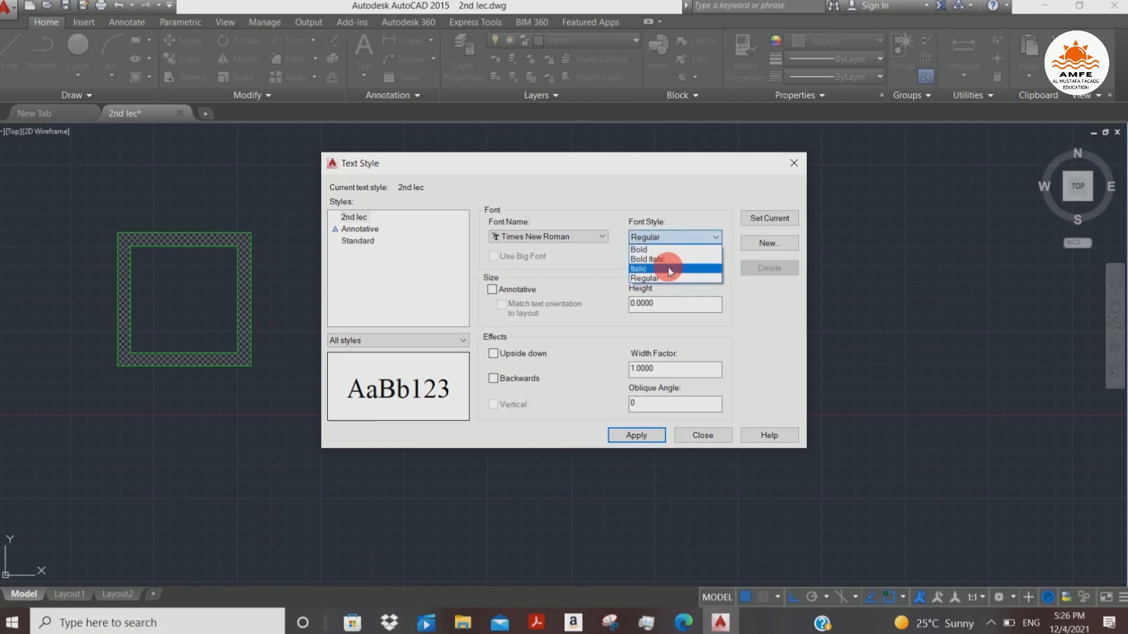
click(668, 268)
double_click(668, 307)
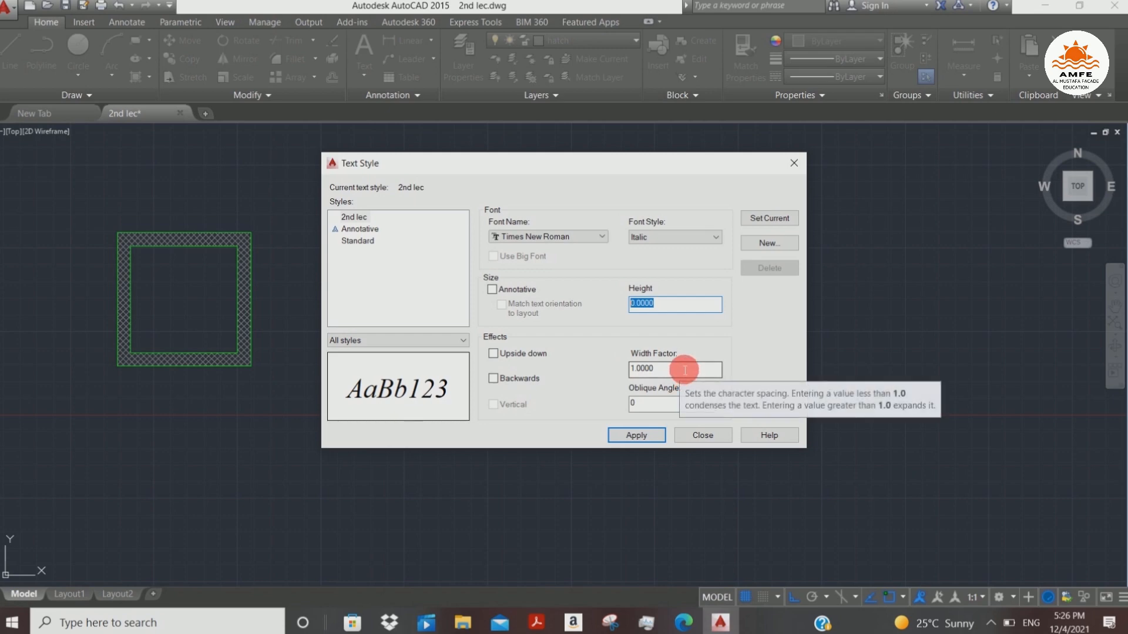
text(5)
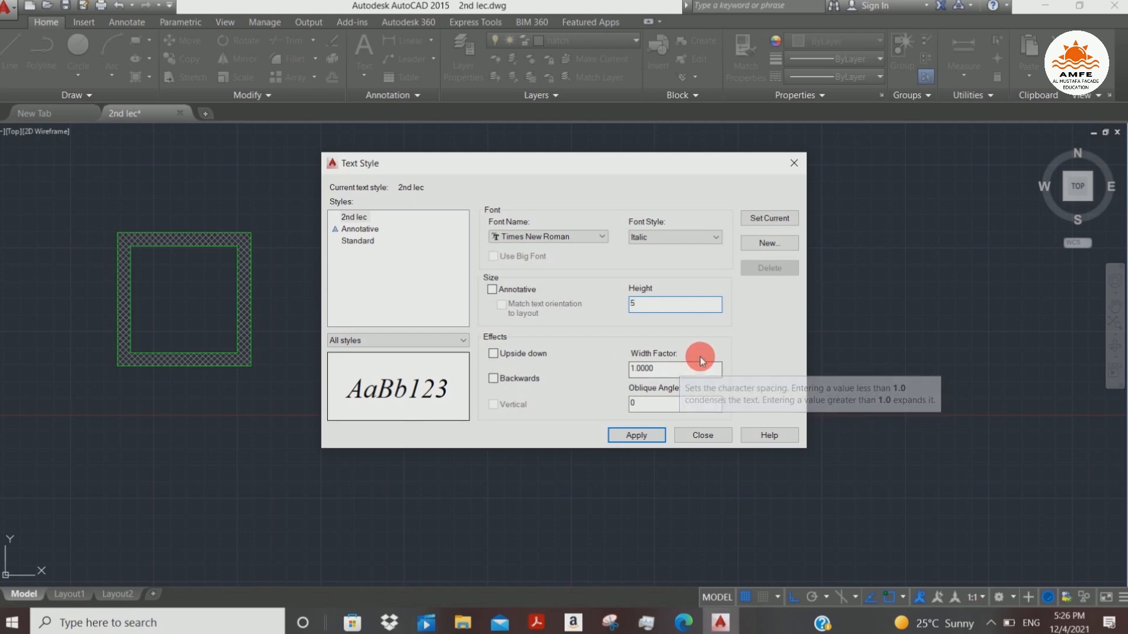
- Make 2nd lec the current text style, saving its changes, and finish the text style setup
click(775, 218)
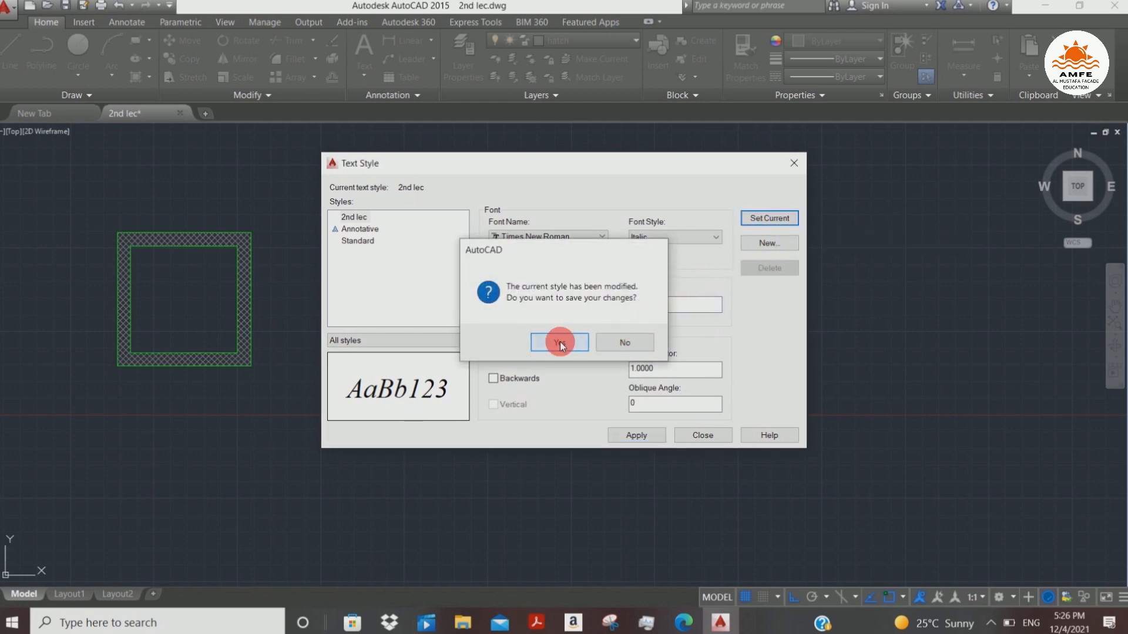
click(562, 341)
click(692, 436)
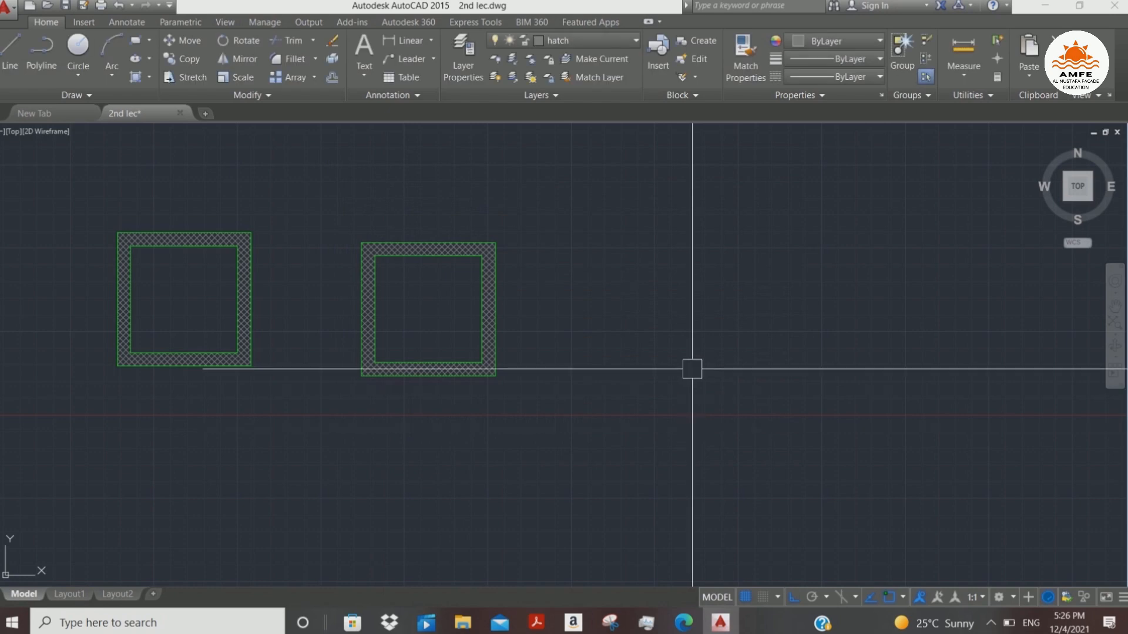
- Place a single-line text reading "Aluminium Box", rotated 90 degrees, beside the second tube section
click(696, 367)
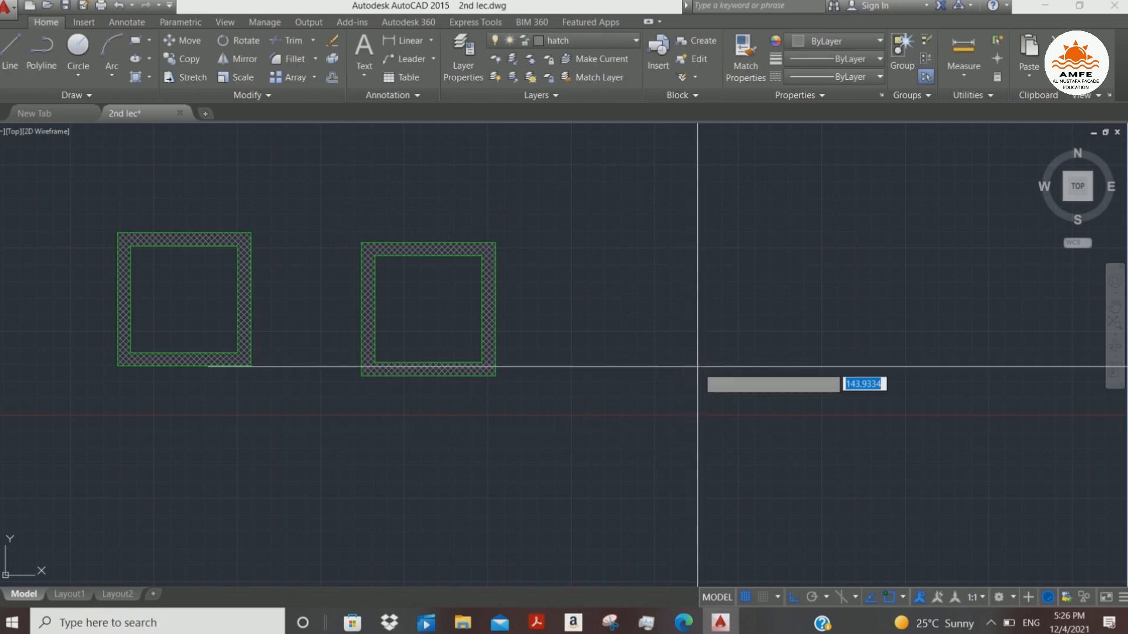
click(614, 301)
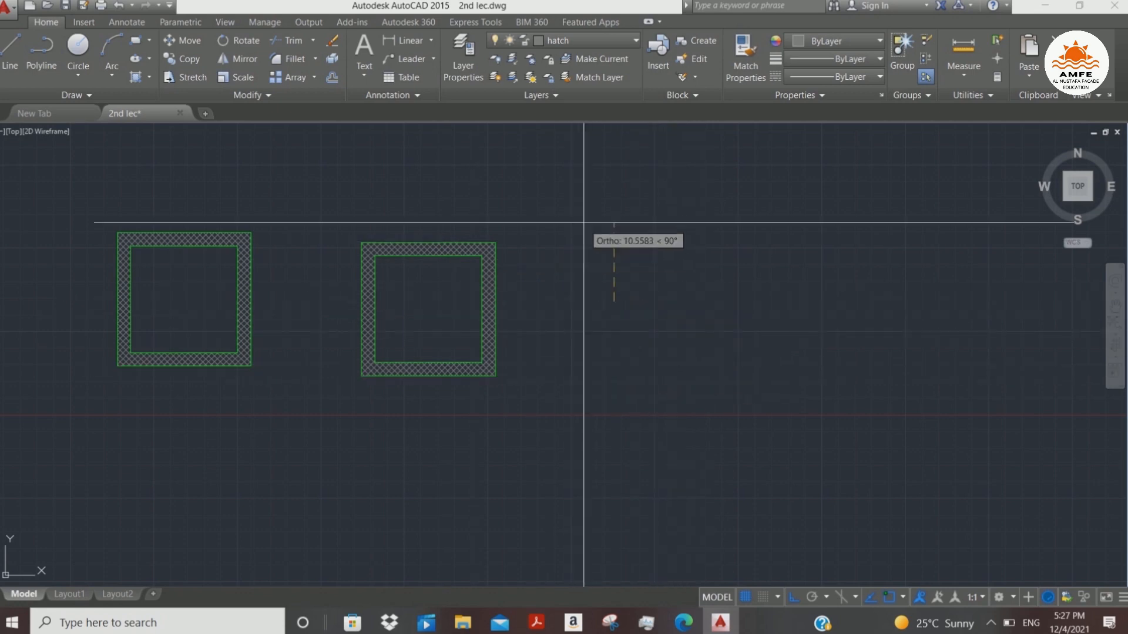
click(625, 181)
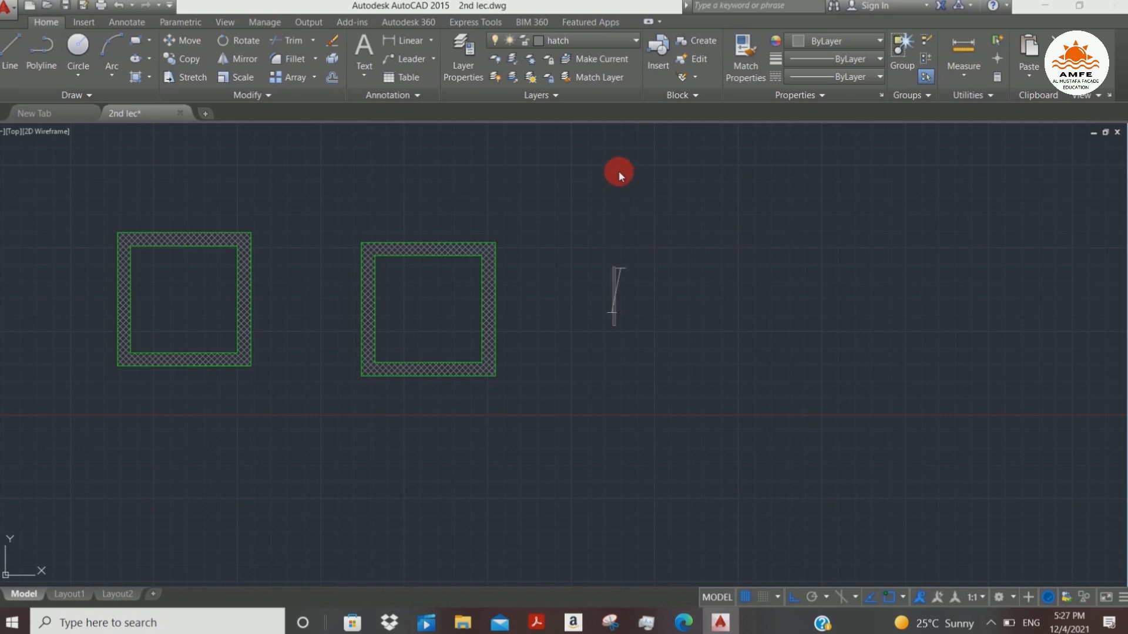
text(Alumin)
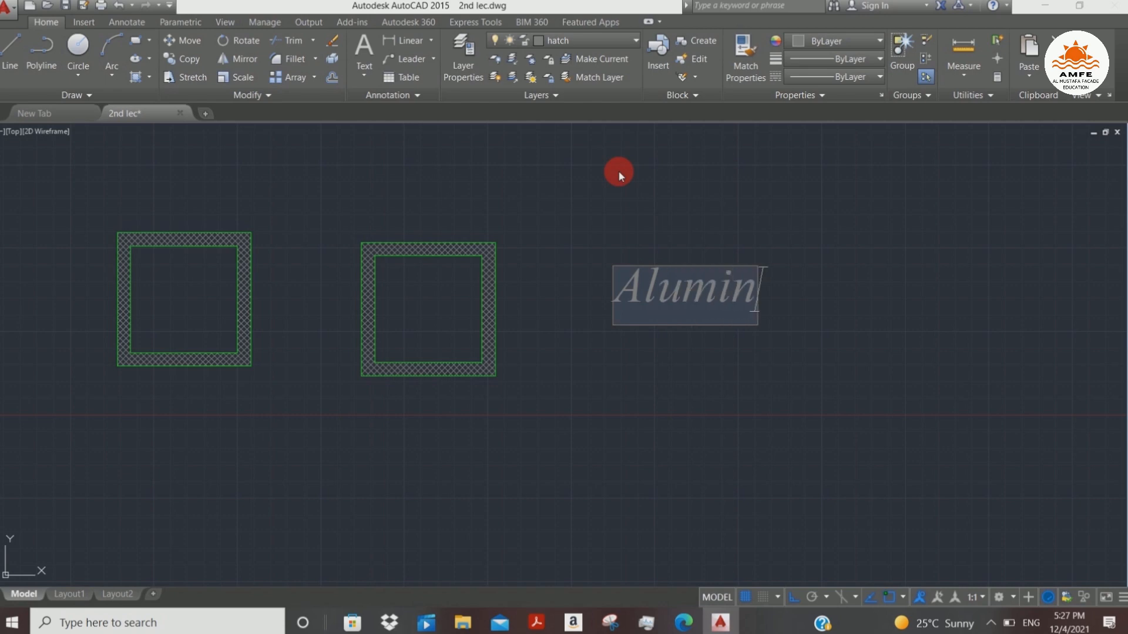
text(ium )
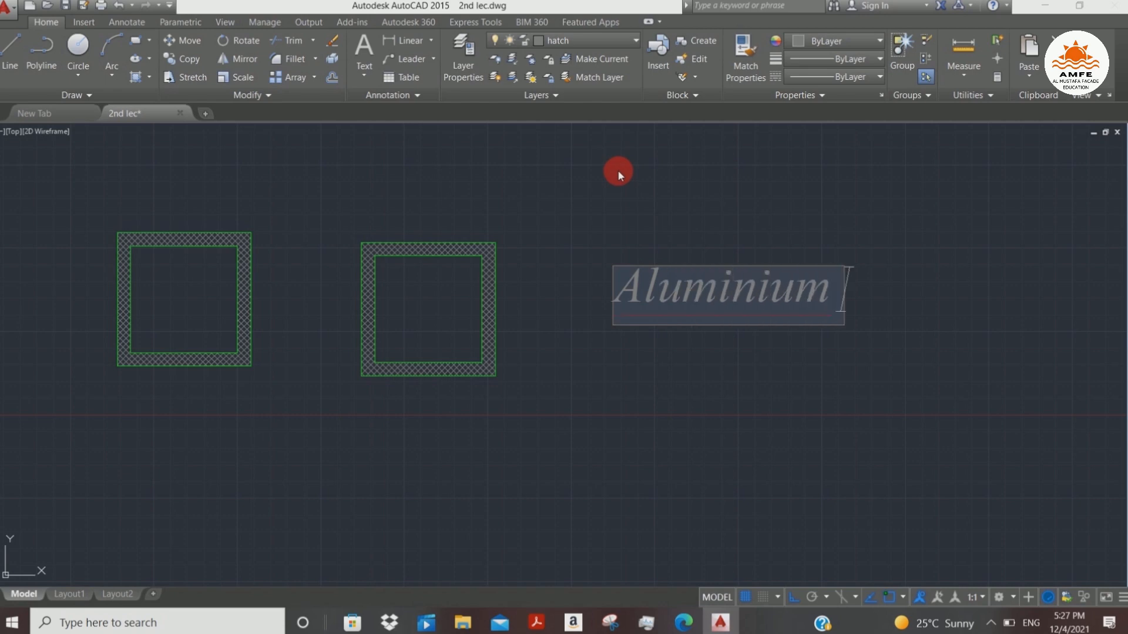
text(Box)
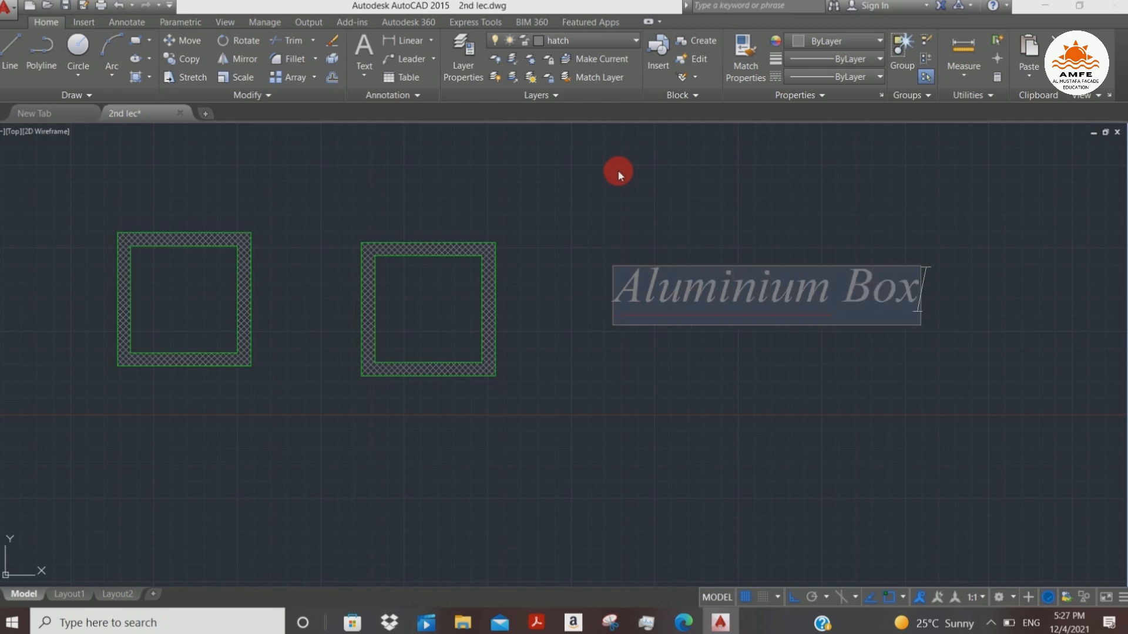
key(Return)
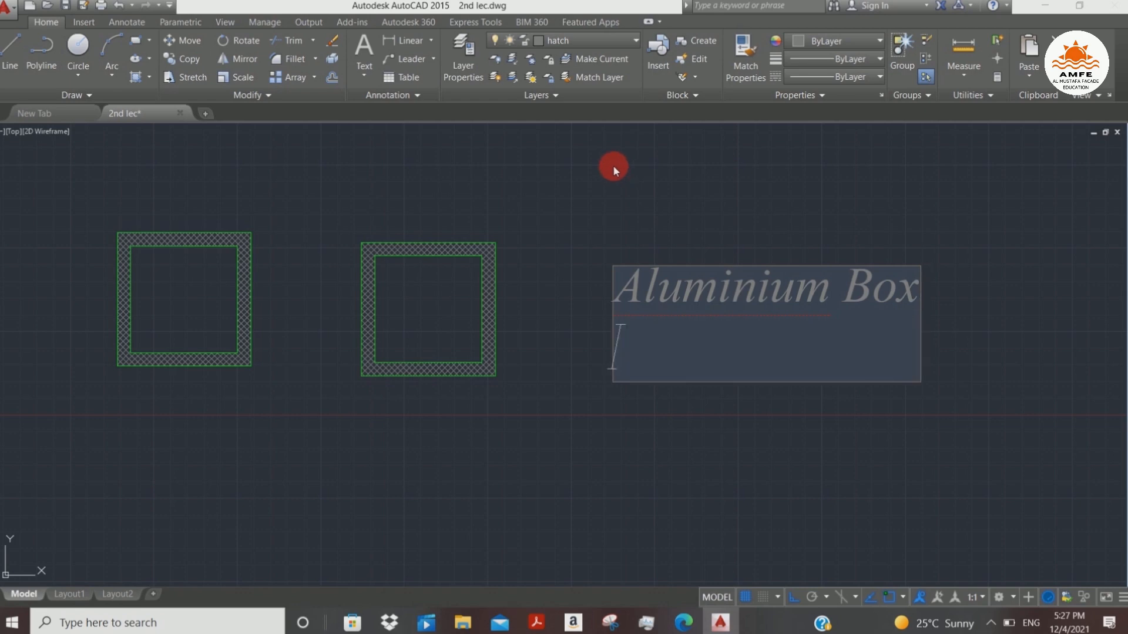
key(BackSpace)
click(942, 416)
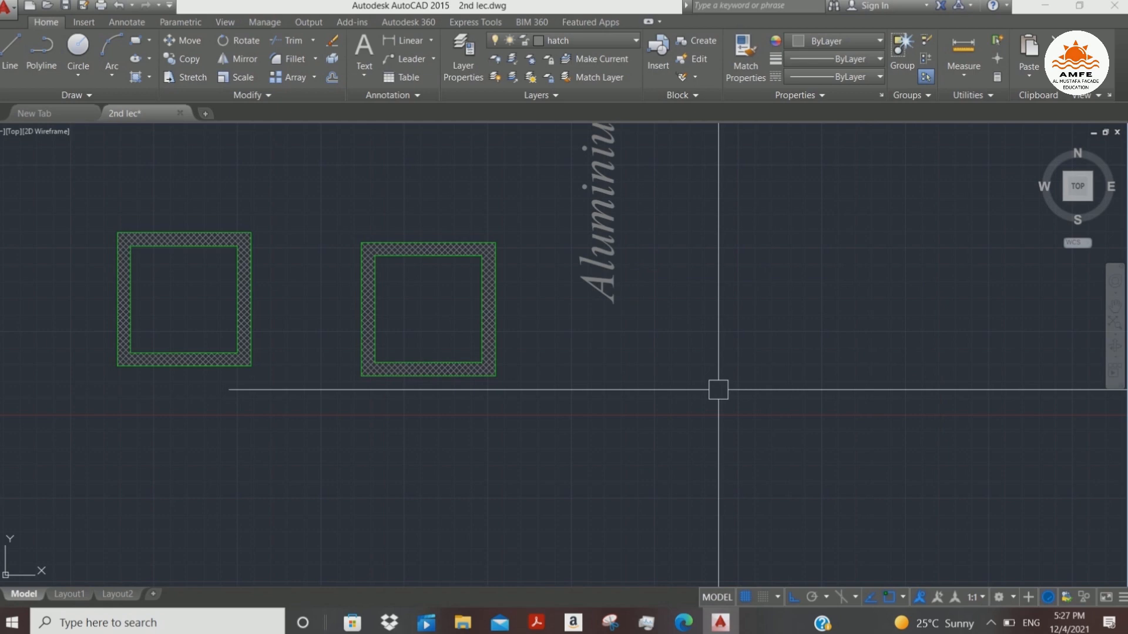
- Add a second single-line text reading "Aluminium Box", horizontal at 0 degrees, beside the vertical label
middle_drag(720, 387, 766, 272)
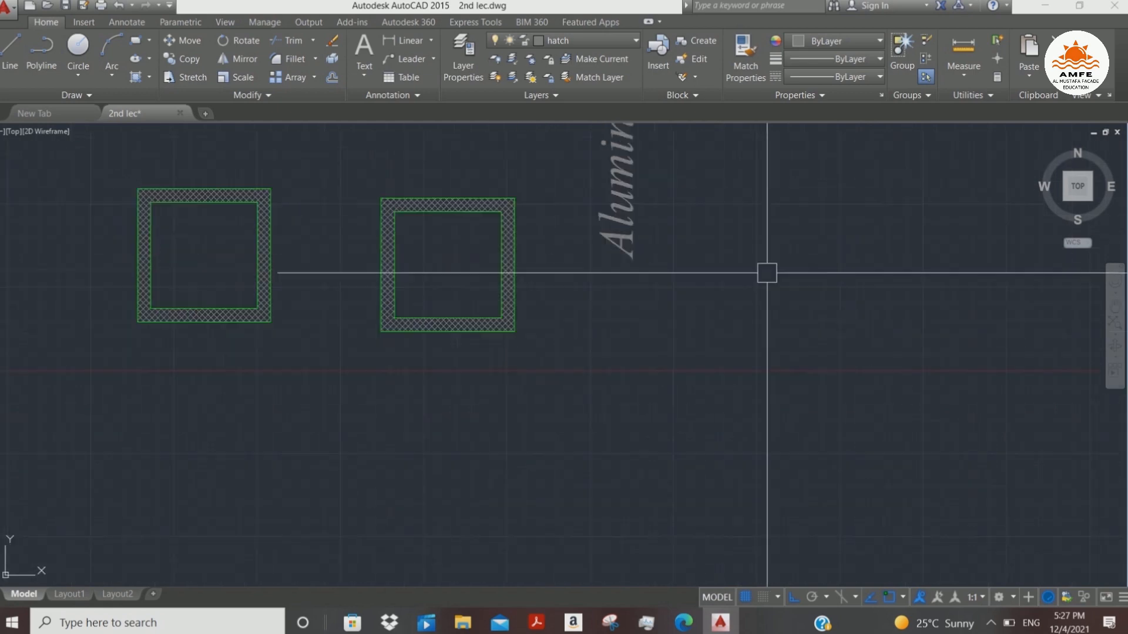
middle_drag(711, 243, 649, 465)
scroll(642, 456, down, 3)
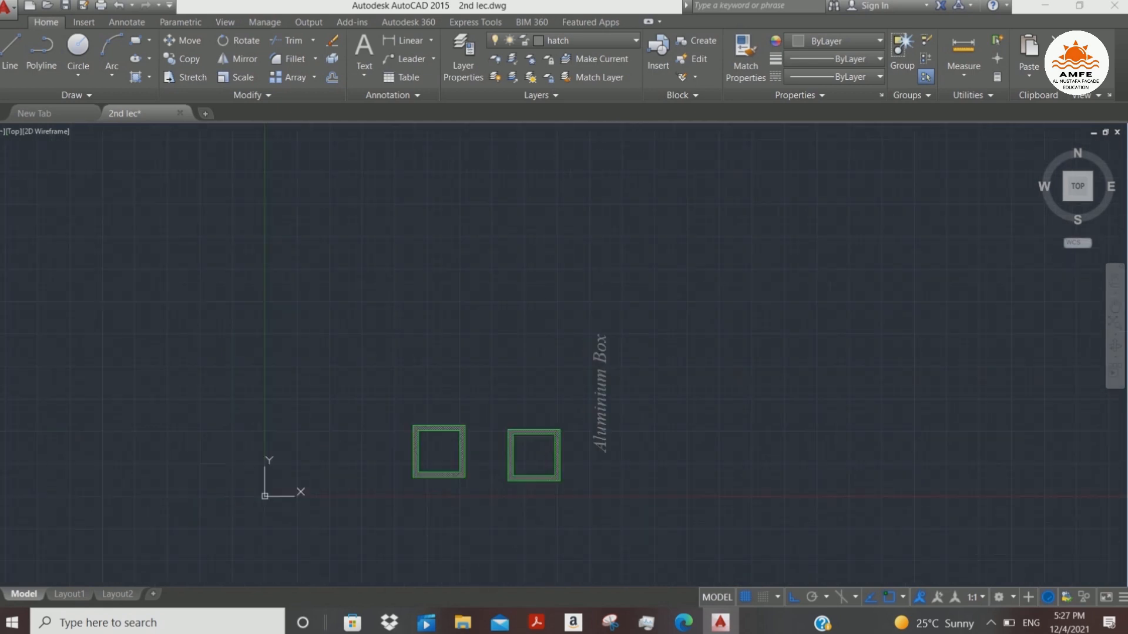
middle_drag(634, 420, 518, 310)
scroll(511, 279, up, 5)
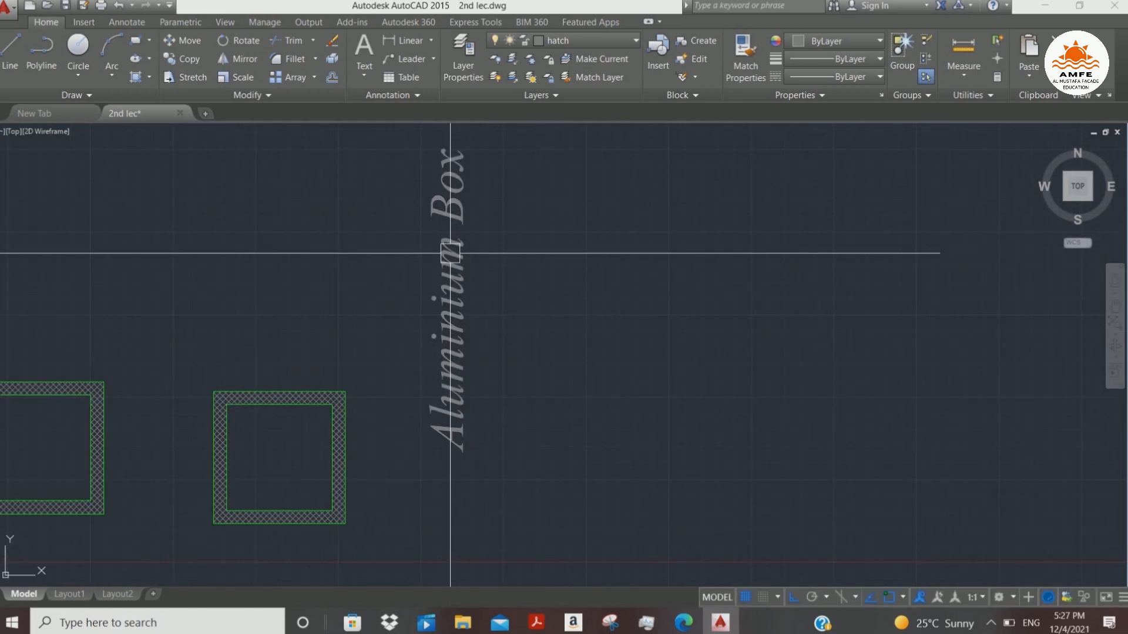
middle_drag(549, 302, 544, 333)
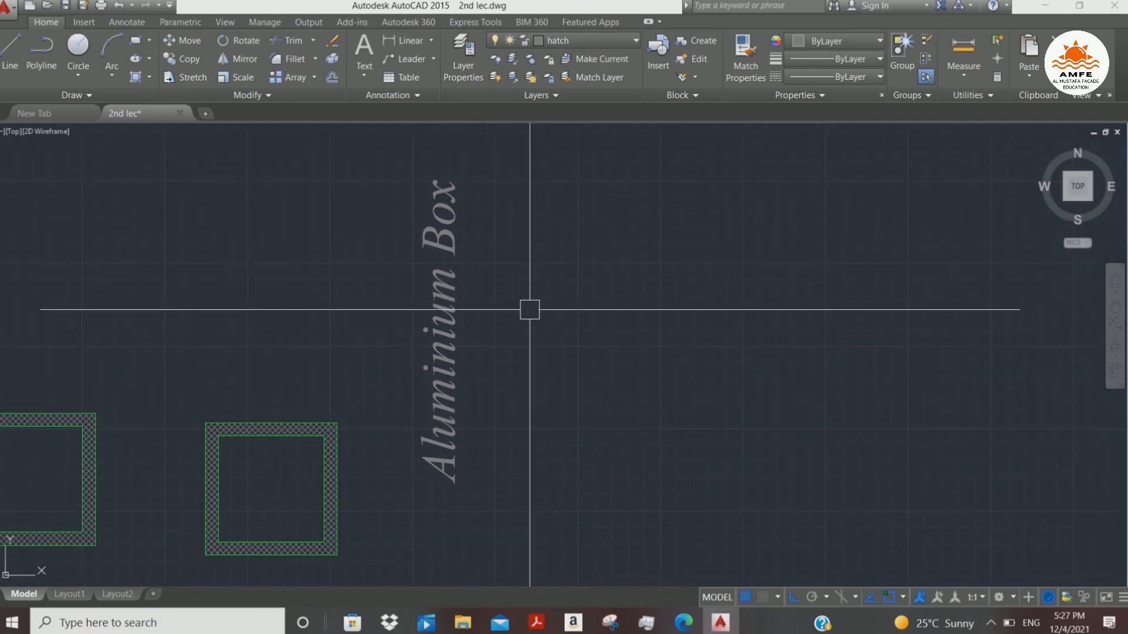
text(text)
key(Return)
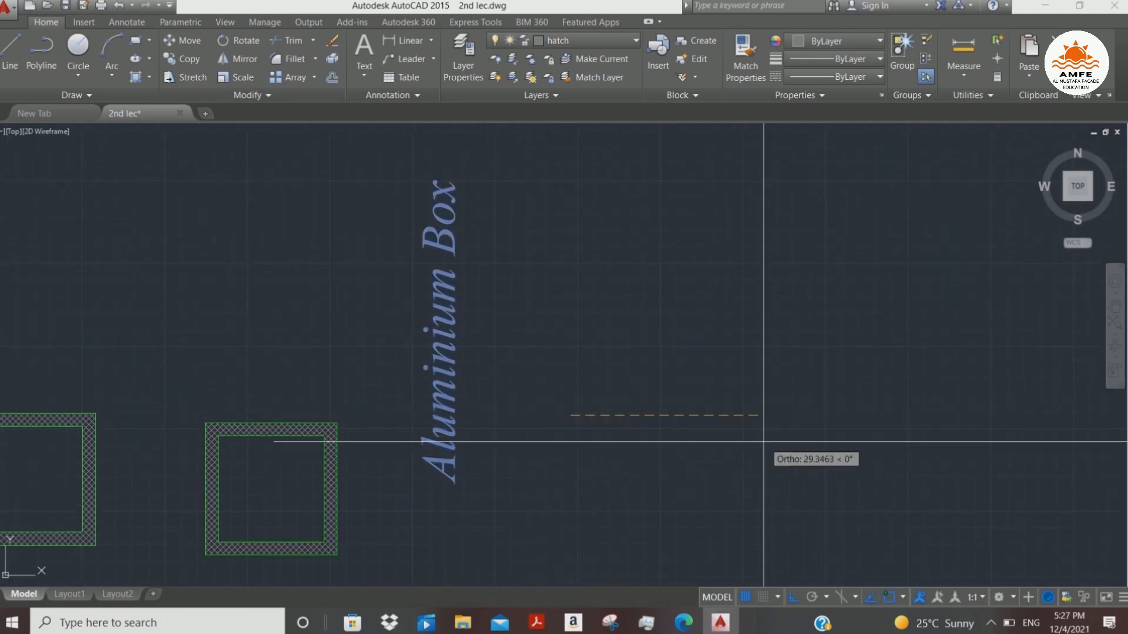
click(786, 421)
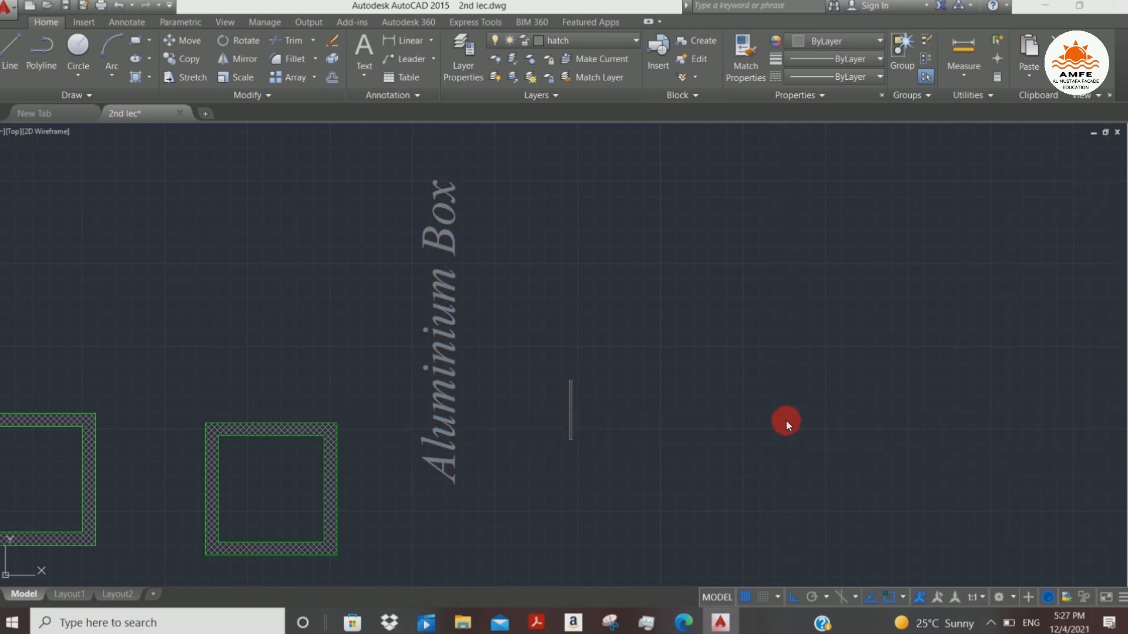
text(Al)
text(lm)
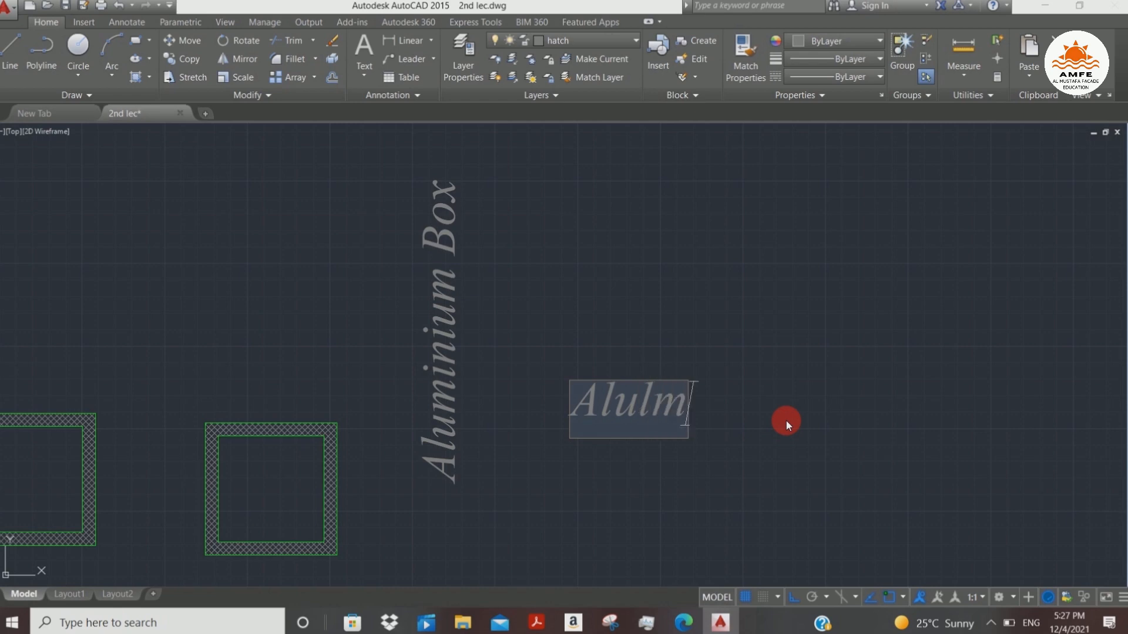
key(BackSpace)
key(BackSpace)
text(mini)
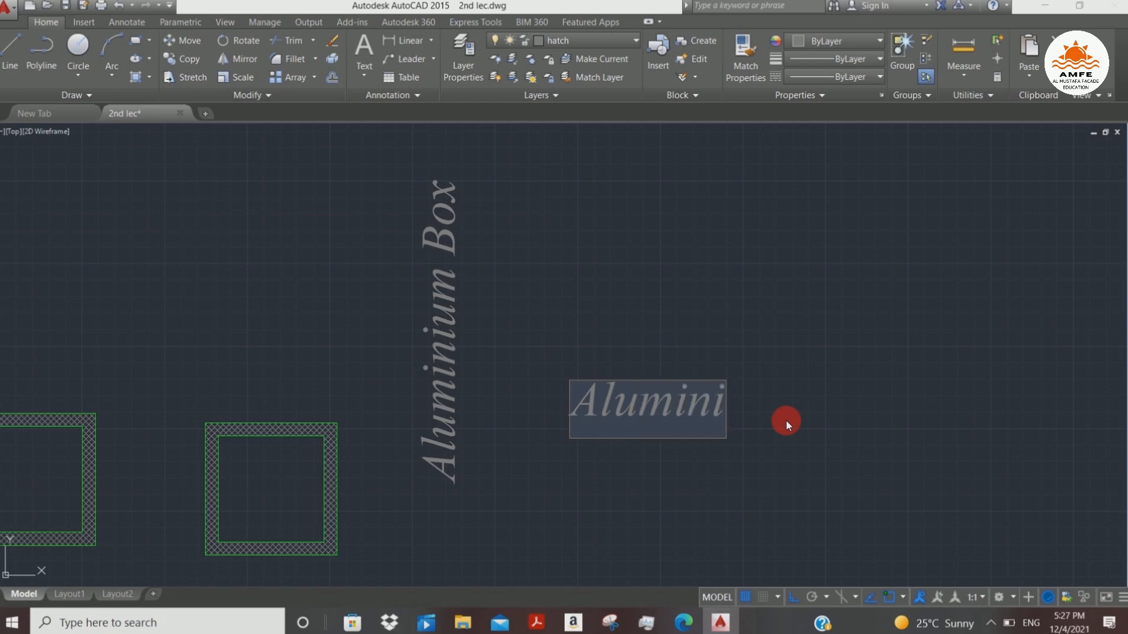
text(um Box)
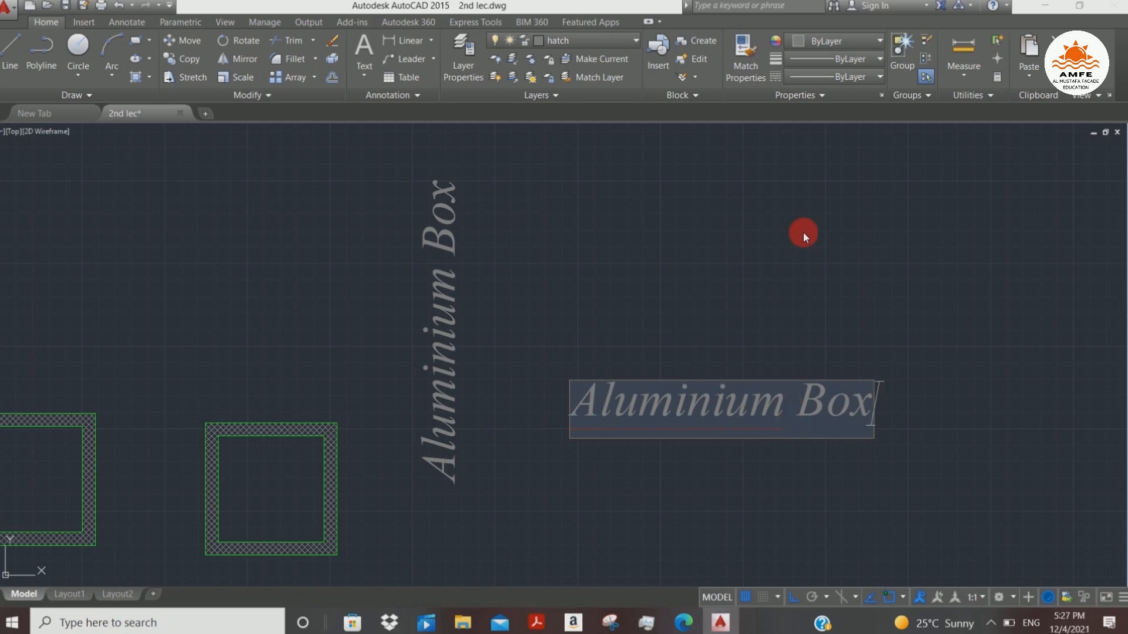
click(820, 175)
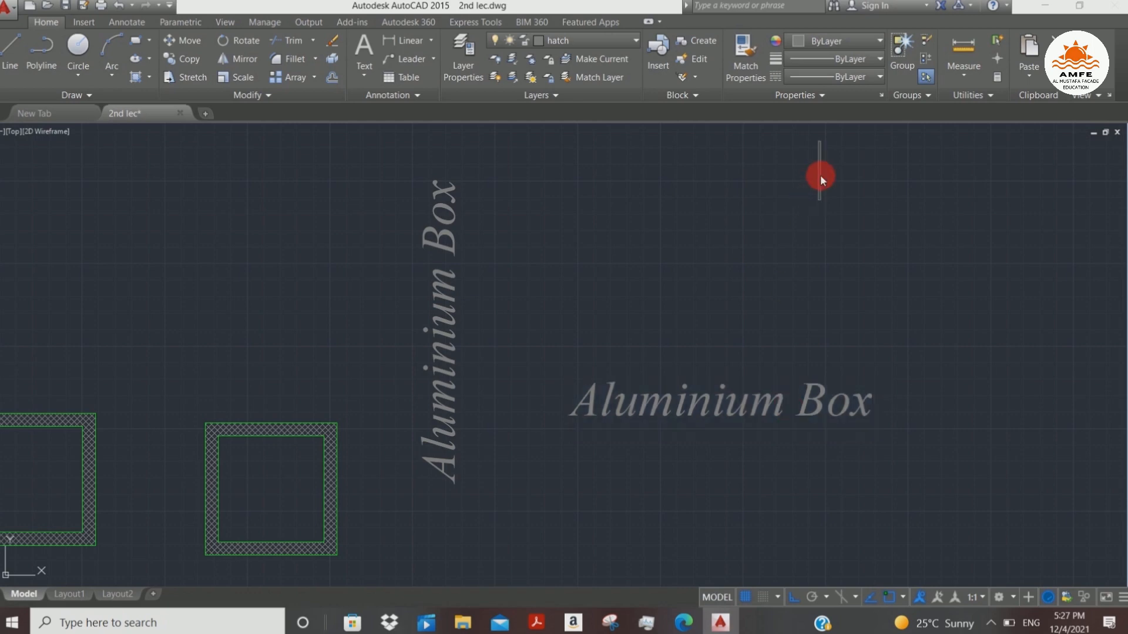
key(Escape)
scroll(804, 351, down, 4)
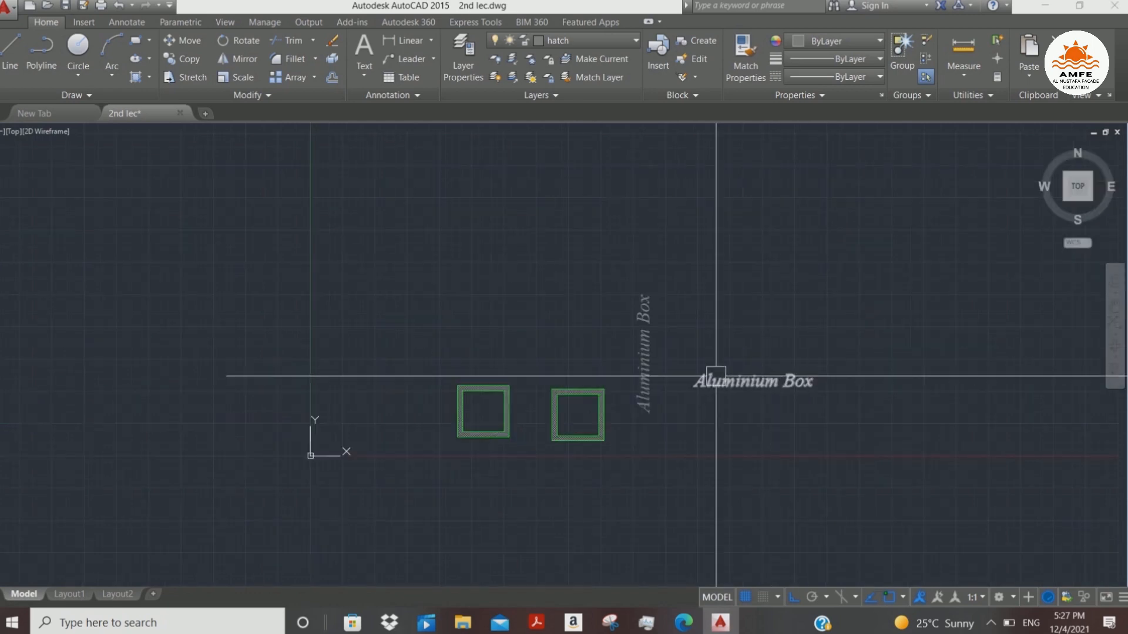
middle_drag(718, 378, 529, 342)
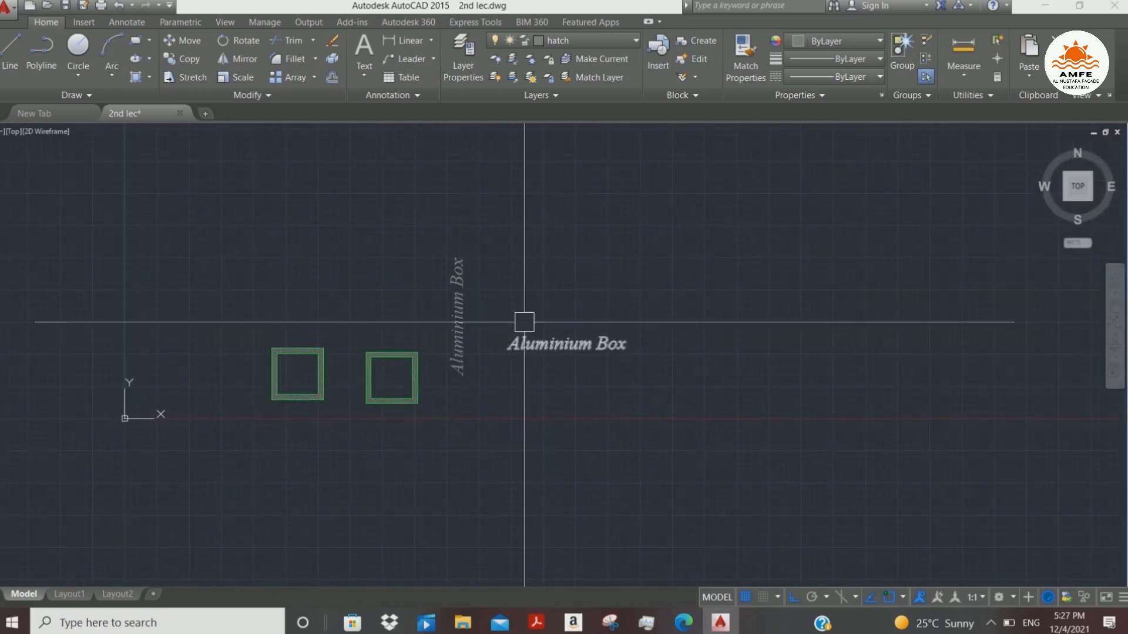
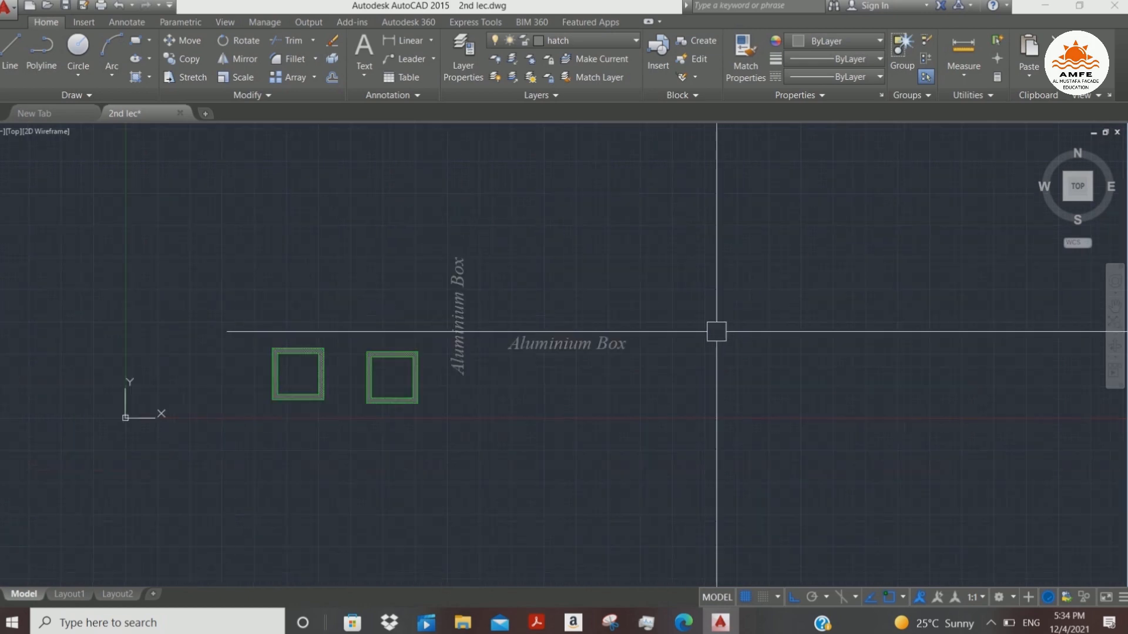
mouse_move(723, 323)
middle_down()
mouse_move(813, 316)
mouse_move(824, 292)
middle_up()
scroll(815, 303, up, 1)
scroll(540, 395, down, 1)
scroll(536, 393, up, 1)
middle_drag(536, 392, 622, 327)
scroll(631, 348, down, 1)
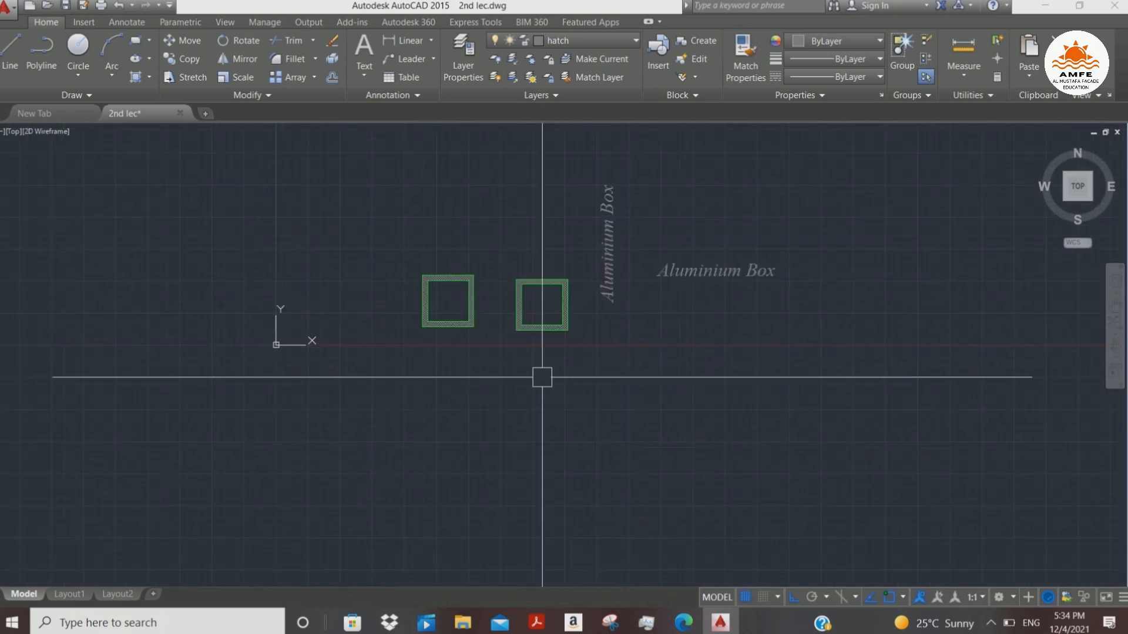
scroll(542, 377, down, 1)
middle_drag(720, 305, 609, 358)
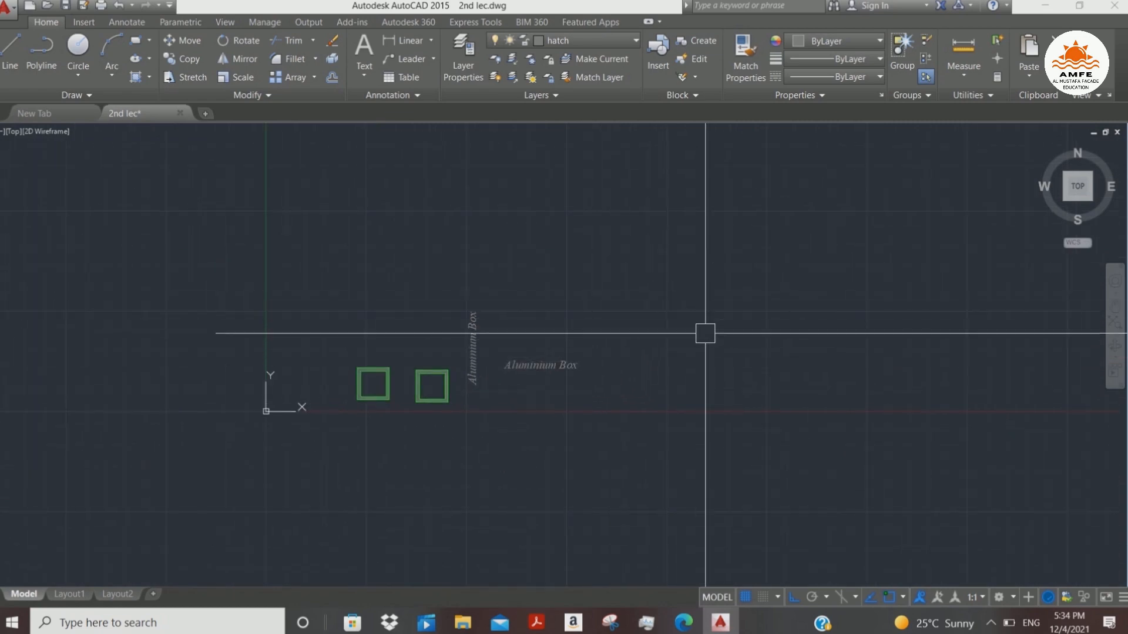
middle_drag(522, 273, 585, 177)
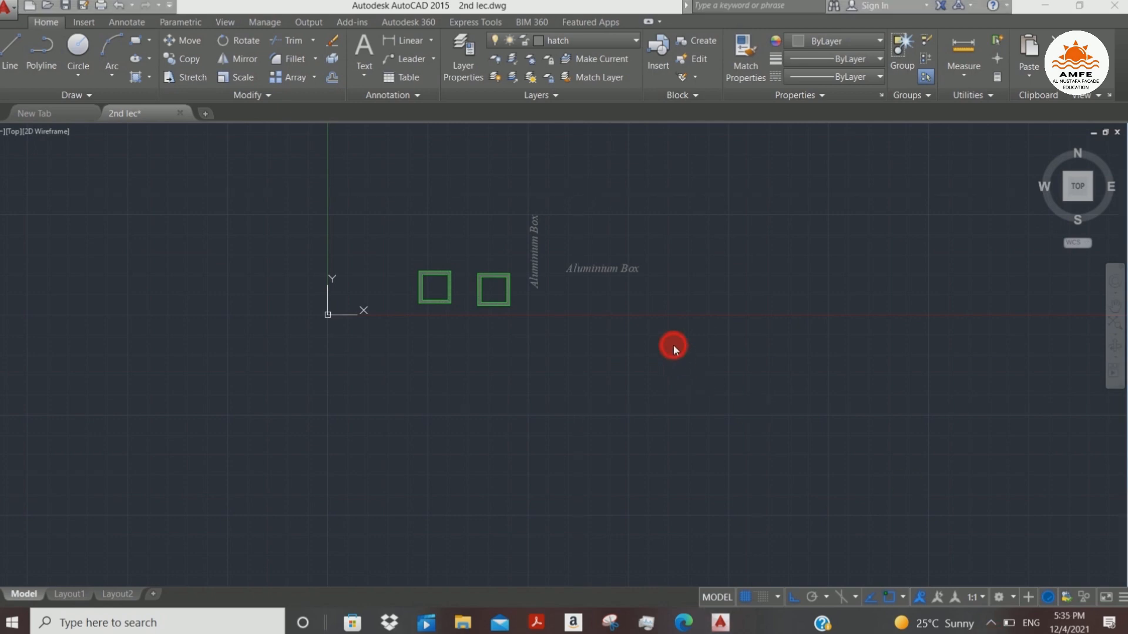
click(673, 347)
middle_drag(740, 262, 678, 358)
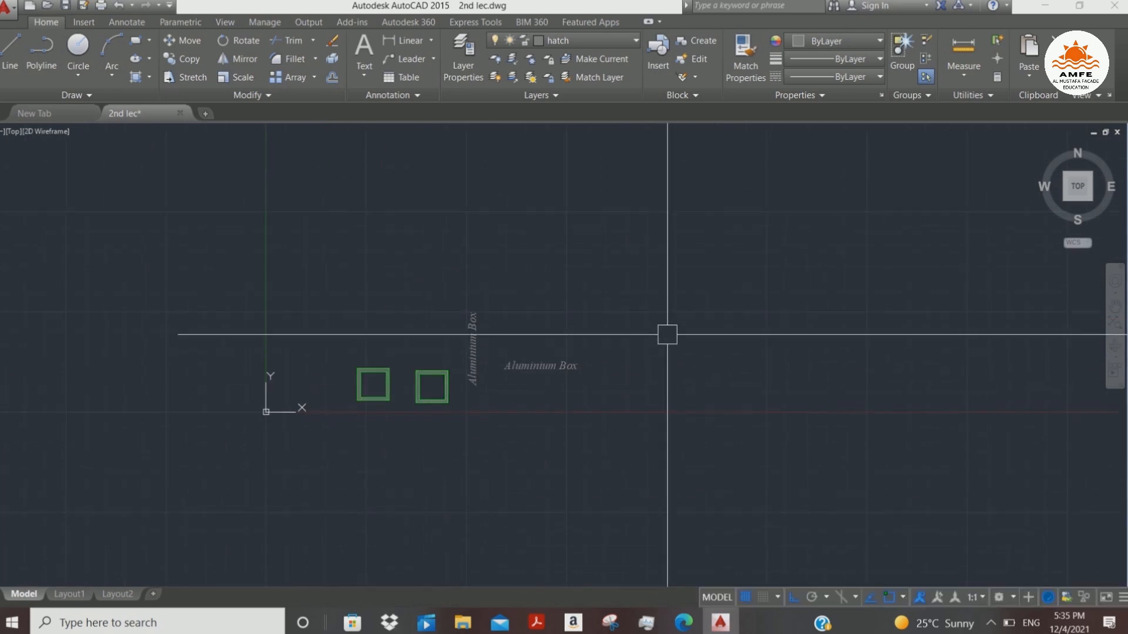
middle_drag(756, 310, 538, 354)
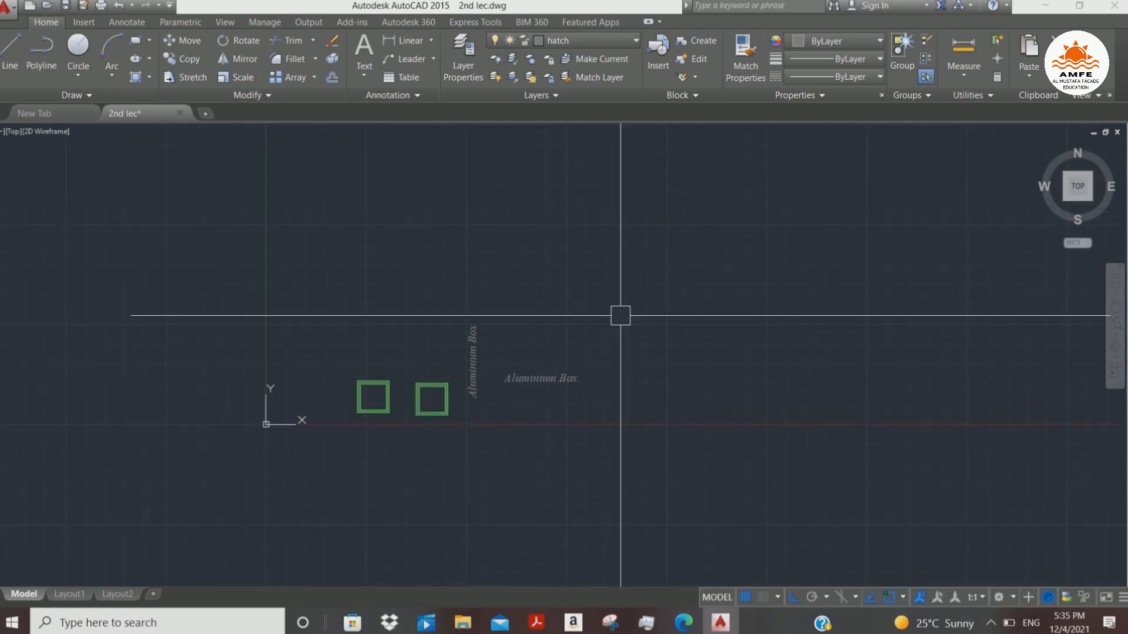
scroll(470, 386, up, 4)
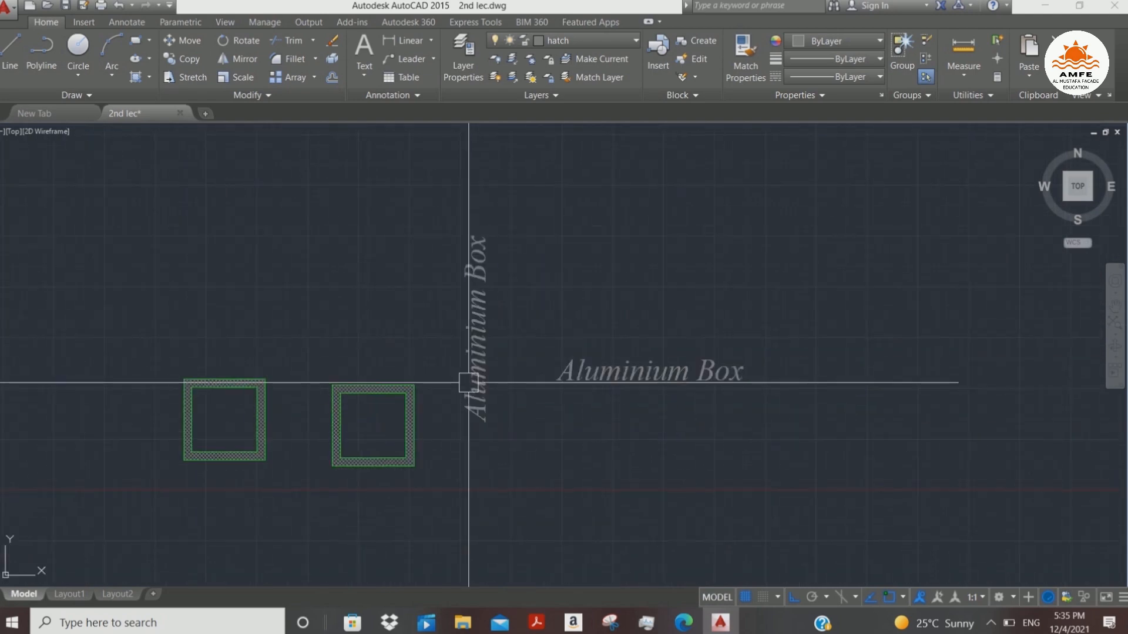
scroll(470, 377, down, 8)
middle_drag(688, 304, 474, 342)
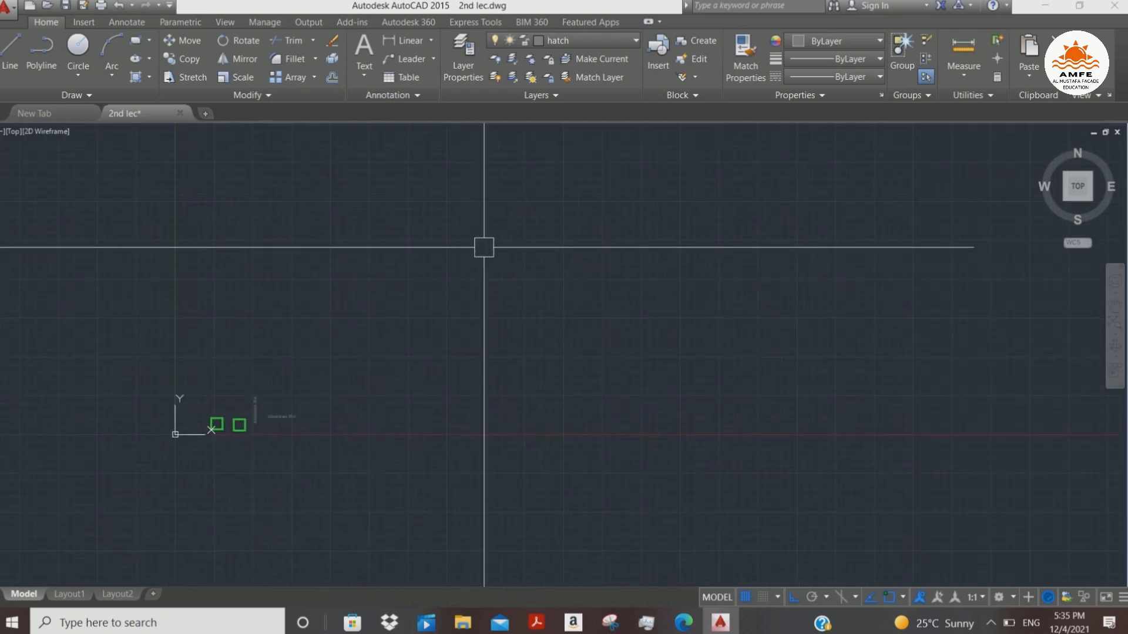
key(l)
key(Return)
click(476, 208)
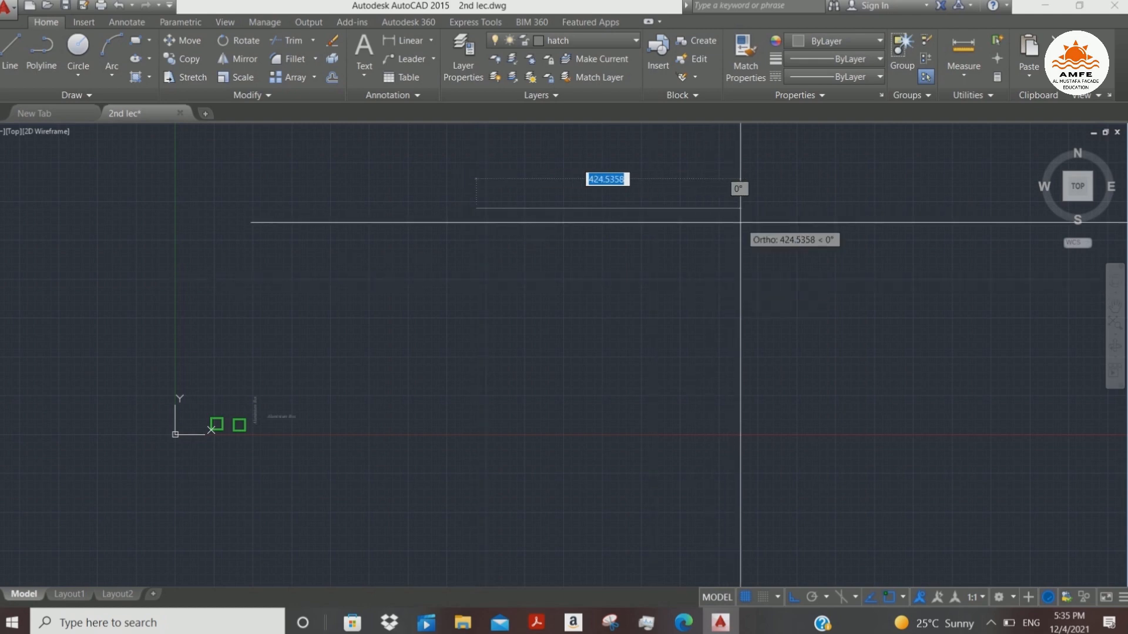
key(Escape)
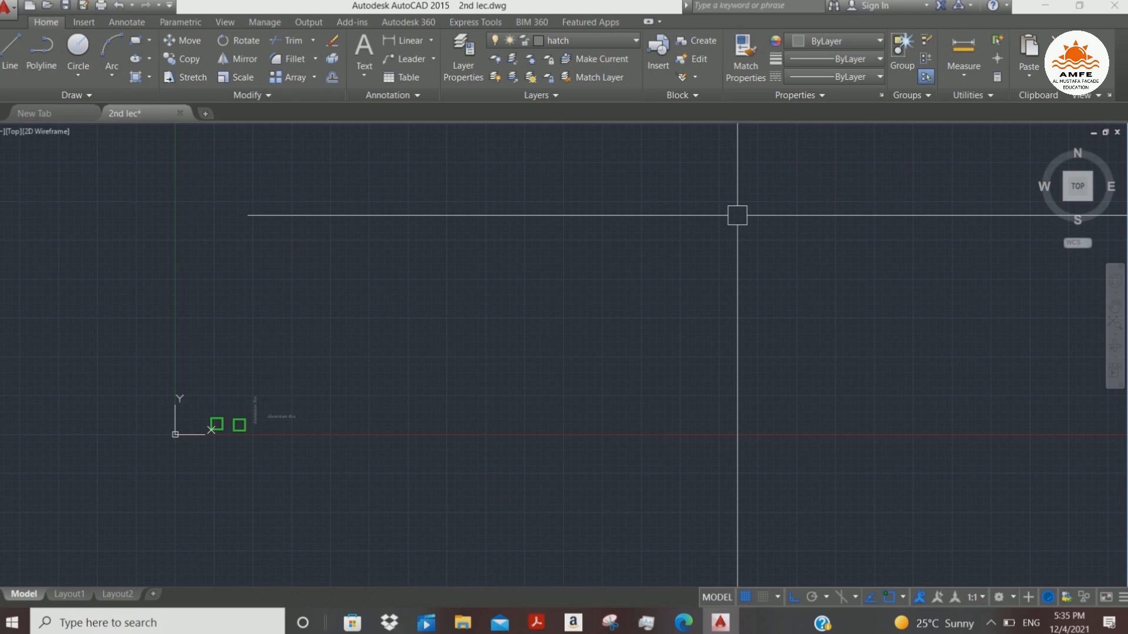
- Draw a horizontal line 700 units long in the empty area above and to the right of the labelled tube sections
scroll(629, 176, down, 2)
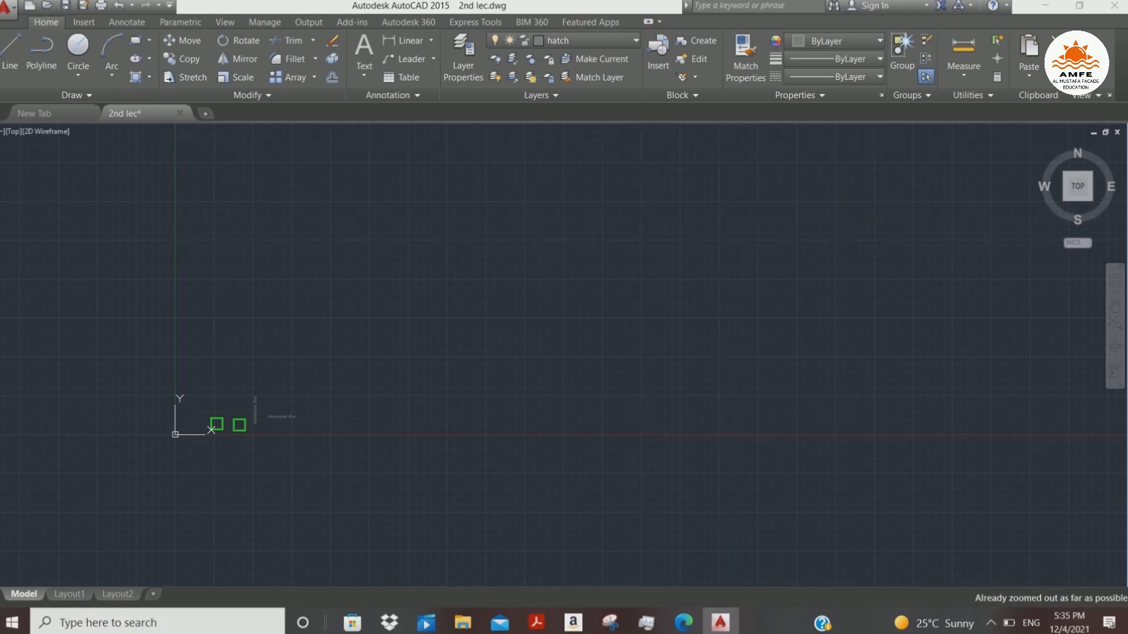
scroll(599, 242, up, 2)
middle_drag(591, 369, 621, 332)
middle_drag(459, 378, 601, 281)
scroll(601, 281, up, 2)
middle_drag(482, 365, 719, 226)
scroll(719, 227, up, 3)
middle_drag(247, 461, 604, 272)
scroll(604, 272, up, 4)
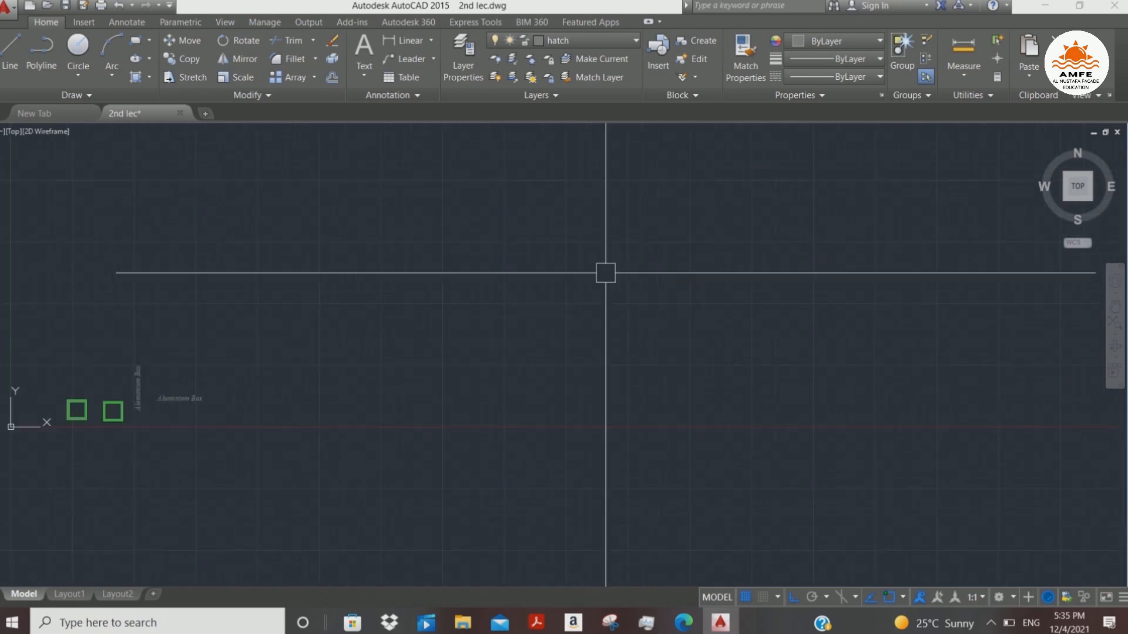
scroll(518, 250, down, 5)
scroll(519, 249, up, 2)
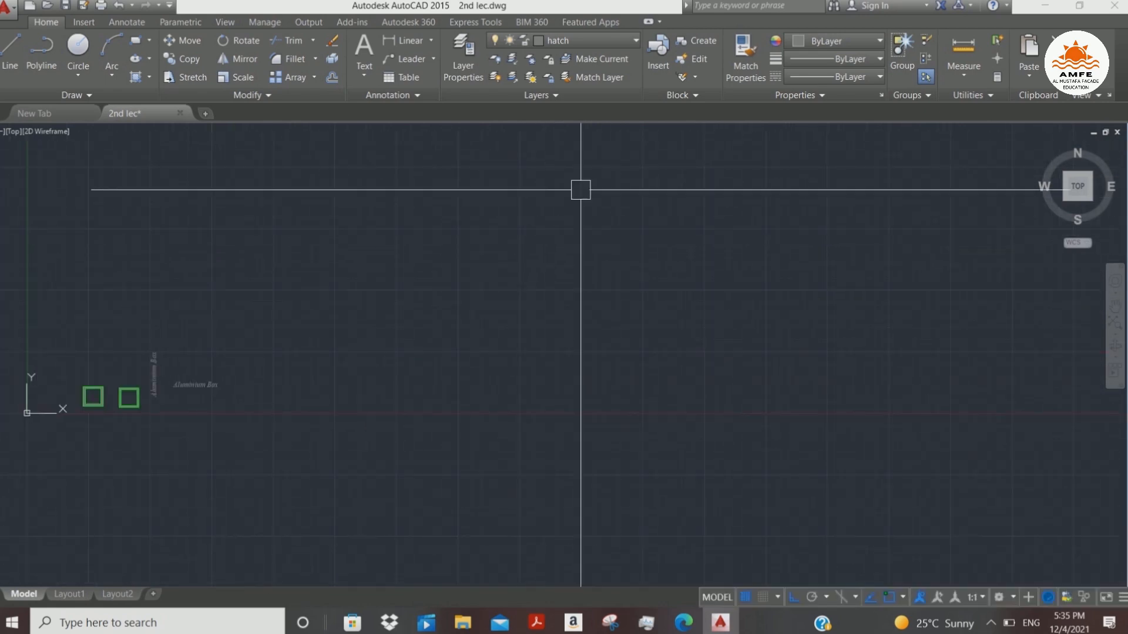
middle_drag(581, 189, 591, 269)
text(l)
key(Return)
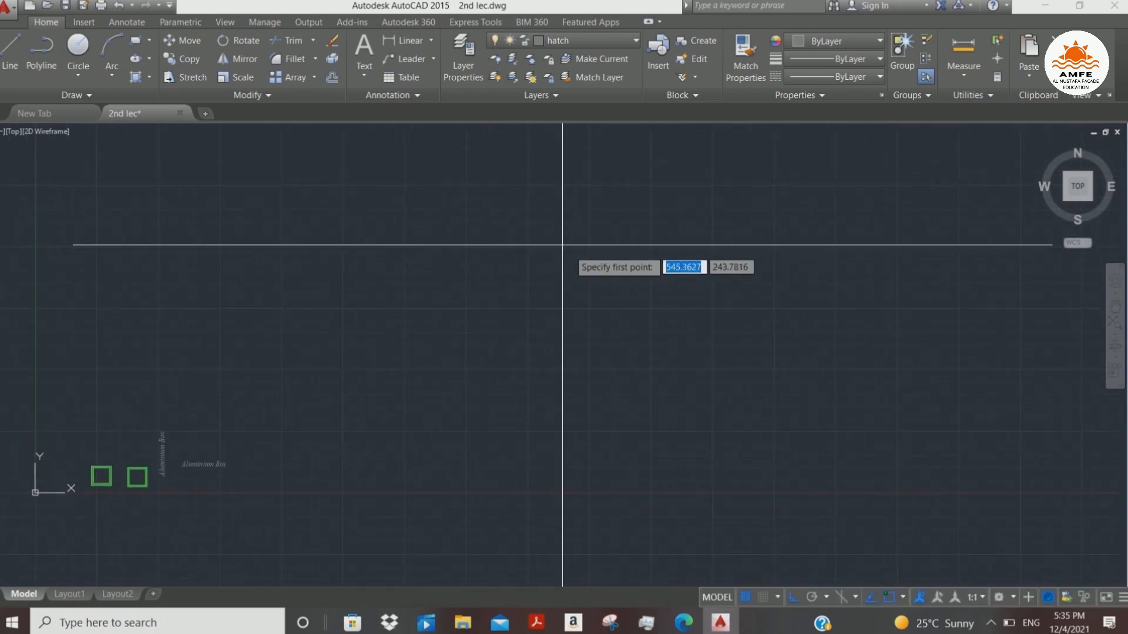
click(501, 192)
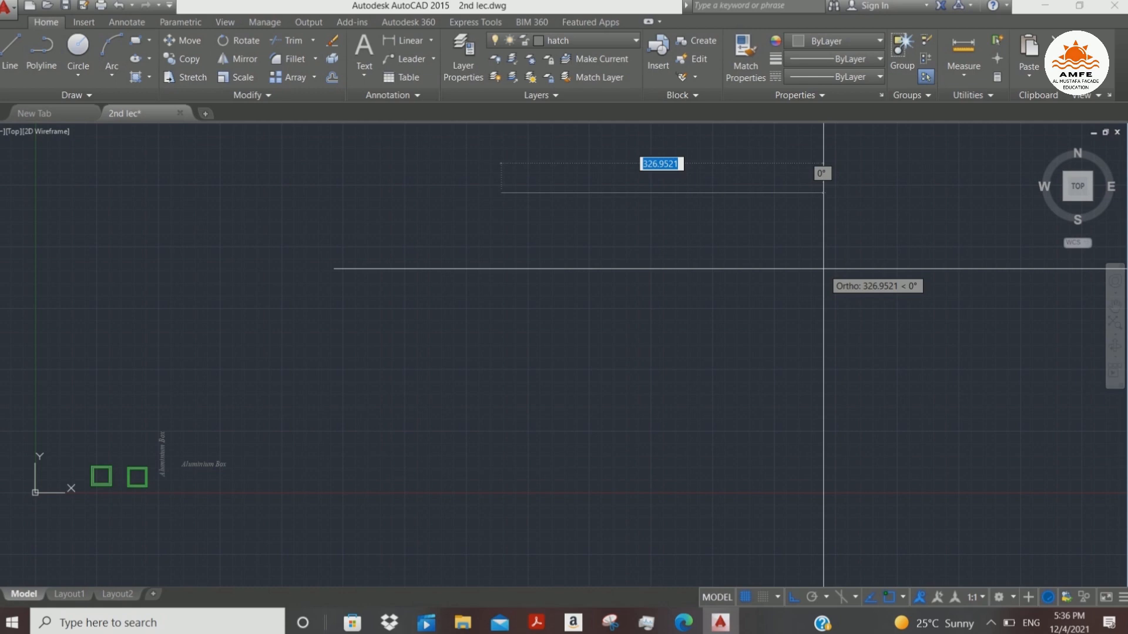
text(700)
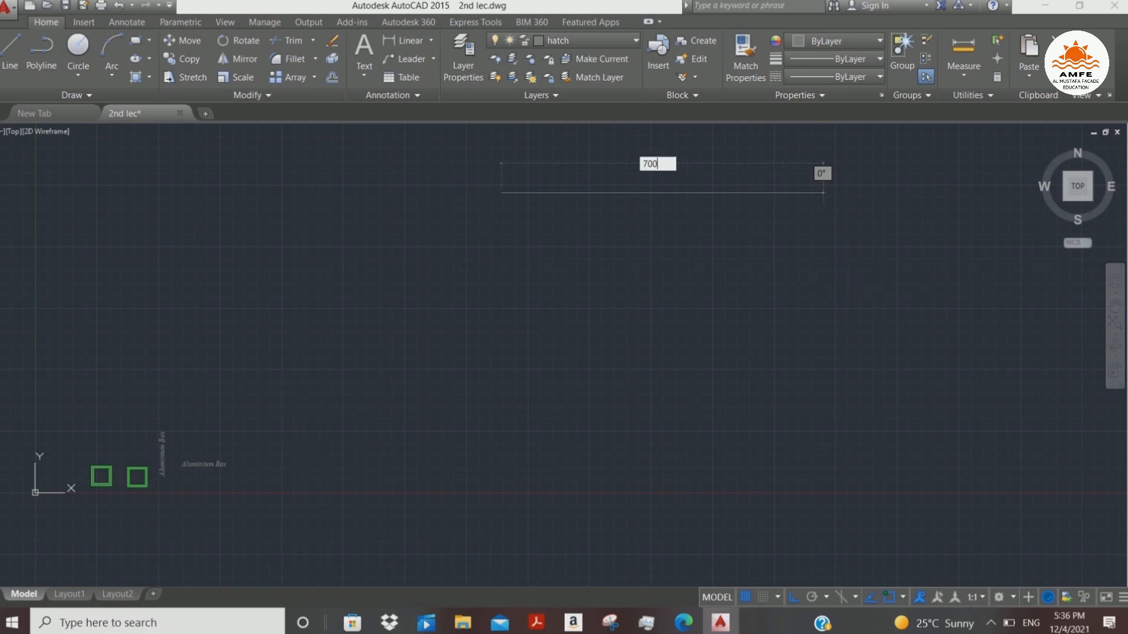
key(Return)
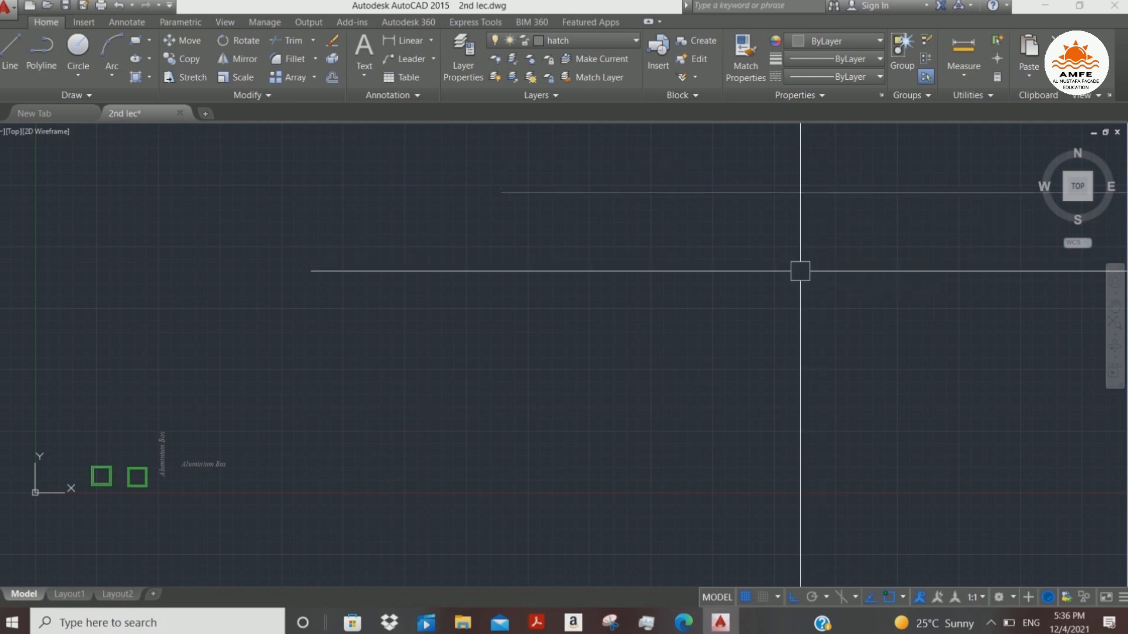
key(Return)
- Regenerate the drawing display and bring the whole 700-unit line into view
text(r)
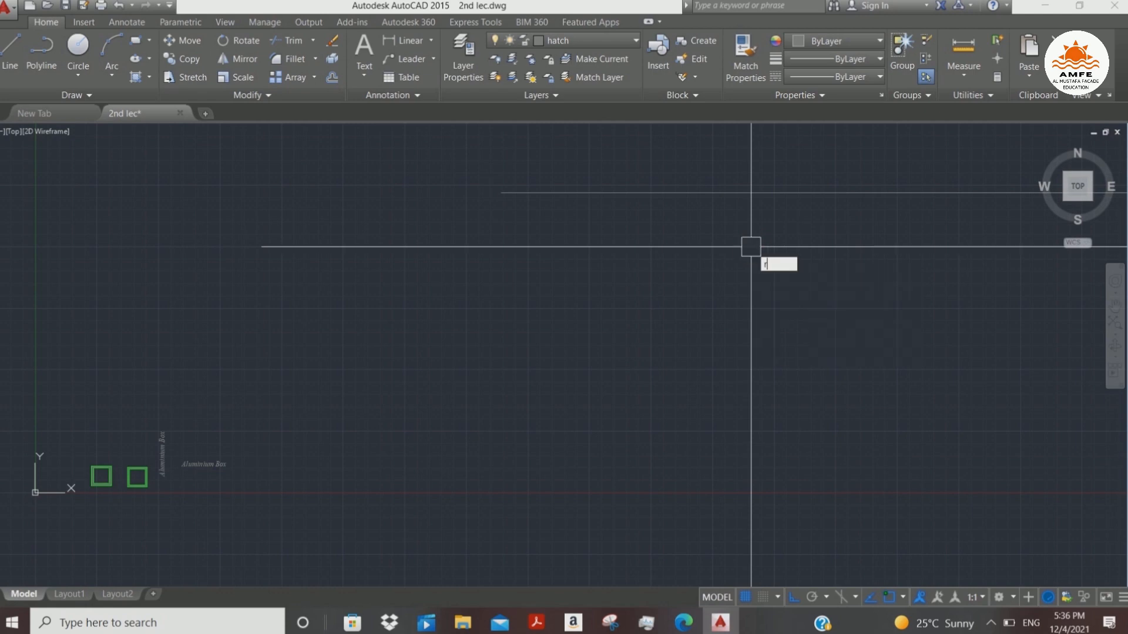
text(e)
key(Return)
middle_drag(630, 253, 633, 245)
middle_drag(721, 239, 490, 276)
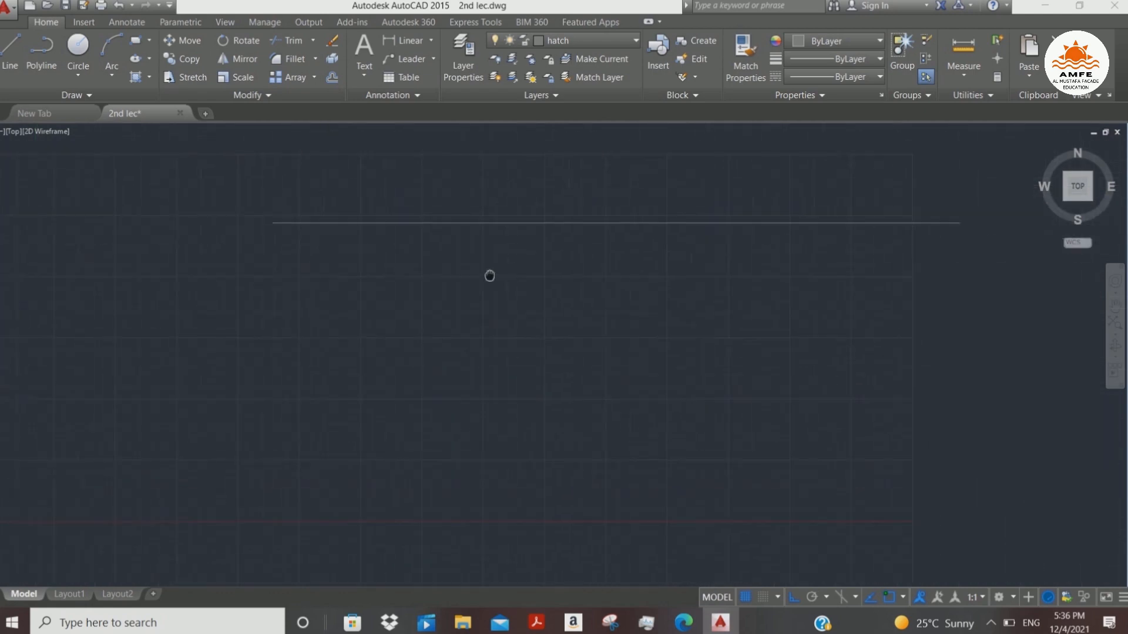
scroll(725, 294, up, 2)
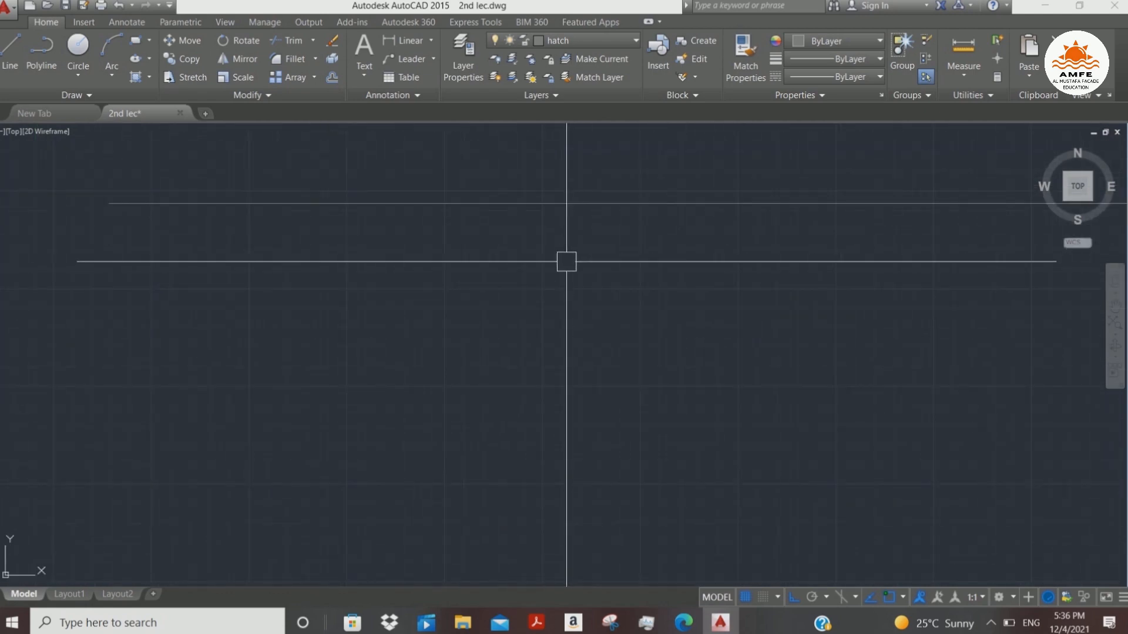
scroll(566, 261, down, 2)
scroll(637, 279, down, 1)
scroll(636, 281, up, 2)
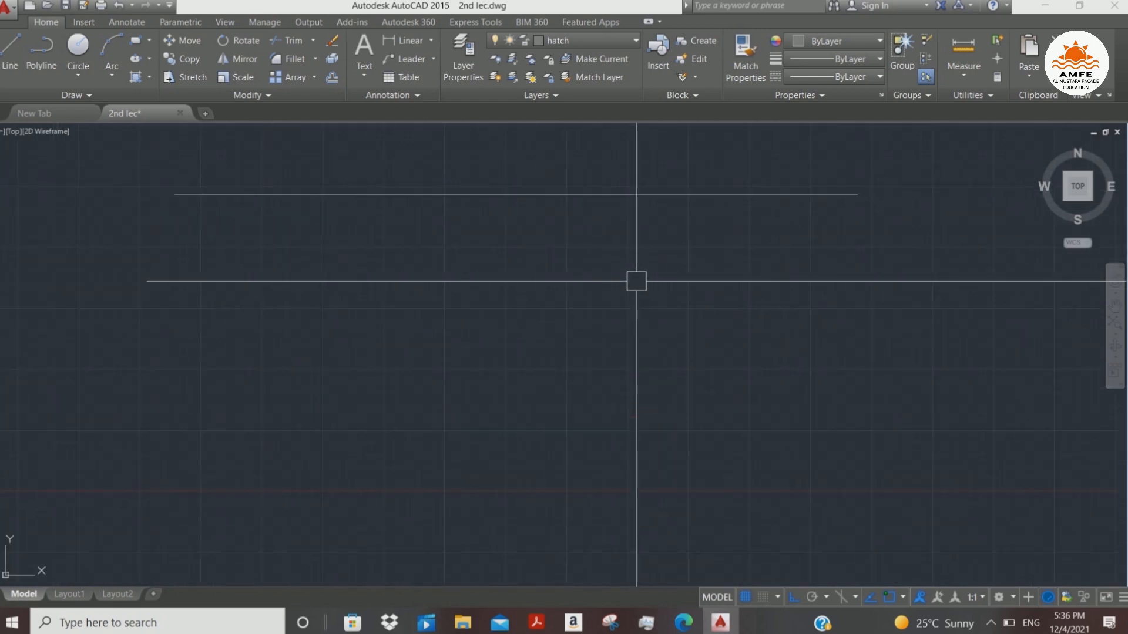
- Draw a vertical line 700 units downward from the right end of the horizontal line
text(l)
key(Return)
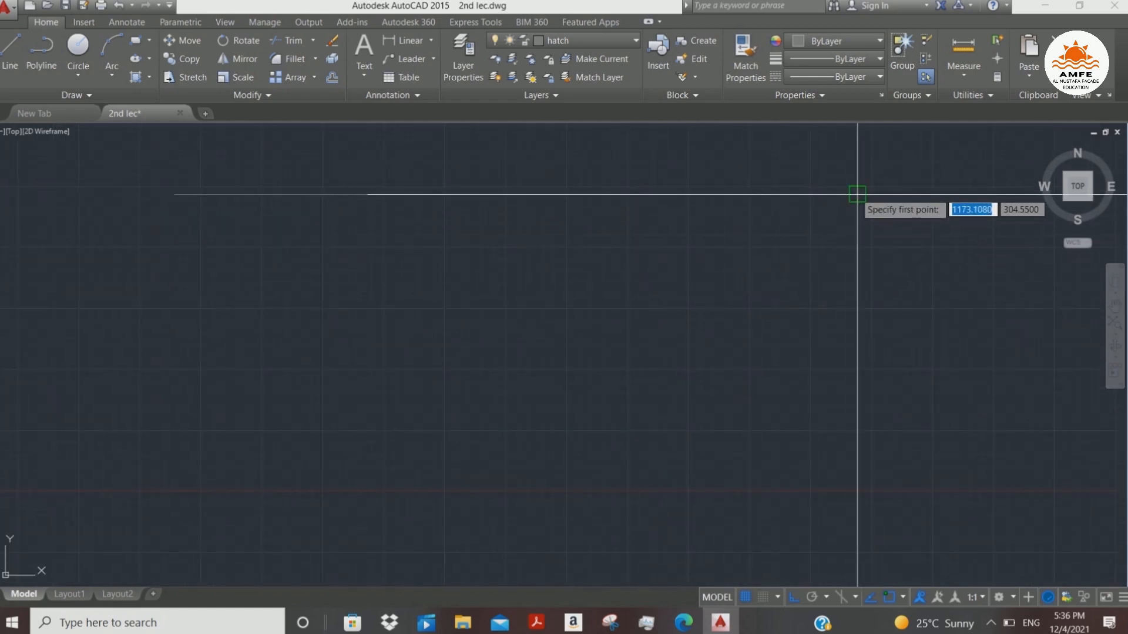
click(857, 195)
scroll(857, 195, down, 6)
middle_drag(848, 436, 841, 417)
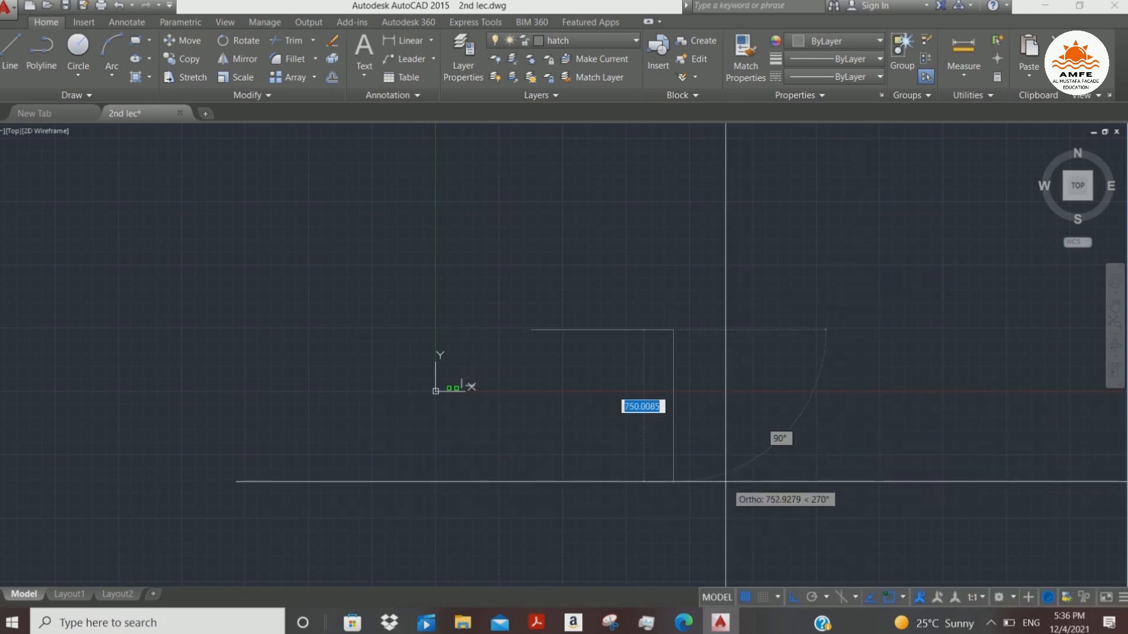
text(7)
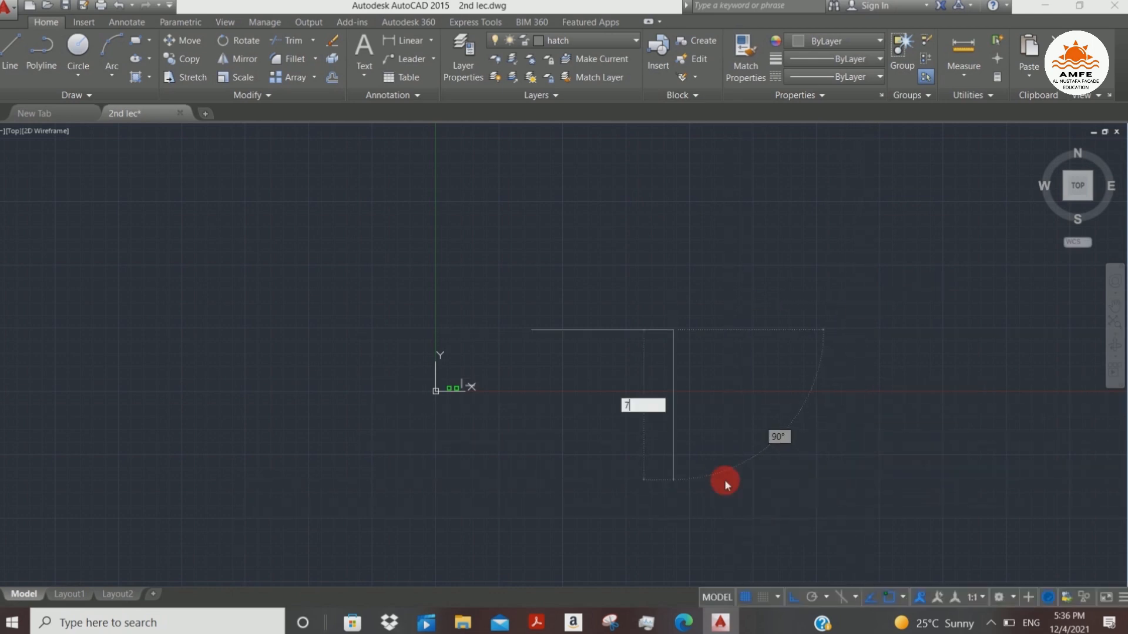
text(00)
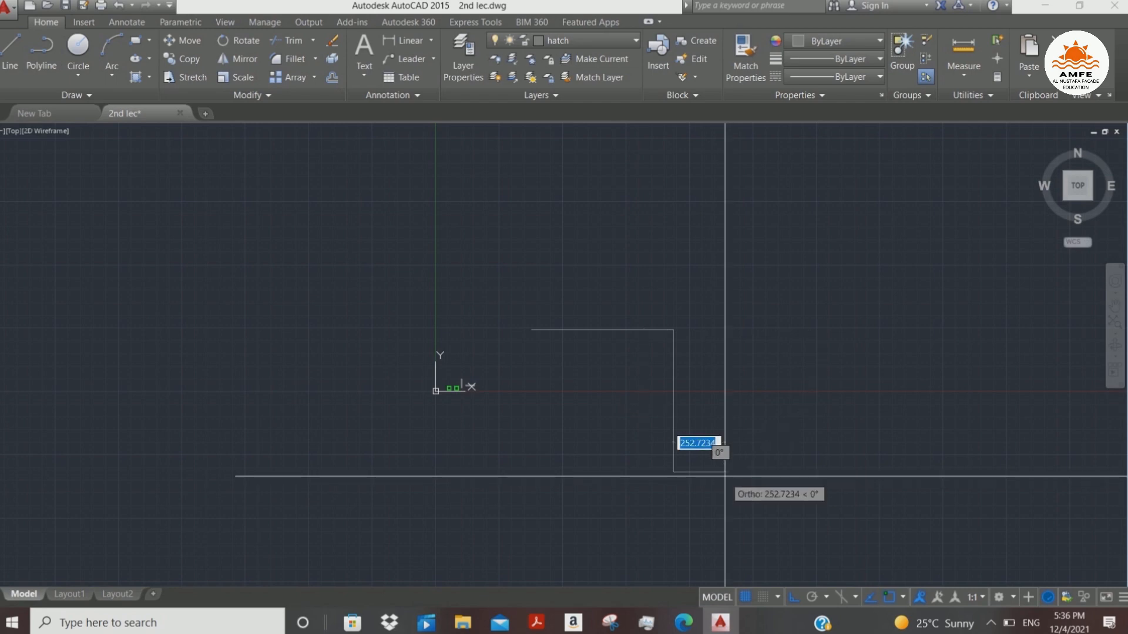
key(Return)
- Continue with a 700-unit line to the left and close the square at the first line's left end
text(700)
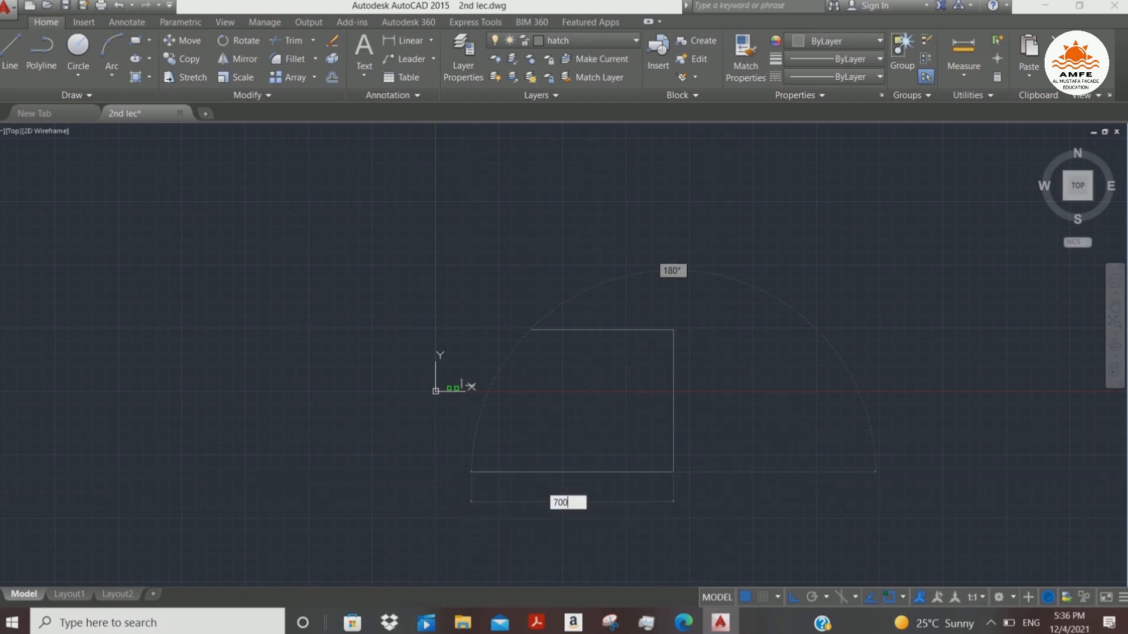
key(Return)
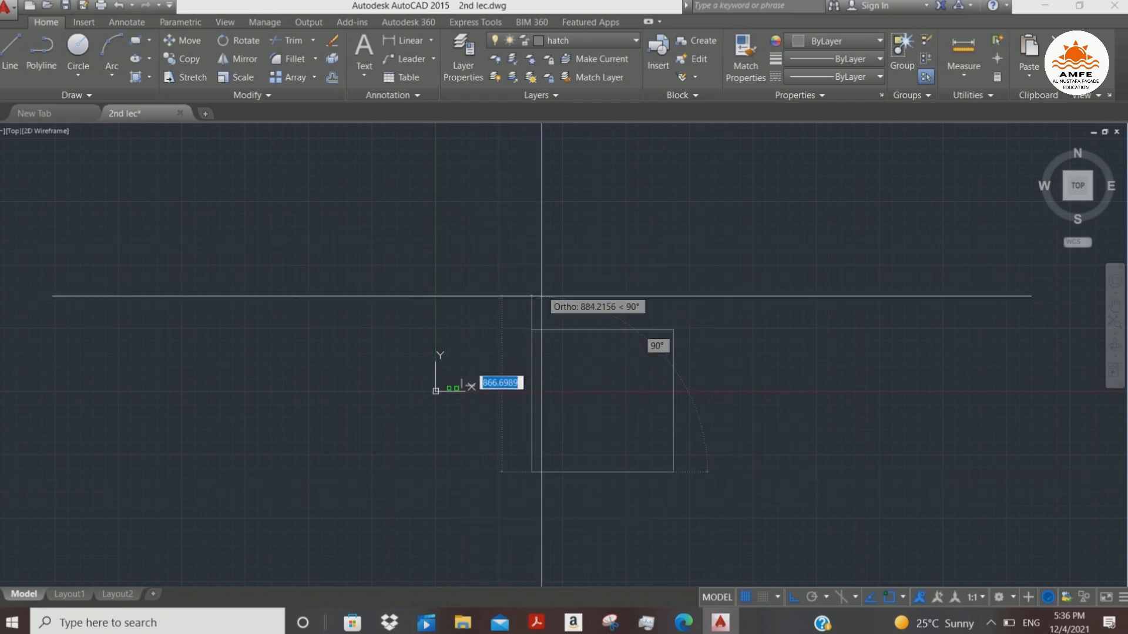
click(532, 330)
key(Escape)
- Offset all four sides of the 700-unit square inward by 50 units
scroll(559, 432, up, 4)
middle_drag(557, 420, 571, 319)
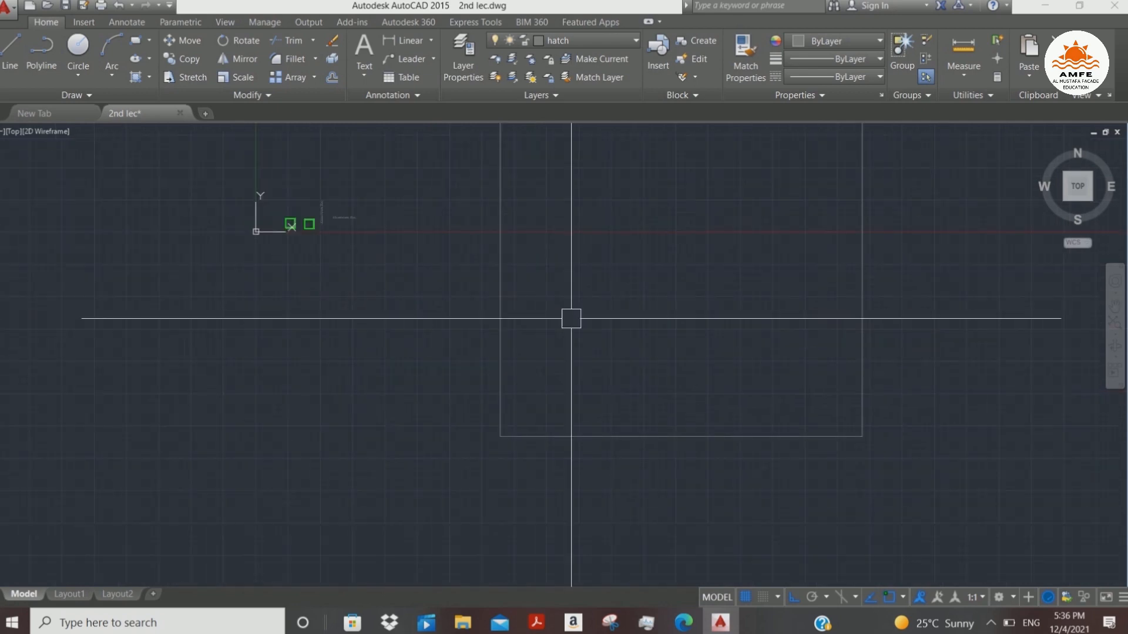
middle_drag(674, 296, 600, 398)
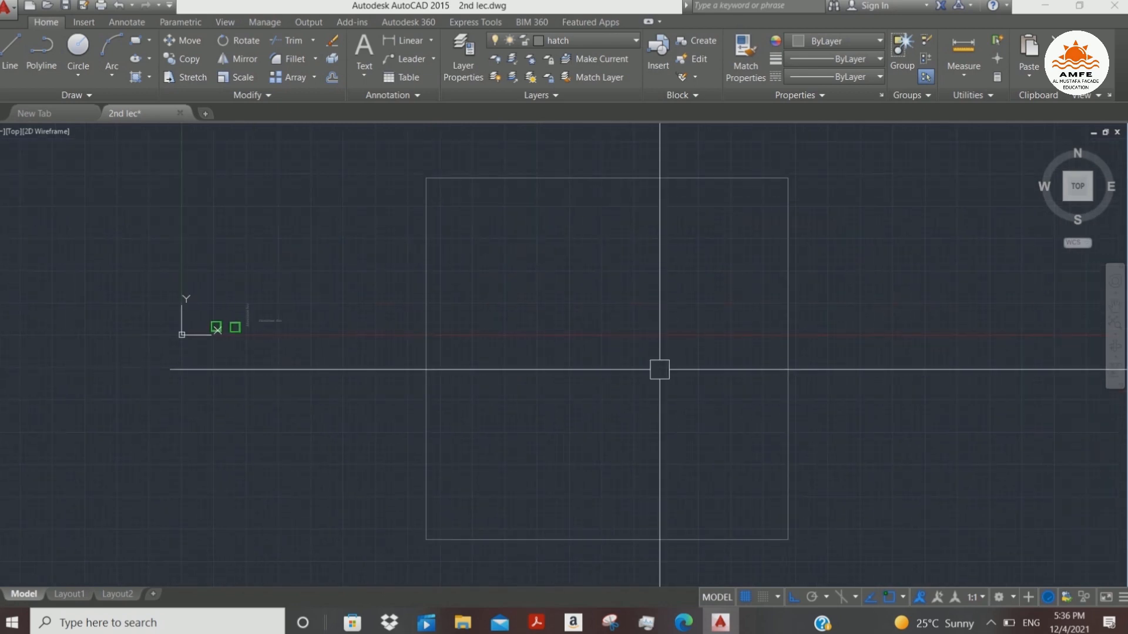
key(o)
key(Return)
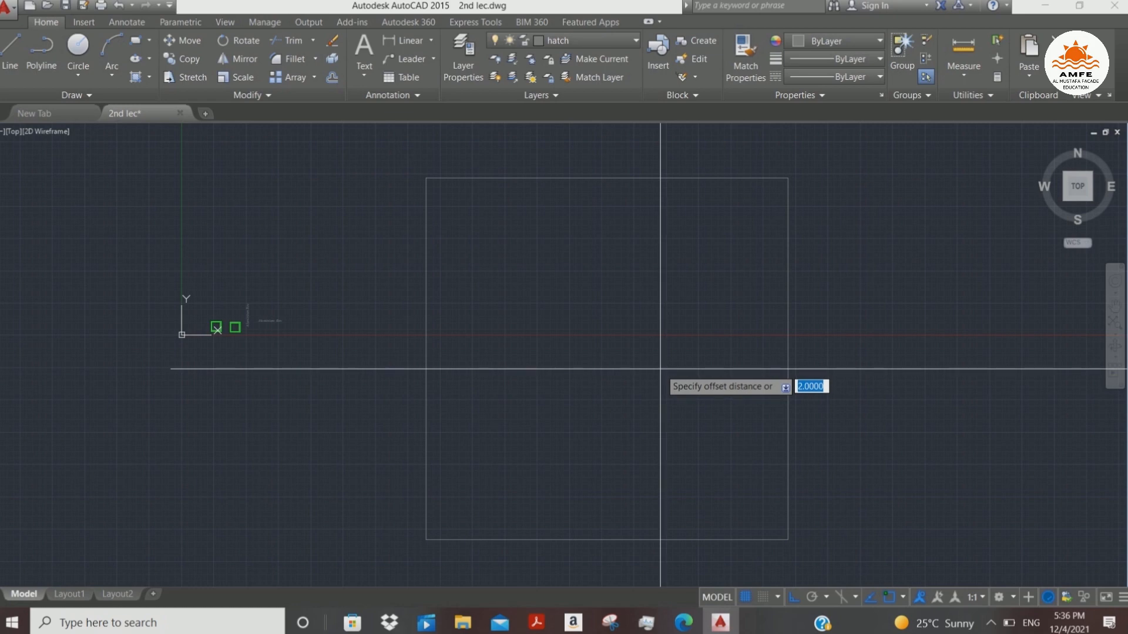
key(Return)
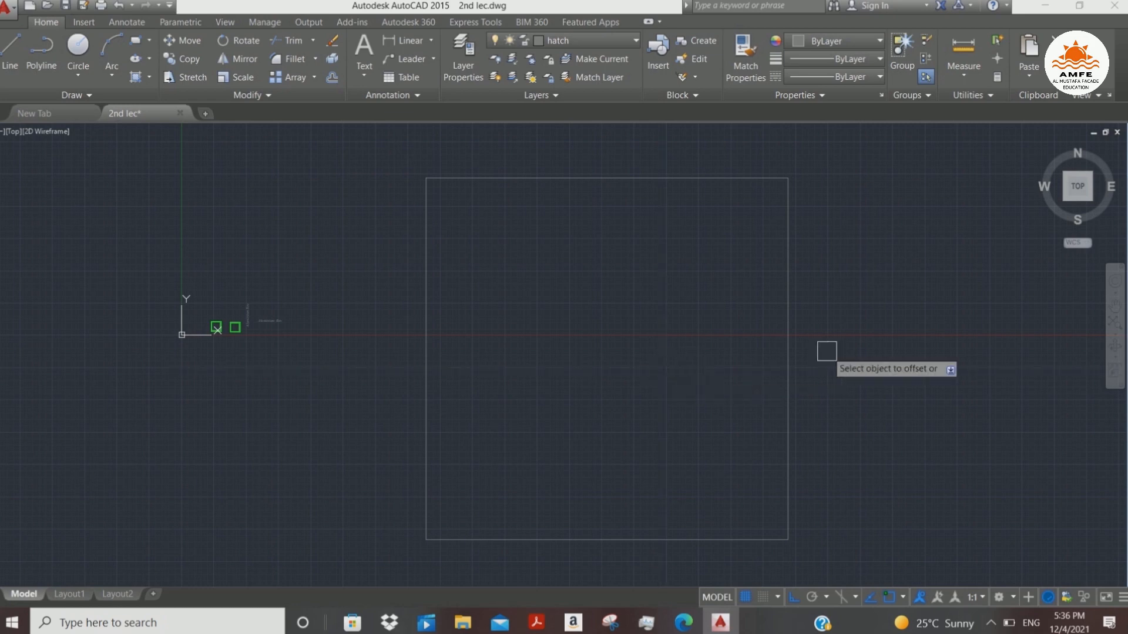
click(788, 322)
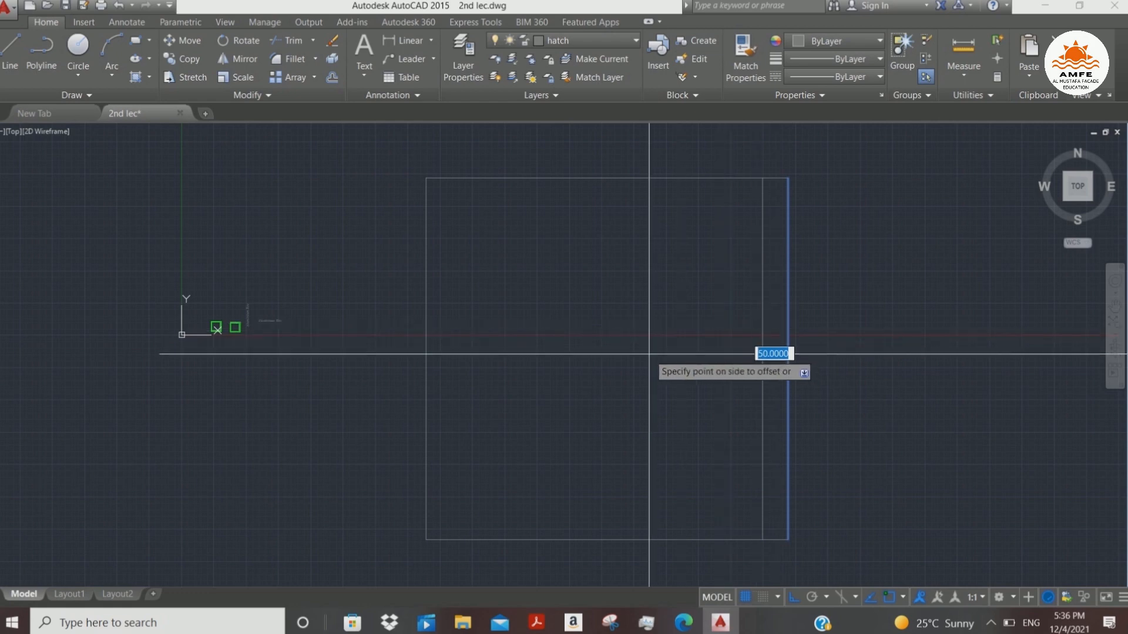
click(650, 322)
click(713, 178)
click(670, 345)
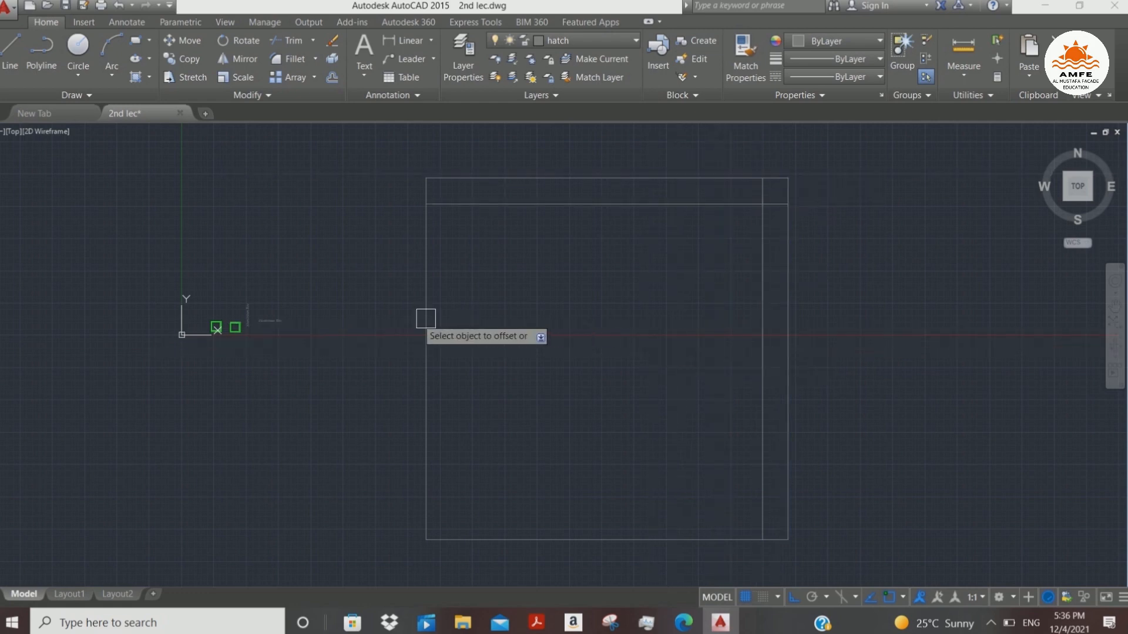
click(426, 324)
click(438, 347)
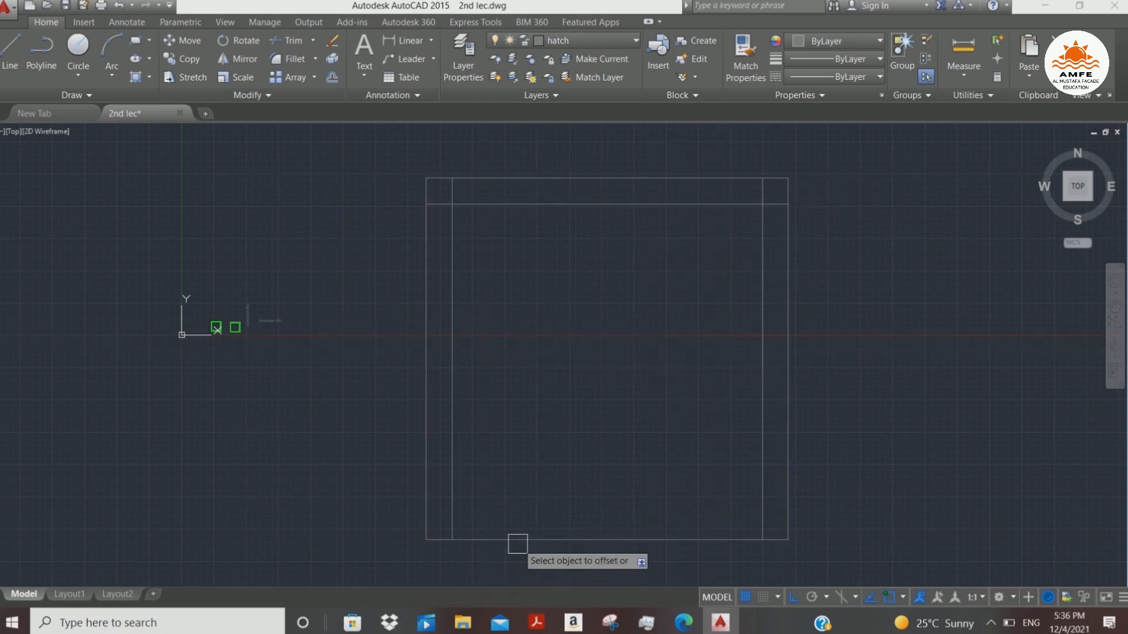
click(518, 541)
click(539, 444)
key(Escape)
- Fillet the crossing offset lines at their corners to form a clean inner square
text(f)
key(Return)
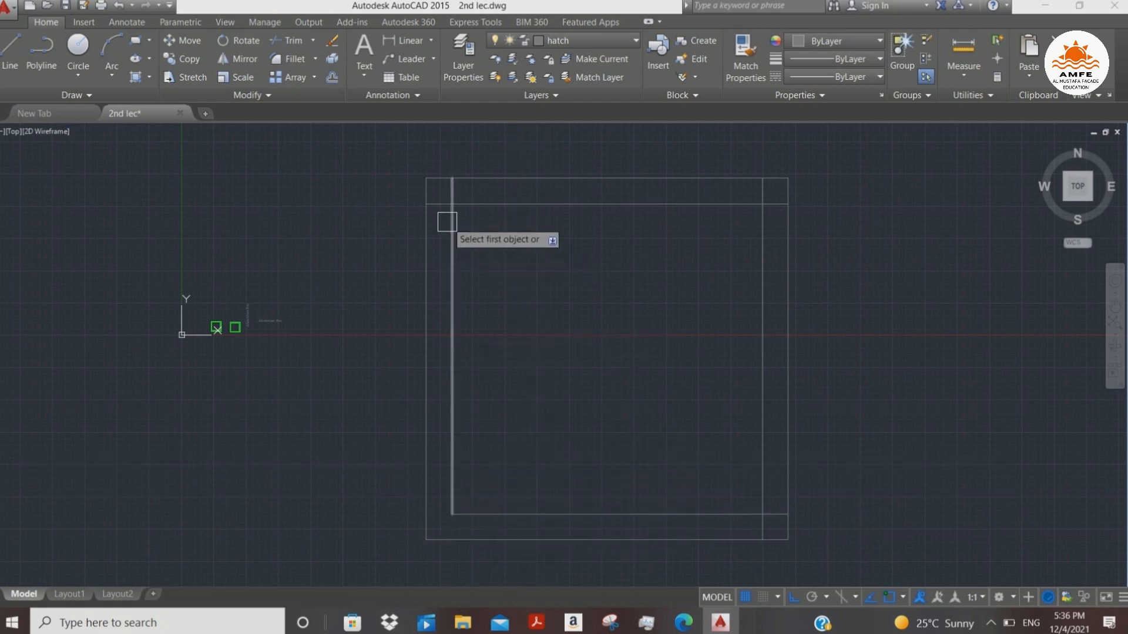
click(452, 186)
click(494, 203)
click(722, 202)
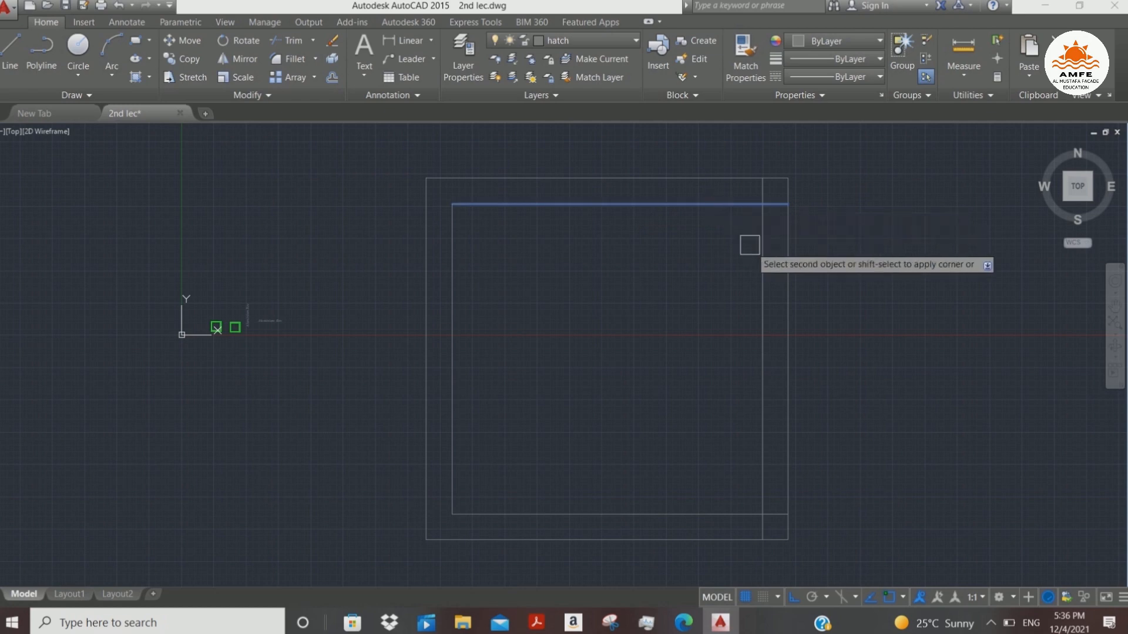
click(756, 259)
click(762, 323)
click(727, 514)
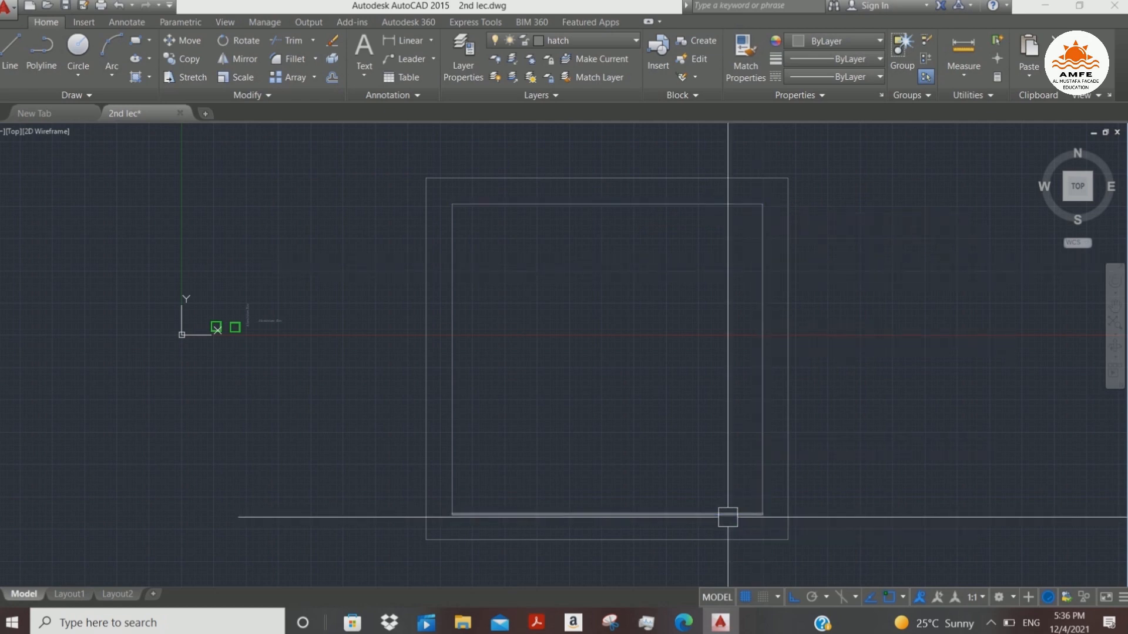
- Draw a short vertical line from the inner square's bottom-right corner down to the outer square's bottom side
scroll(659, 426, down, 5)
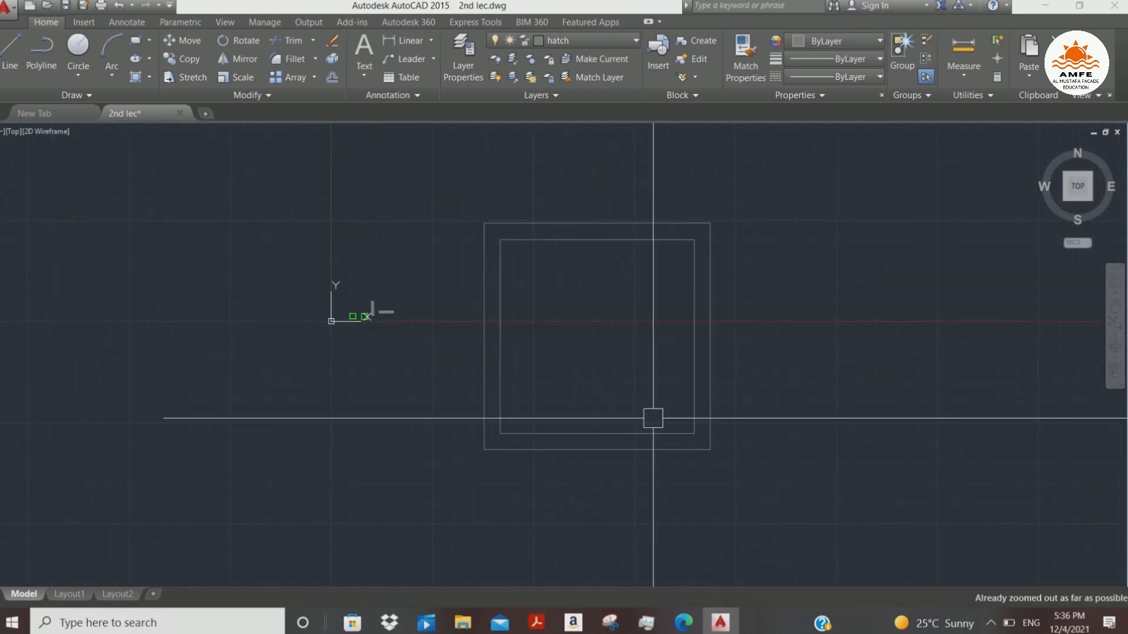
text(l)
key(Return)
scroll(649, 450, up, 5)
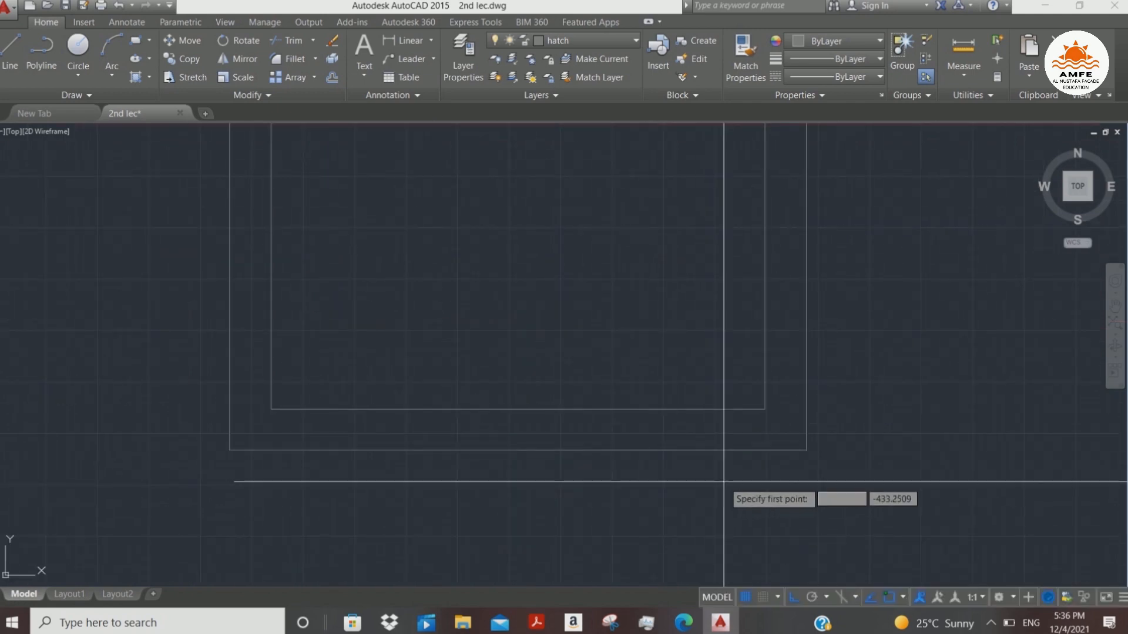
click(764, 410)
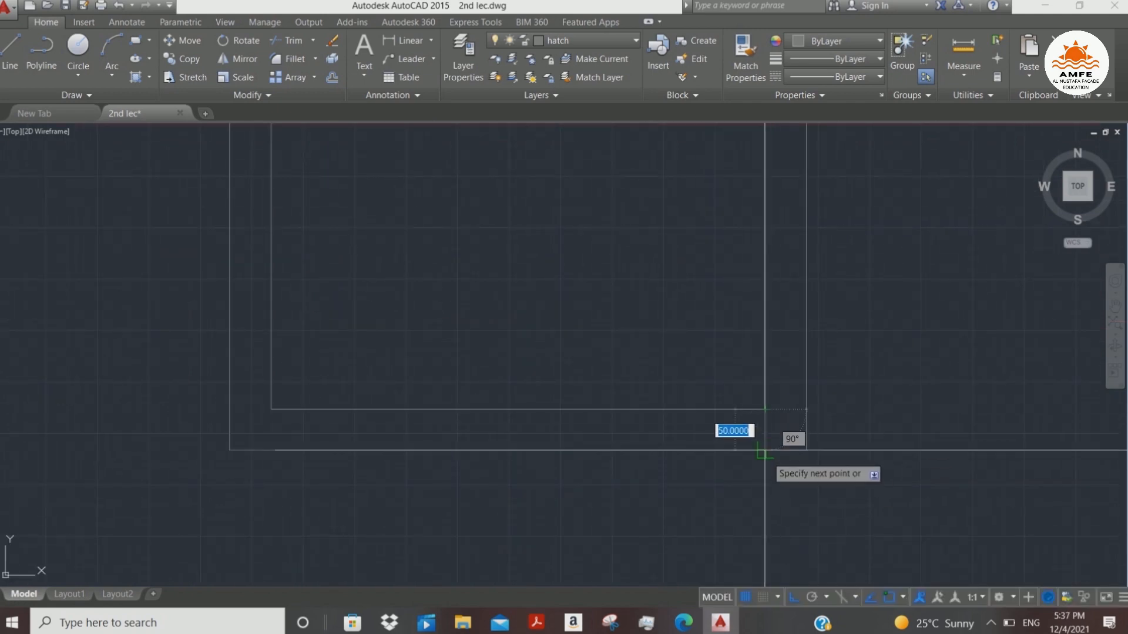
click(765, 450)
key(Escape)
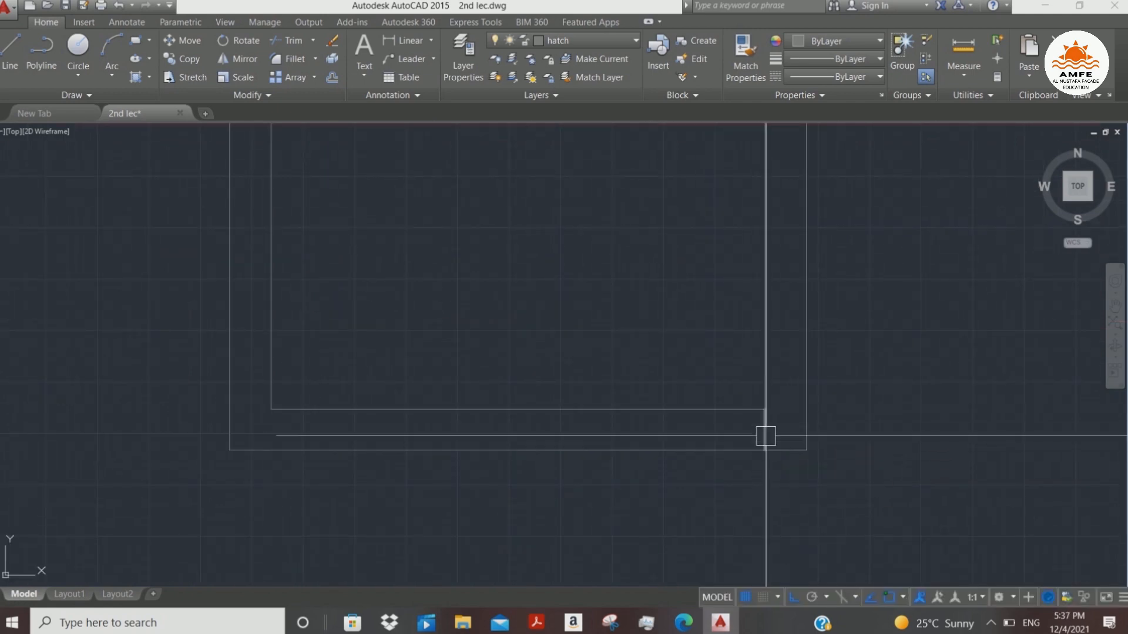
- Try to offset the short vertical line at the bottom-right corner toward its left side
text(o)
key(Return)
text(50)
key(Return)
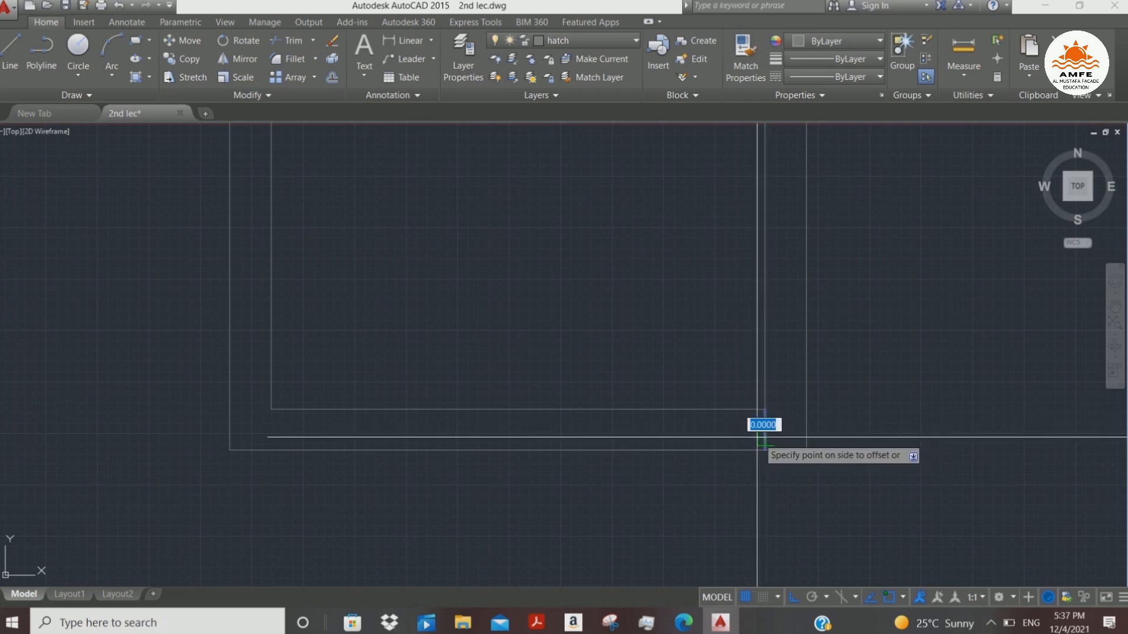
scroll(769, 429, up, 2)
scroll(762, 431, down, 2)
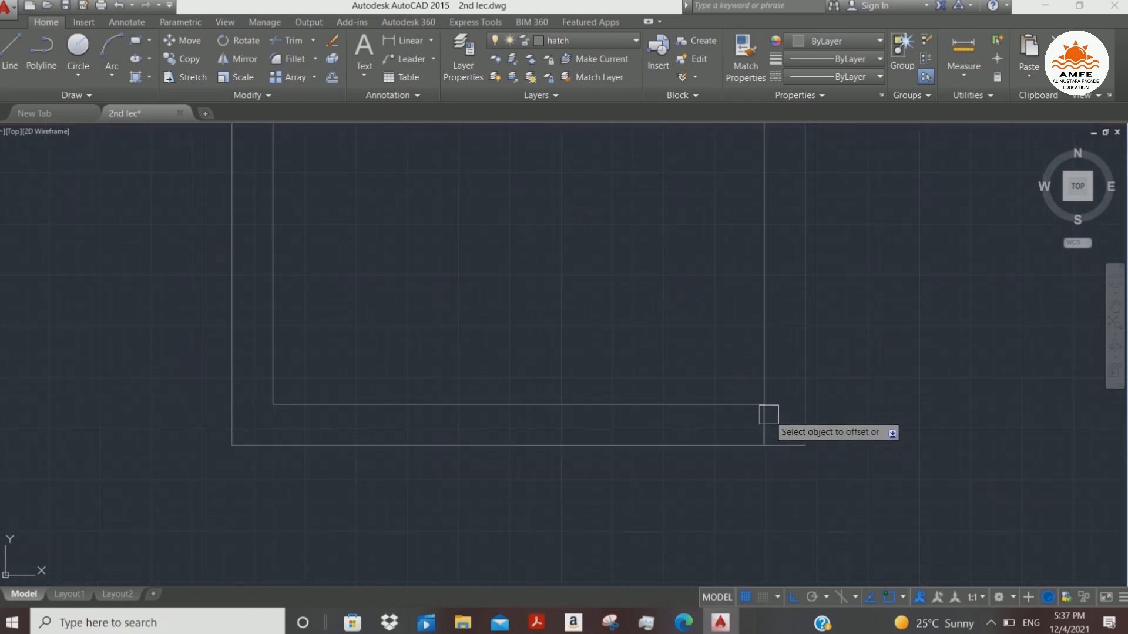
scroll(763, 432, up, 4)
scroll(762, 431, up, 4)
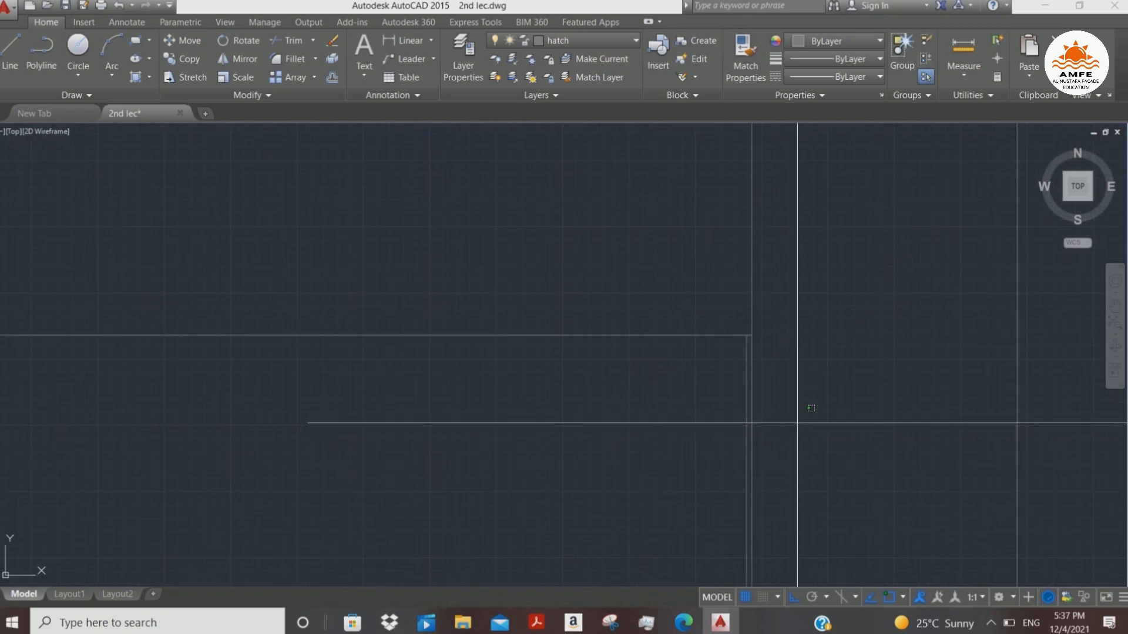
click(741, 411)
scroll(839, 352, down, 3)
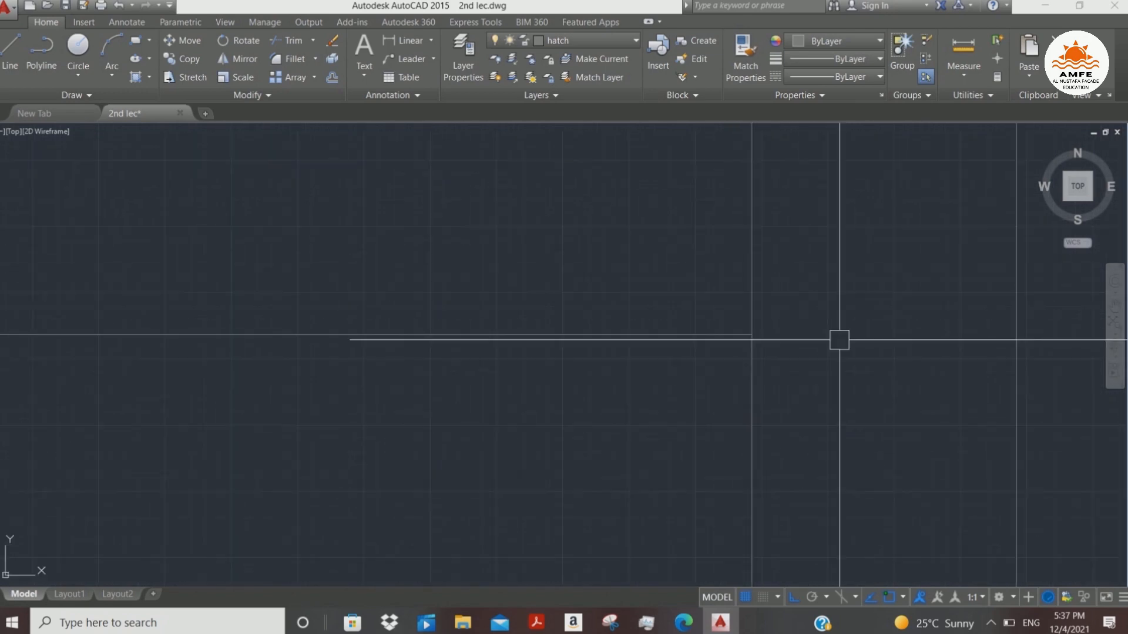
- Offset the short vertical line at the inner square's bottom-right corner 10 units to the left and delete the original line
text(o)
key(Return)
scroll(840, 383, up, 2)
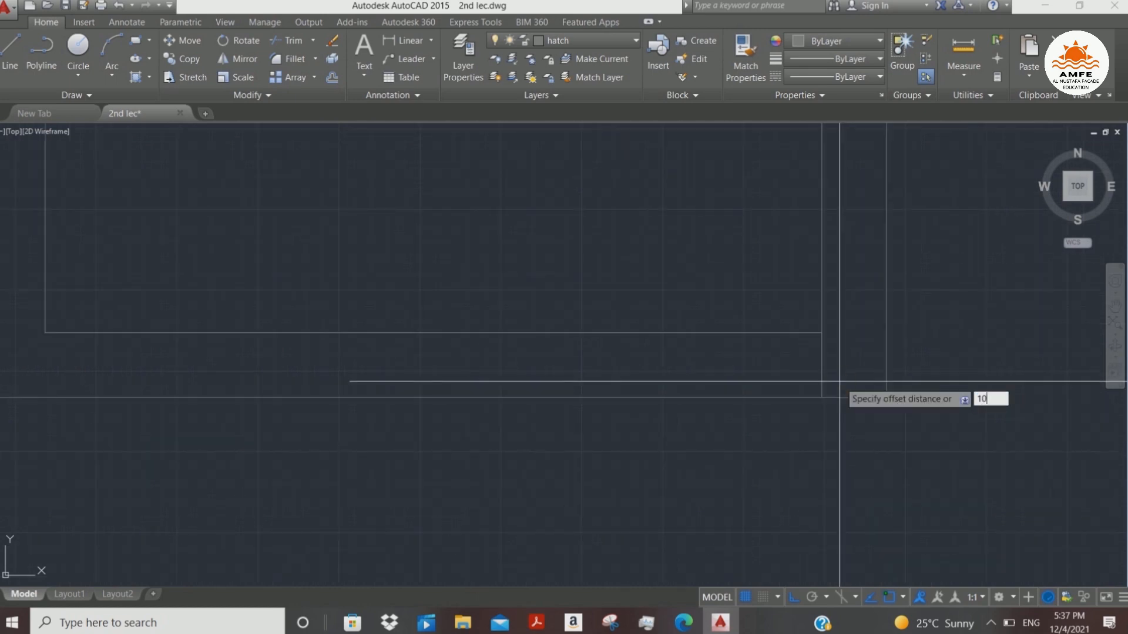
key(Return)
click(822, 376)
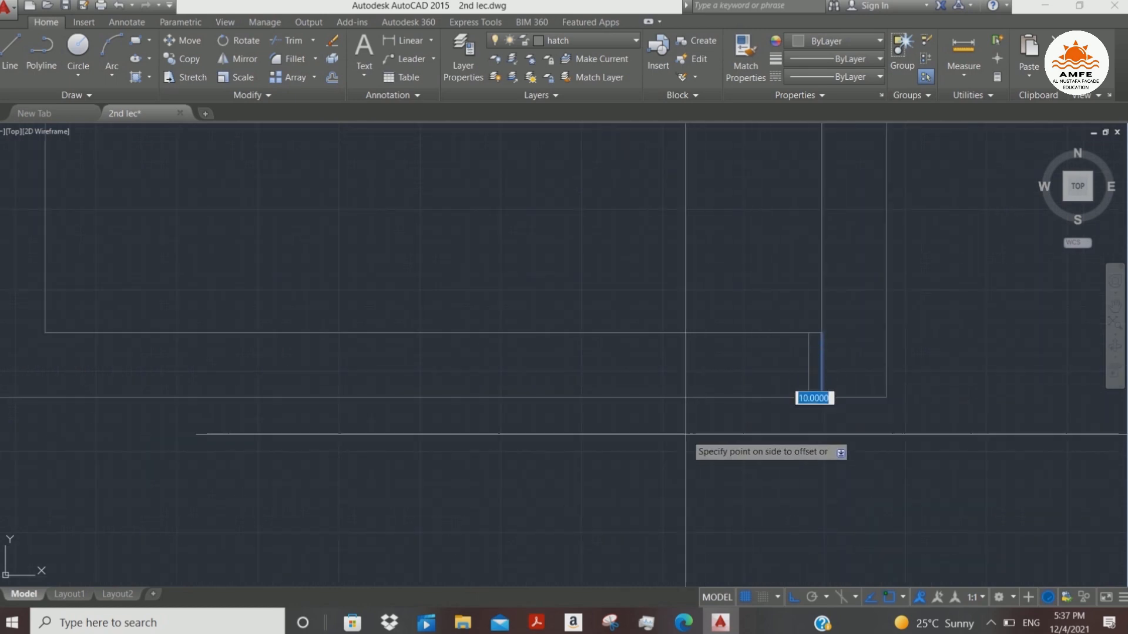
click(685, 434)
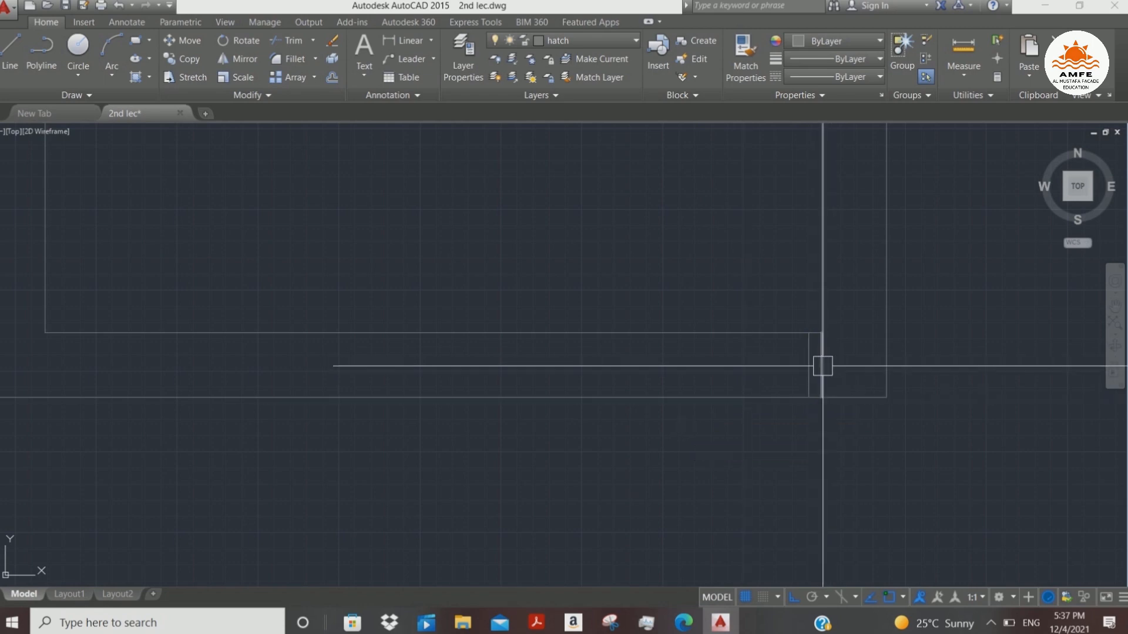
click(823, 366)
click(848, 378)
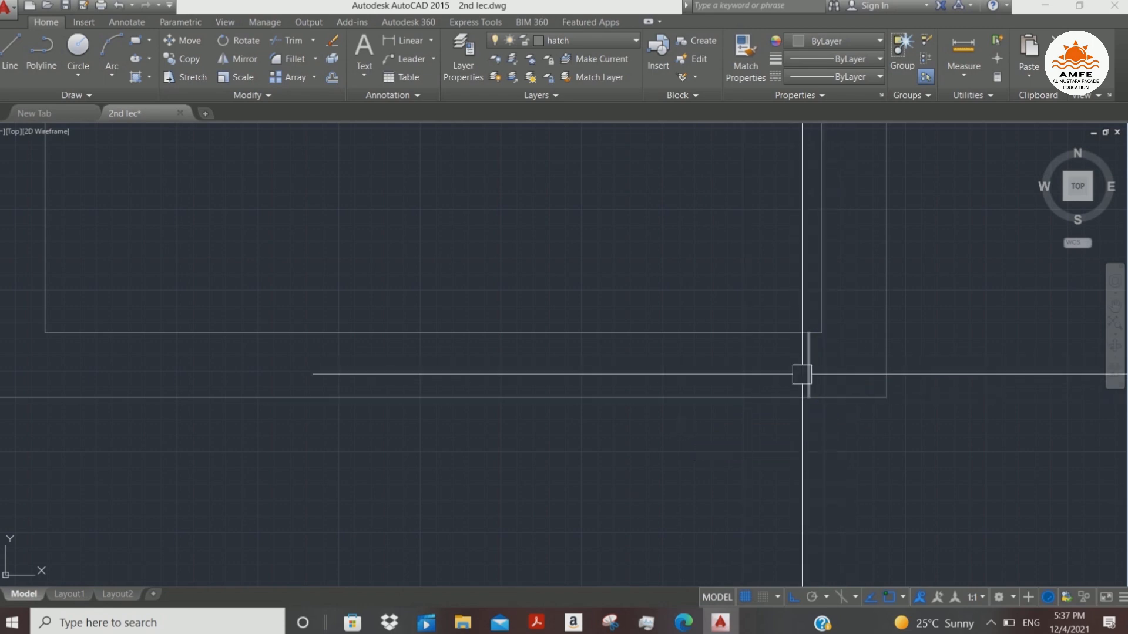
text(o)
key(Return)
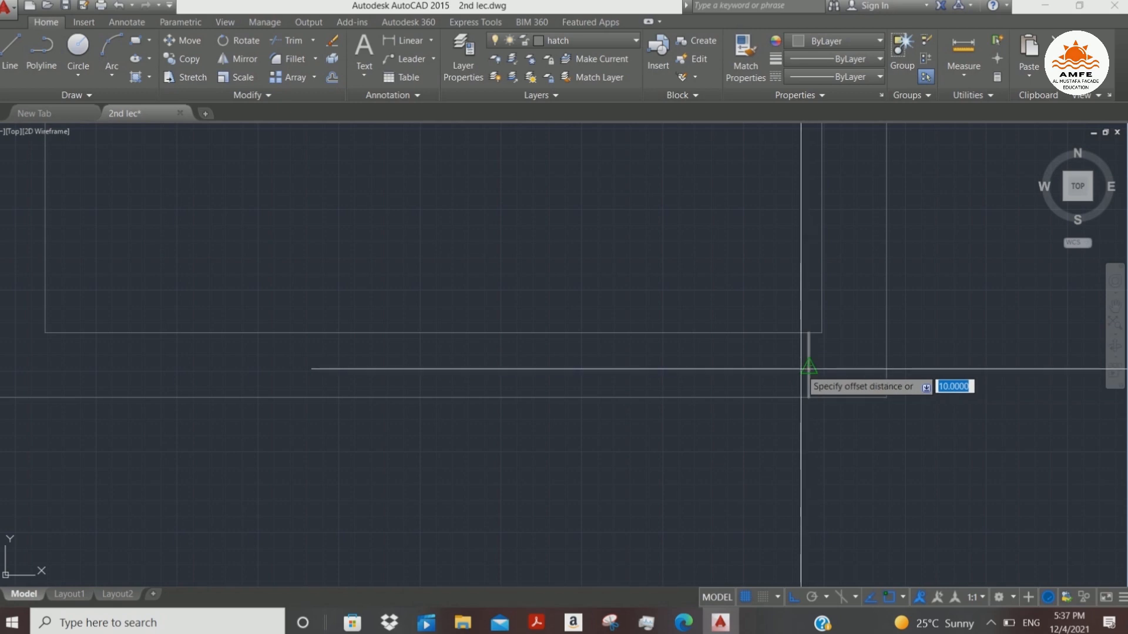
click(803, 370)
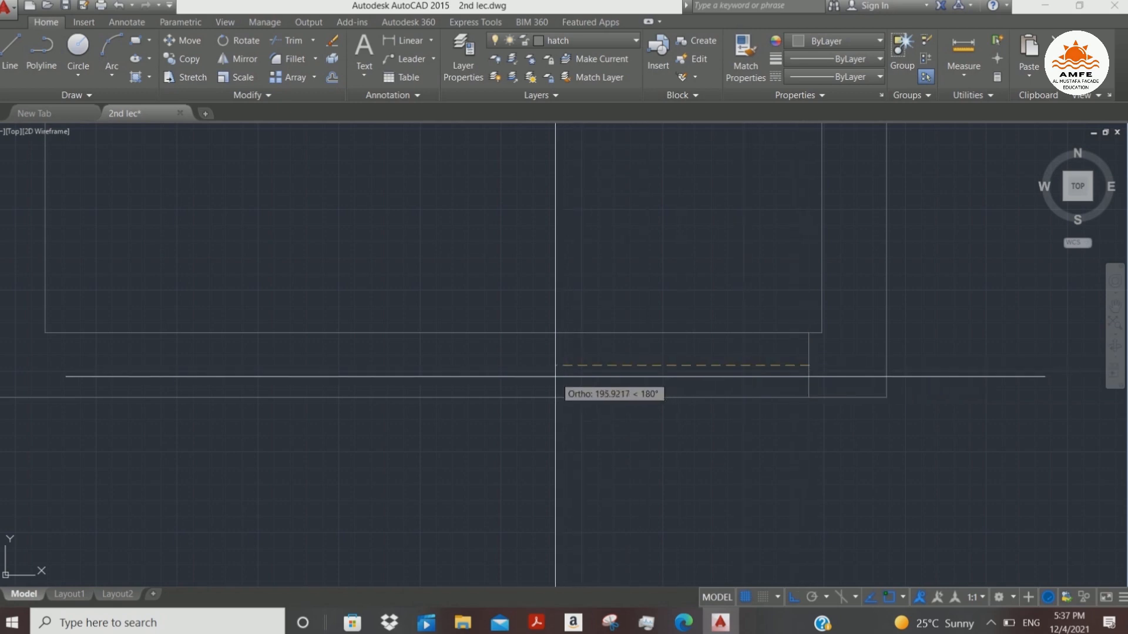
key(Escape)
right_click(577, 382)
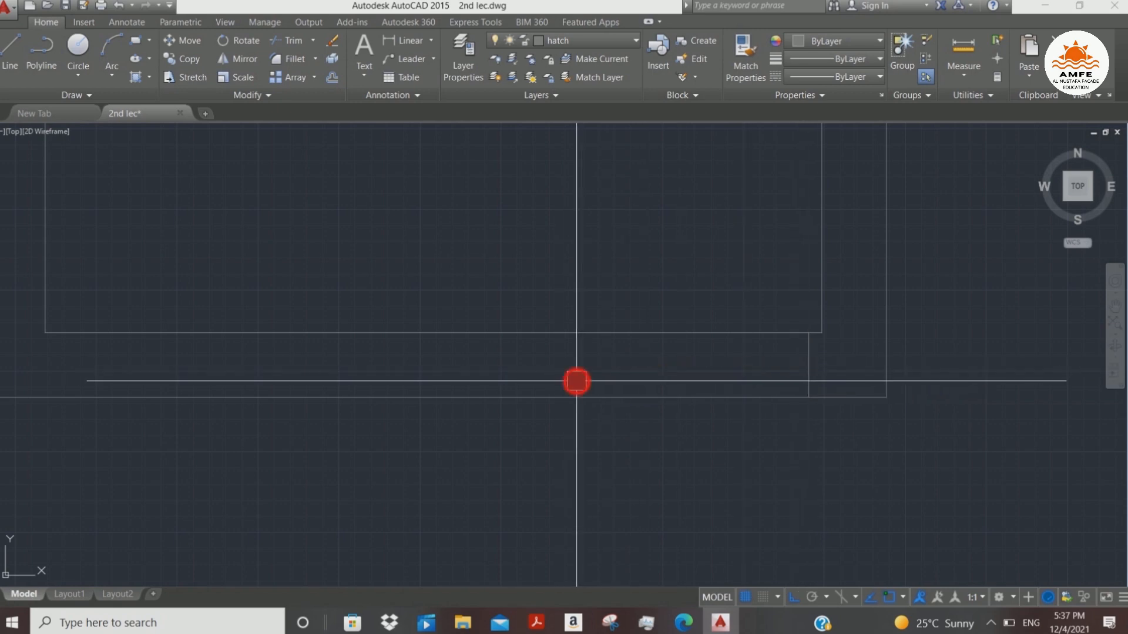
text(o)
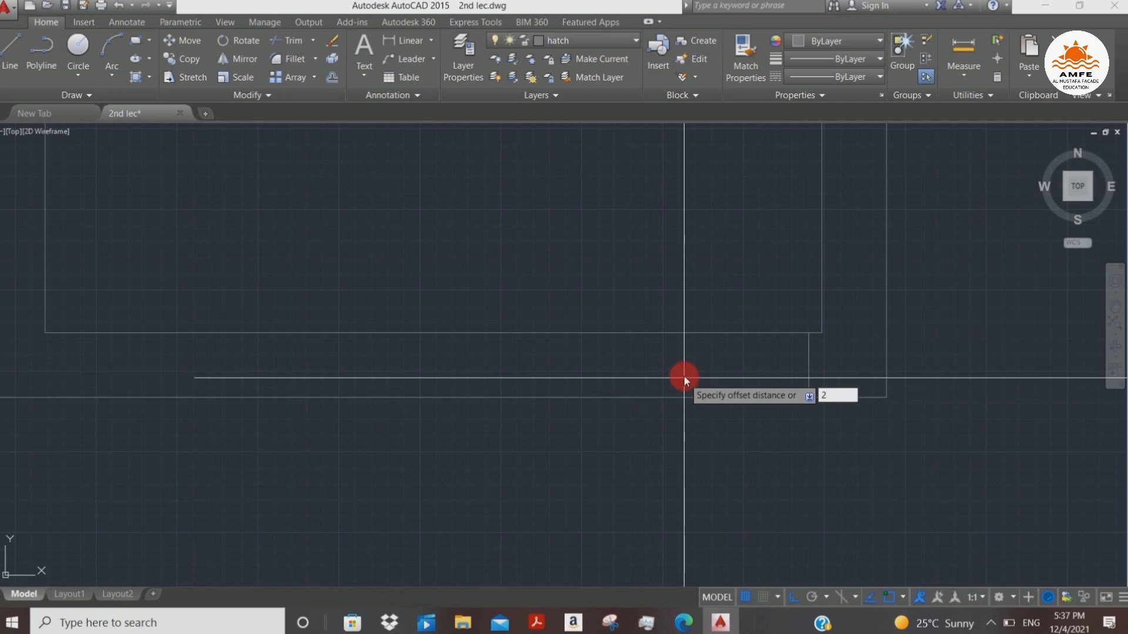
key(Return)
key(Return)
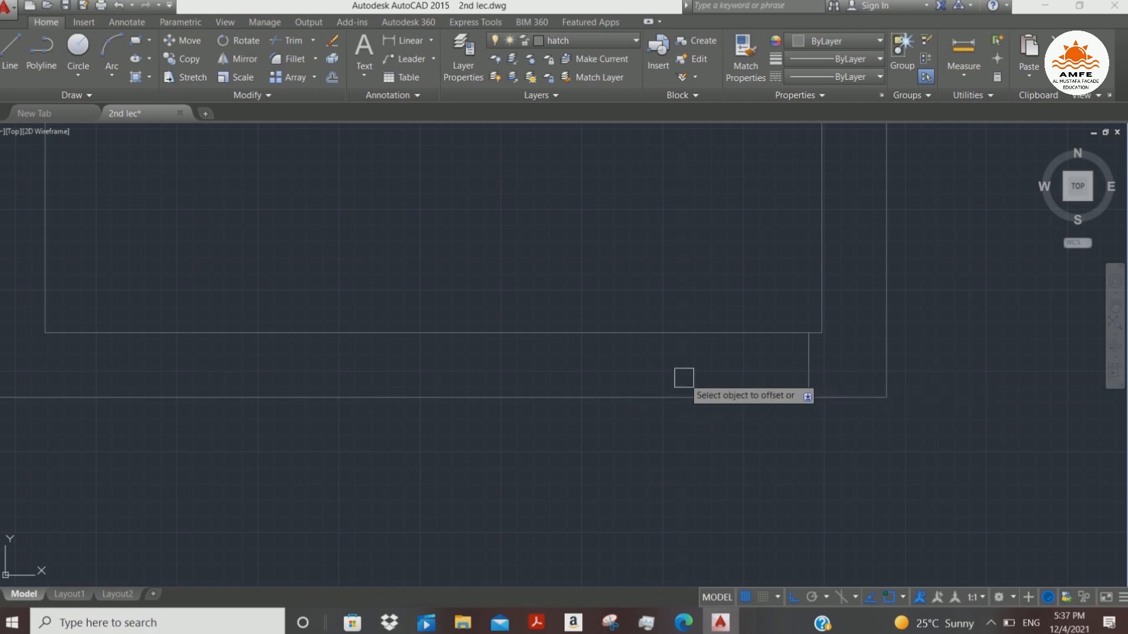
key(Escape)
- Offset the remaining short vertical line in the bottom wall 200 units to the left to mark the door opening
text(o)
key(Return)
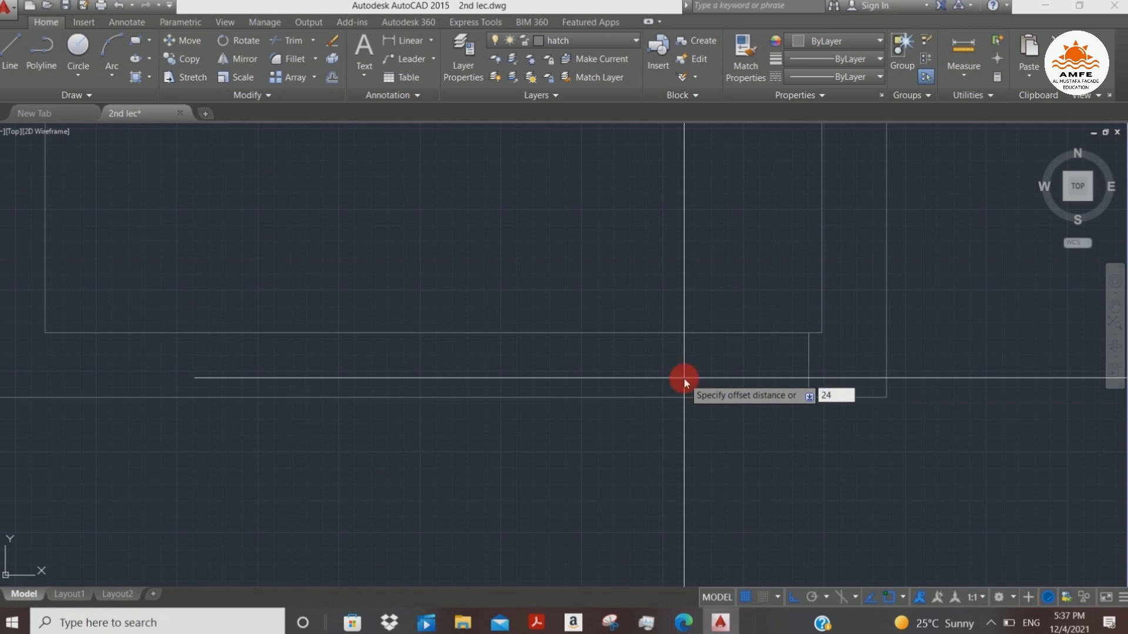
text(24)
key(BackSpace)
text(00)
key(Return)
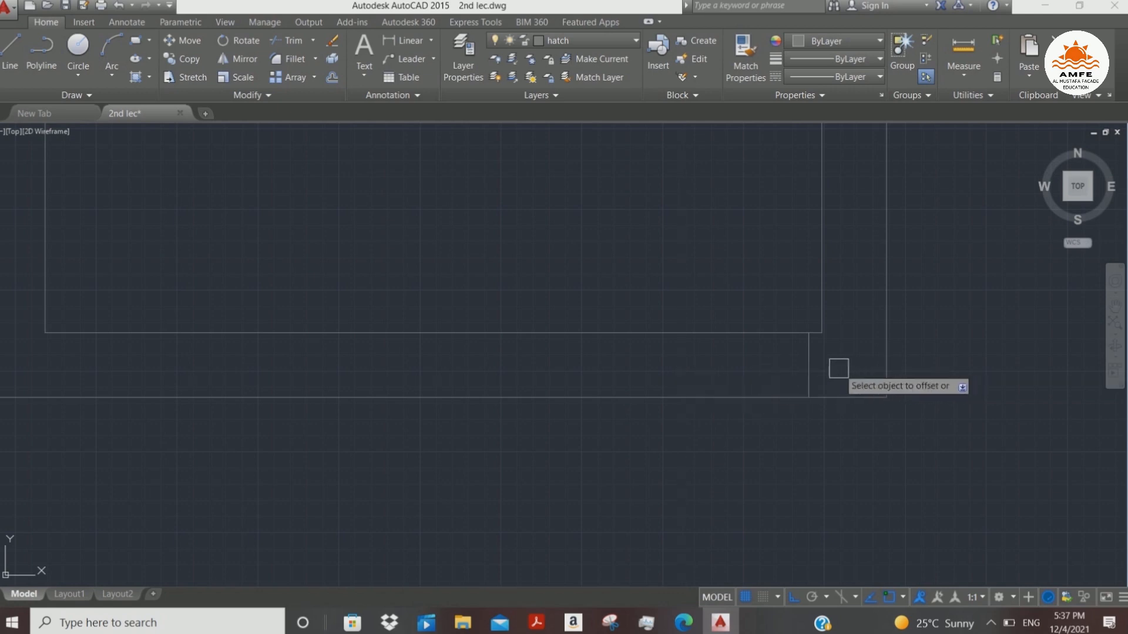
click(609, 339)
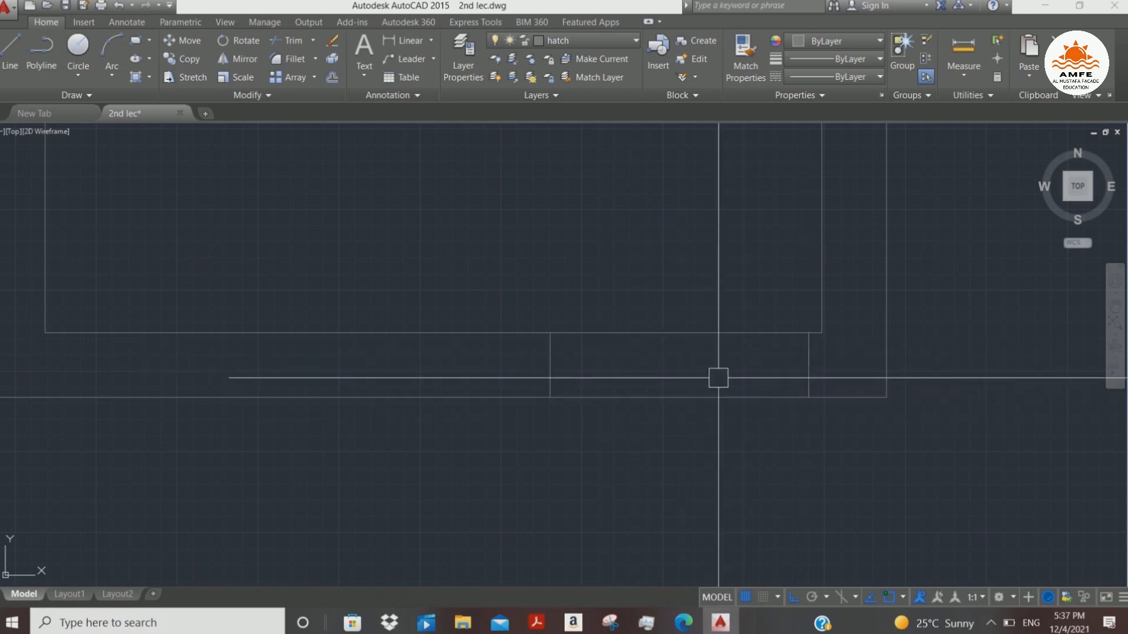
- Trim the inner and outer bottom wall lines between the two short vertical lines to open the doorway
text(tr)
key(Return)
click(717, 424)
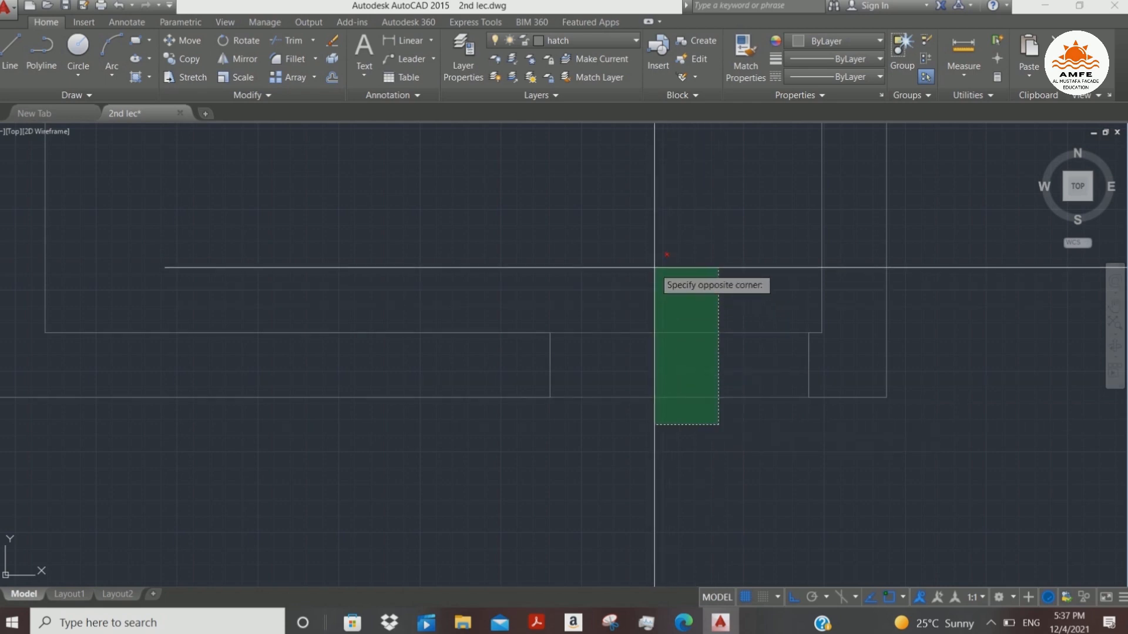
click(654, 268)
text(tr)
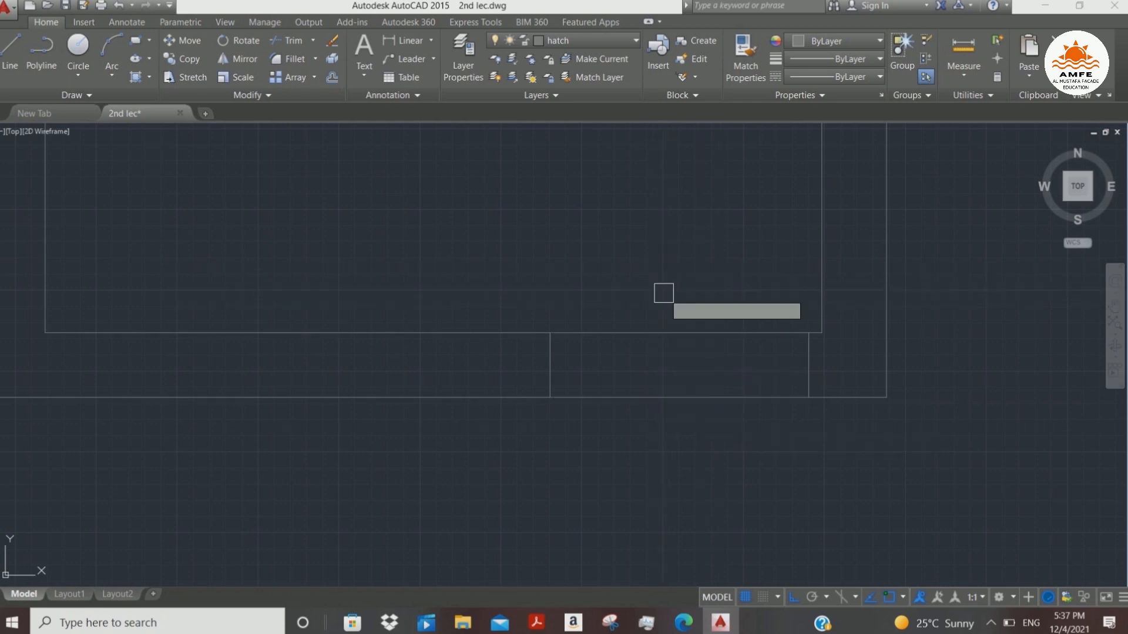
key(Return)
click(698, 433)
click(650, 247)
key(Escape)
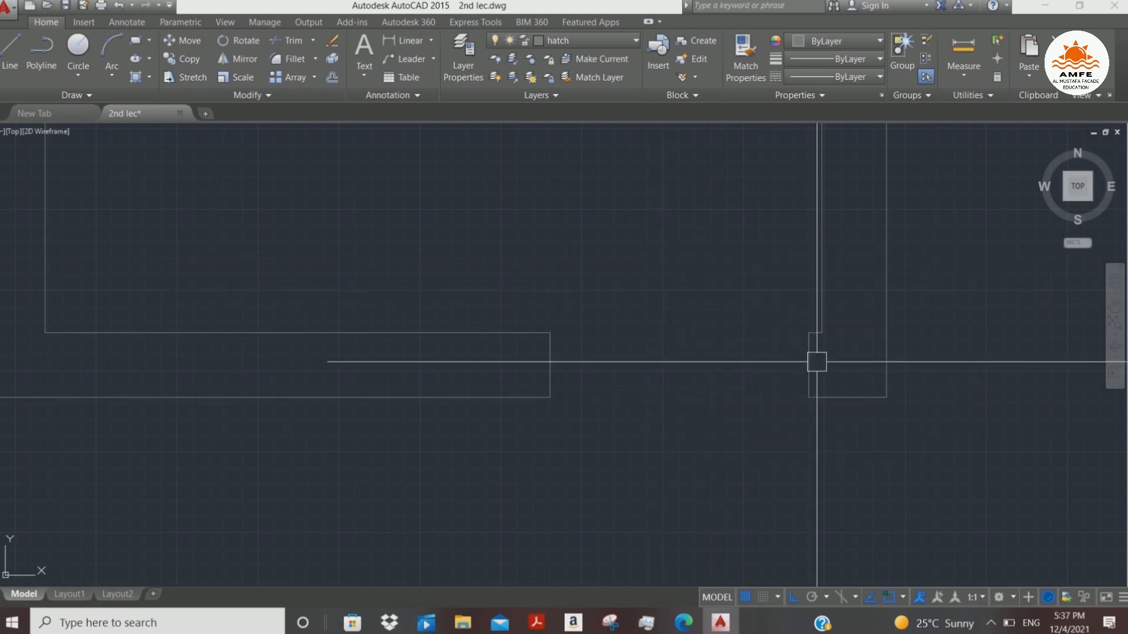
- Draw a door leaf from the right jamb's midpoint: 10 units left, 200 up, 5 right and back down to the base line
text(l)
key(Return)
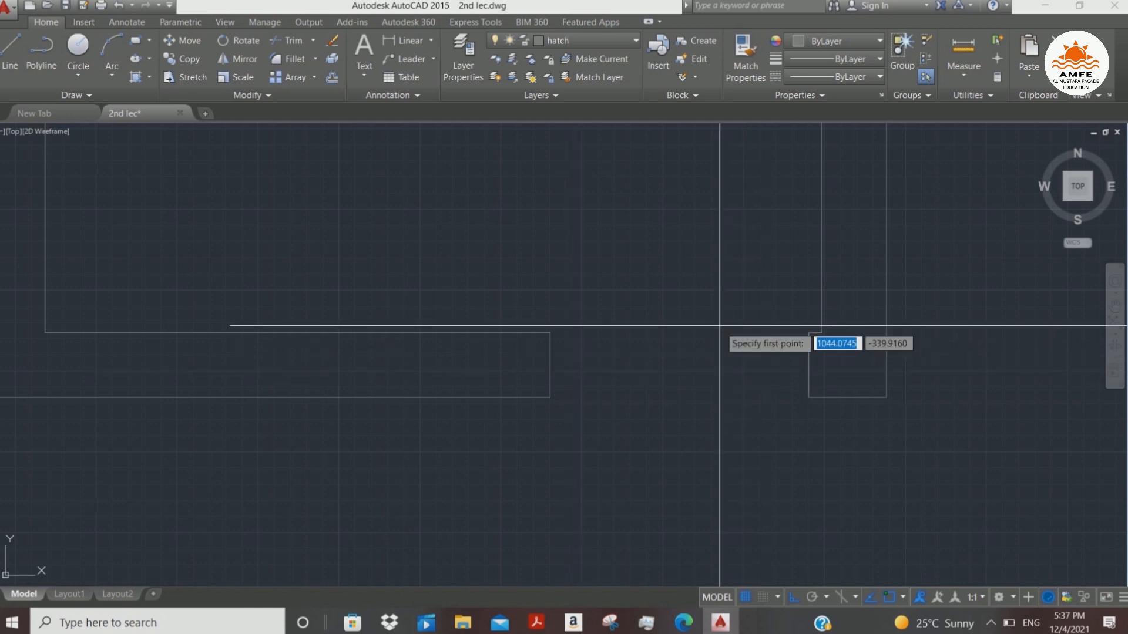
click(808, 365)
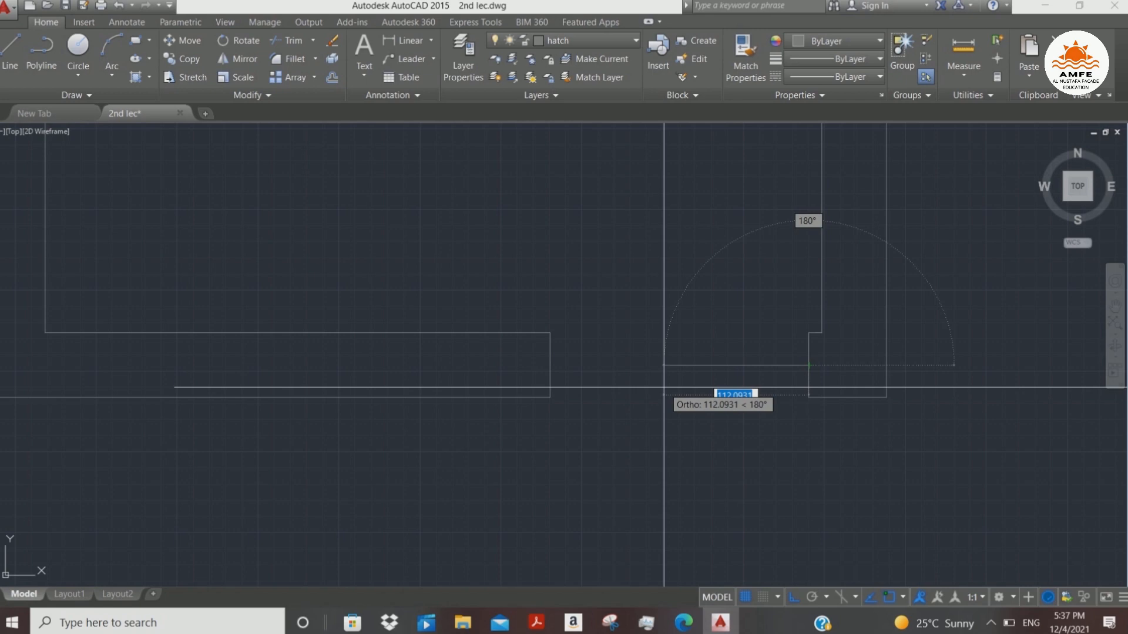
text(5)
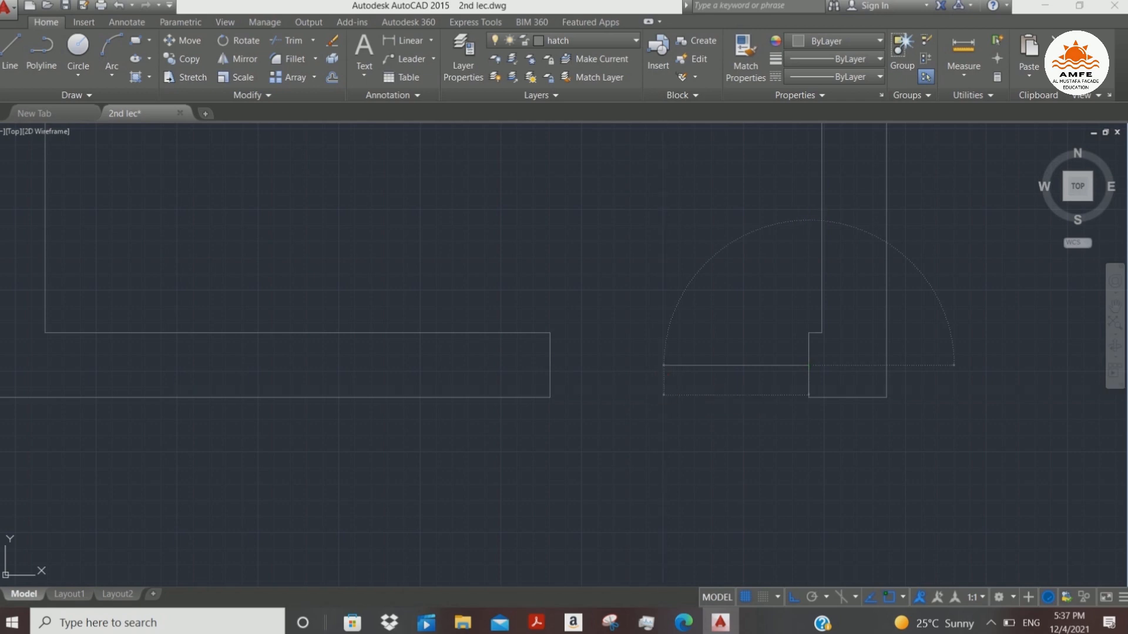
key(Return)
middle_drag(712, 228, 707, 381)
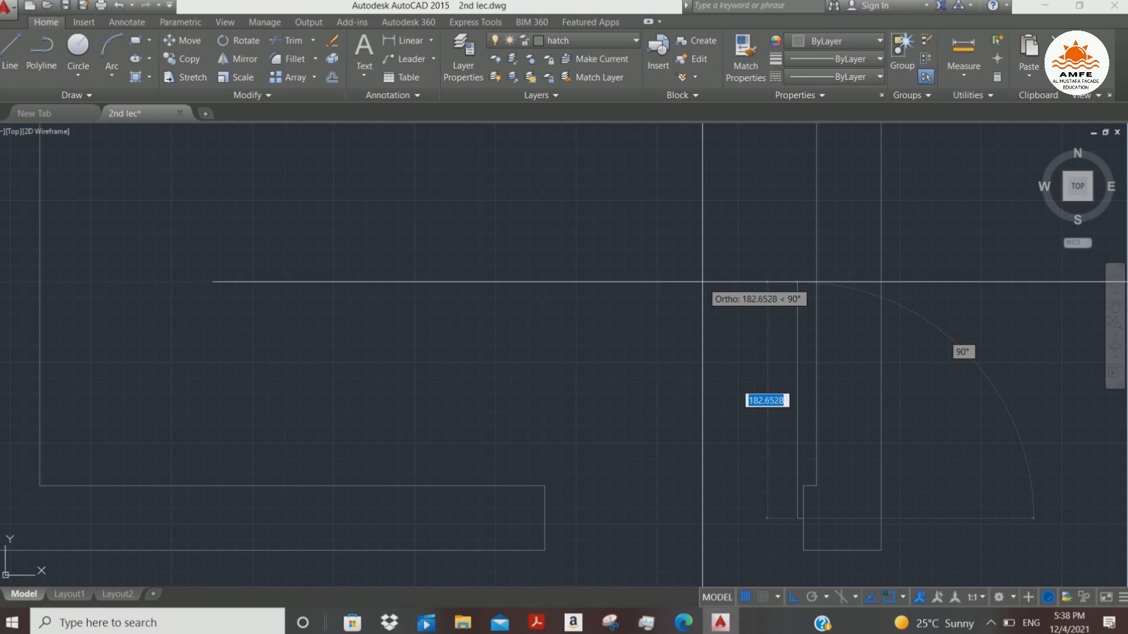
text(10)
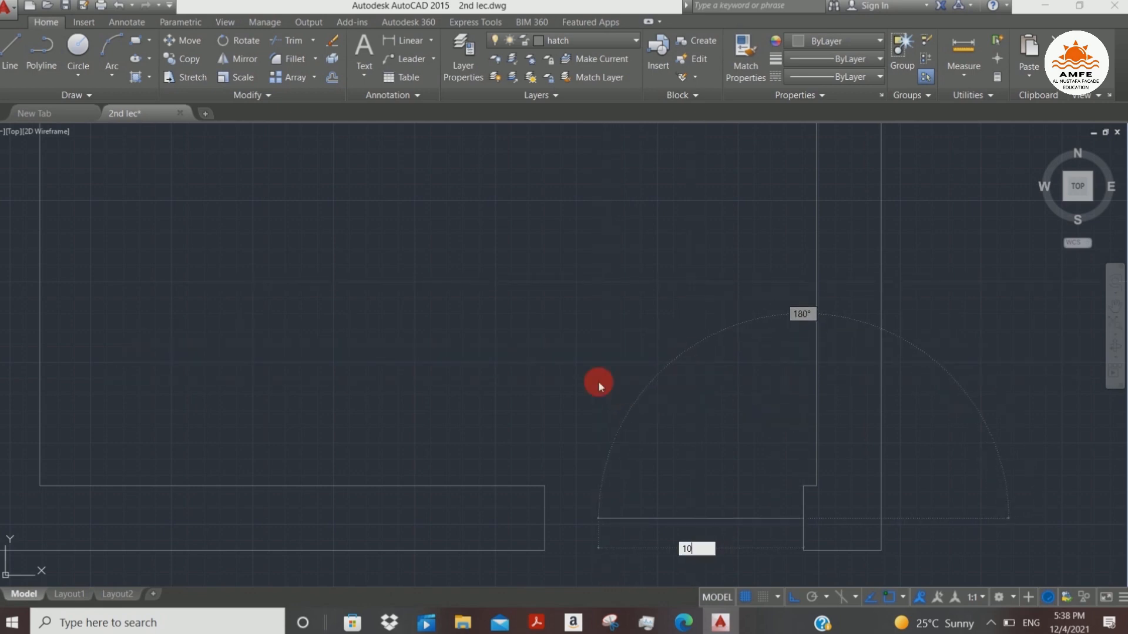
key(Return)
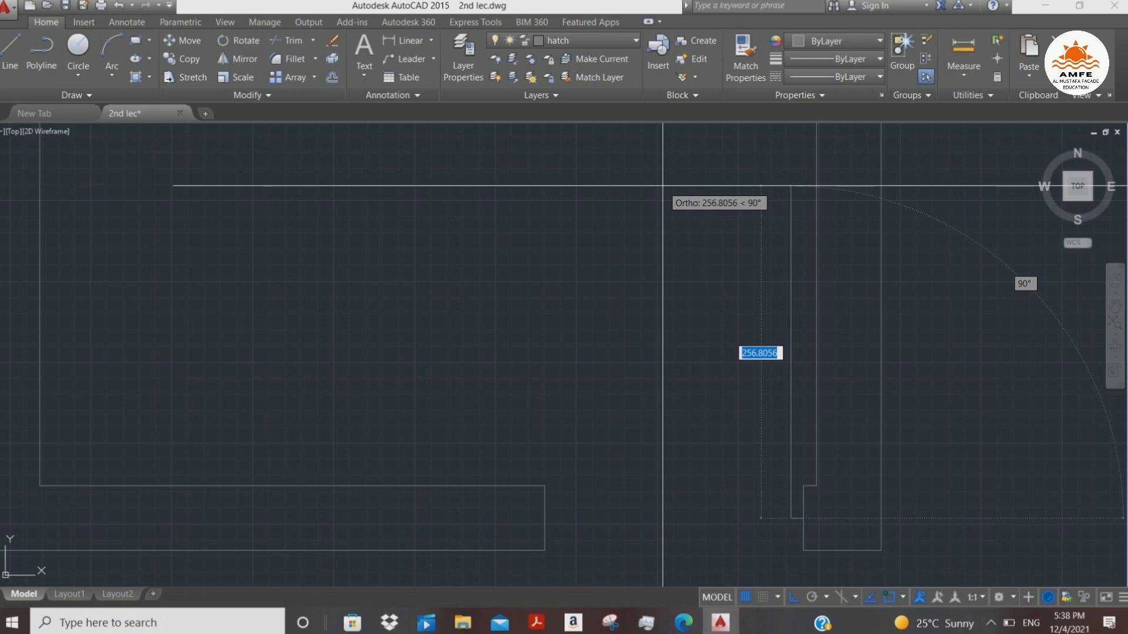
text(200)
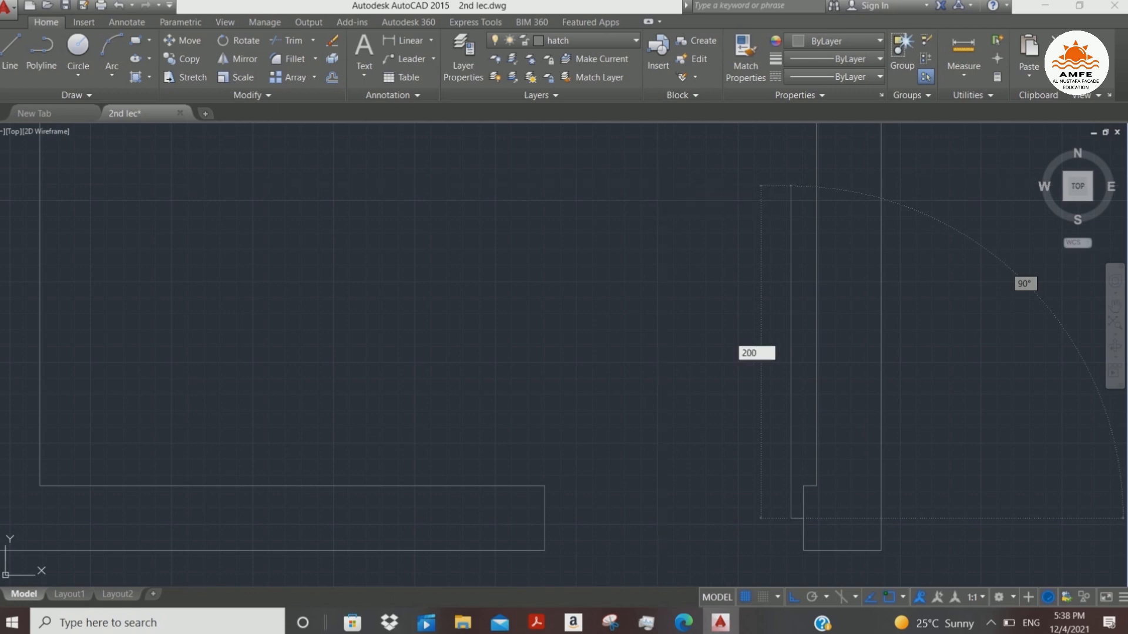
key(Return)
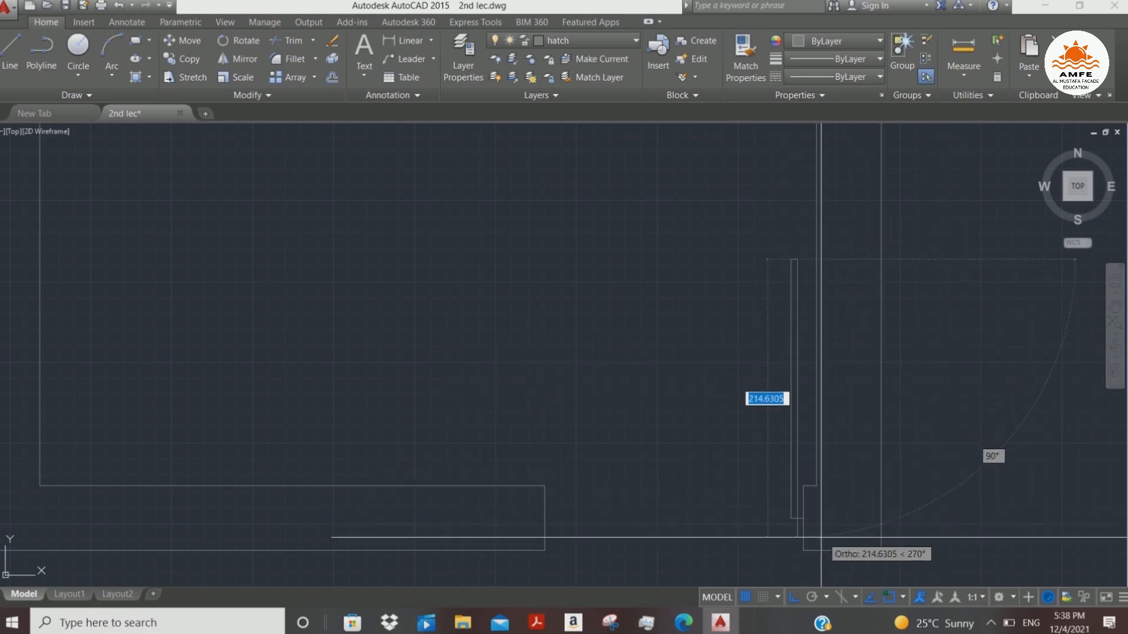
click(795, 518)
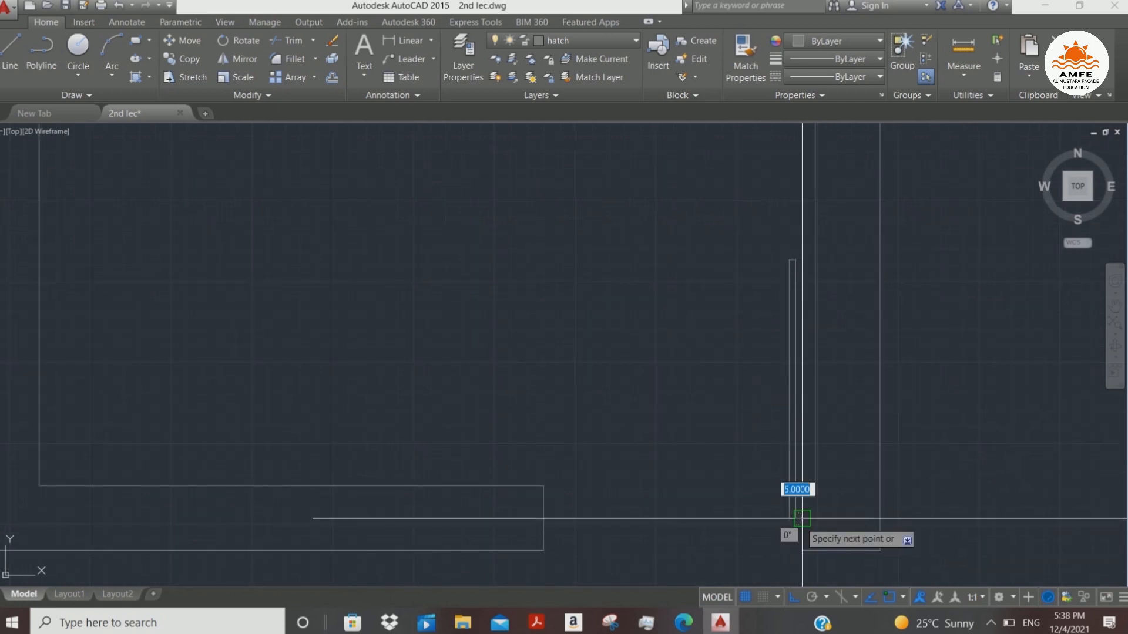
key(Escape)
- Draw the door-swing arc from the left jamb's midpoint through the leaf's top-left corner to its top-right corner
middle_drag(706, 411, 675, 335)
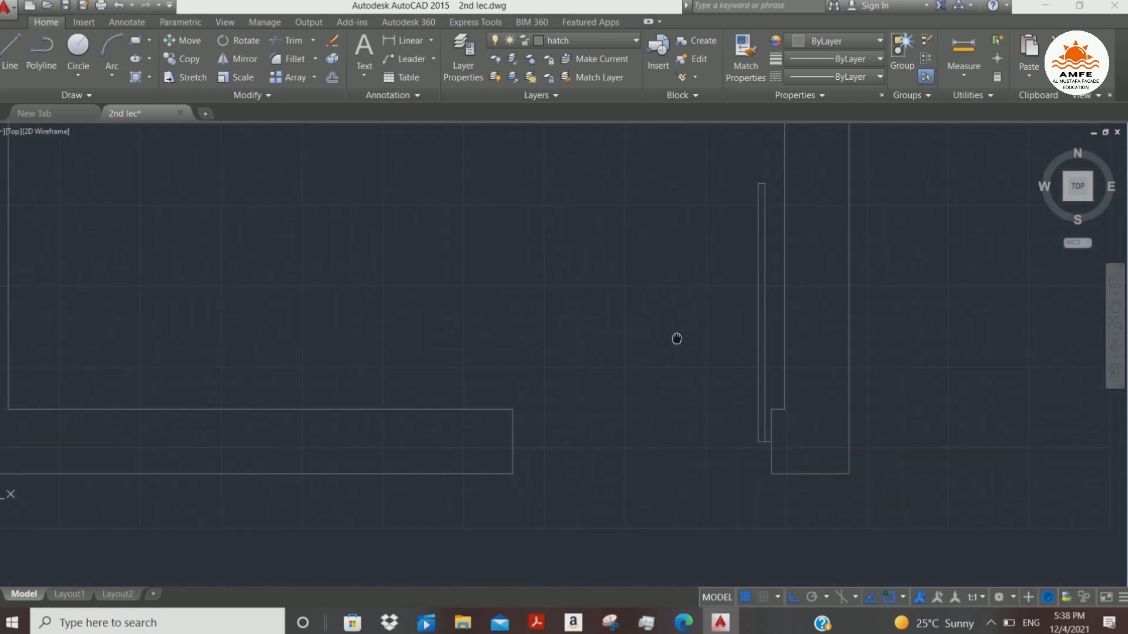
text(a)
key(Return)
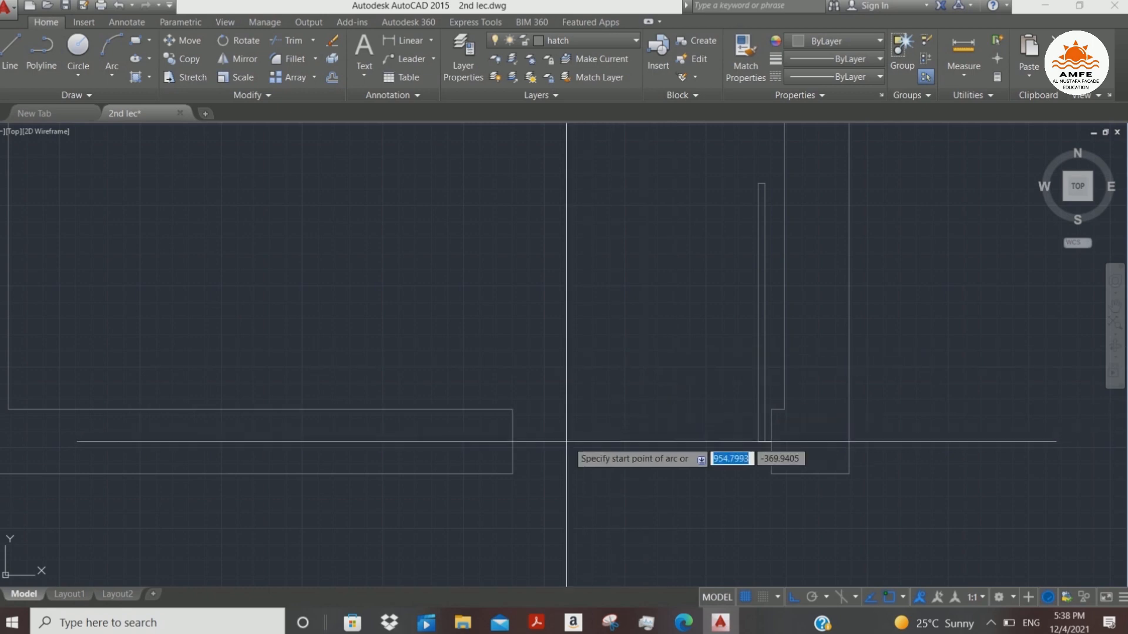
click(513, 442)
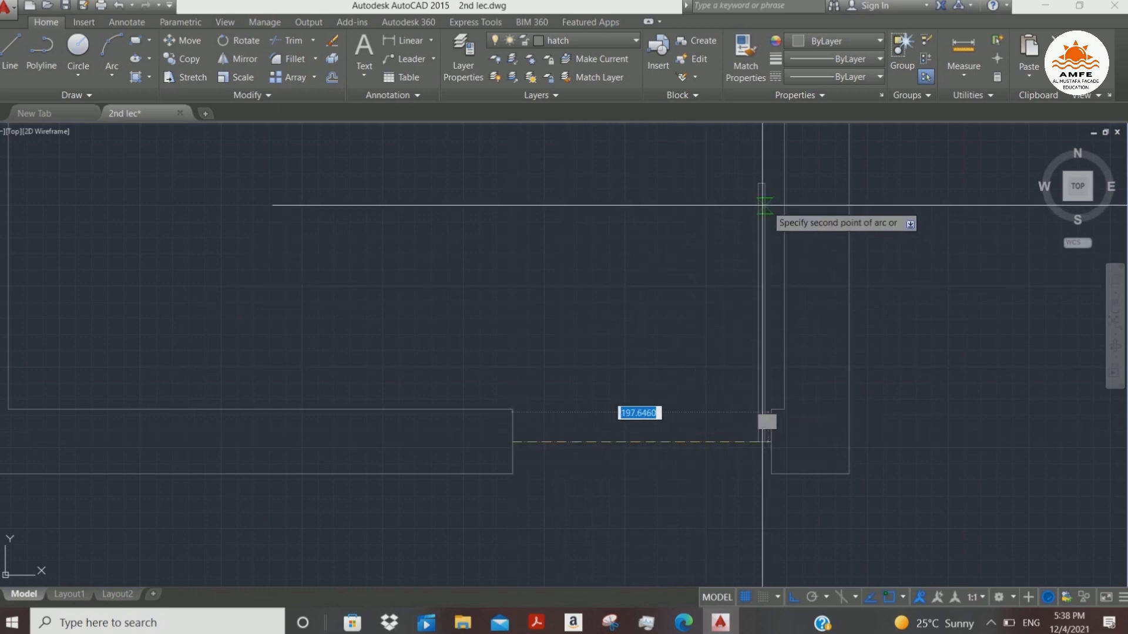
click(758, 183)
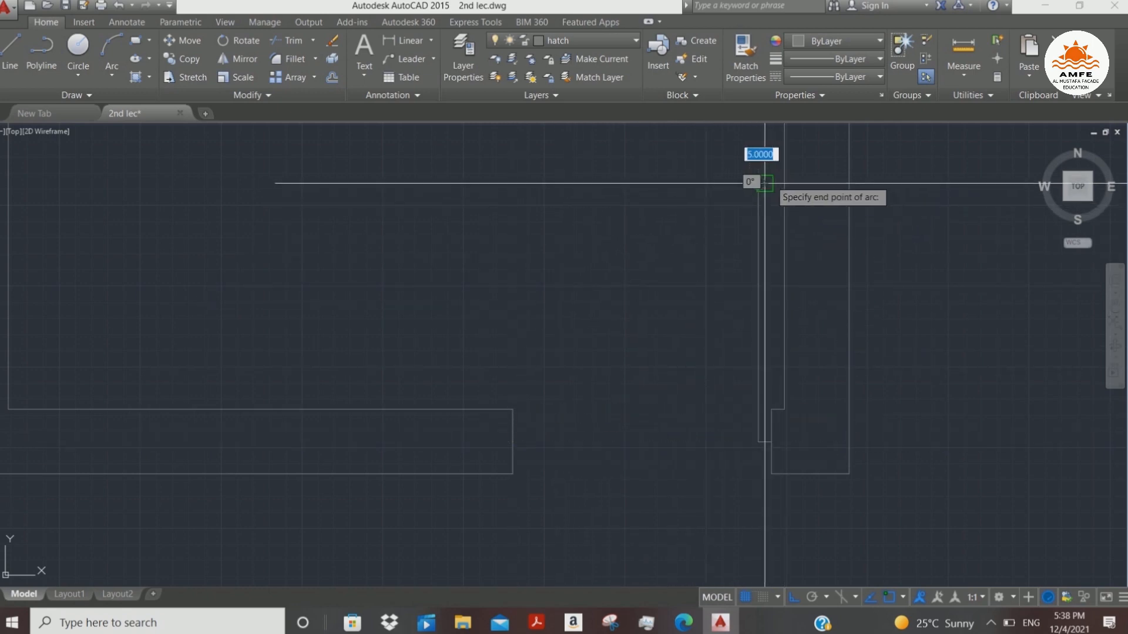
click(765, 183)
scroll(783, 300, down, 4)
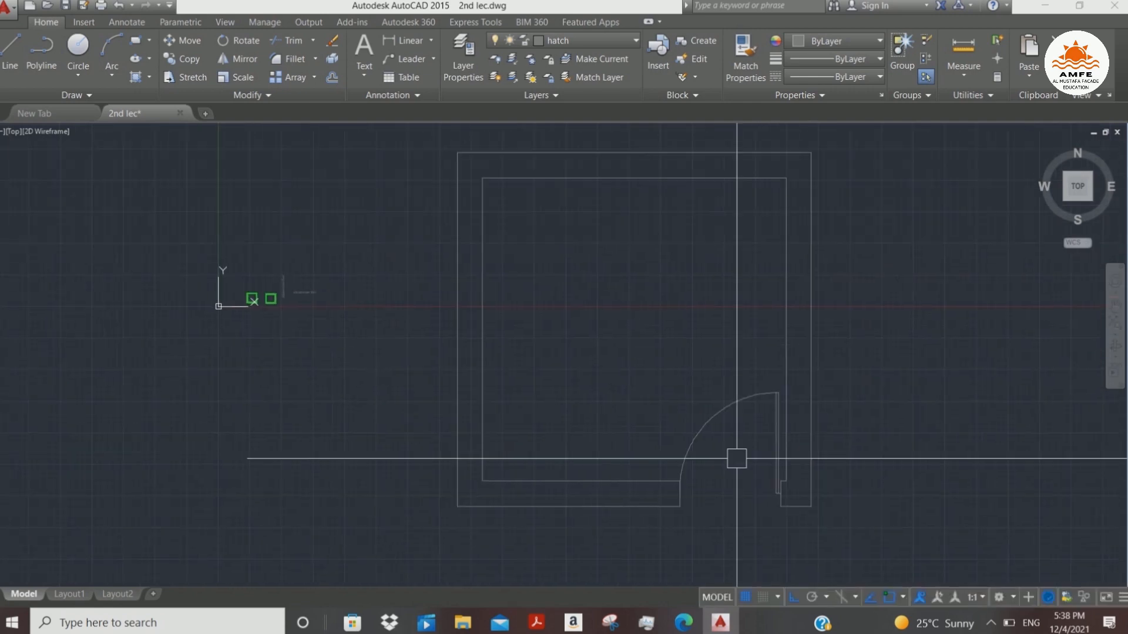
- Draw a horizontal line across the right wall from its inner face to its outer face, above the door swing
middle_drag(654, 305, 715, 279)
mouse_move(655, 332)
middle_down()
mouse_move(658, 294)
mouse_move(593, 370)
middle_up()
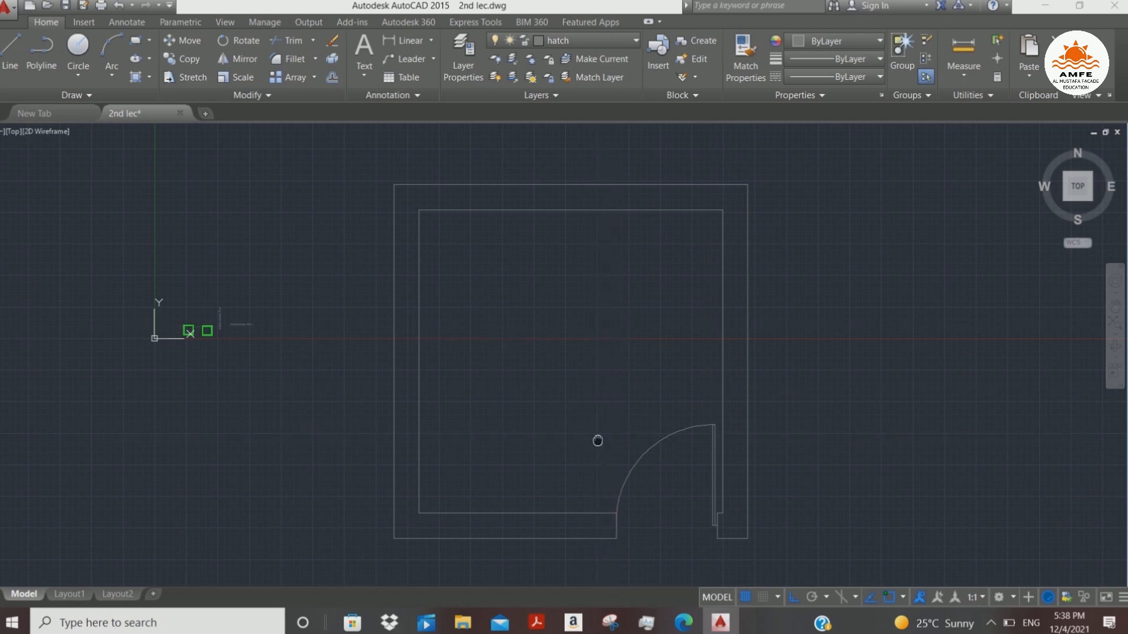
middle_drag(596, 440, 692, 298)
middle_drag(587, 355, 547, 467)
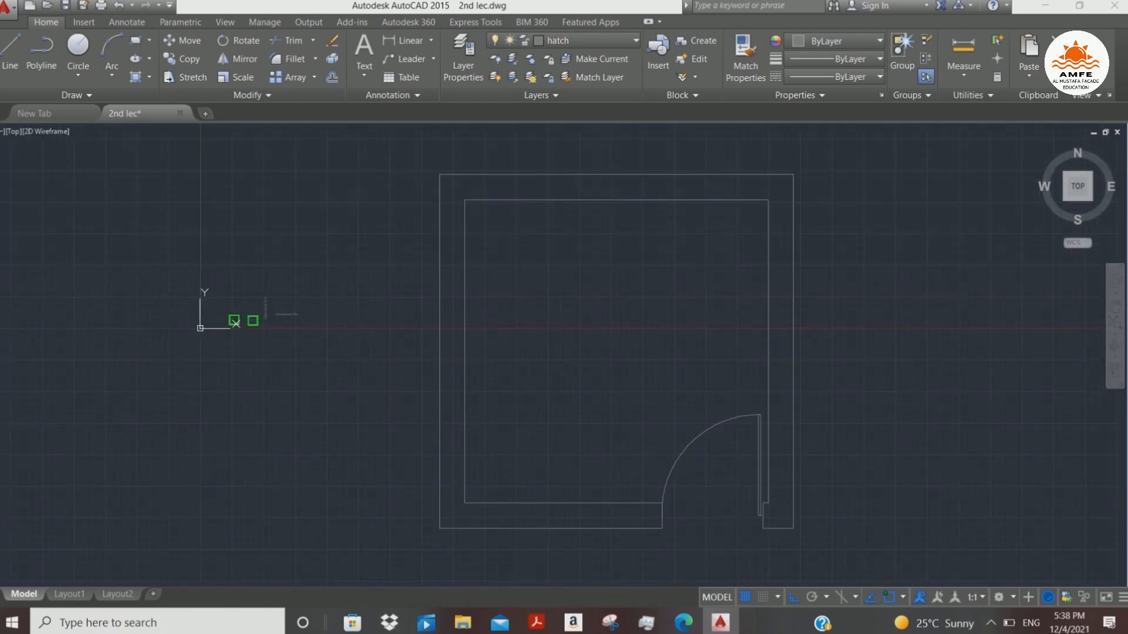
key(Return)
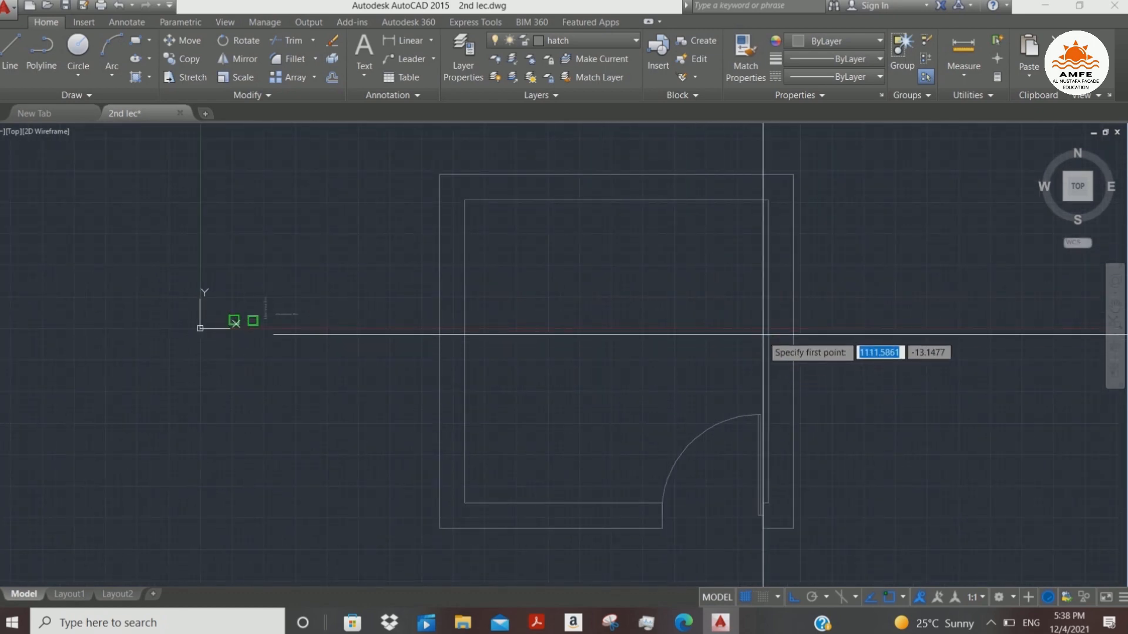
click(768, 352)
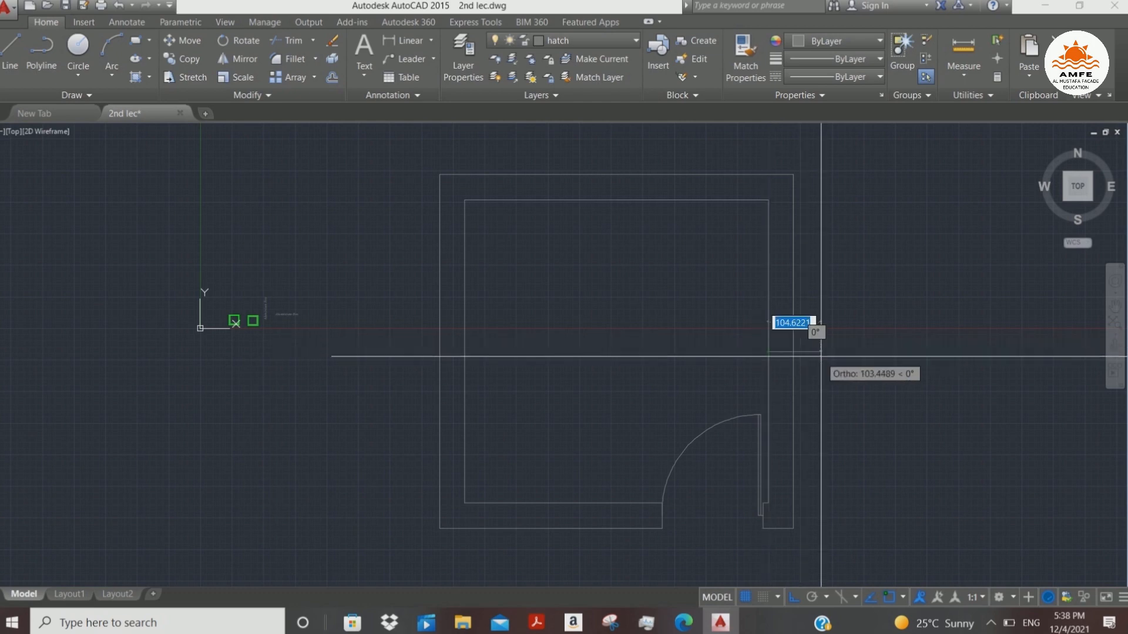
click(793, 352)
key(Return)
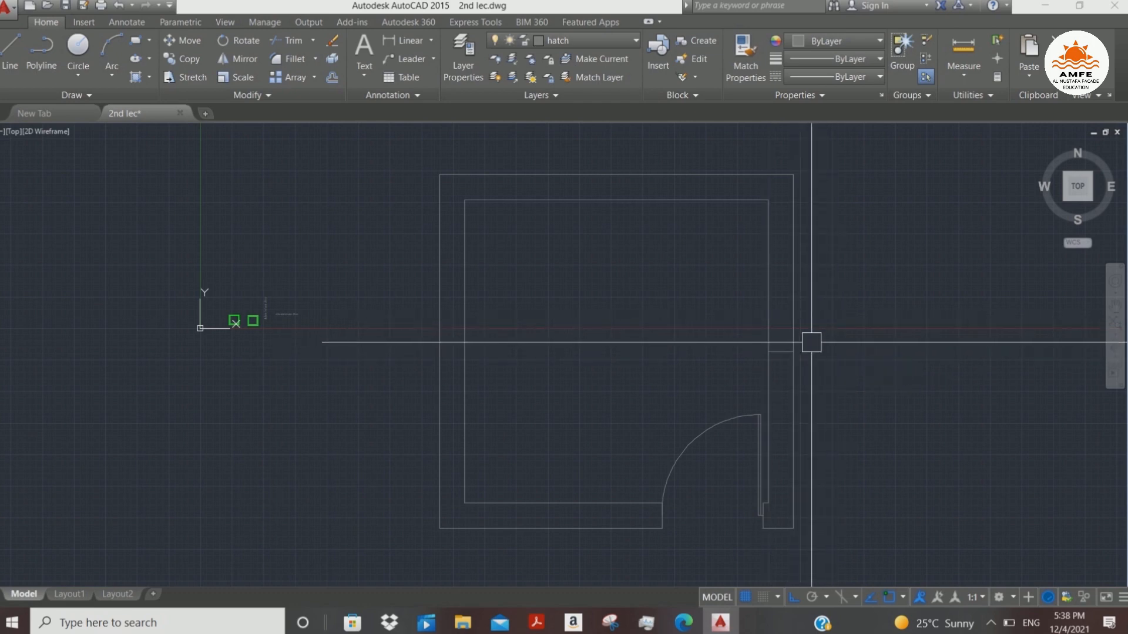
- Offset the line across the right wall by 200 once upward and once downward
text(o)
key(Return)
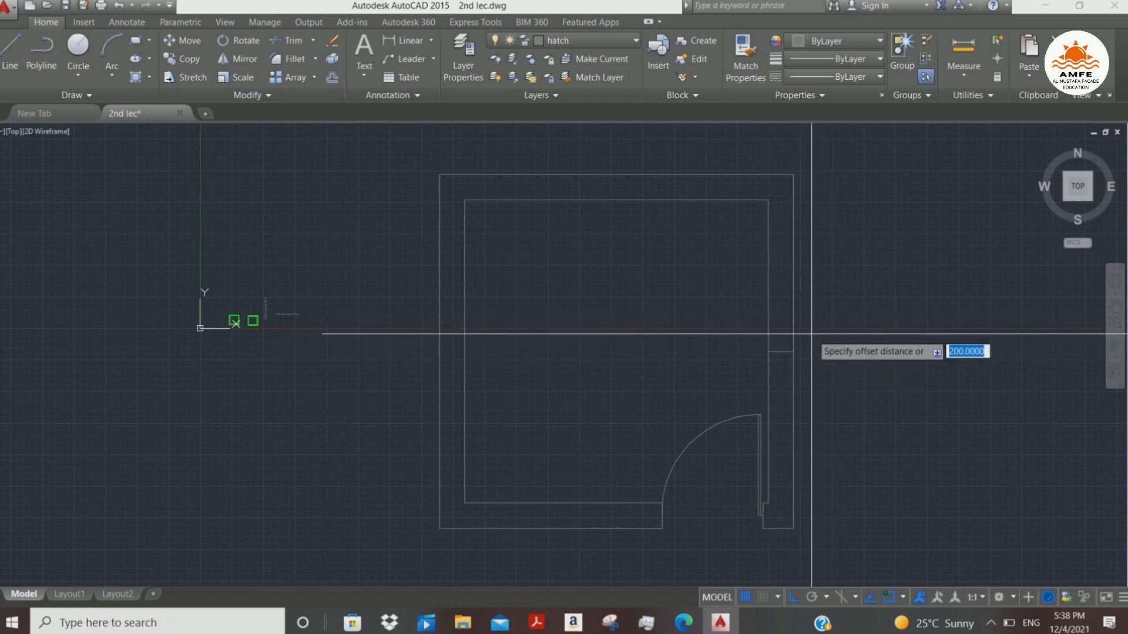
text(200)
key(Return)
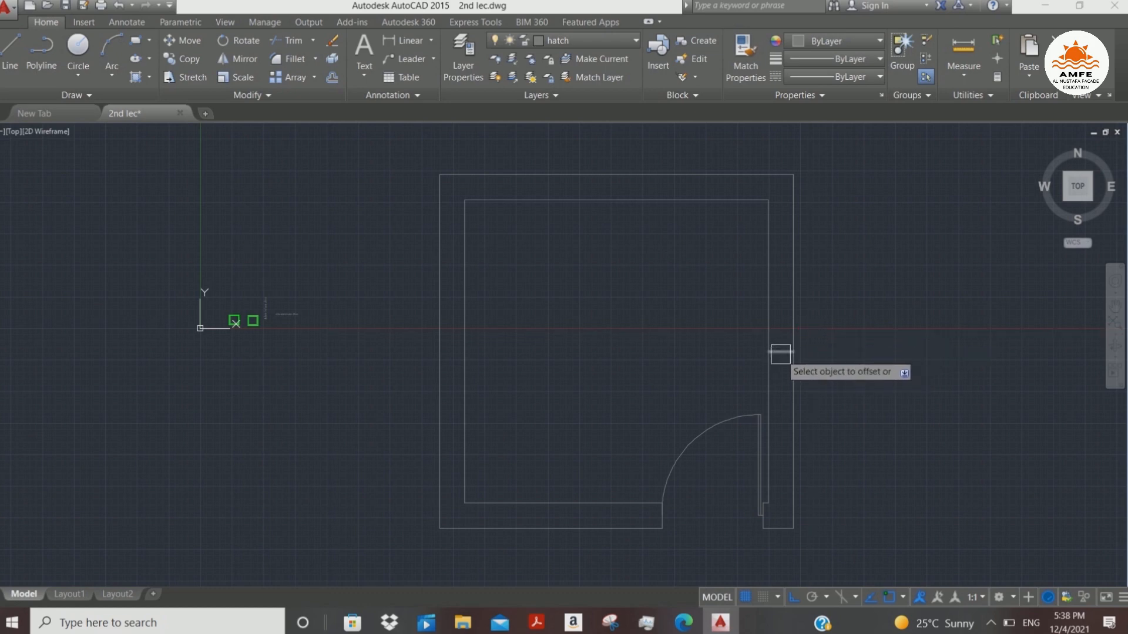
click(780, 353)
click(799, 270)
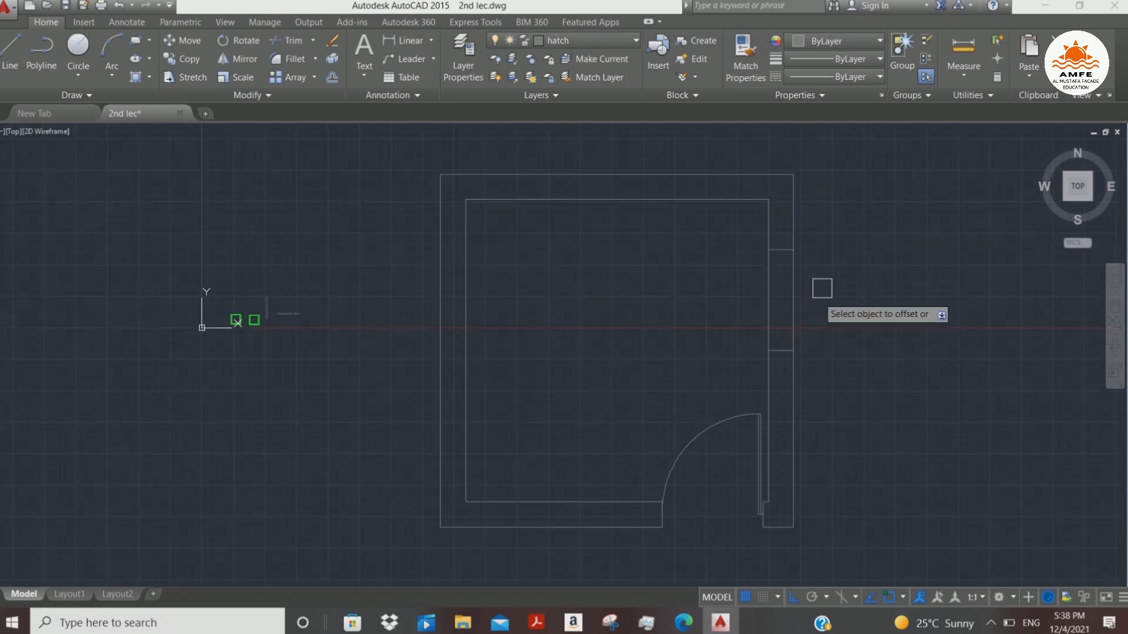
click(781, 351)
click(784, 367)
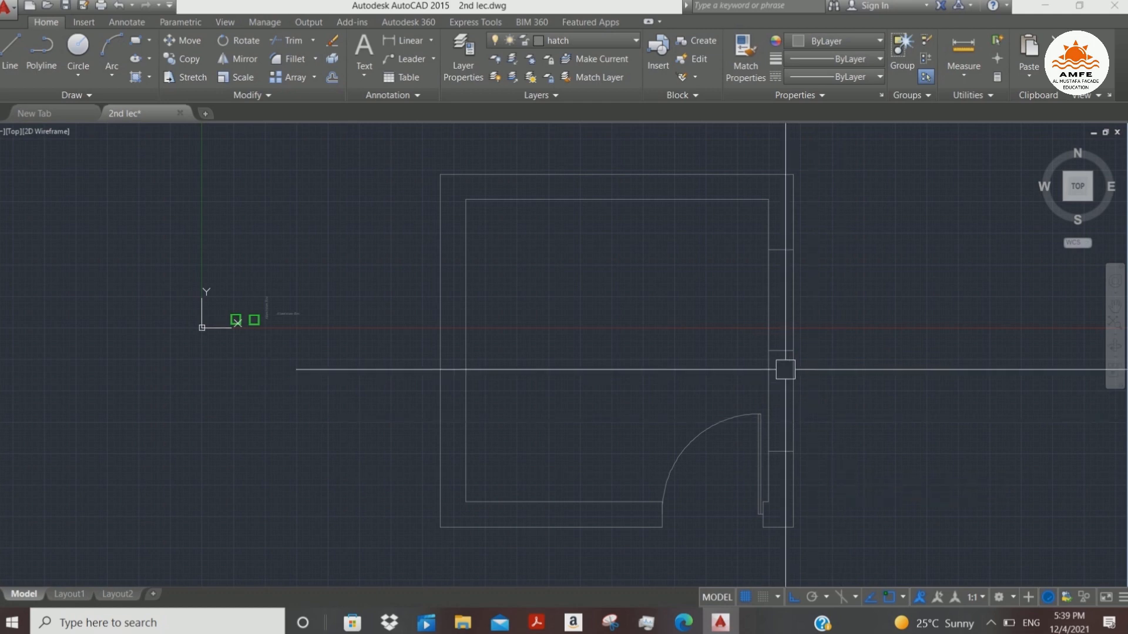
key(Escape)
- Delete the original middle line between the two offset lines in the right wall
click(736, 328)
click(890, 386)
key(Delete)
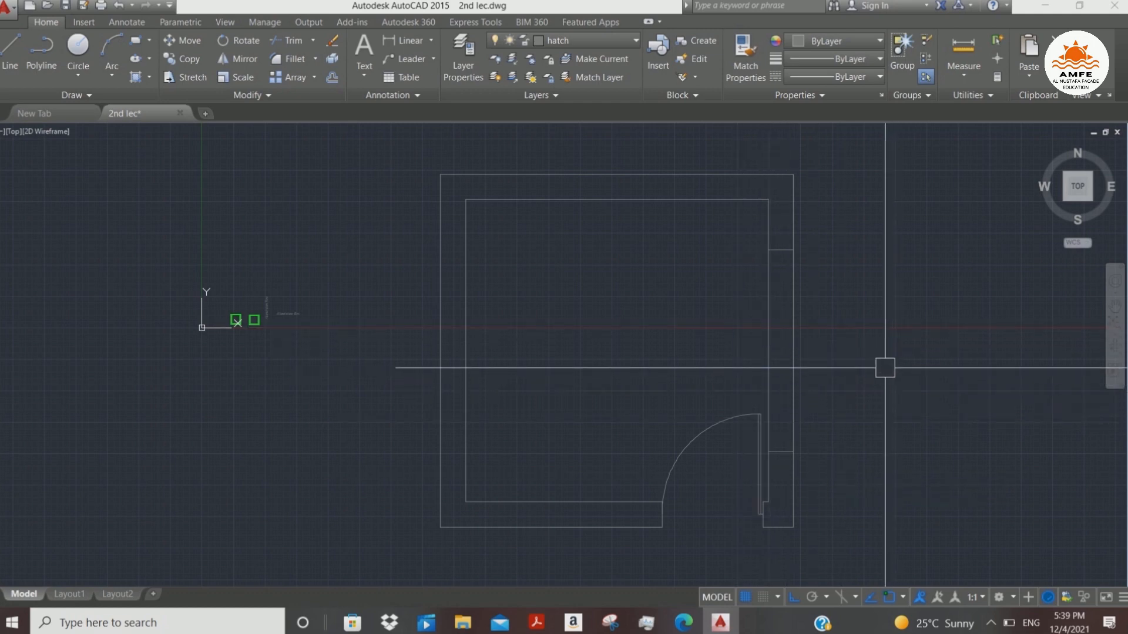
middle_drag(848, 383, 841, 322)
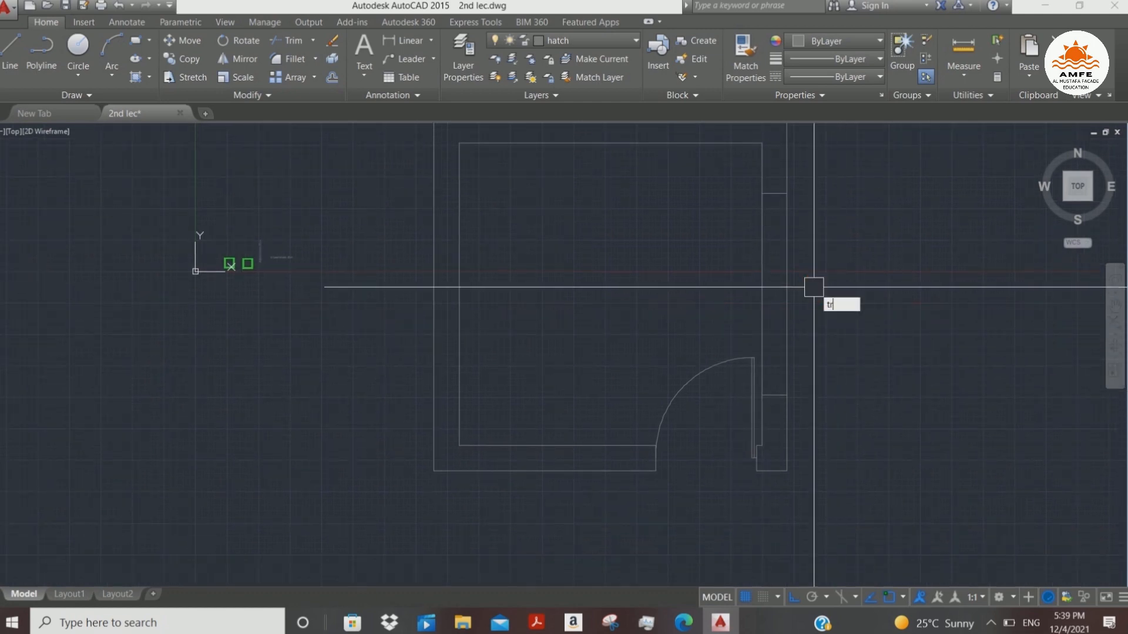
key(Return)
key(Return)
scroll(814, 288, up, 2)
key(Escape)
scroll(823, 320, down, 2)
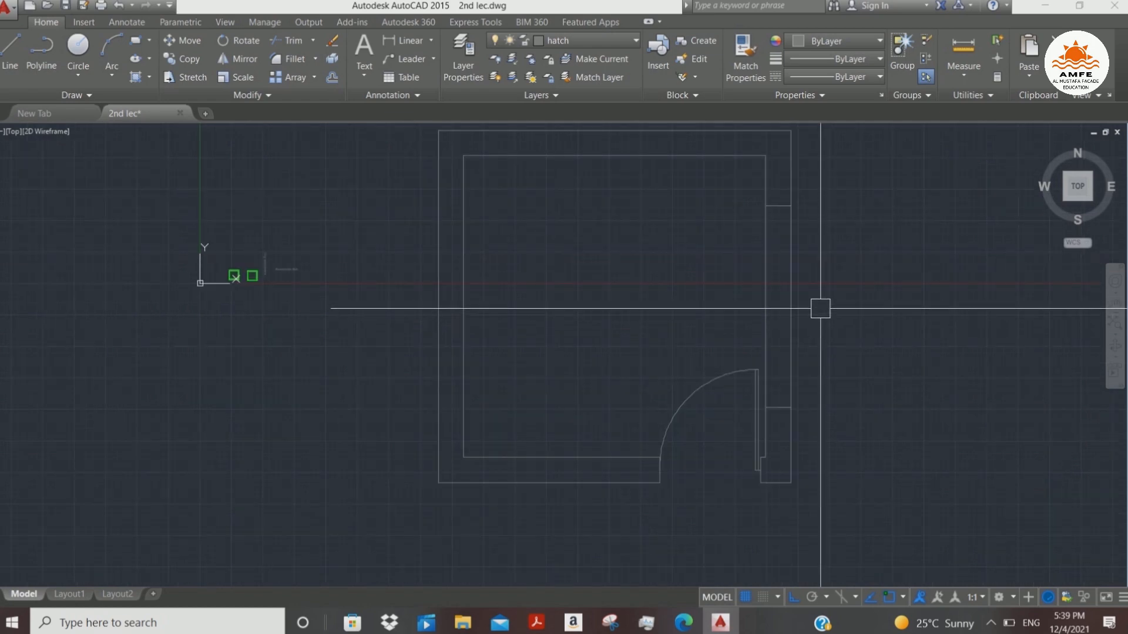
- Trim away the right wall's inner and outer lines between the two cross lines to open the window gap
text(tr)
key(Return)
key(Return)
click(817, 254)
click(744, 261)
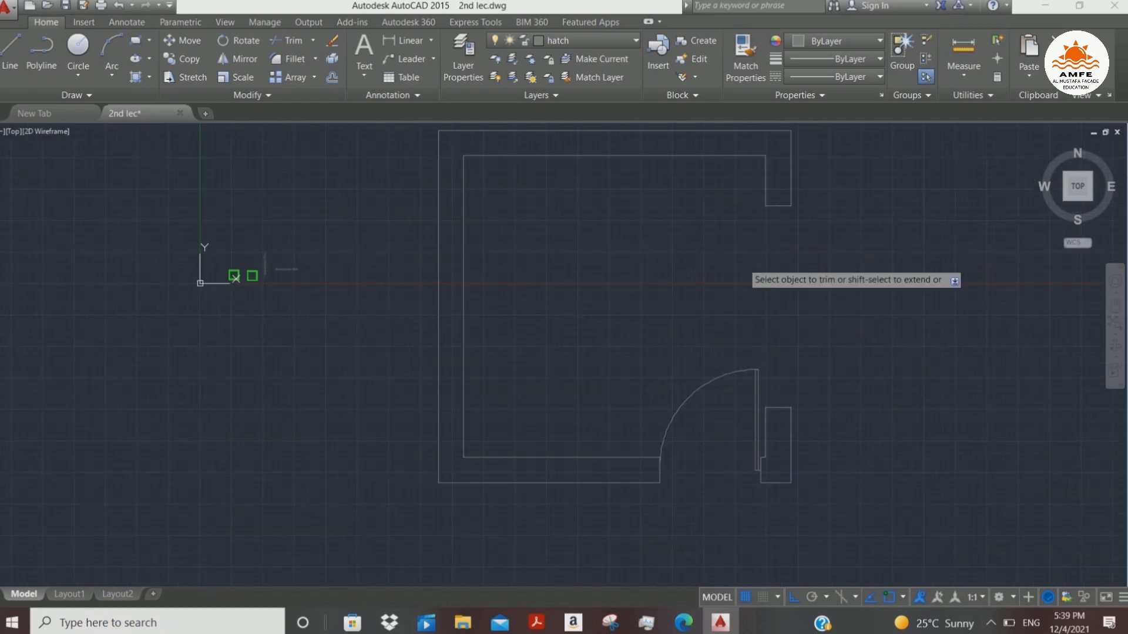
- Draw two vertical lines across the window opening, one along the outer wall face and one along the inner
text(l)
key(Return)
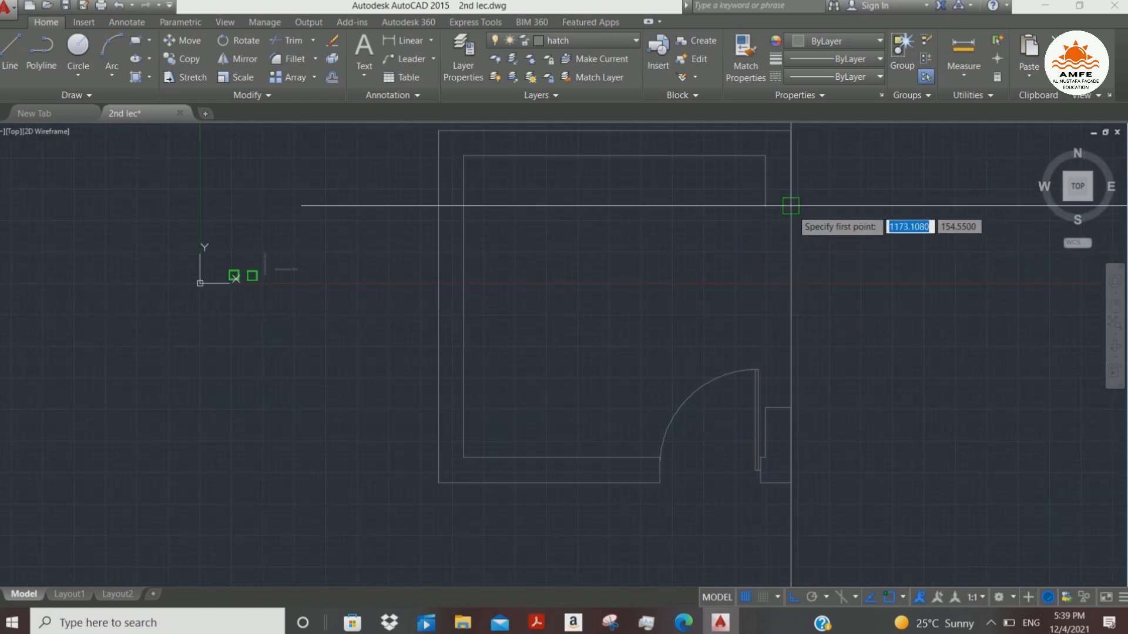
click(791, 206)
click(791, 408)
key(Return)
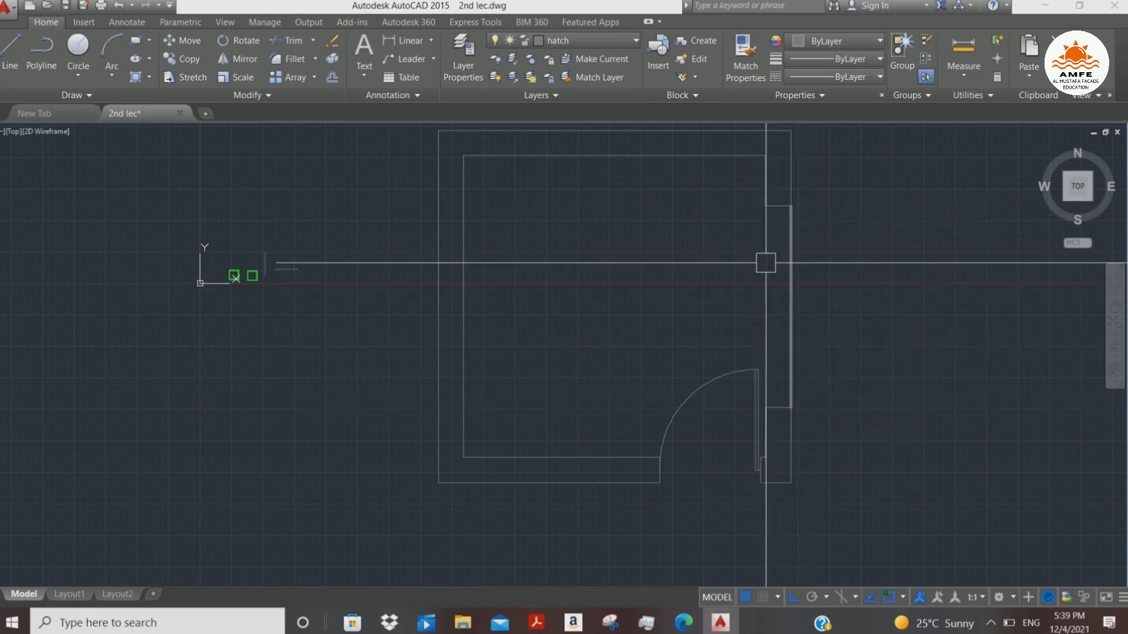
key(Return)
click(765, 206)
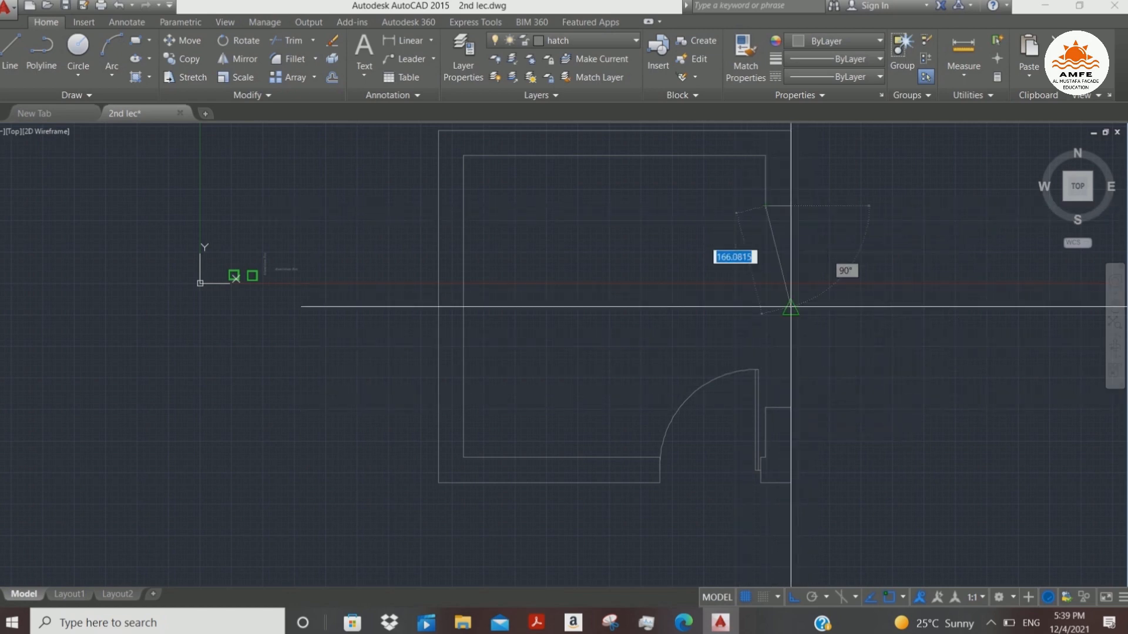
click(765, 408)
key(Return)
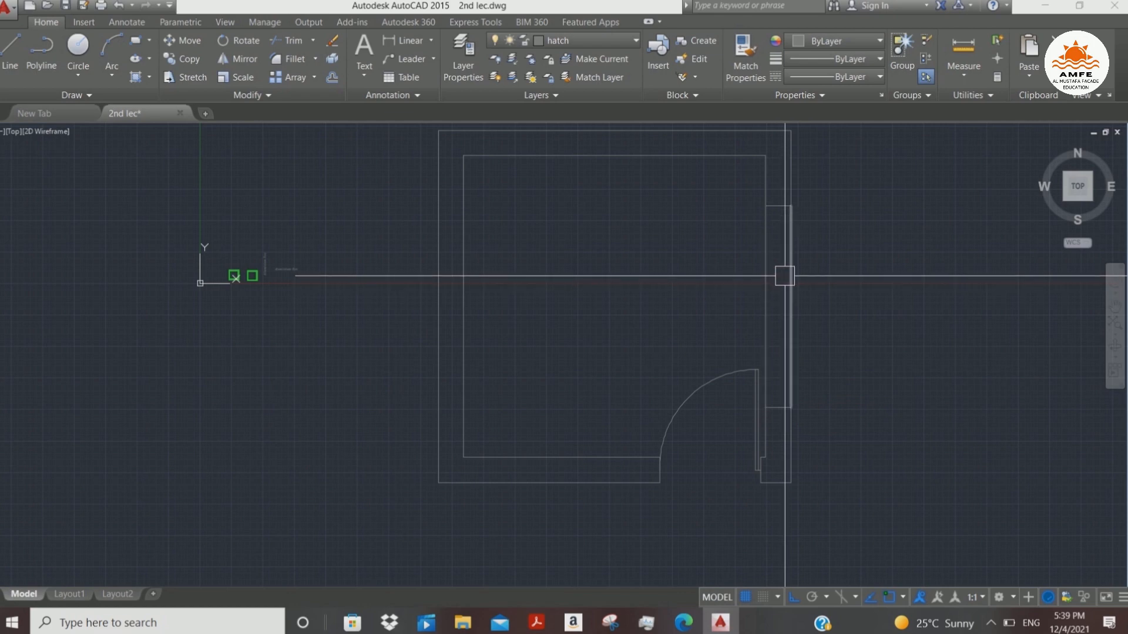
text(o)
key(Return)
click(787, 276)
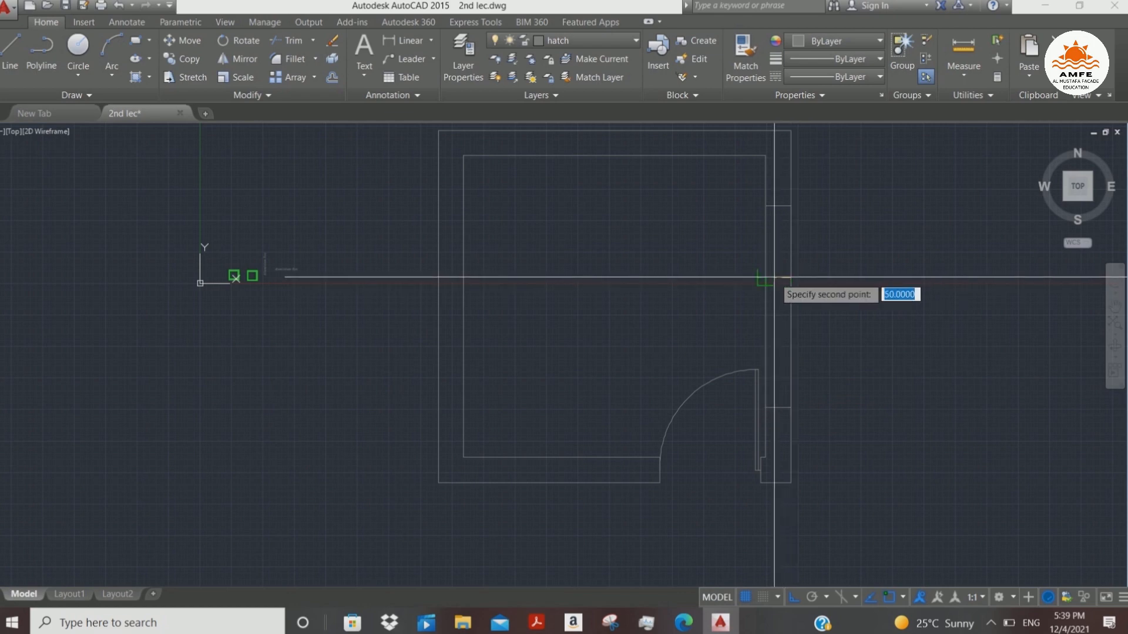
click(765, 277)
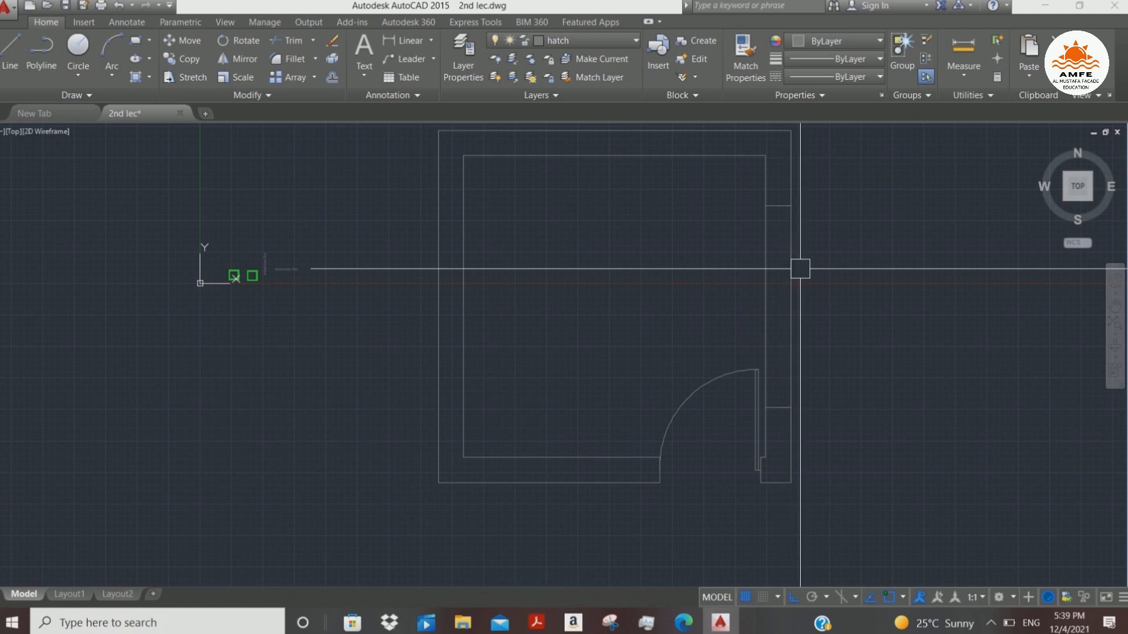
- Try to offset the outer window line inward by 5
key(Return)
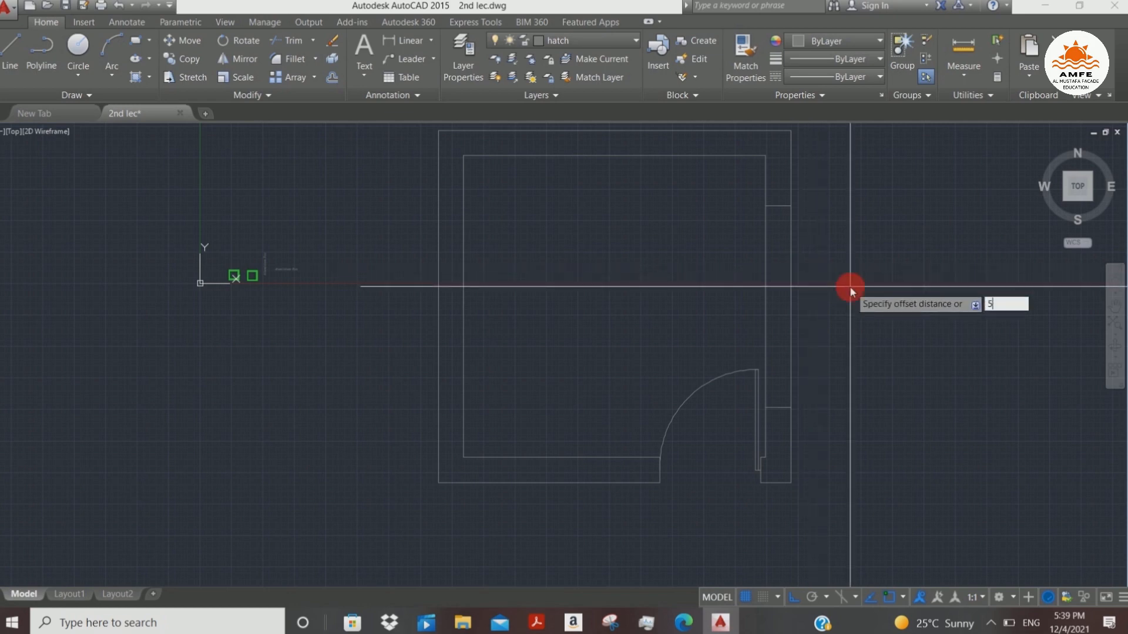
key(Return)
click(790, 259)
click(713, 266)
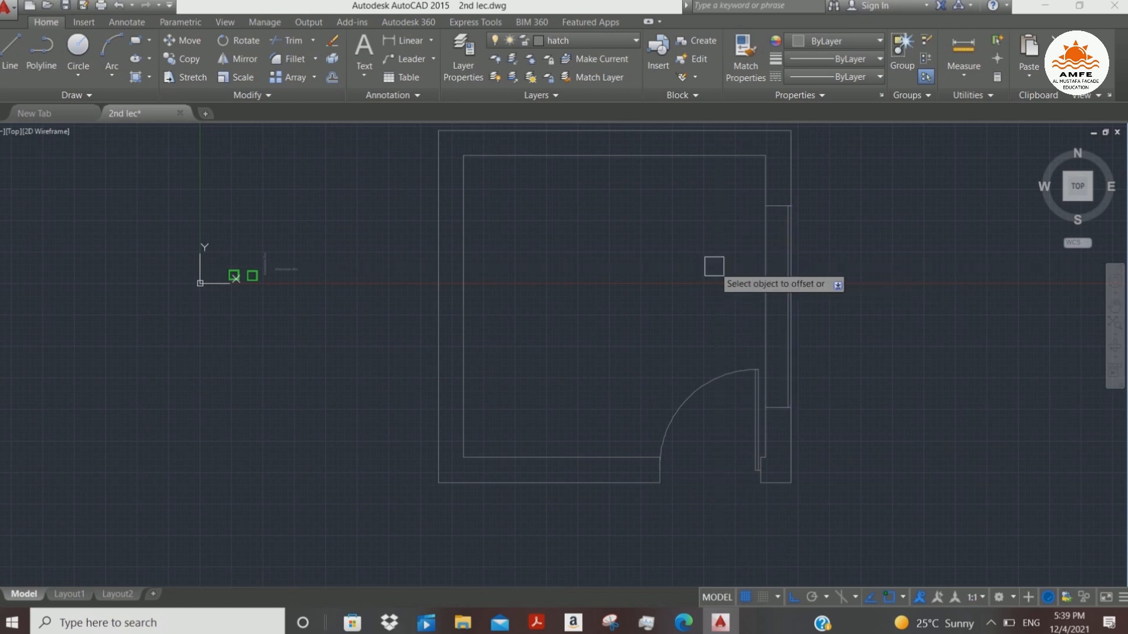
scroll(785, 266, up, 2)
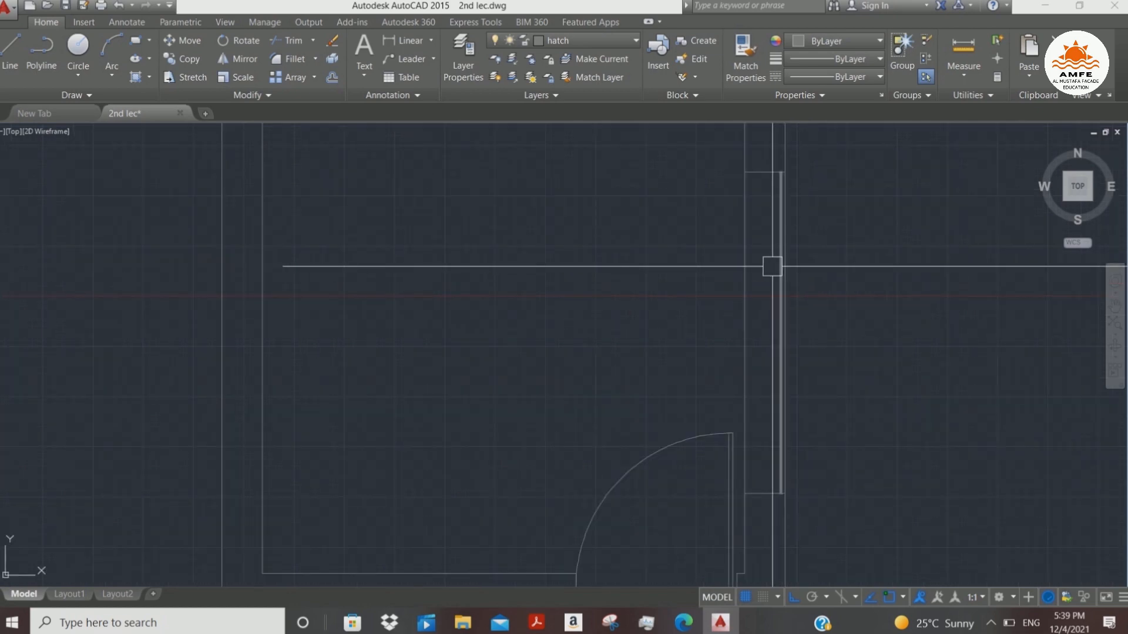
key(Return)
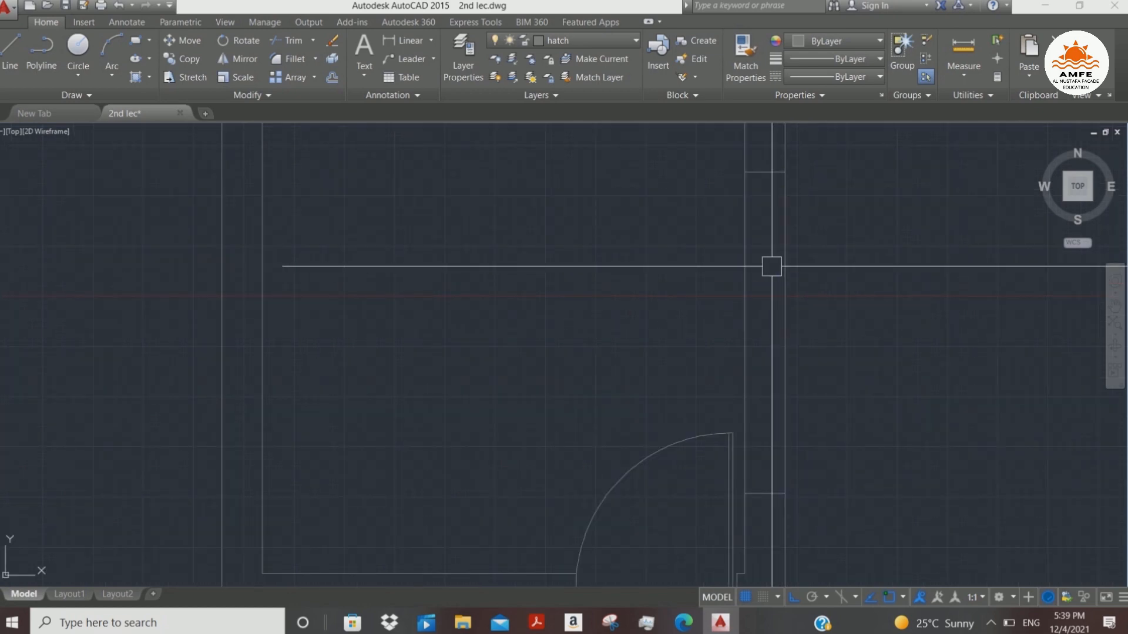
- Offset the inner and outer window lines toward the wall's middle as two closely spaced parallel glass lines, and regenerate the drawing
text(o)
key(Return)
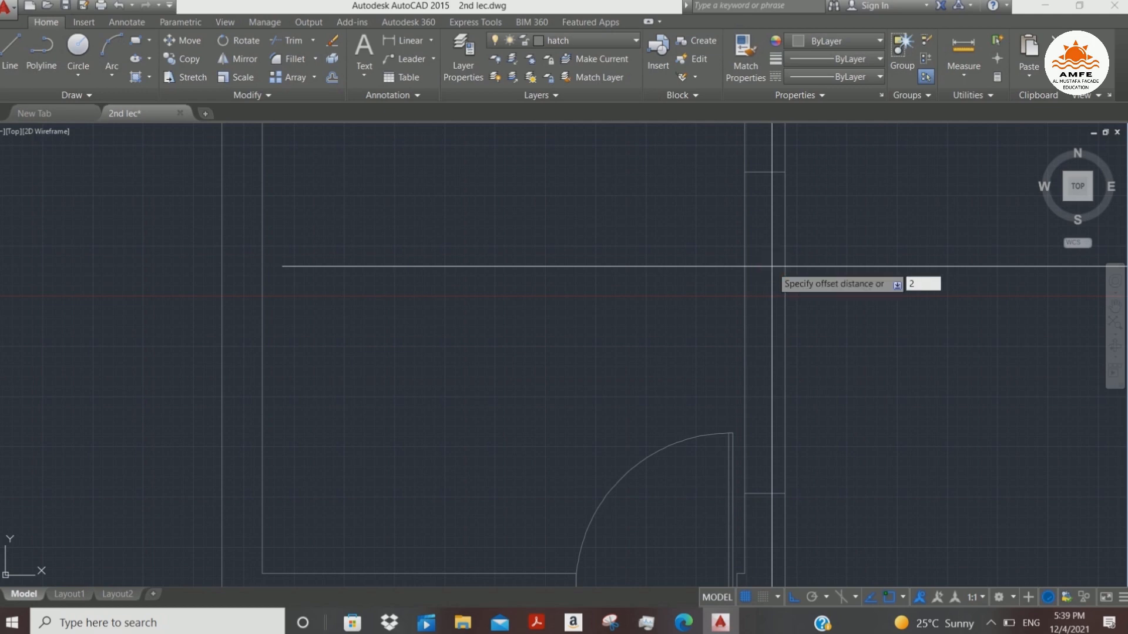
key(Return)
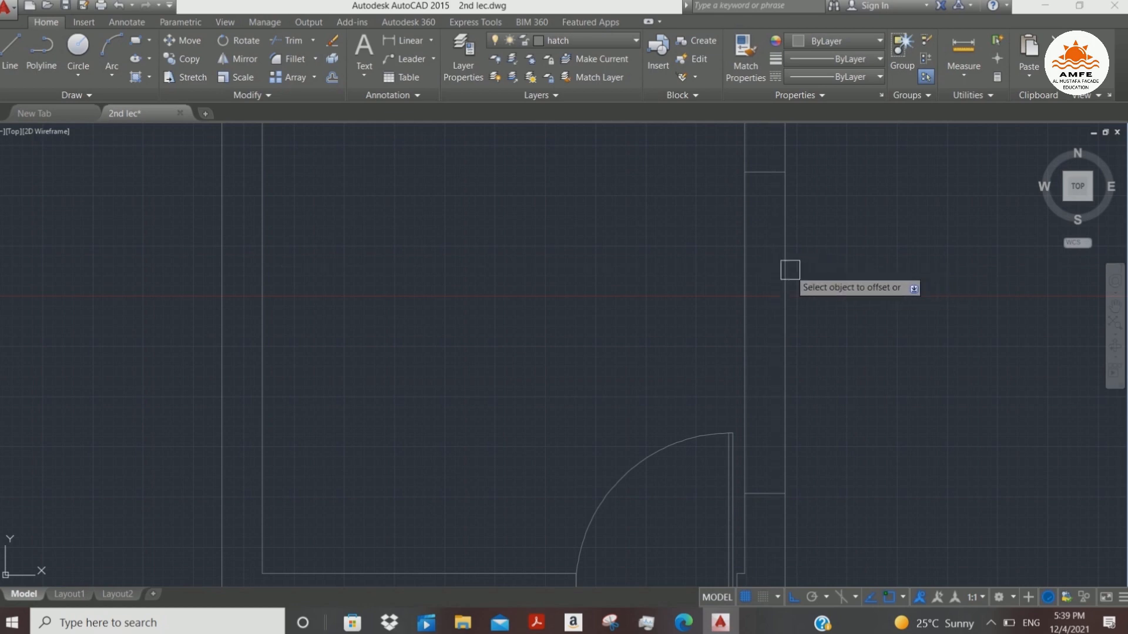
click(746, 264)
click(761, 267)
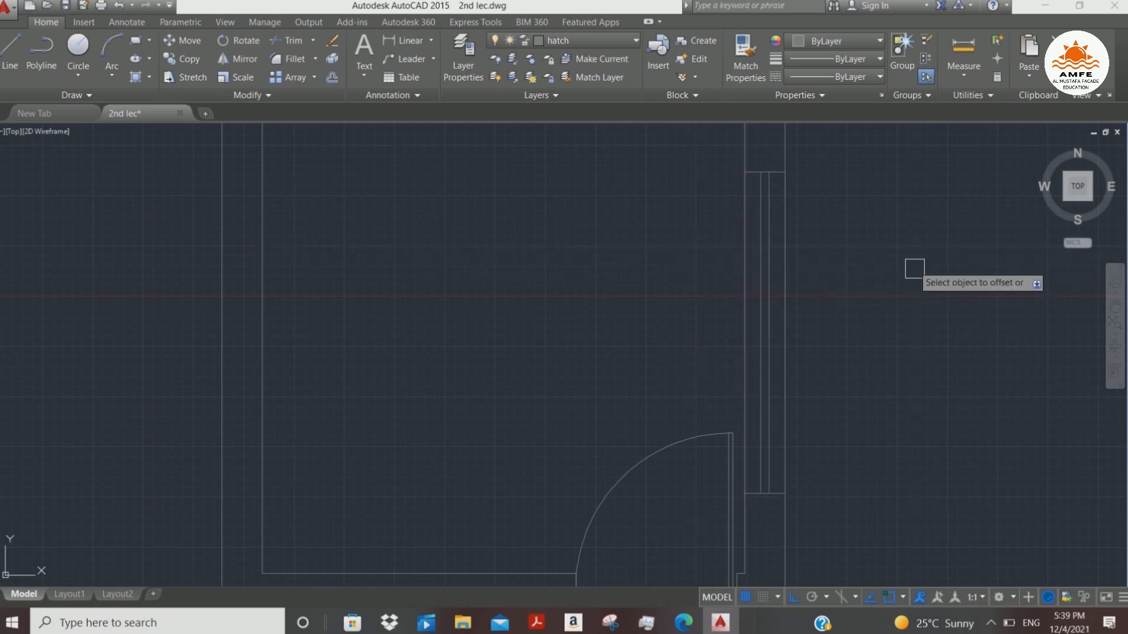
scroll(893, 253, up, 4)
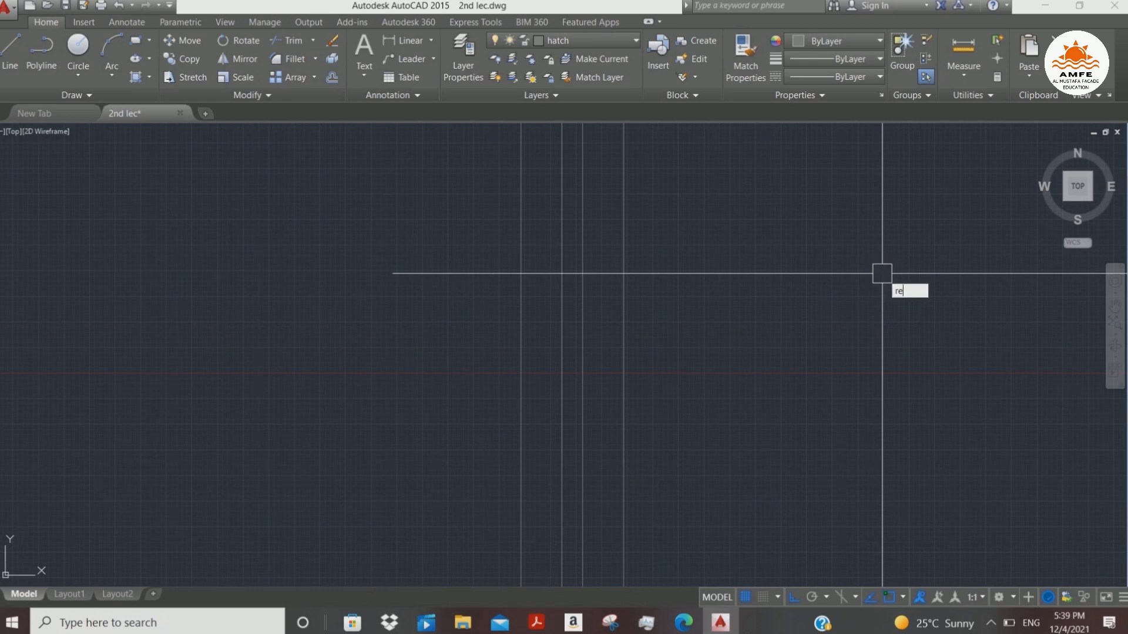
key(Return)
scroll(882, 273, down, 6)
scroll(861, 288, up, 2)
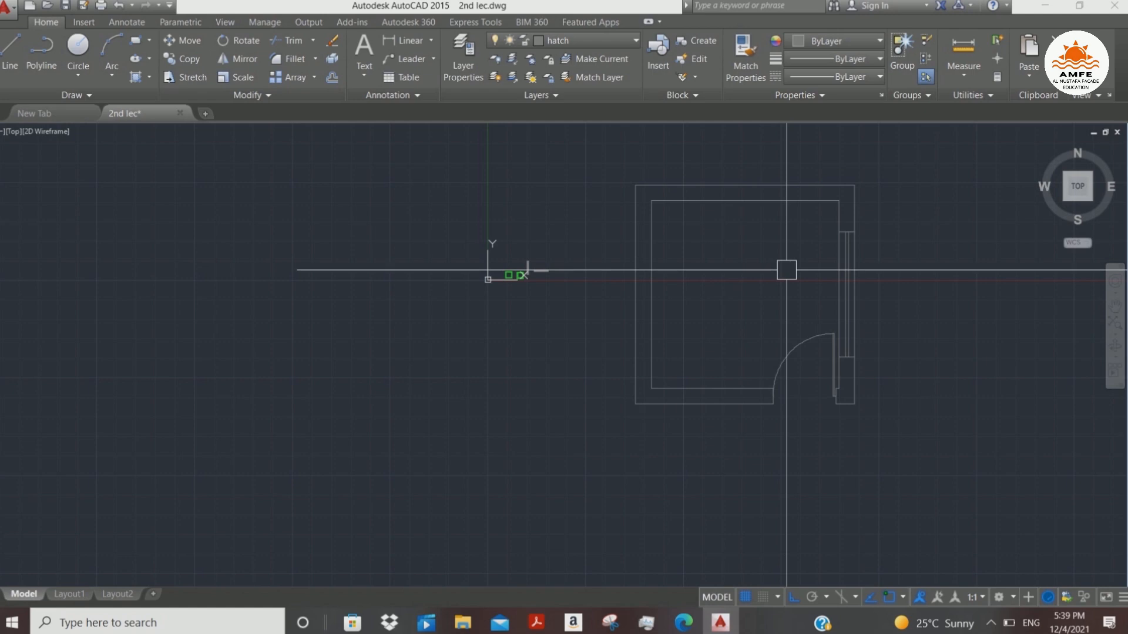
scroll(807, 259, down, 2)
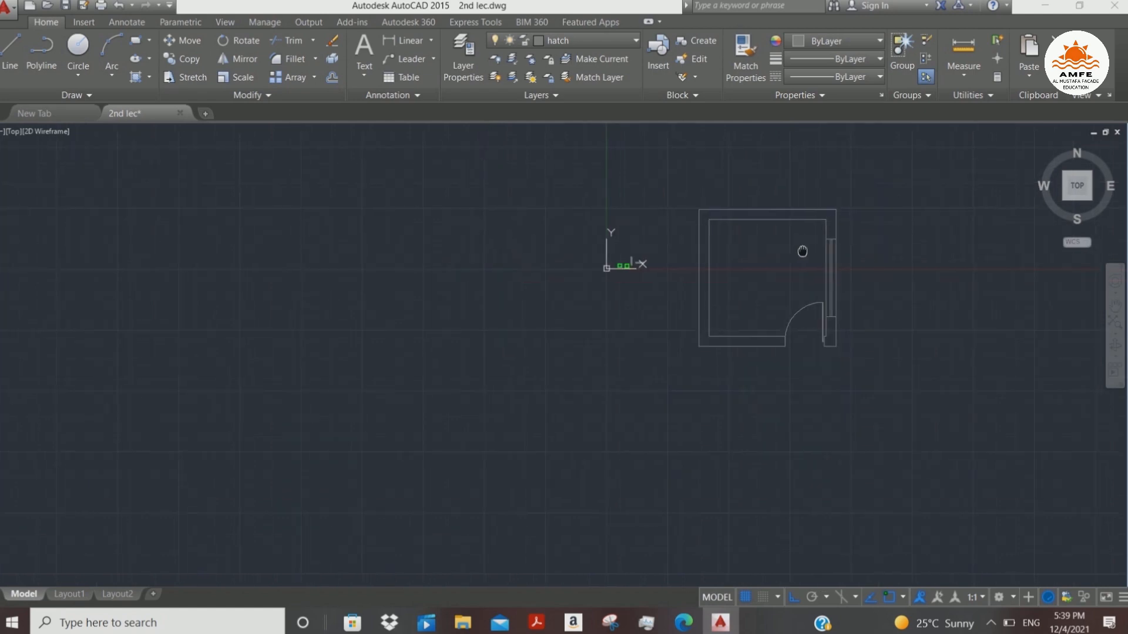
middle_drag(800, 252, 723, 294)
scroll(650, 354, up, 2)
scroll(650, 355, up, 1)
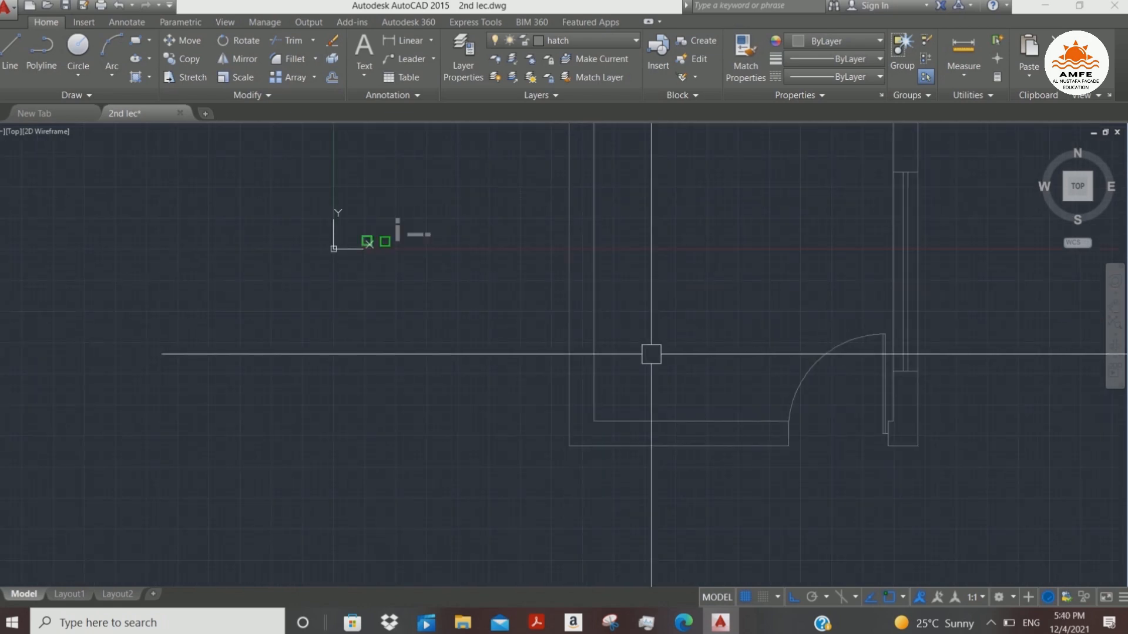
scroll(724, 337, down, 1)
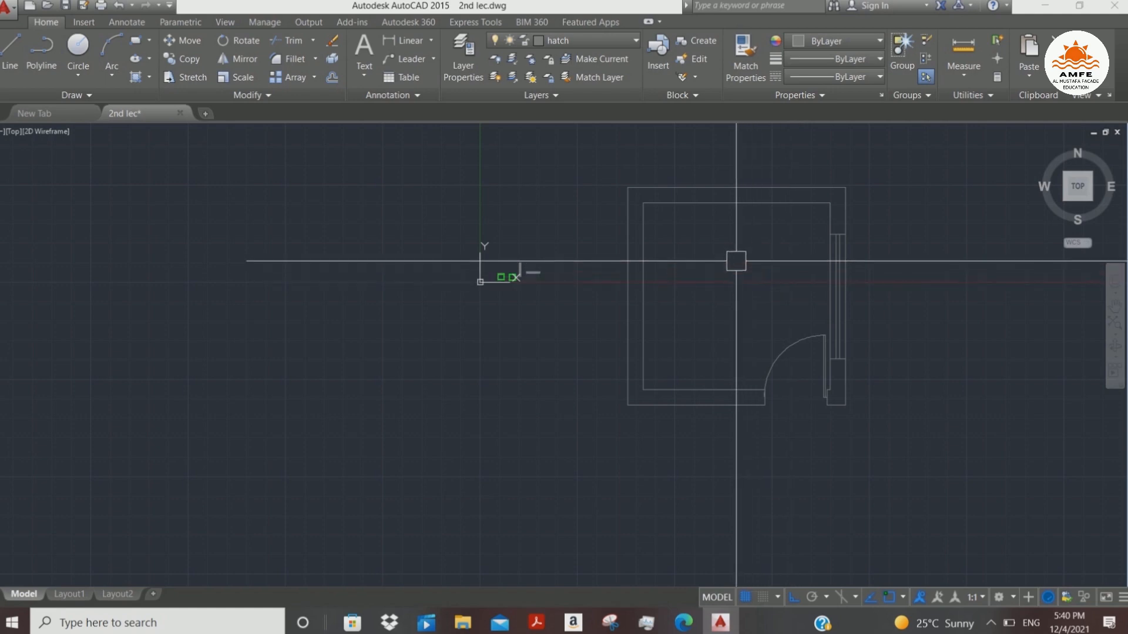
- Draw an open zigzag polyline of seven segments beside the room plan with Ortho off, and check that it selects as one object
middle_drag(734, 262, 523, 276)
middle_drag(655, 308, 478, 330)
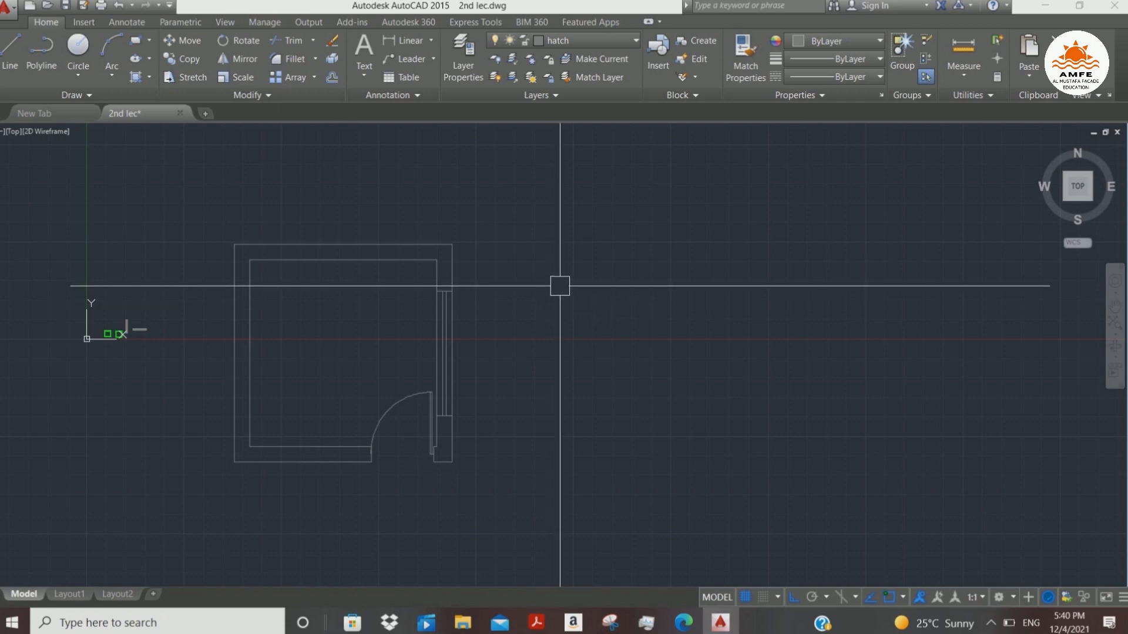
text(l)
key(Return)
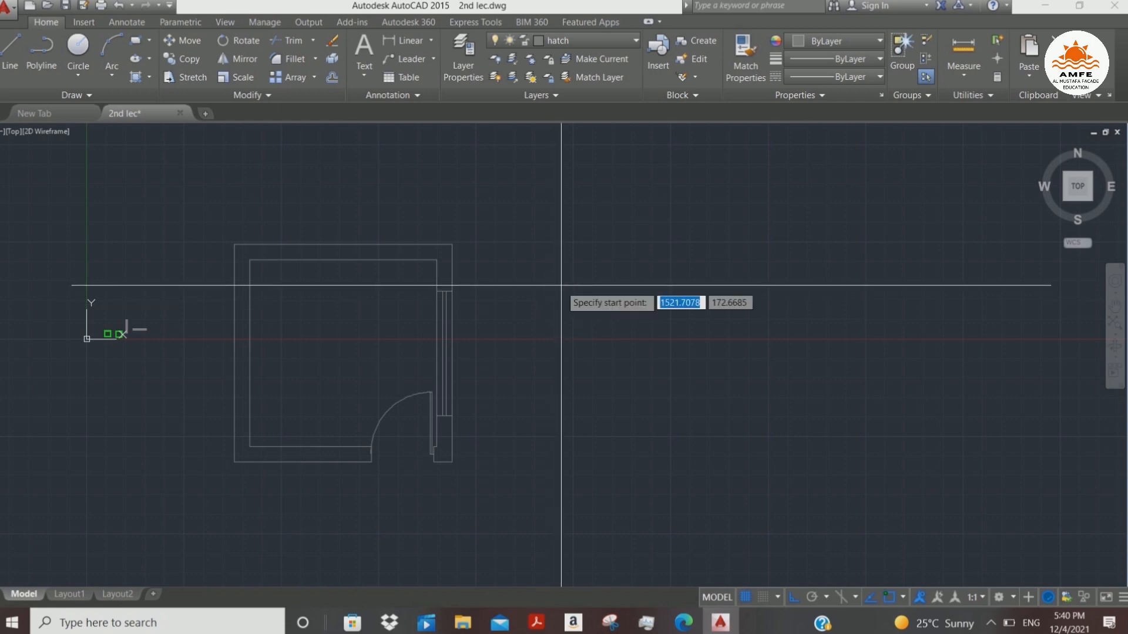
click(576, 354)
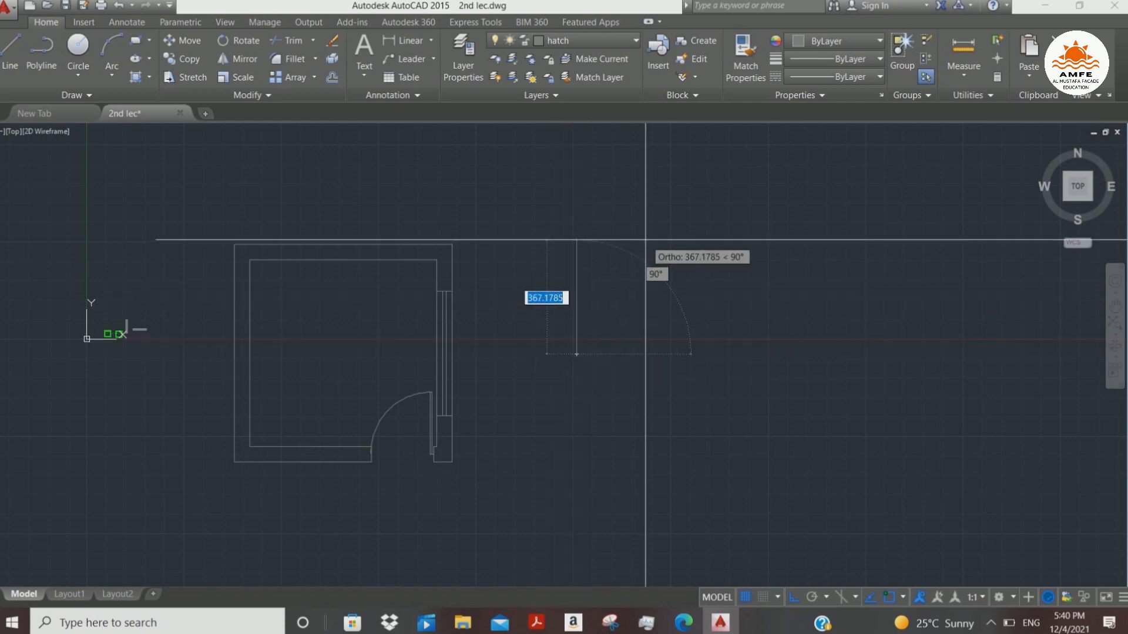
key(F8)
click(662, 204)
click(716, 365)
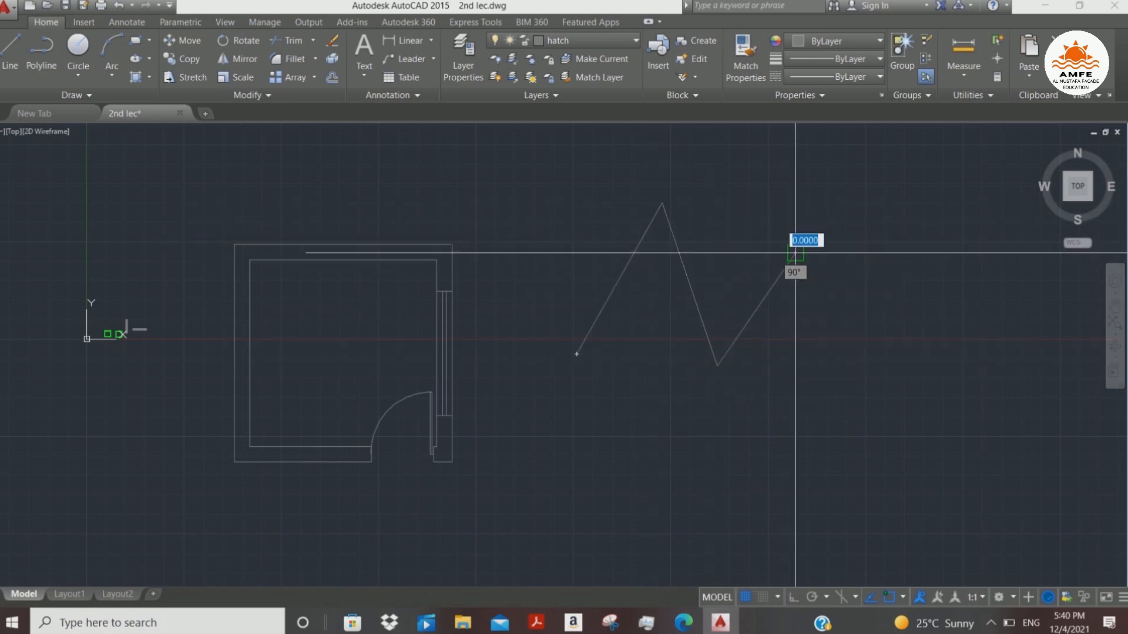
click(795, 253)
click(894, 434)
click(797, 424)
click(640, 455)
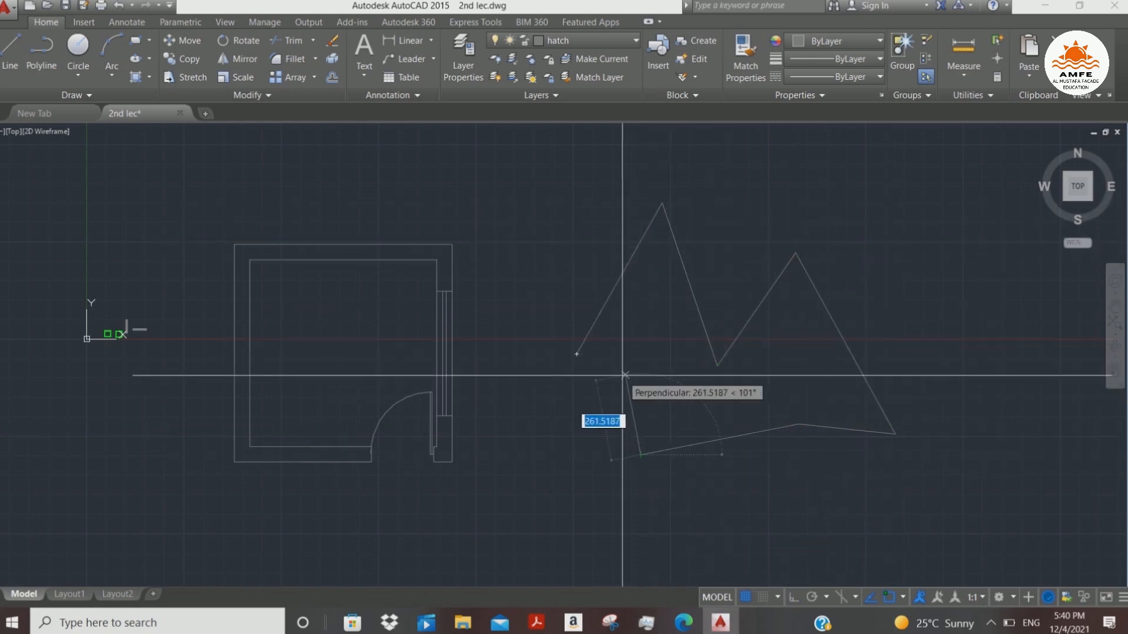
click(624, 375)
key(Return)
click(689, 297)
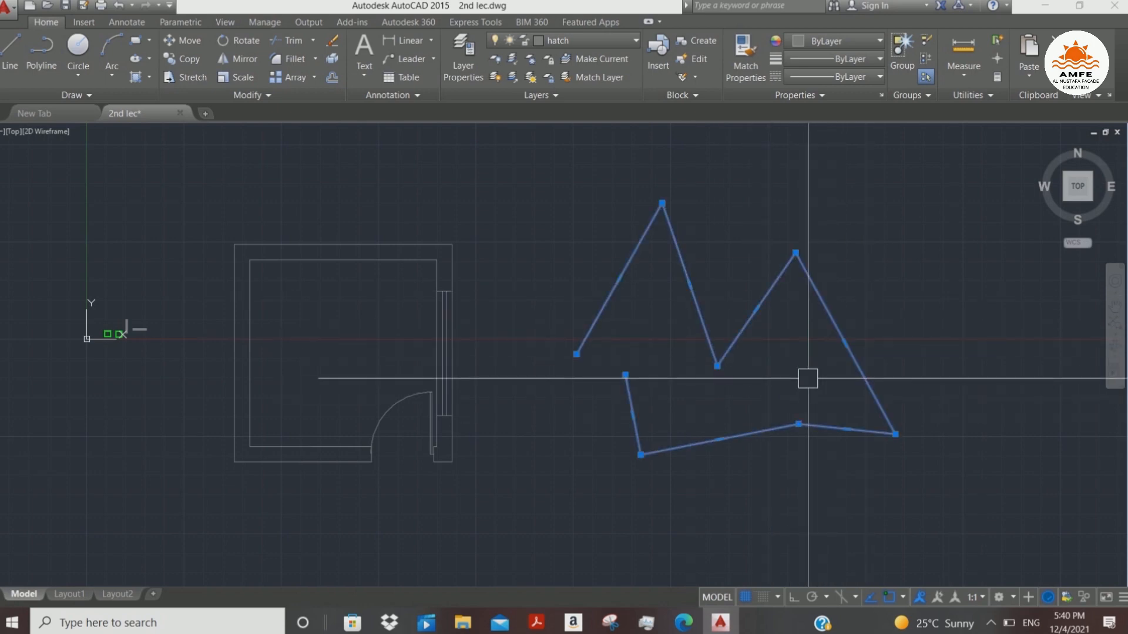
key(Escape)
- Draw a horizontal, solid polyline arrowhead below the zigzag with Ortho on, widening from a starting width of 0 to a broad end
middle_drag(906, 343, 875, 128)
scroll(678, 353, down, 1)
middle_drag(683, 318, 719, 347)
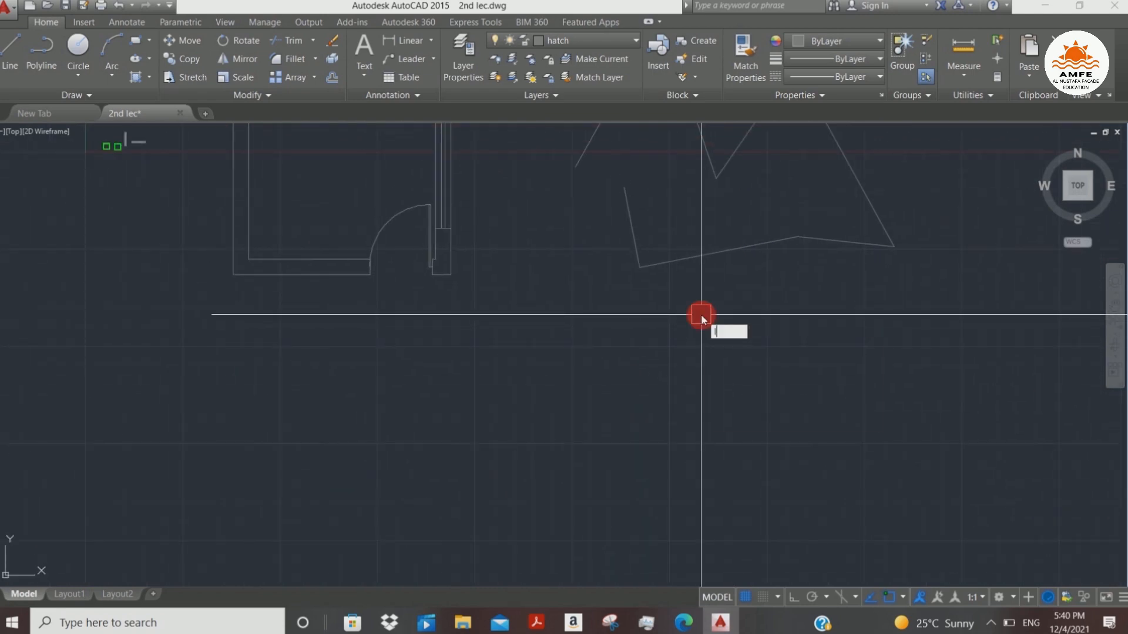
key(Return)
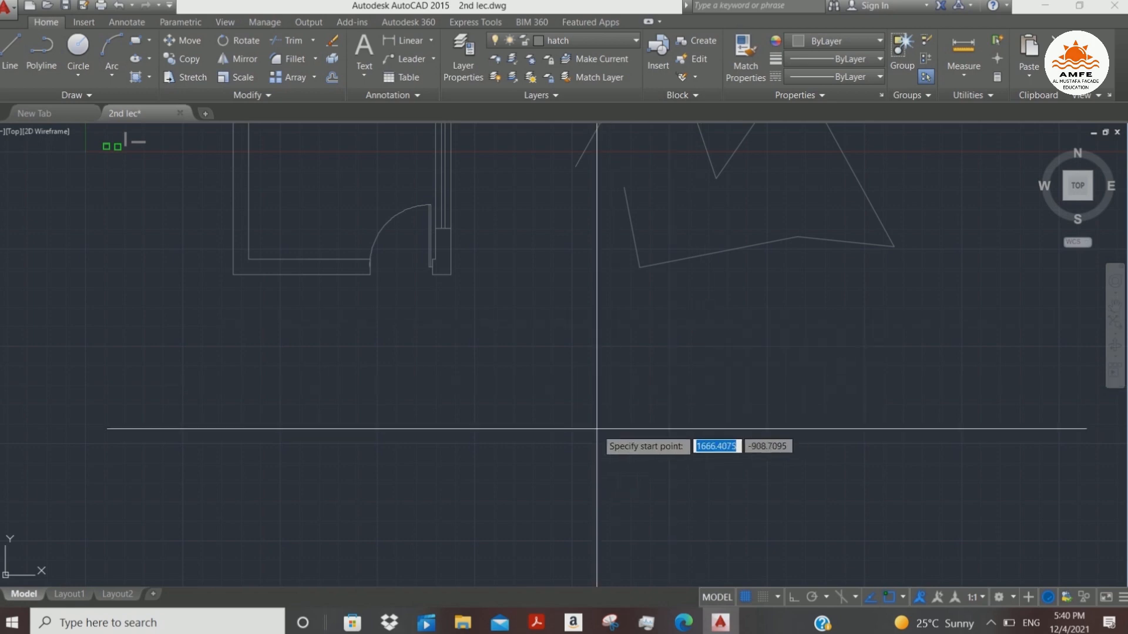
click(542, 373)
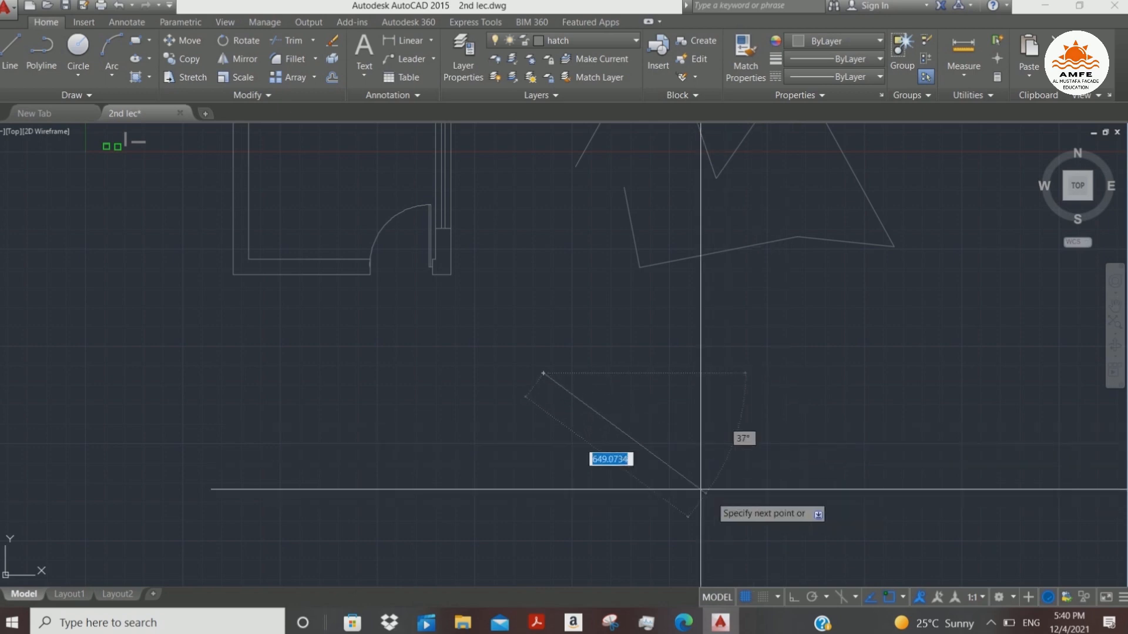
key(F8)
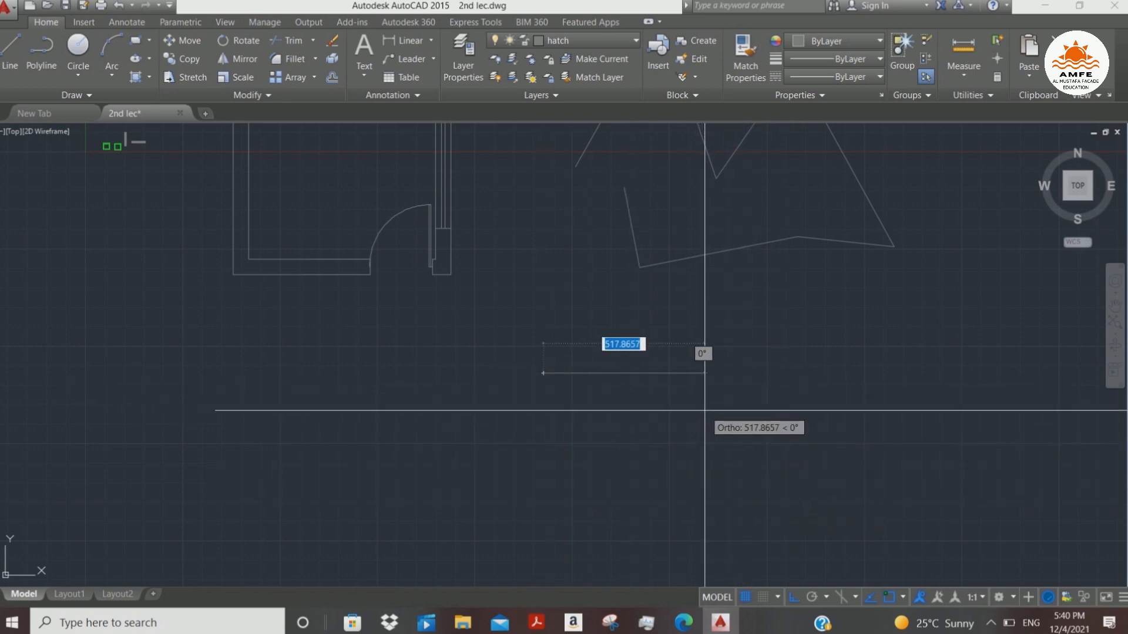
click(705, 410)
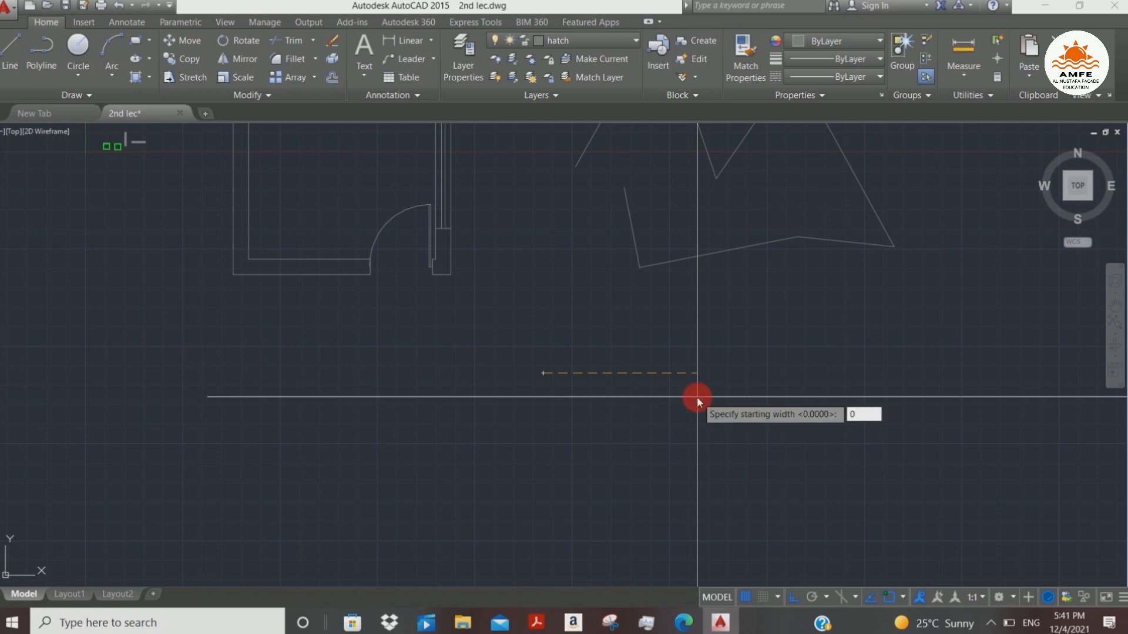
key(Return)
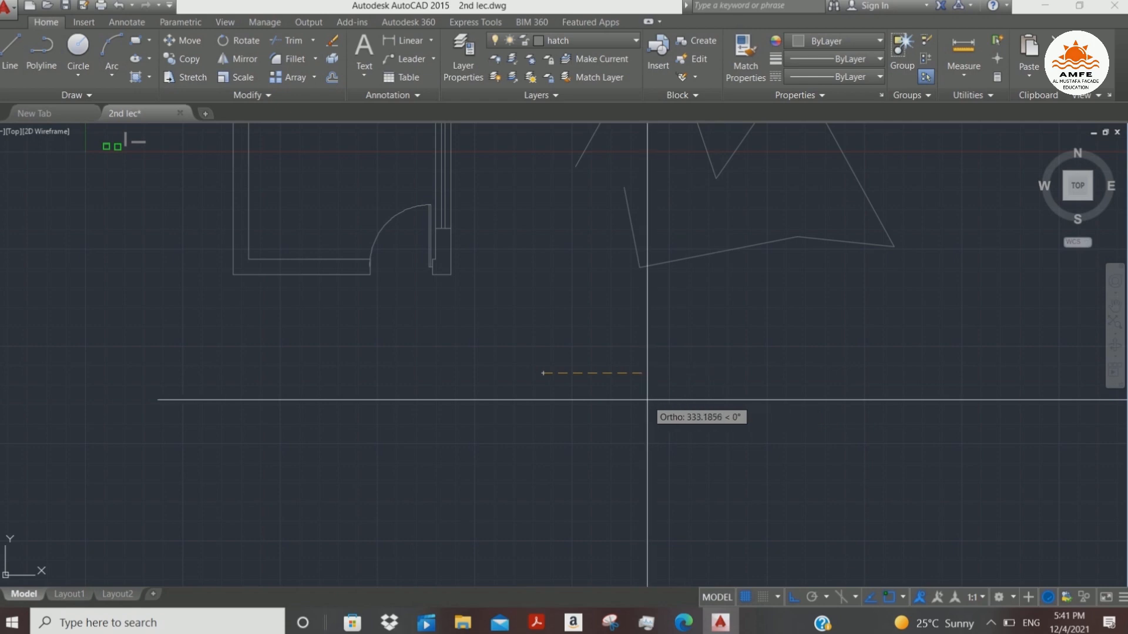
click(584, 382)
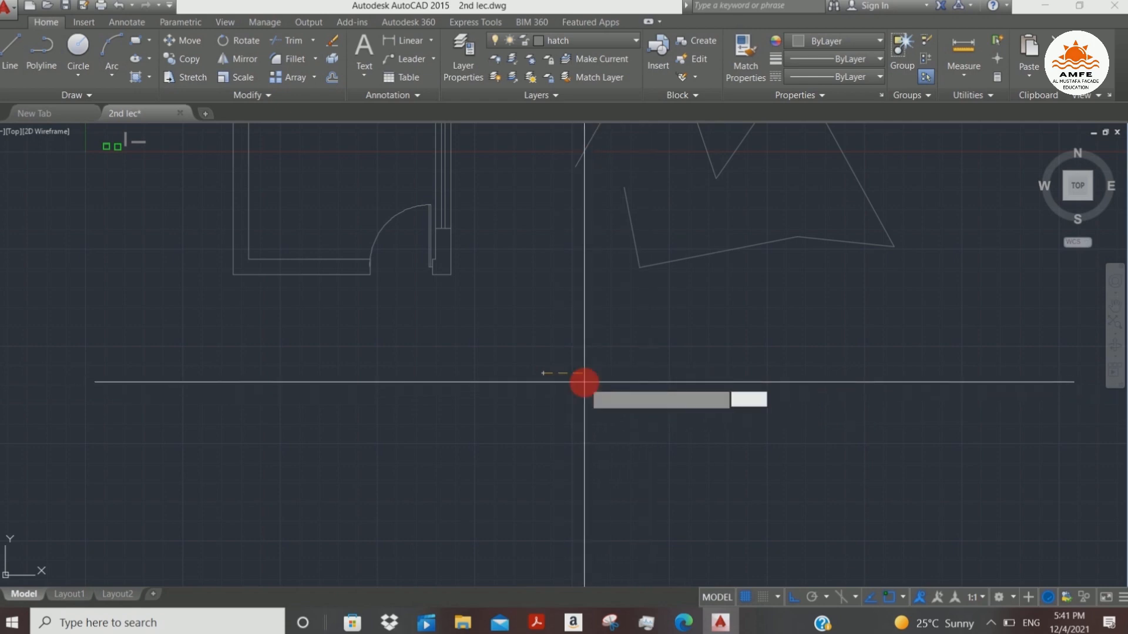
key(Return)
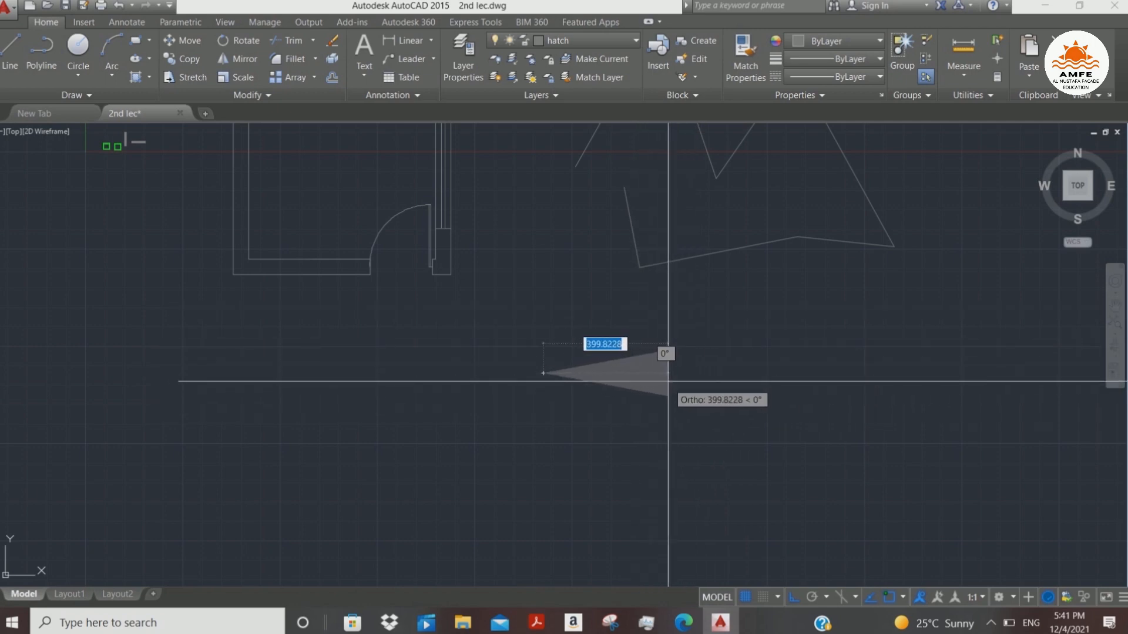
click(658, 376)
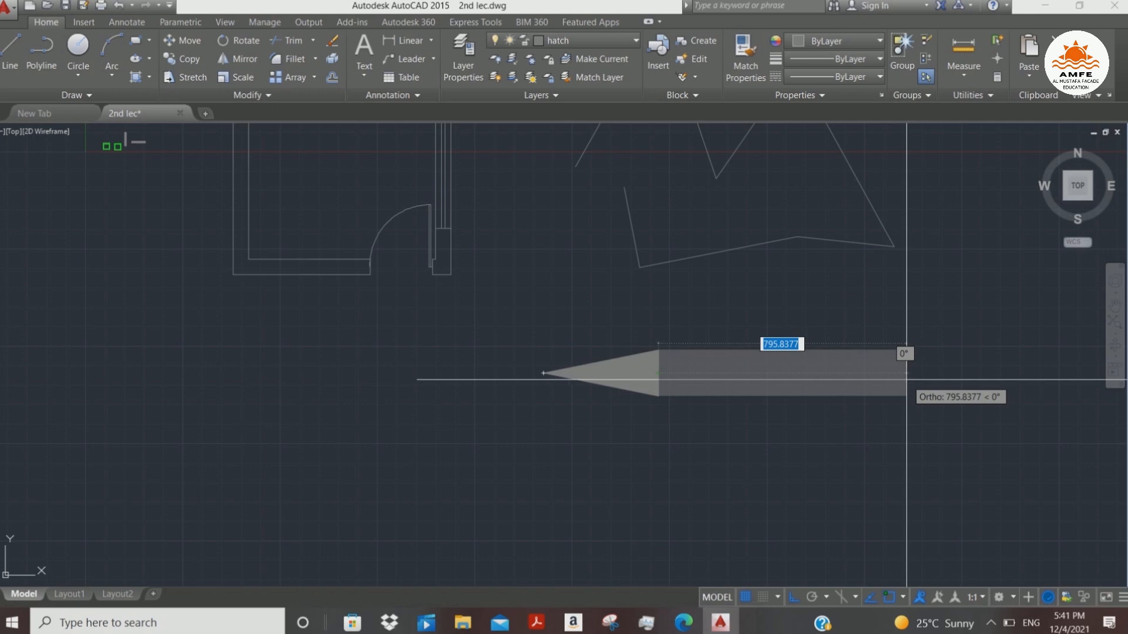
- Change the polyline width to a thin uniform value and extend a long horizontal shaft from the arrowhead's wide end, finishing the arrow
click(867, 377)
text(w)
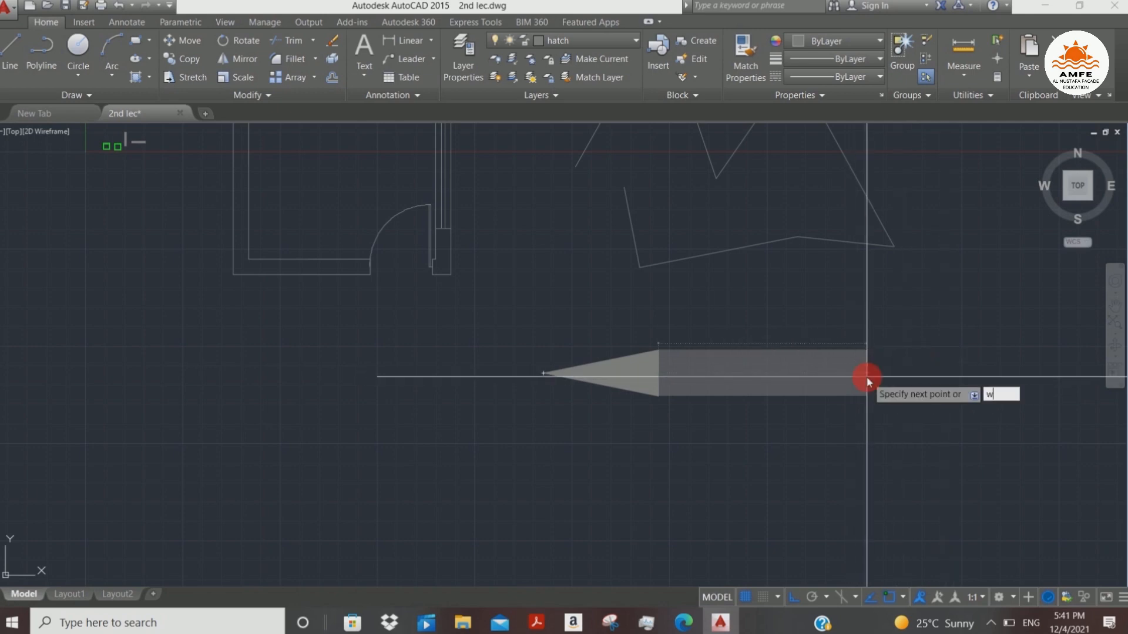
key(Return)
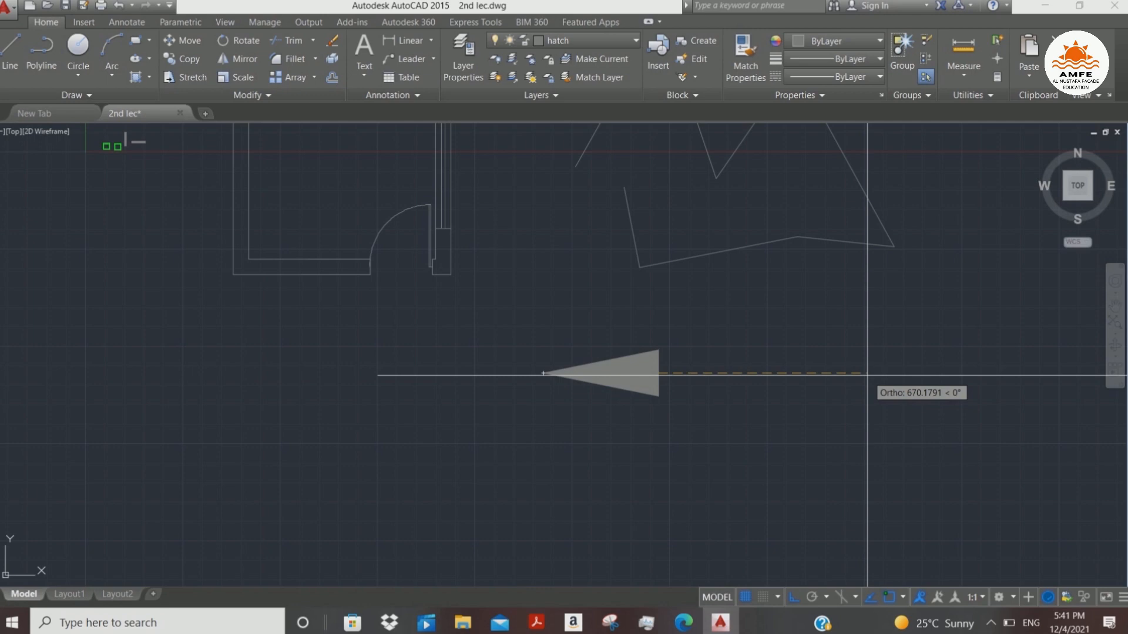
text(w)
key(Return)
text(0)
key(Return)
key(Return)
click(985, 413)
scroll(985, 413, up, 2)
key(Return)
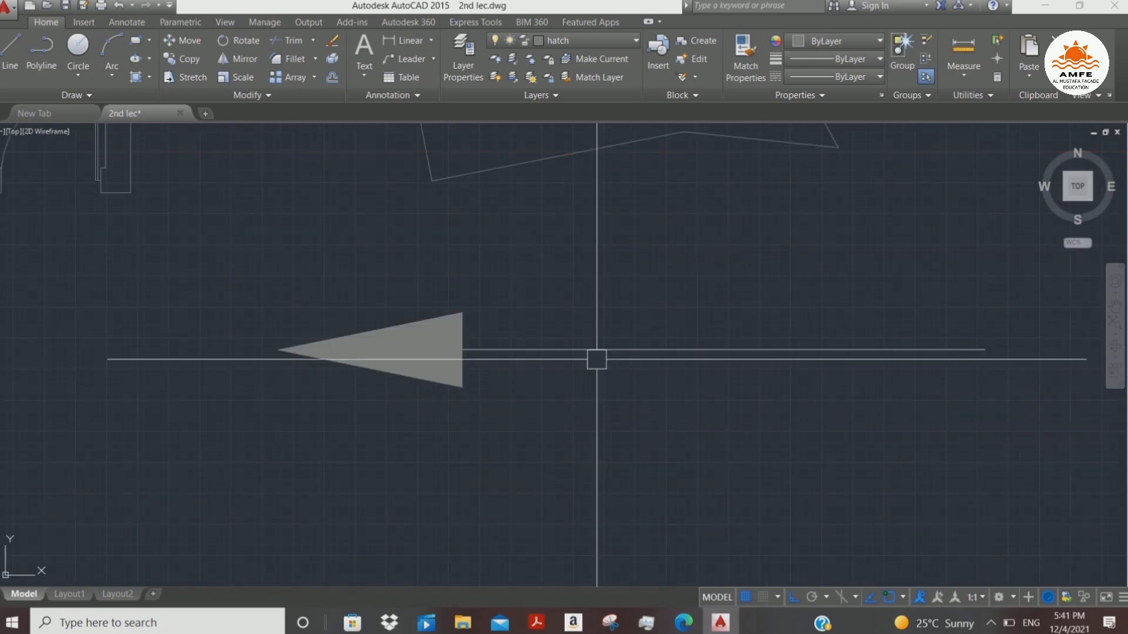
- Examine the arrow's shaft thickness and its junction with the arrowhead up close, and regenerate the drawing
scroll(488, 350, down, 3)
scroll(488, 350, up, 5)
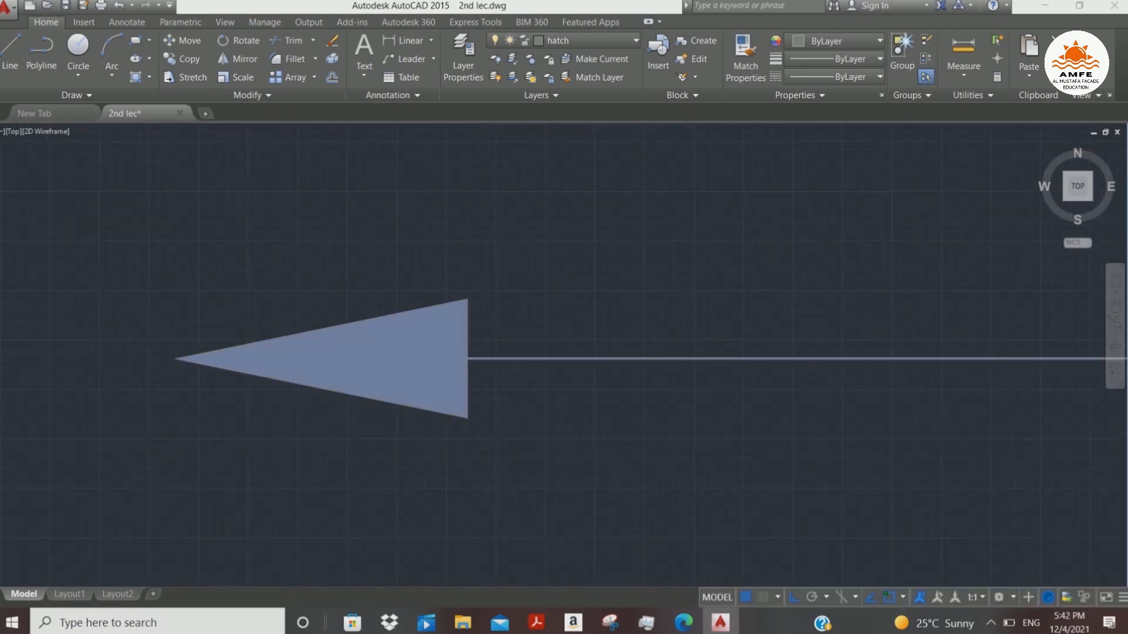
scroll(552, 350, up, 8)
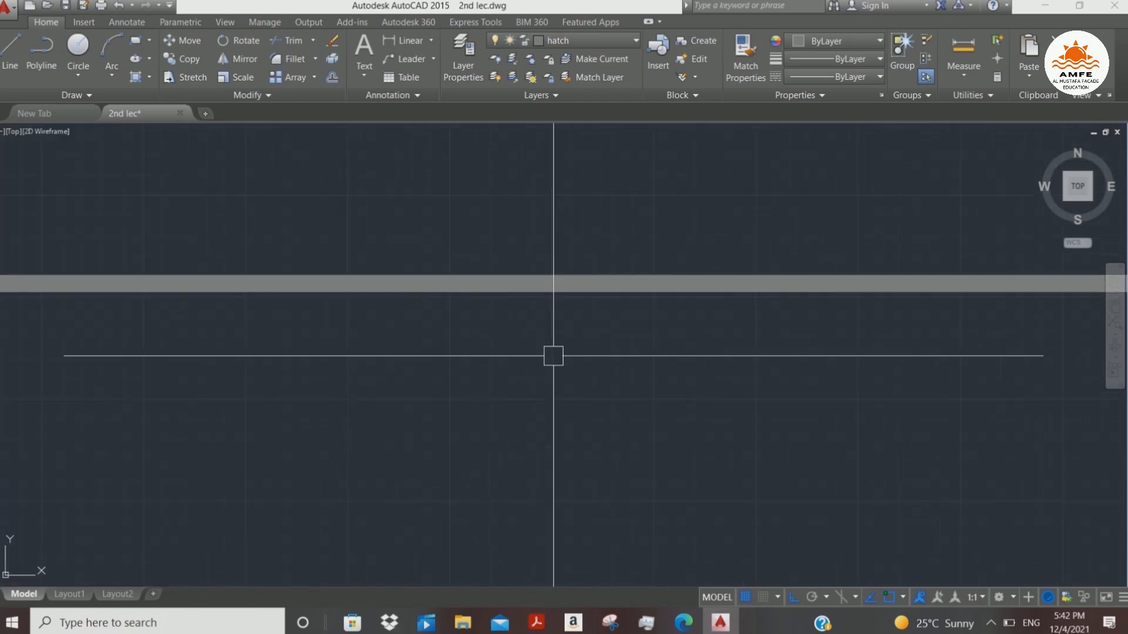
scroll(709, 267, down, 8)
scroll(635, 264, up, 8)
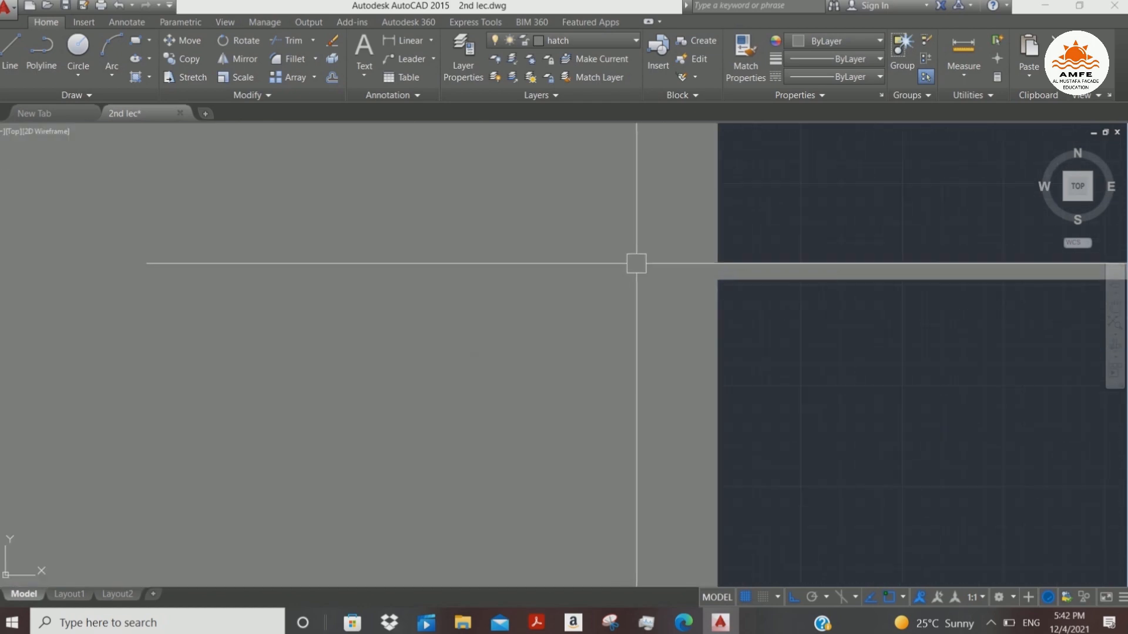
scroll(586, 256, down, 8)
scroll(558, 287, up, 4)
scroll(574, 266, down, 4)
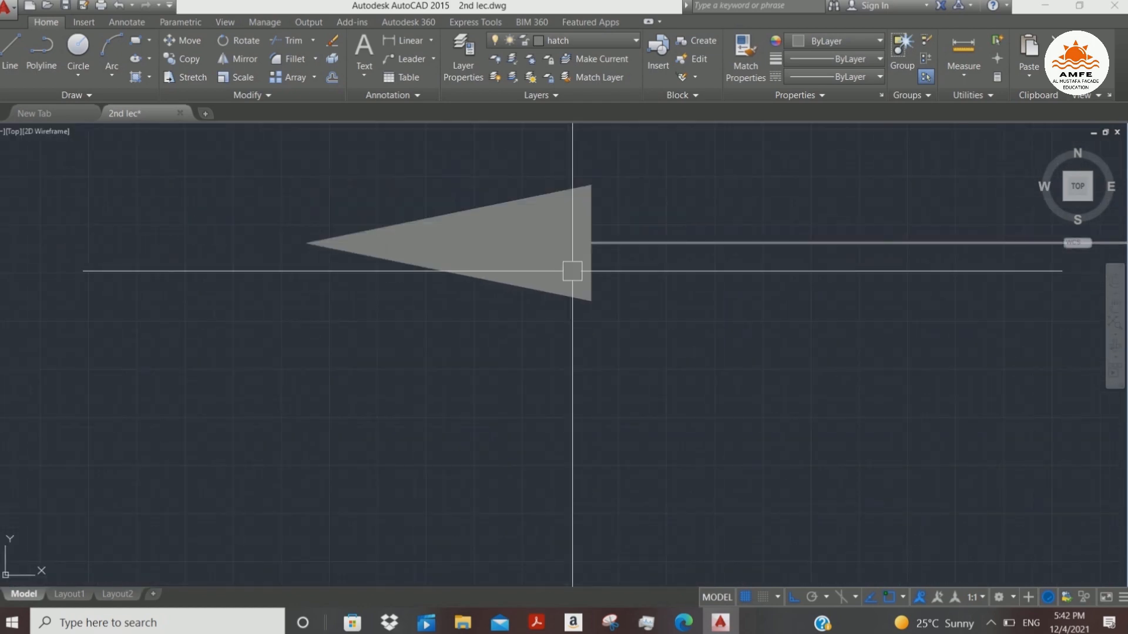
text(re)
key(Return)
scroll(572, 271, down, 5)
scroll(627, 235, up, 4)
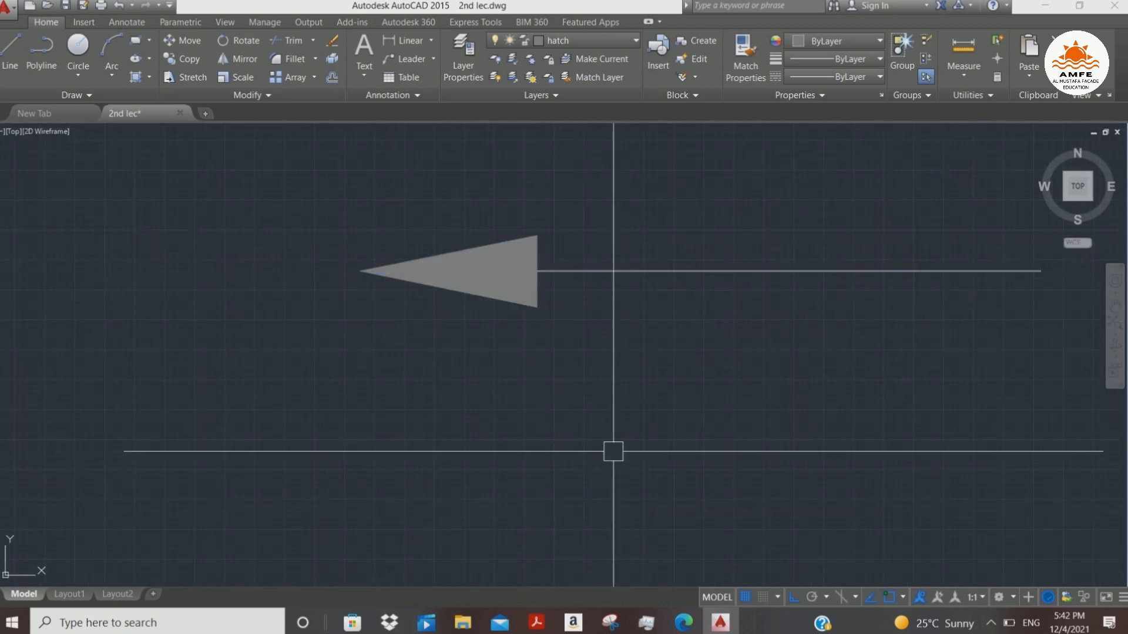
- Draw a second tapered polyline arrowhead below the first arrow, starting from a point and ending at a width of 150
text(l)
key(Return)
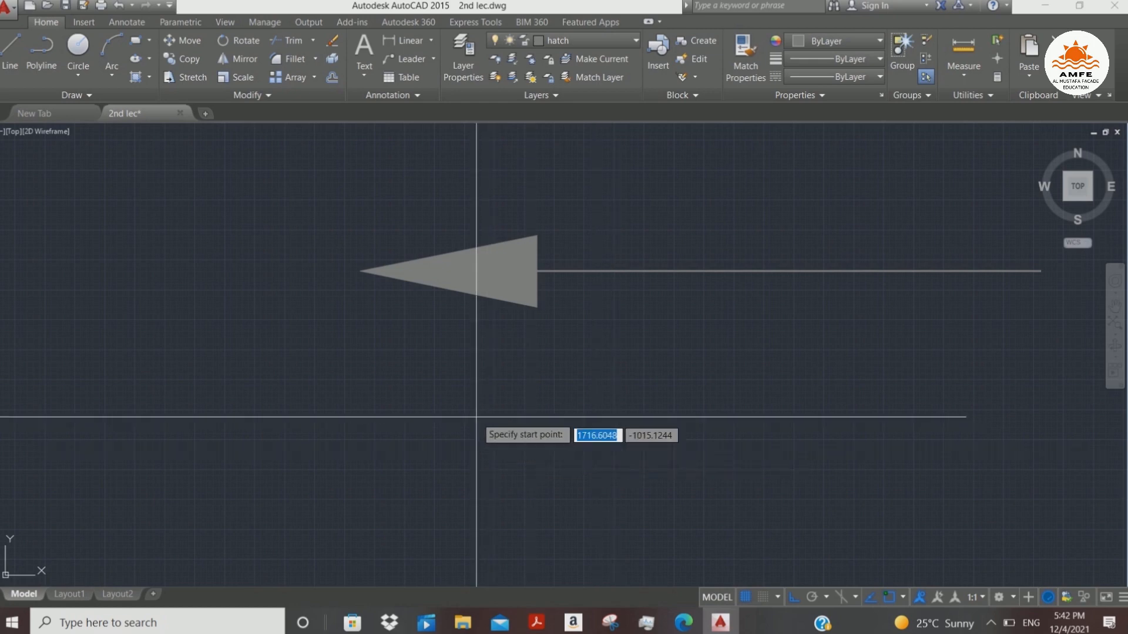
click(363, 419)
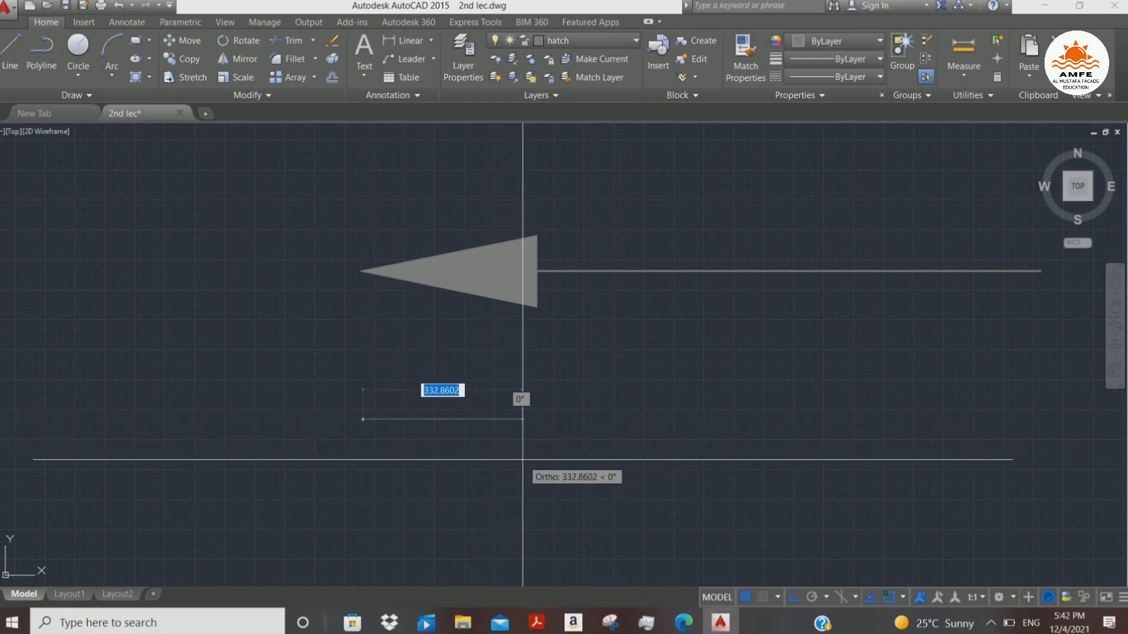
click(521, 456)
key(Return)
click(524, 456)
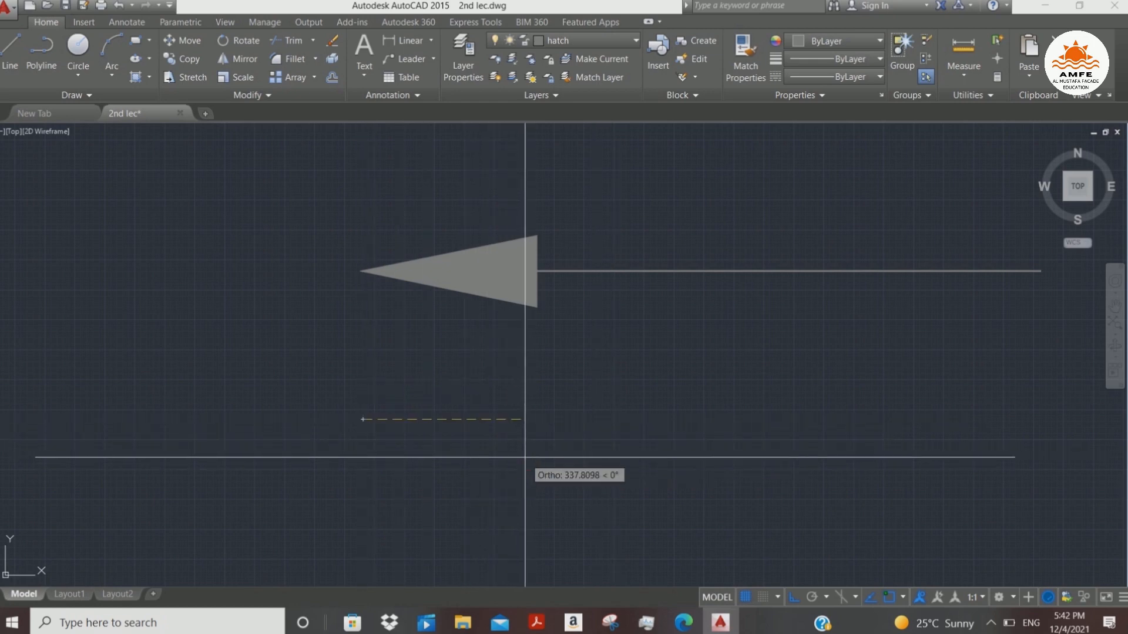
text(150)
key(Return)
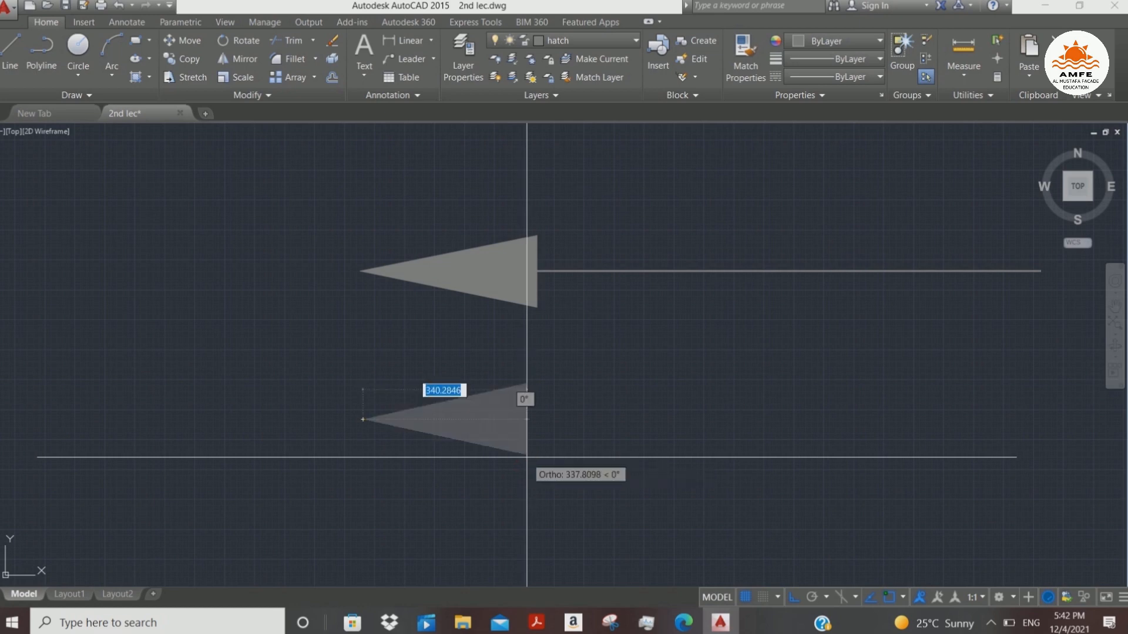
click(518, 460)
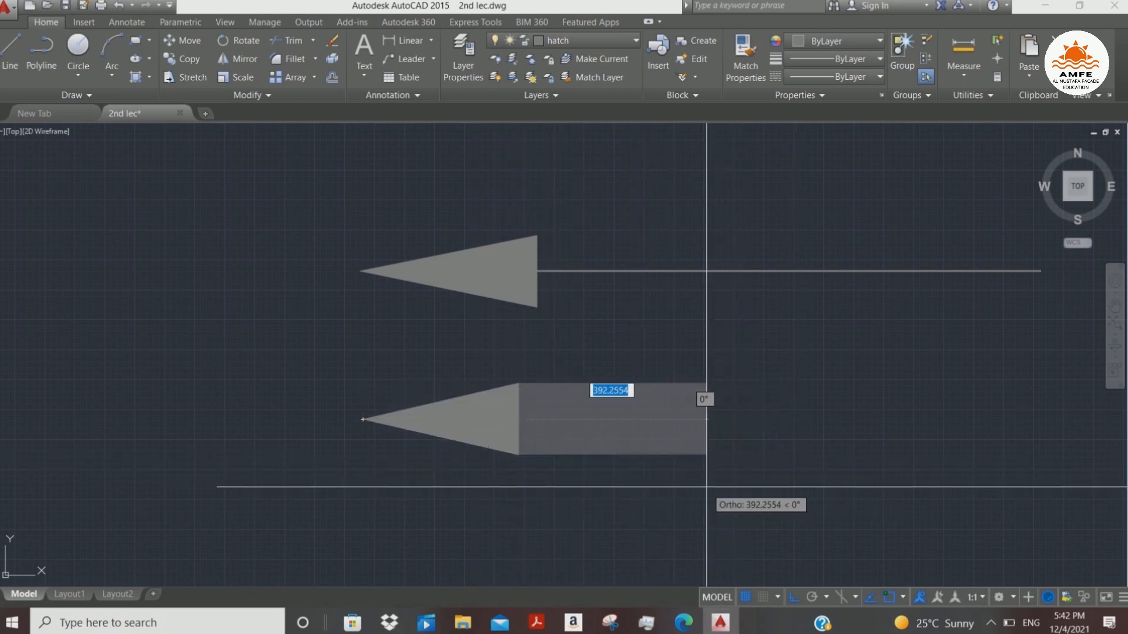
- Give the second arrow a long horizontal shaft with a thicker uniform width than the first one, and finish the polyline
text(w)
key(Return)
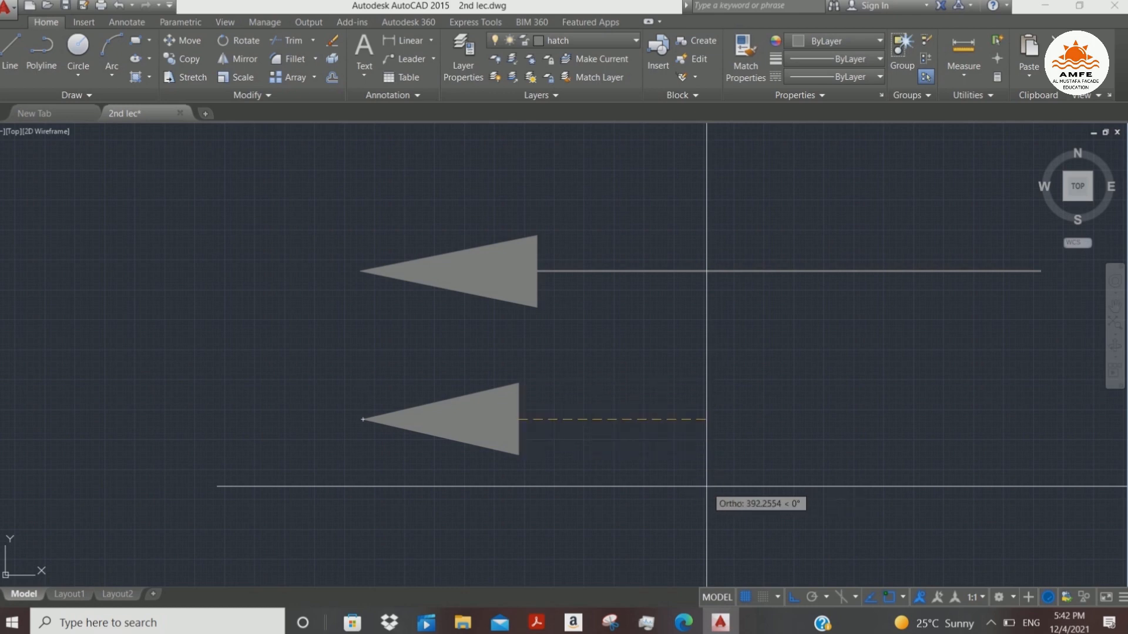
click(707, 488)
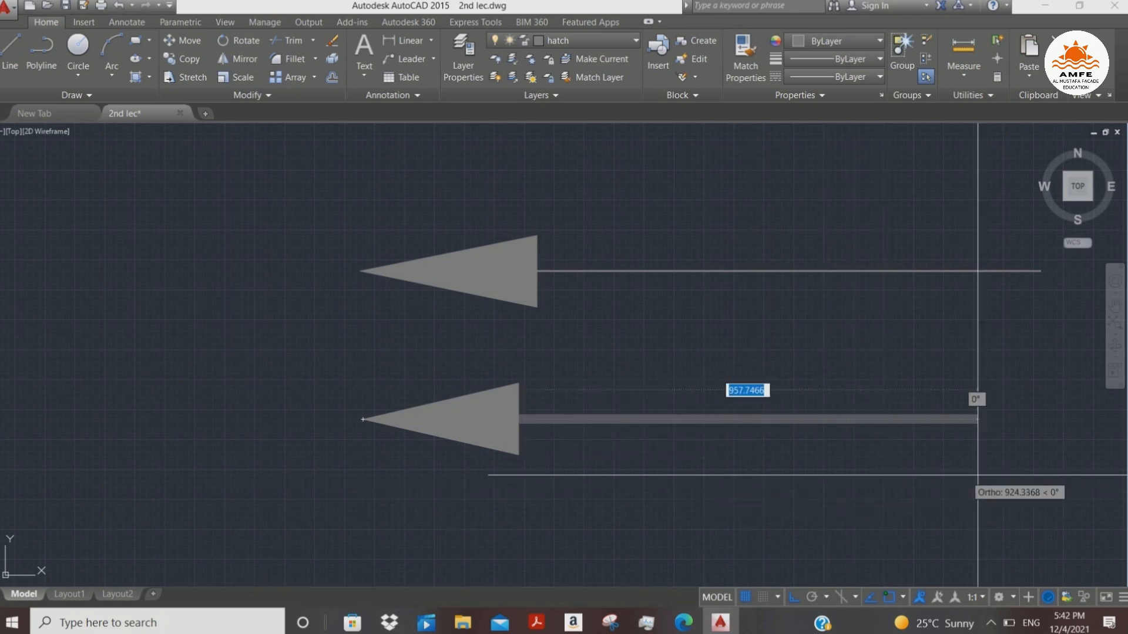
click(1048, 473)
key(Return)
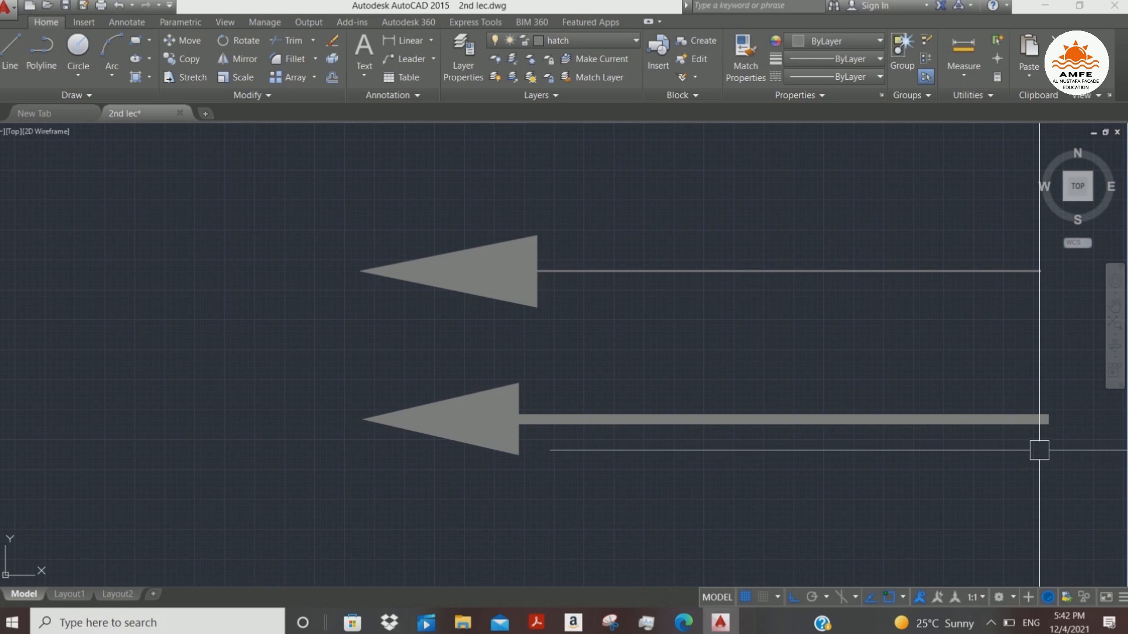
scroll(705, 408, up, 2)
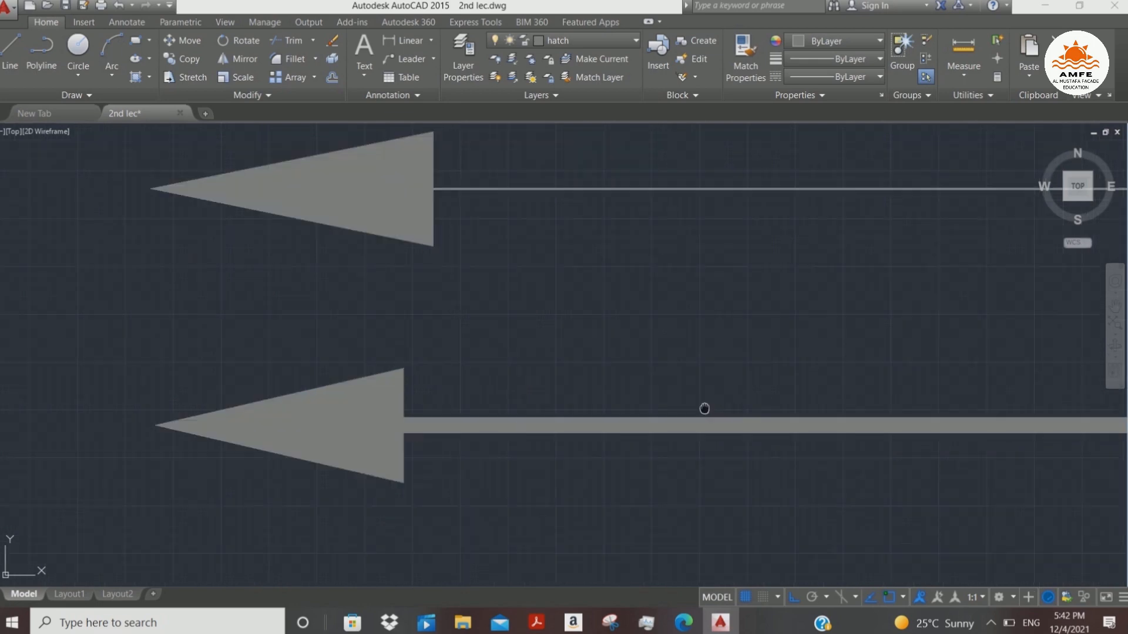
middle_drag(704, 408, 688, 373)
- Open the Dimension Style Manager
scroll(690, 364, down, 8)
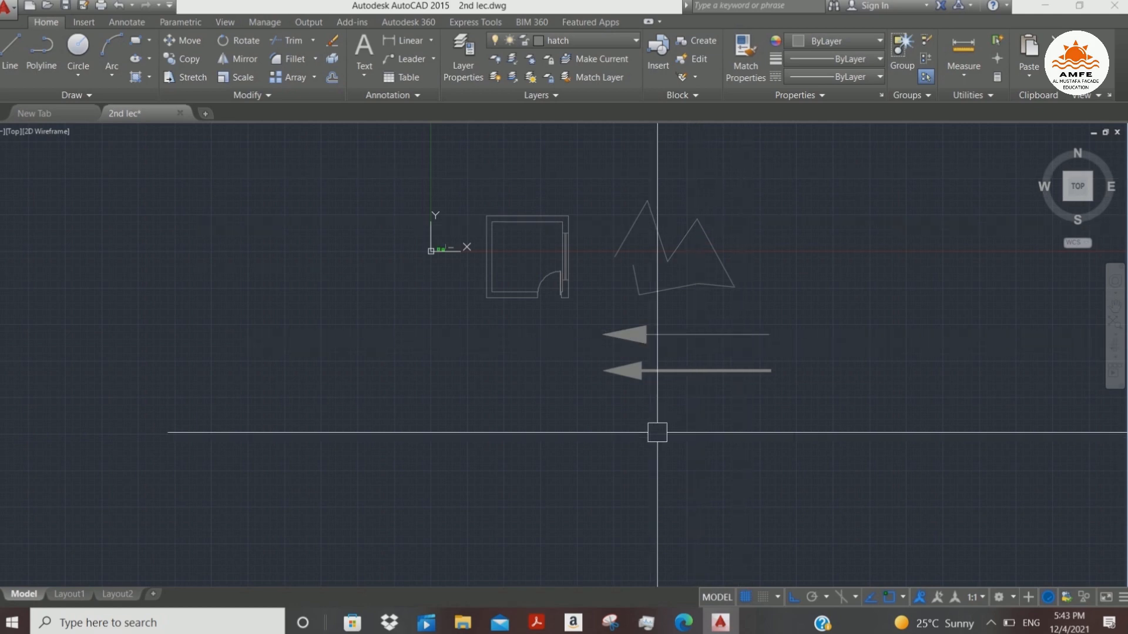
middle_drag(665, 430, 771, 336)
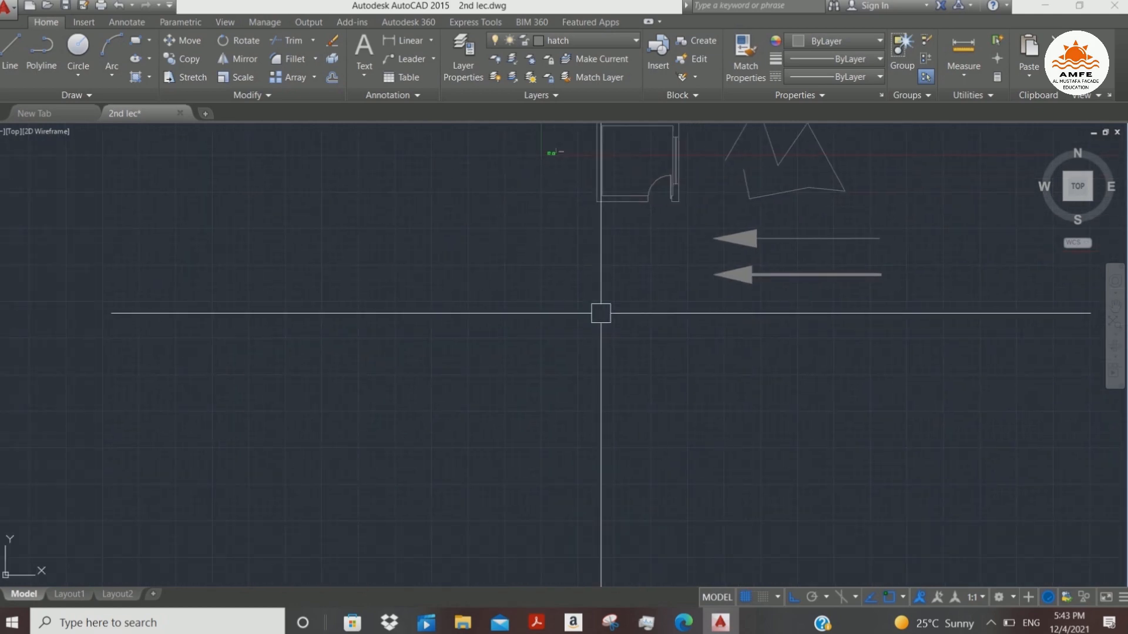
text(d)
key(Return)
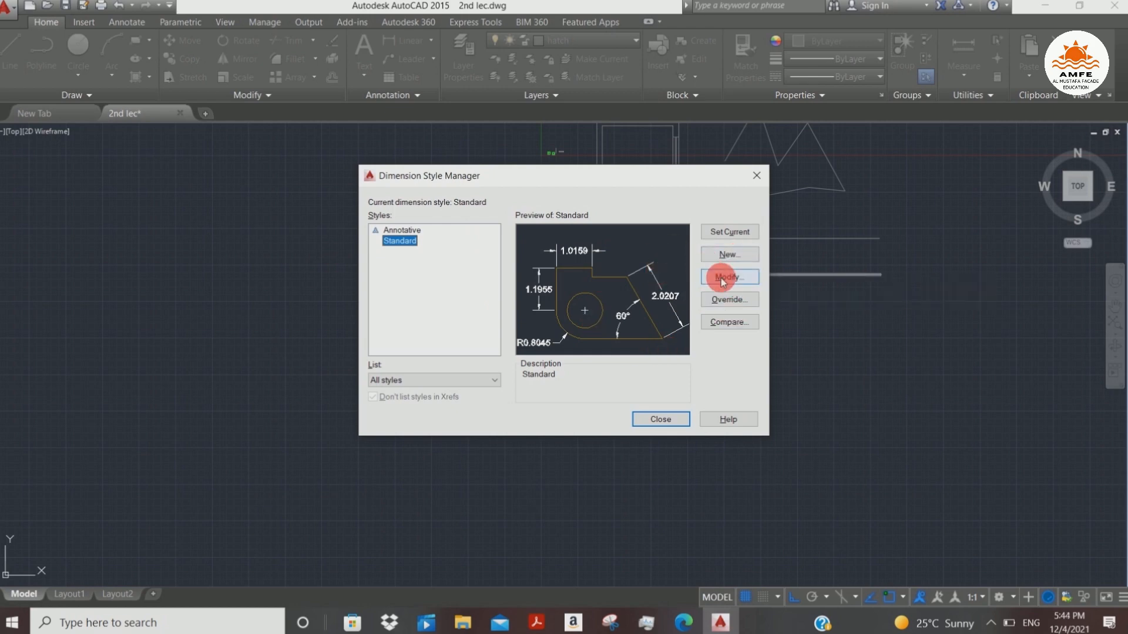
key(Escape)
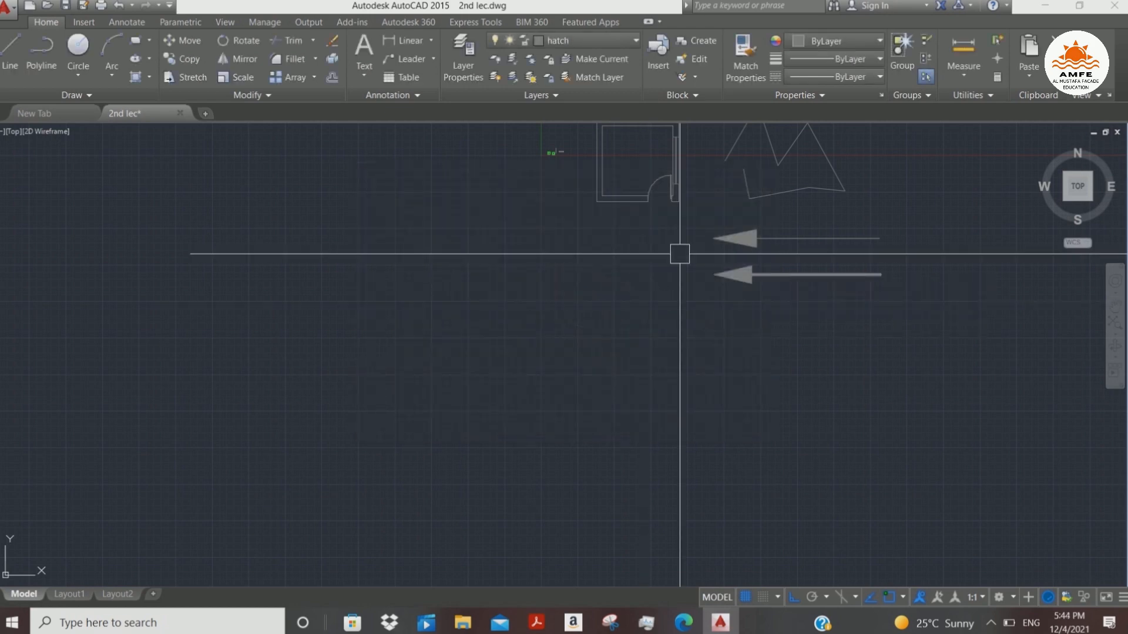
click(579, 318)
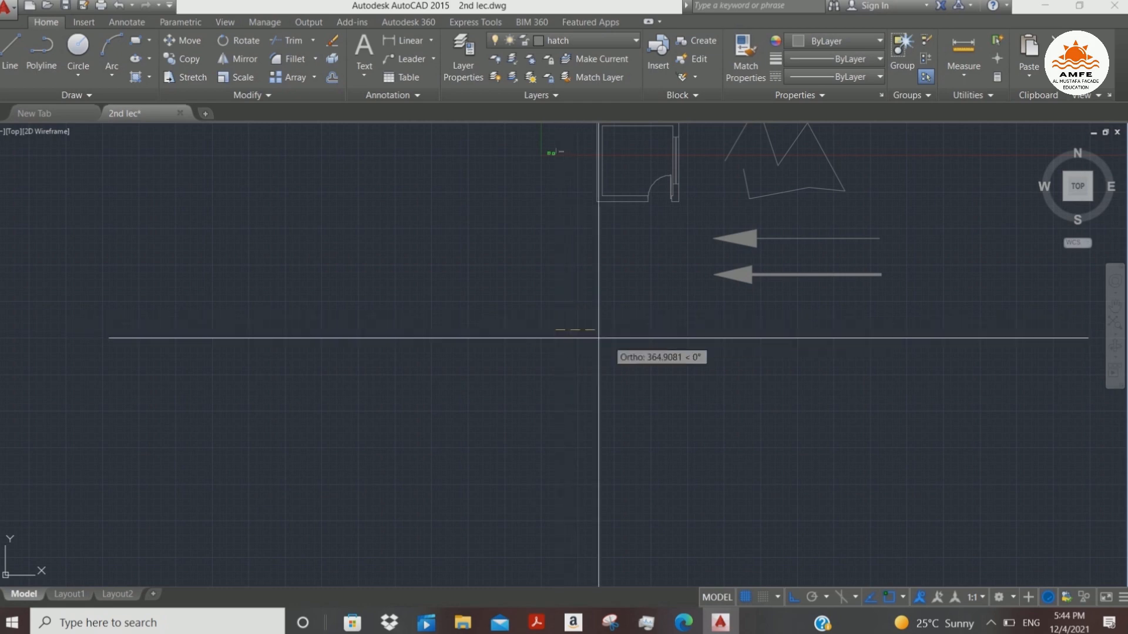
click(693, 338)
scroll(600, 354, up, 2)
click(602, 354)
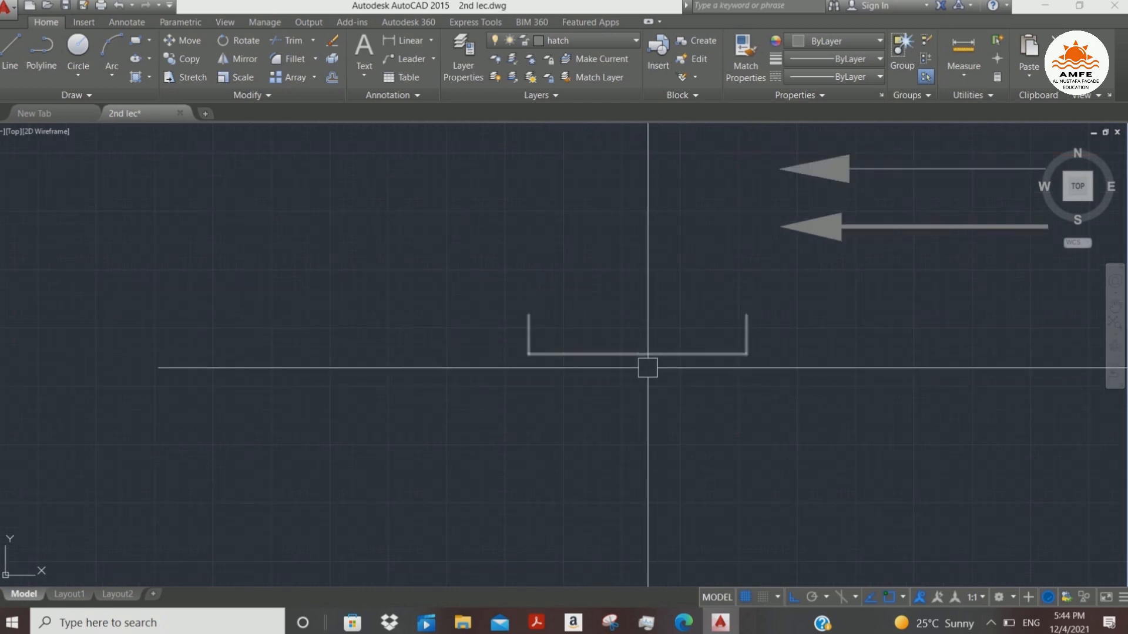
click(644, 354)
key(Delete)
scroll(654, 327, down, 3)
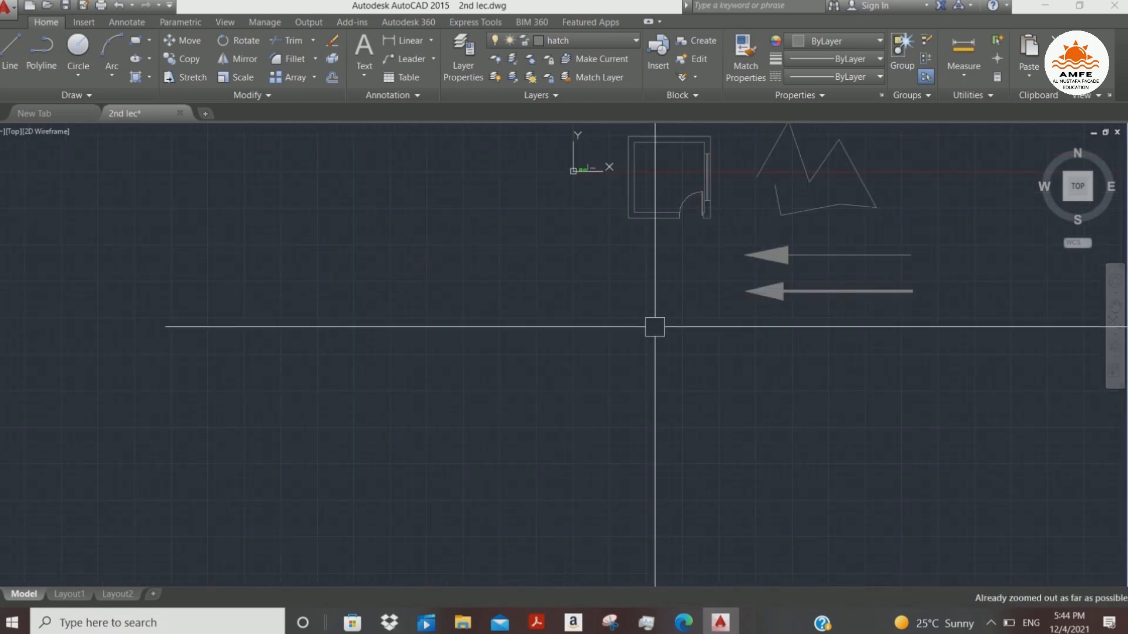
- Create a new dimension style named "abc" based on Standard and continue to its settings
middle_drag(658, 283, 384, 380)
middle_drag(891, 252, 571, 243)
click(616, 291)
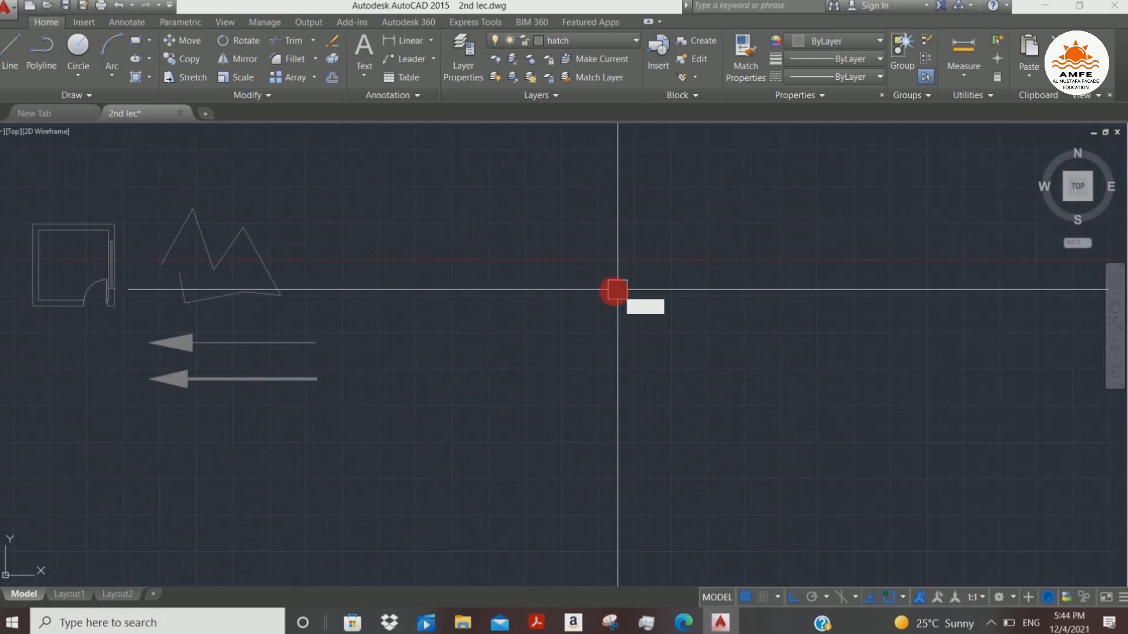
middle_drag(486, 189, 746, 273)
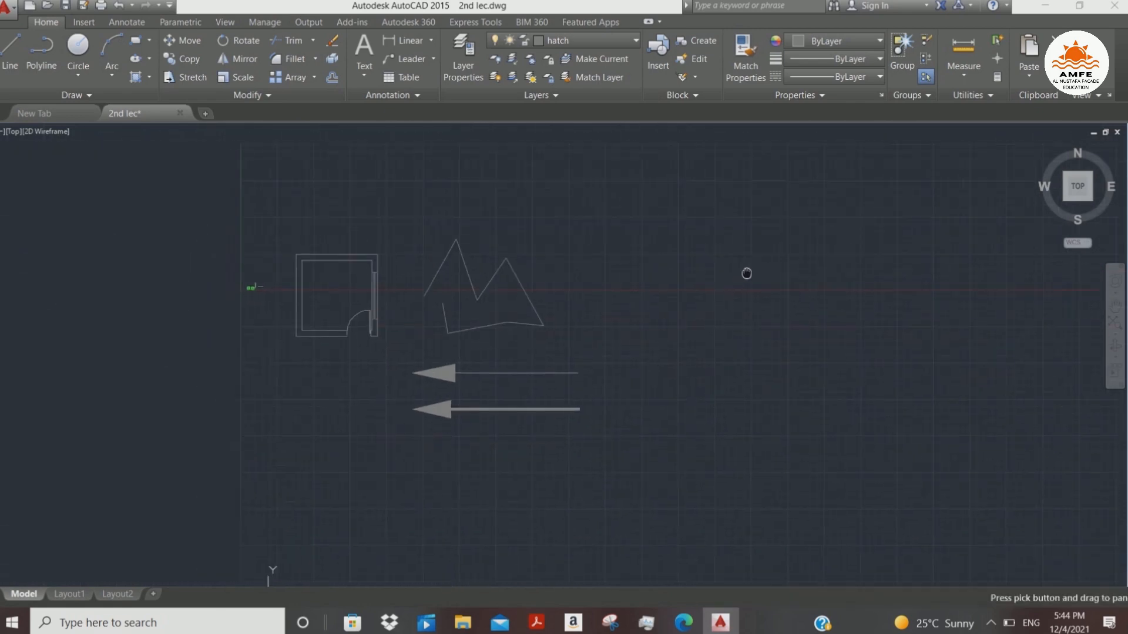
scroll(653, 263, up, 2)
middle_drag(627, 259, 393, 265)
scroll(404, 262, up, 1)
text(d)
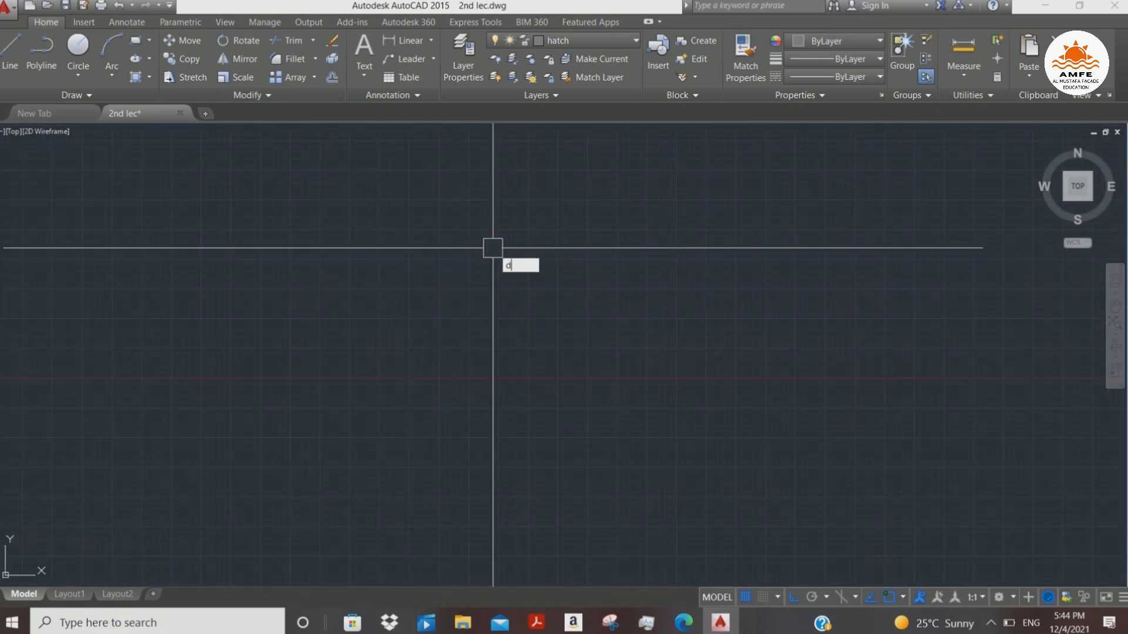
key(Return)
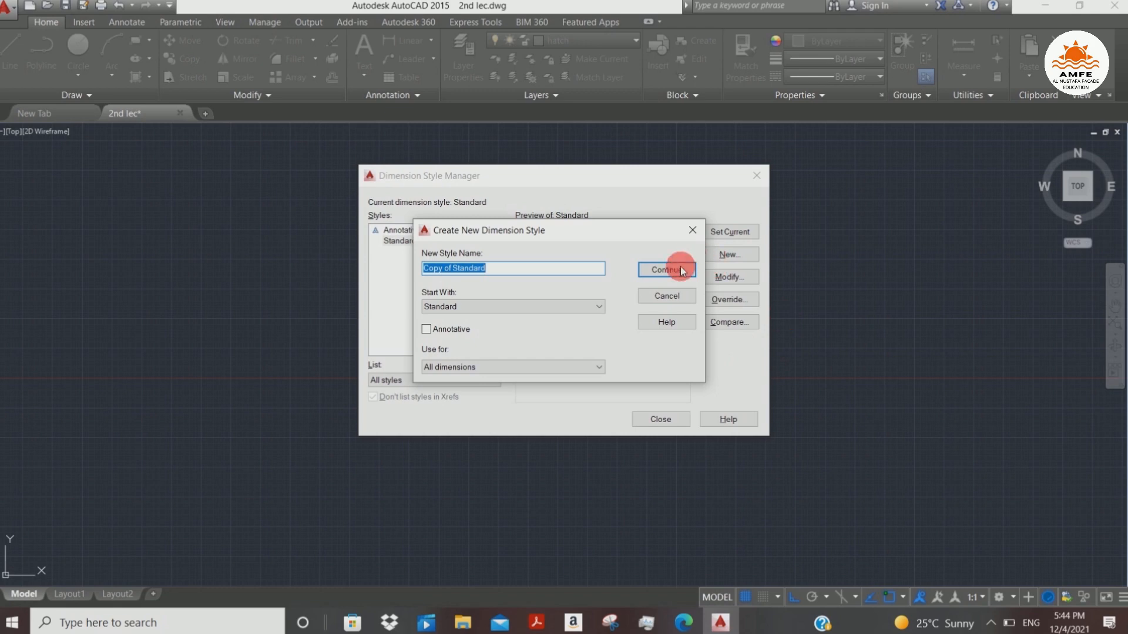
text(a)
text(sd)
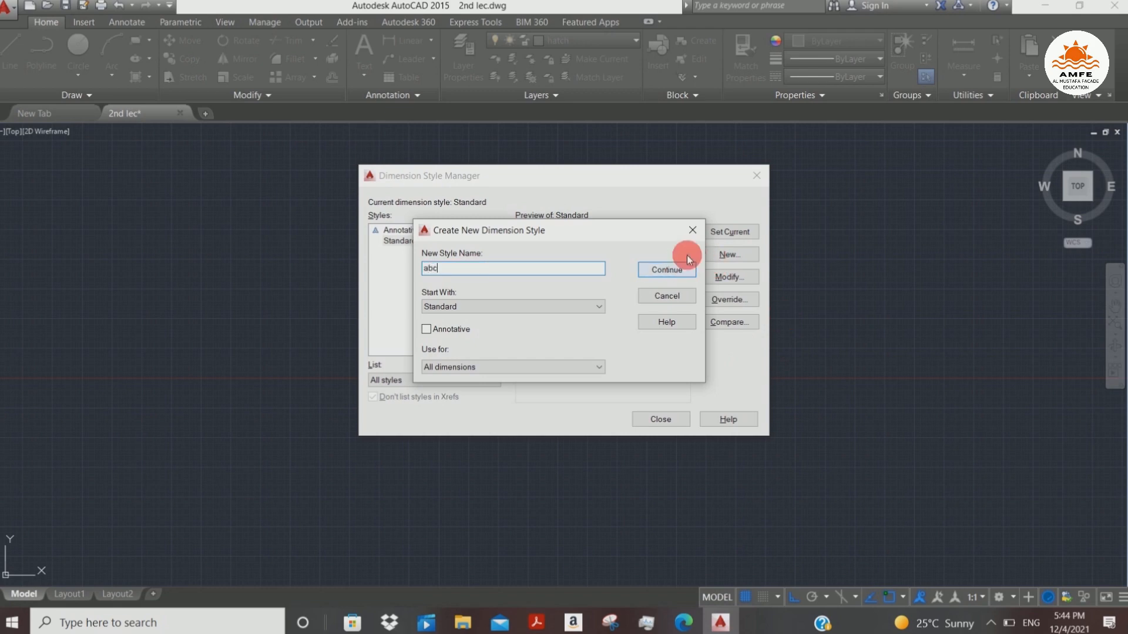
click(680, 270)
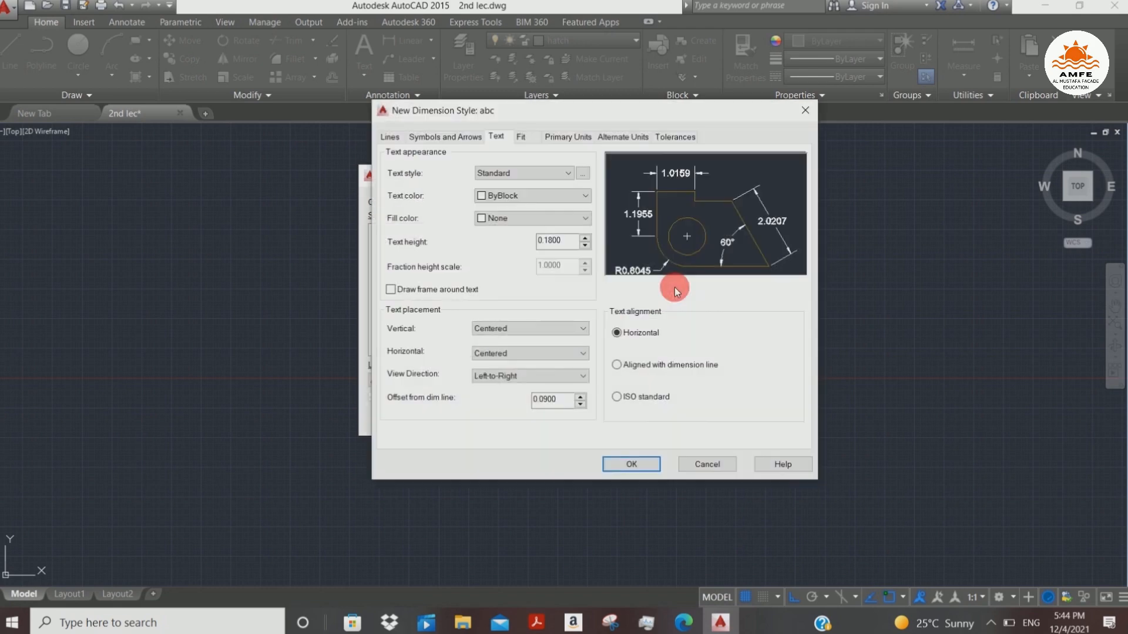
- Try Red as the dimension text color of the abc style and settle on Blue
click(547, 198)
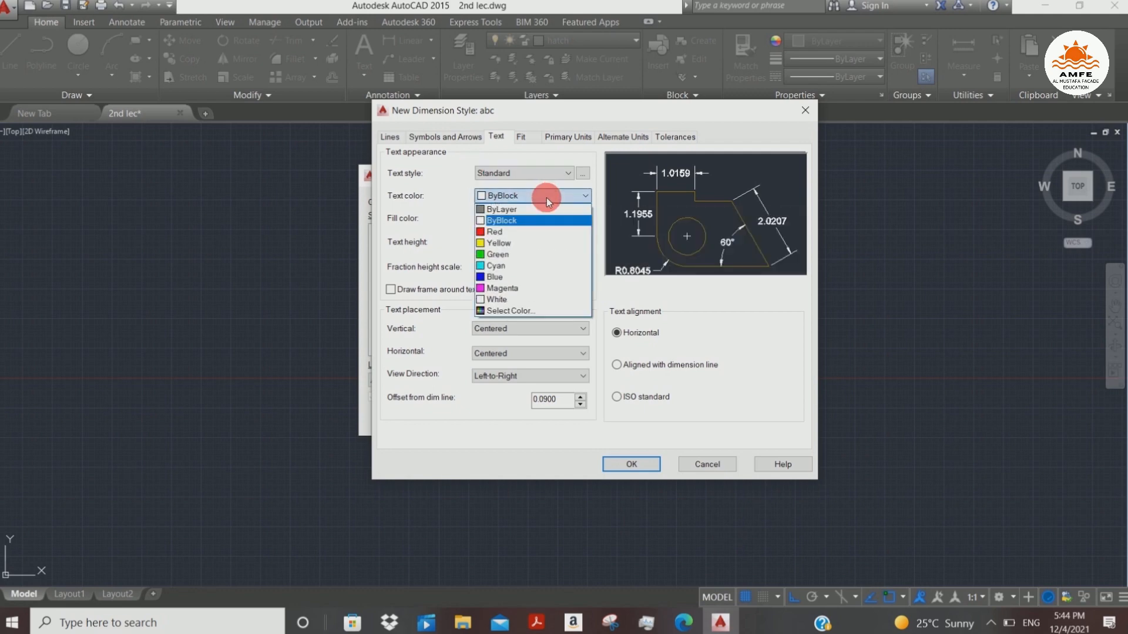
click(532, 232)
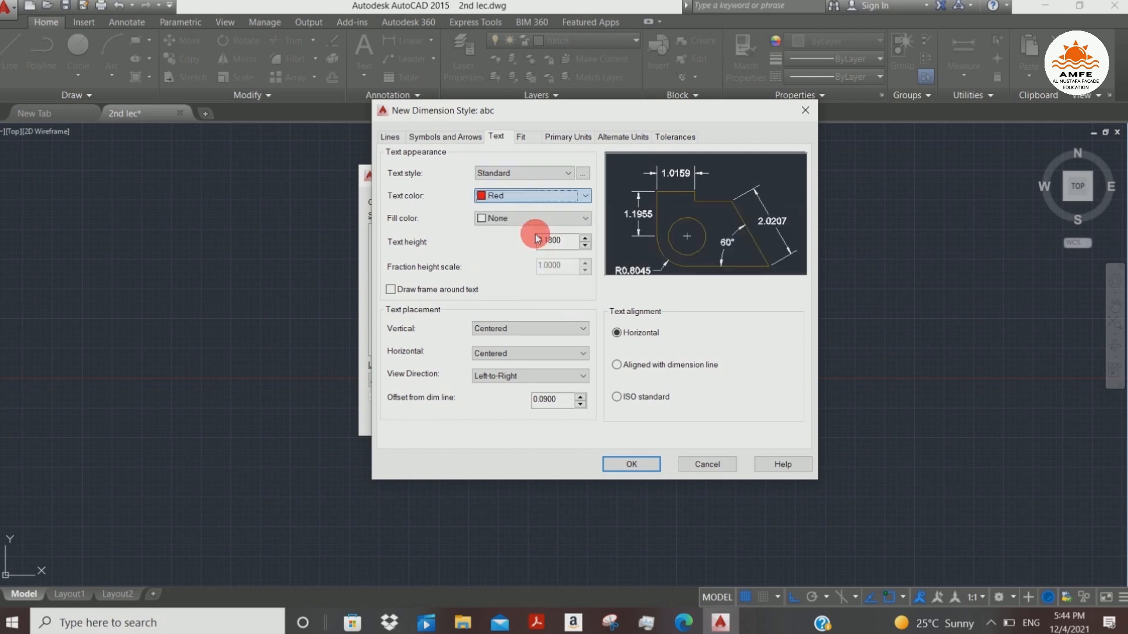
click(538, 195)
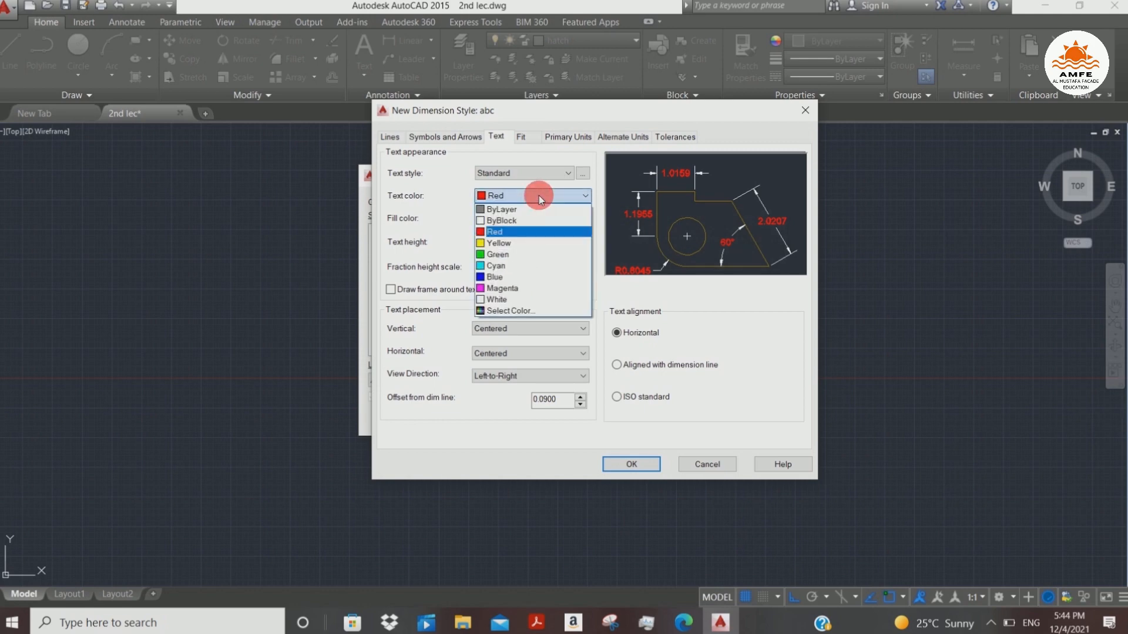
click(514, 278)
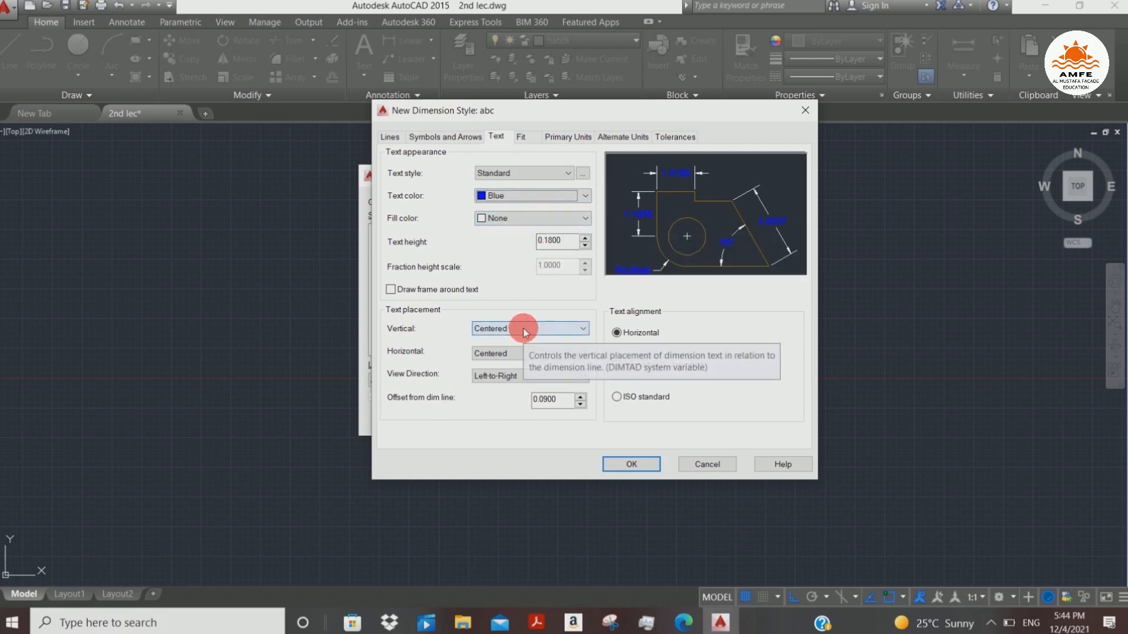
- Try a Red fill color behind the dimension text and set the fill back to None
click(507, 218)
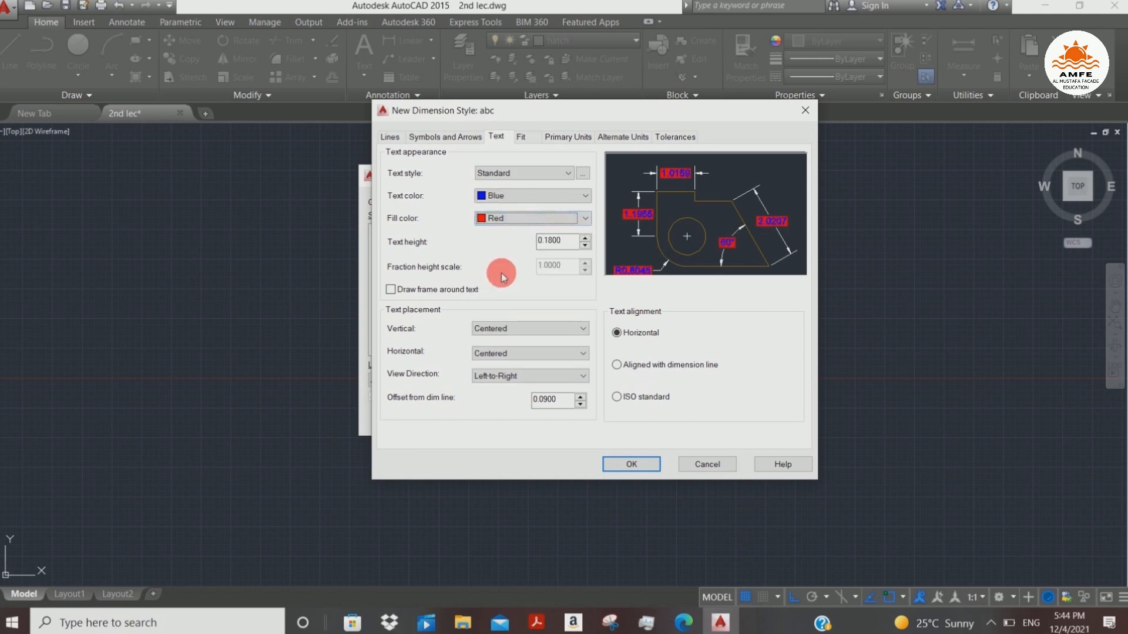
click(527, 220)
click(516, 233)
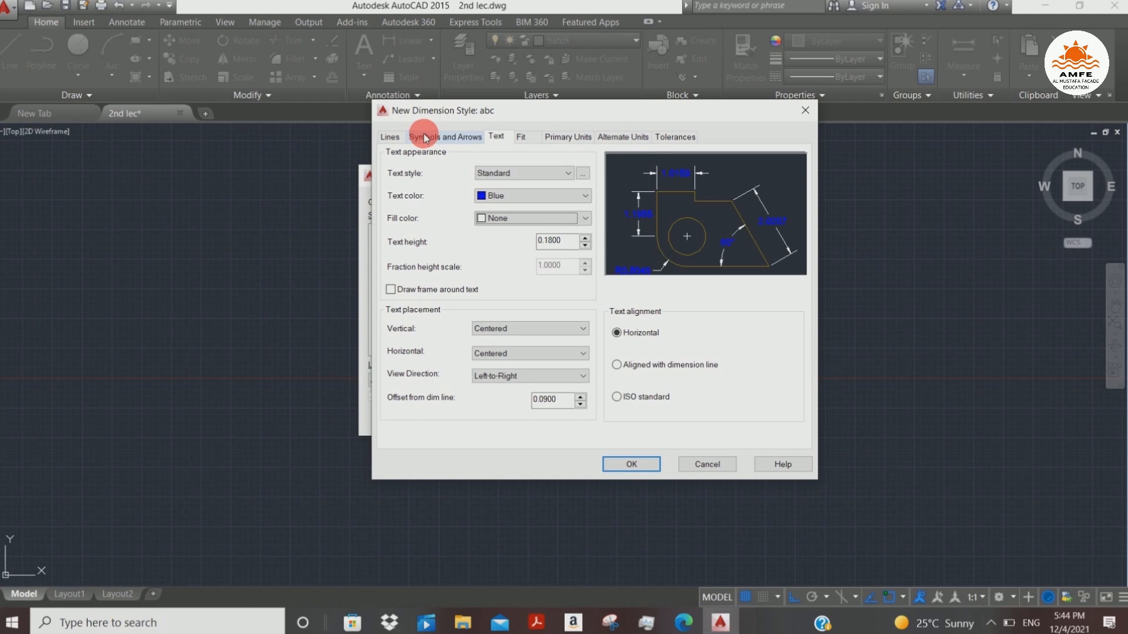
- Set the color of both the dimension lines and the extension lines to Red
click(390, 137)
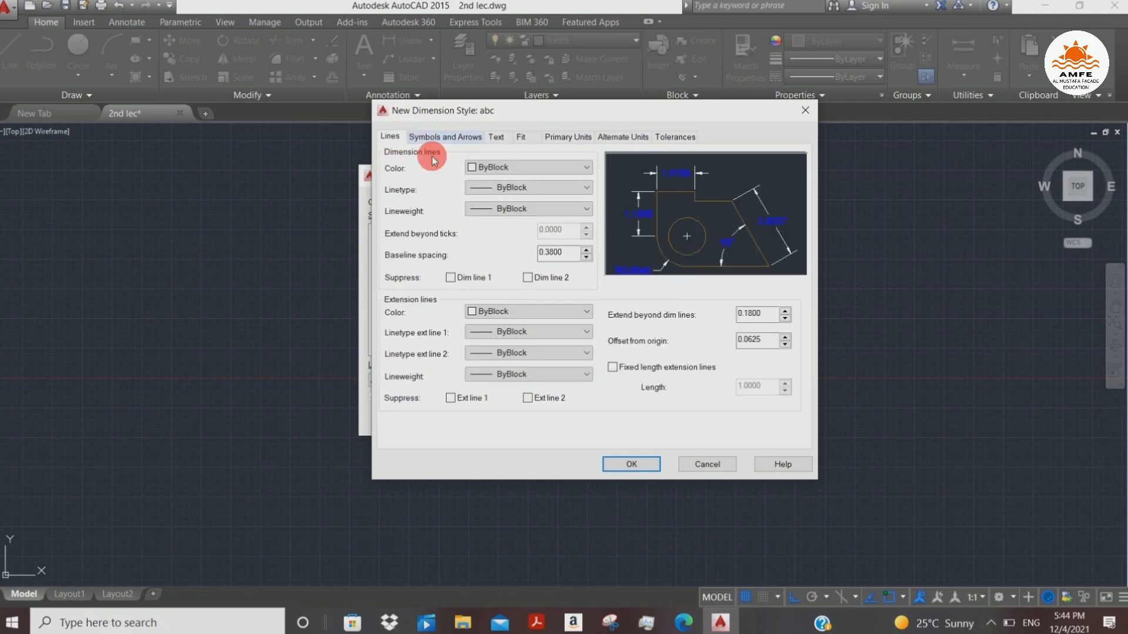
click(533, 167)
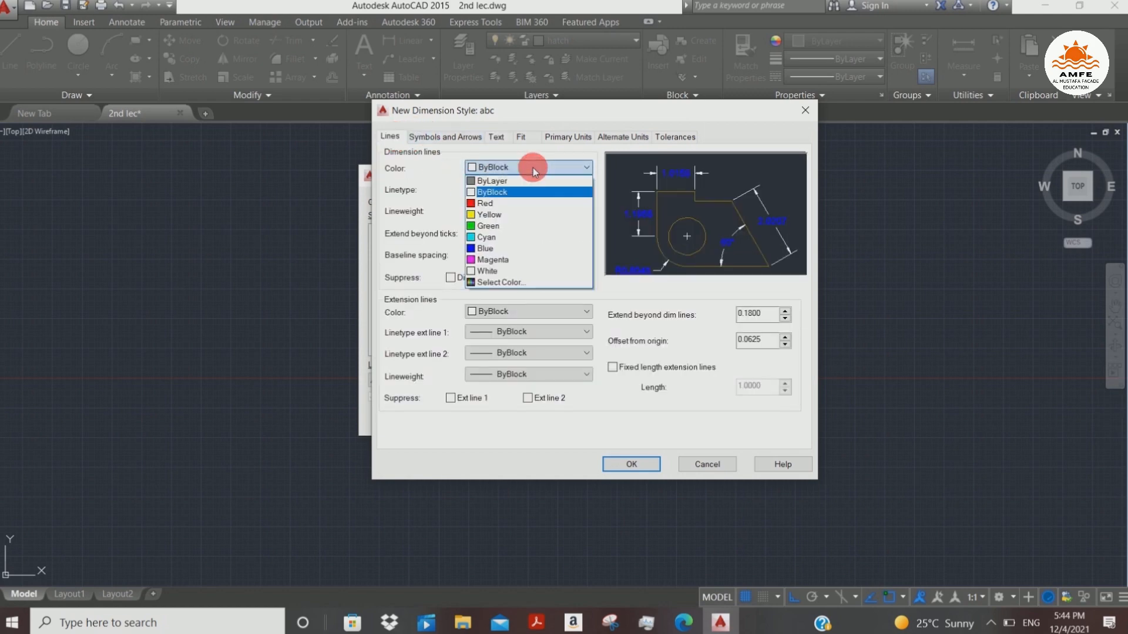
click(522, 208)
click(504, 312)
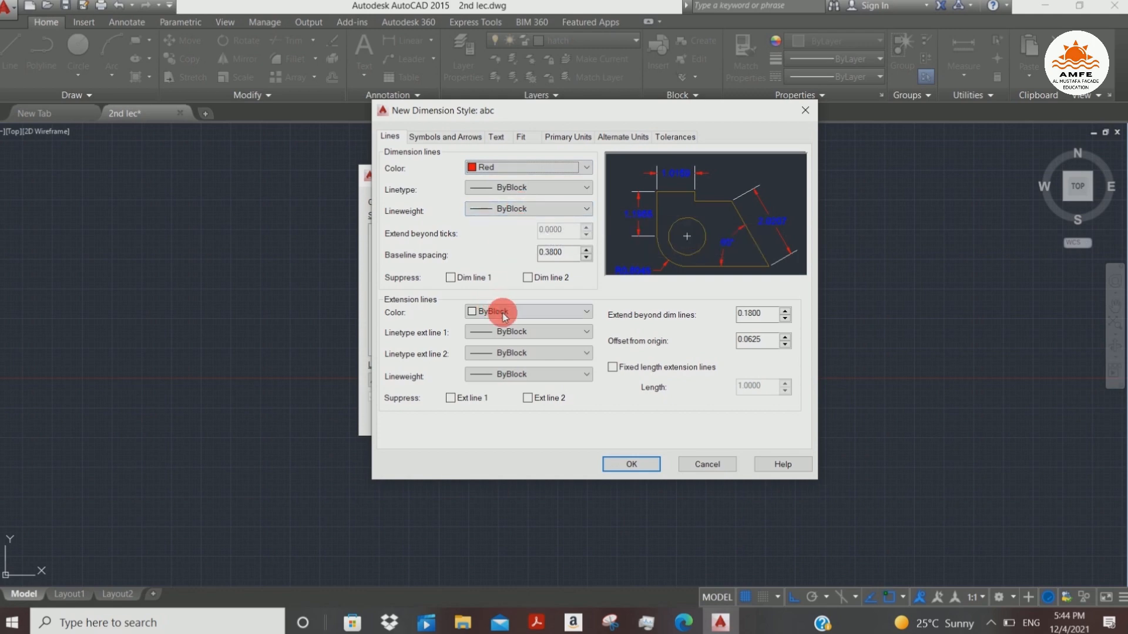
click(502, 345)
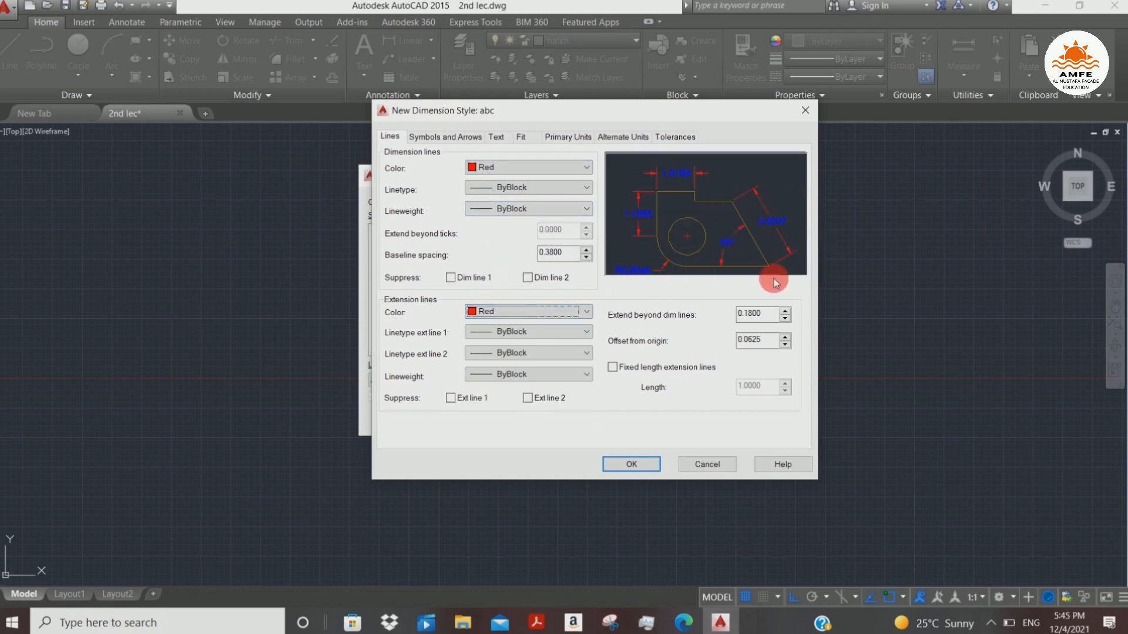
- Review the available arrowhead types and align the dimension text with the dimension line
click(458, 140)
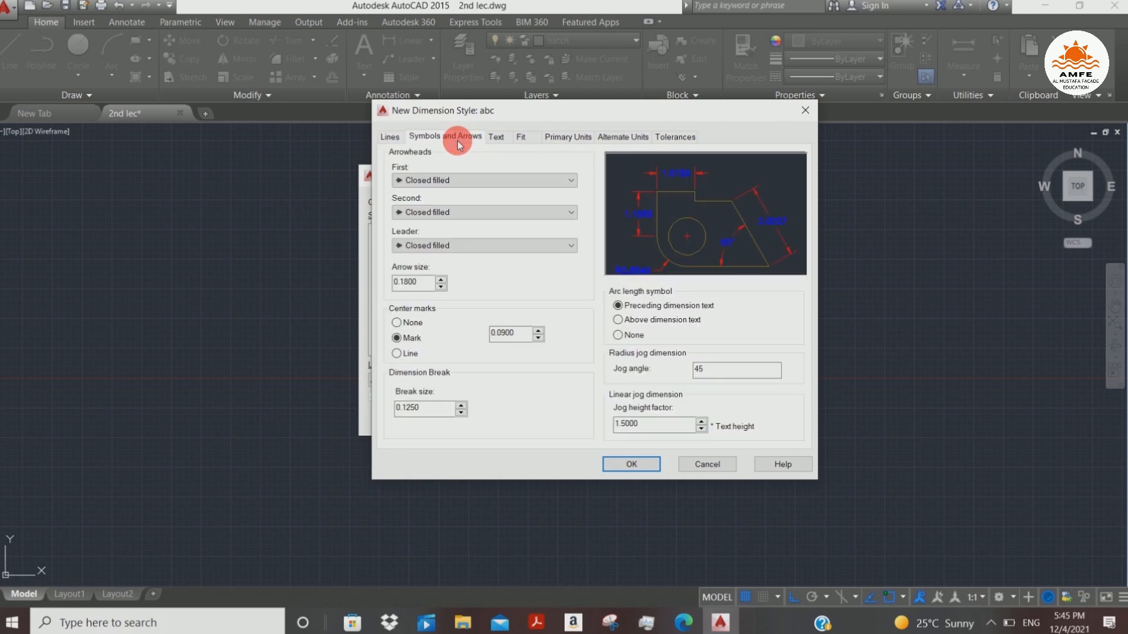
click(464, 180)
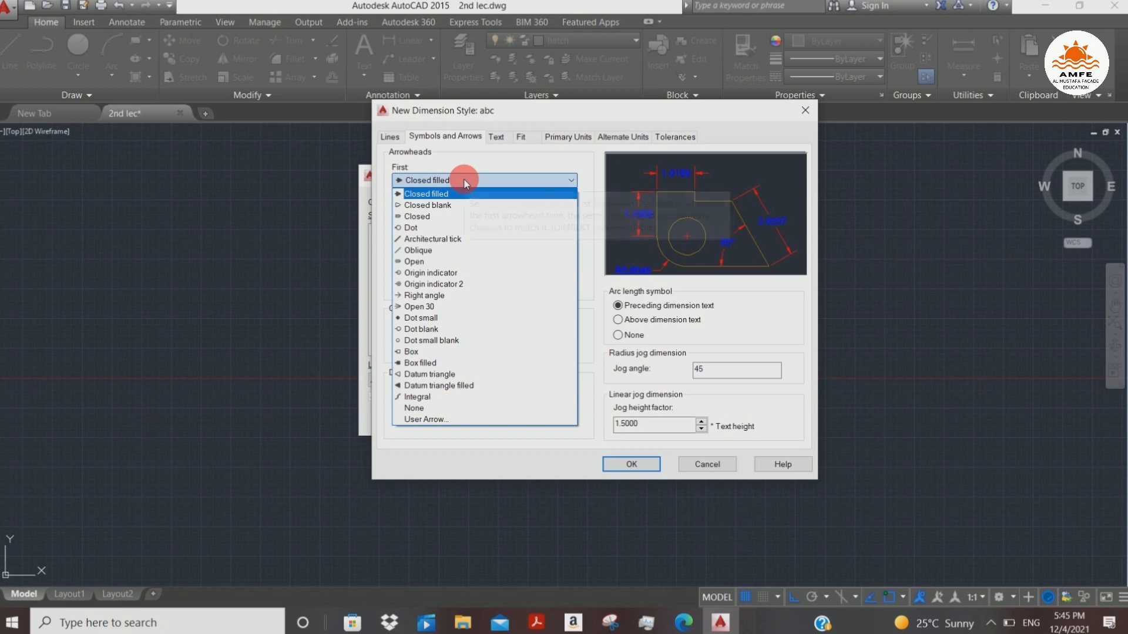
click(475, 174)
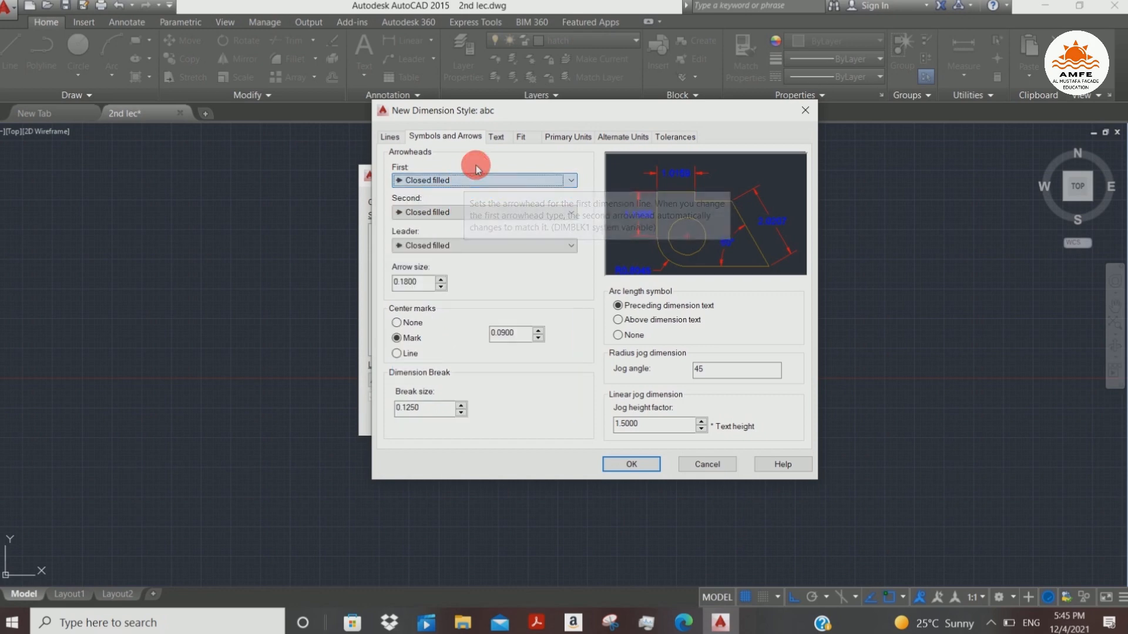
click(496, 136)
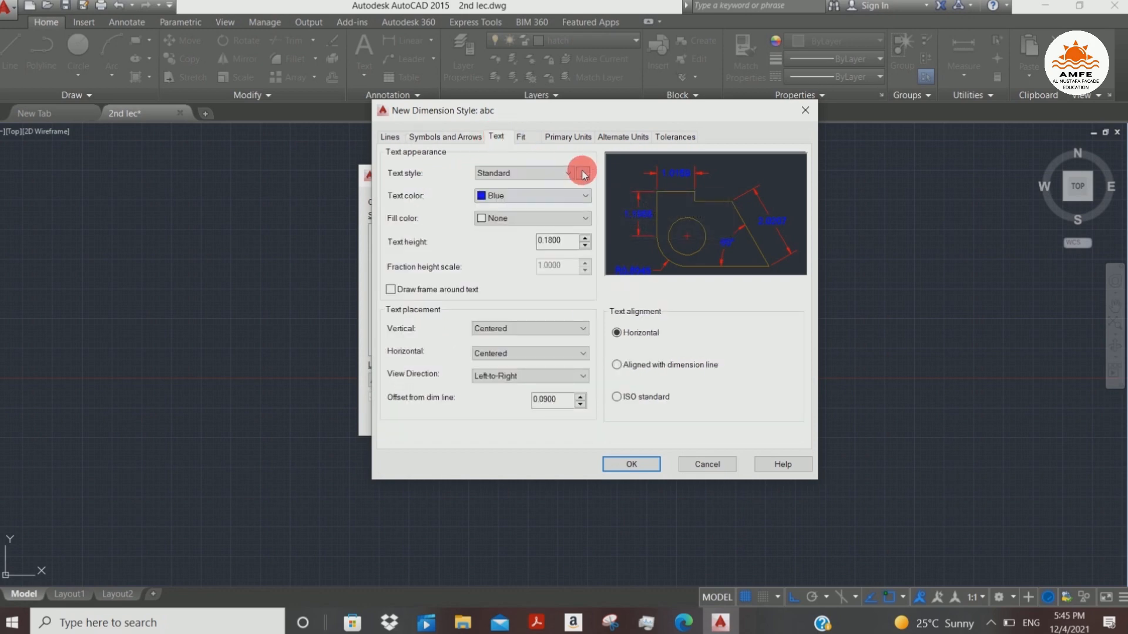
click(634, 367)
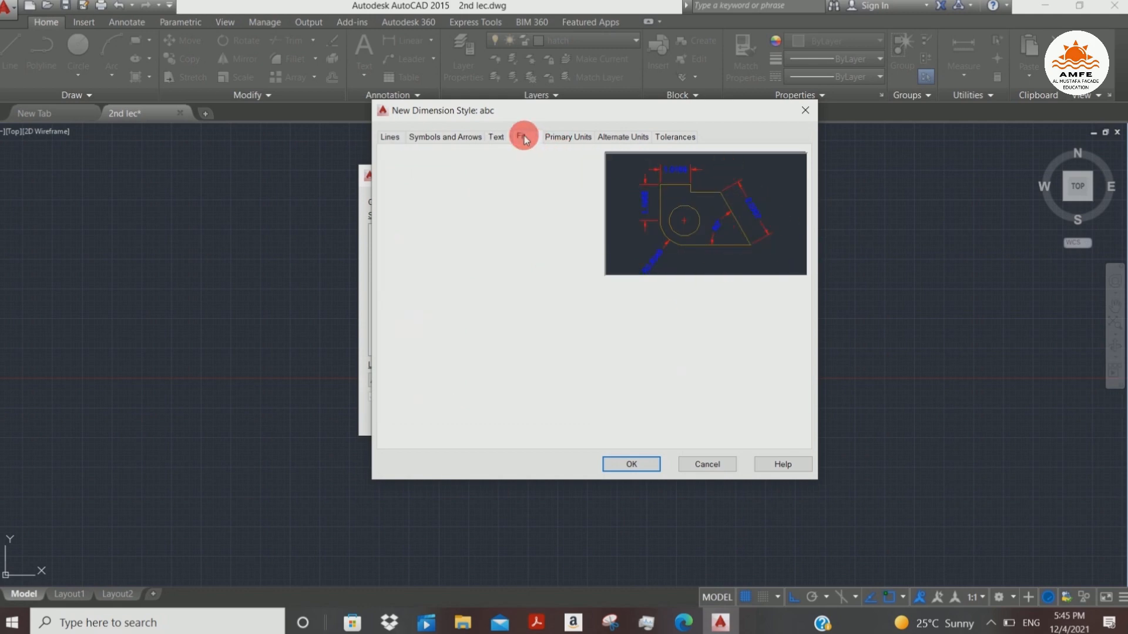
- Set the linear dimension precision to 0, accept the abc style settings and make abc the current dimension style
click(561, 137)
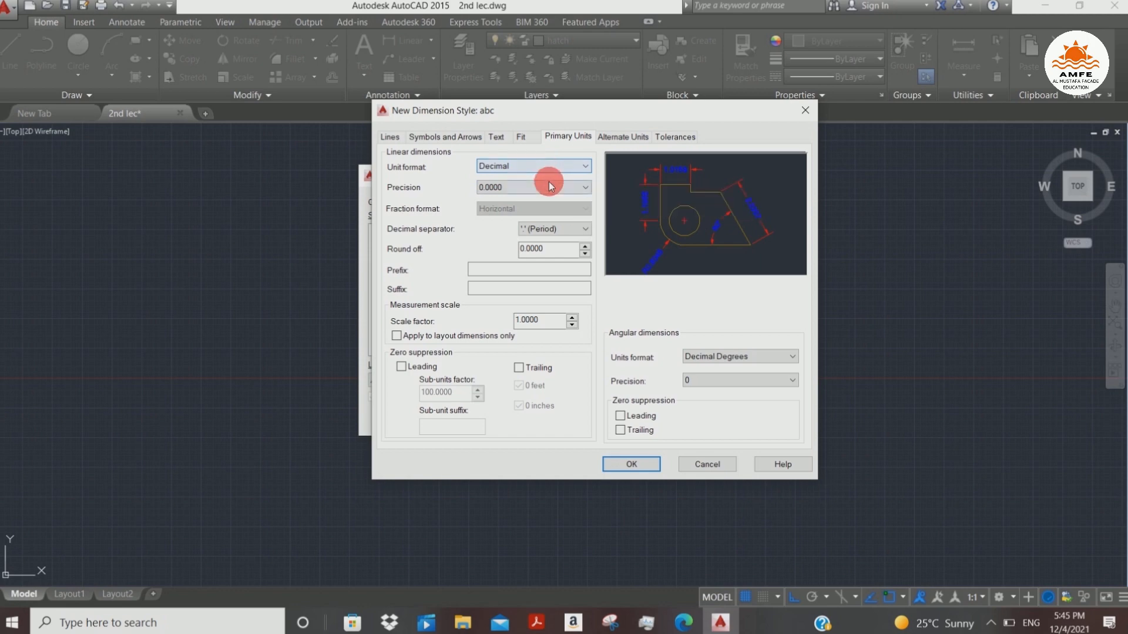
click(546, 188)
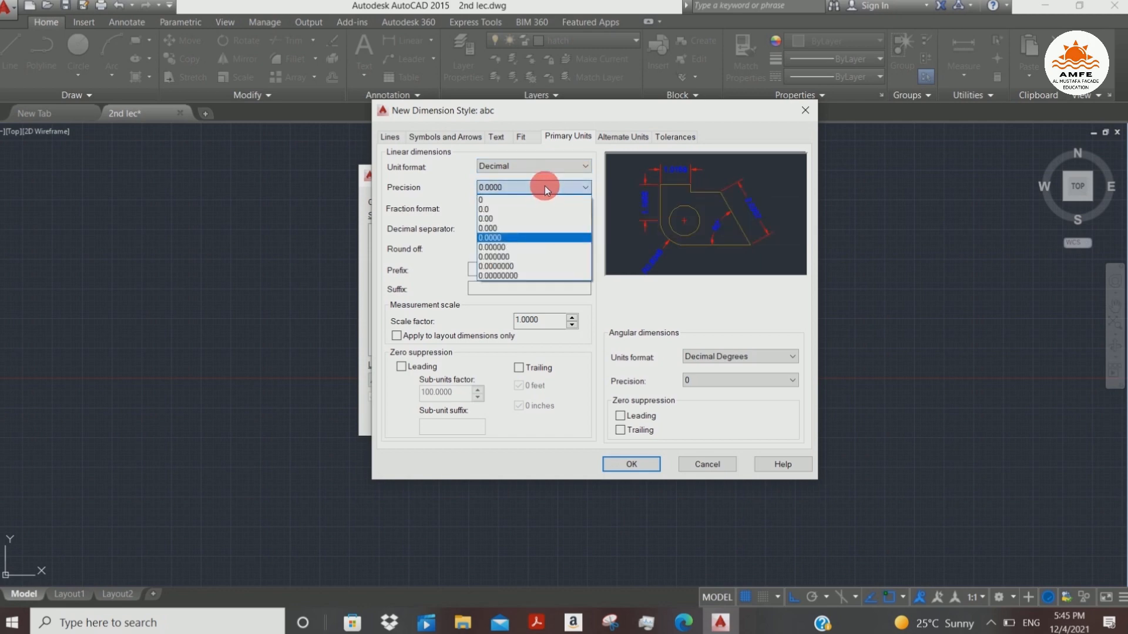
click(517, 200)
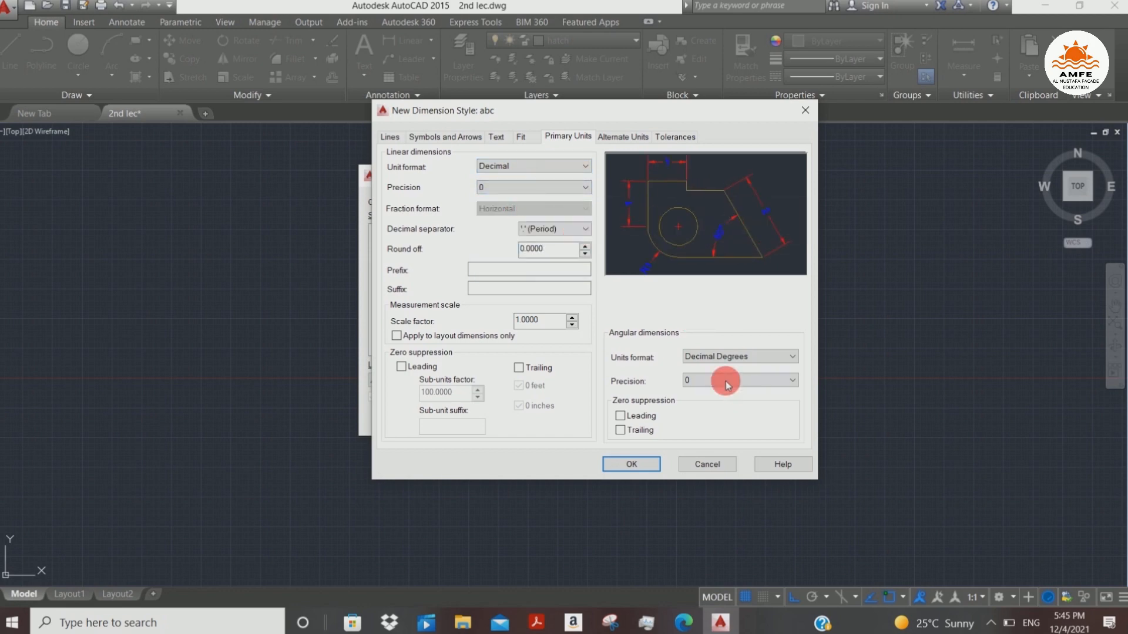
click(640, 467)
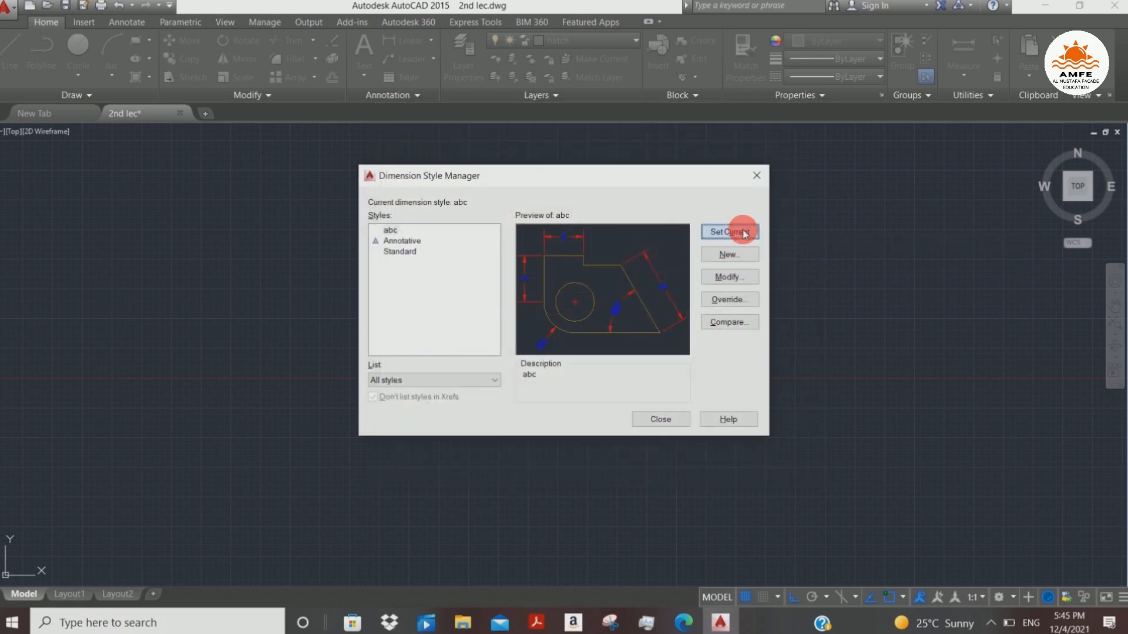
click(666, 423)
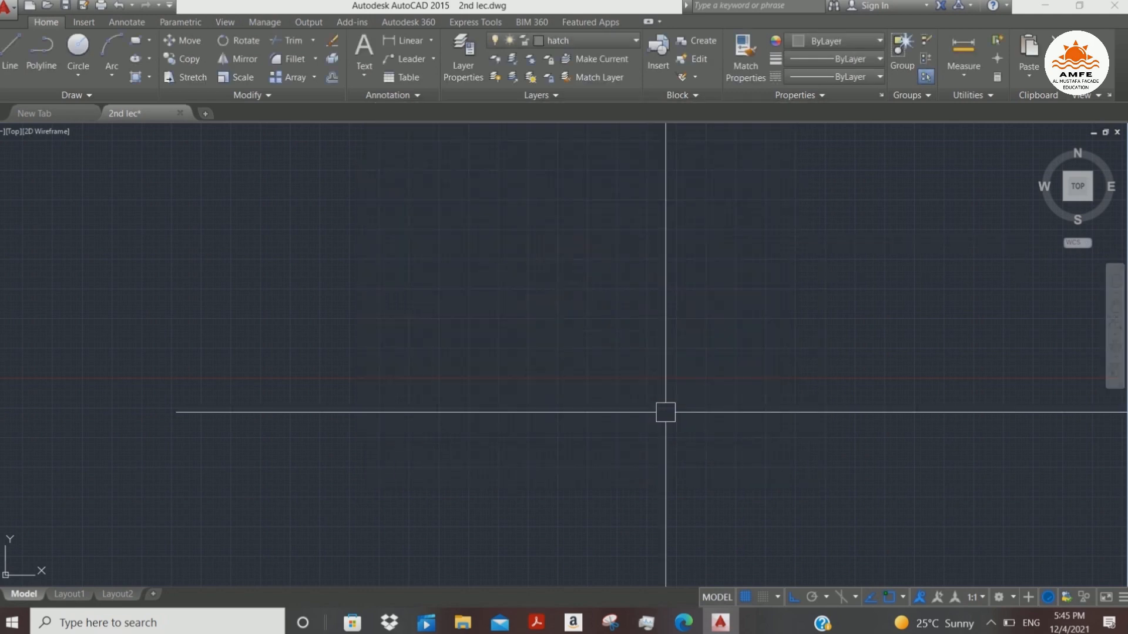
- Draw a 20 by 20 rectangle in the empty area to the right of the zigzag polyline
scroll(637, 373, down, 5)
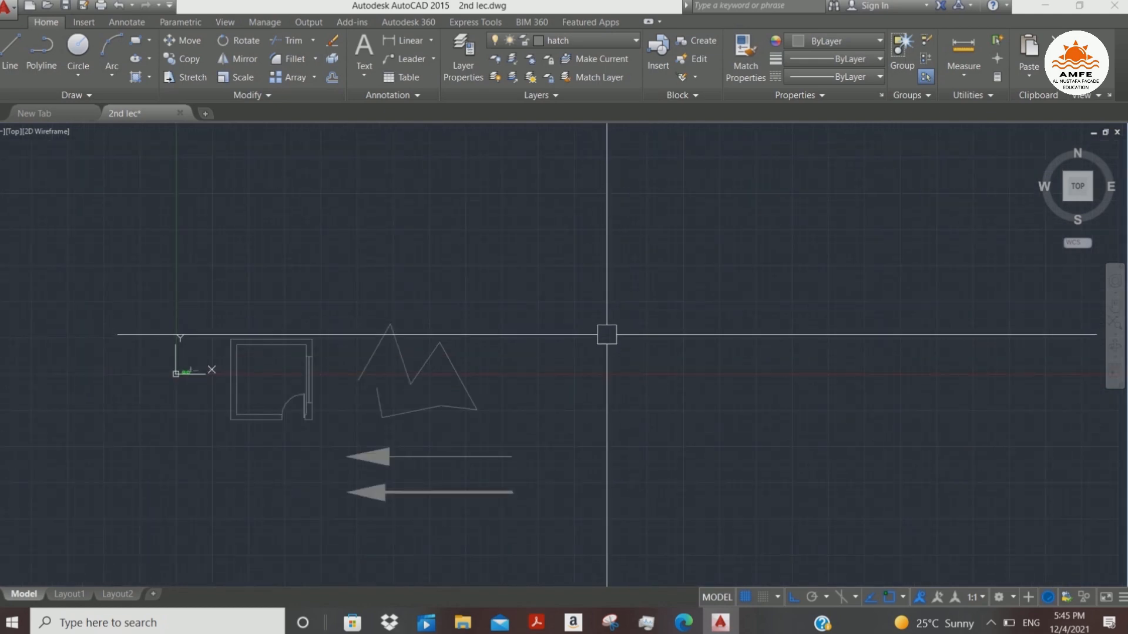
scroll(609, 311, up, 4)
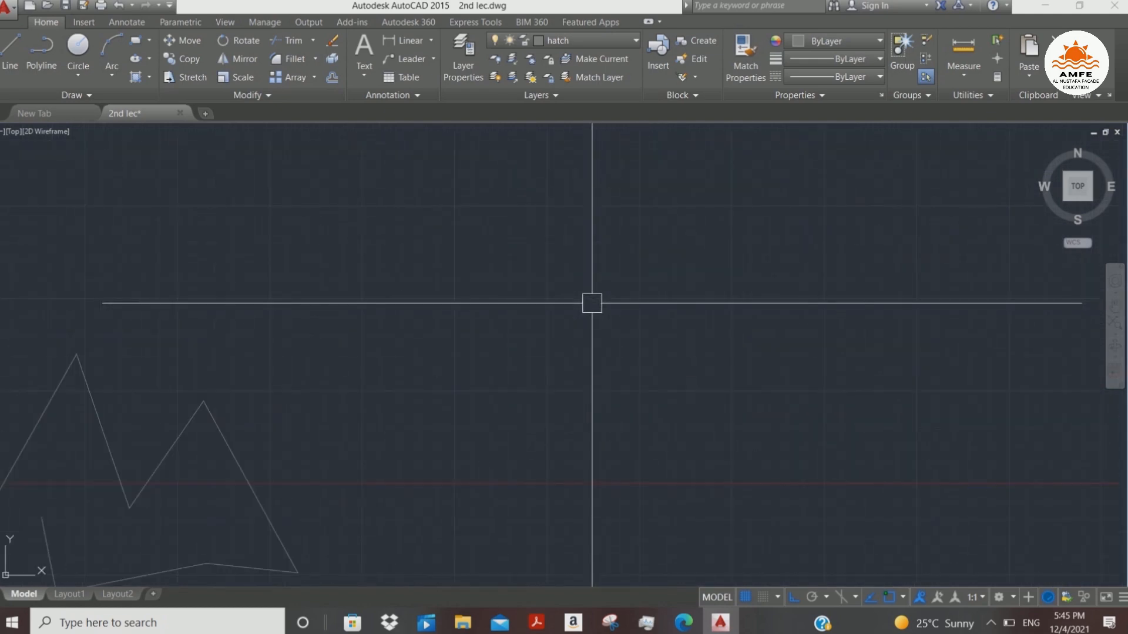
key(Return)
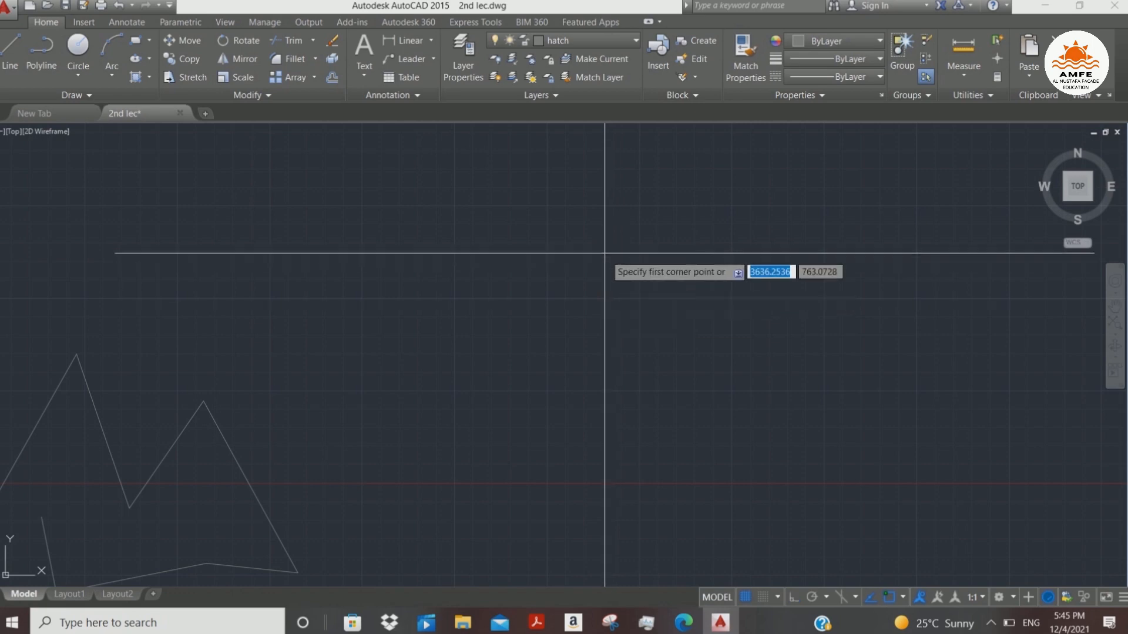
click(604, 253)
text(20)
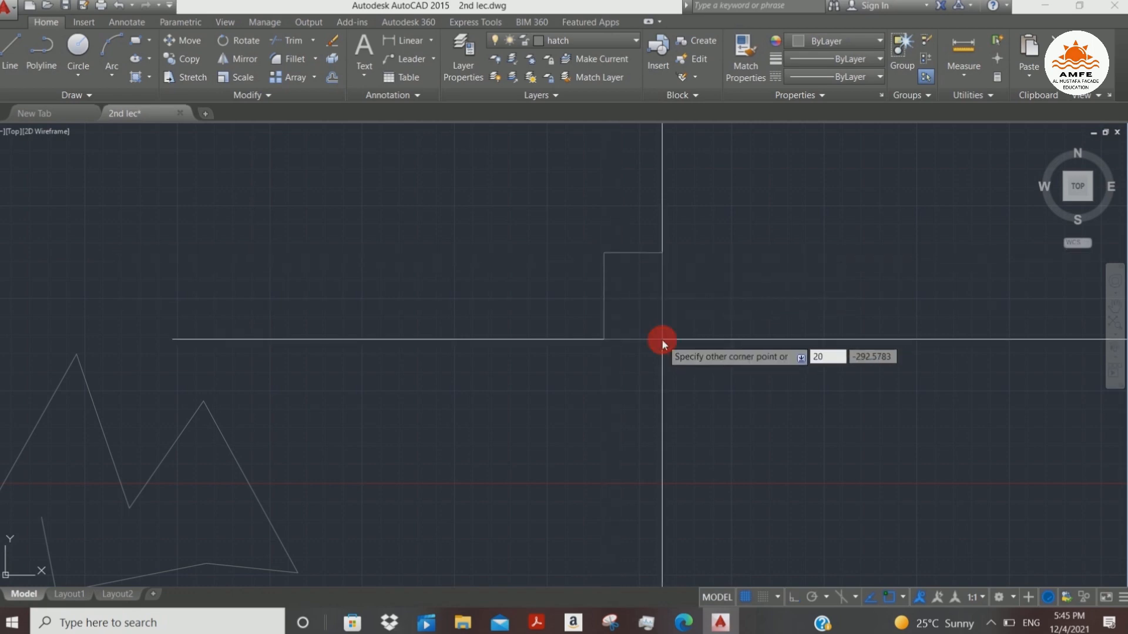
key(Tab)
text(20)
key(Return)
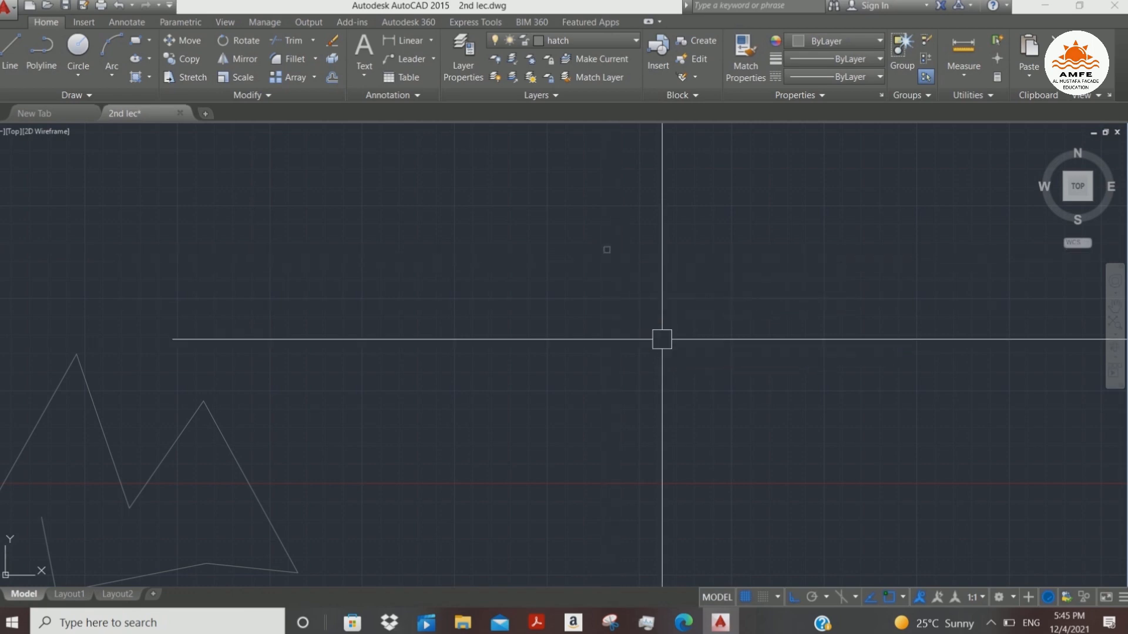
- Copy the 20 by 20 rectangle about 28.5 units horizontally to its right
scroll(595, 247, up, 4)
scroll(625, 234, up, 7)
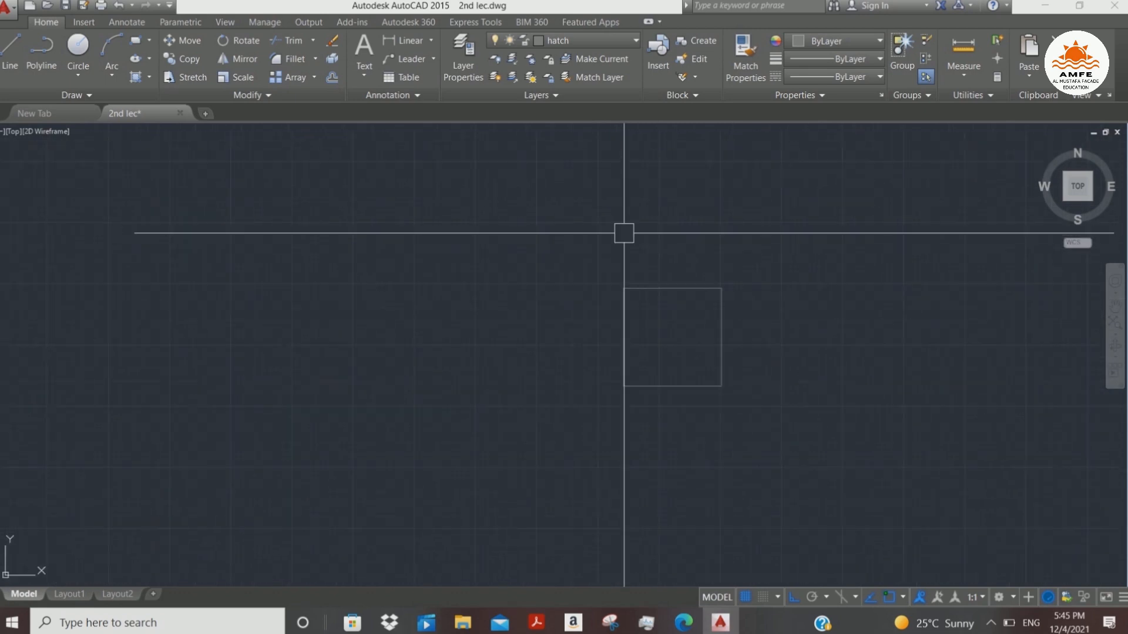
middle_drag(705, 411, 561, 376)
click(646, 301)
click(559, 390)
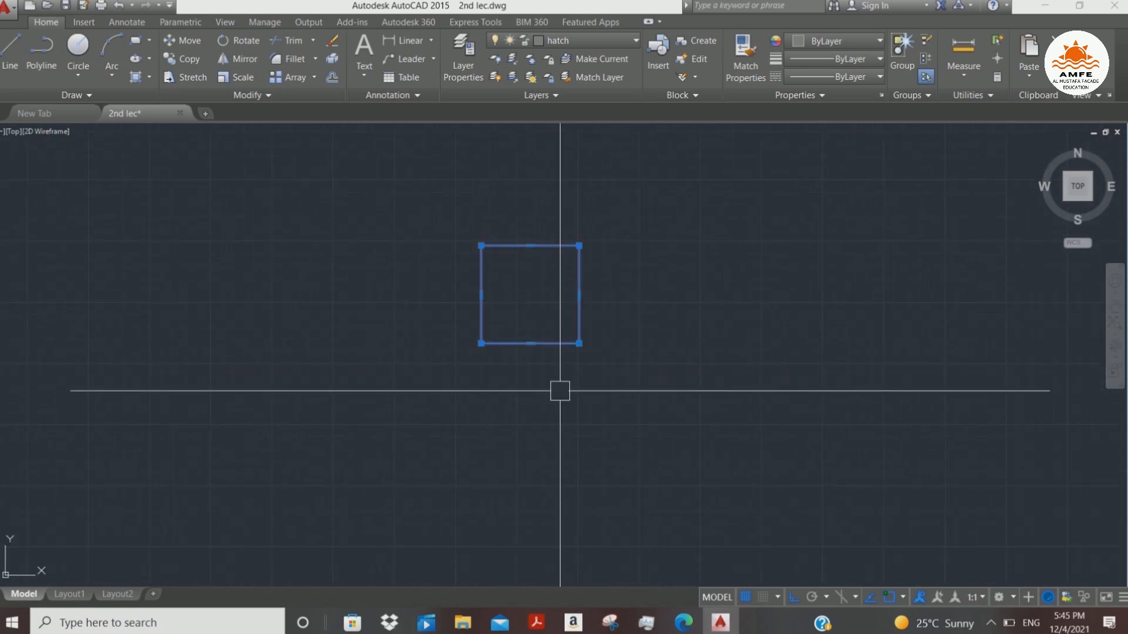
text(m)
key(Return)
scroll(561, 376, down, 4)
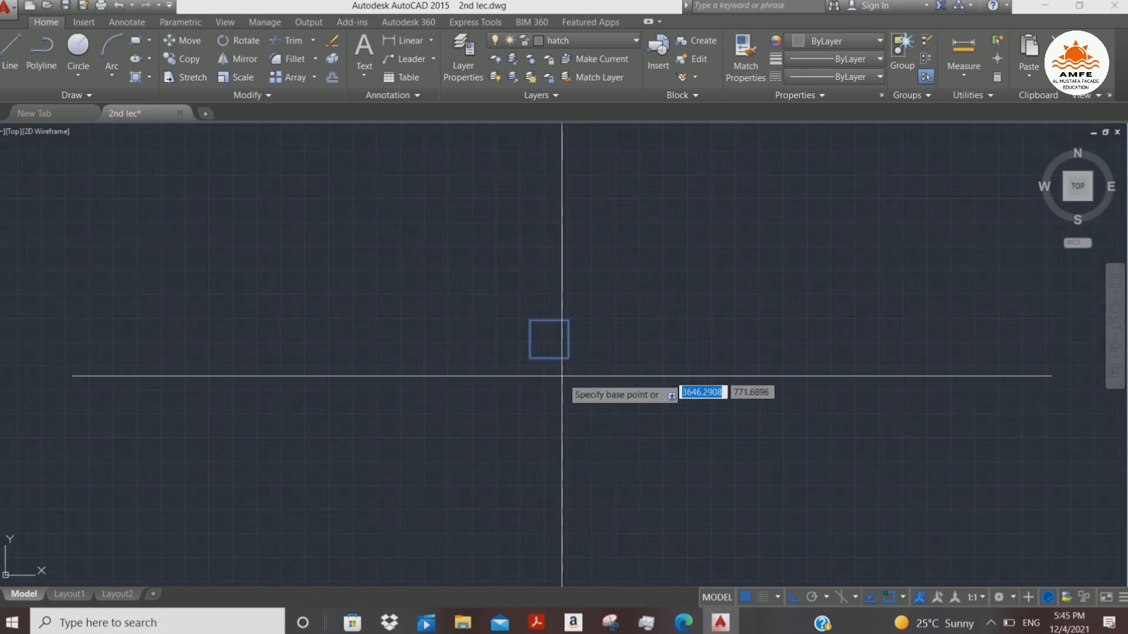
scroll(570, 392, up, 4)
click(555, 375)
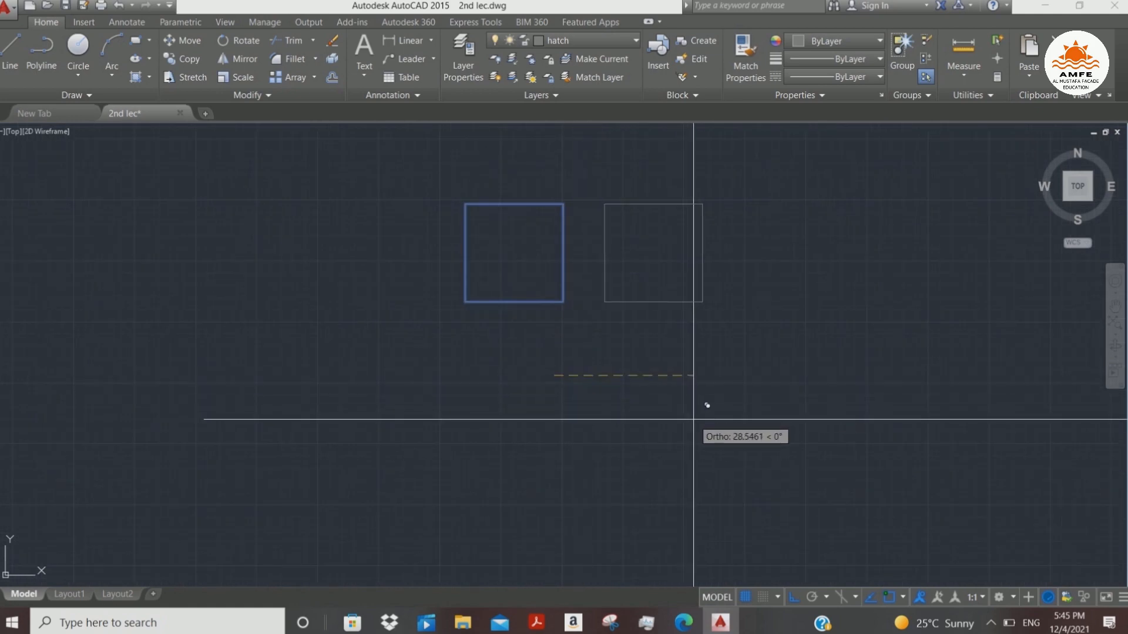
click(693, 419)
- Move the copied square left so its lower-left corner meets the original square's lower-right corner
click(630, 301)
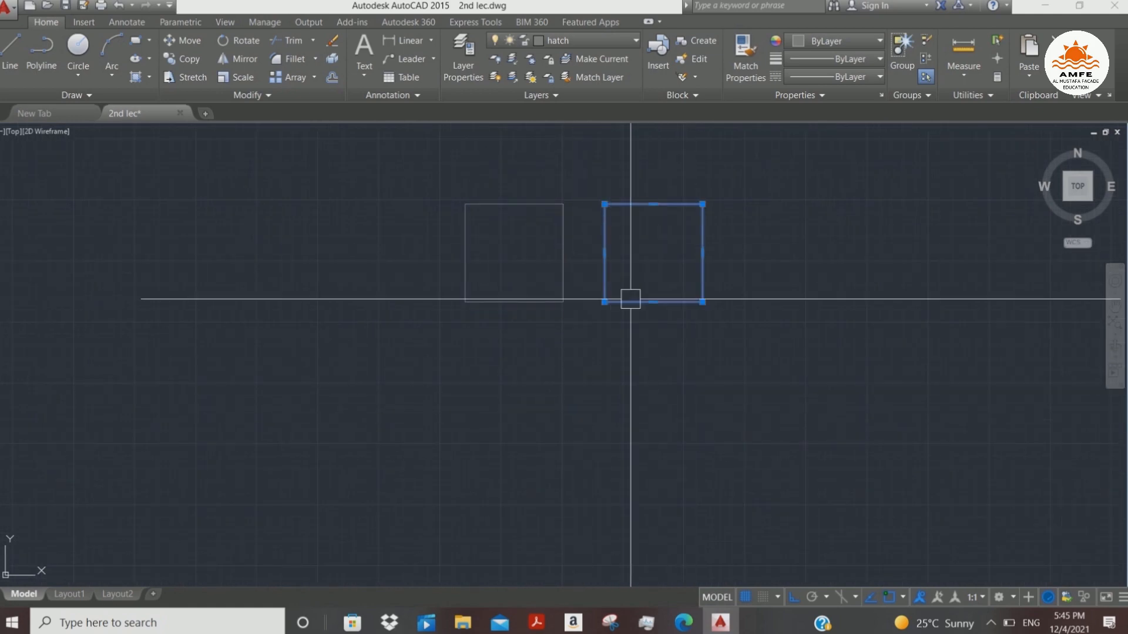
text(m)
key(Return)
click(604, 302)
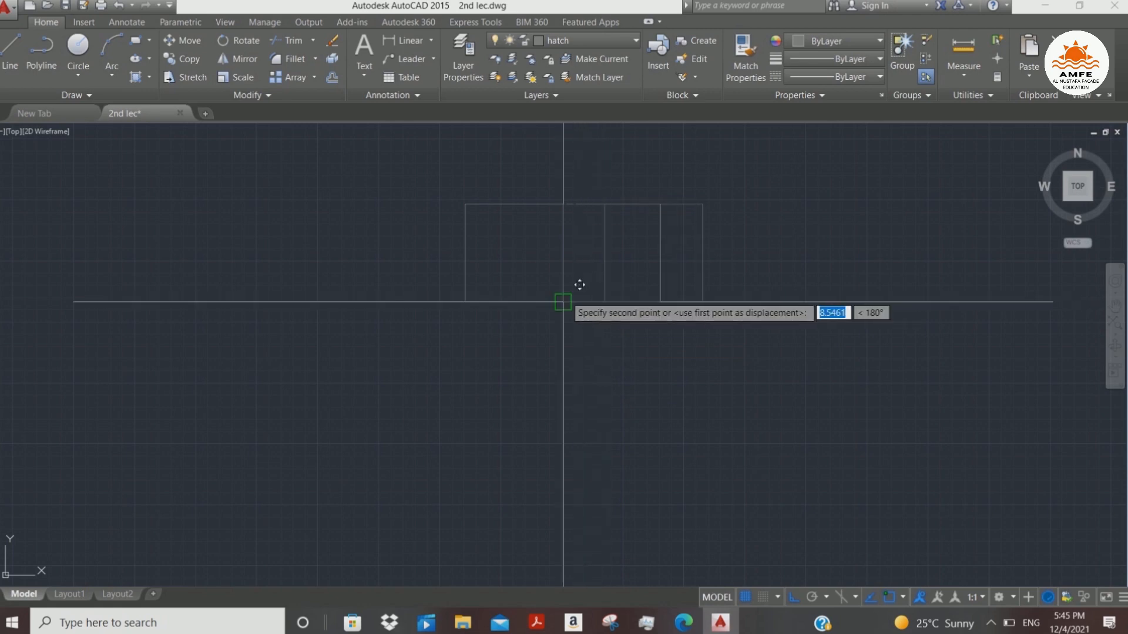
click(562, 301)
- Move the copied square 10 units to the right, away from the original square
click(640, 340)
click(609, 257)
text(m)
key(Return)
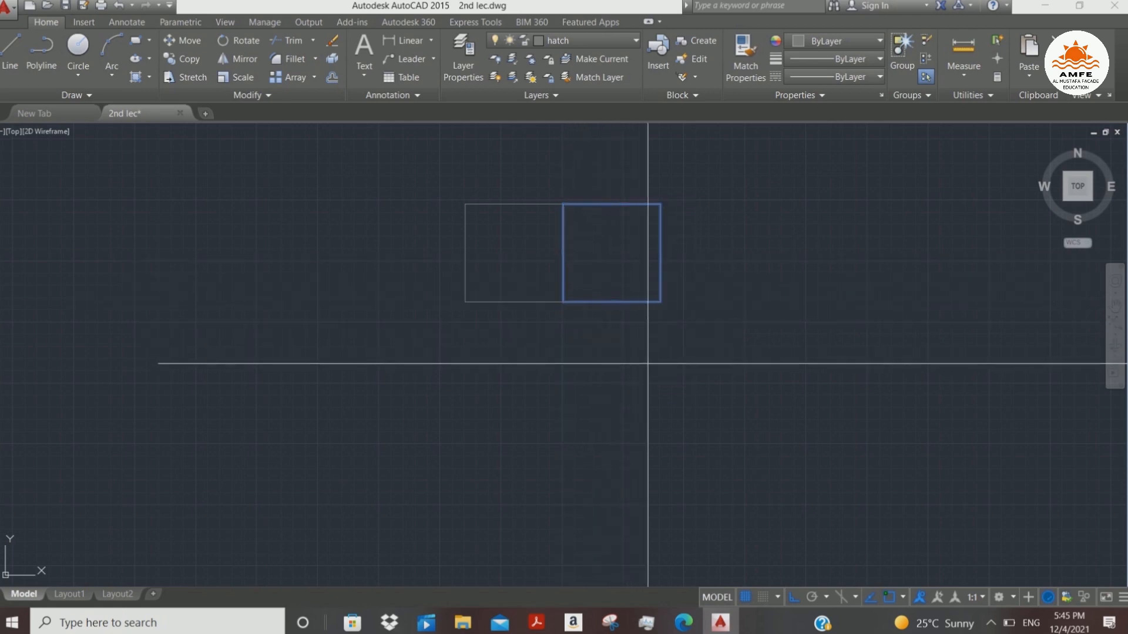
click(647, 363)
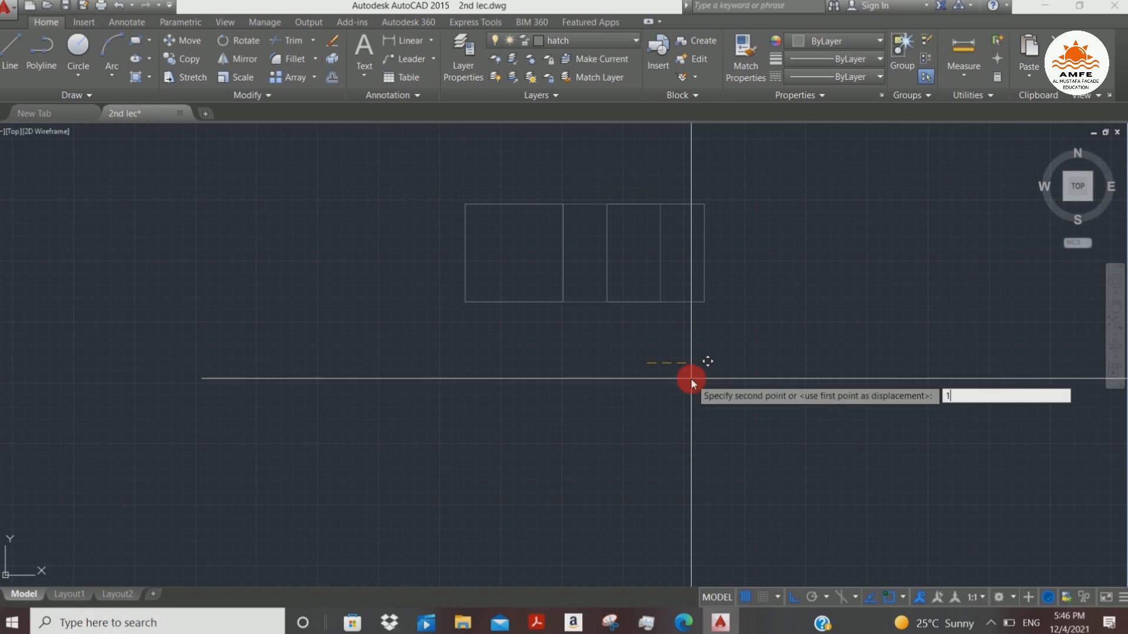
text(10)
key(Return)
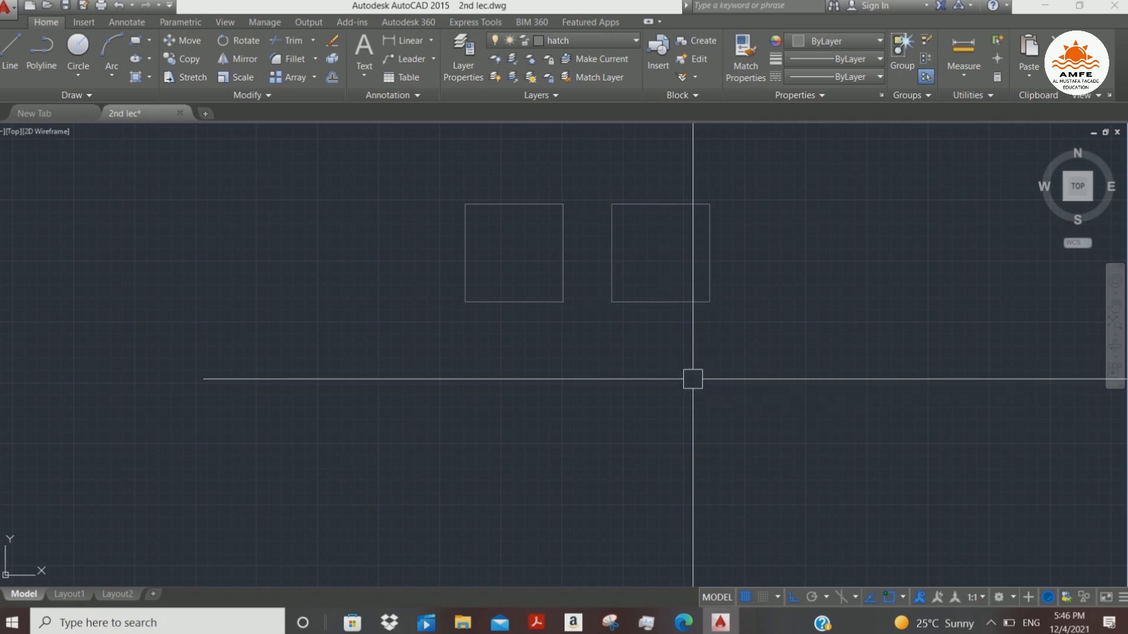
- Try copying the second square to the right, measuring the displacement from the first square's lower-left corner
click(721, 401)
click(664, 252)
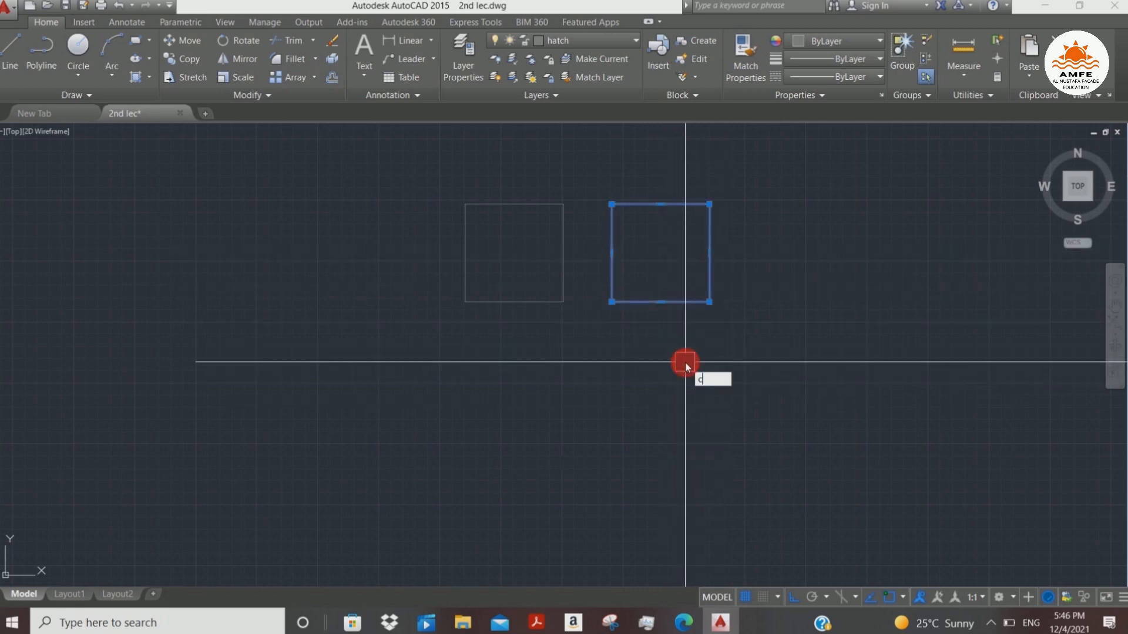
text(co)
key(Return)
click(477, 302)
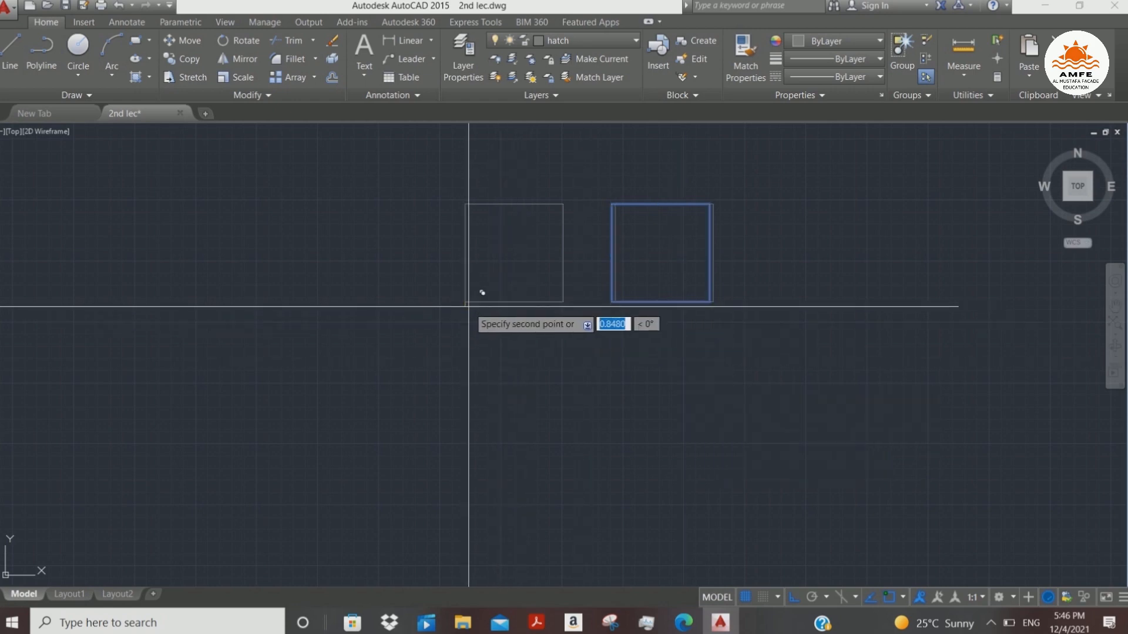
click(726, 306)
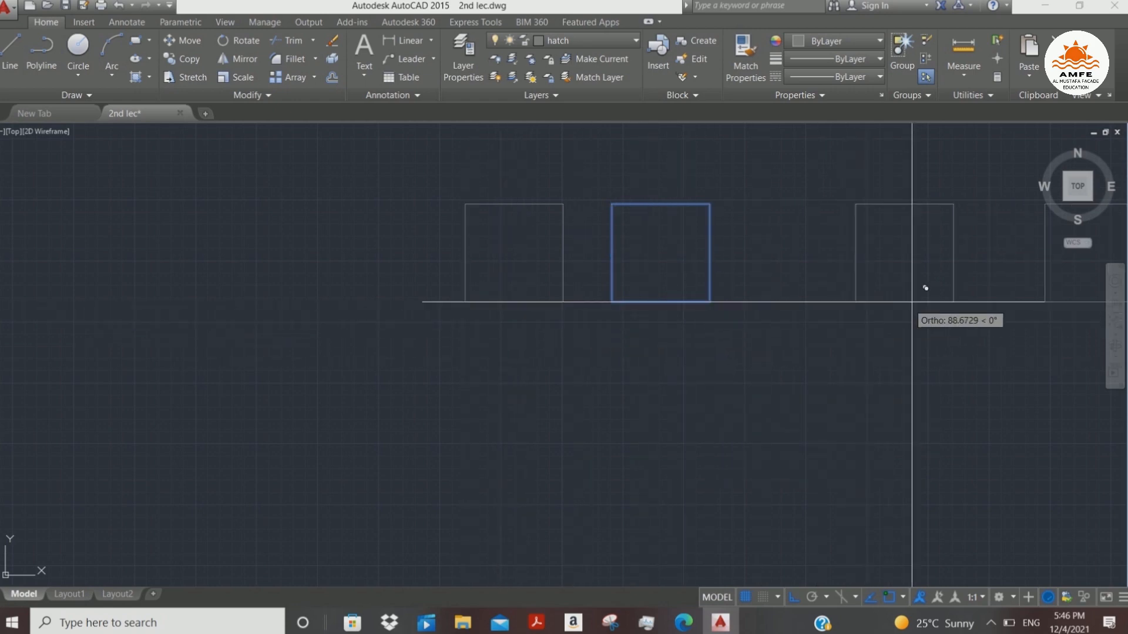
key(Escape)
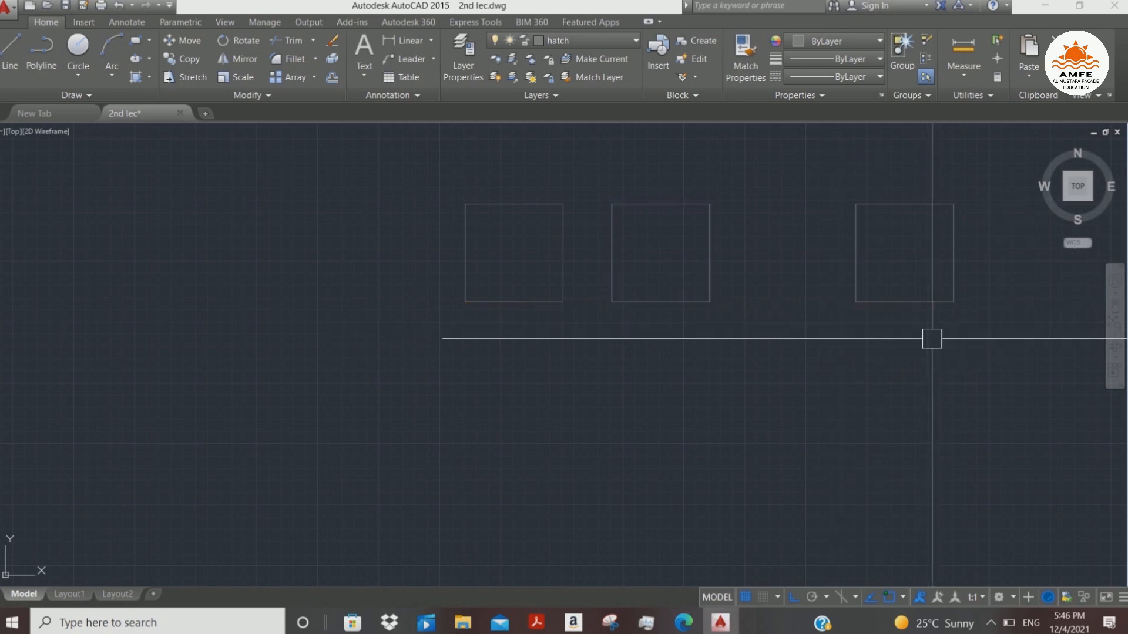
- Delete the third square, placed too far to the right of the other two
click(932, 338)
click(882, 272)
key(Delete)
- Copy the second square three times to the right, using lower-right corners to keep the same gap between squares
click(659, 301)
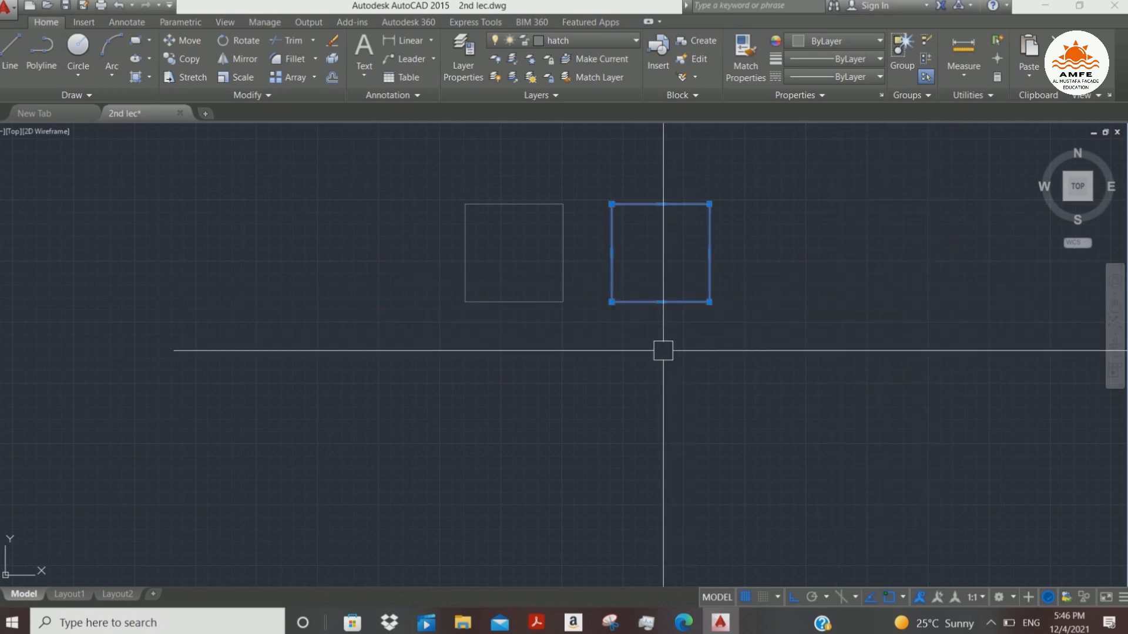
key(Return)
click(563, 302)
click(710, 302)
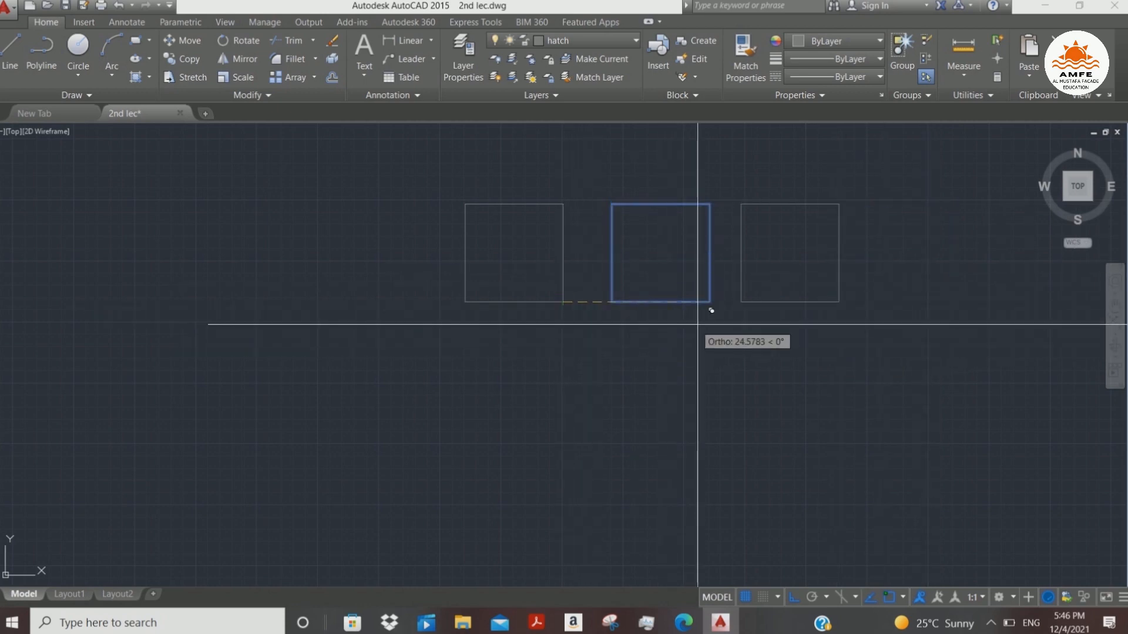
click(856, 302)
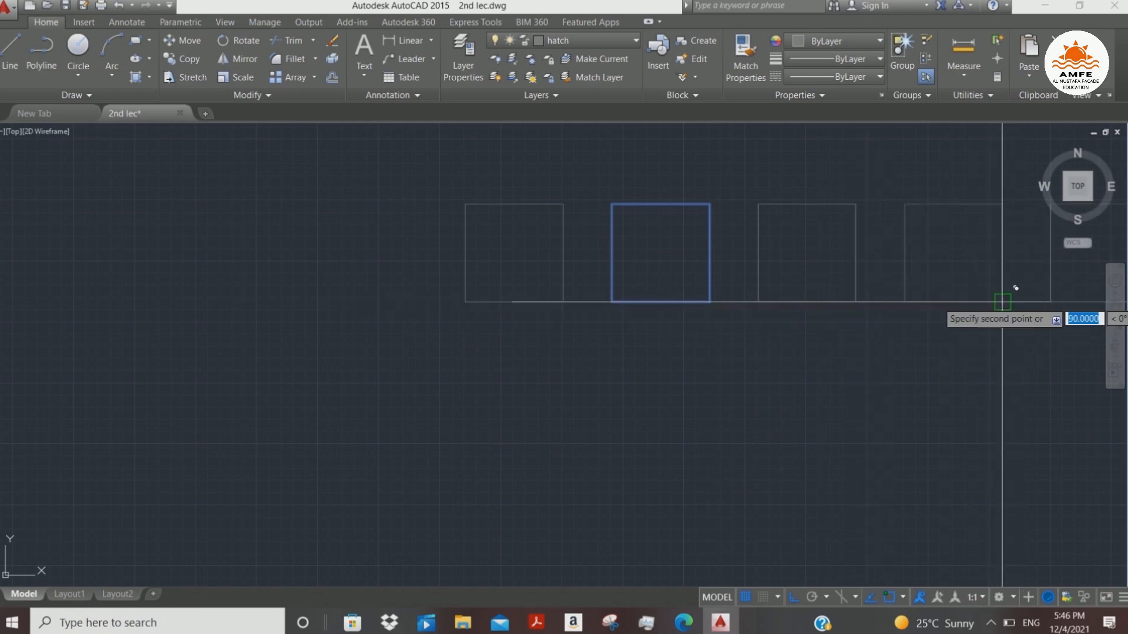
click(1002, 302)
key(Return)
- Copy the last two squares of the row three times to the right, keeping the same gap between squares
scroll(764, 320, down, 5)
scroll(664, 359, up, 6)
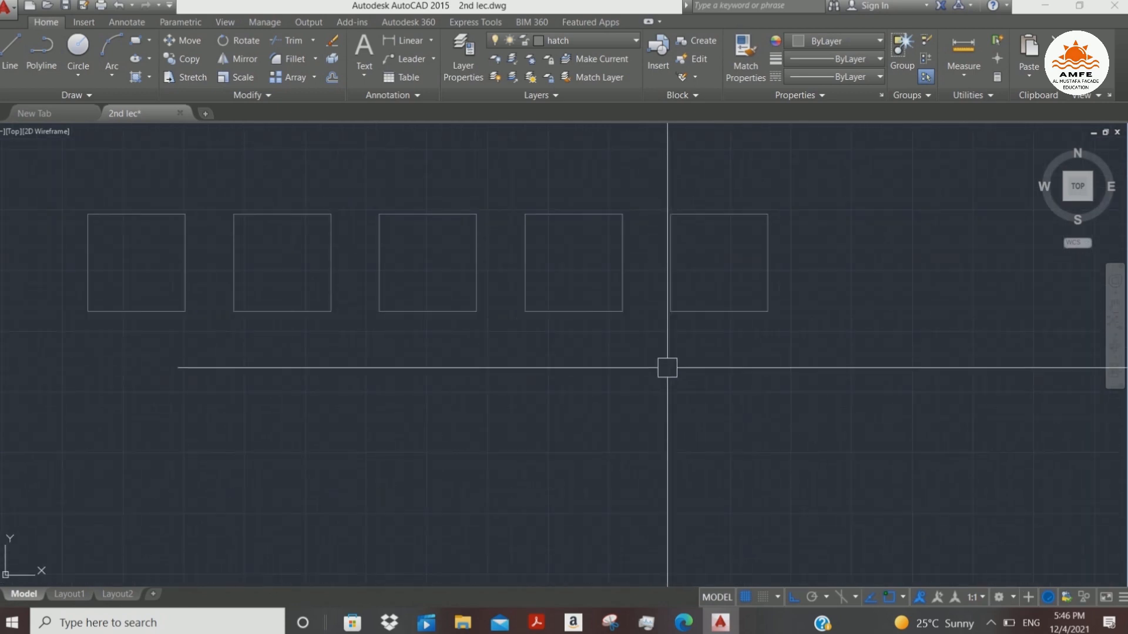
middle_drag(579, 382, 670, 317)
scroll(558, 358, down, 6)
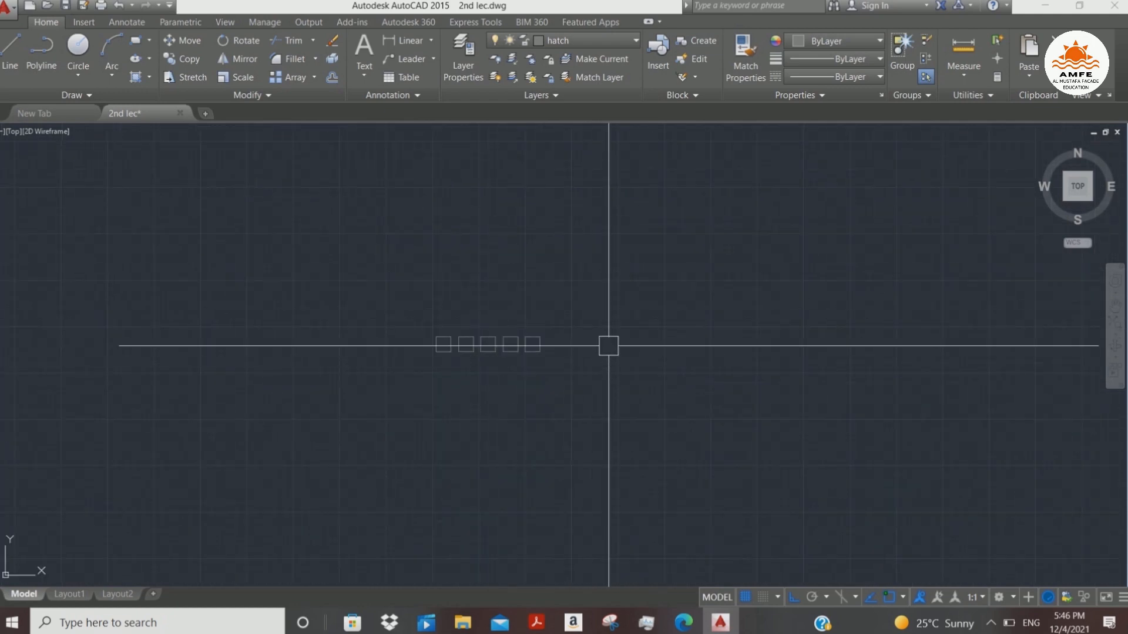
scroll(609, 346, up, 6)
click(542, 277)
click(235, 441)
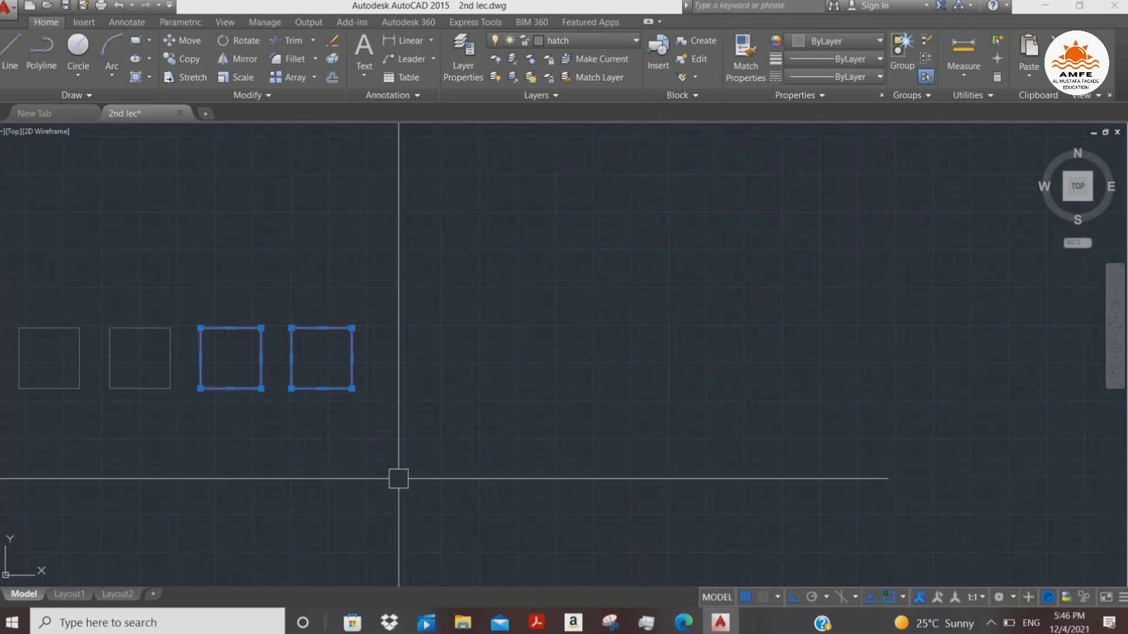
key(Return)
click(168, 390)
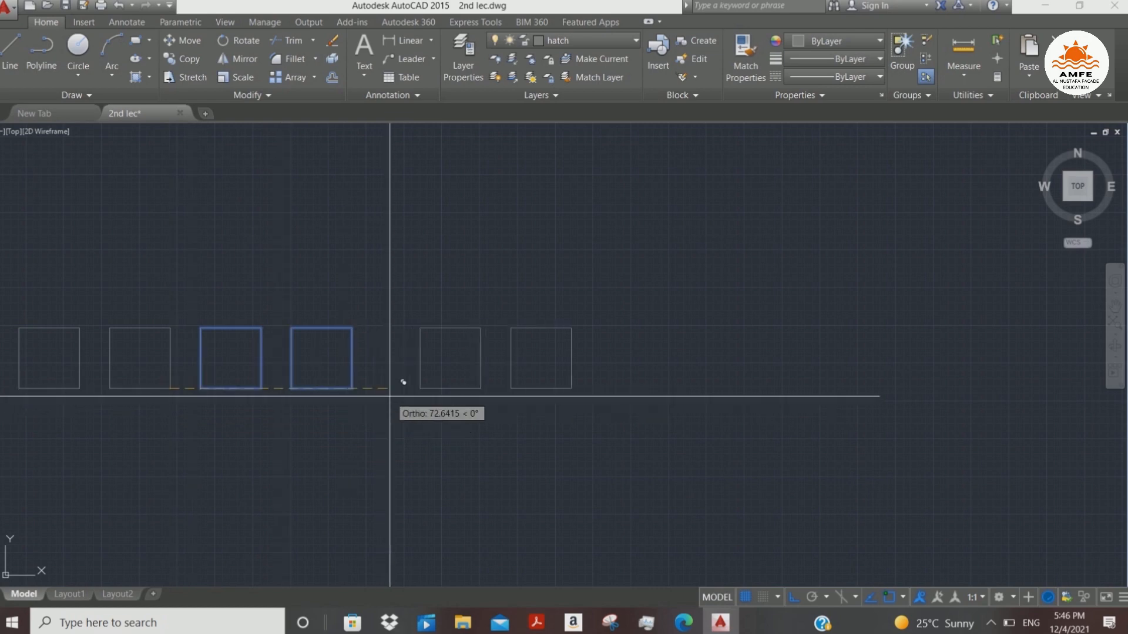
click(351, 388)
click(535, 388)
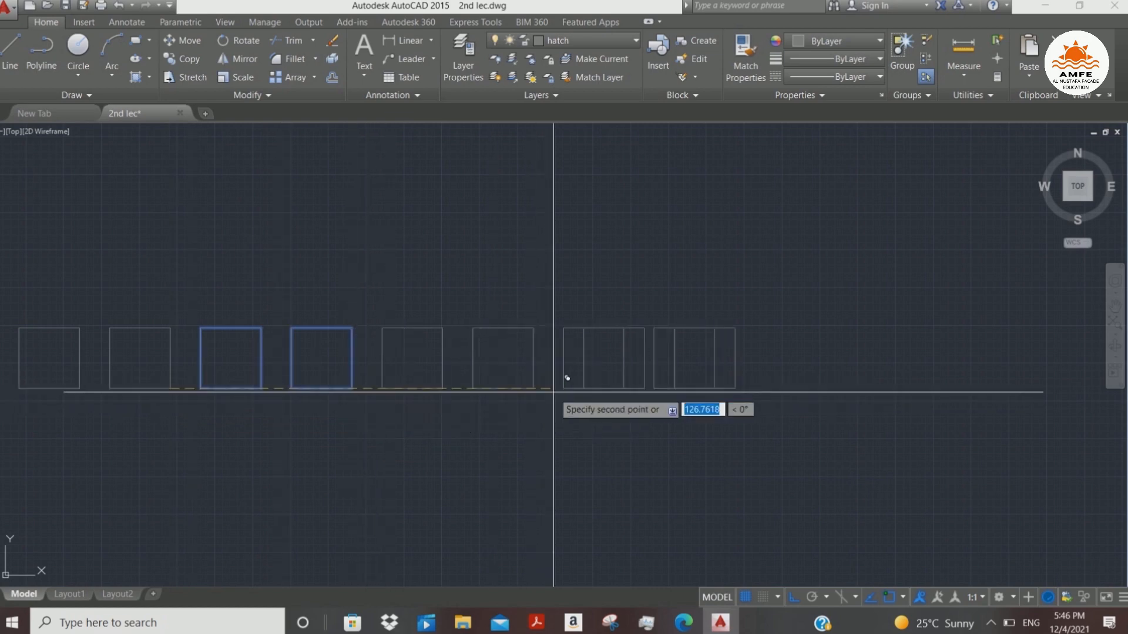
click(714, 388)
key(Escape)
- Add a linear dimension below the bottom edge of the first square in the row
scroll(878, 314, down, 2)
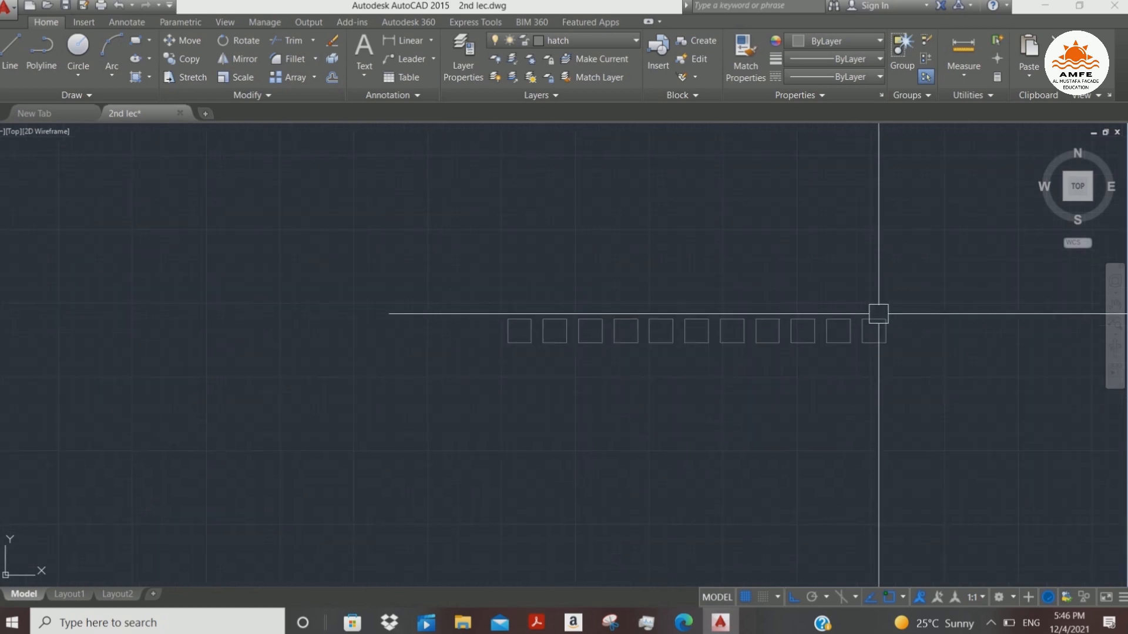
scroll(665, 341, up, 6)
middle_drag(541, 388, 420, 383)
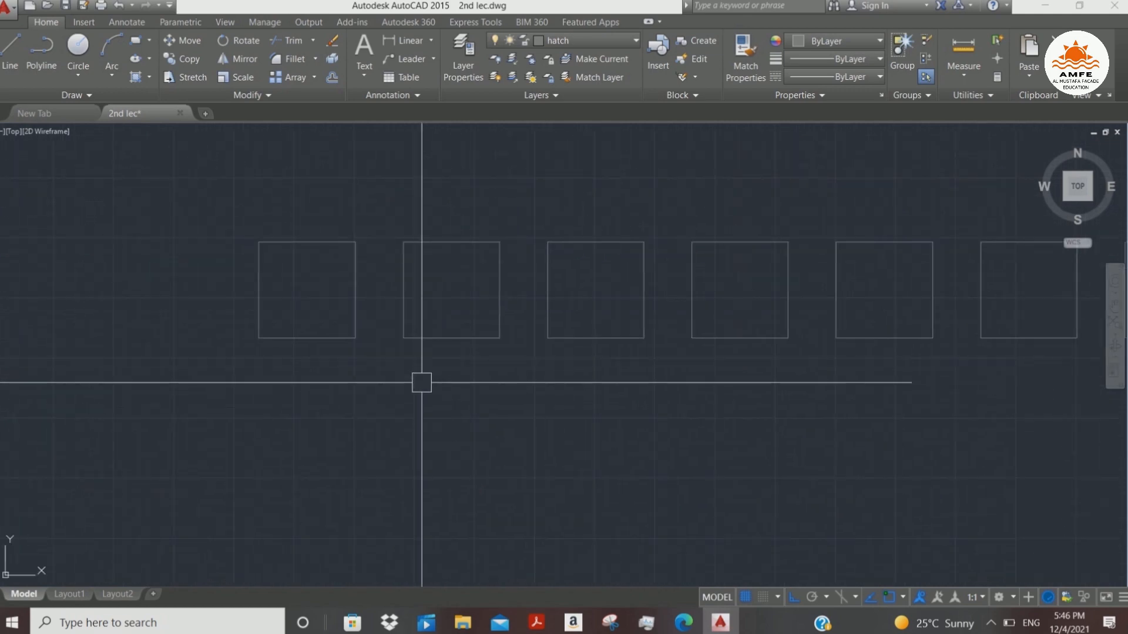
text(dli)
key(Return)
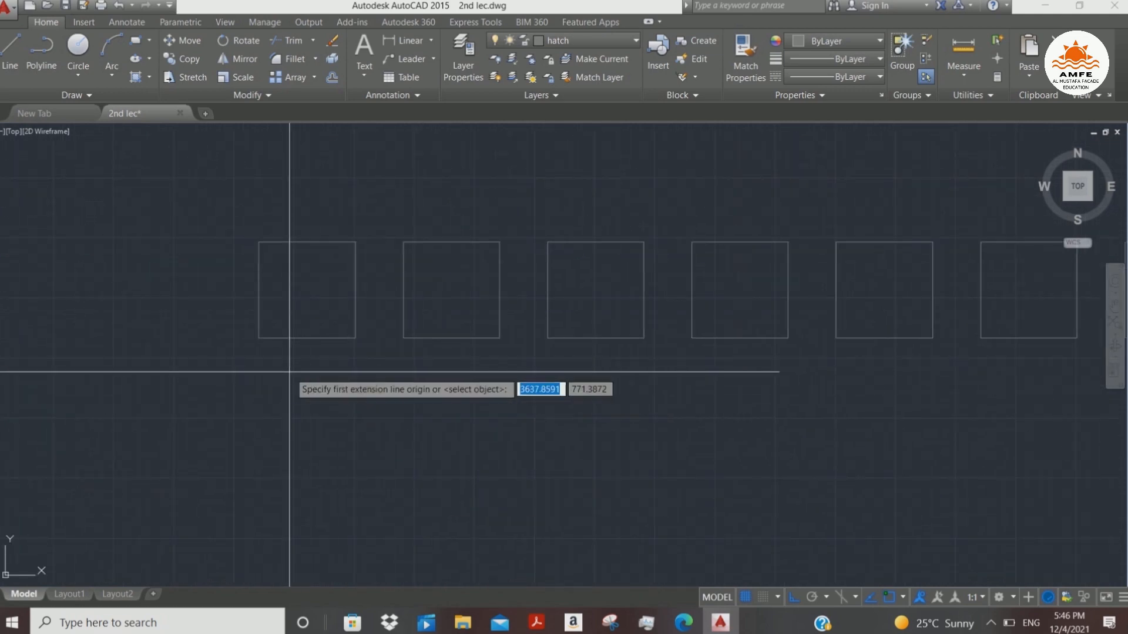
click(258, 339)
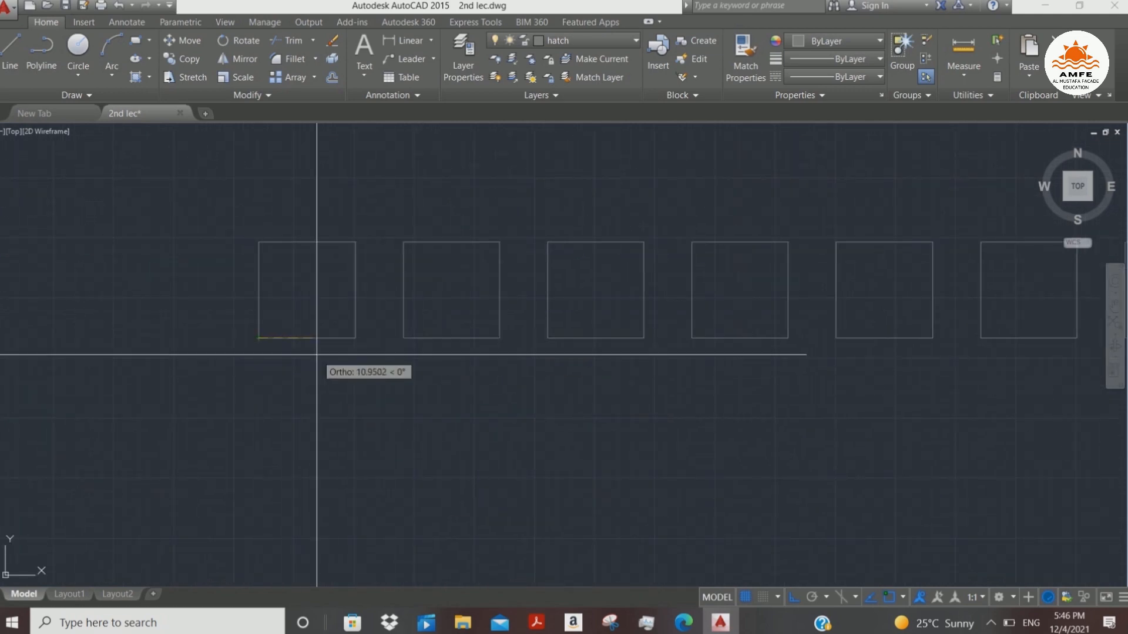
click(354, 338)
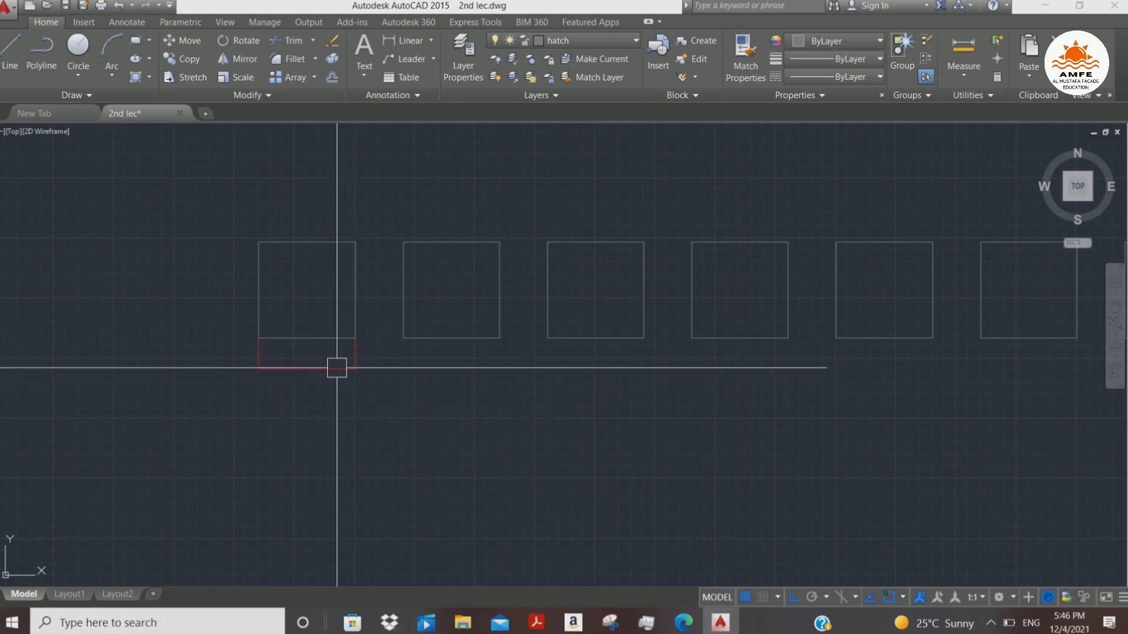
- Modify the abc dimension style to a text height of 5 with a frame around the text, keeping abc current
scroll(293, 366, up, 6)
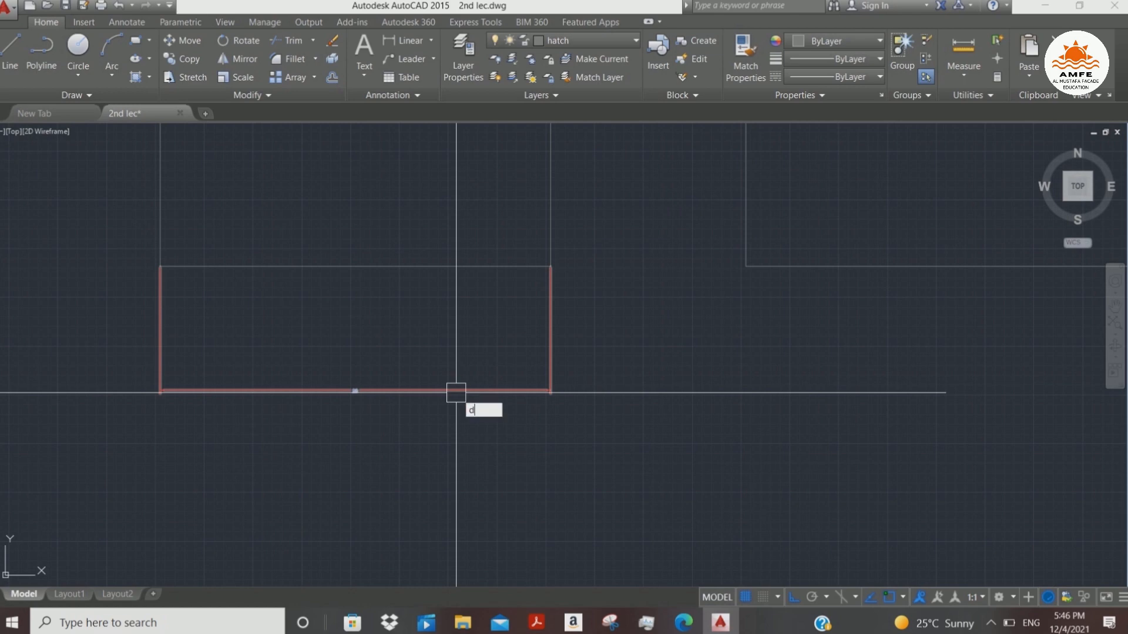
key(Return)
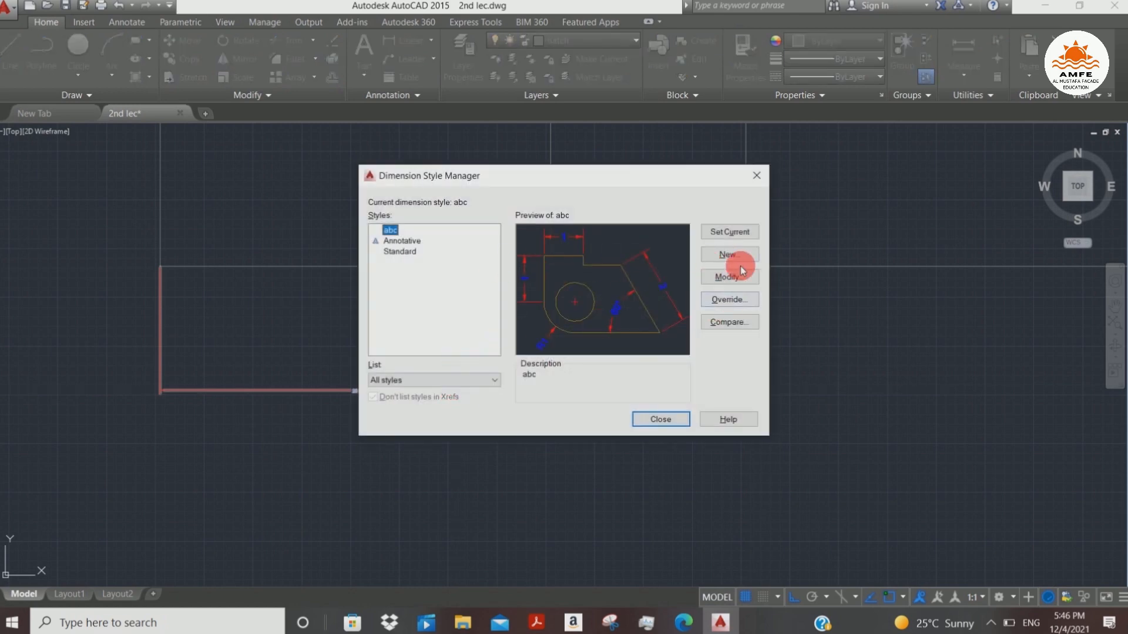
click(739, 279)
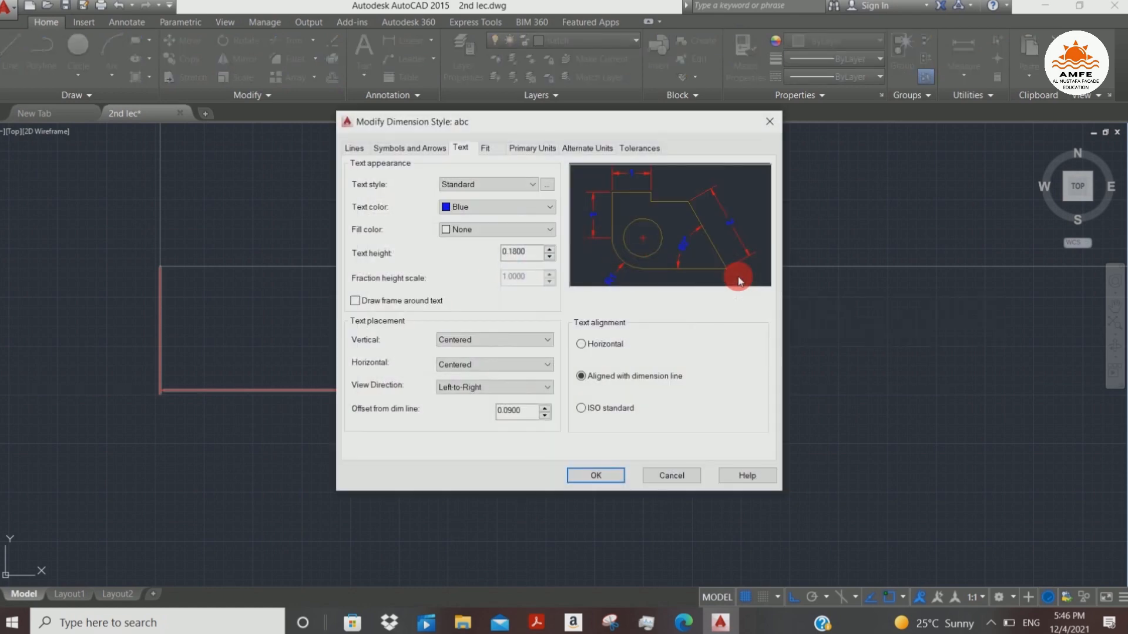
click(527, 256)
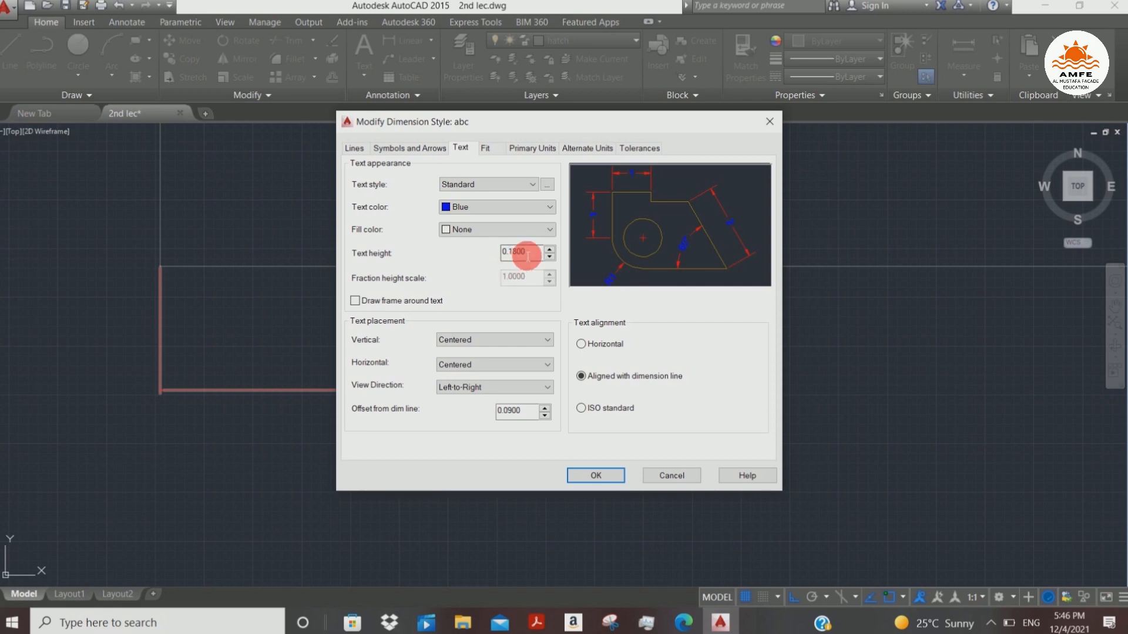
double_click(535, 254)
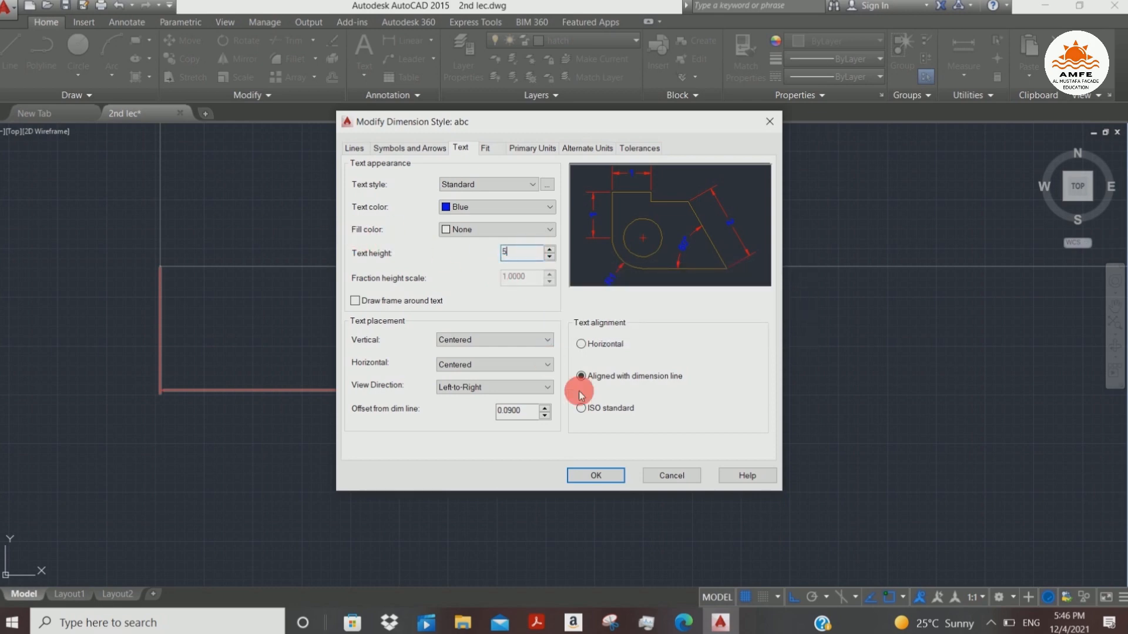
click(501, 302)
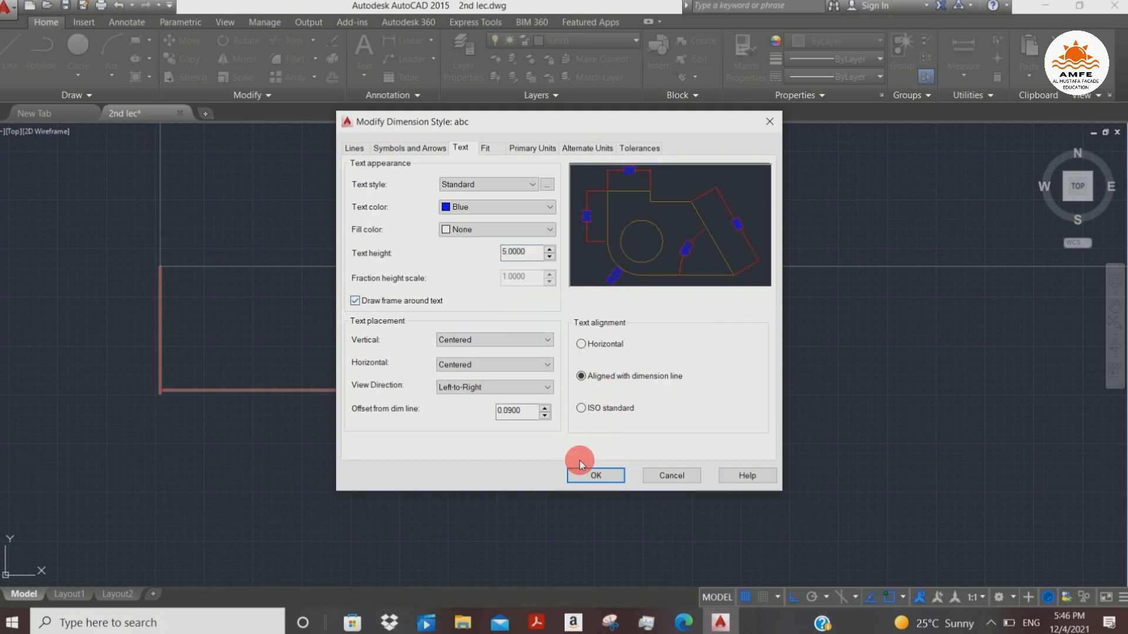
click(597, 476)
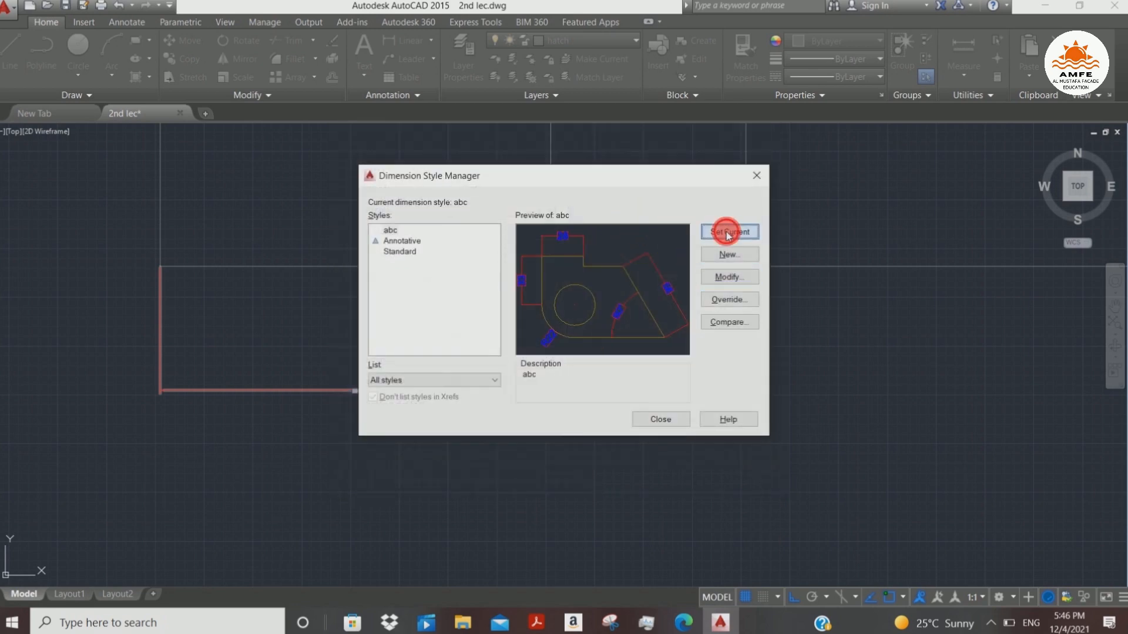
click(661, 419)
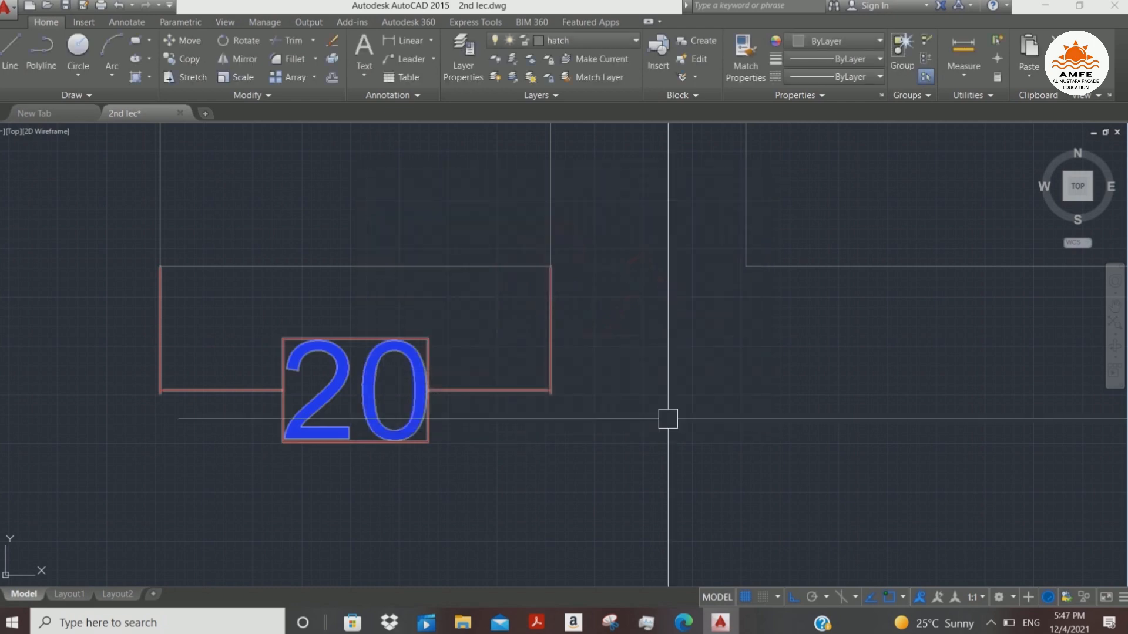
scroll(529, 252, up, 2)
scroll(541, 298, down, 2)
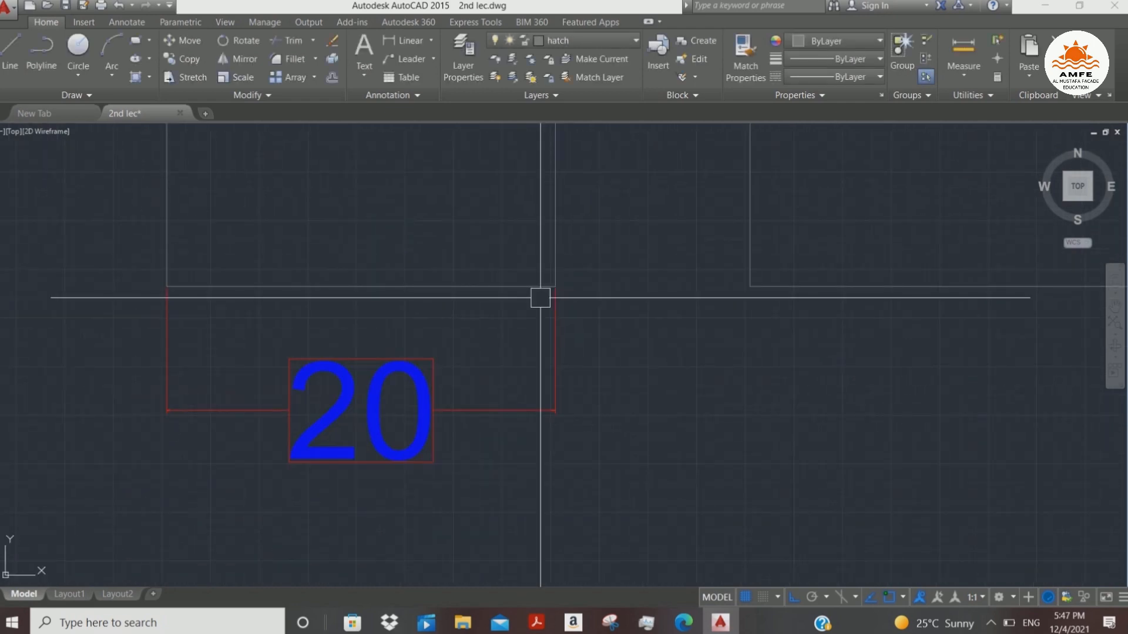
- Examine the framed text and arrows of the dimension below the first square
scroll(540, 298, down, 2)
middle_drag(438, 383, 539, 353)
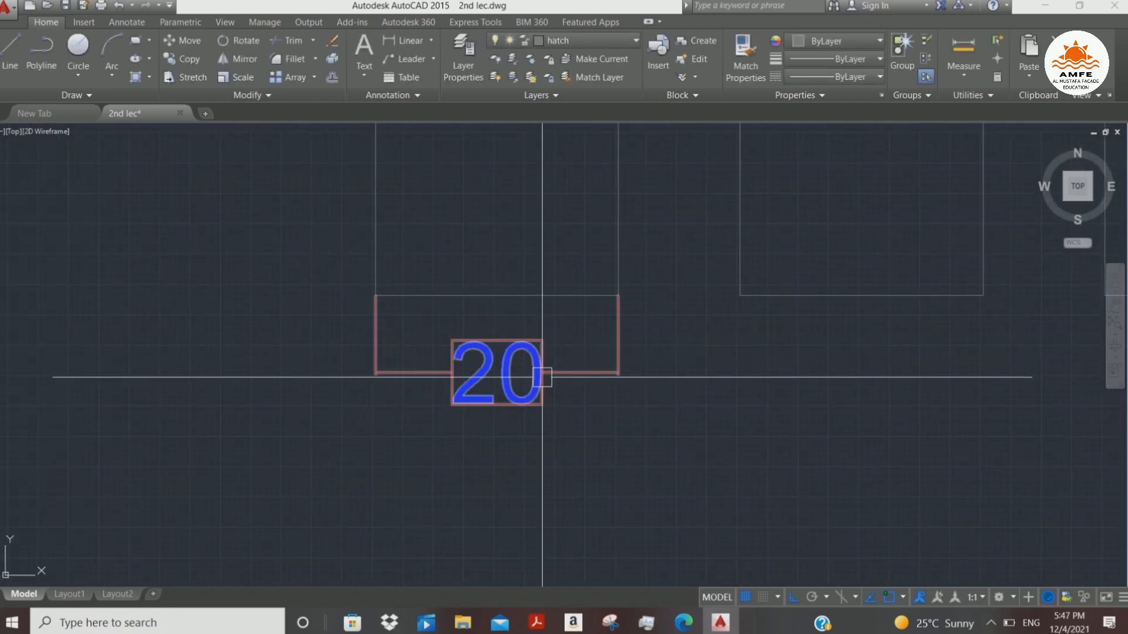
click(551, 367)
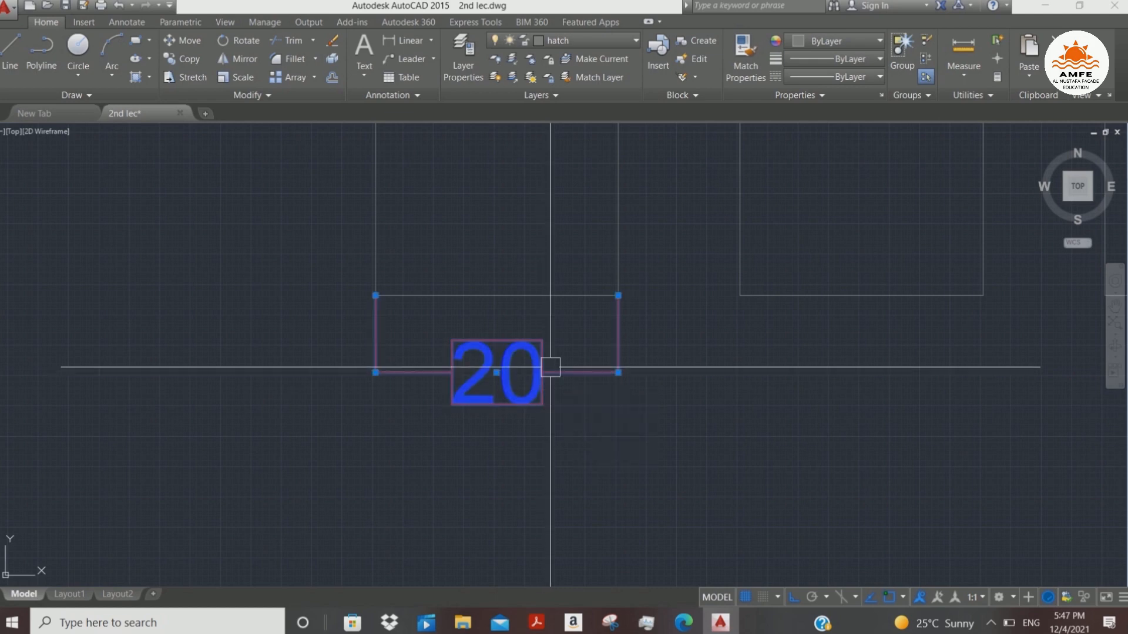
scroll(581, 353, up, 4)
key(Escape)
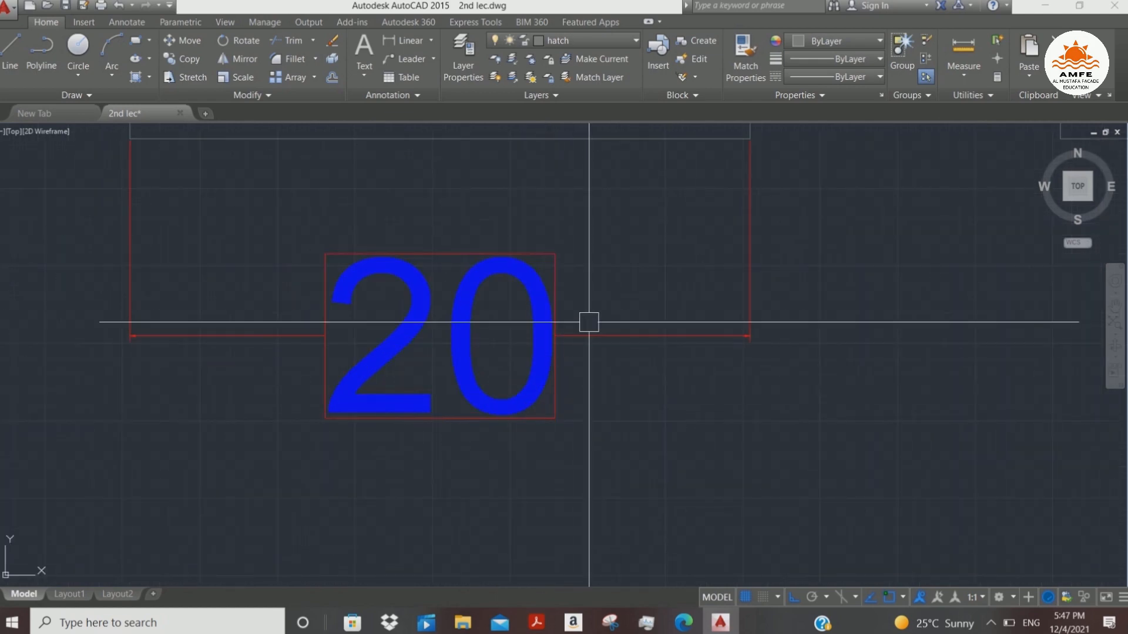
scroll(542, 317, down, 3)
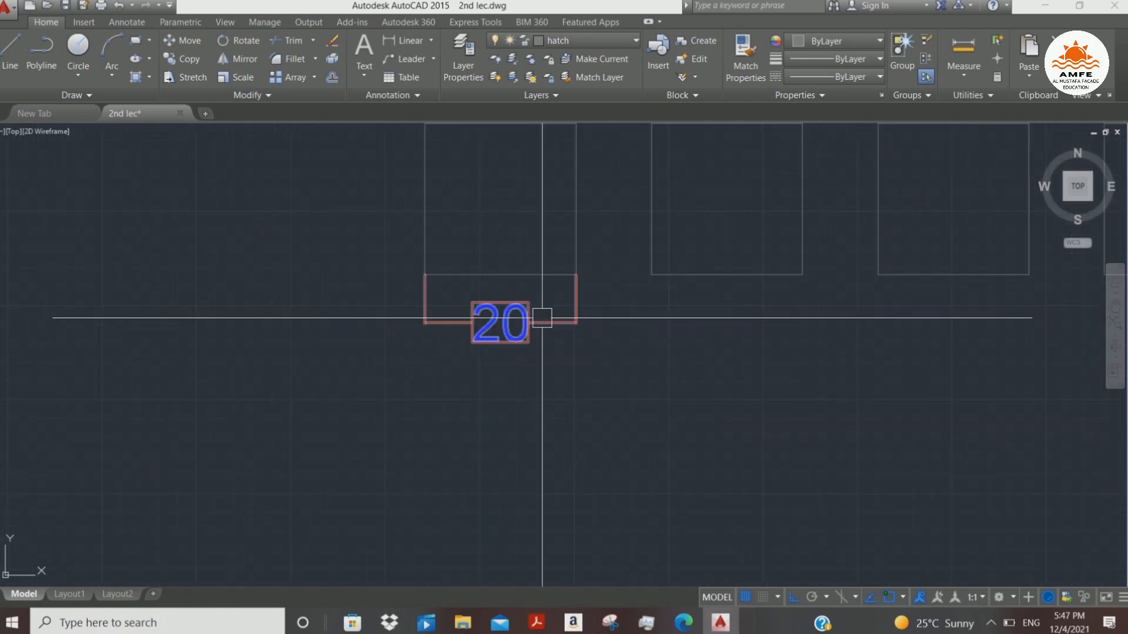
middle_drag(570, 313, 543, 318)
- Modify the abc dimension style to turn off the frame around the text
key(Return)
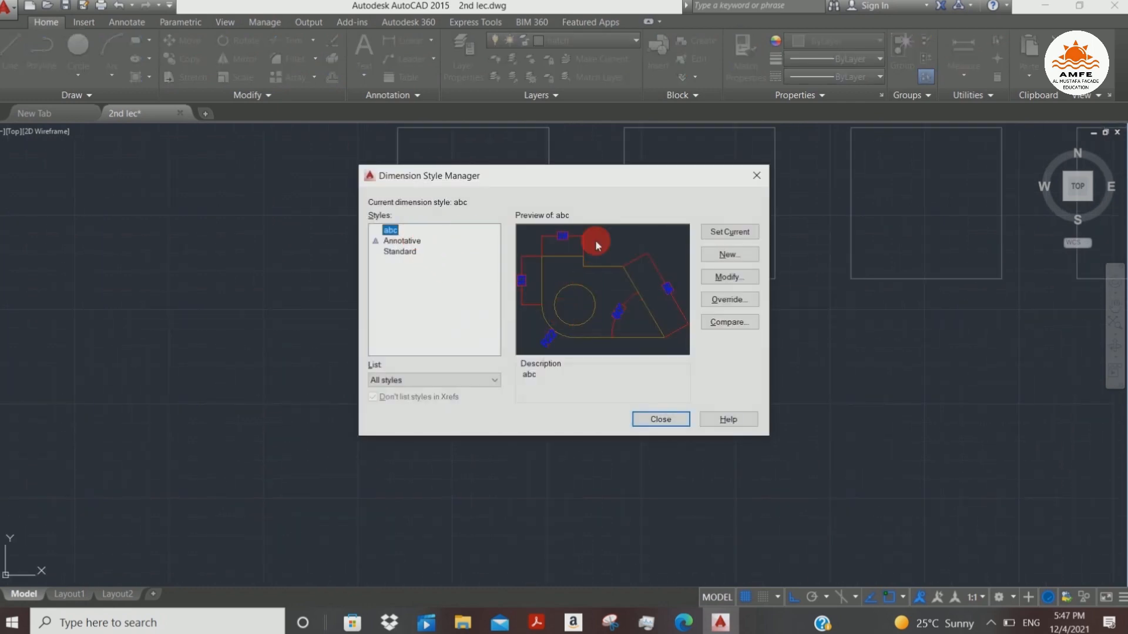
click(715, 280)
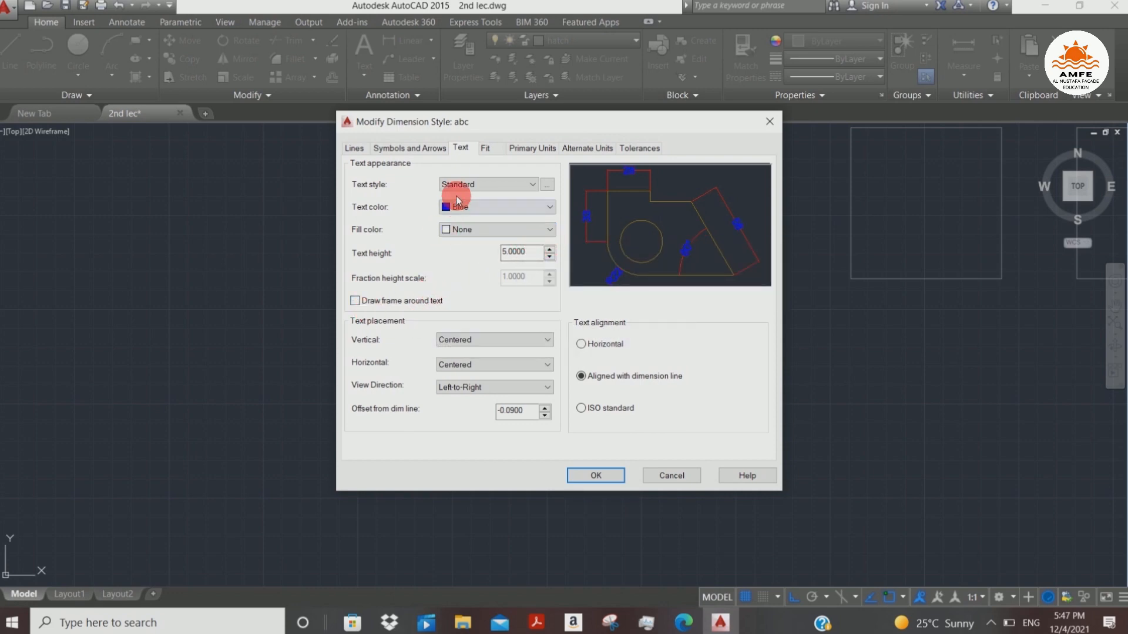
click(355, 149)
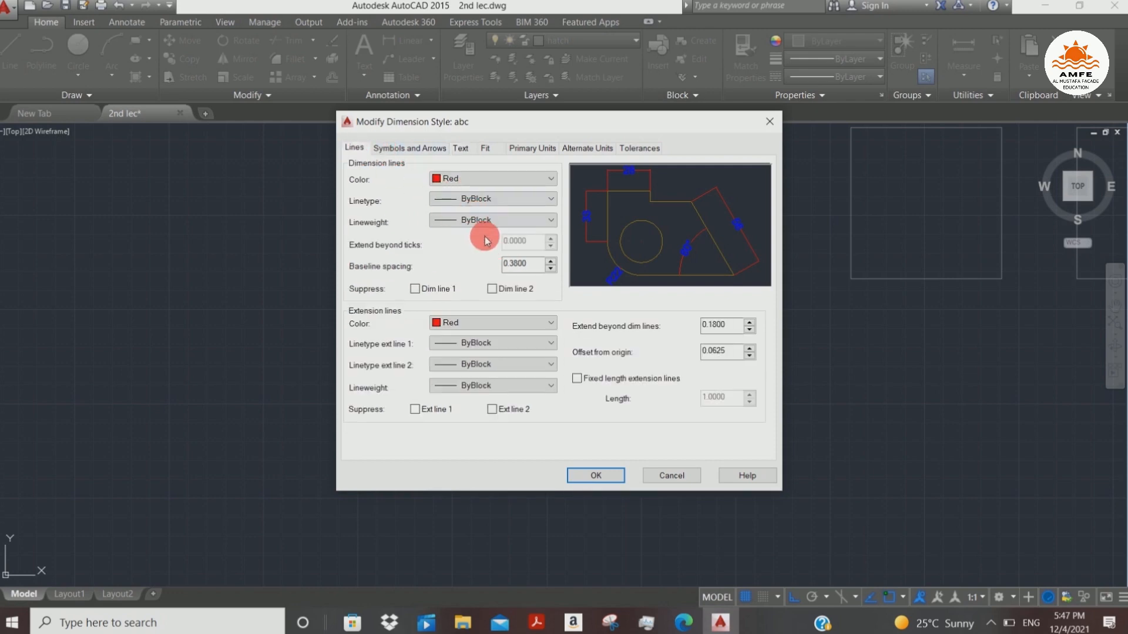
- Set the abc style's center marks to Line with a size of 0.05
click(412, 150)
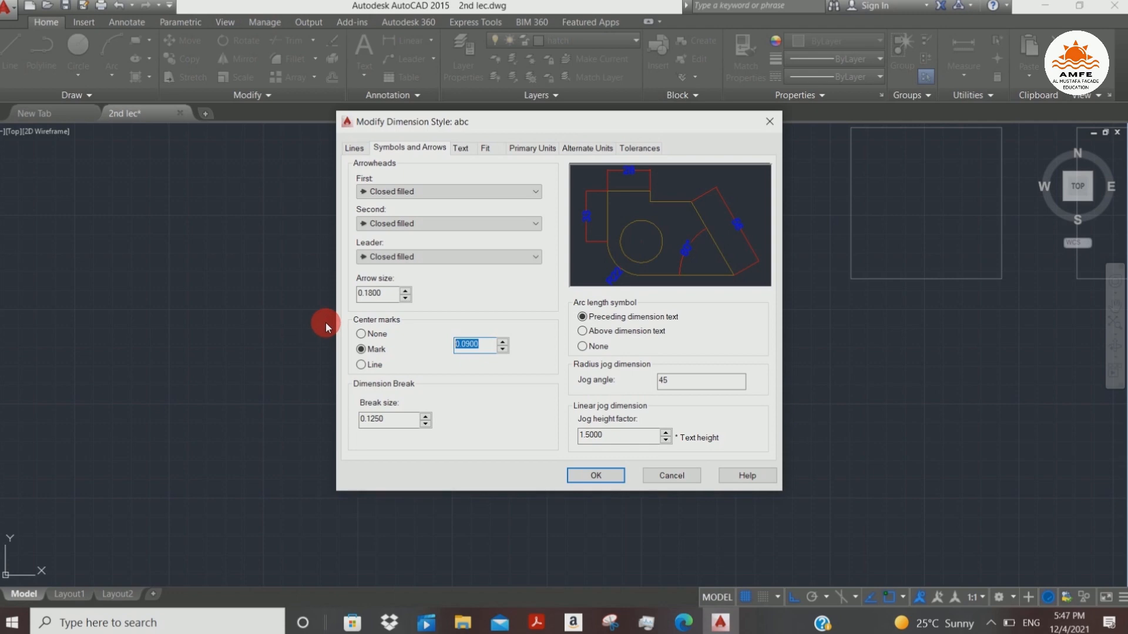
text(1)
double_click(484, 344)
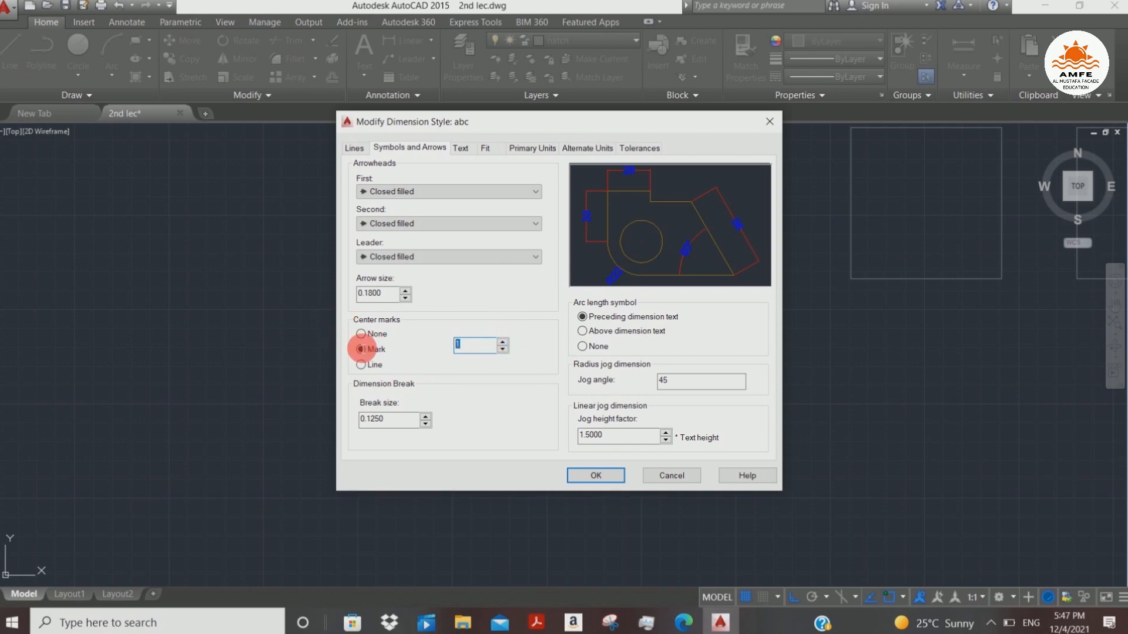
text(3)
click(482, 369)
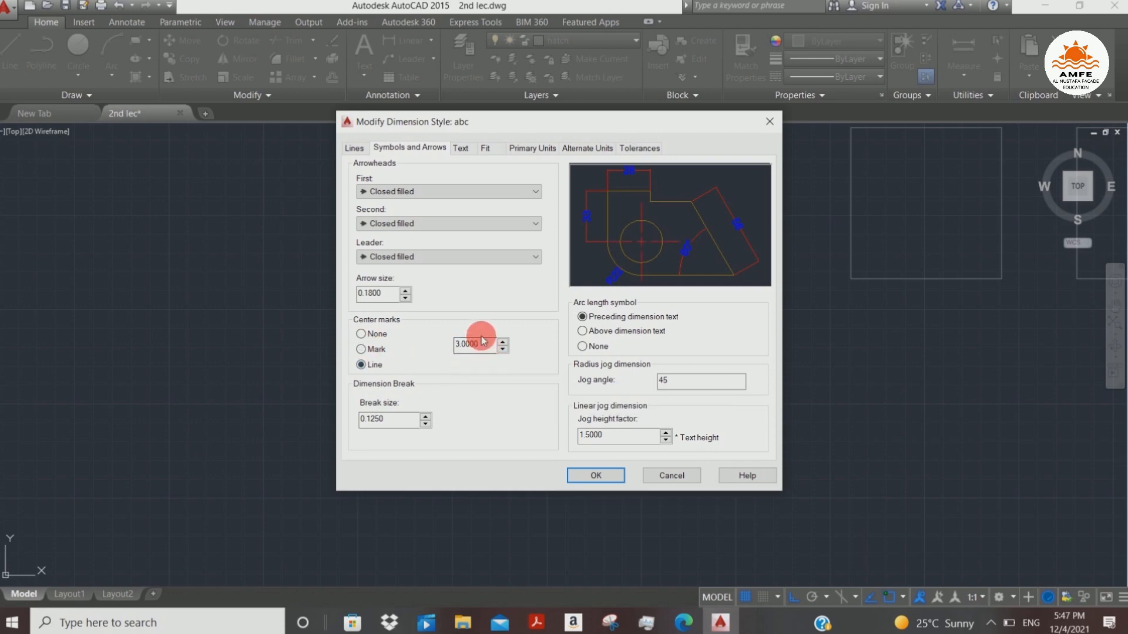
drag(483, 350, 337, 330)
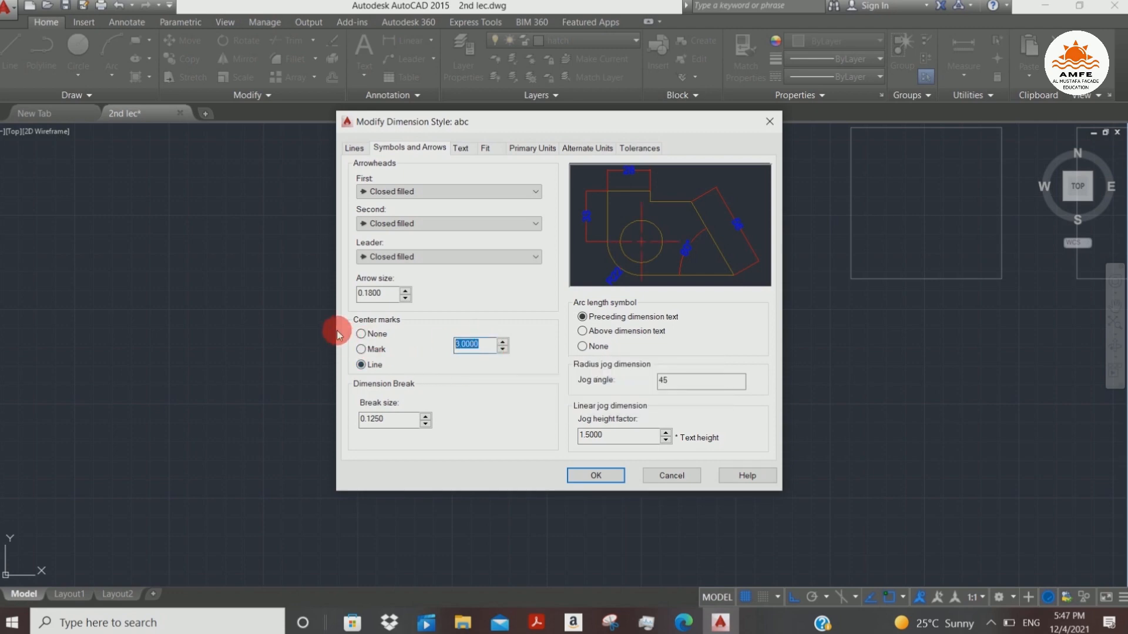
key(BackSpace)
text(.3)
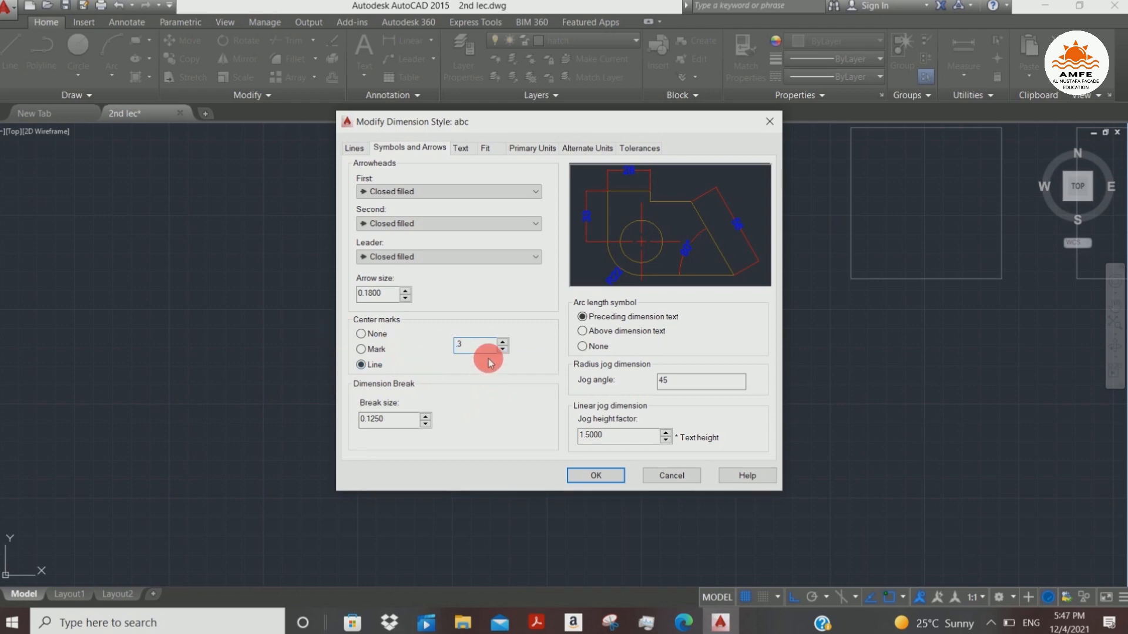
drag(491, 350, 354, 351)
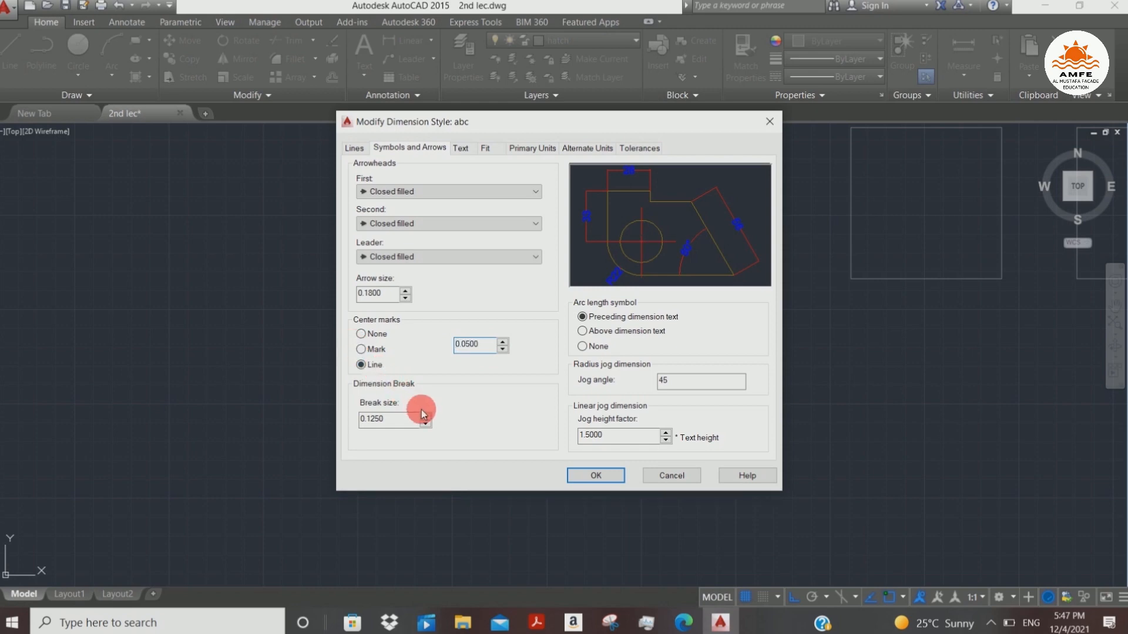
- Set the abc style's arrow size to 5 and apply the style as current
drag(395, 294, 334, 313)
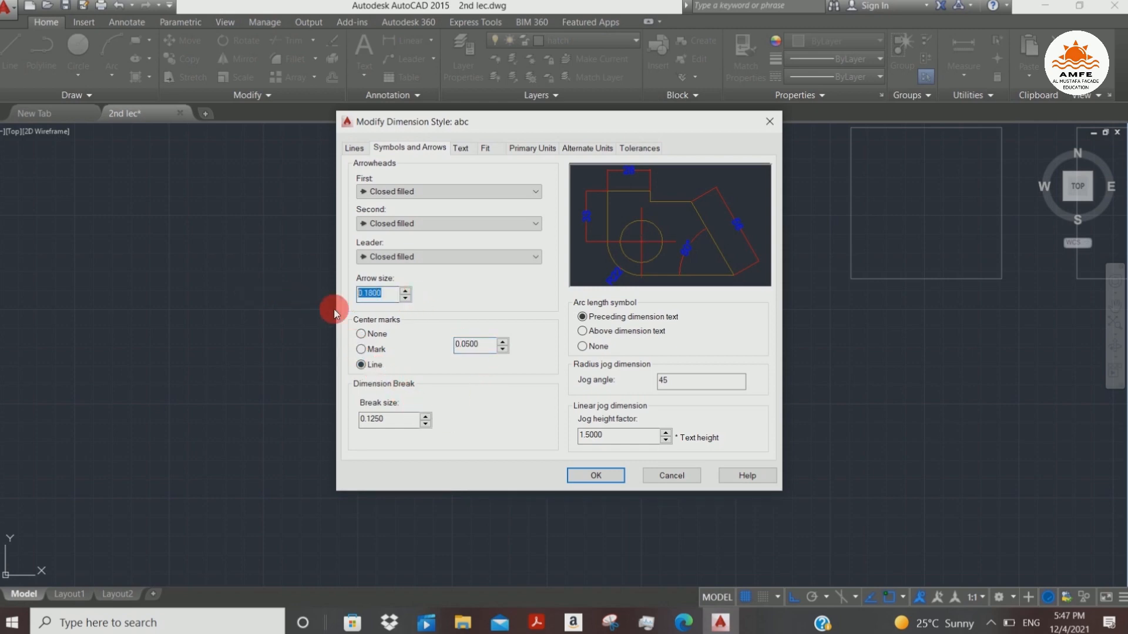
text(3)
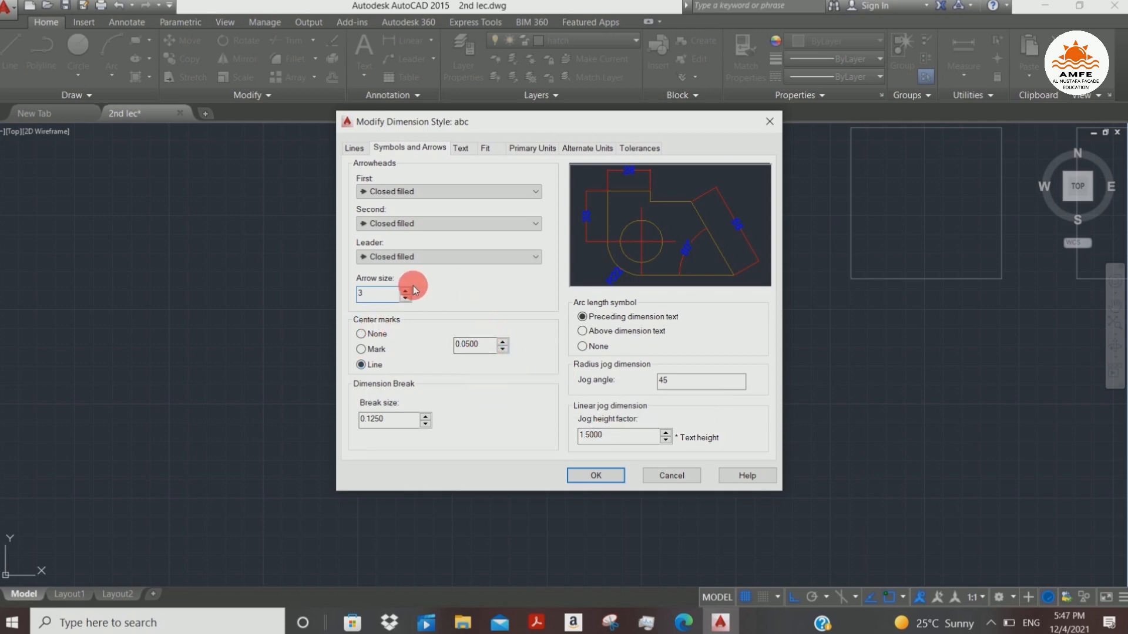
drag(382, 293, 269, 309)
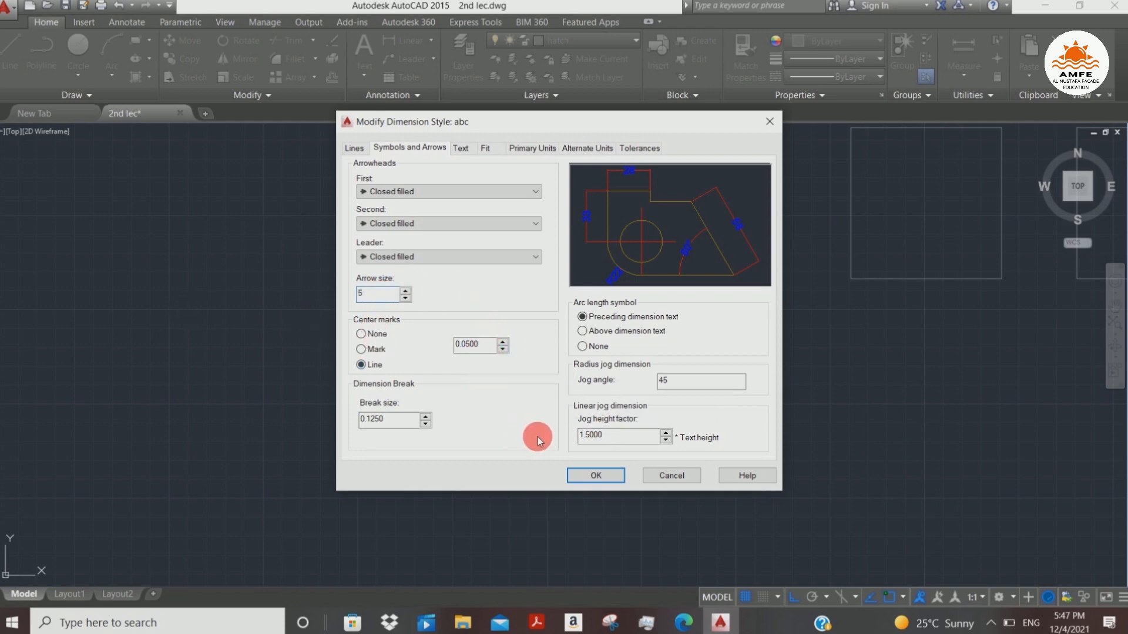
text(5)
click(587, 474)
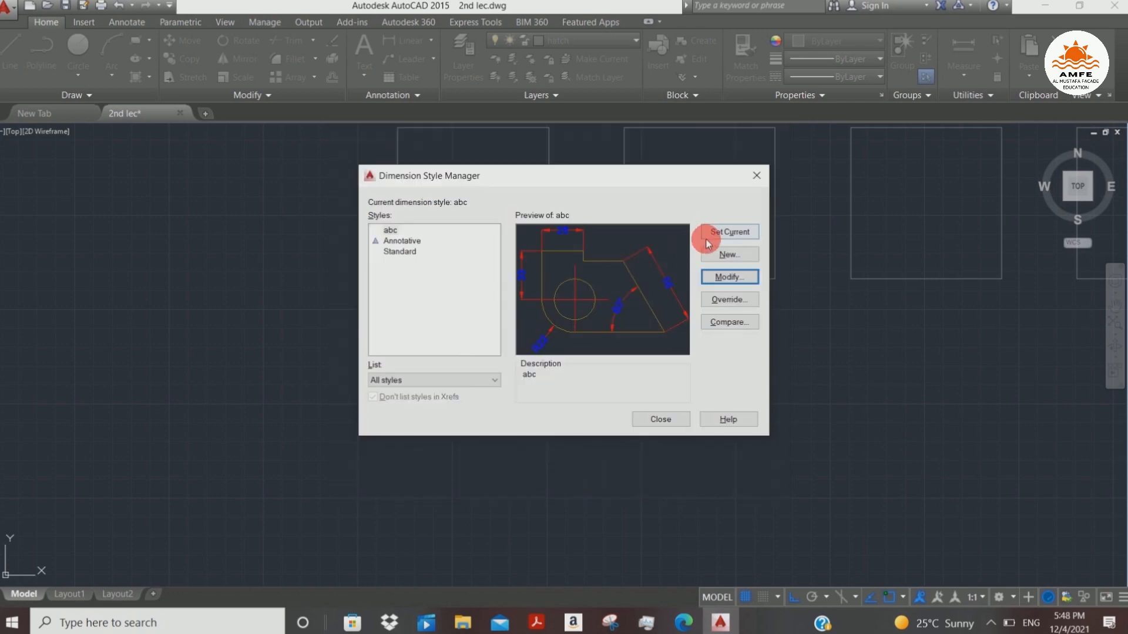
click(731, 232)
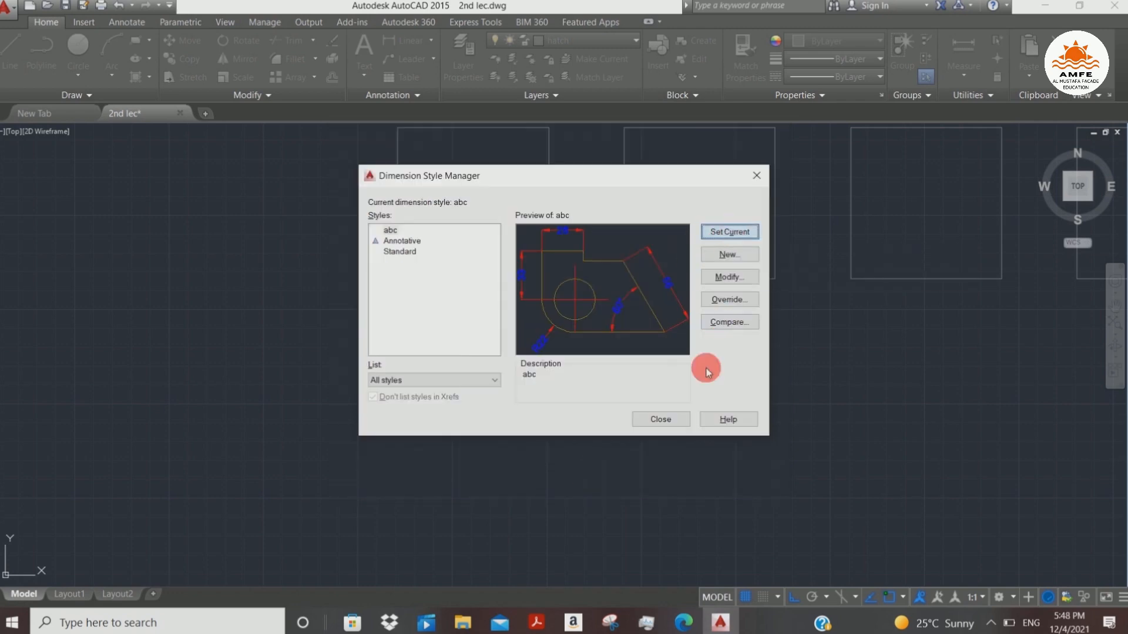
click(663, 419)
- Modify the abc dimension style to an arrow size of 2.5 and a center mark size of 1, keeping abc current
scroll(537, 335, up, 12)
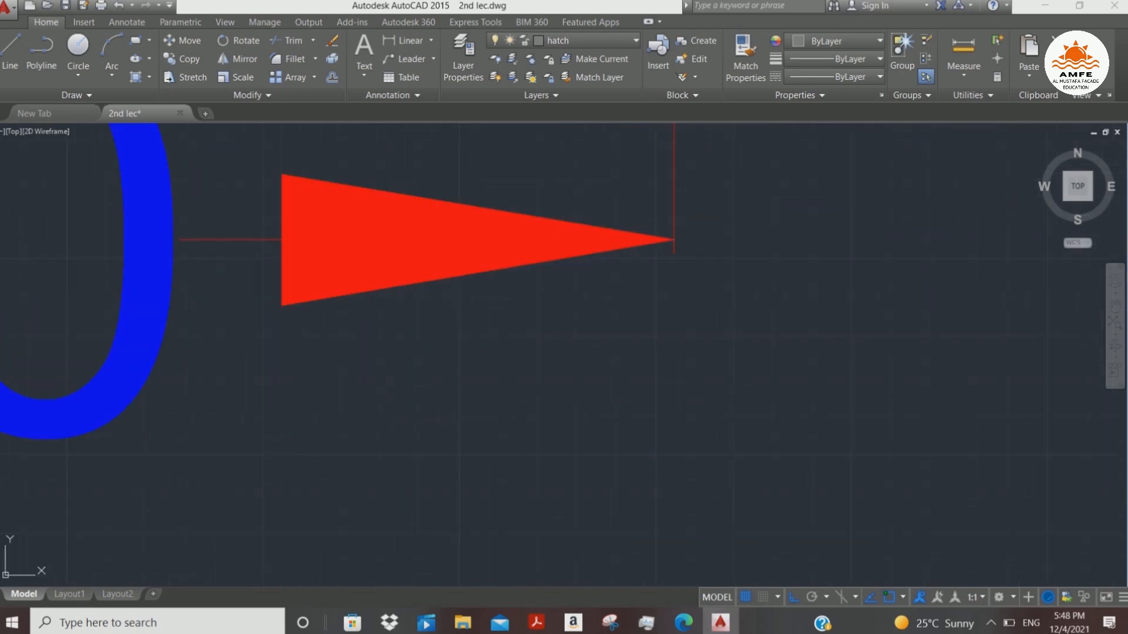
scroll(643, 338, down, 8)
click(612, 326)
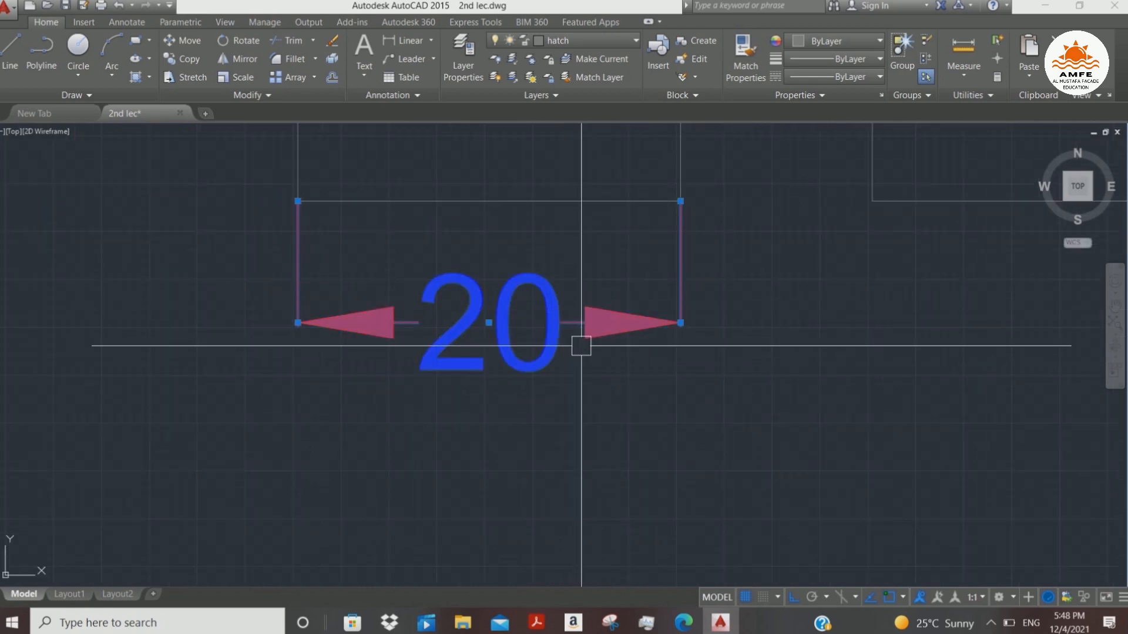
text(d)
key(Return)
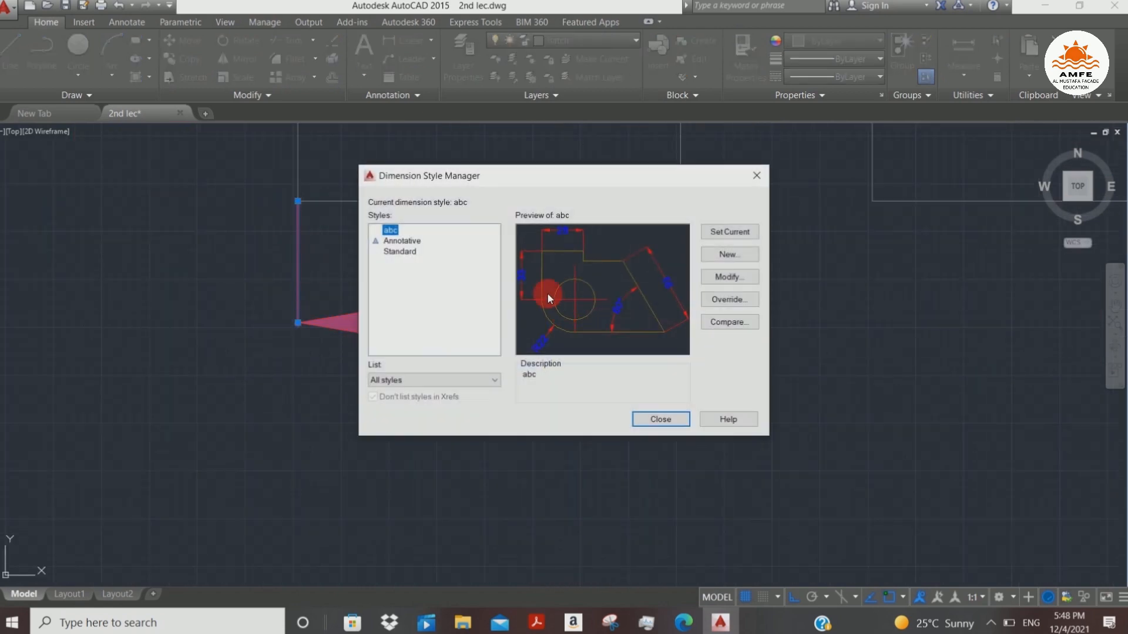
click(728, 276)
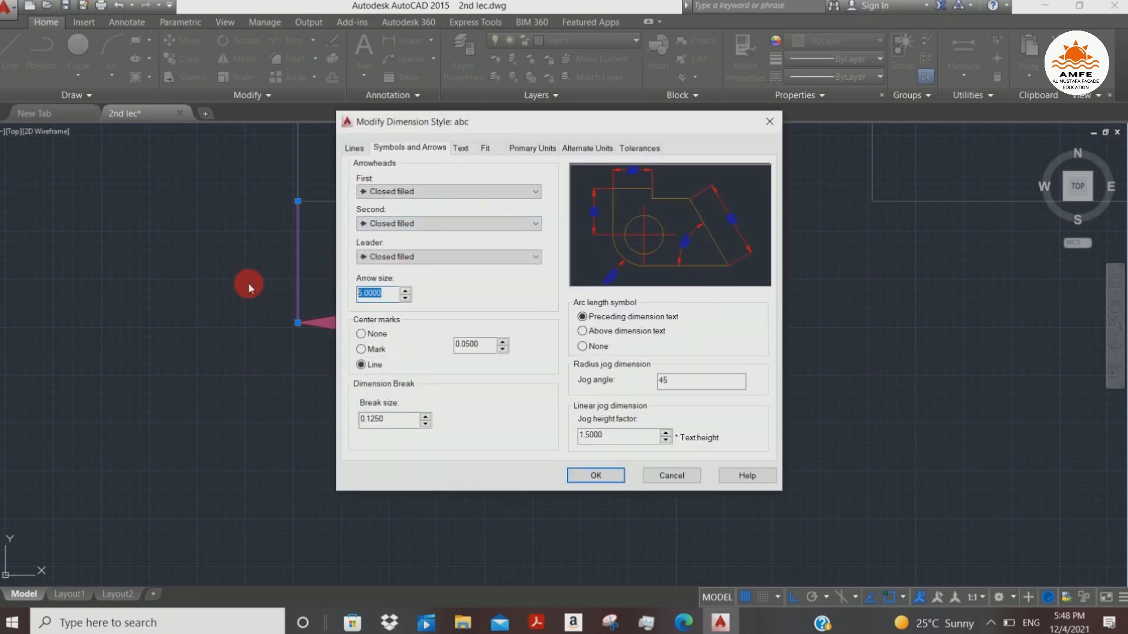
text(2.5)
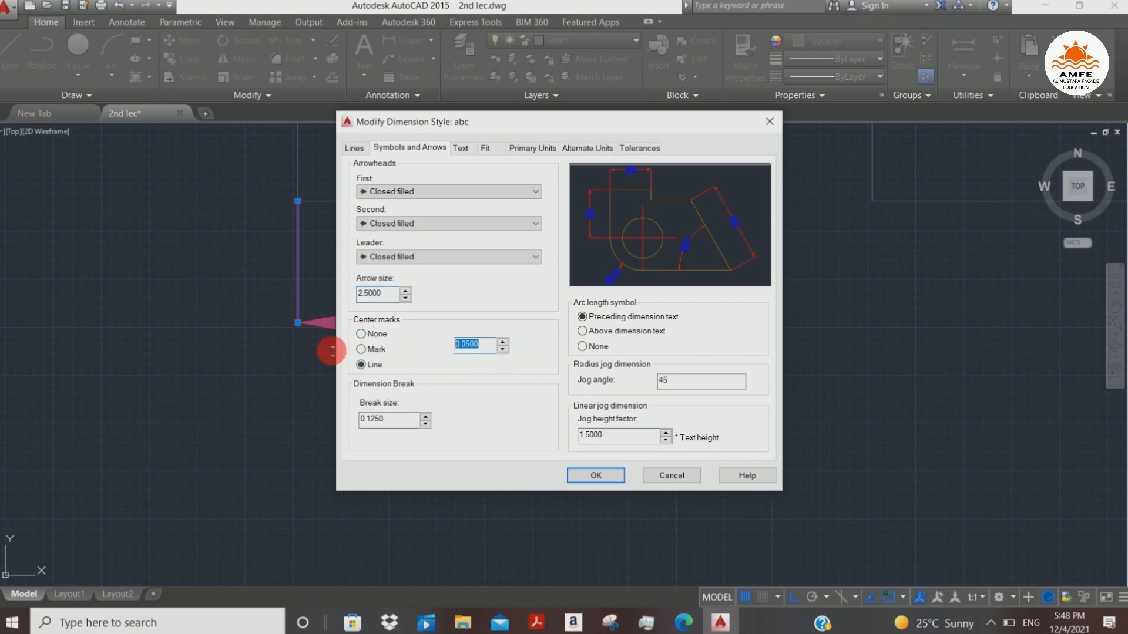
click(611, 480)
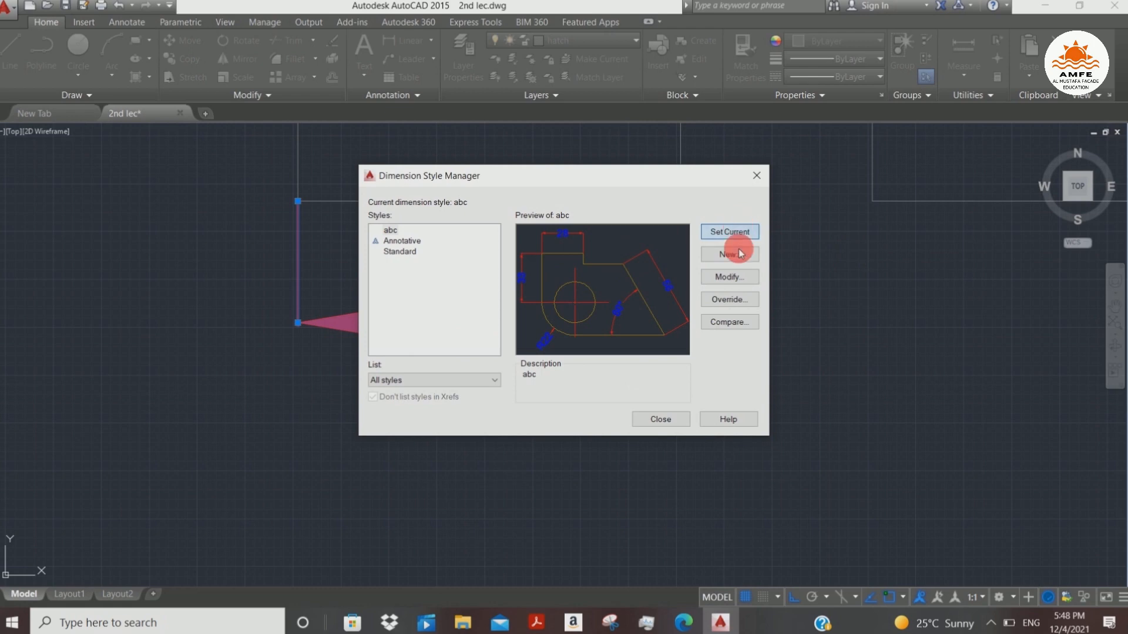
click(666, 420)
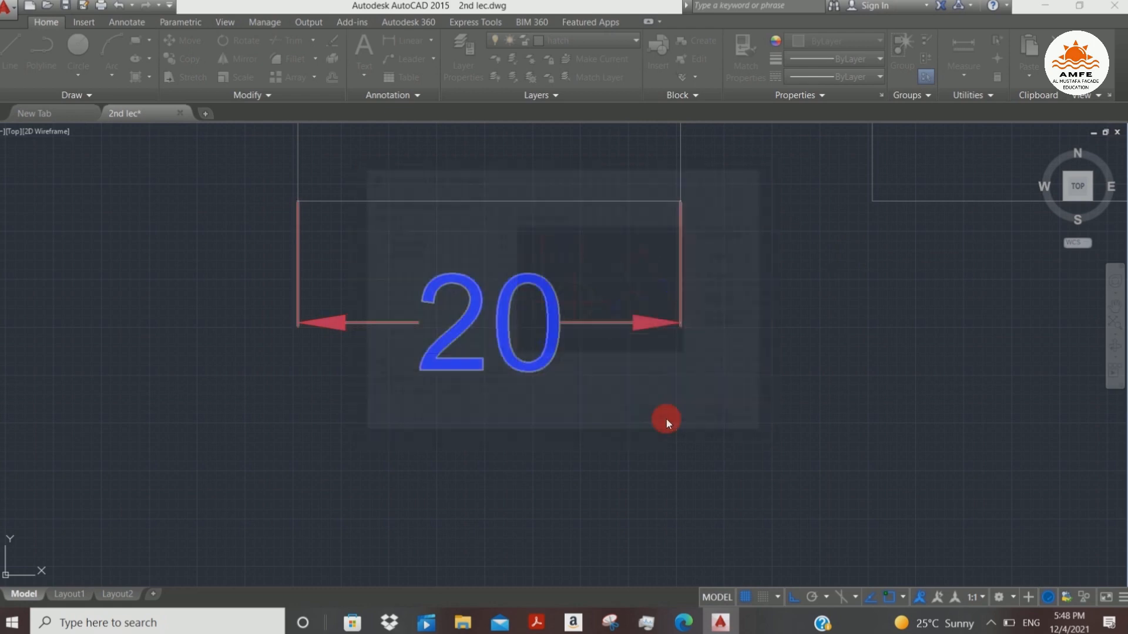
- Examine the proportions of the text and arrowheads on the dimension below the first square
scroll(661, 353, down, 5)
middle_drag(662, 340, 534, 317)
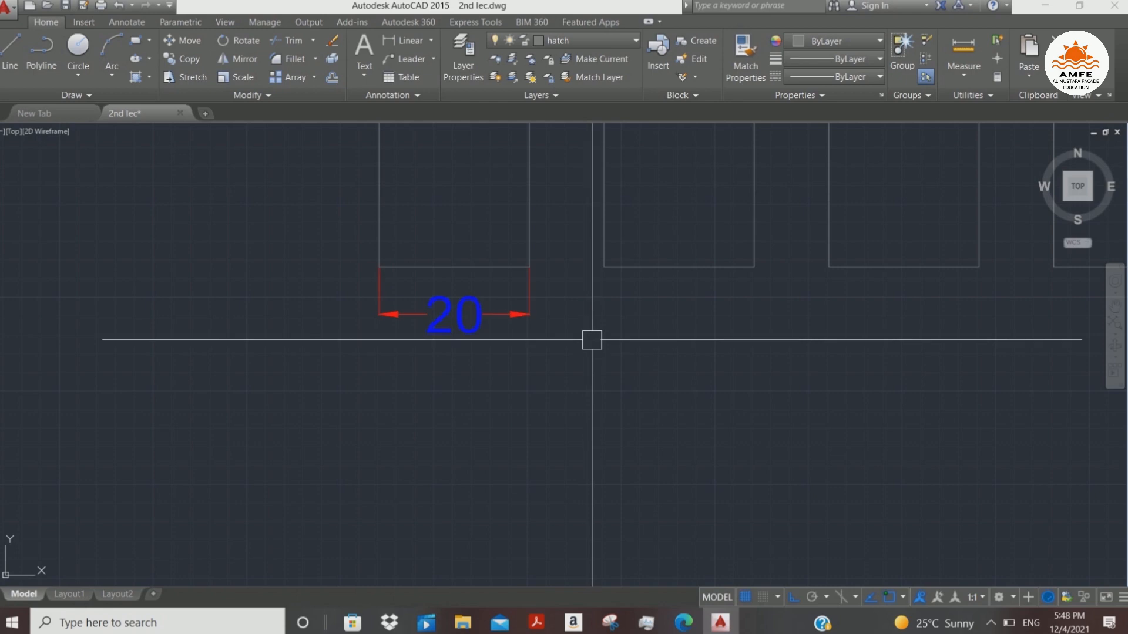
key(Return)
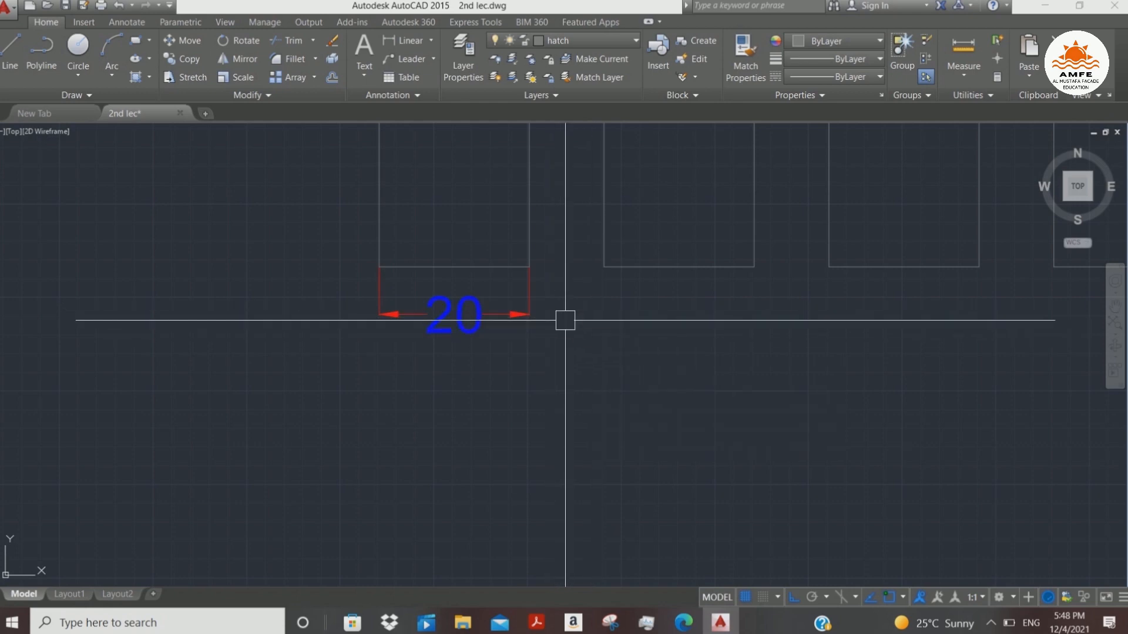
text(D)
key(Escape)
click(541, 282)
click(504, 295)
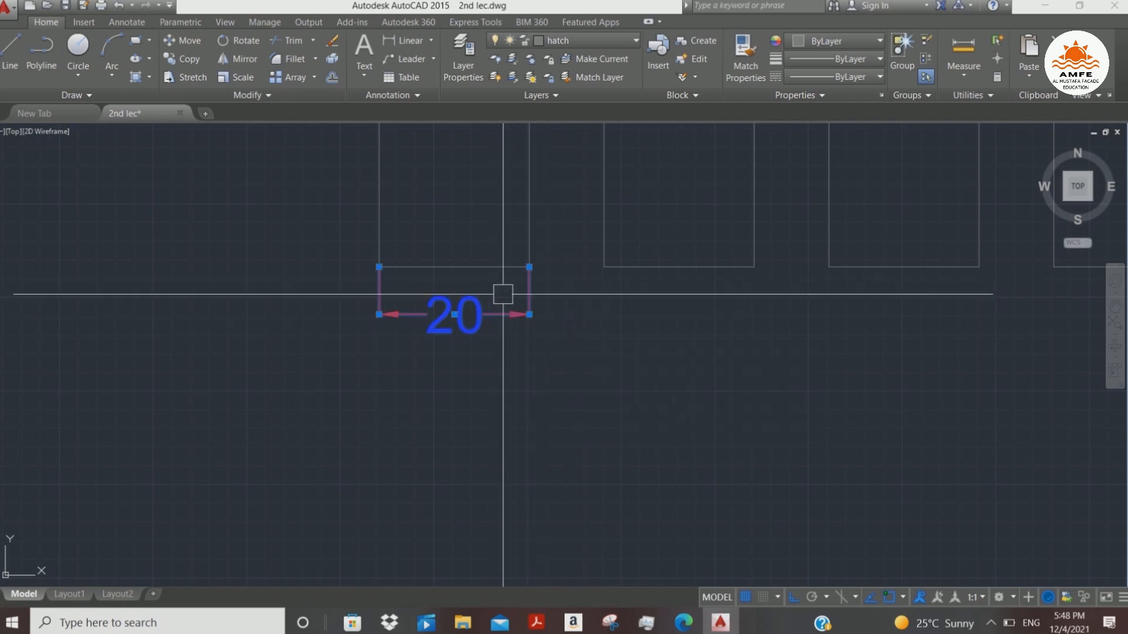
key(Escape)
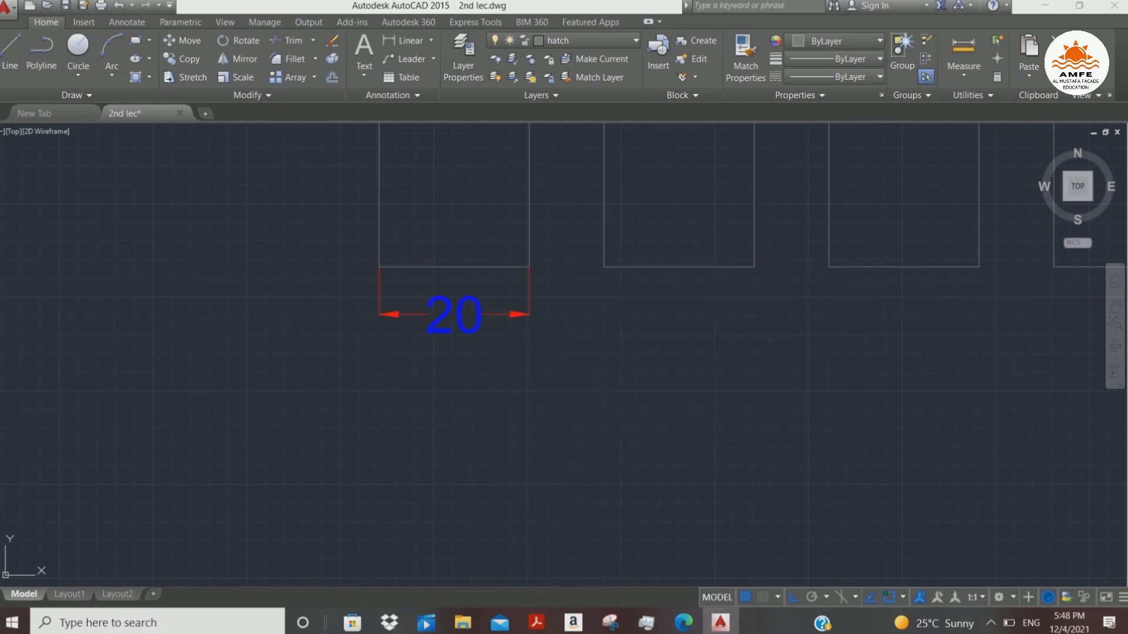
- Modify the abc dimension style to a text height of 3, keeping abc current
key(Return)
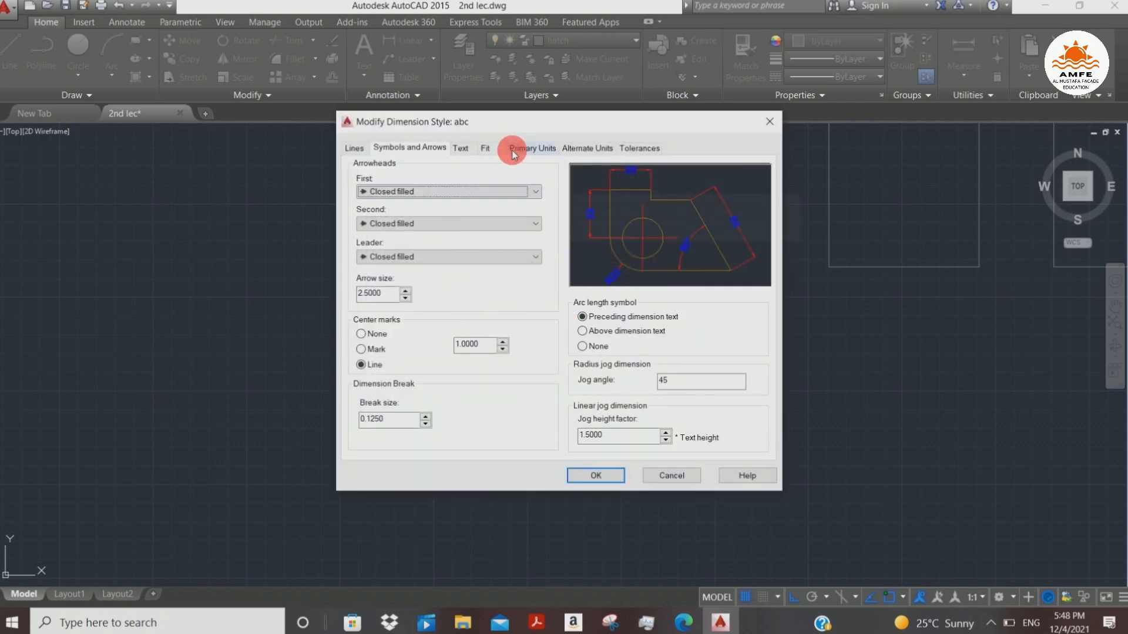
click(461, 150)
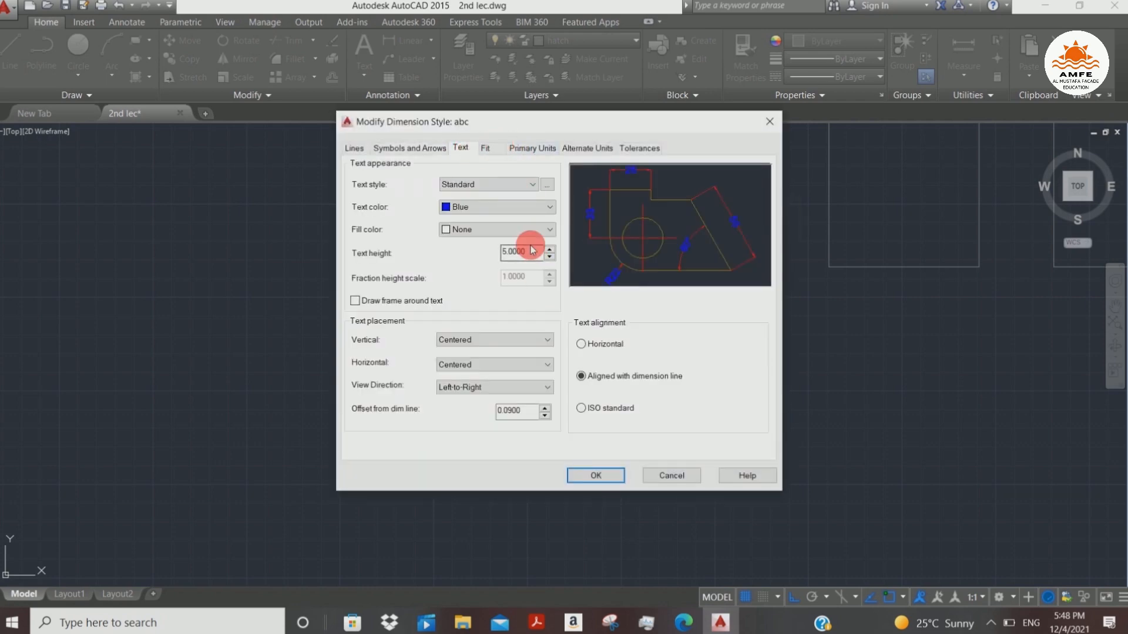
drag(531, 250, 514, 255)
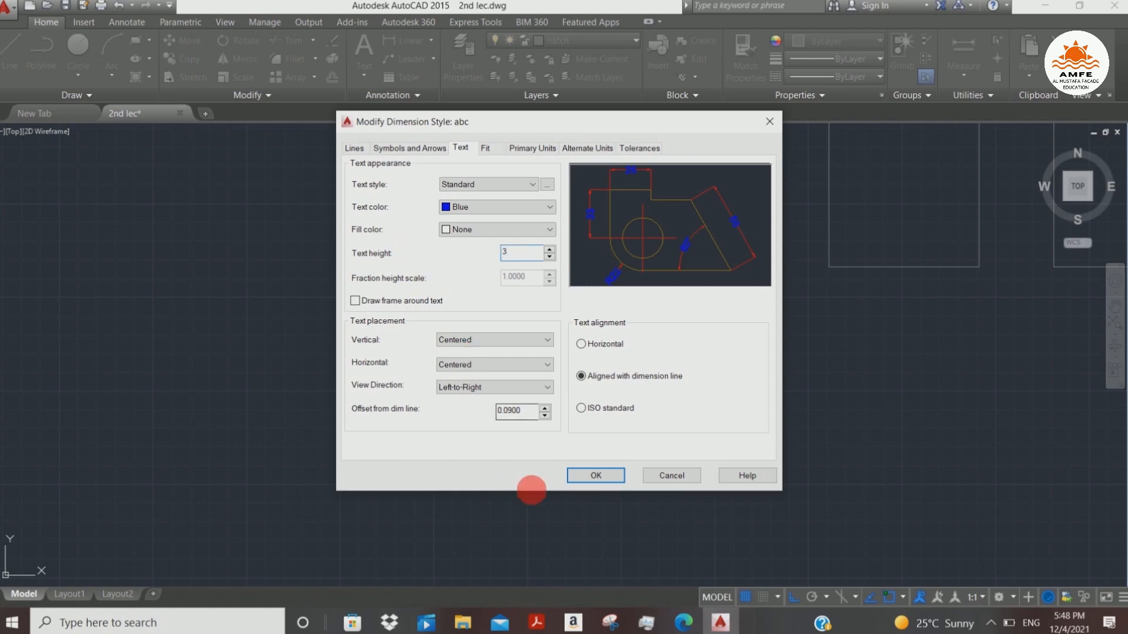
click(594, 476)
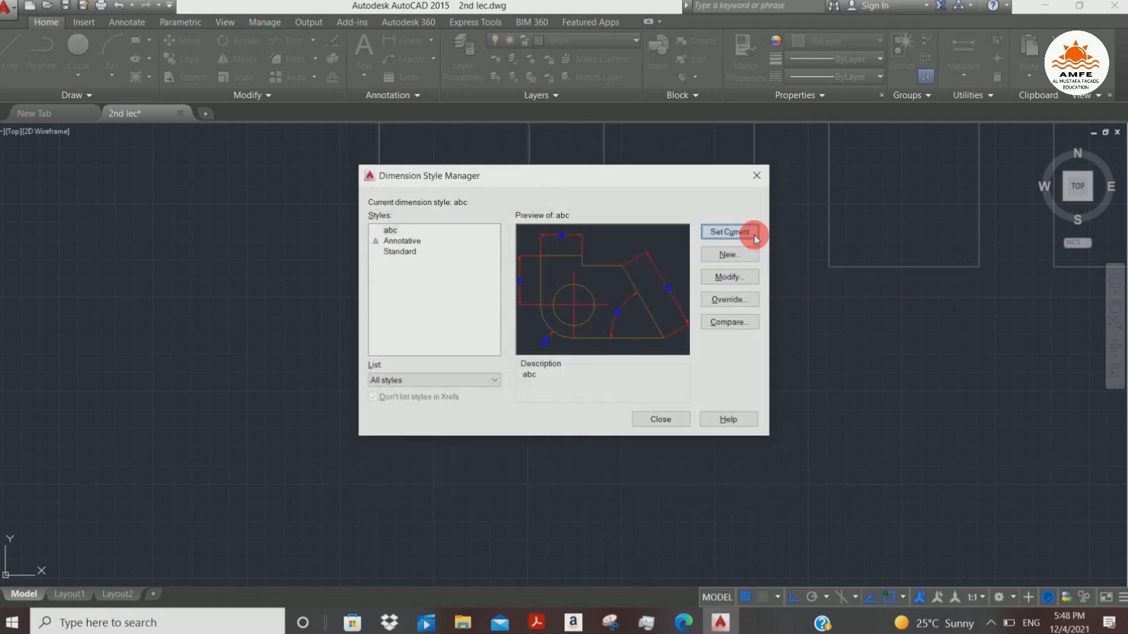
click(651, 420)
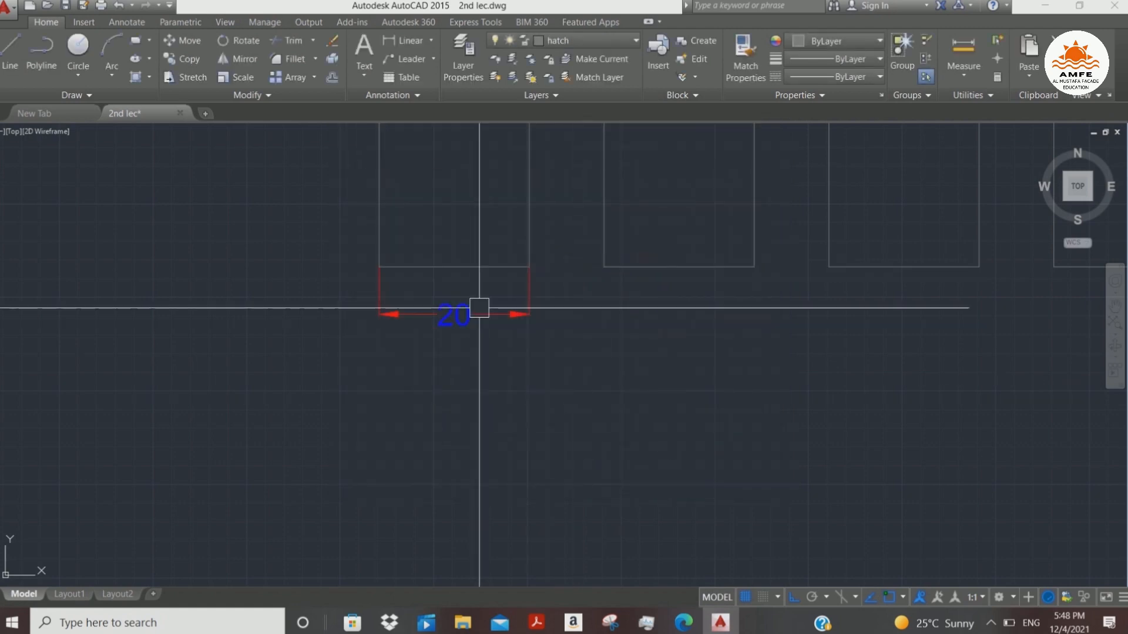
mouse_move(479, 308)
middle_down()
mouse_move(438, 327)
mouse_move(405, 316)
middle_up()
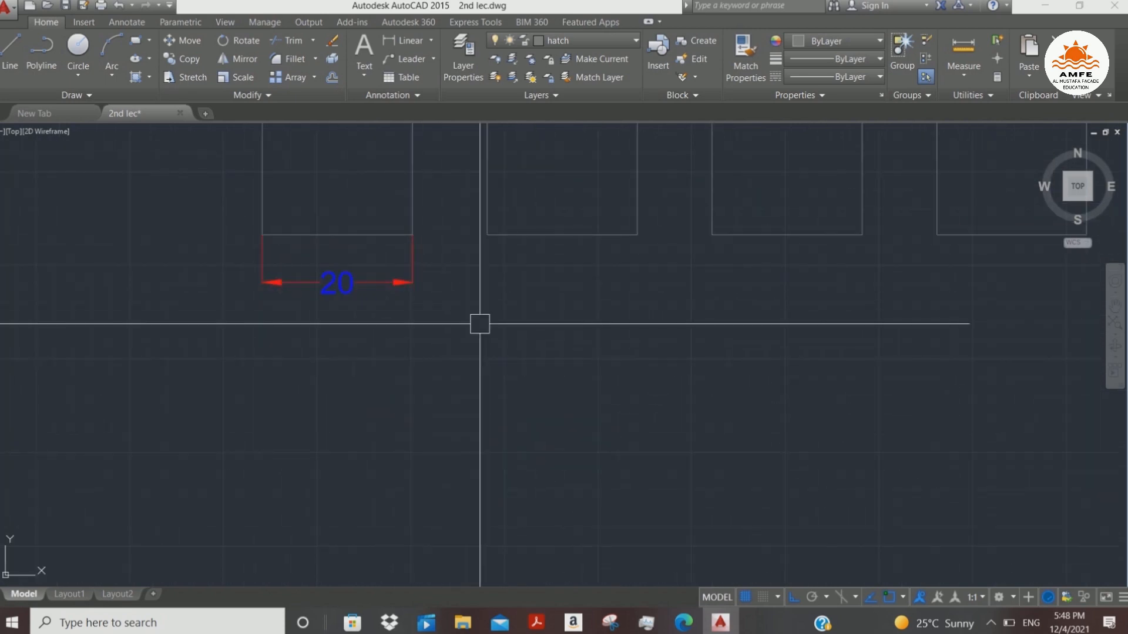
- Add separate linear dimensions below the gap between the first two squares and below the second square
text(dli)
key(Return)
click(413, 235)
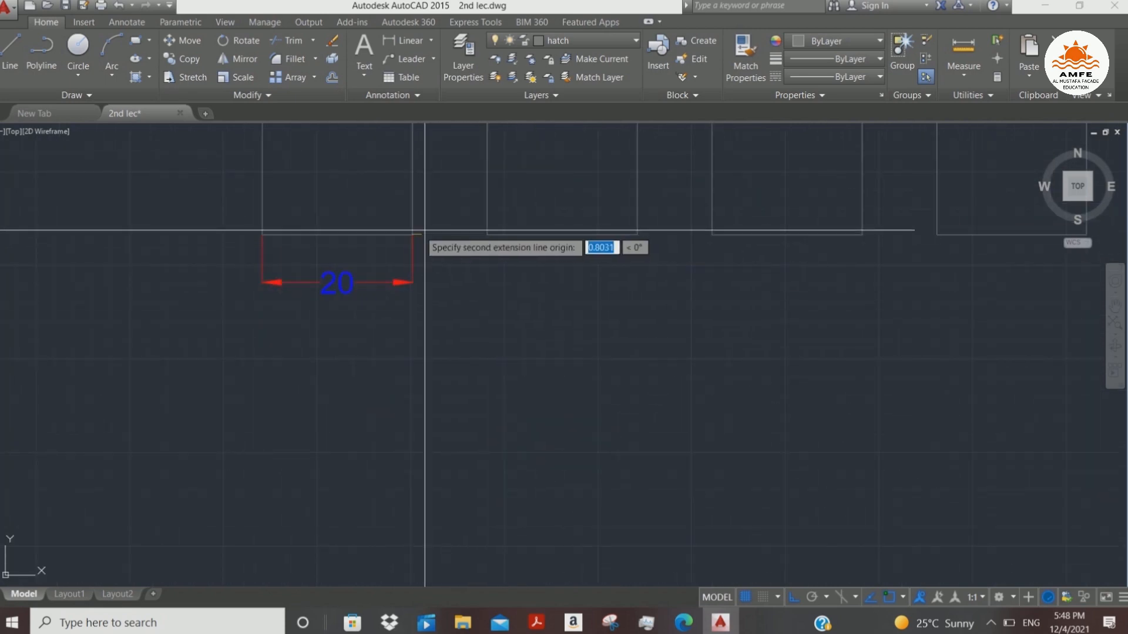
click(487, 235)
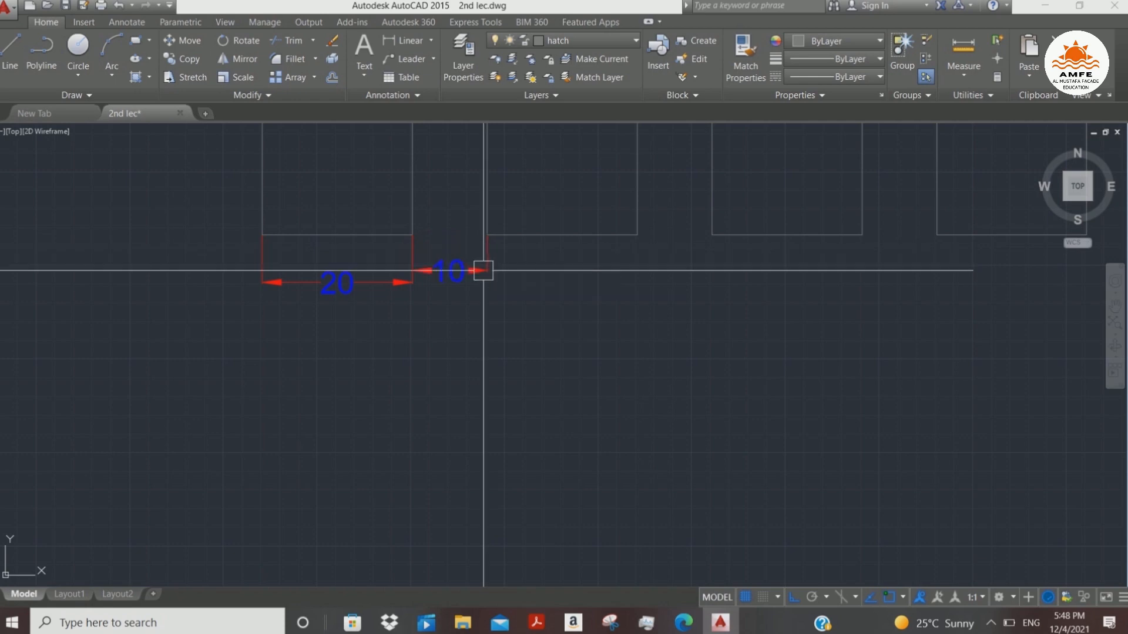
click(482, 270)
key(Return)
click(487, 235)
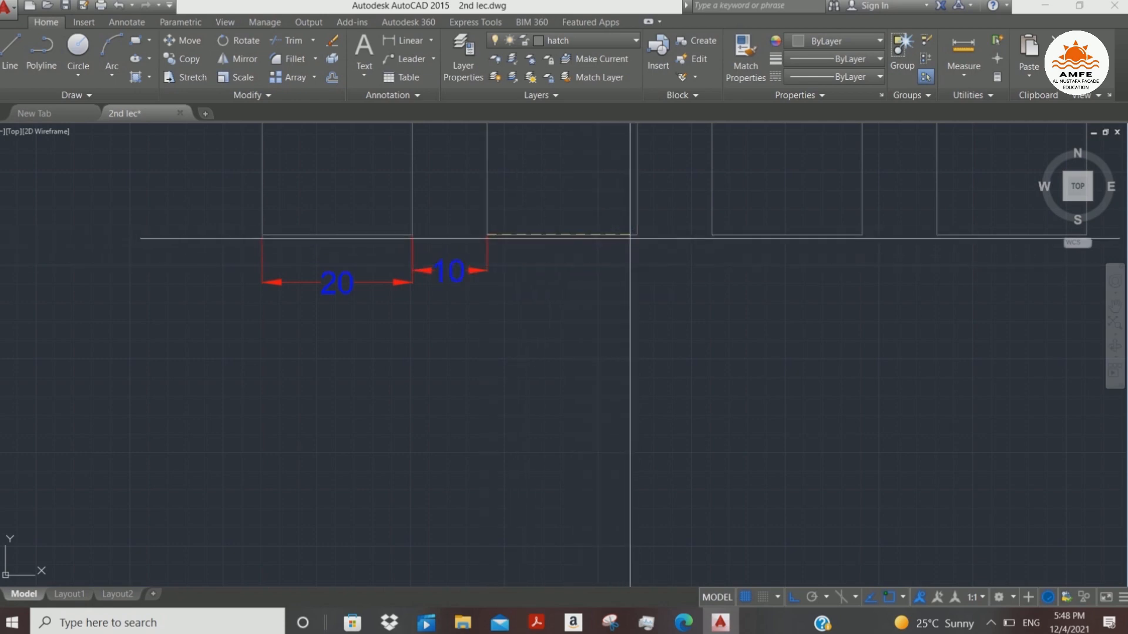
click(637, 235)
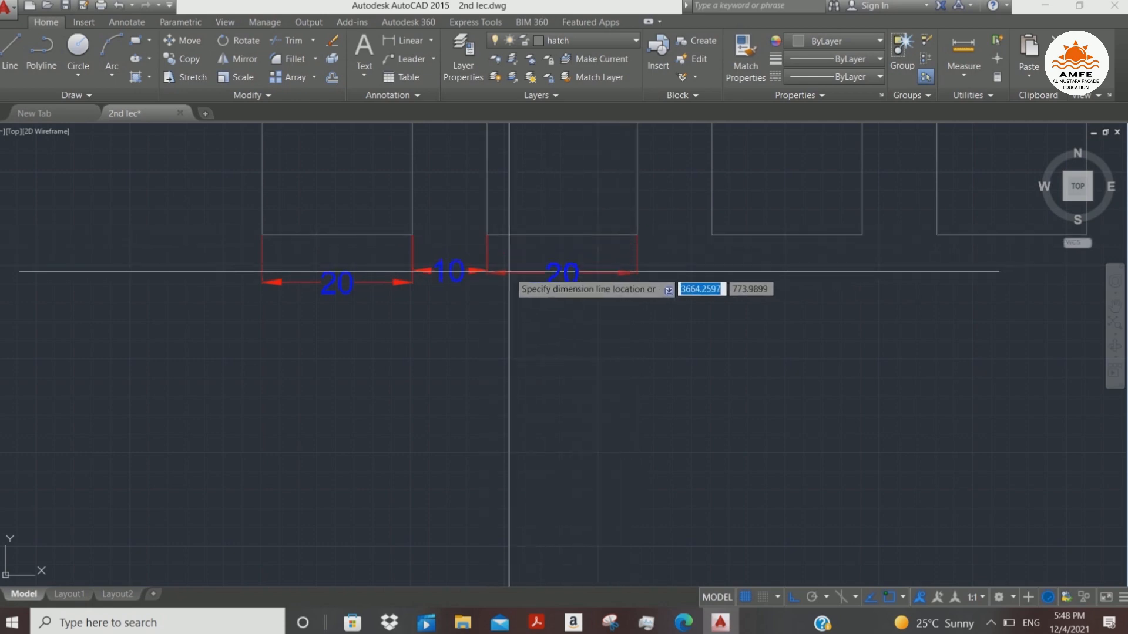
click(538, 269)
key(Return)
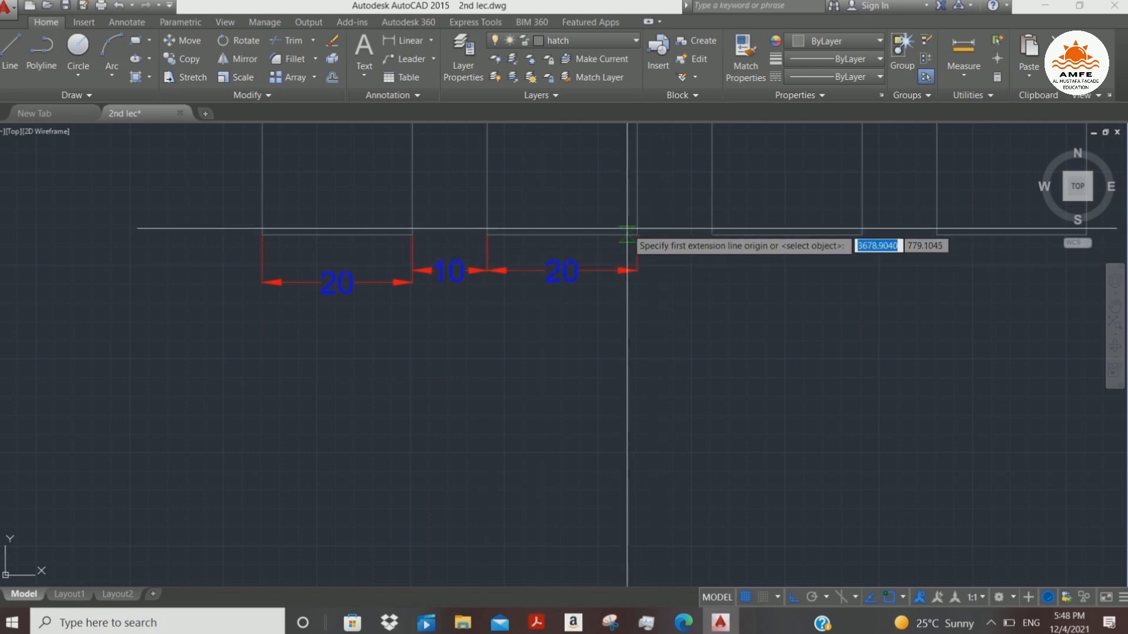
- Delete the linear dimensions of the first gap and the second square
click(667, 254)
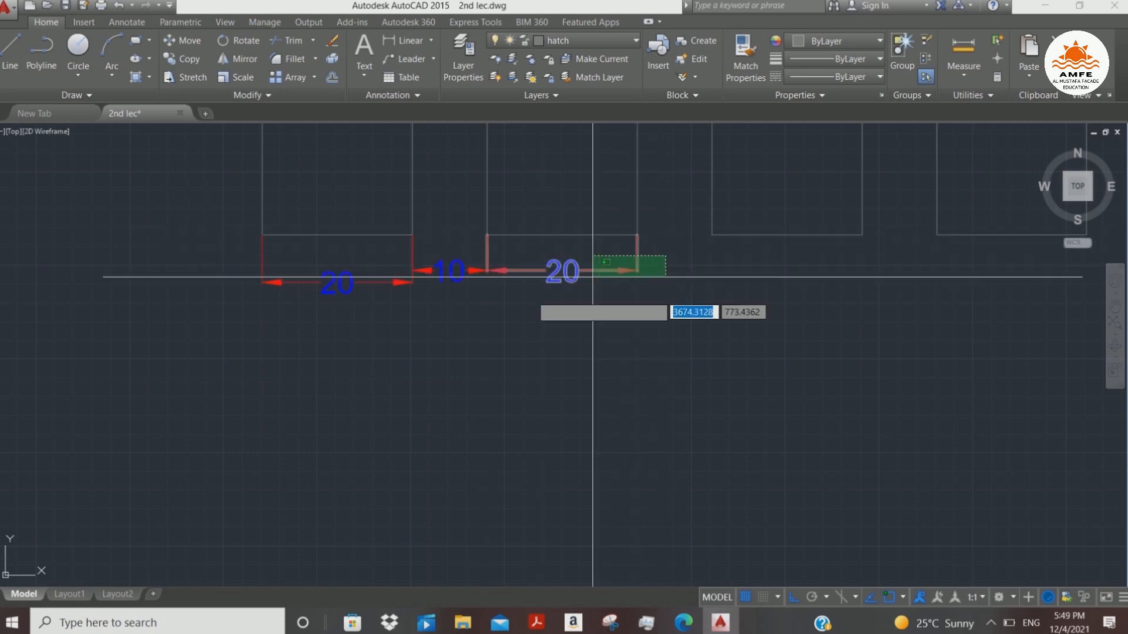
click(461, 328)
key(Delete)
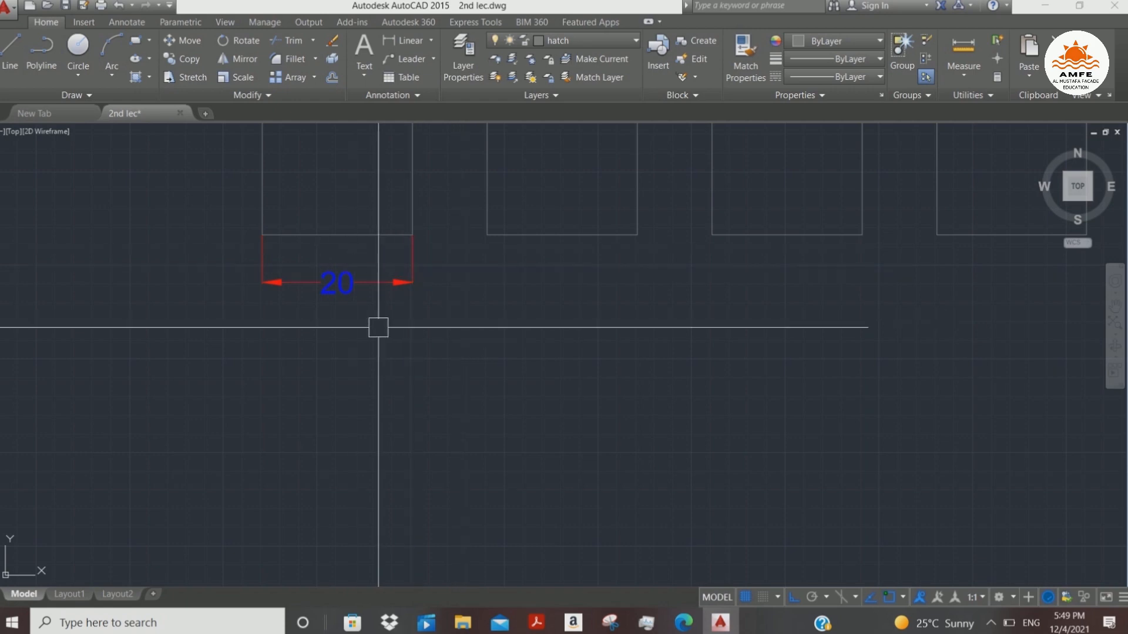
- Delete the dimension below the first square and place a new linear dimension across its bottom edge
scroll(388, 258, down, 5)
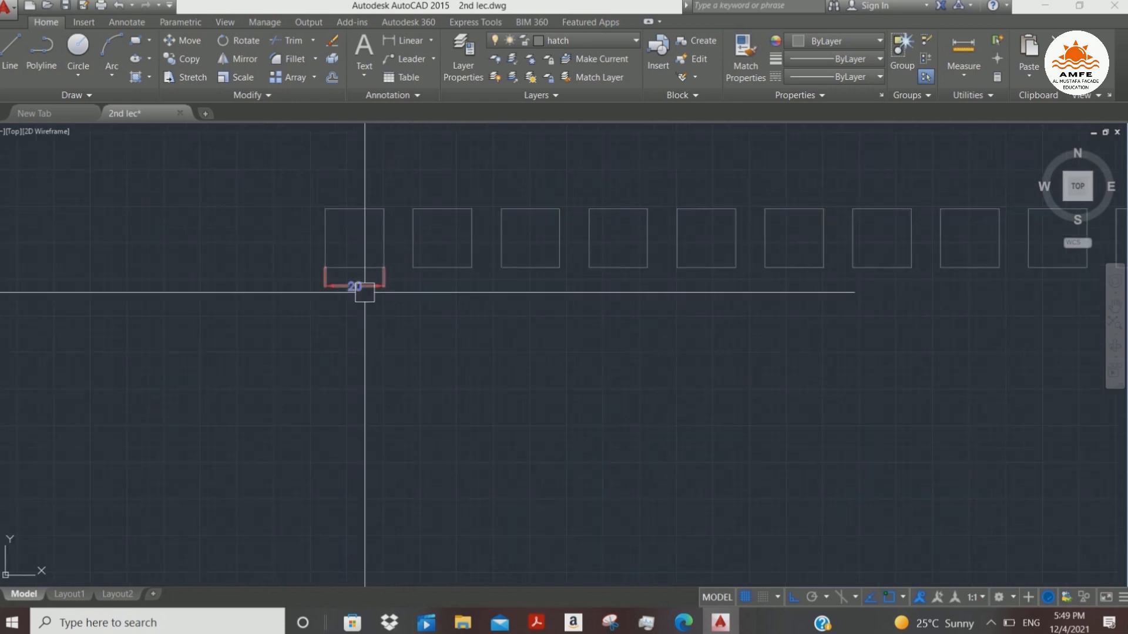
middle_drag(411, 299, 248, 317)
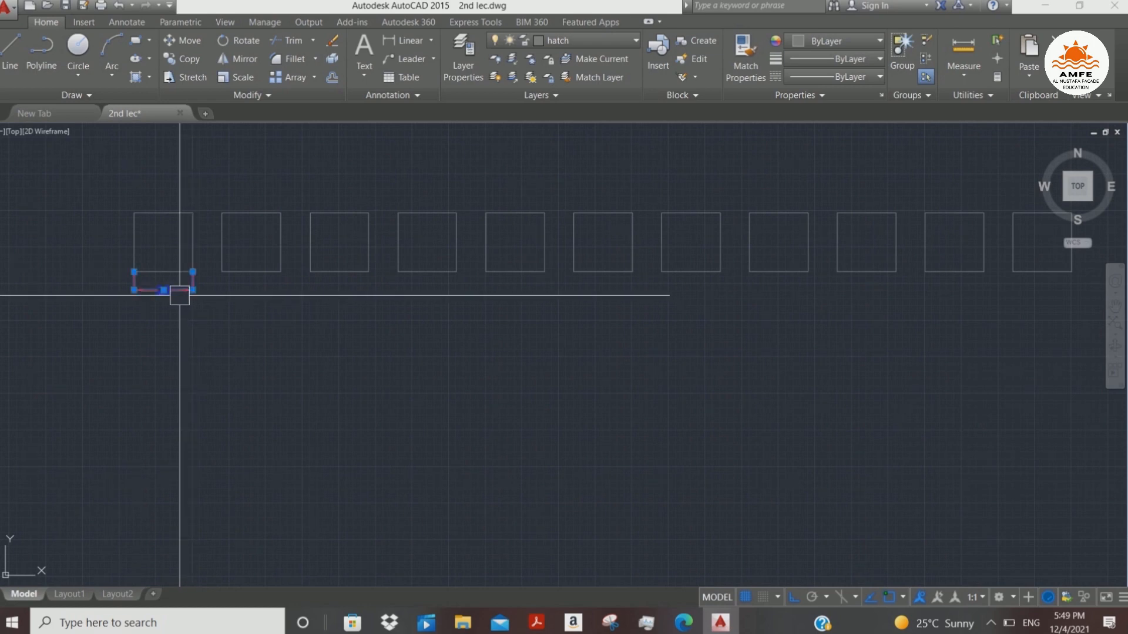
scroll(123, 271, up, 4)
middle_drag(161, 300, 188, 310)
text(dli)
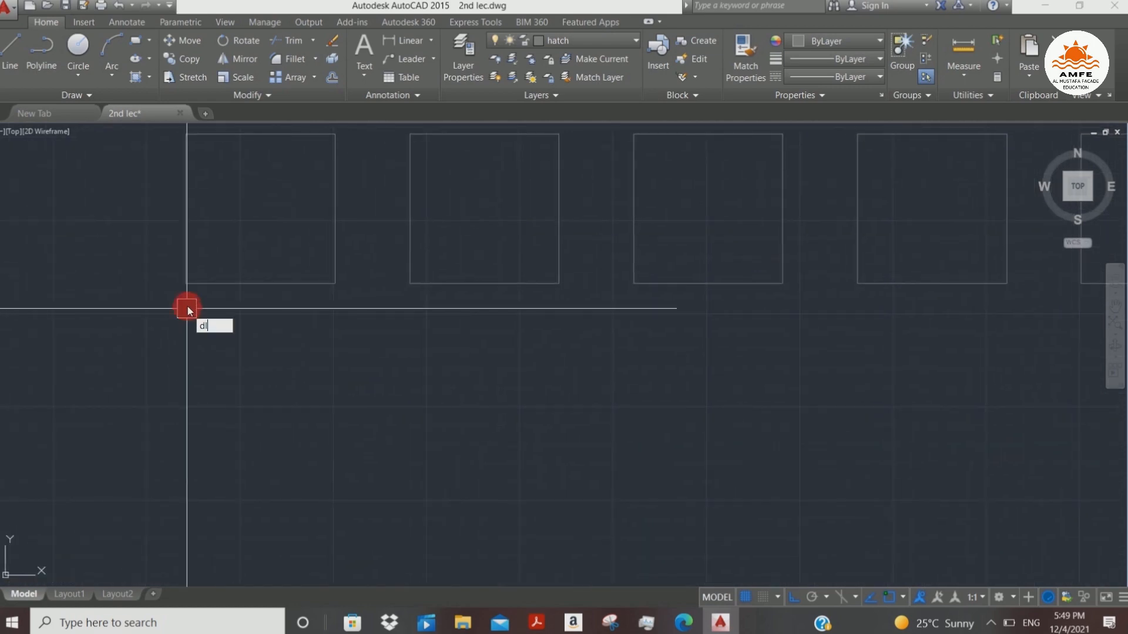
key(space)
click(186, 283)
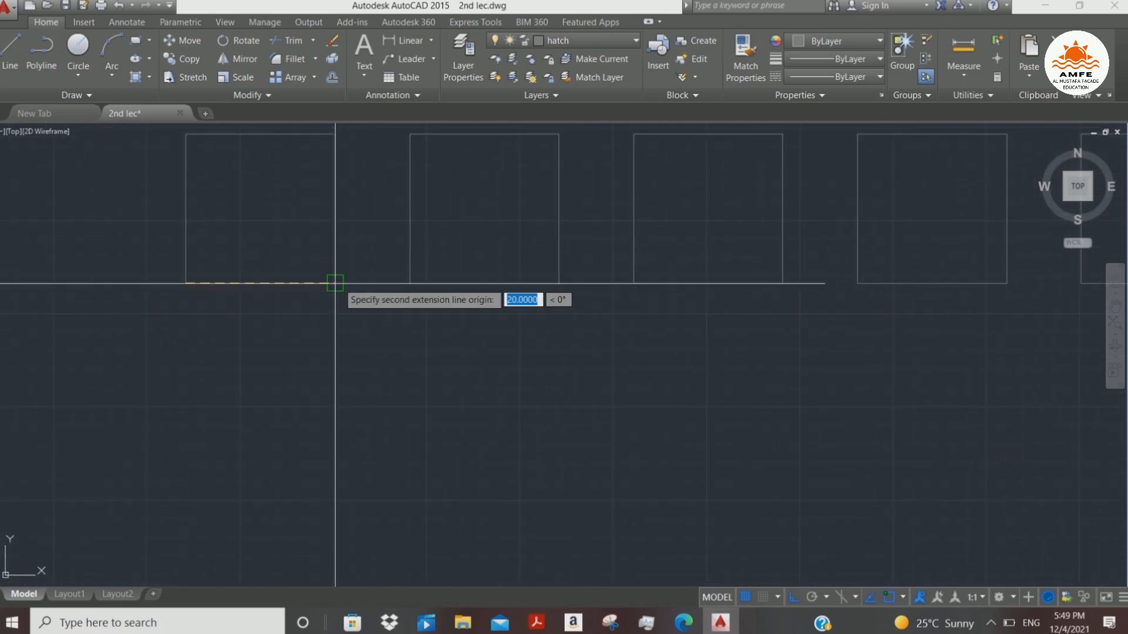
click(335, 283)
click(283, 348)
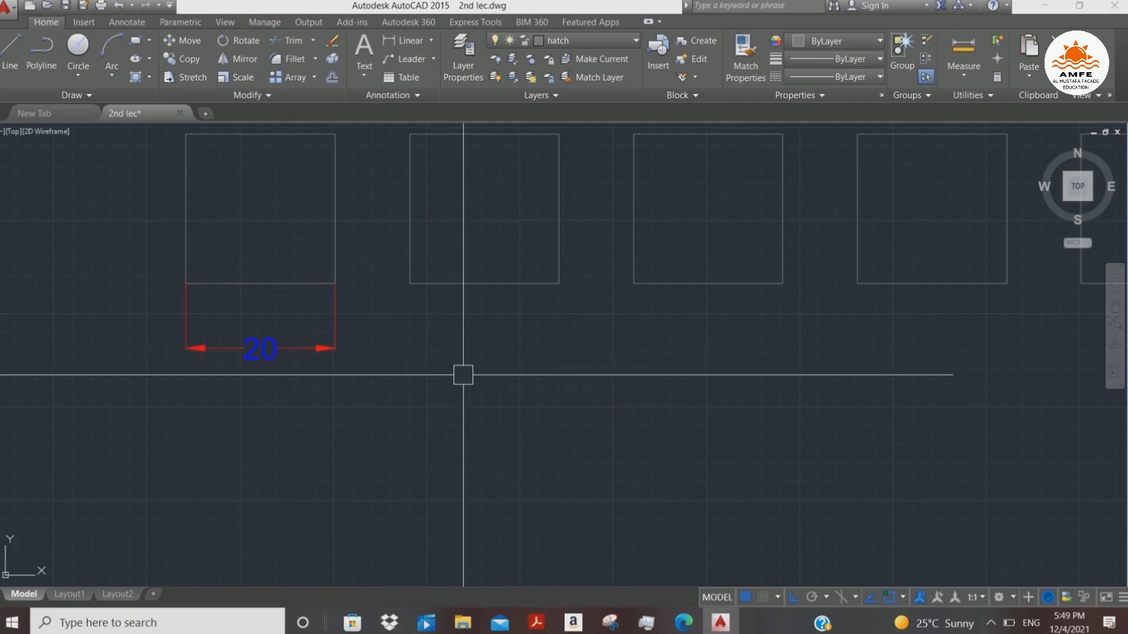
- Continue the first square's dimension along the bottom corners up to the near corner of the fifth square
text(dco)
key(space)
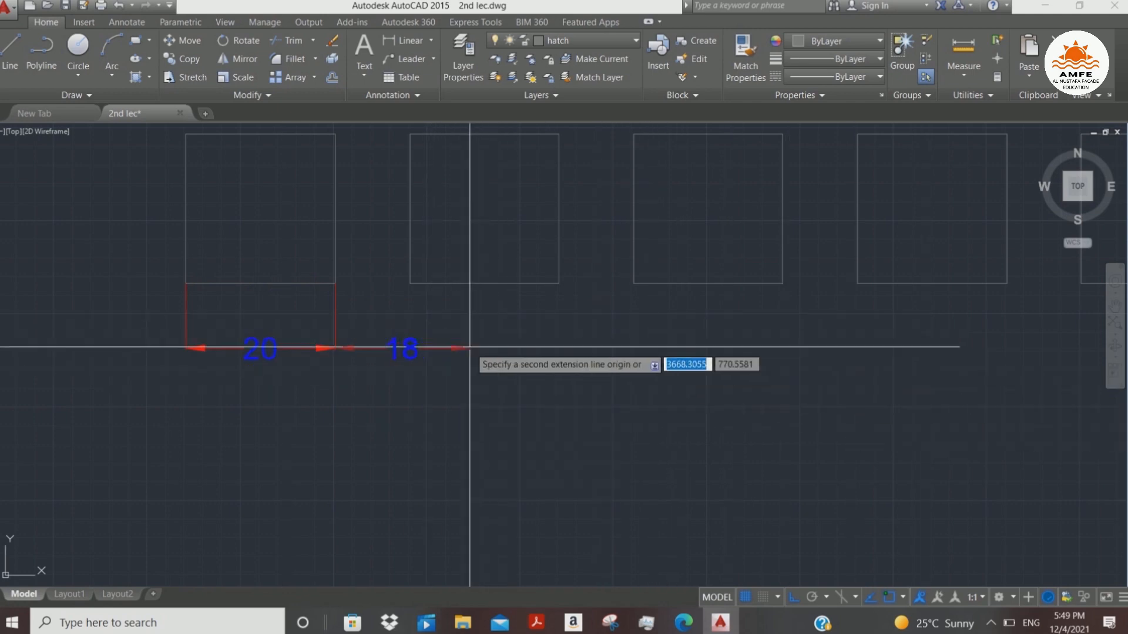
click(410, 284)
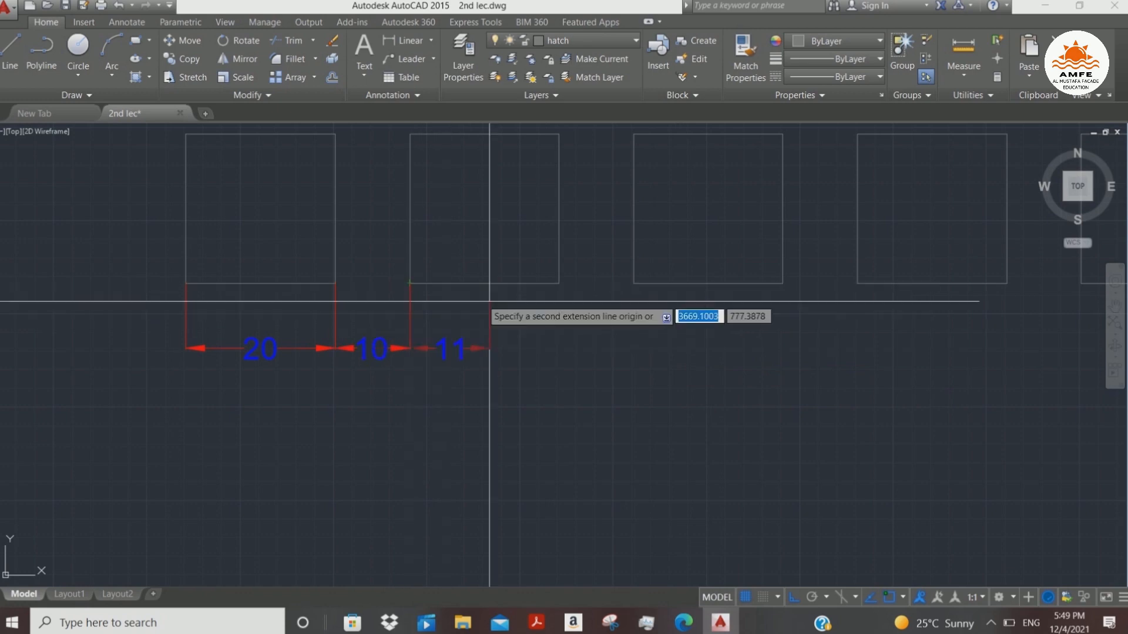
click(558, 284)
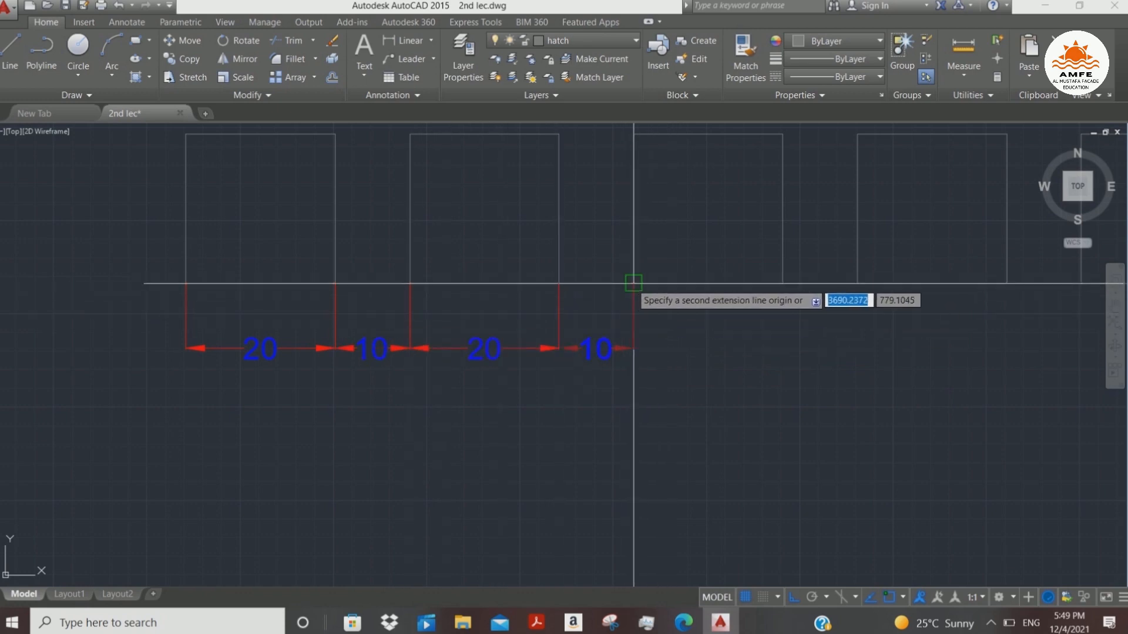
click(782, 284)
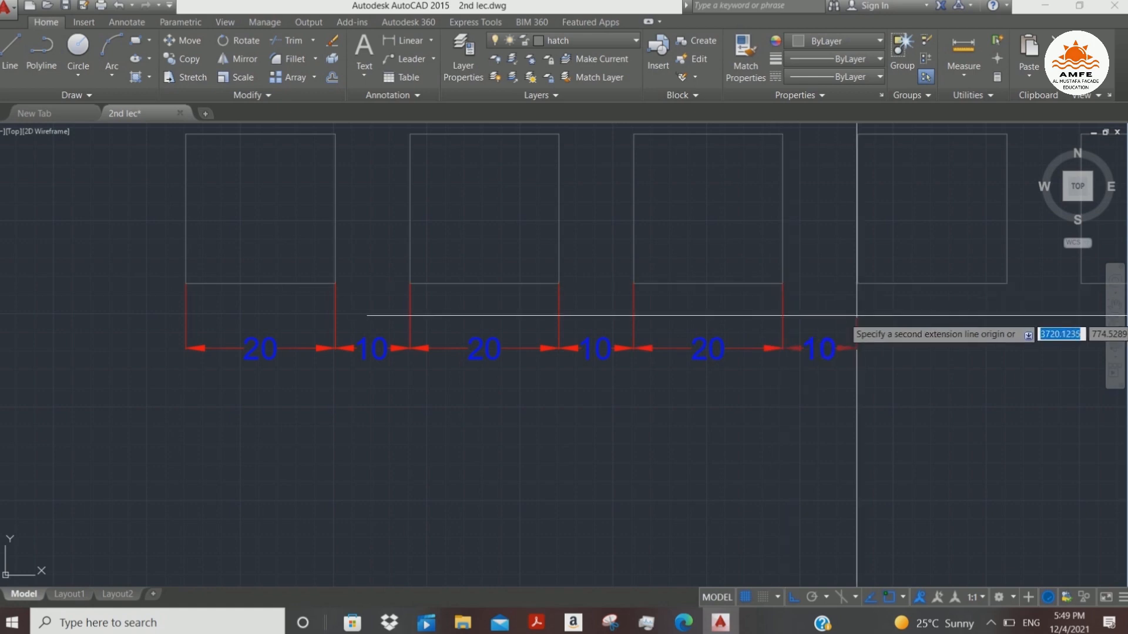
click(857, 283)
click(1007, 284)
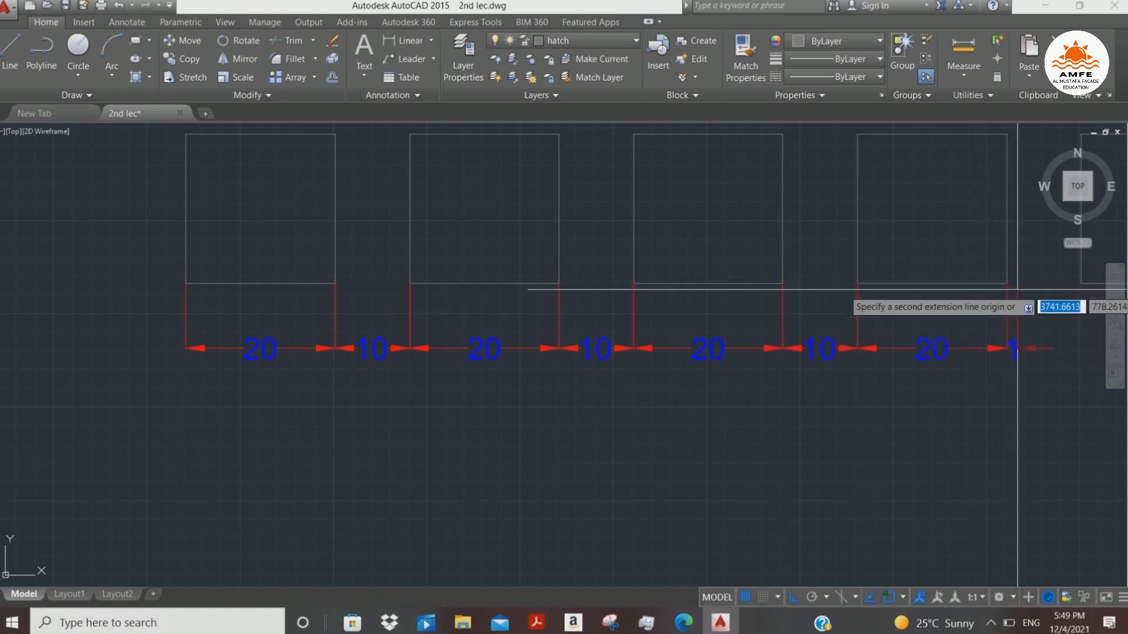
click(1080, 284)
- Extend the continued dimension chain from the fifth square through the far bottom corner of the seventh square, then end the command
mouse_move(1022, 394)
middle_down()
mouse_move(478, 390)
mouse_move(277, 370)
middle_up()
click(495, 253)
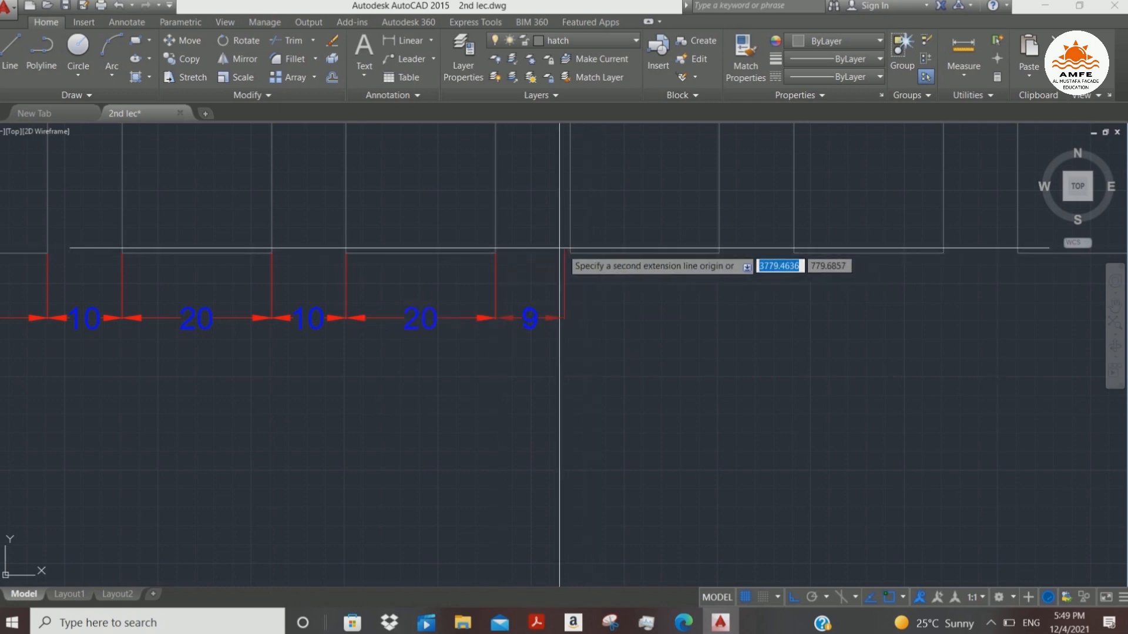
click(569, 252)
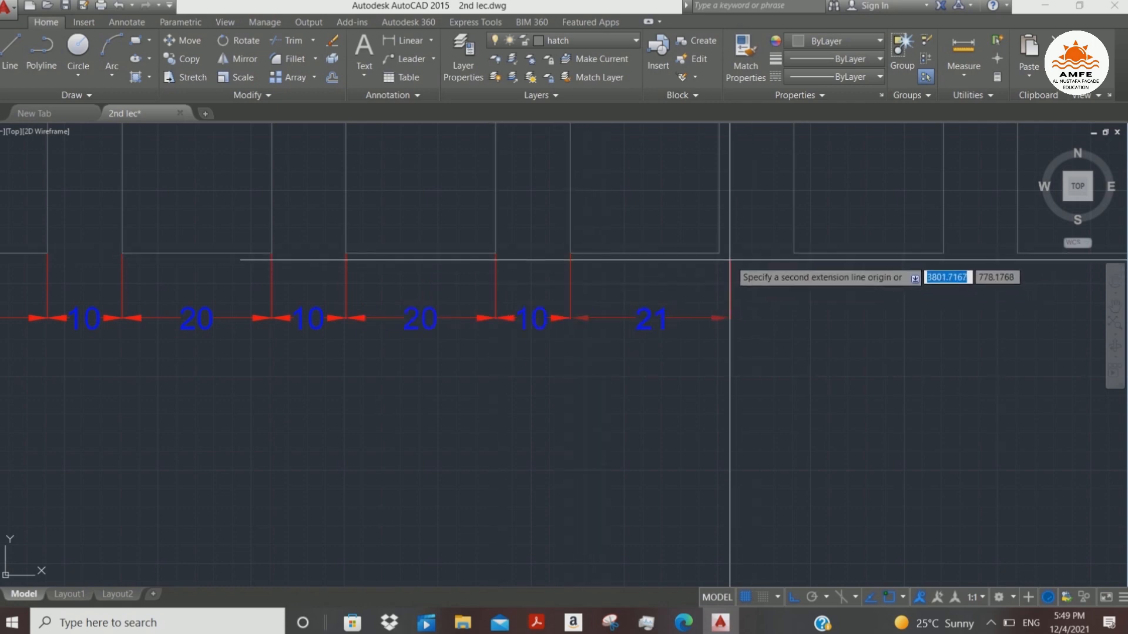
click(719, 252)
click(793, 253)
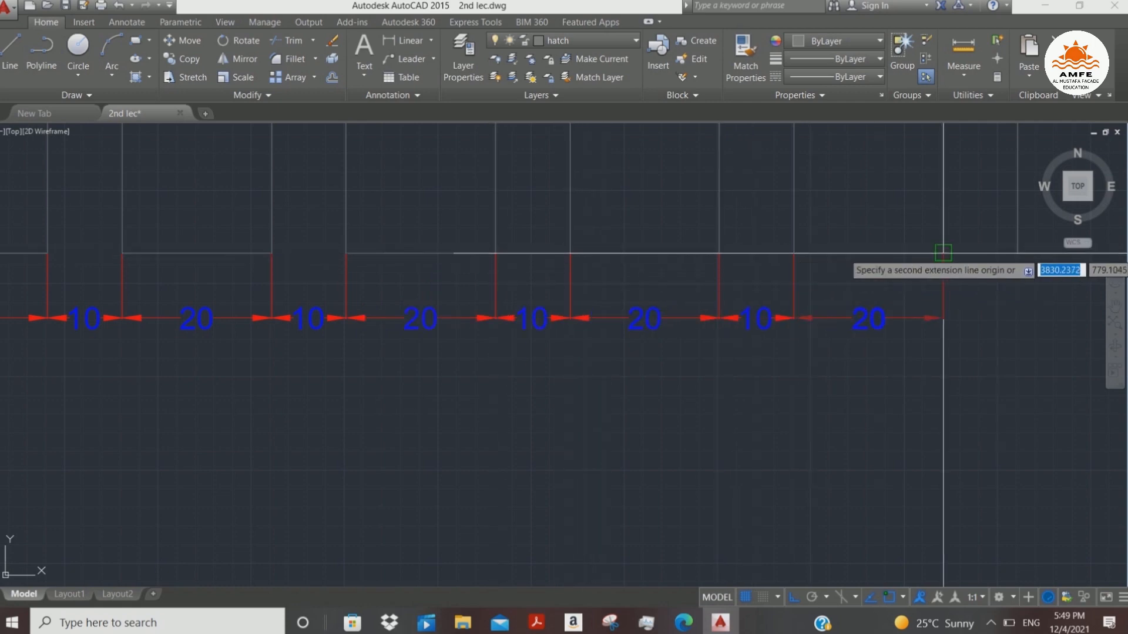
click(943, 252)
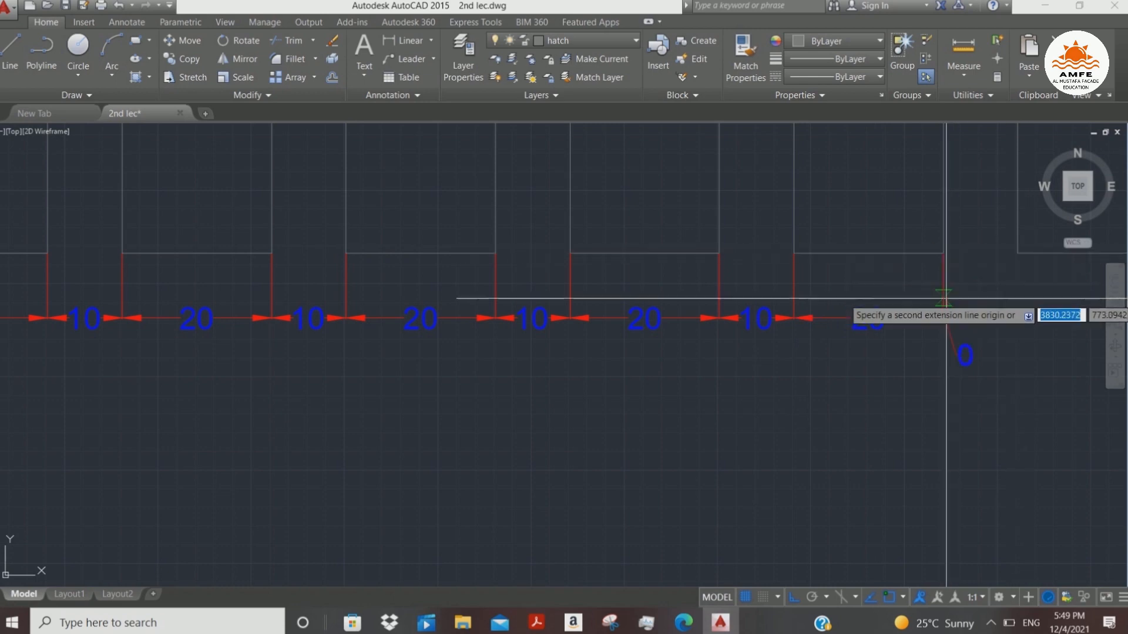
key(Escape)
scroll(811, 358, down, 2)
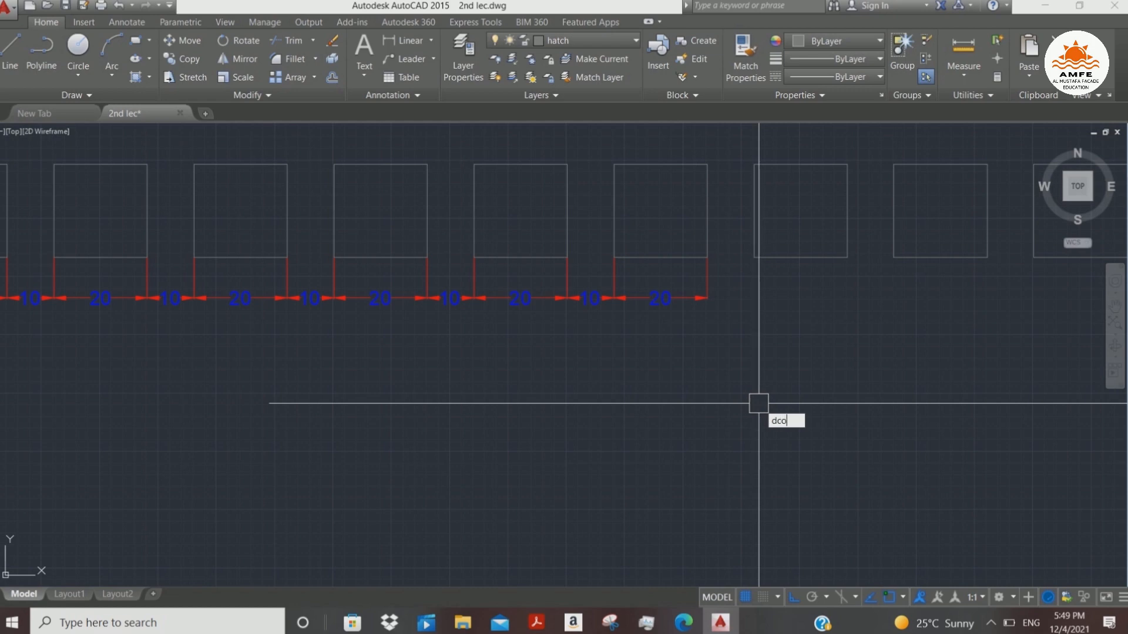
key(Escape)
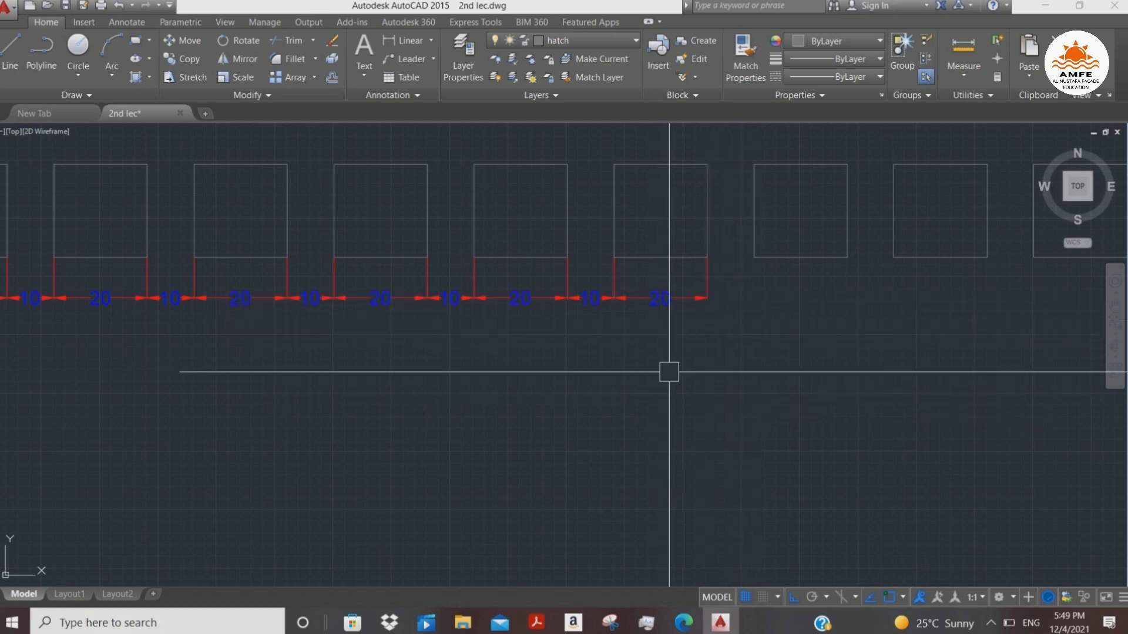
- Place three freestanding linear dimensions of about 41, 24 and 26 units in the empty area below the dimension chain
click(281, 391)
click(471, 405)
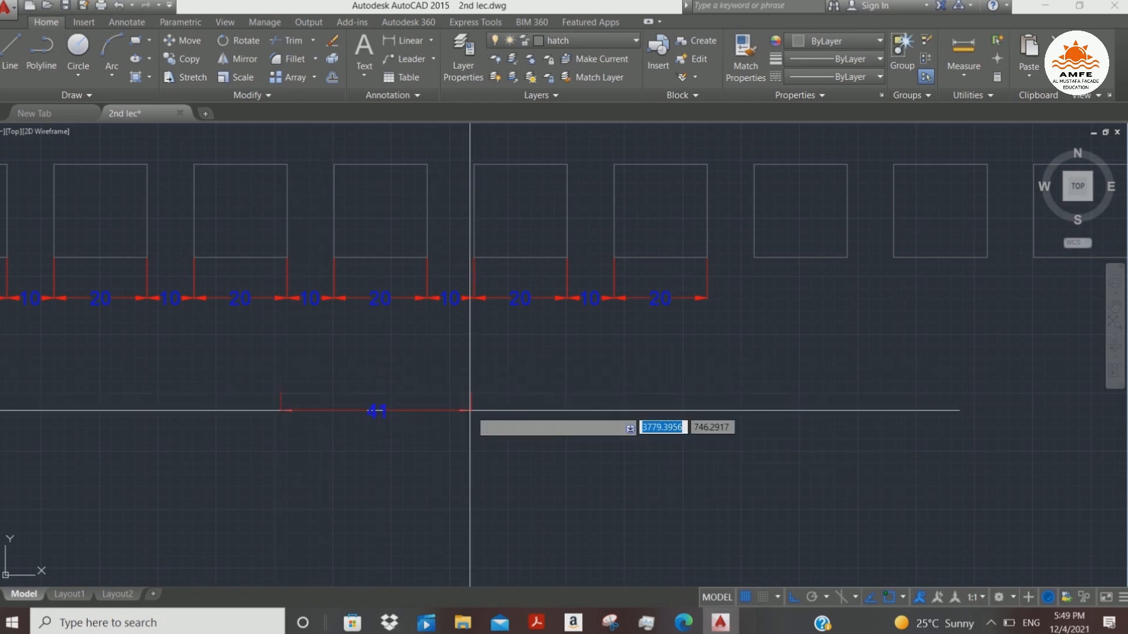
click(383, 436)
key(space)
click(506, 482)
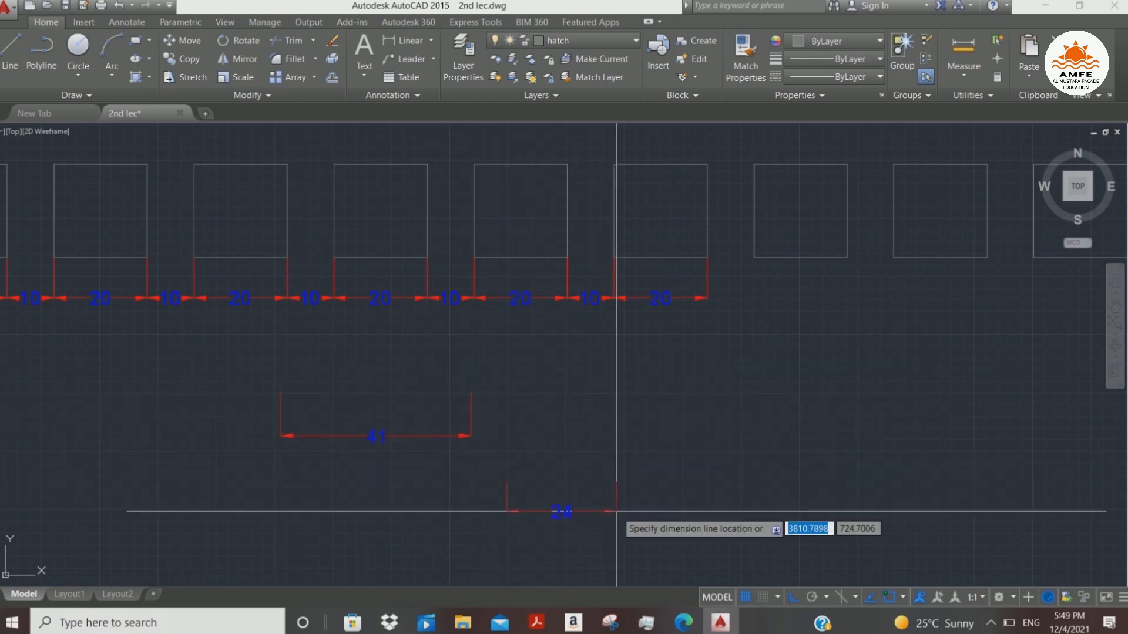
click(616, 482)
click(586, 524)
key(space)
click(301, 510)
click(421, 510)
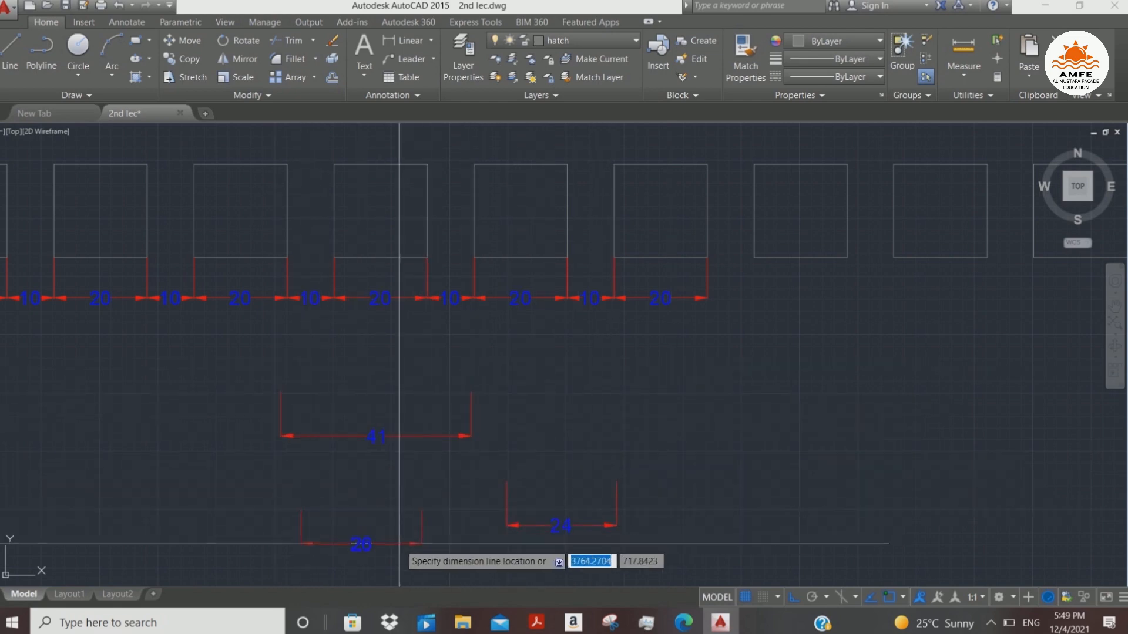
click(361, 549)
click(738, 259)
click(698, 317)
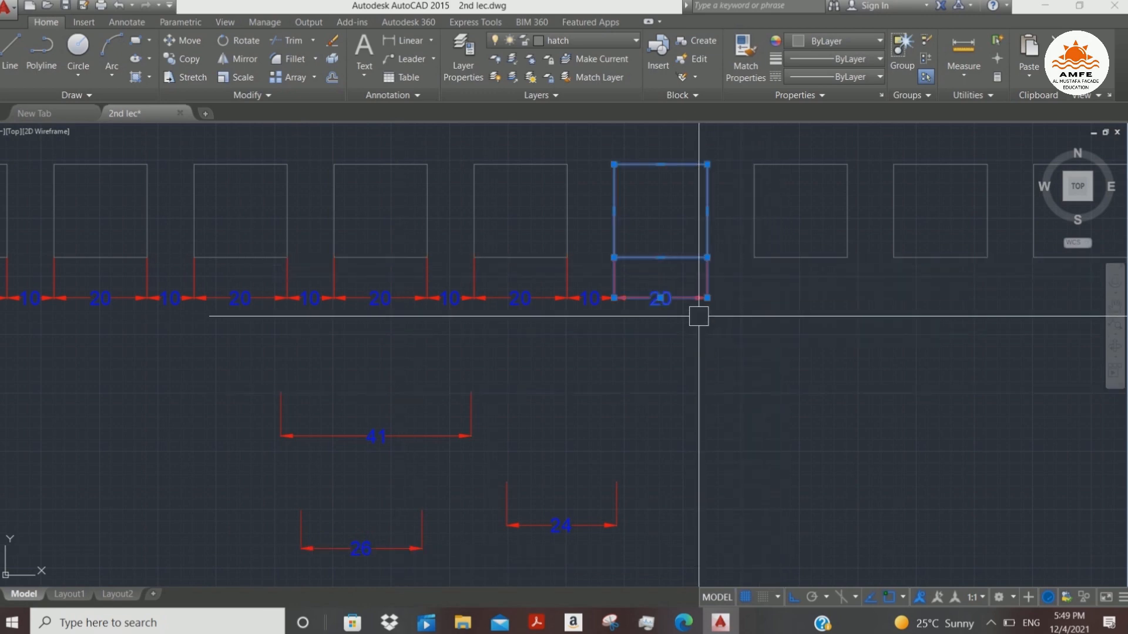
click(734, 285)
click(679, 327)
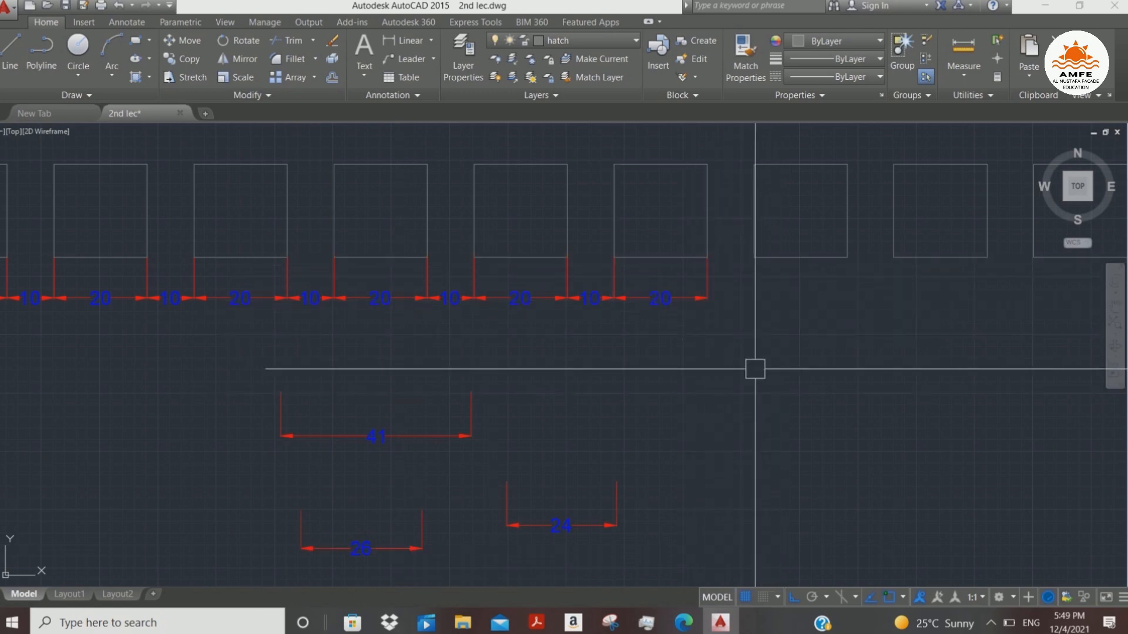
- Continue dimensioning from the far end of the seventh square's dimension across the next gap and the eighth square
text(o)
key(space)
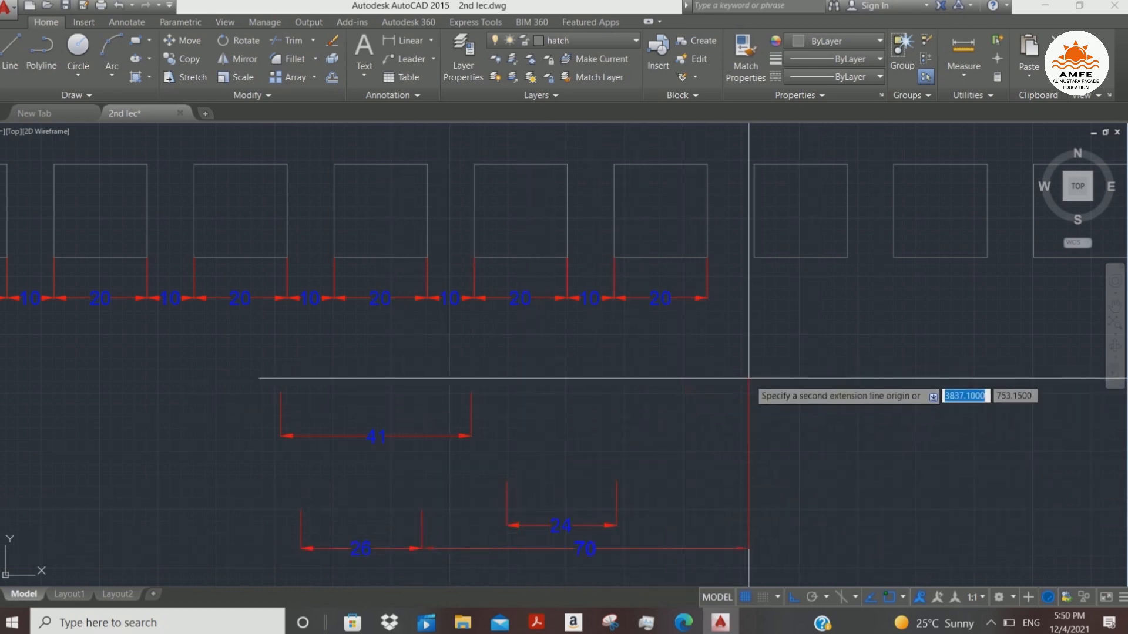
key(space)
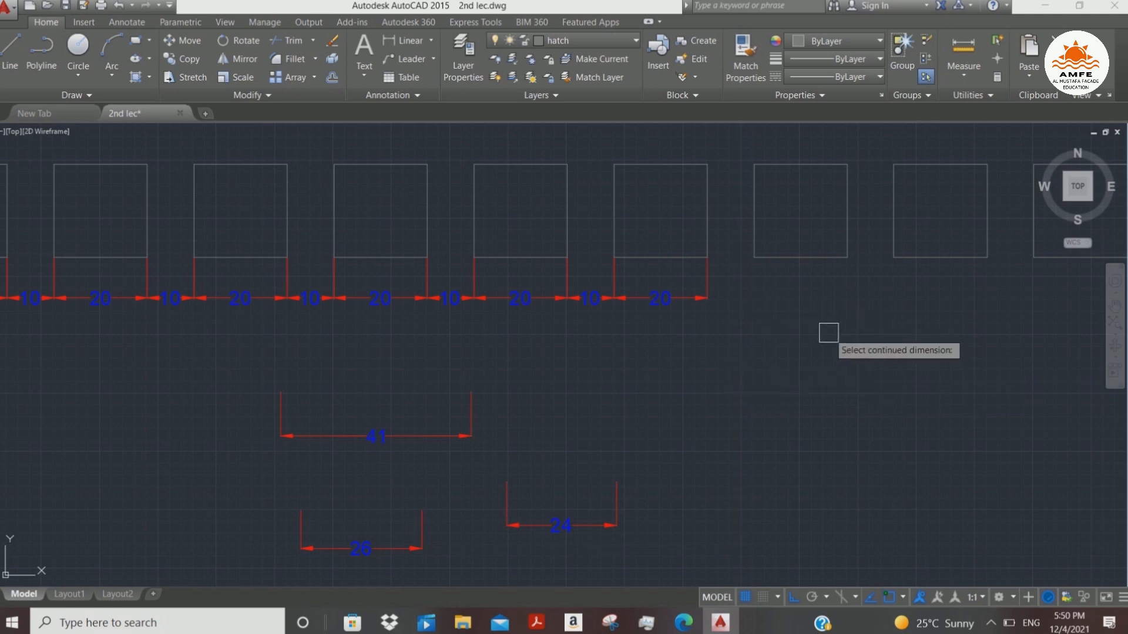
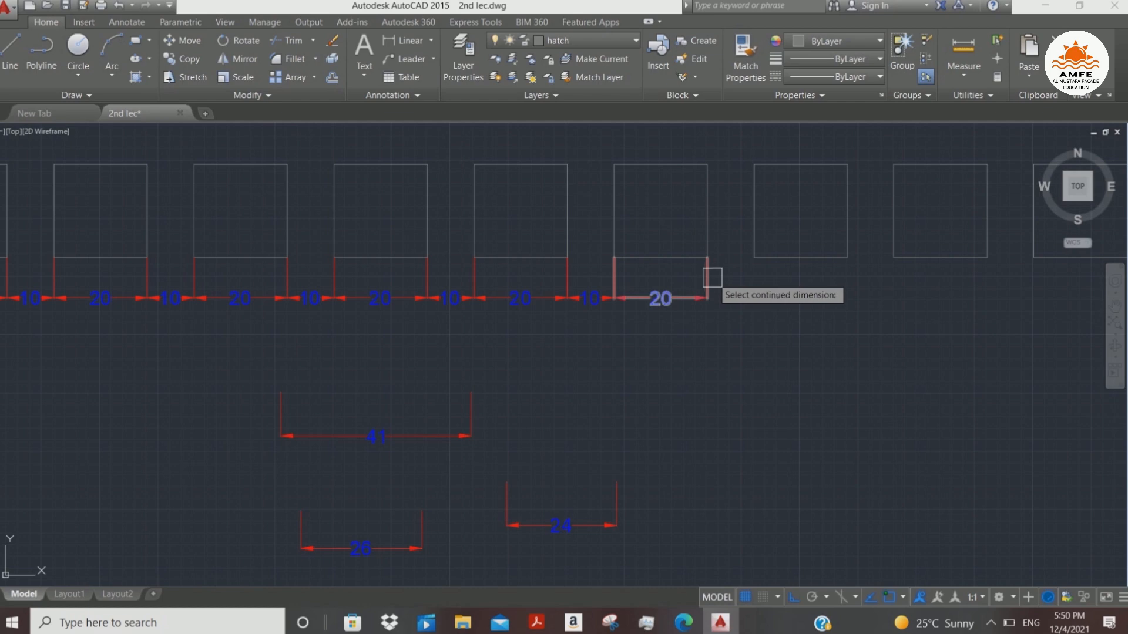
click(711, 277)
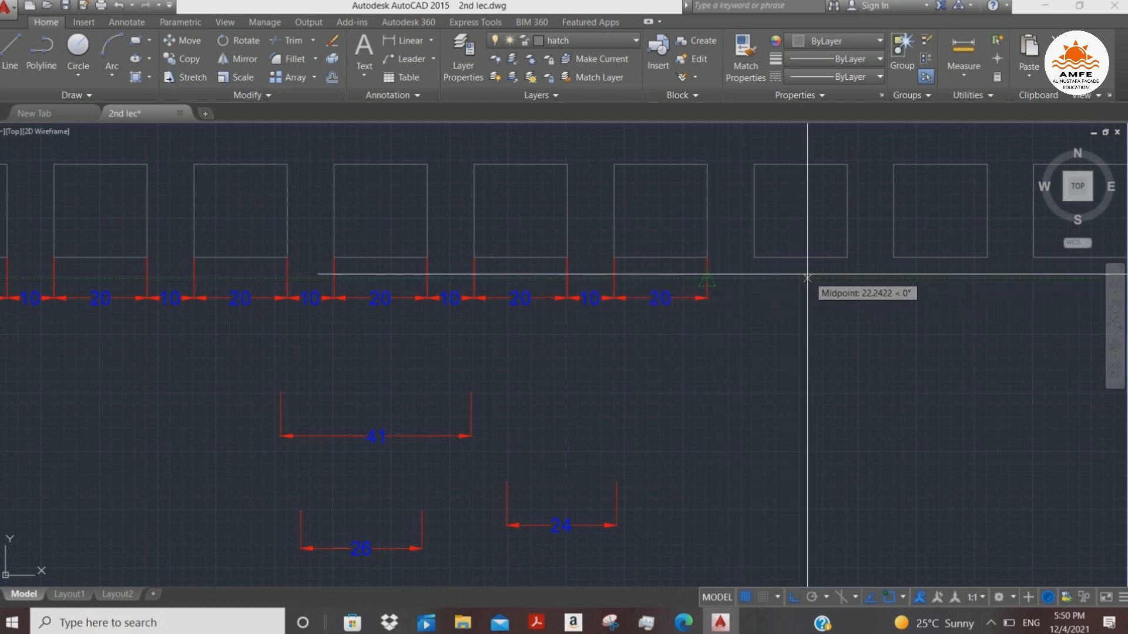
click(754, 258)
click(847, 259)
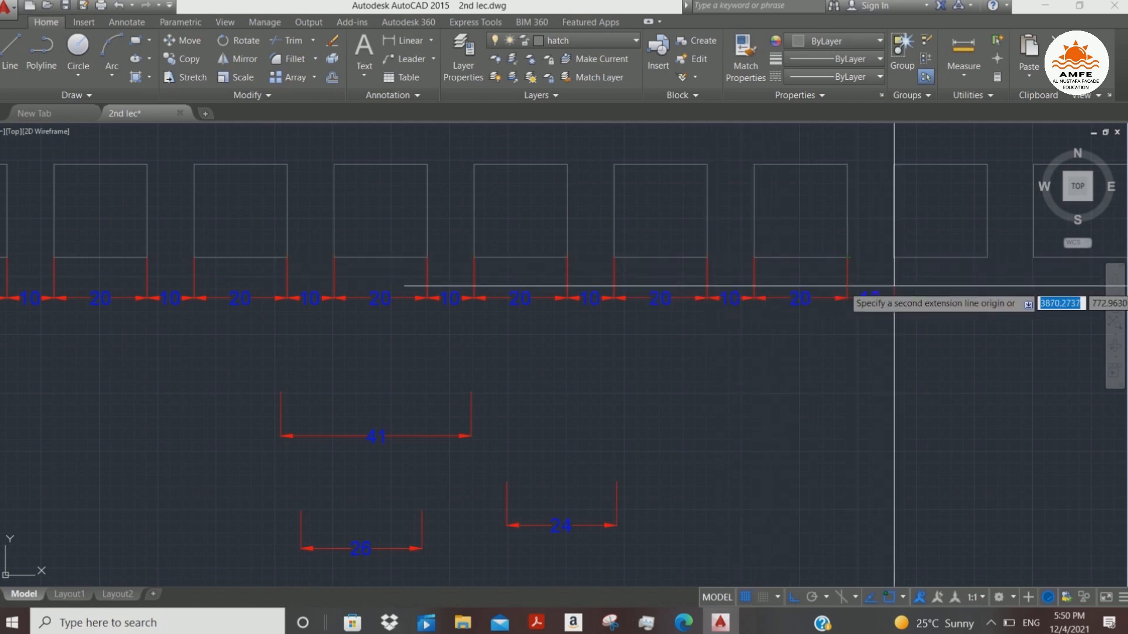
key(Return)
key(Return)
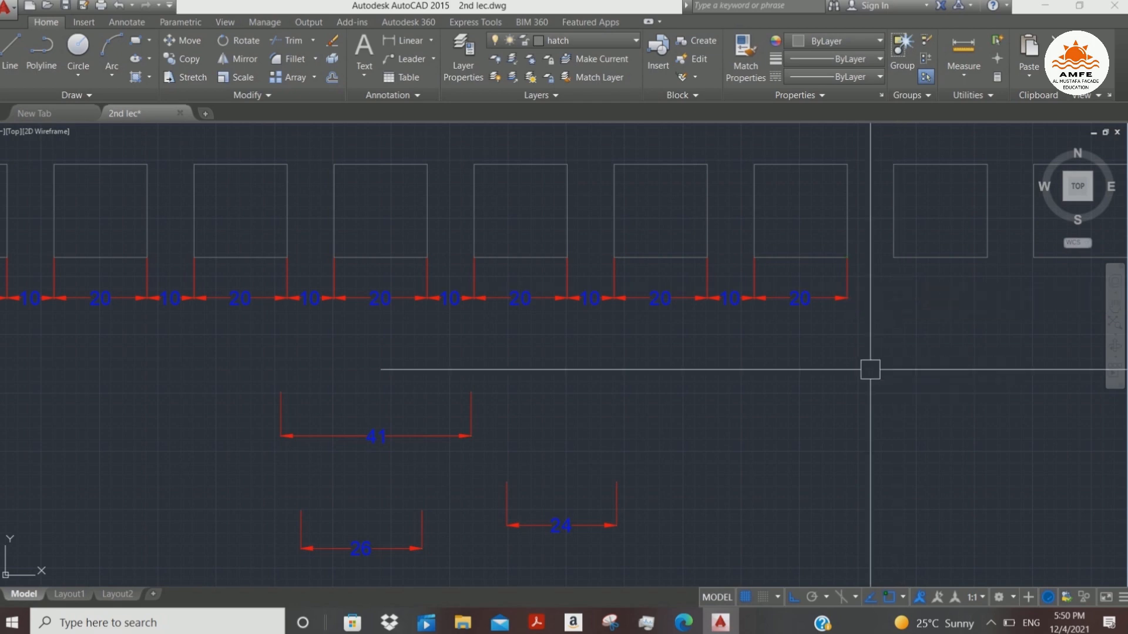
- Continue the 41-unit freestanding dimension leftward with five chained dimensions of about 34, 40, 21, 16 and 15 units
text(dc)
key(Return)
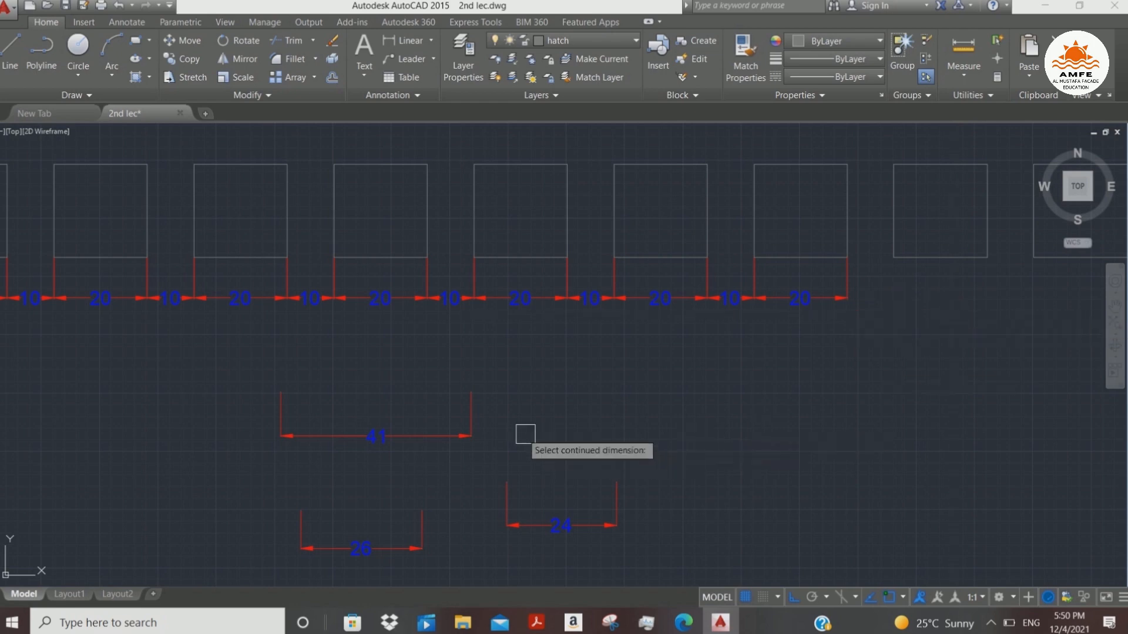
middle_drag(310, 410, 666, 353)
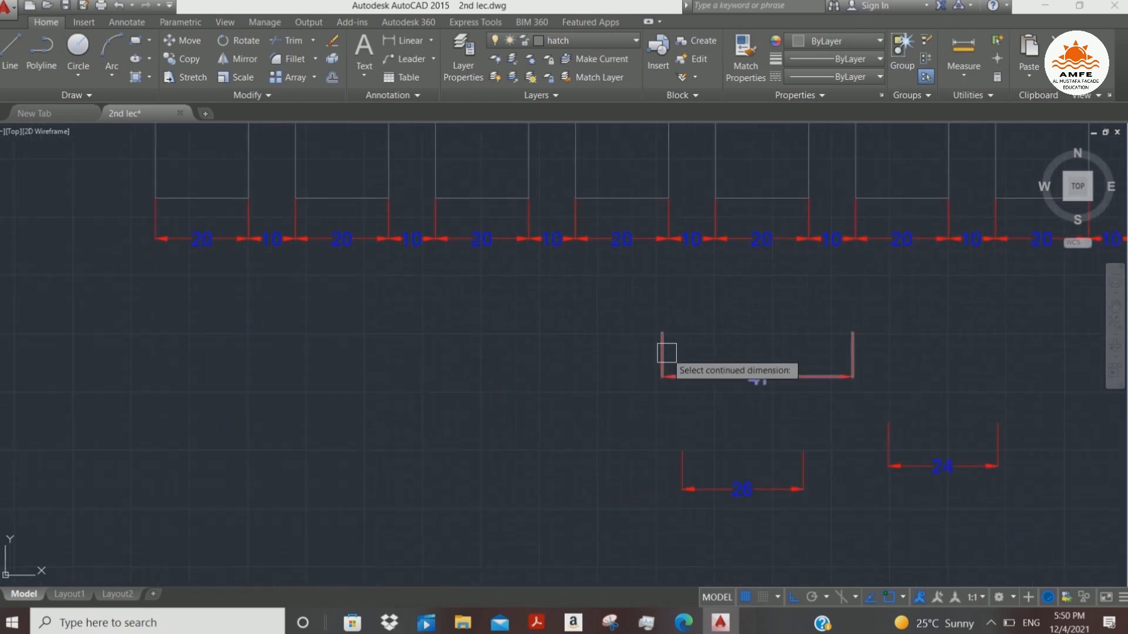
click(658, 351)
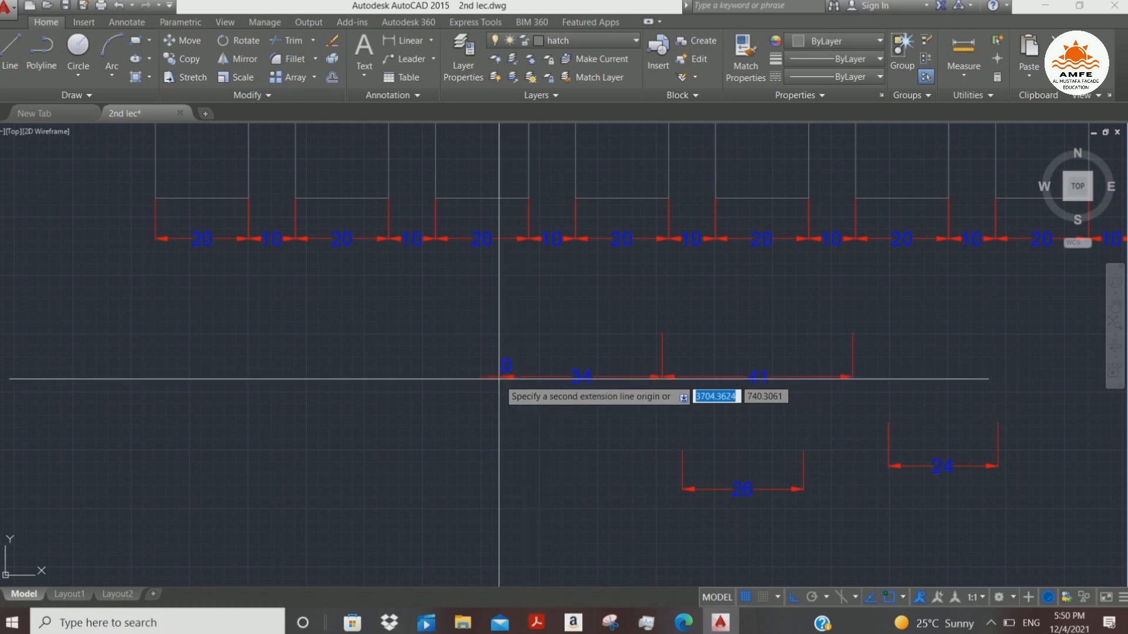
click(501, 380)
click(316, 405)
click(217, 388)
click(144, 394)
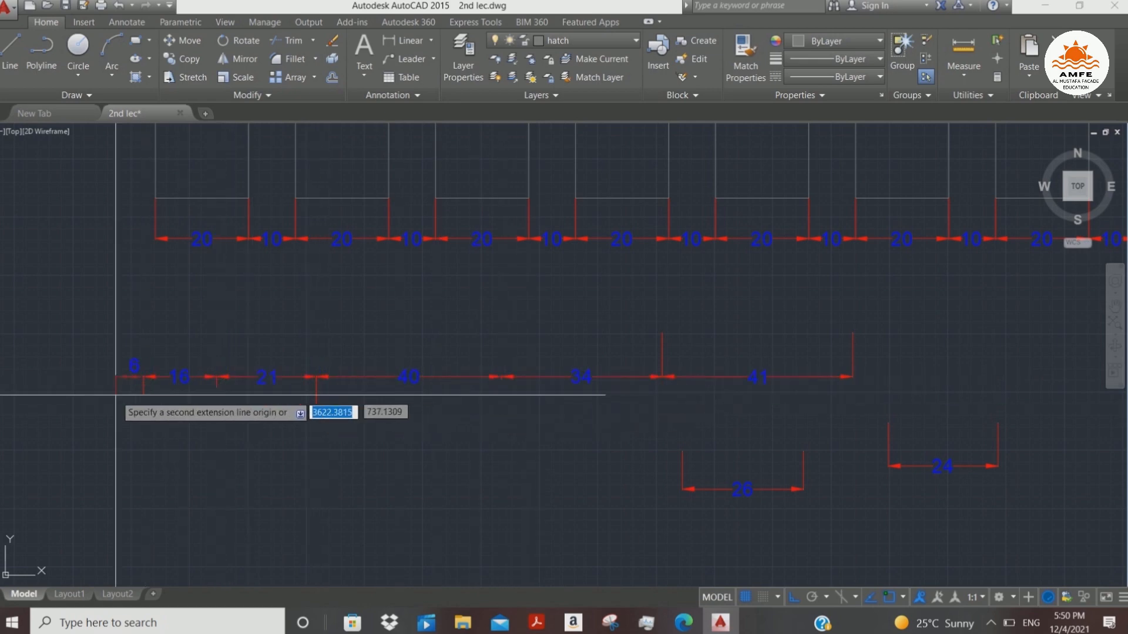
click(76, 408)
key(Escape)
- Copy the whole row of squares together with all its dimensions straight down into the empty area below
scroll(610, 289, down, 4)
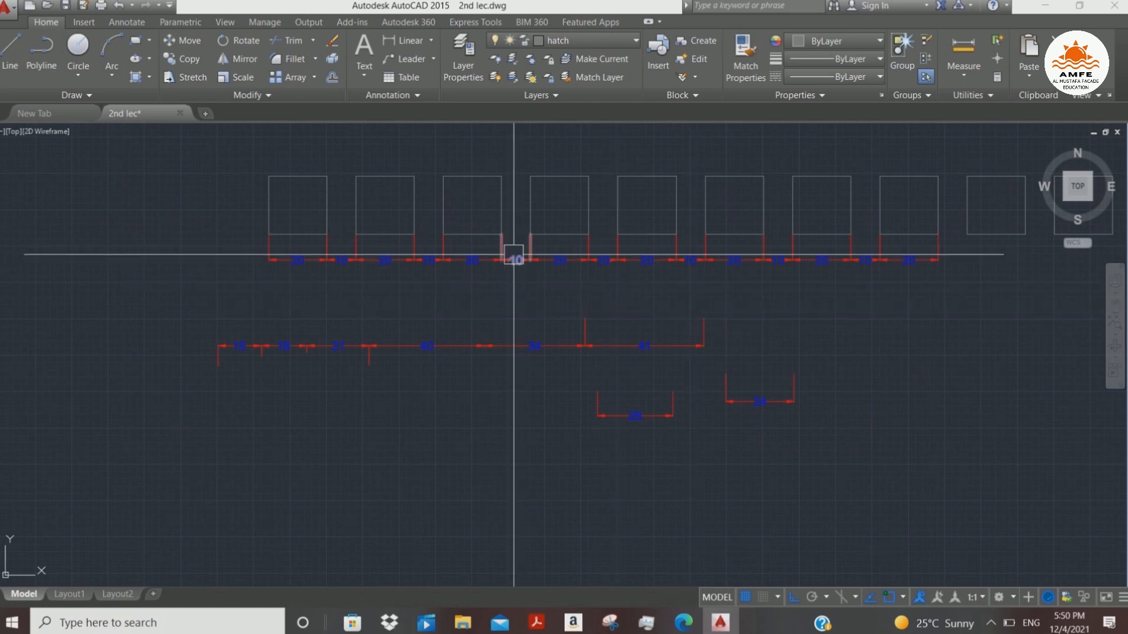
middle_drag(643, 311, 475, 323)
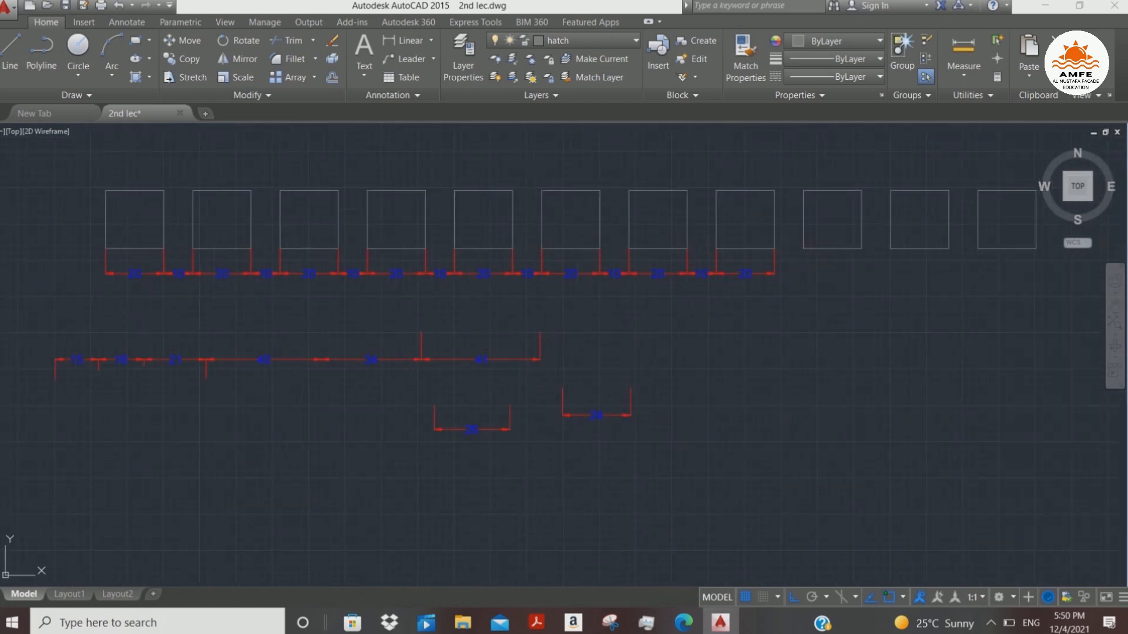
scroll(579, 302, up, 3)
scroll(554, 309, down, 7)
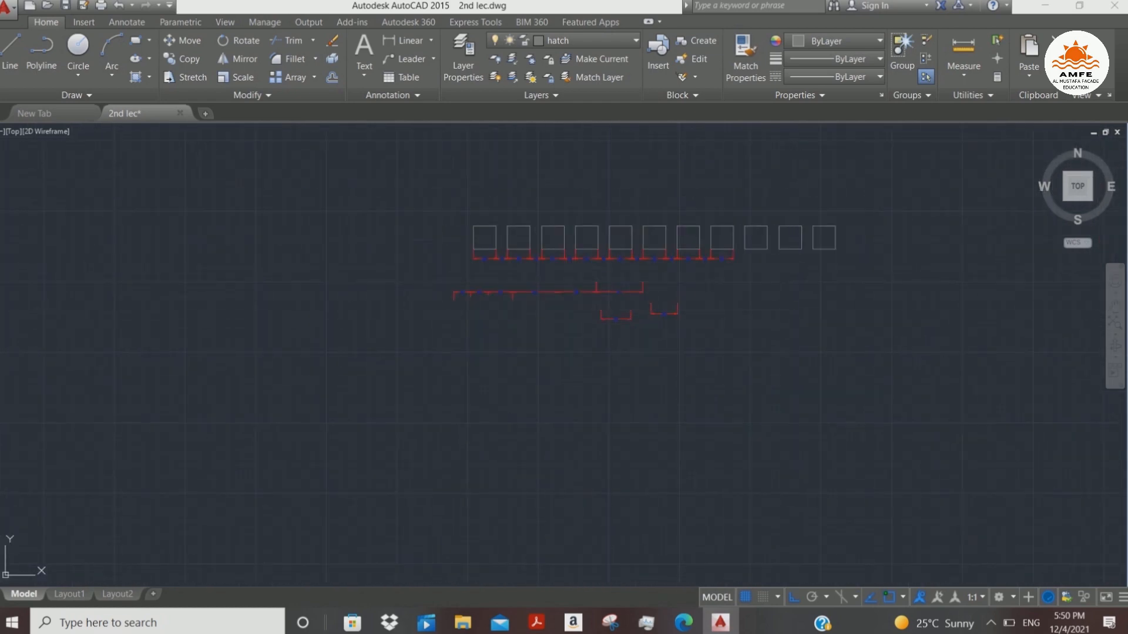
scroll(628, 231, up, 4)
middle_drag(691, 307, 751, 276)
scroll(674, 252, down, 2)
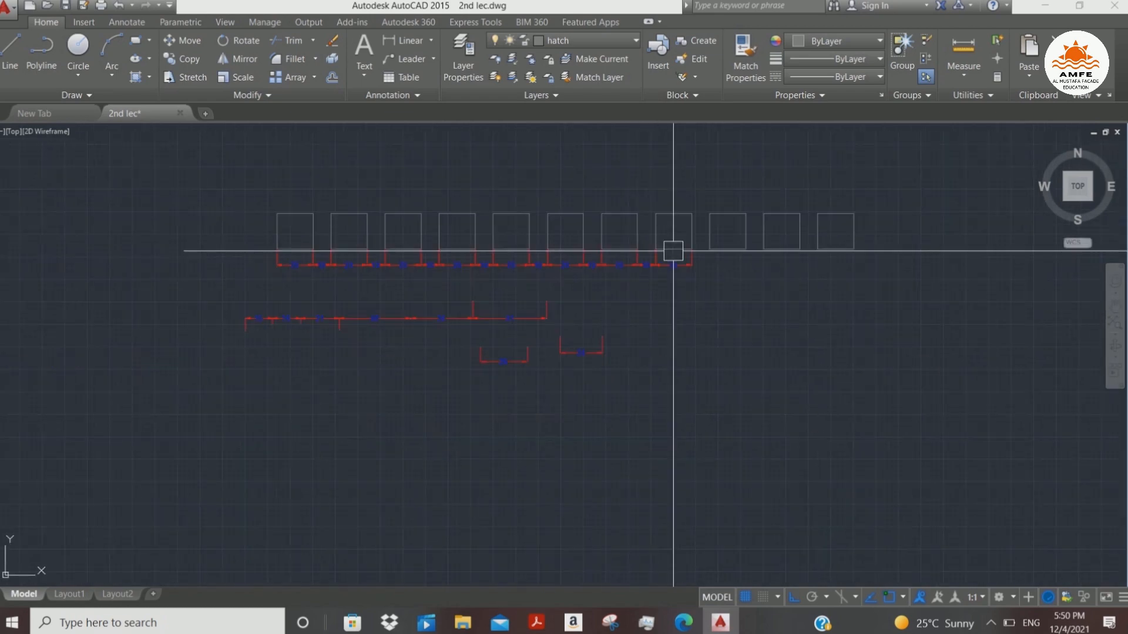
click(977, 202)
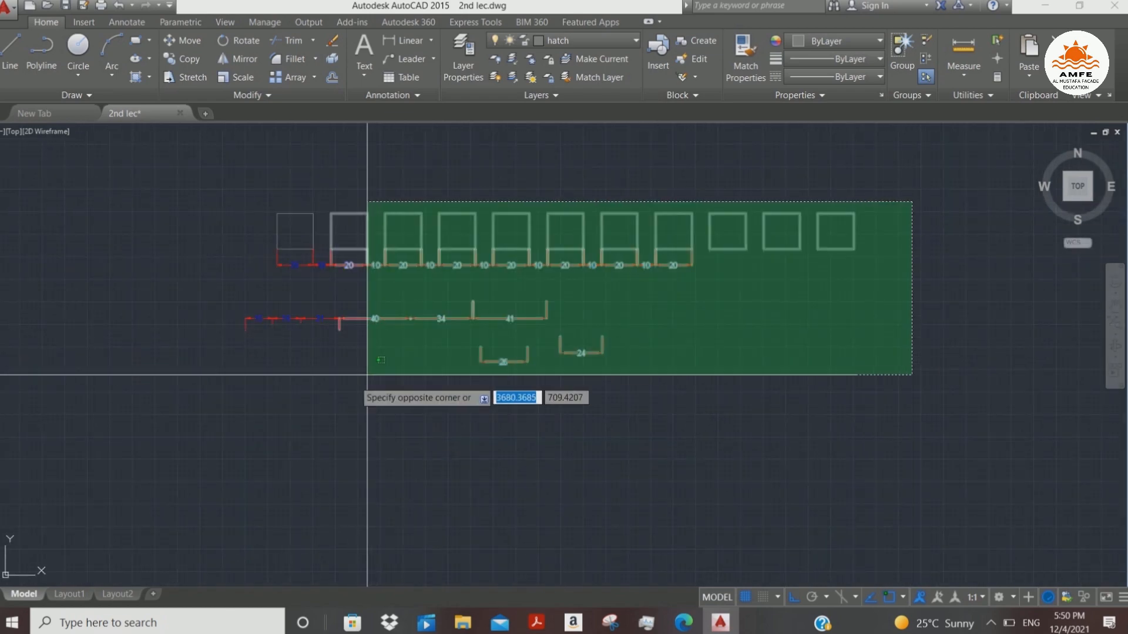
click(176, 411)
text(co)
key(space)
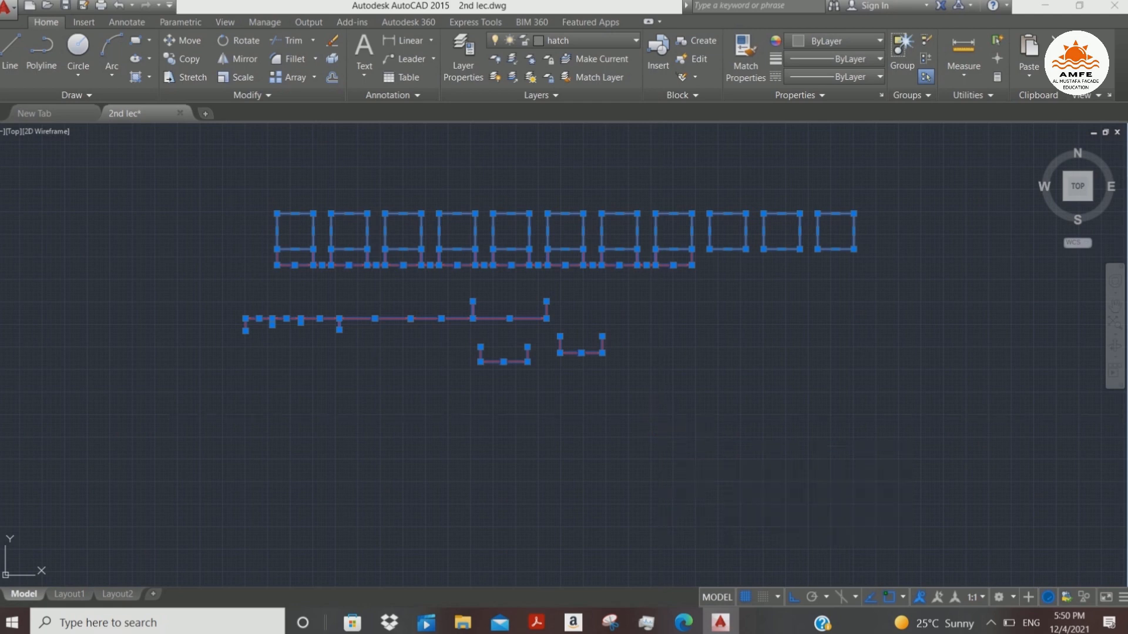
click(755, 295)
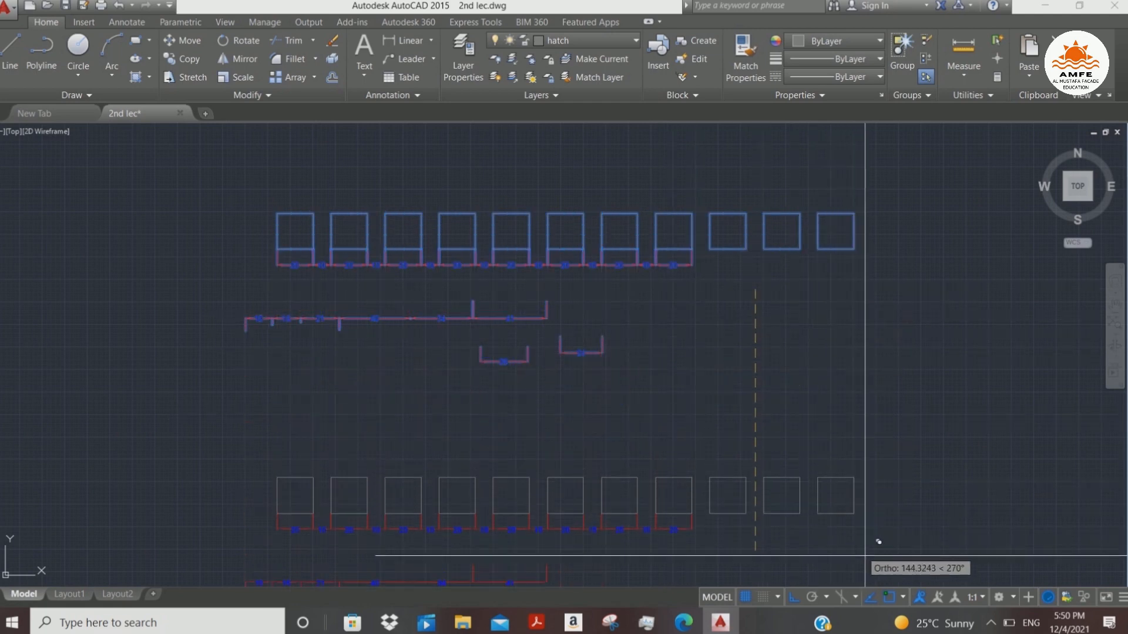
click(873, 515)
key(Escape)
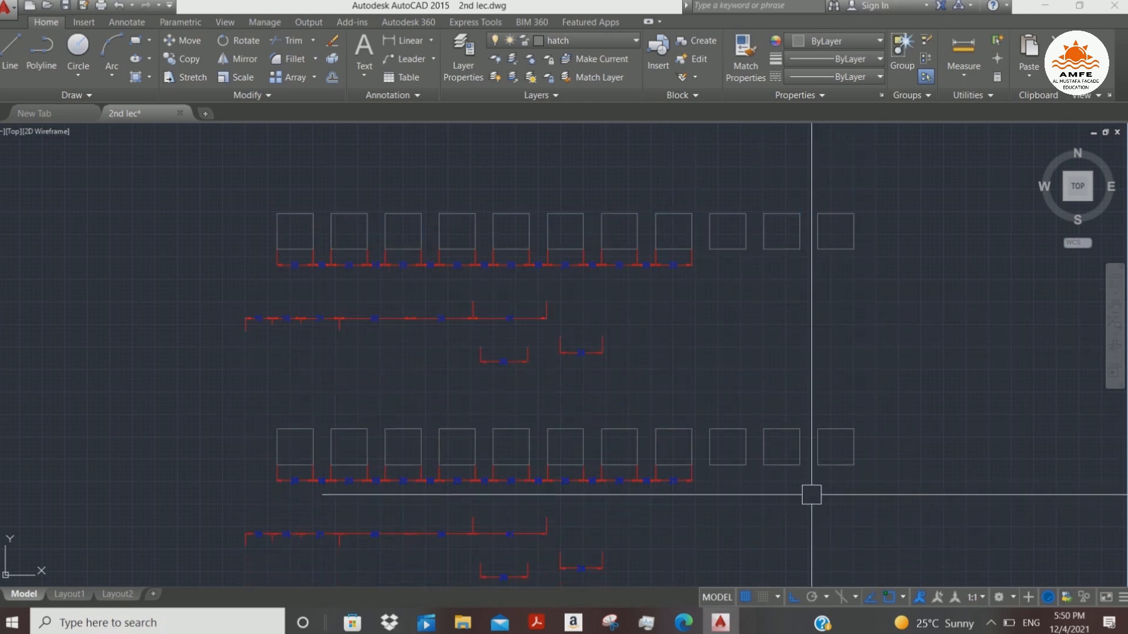
- Delete the lower copy of the squares and their dimensions
middle_drag(786, 357, 780, 250)
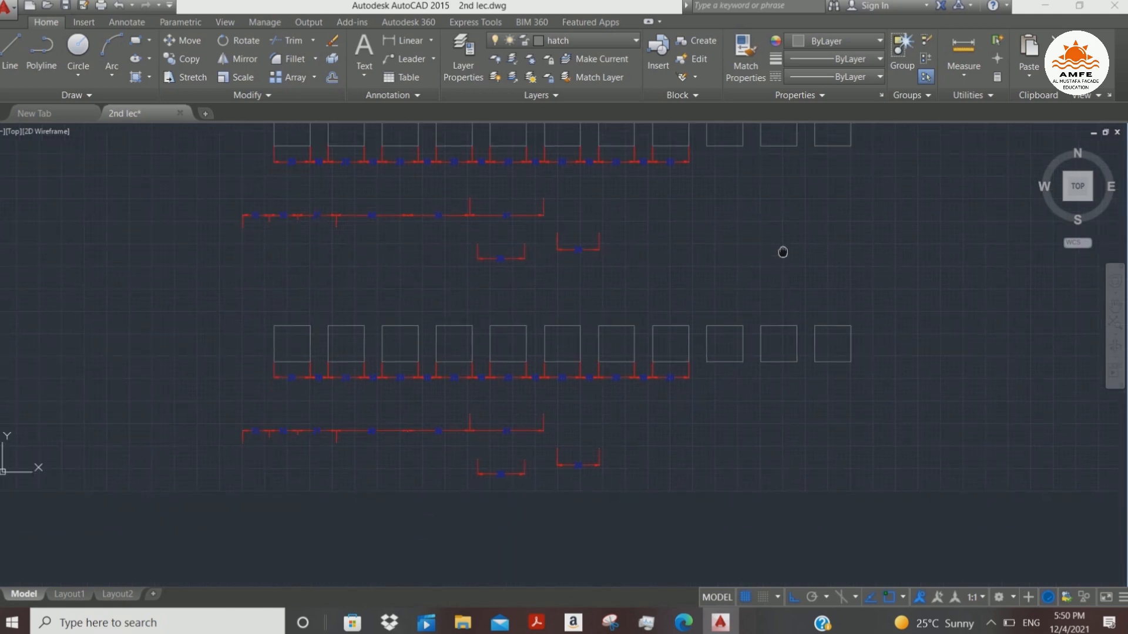
click(944, 305)
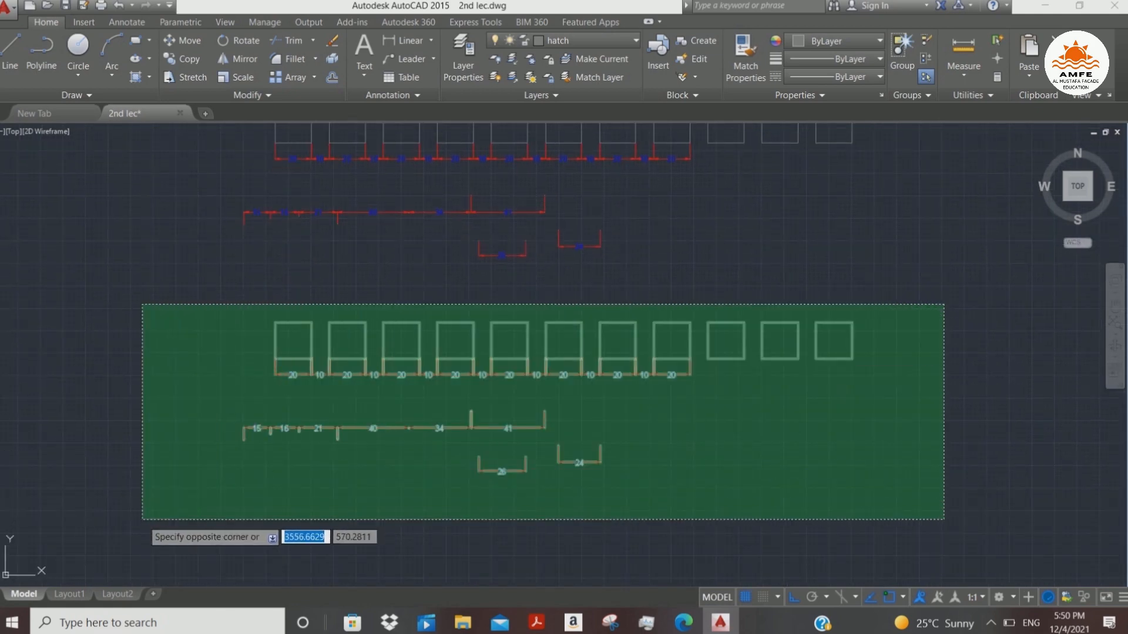
click(159, 504)
key(Delete)
- Draw a circle of about 2.7 units radius centred on the upper right corner of the sixth square
scroll(465, 453, down, 5)
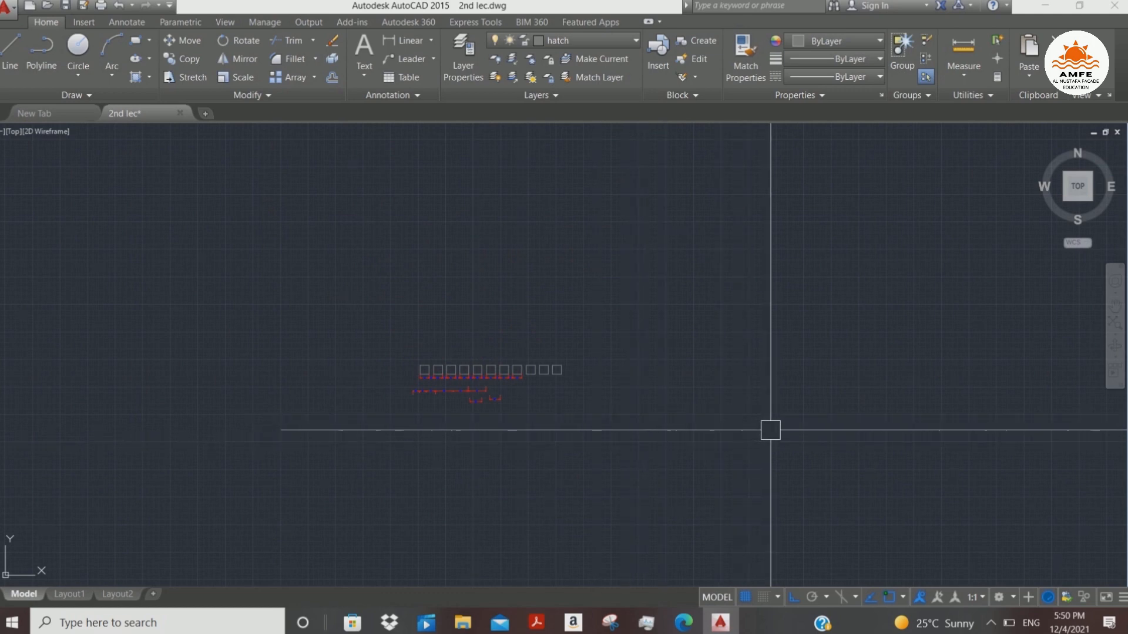
middle_drag(523, 415, 732, 386)
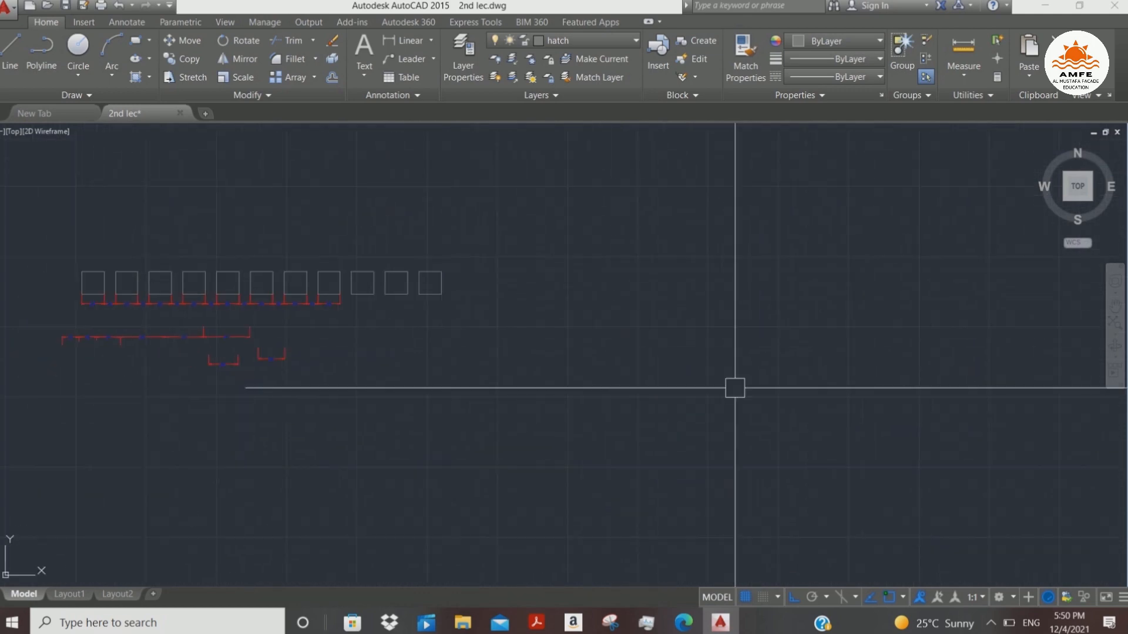
scroll(293, 262, up, 4)
scroll(316, 263, up, 3)
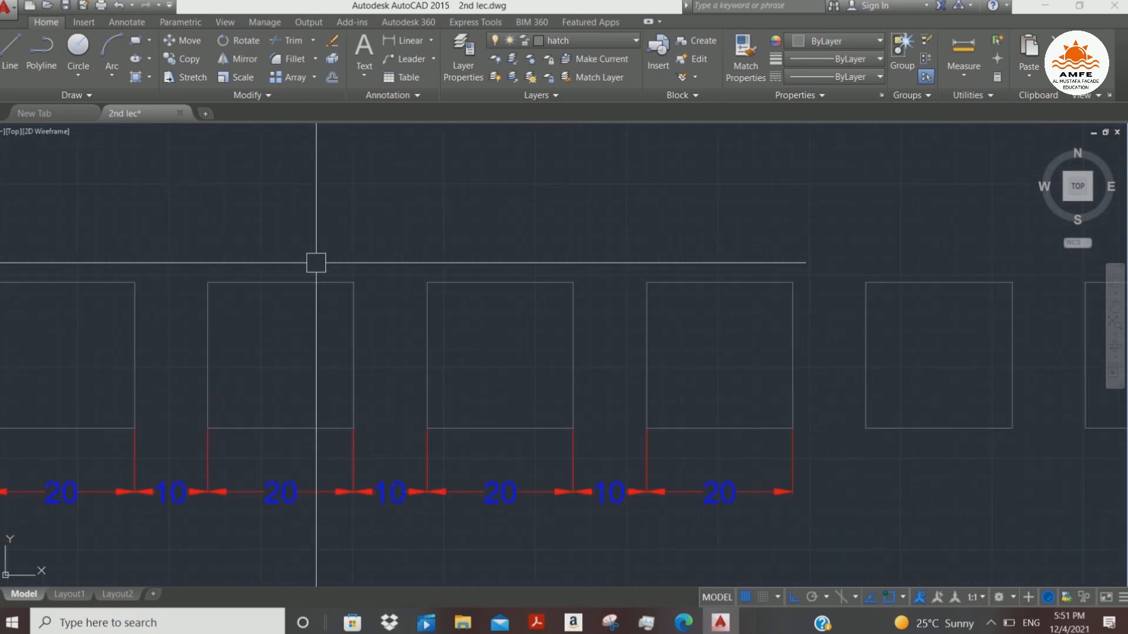
click(354, 283)
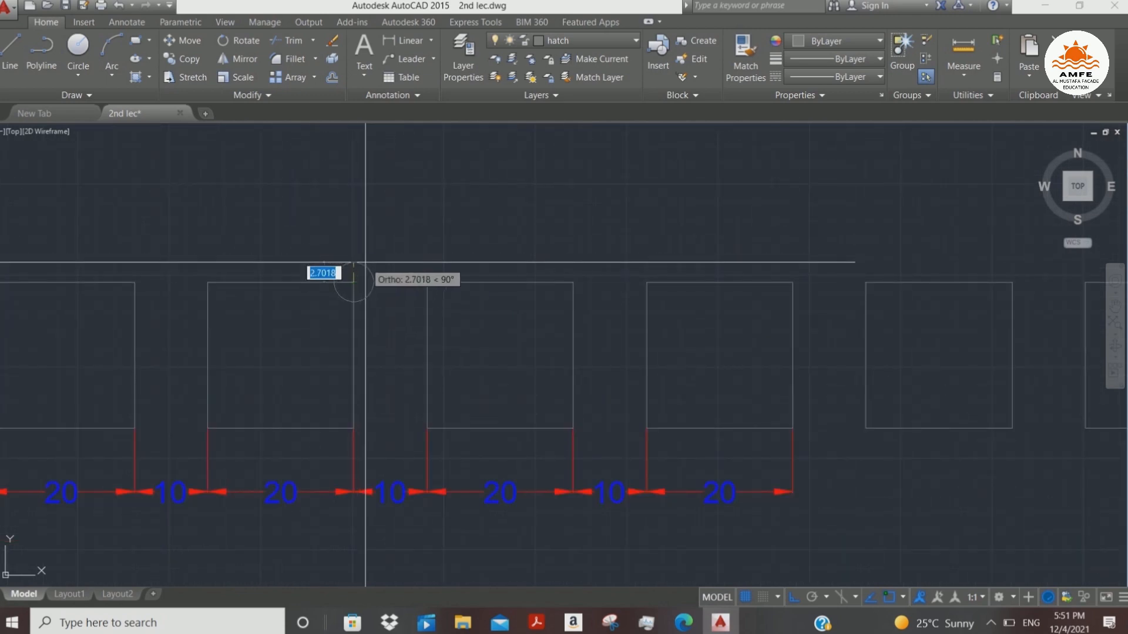
click(369, 270)
- Draw a freehand zigzag of connected line segments with Ortho off in the empty area far right of the squares
scroll(393, 299, down, 8)
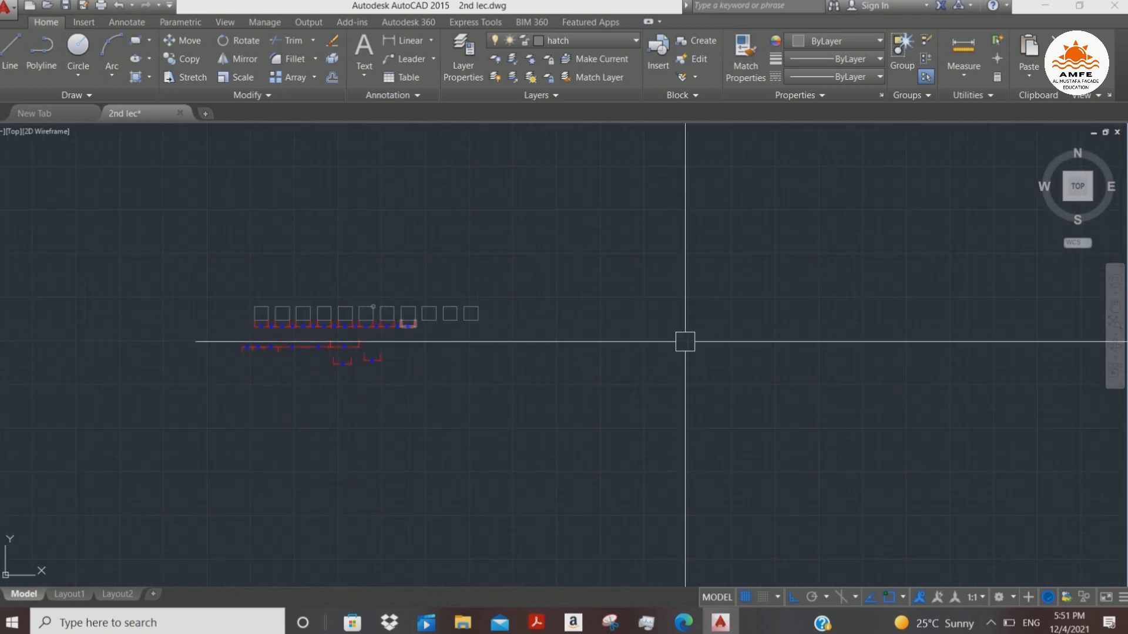
middle_drag(685, 340, 706, 333)
scroll(724, 322, up, 2)
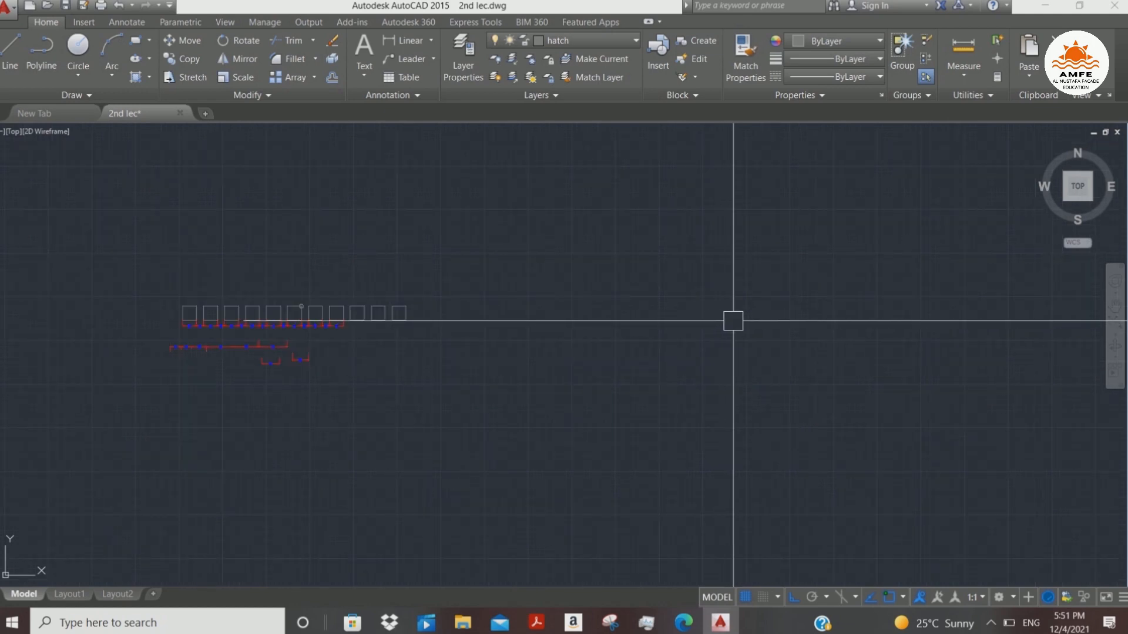
text(l)
key(Return)
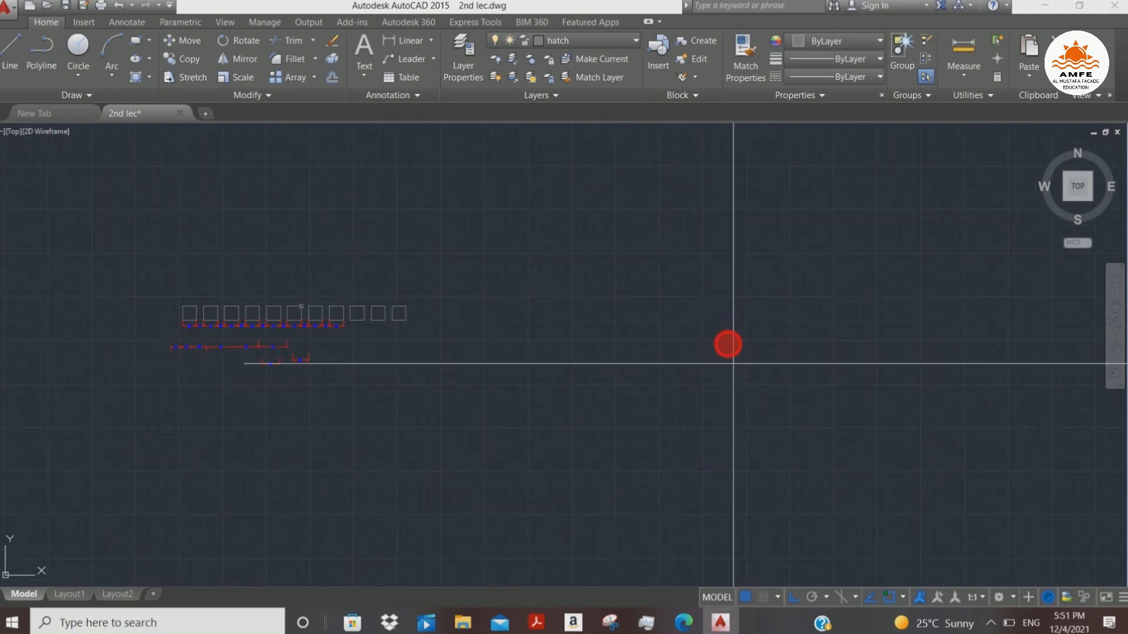
click(733, 363)
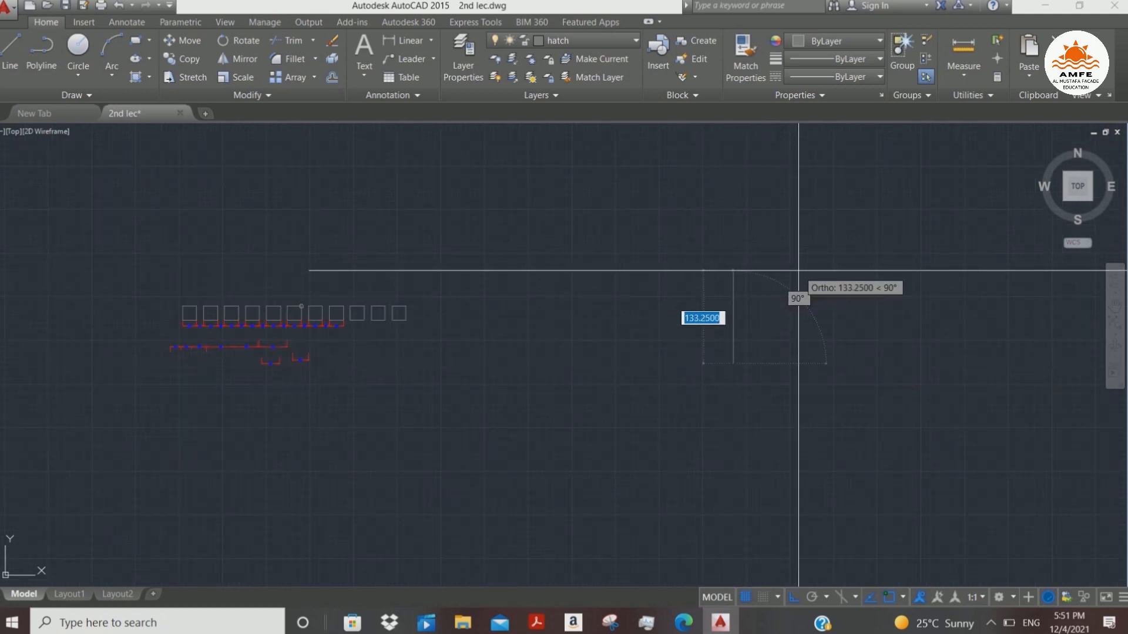
key(F8)
click(798, 267)
click(798, 351)
click(922, 302)
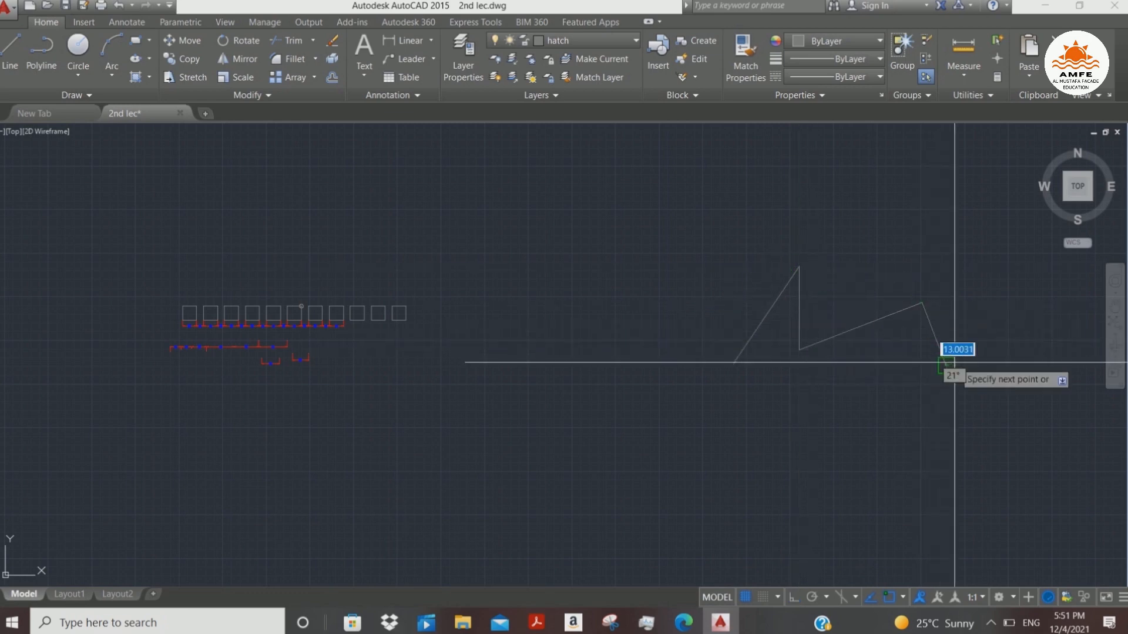
click(881, 390)
click(849, 349)
click(992, 430)
click(1028, 347)
click(1005, 267)
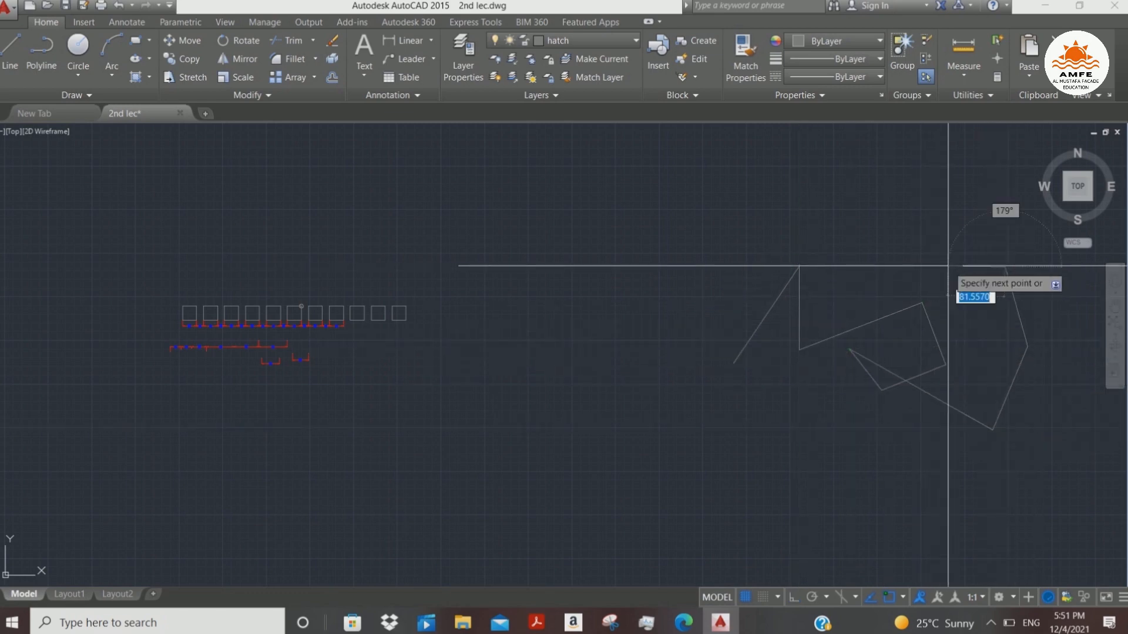
click(948, 266)
click(998, 340)
click(986, 364)
click(894, 240)
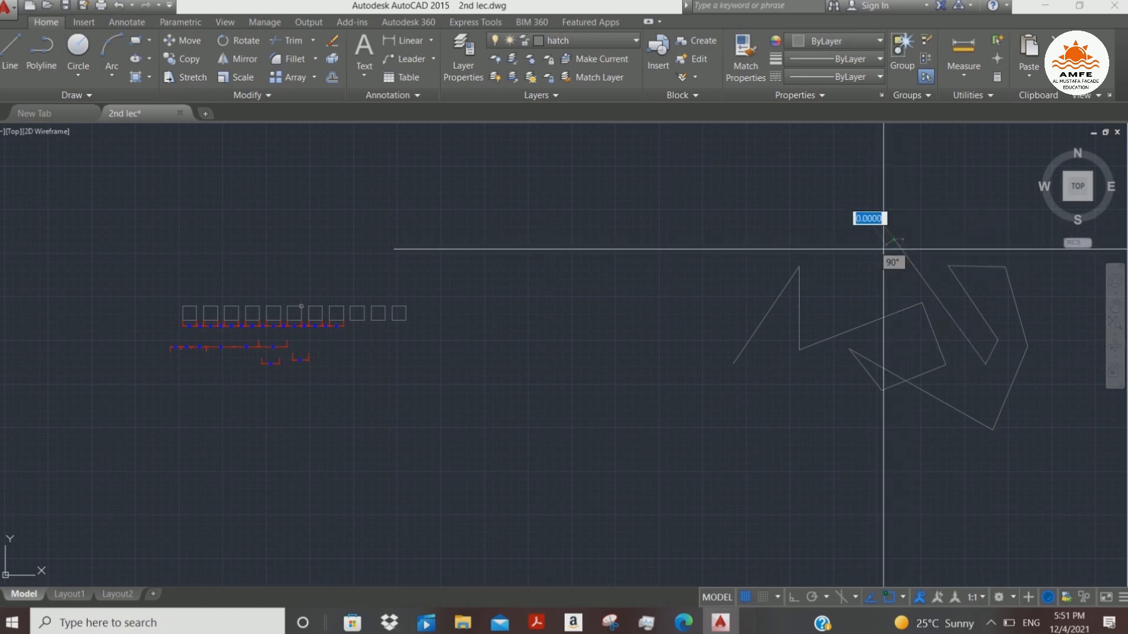
key(Escape)
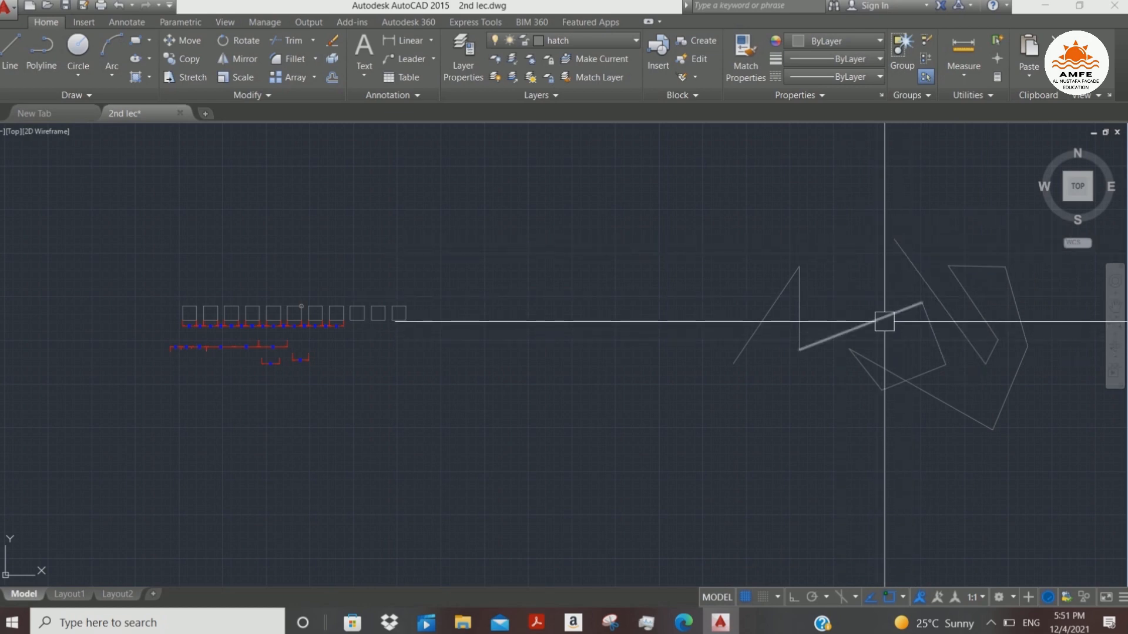
- Draw a small circle centred on the long slanted third segment of the zigzag
key(Return)
scroll(860, 326, up, 5)
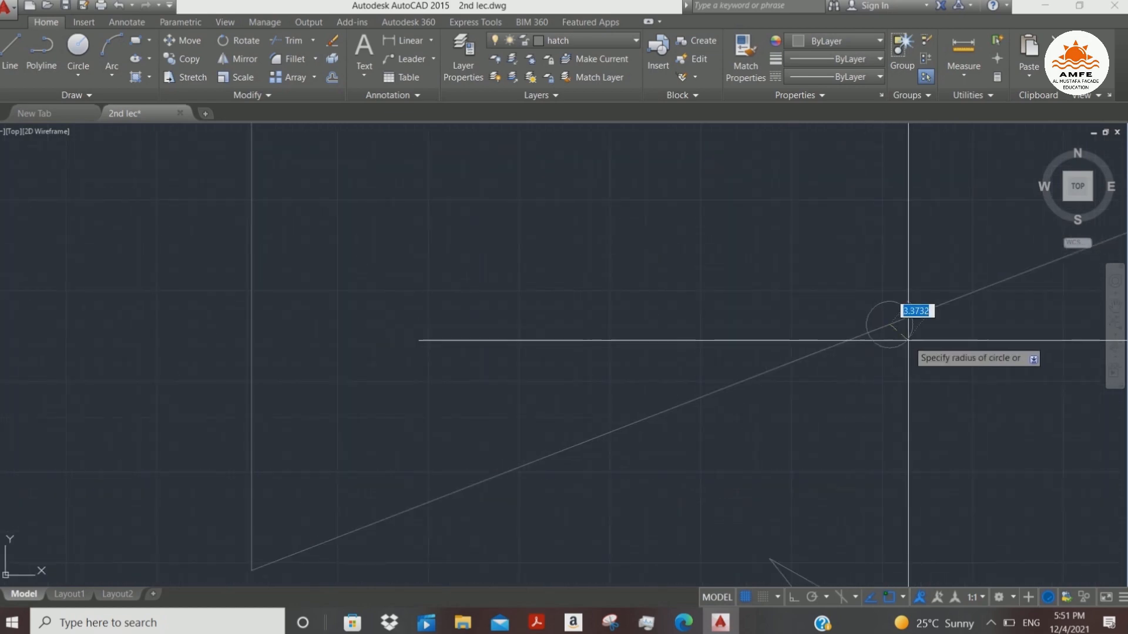
scroll(907, 317, down, 5)
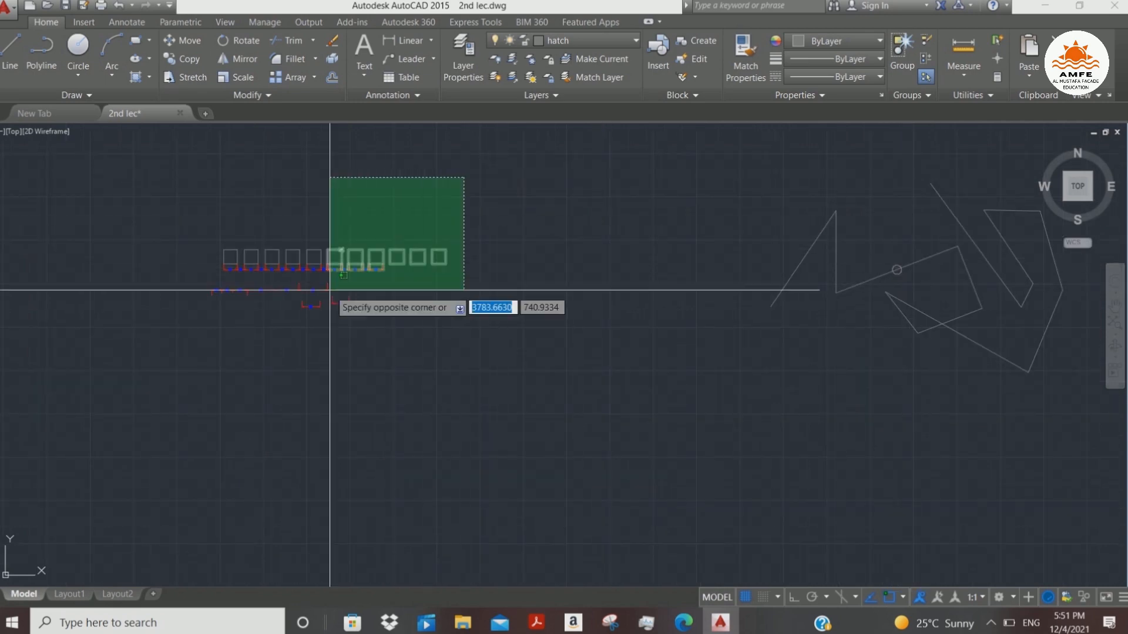
- Examine the circle at the sixth square's corner, trying selections of the dimensioned row and of the circle
click(131, 403)
scroll(227, 280, up, 7)
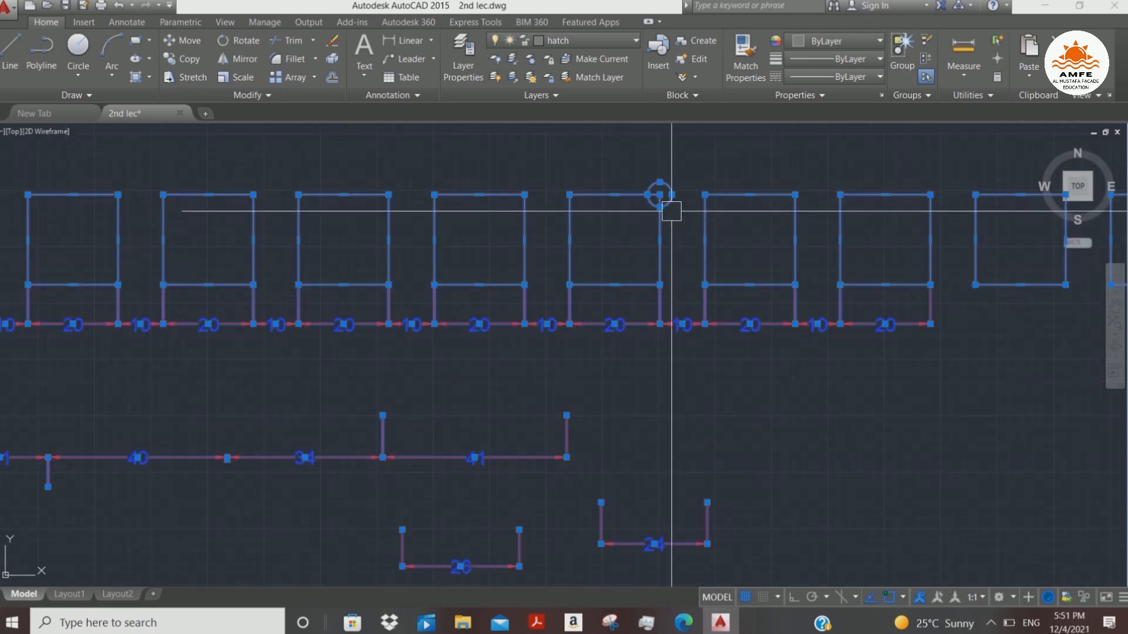
scroll(657, 191, up, 4)
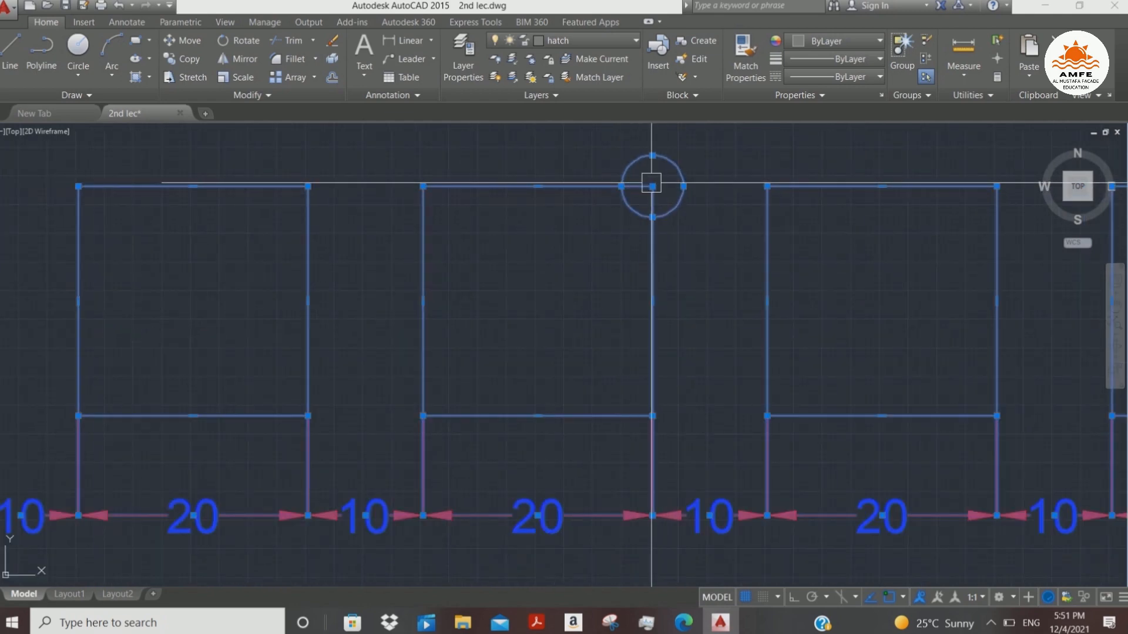
key(Escape)
click(597, 141)
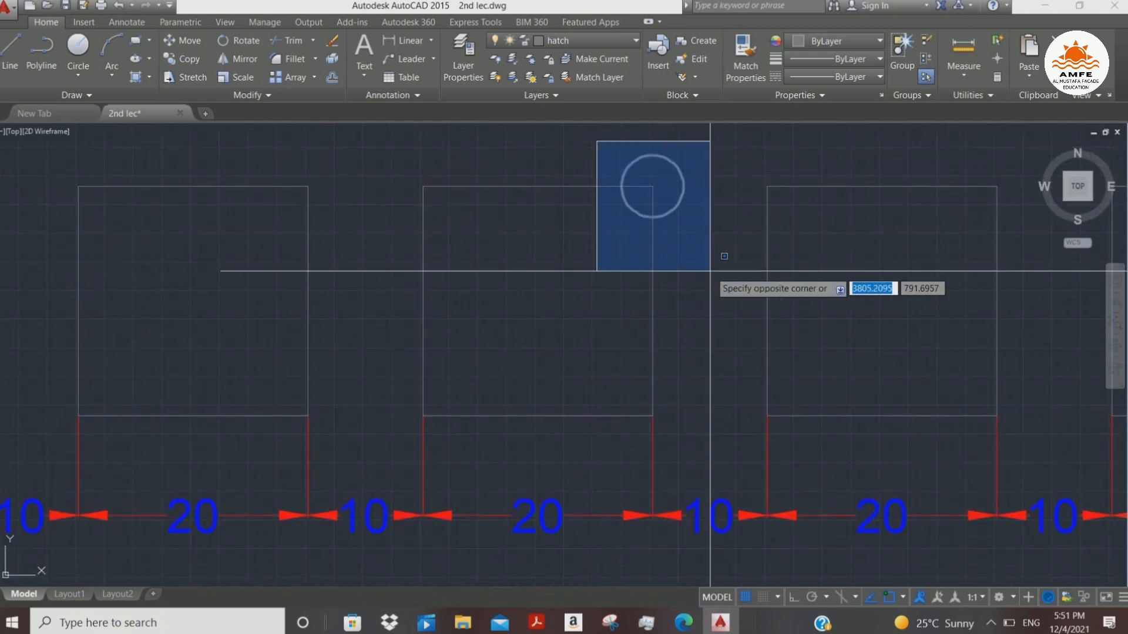
key(Escape)
scroll(420, 320, down, 4)
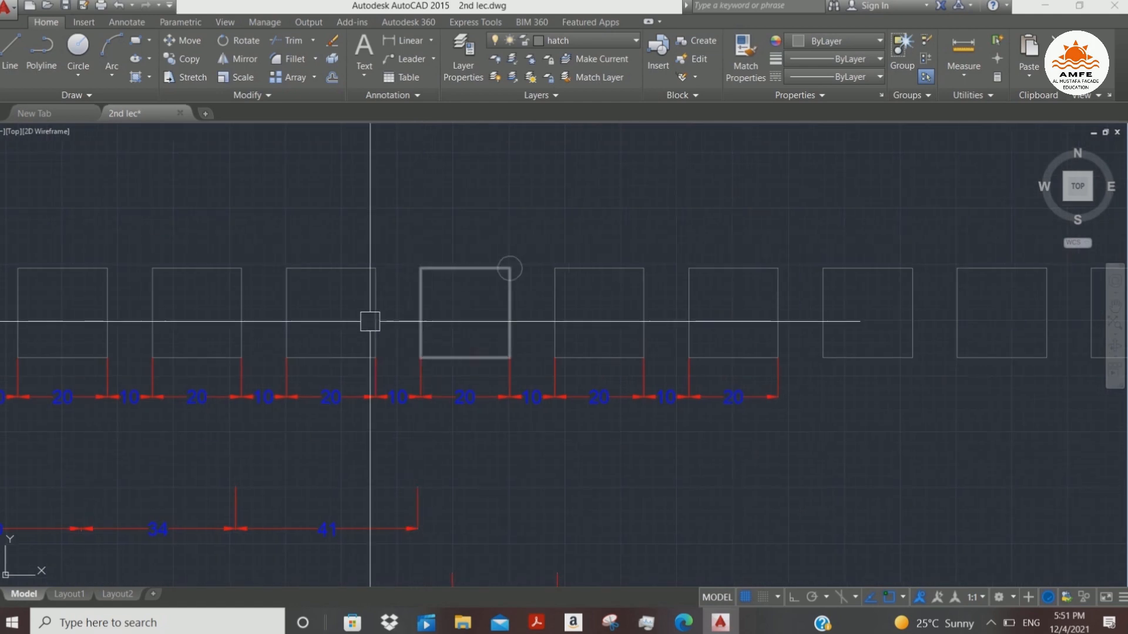
scroll(478, 285, down, 8)
- Window-select the dimensioned row of squares, and inspect the circle on the zigzag's third segment up close
click(342, 224)
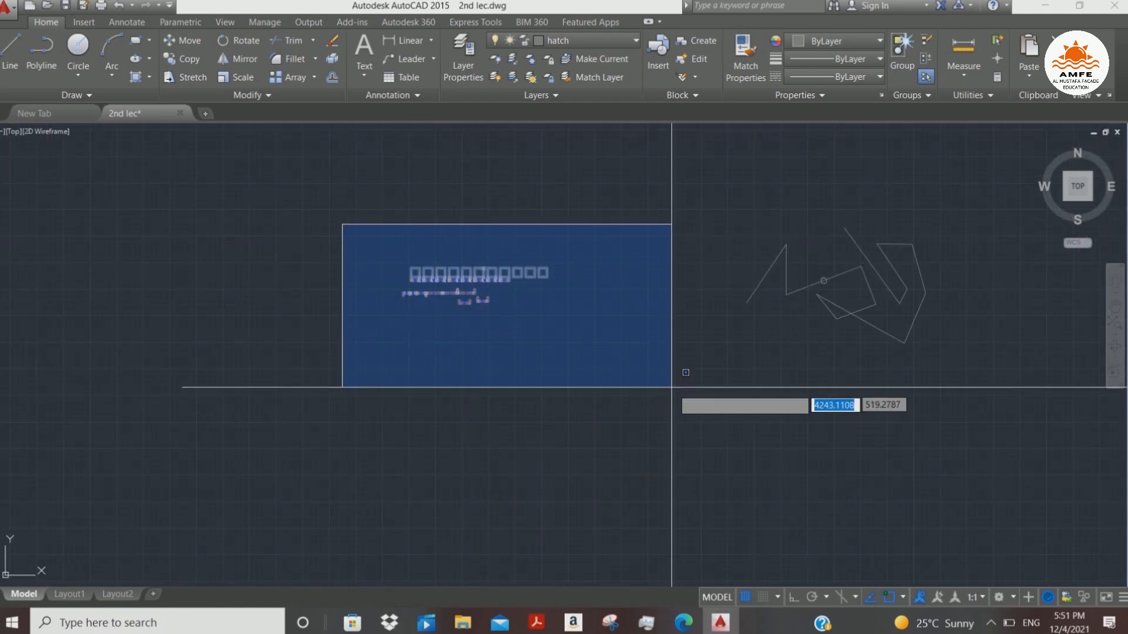
click(671, 388)
scroll(847, 287, up, 9)
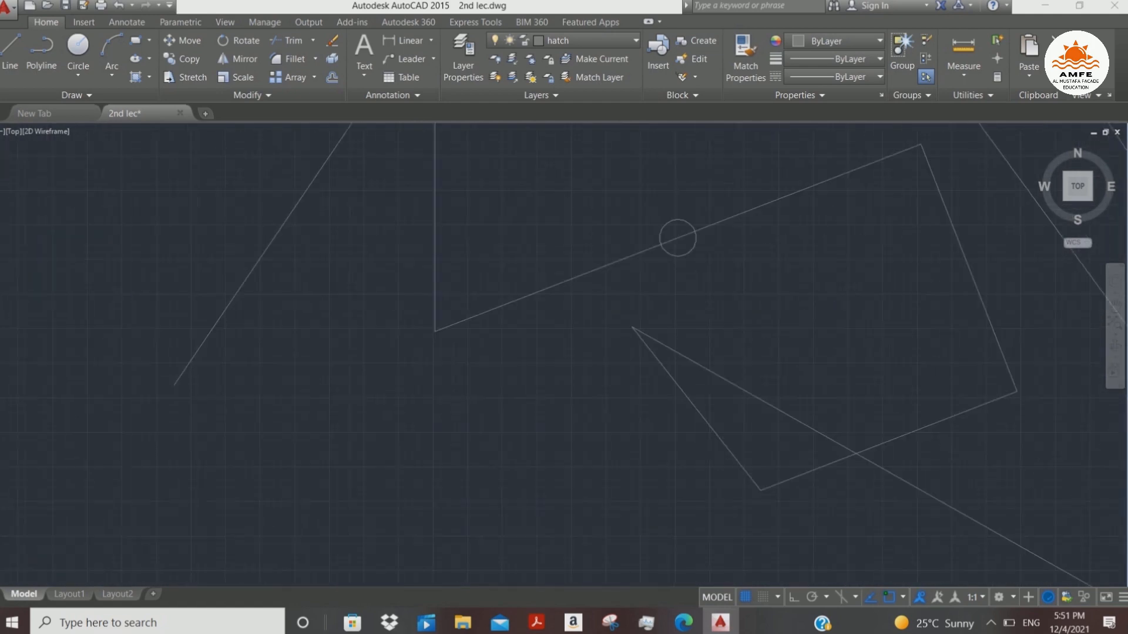
scroll(678, 238, up, 3)
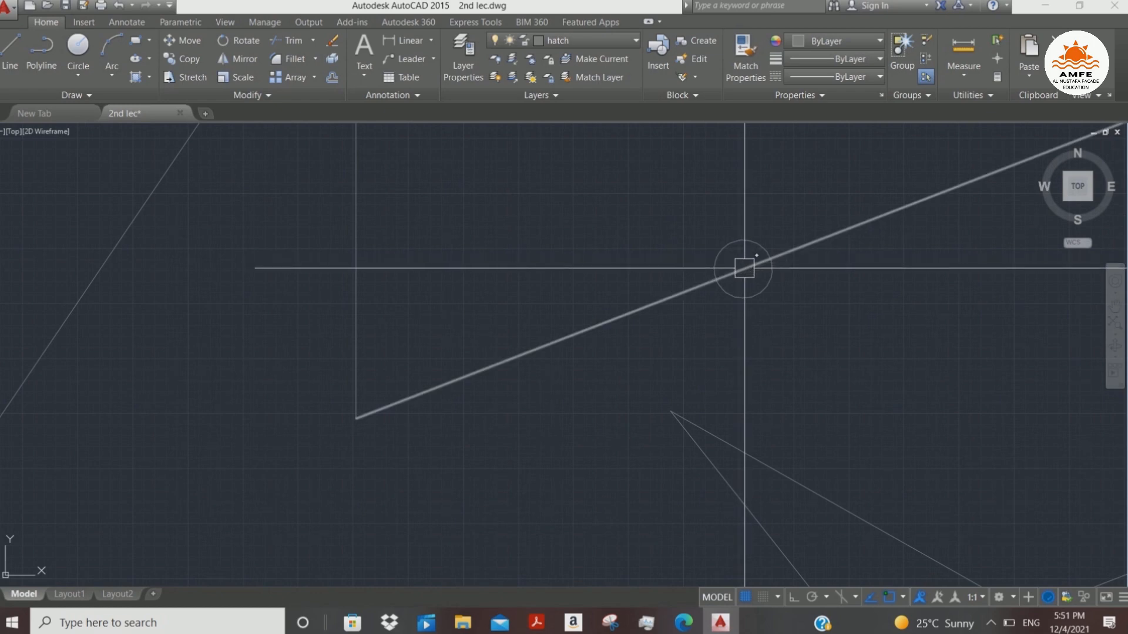
scroll(746, 266, down, 5)
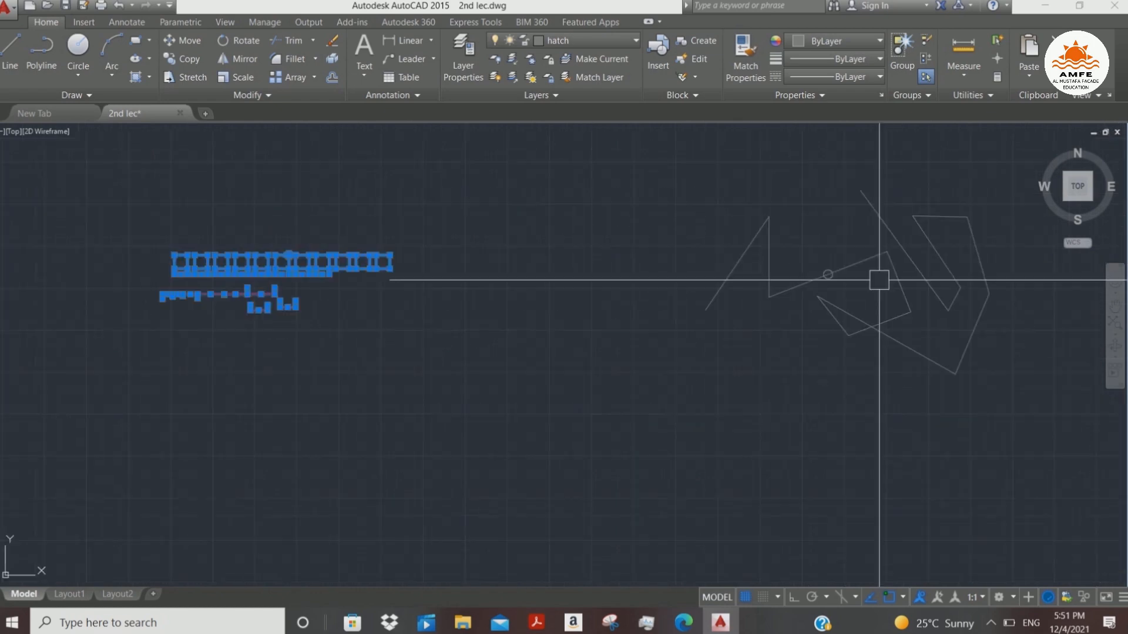
scroll(730, 277, down, 2)
key(Escape)
scroll(775, 279, up, 4)
click(804, 207)
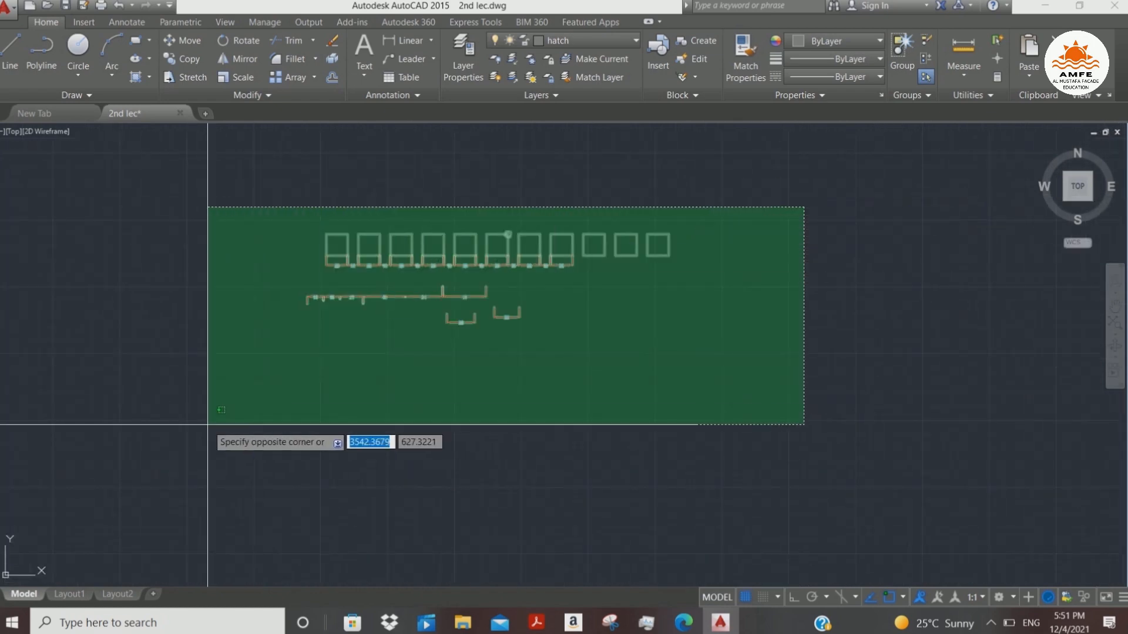
click(207, 424)
key(Return)
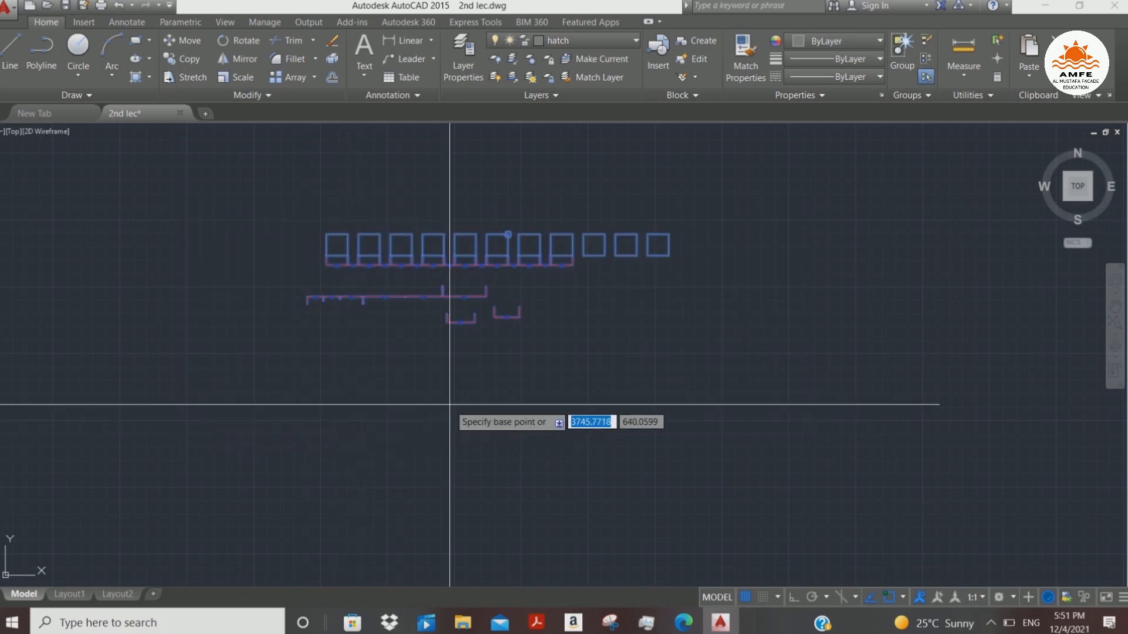
click(451, 403)
scroll(444, 301, down, 7)
scroll(590, 315, up, 7)
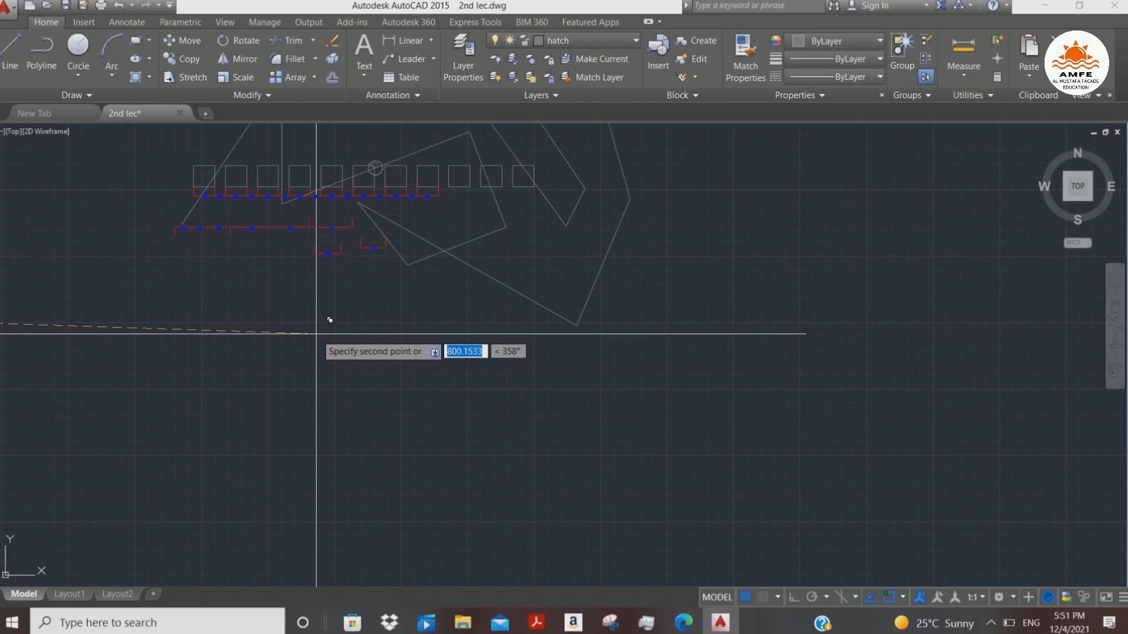
key(Escape)
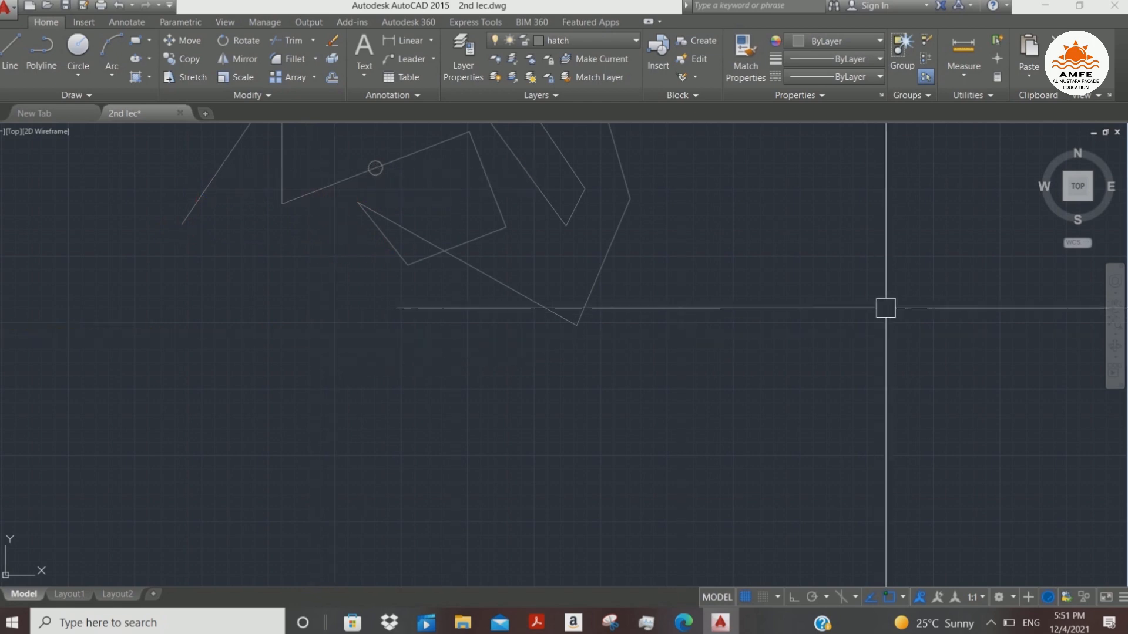
- Copy the dimensioned row of squares from the centre of its corner circle to the centre of the circle on the zigzag
scroll(887, 307, down, 8)
scroll(699, 289, up, 5)
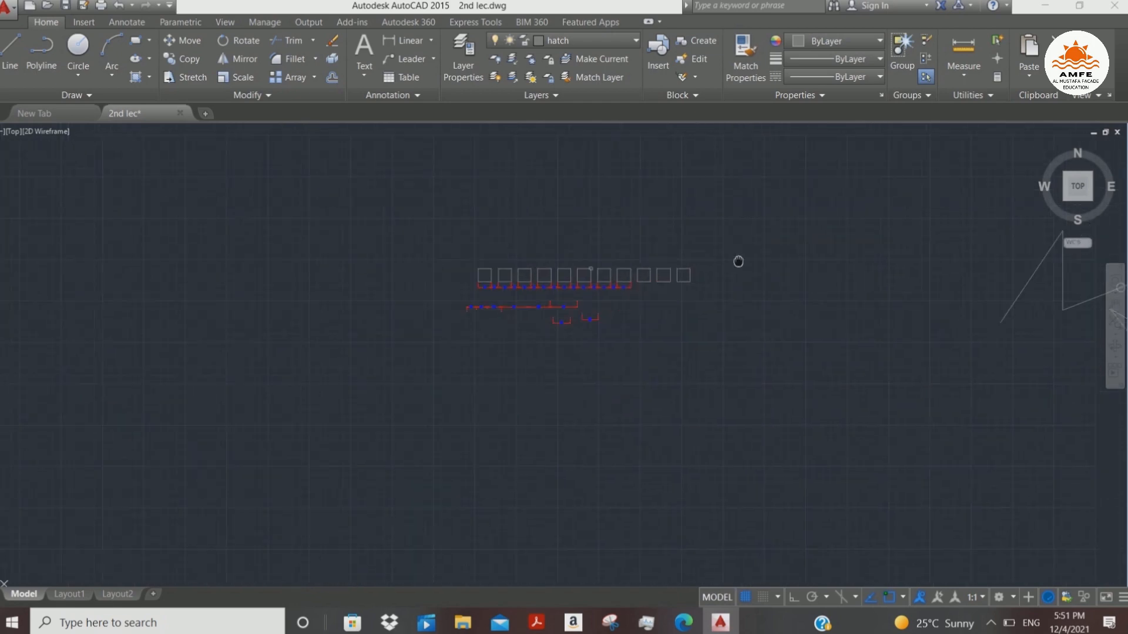
click(700, 217)
click(348, 416)
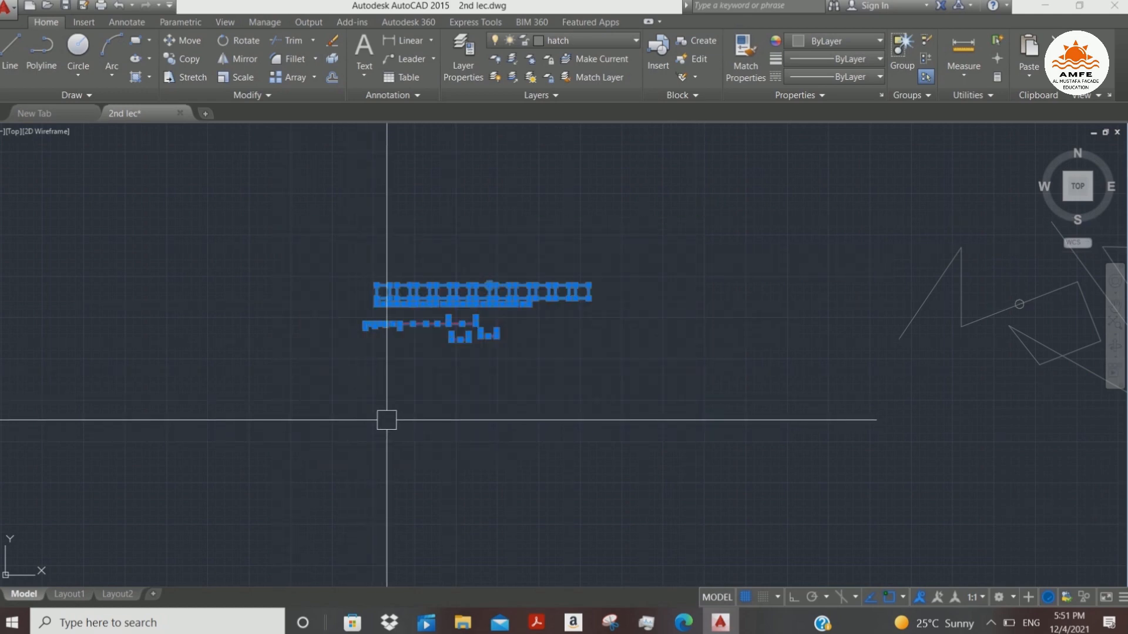
text(co)
key(Return)
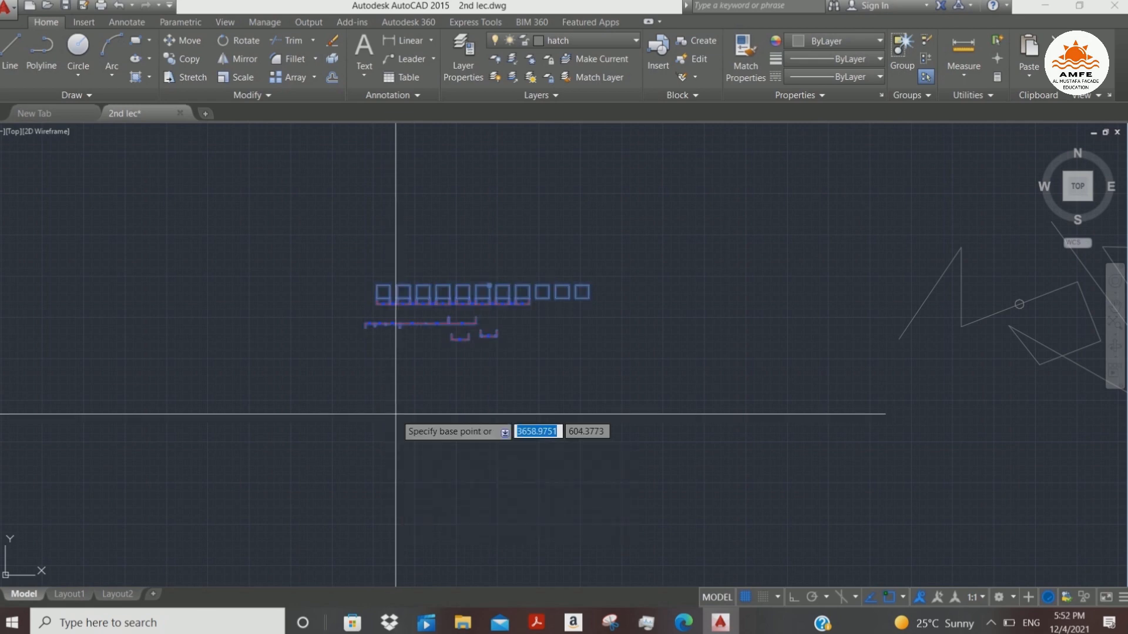
scroll(491, 290, up, 2)
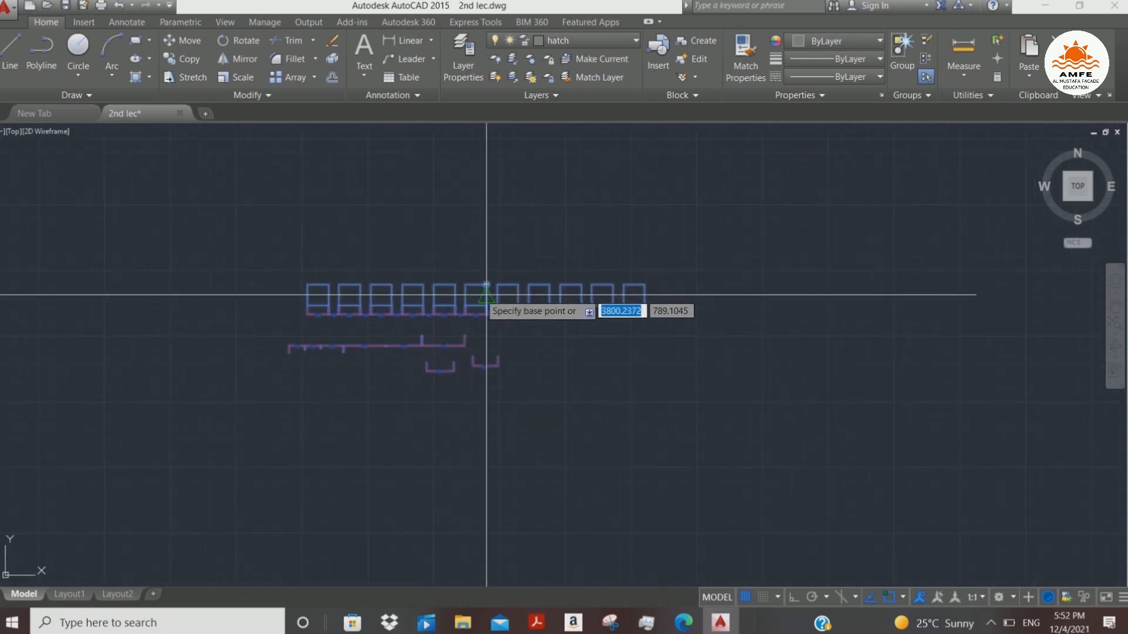
scroll(488, 247, up, 10)
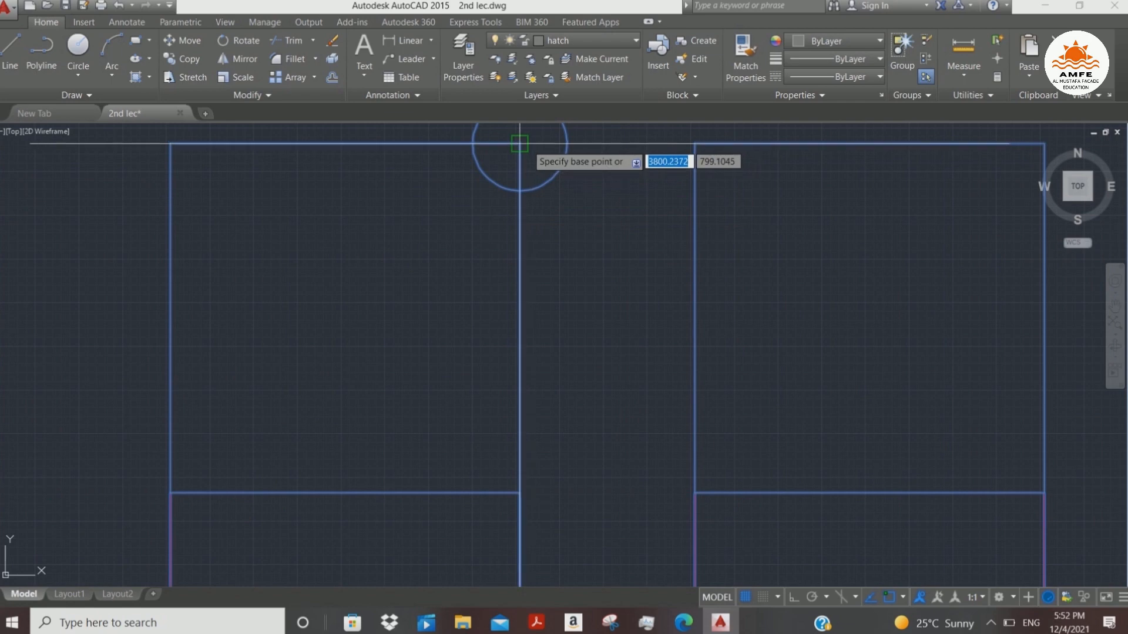
click(519, 143)
scroll(403, 228, down, 8)
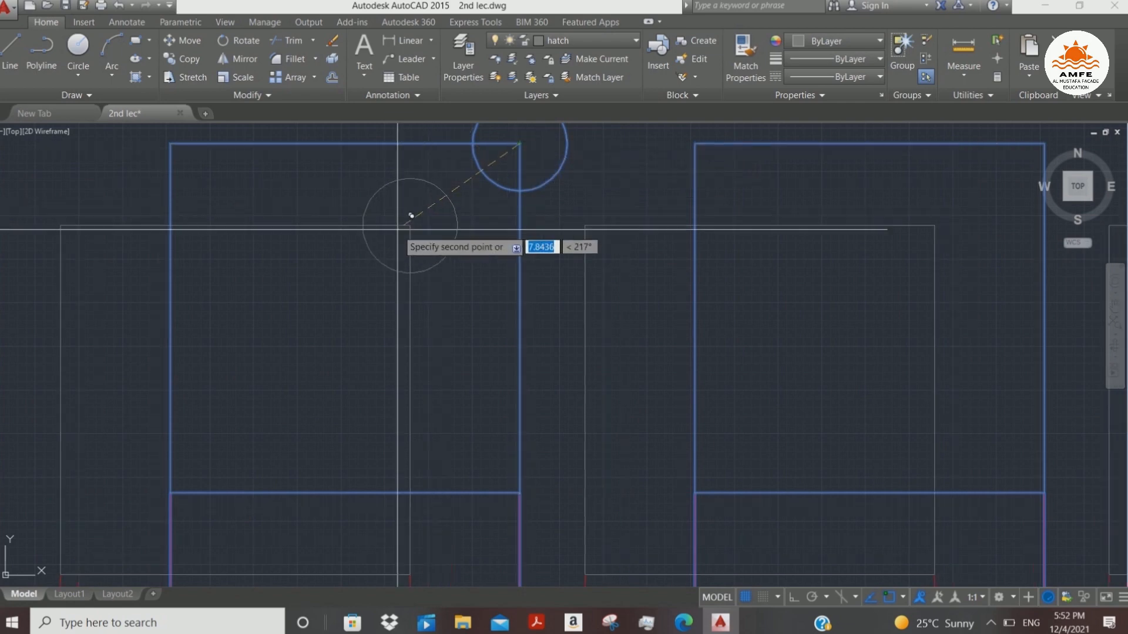
scroll(474, 332, down, 1)
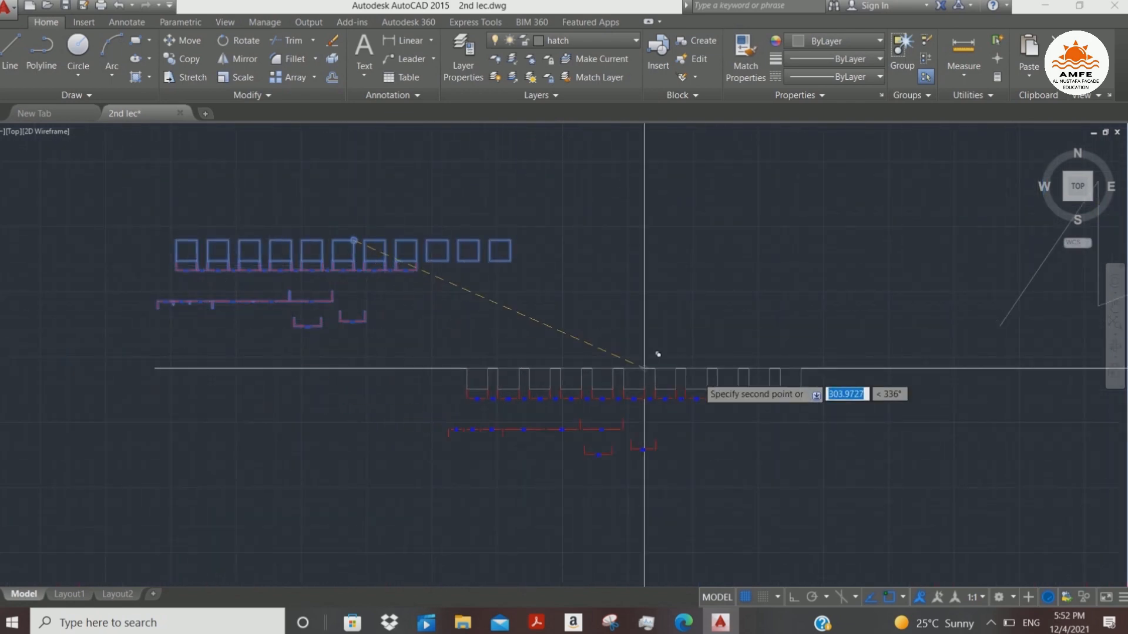
scroll(470, 399, down, 2)
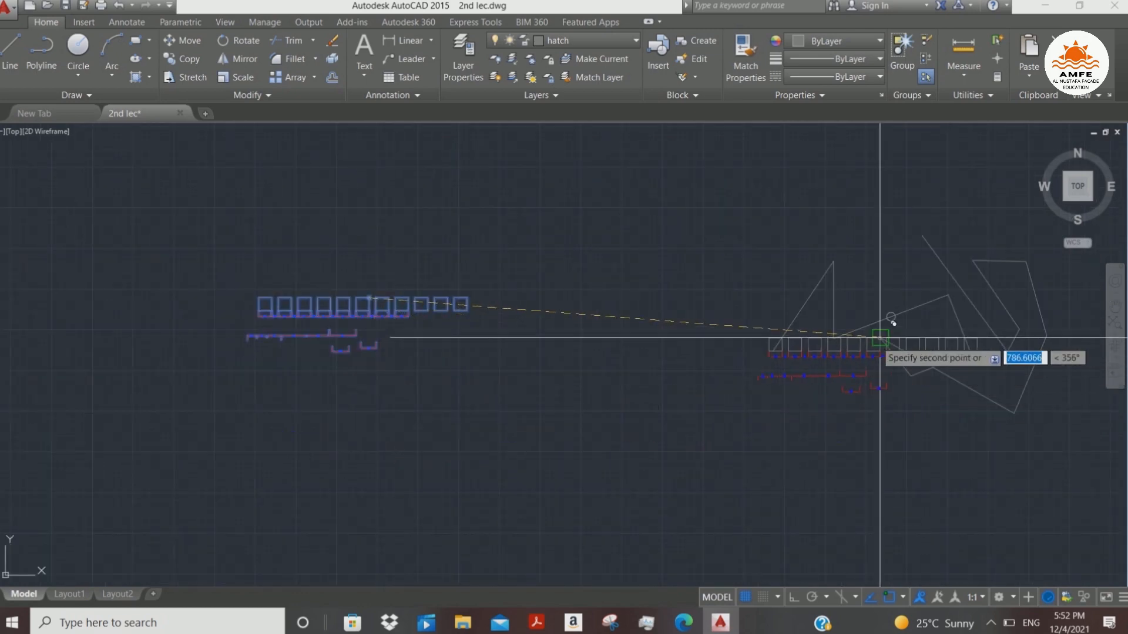
scroll(879, 320, up, 4)
scroll(867, 314, up, 8)
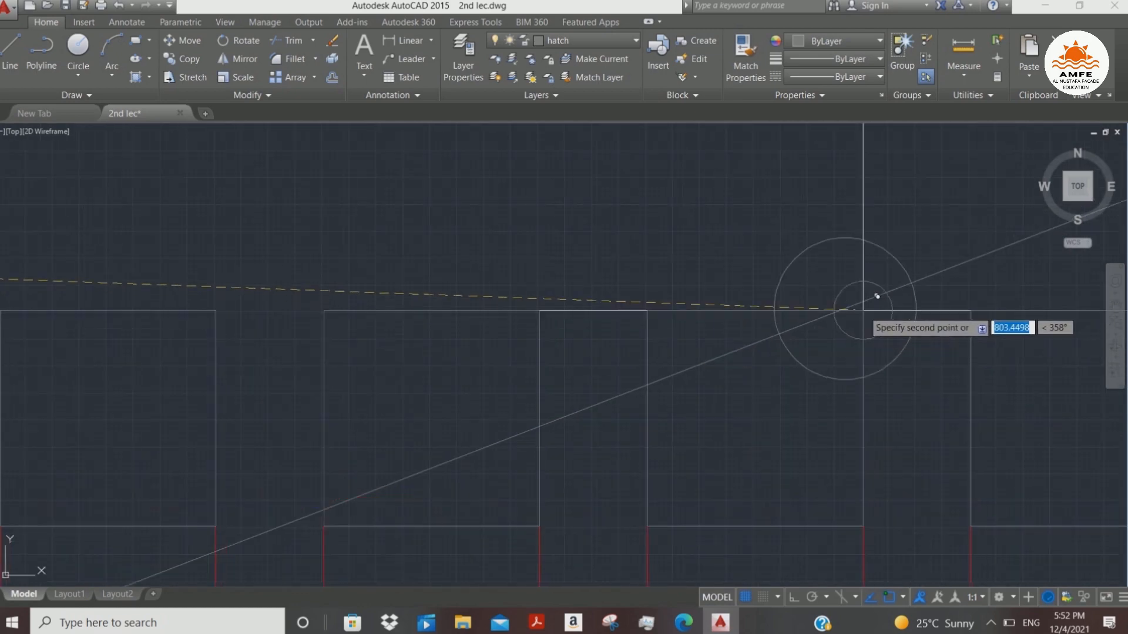
scroll(845, 308, down, 8)
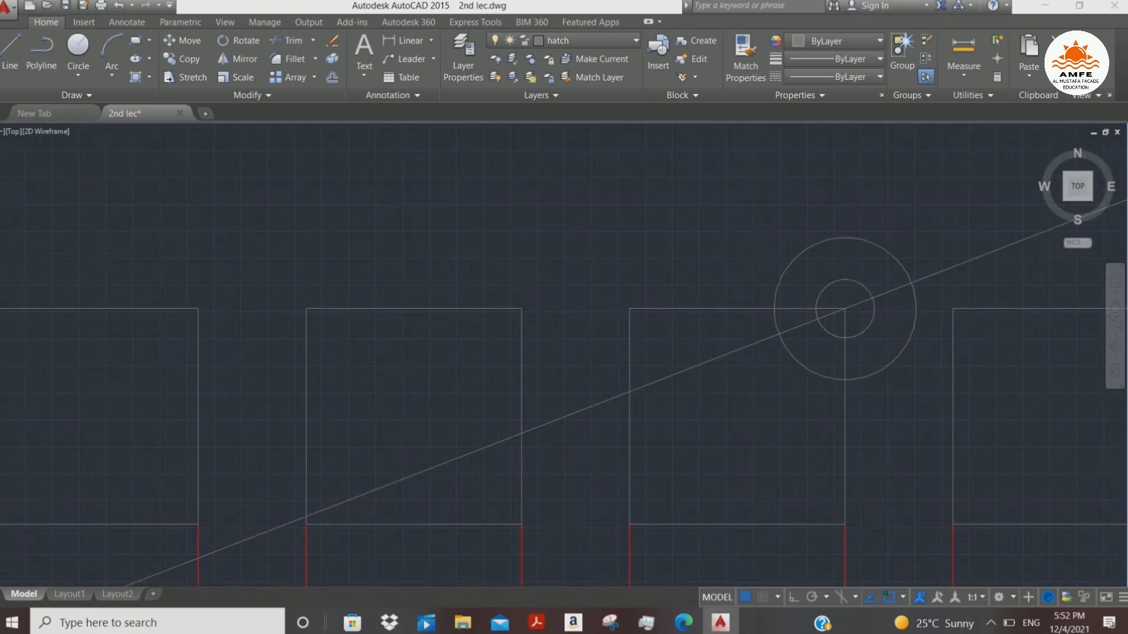
scroll(676, 287, down, 4)
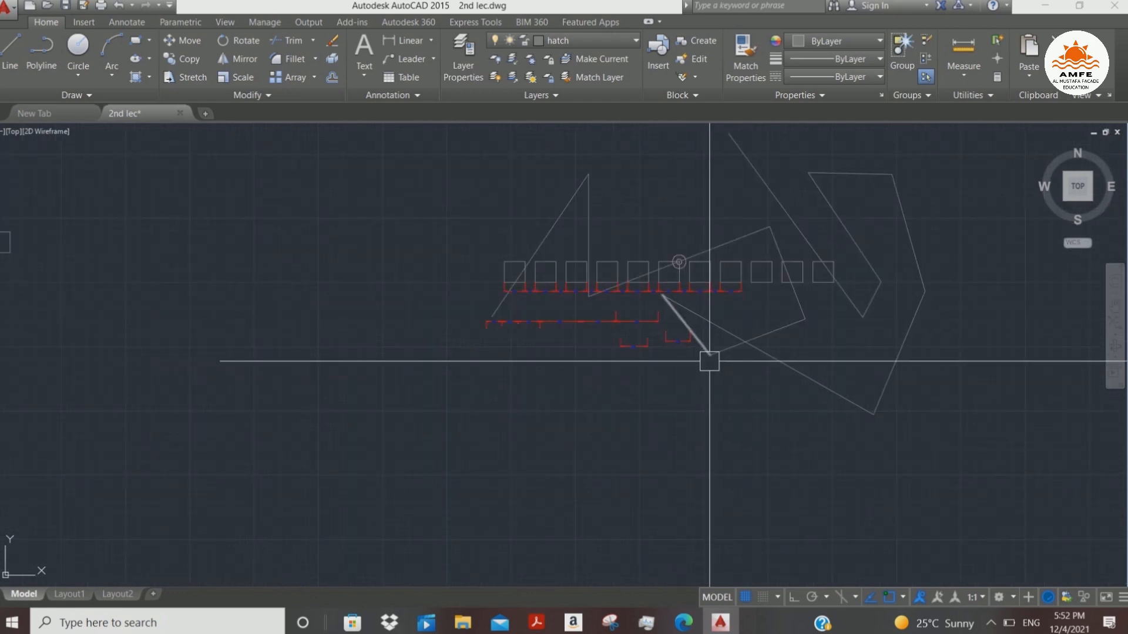
scroll(709, 361, up, 6)
scroll(709, 361, down, 7)
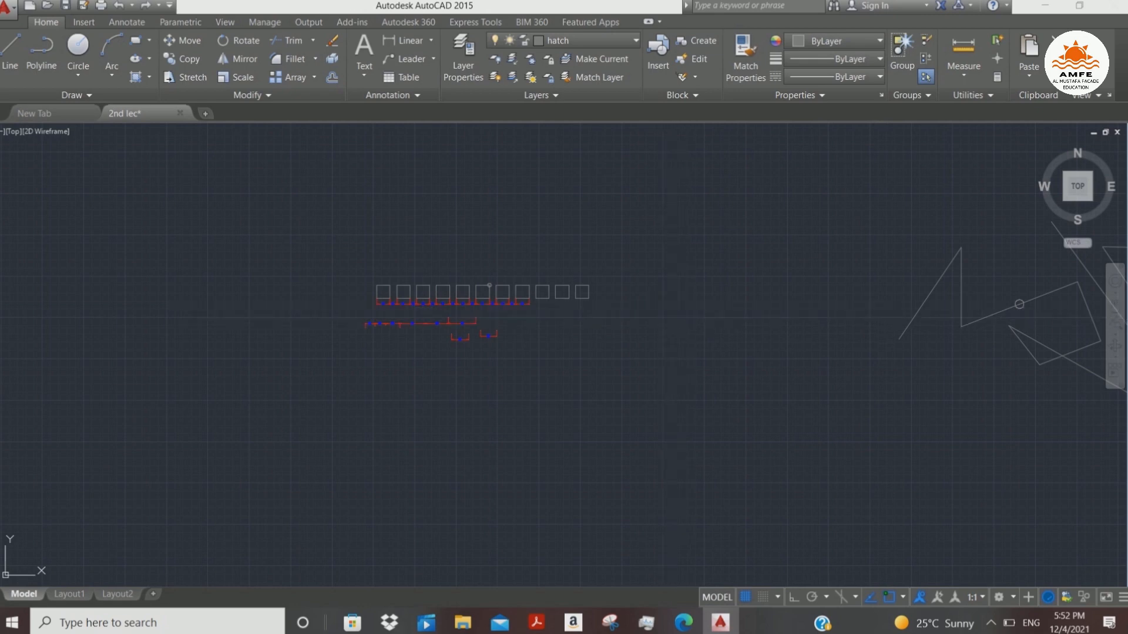
- Create a new drawing from the acad template
key(ctrl+n)
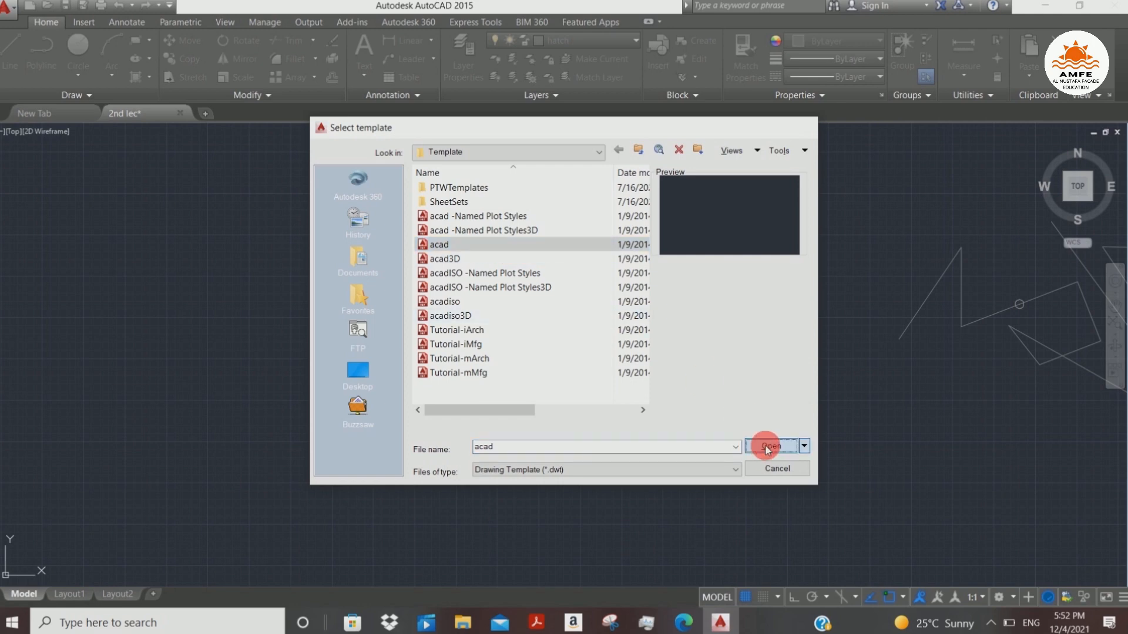
click(769, 448)
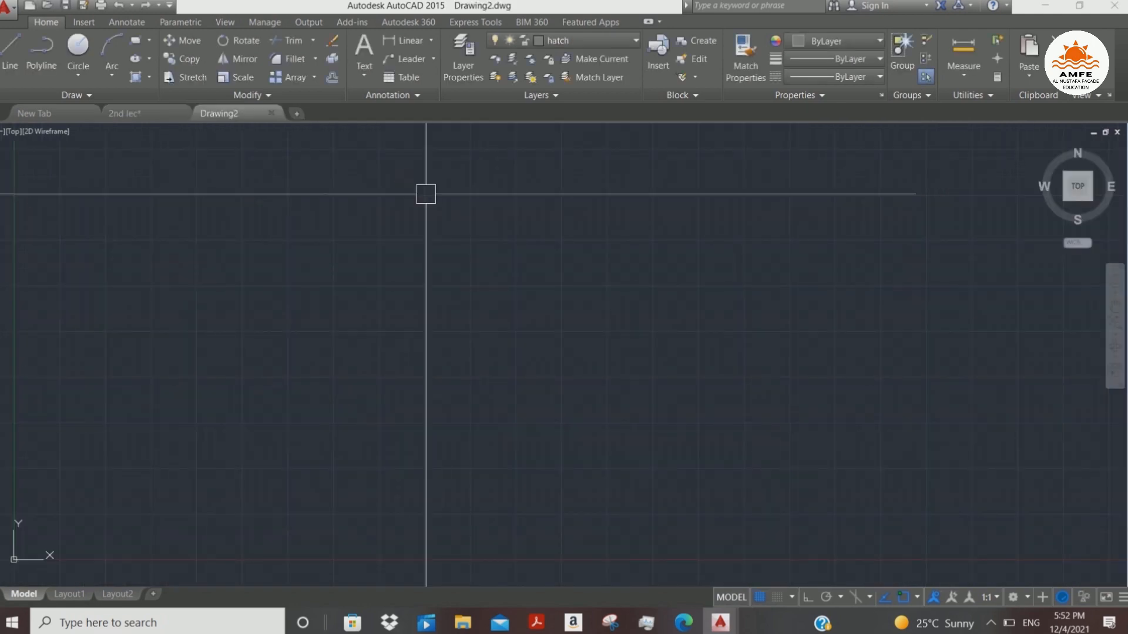
- Cut the whole zigzag and its circle out of the 2nd lec drawing
click(131, 117)
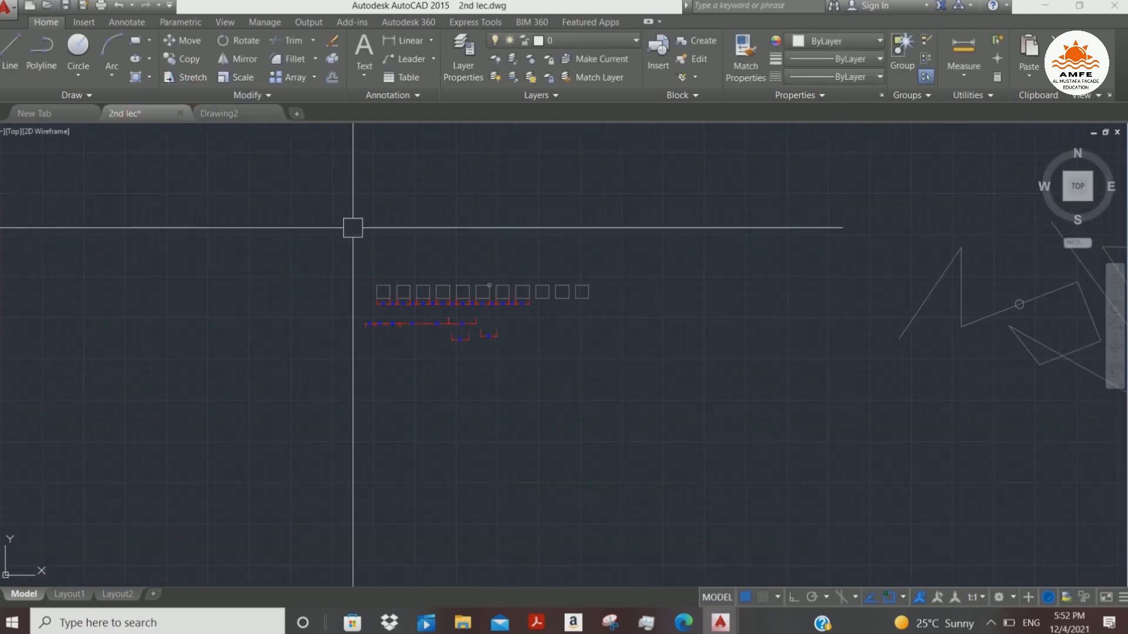
middle_drag(871, 365, 635, 303)
click(837, 205)
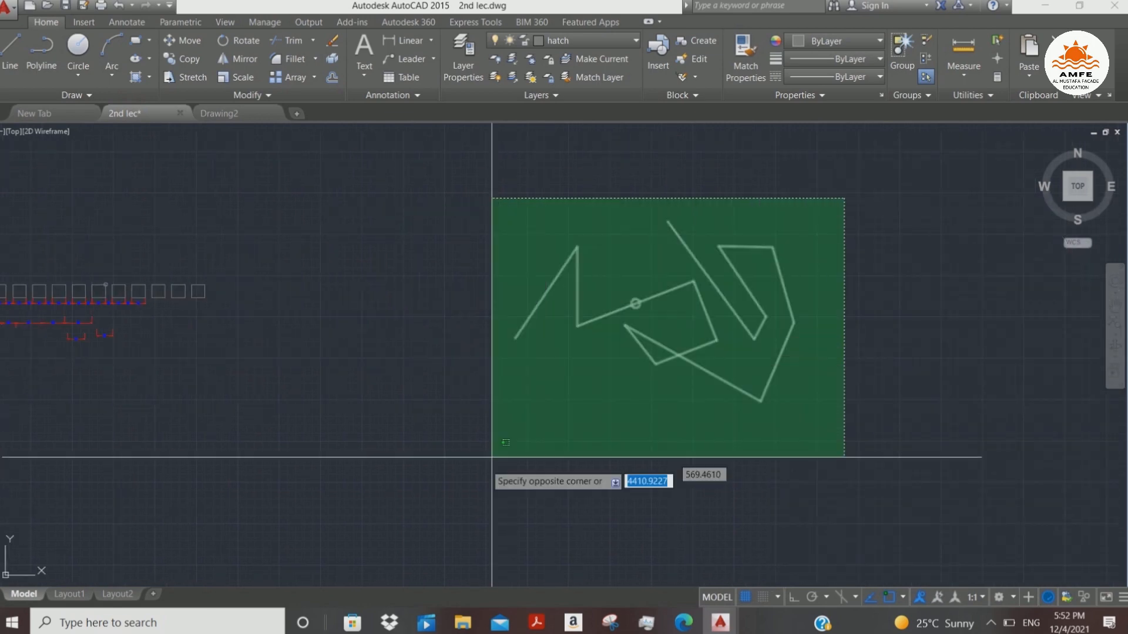
click(458, 470)
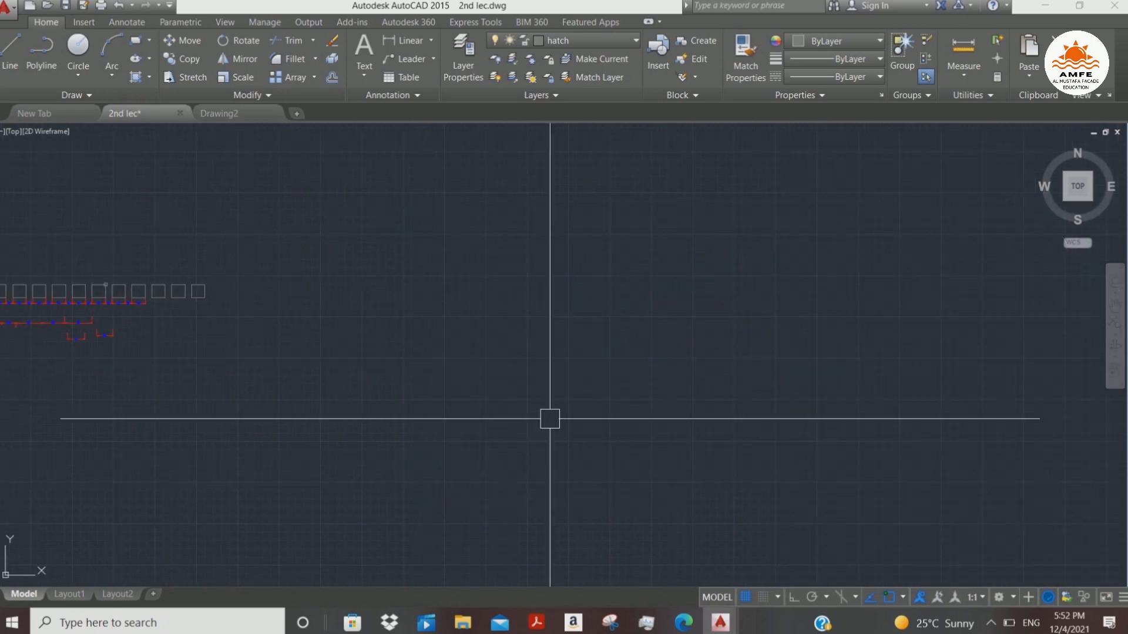
middle_drag(381, 381, 848, 433)
- Paste the cut zigzag and its circle into Drawing2, up and to the right of the origin
click(233, 114)
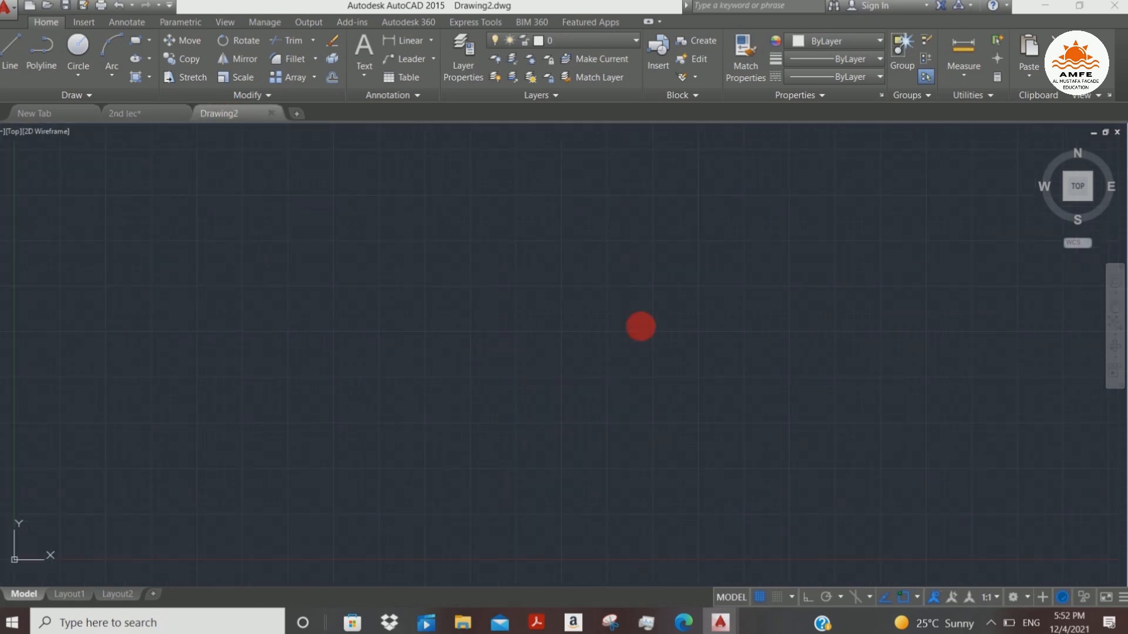
key(ctrl+v)
scroll(569, 363, down, 6)
scroll(569, 363, up, 2)
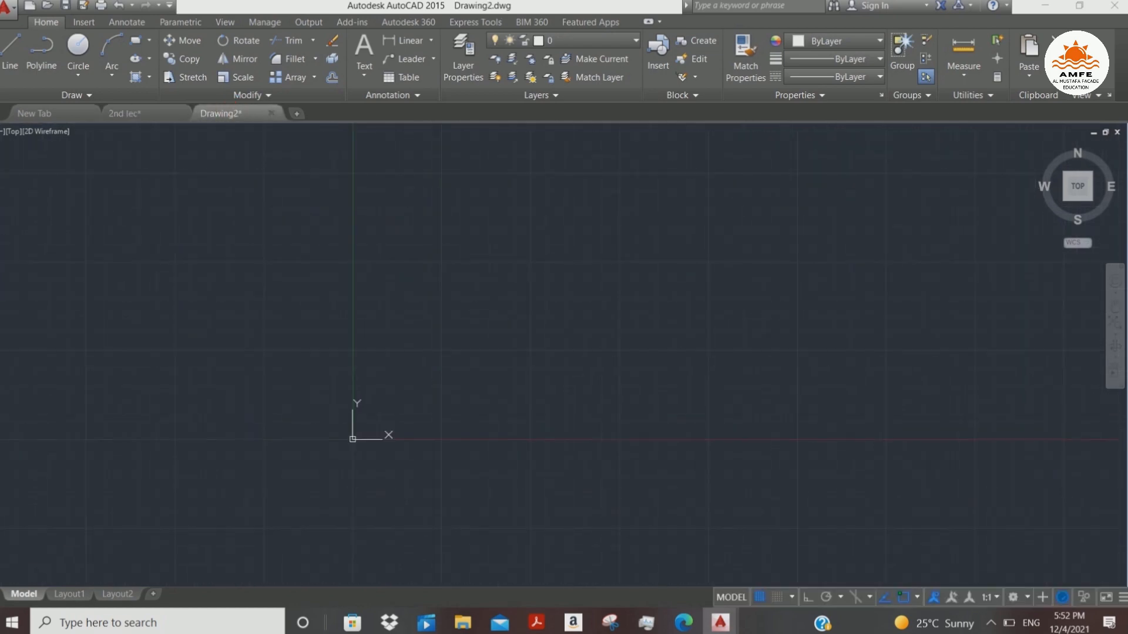
middle_click(573, 363)
middle_click(573, 363)
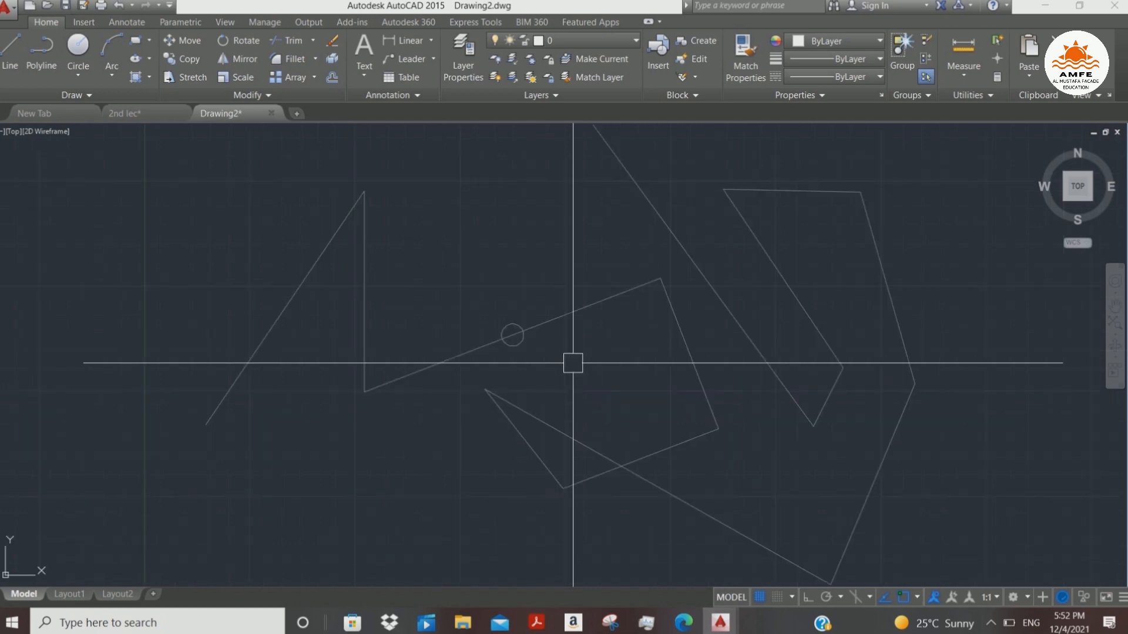
scroll(682, 287, up, 2)
scroll(686, 311, down, 4)
scroll(621, 327, down, 3)
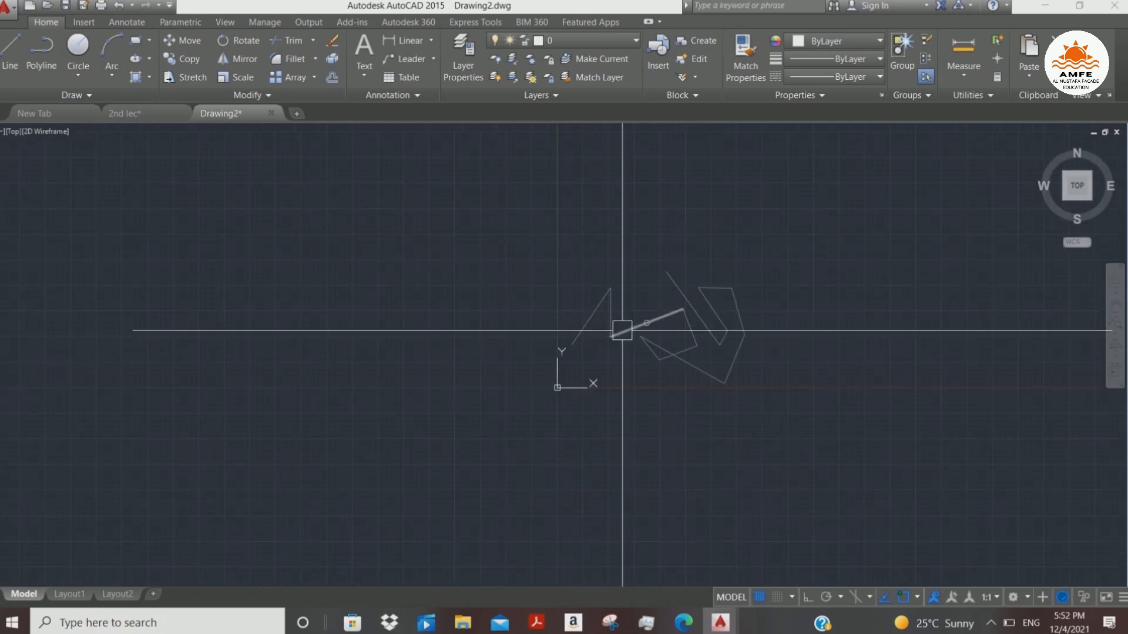
scroll(637, 332, up, 3)
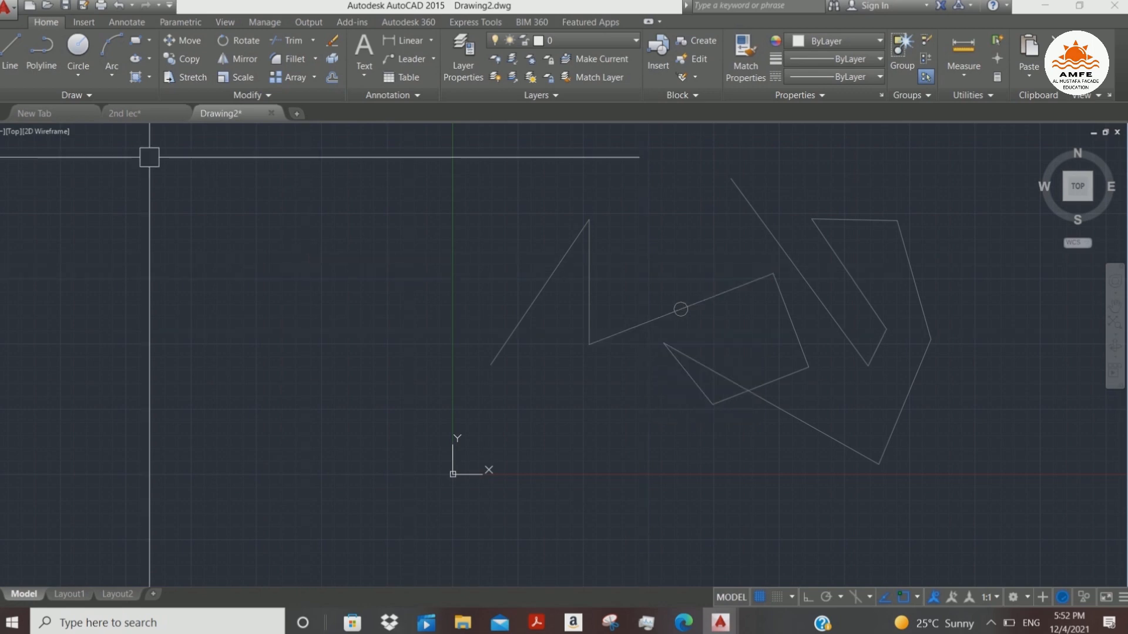
- Copy the row of squares with its circle and all dimensions from the 2nd lec drawing to the clipboard
click(139, 115)
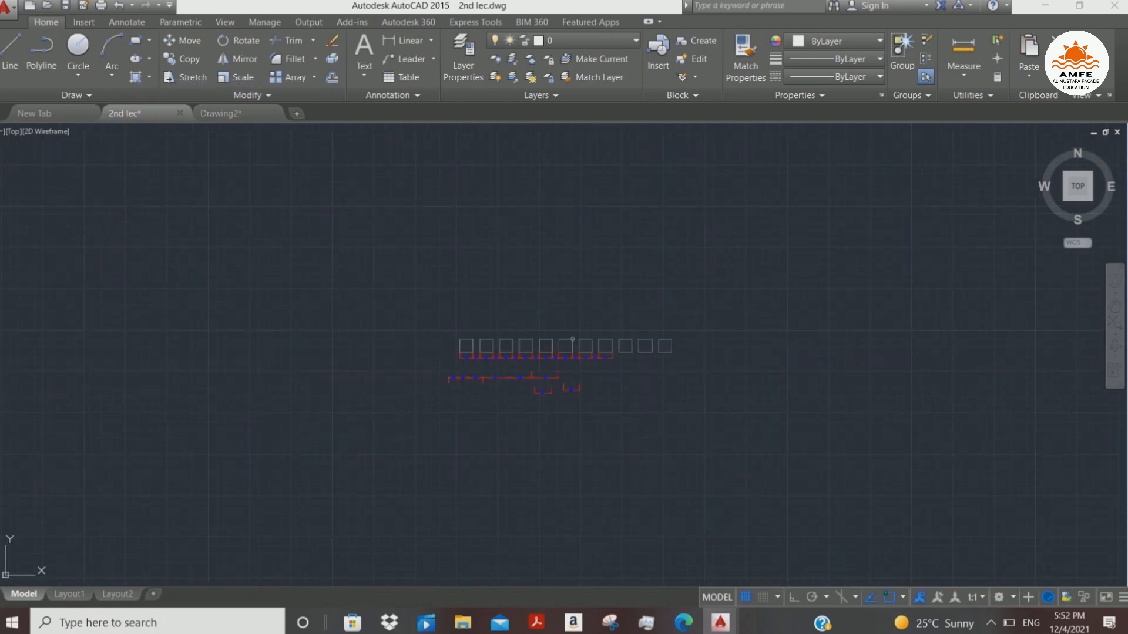
scroll(564, 362, up, 5)
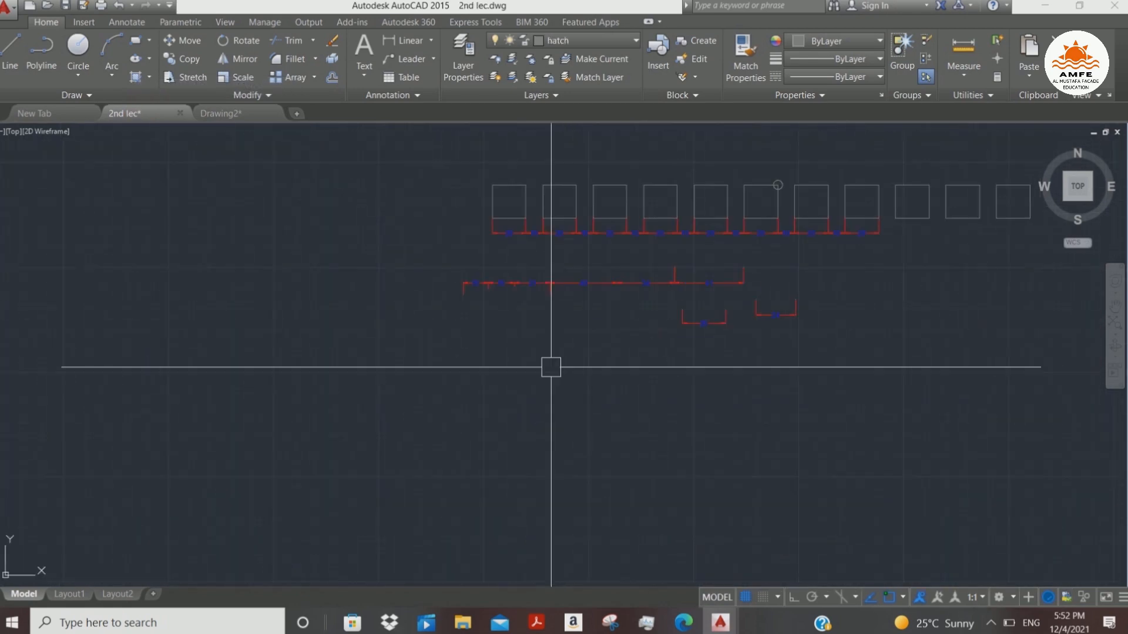
scroll(787, 188, up, 2)
scroll(557, 235, down, 5)
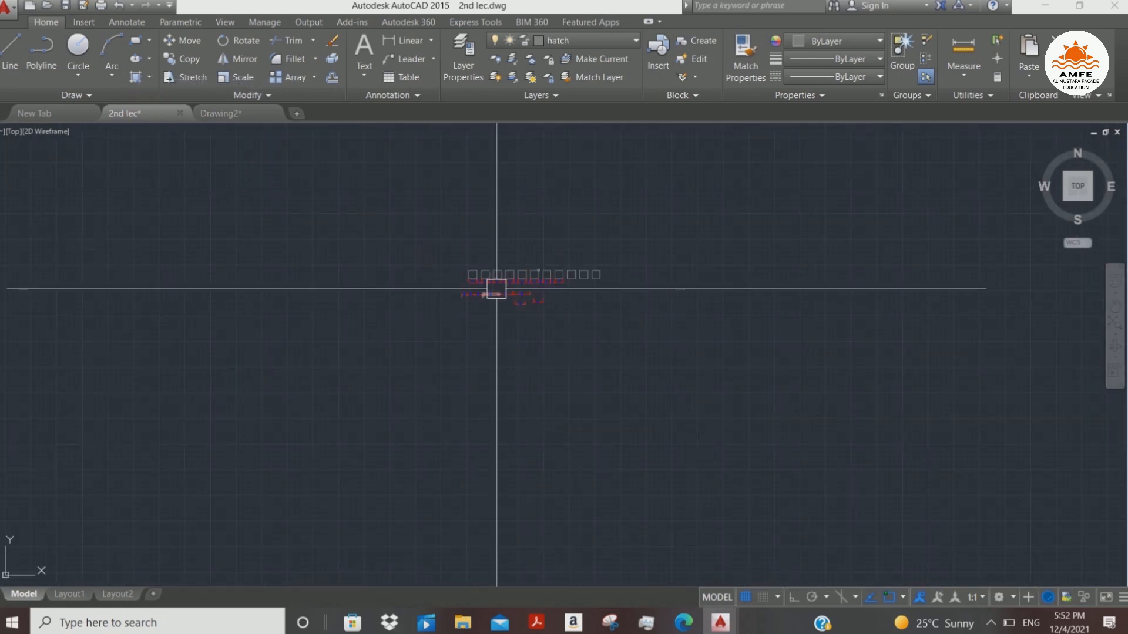
click(714, 176)
click(285, 428)
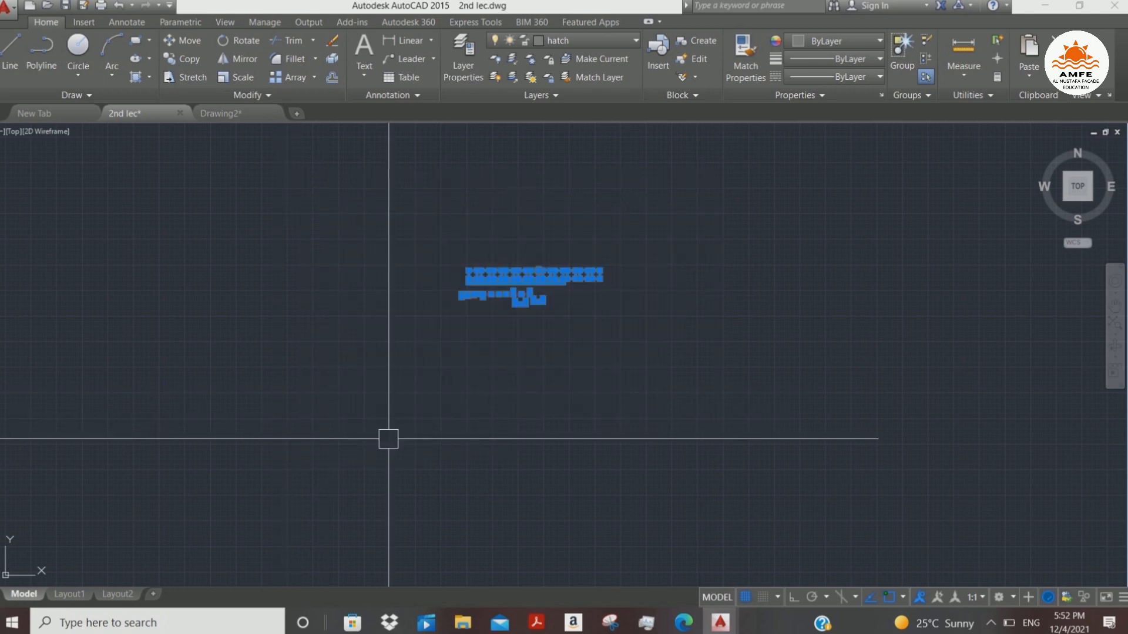
scroll(487, 294, up, 10)
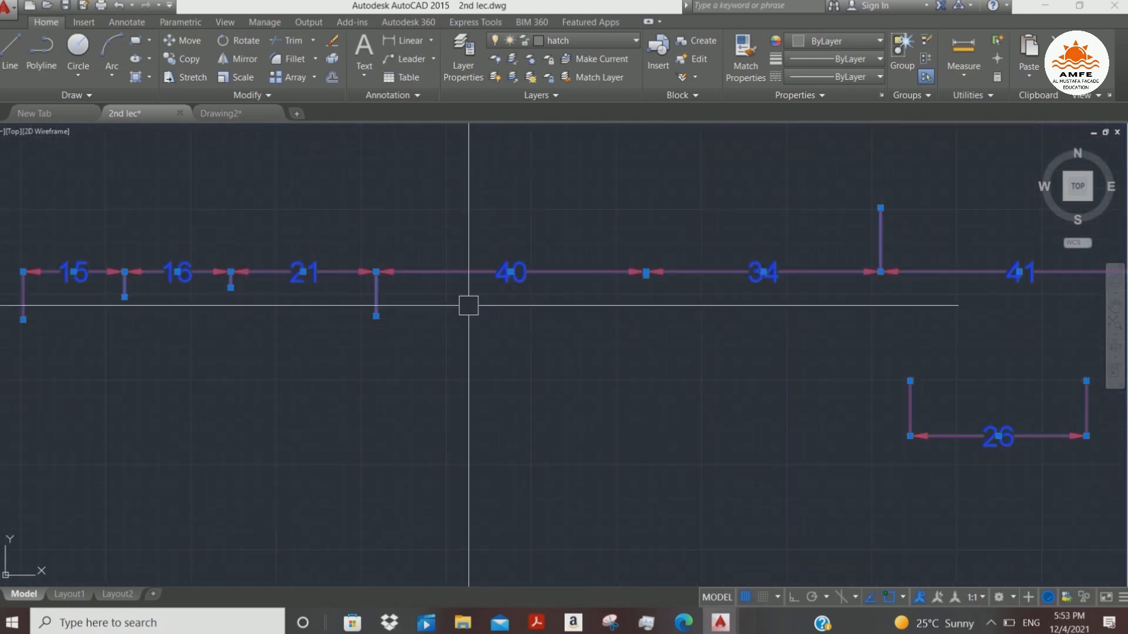
scroll(430, 328, down, 5)
key(Escape)
- Try pasting the copied row of squares and its dimensions over the zigzag in Drawing2
click(217, 114)
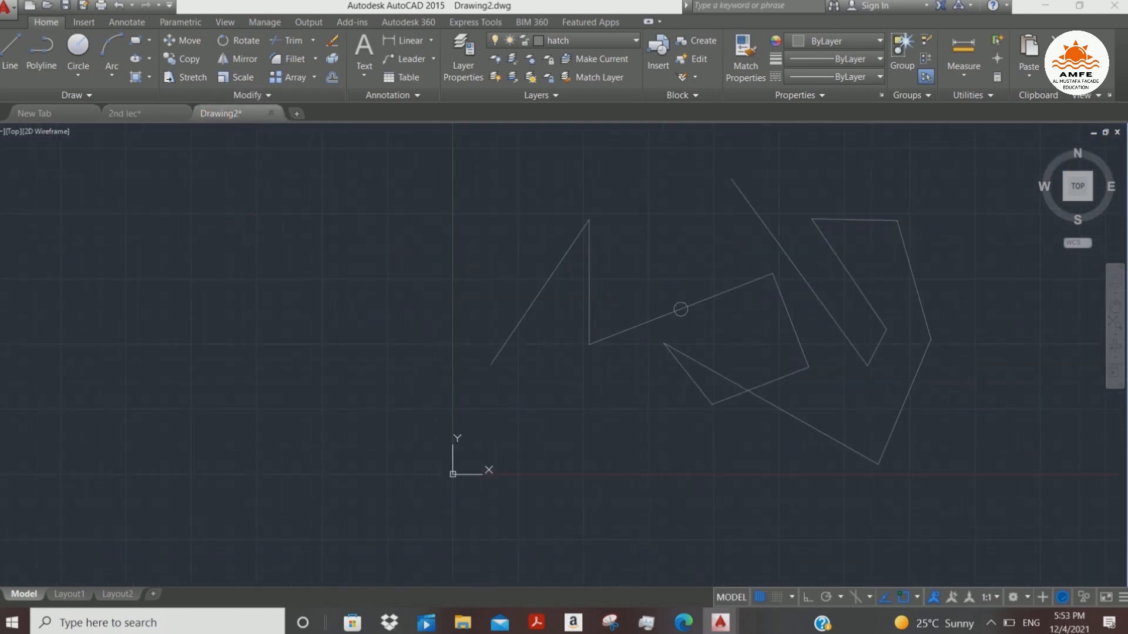
scroll(519, 300, down, 4)
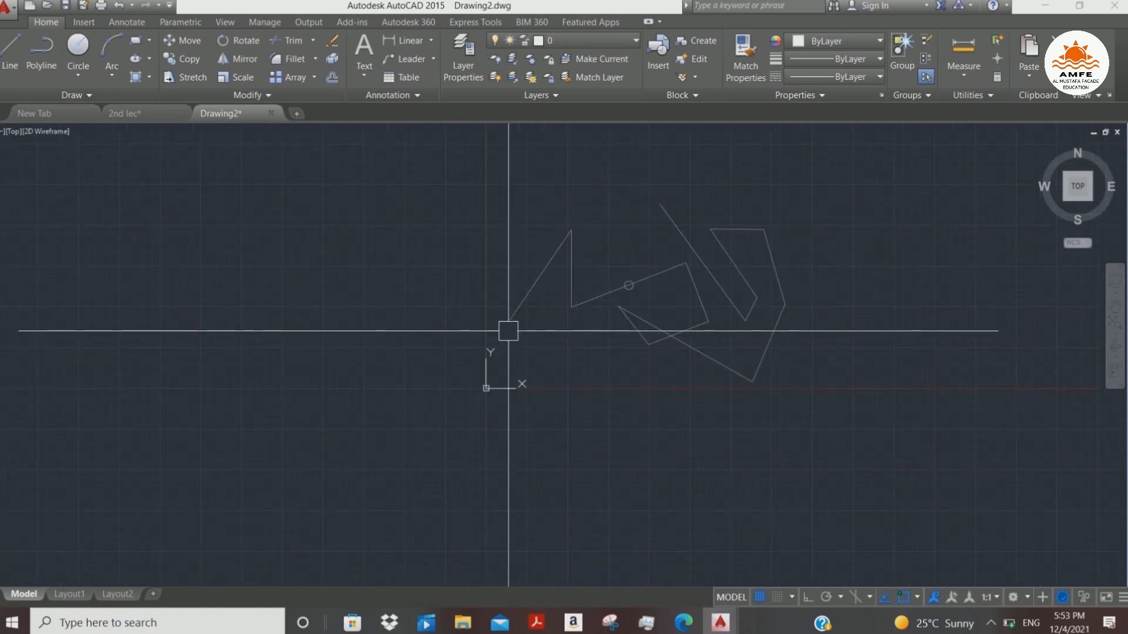
key(ctrl+v)
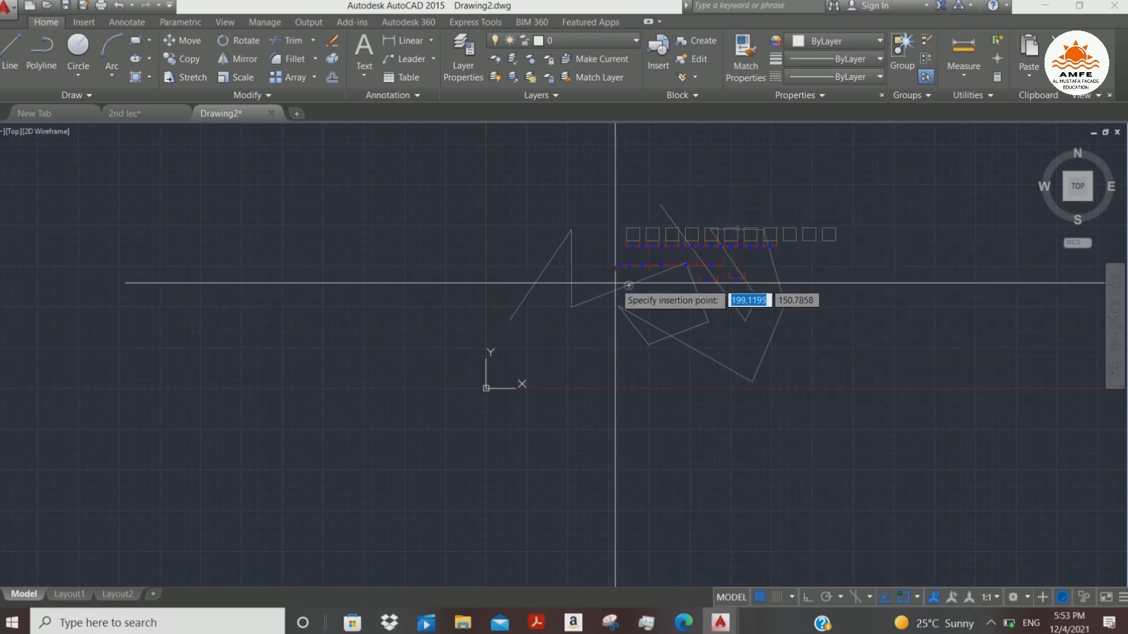
key(Escape)
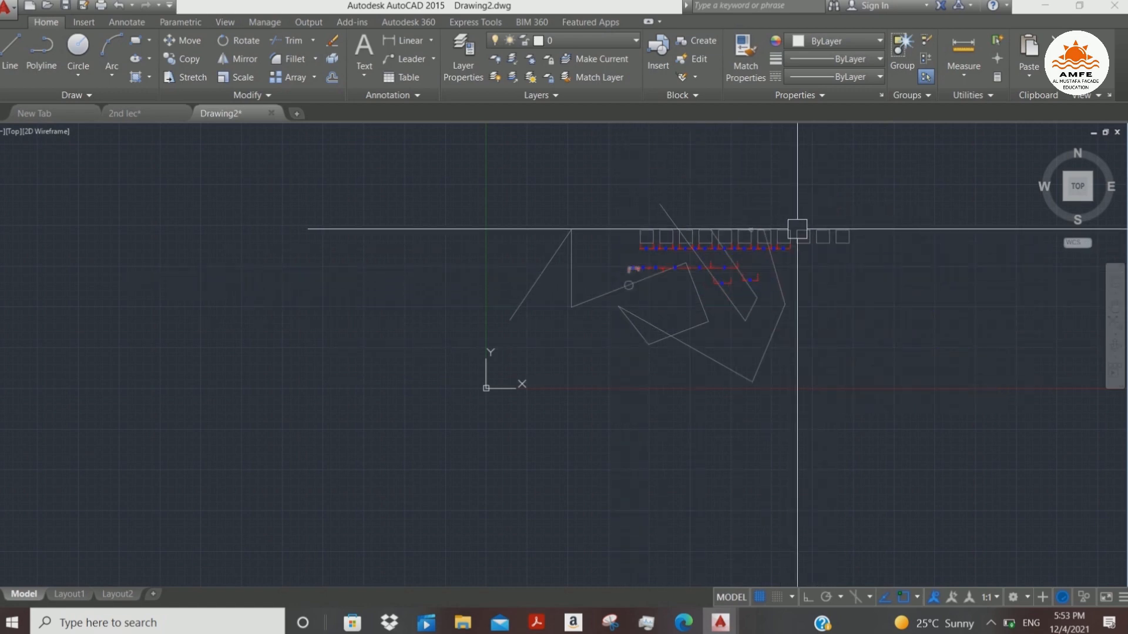
scroll(746, 229, up, 8)
scroll(862, 164, down, 4)
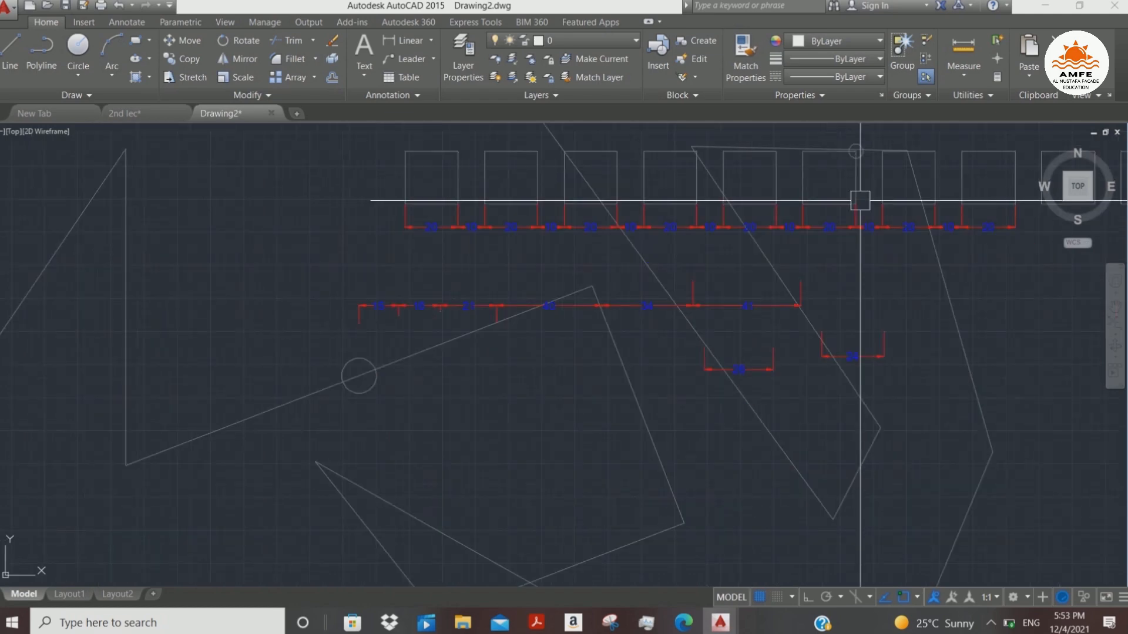
scroll(860, 203, down, 4)
key(ctrl+z)
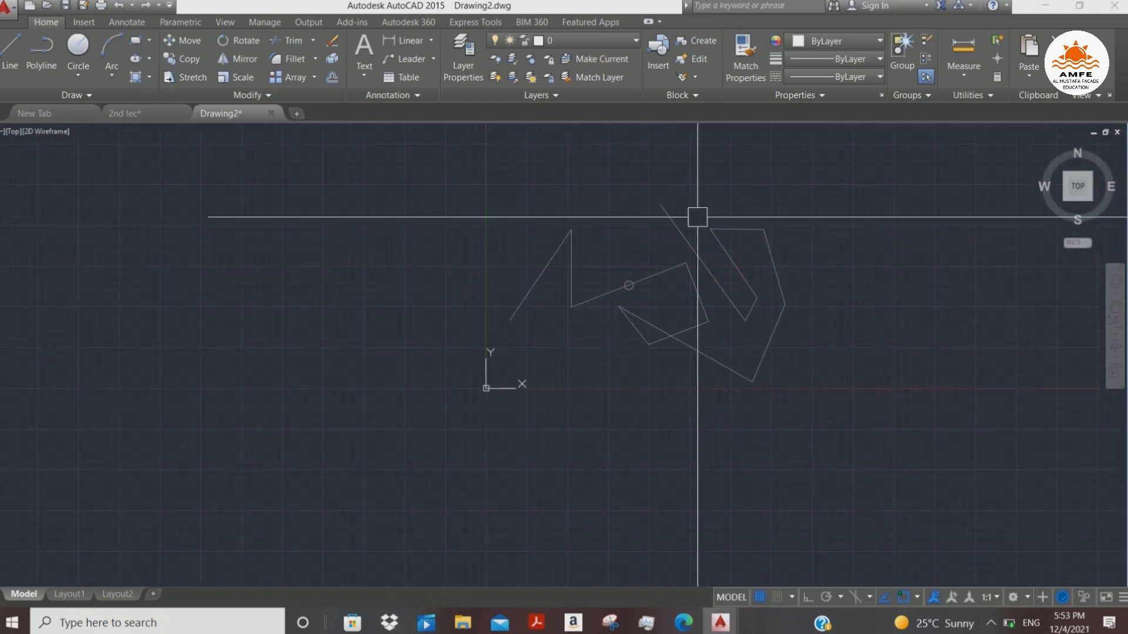
- Copy all squares, the circle and the dimensions in 2nd lec with a base point at the circle's centre
click(127, 115)
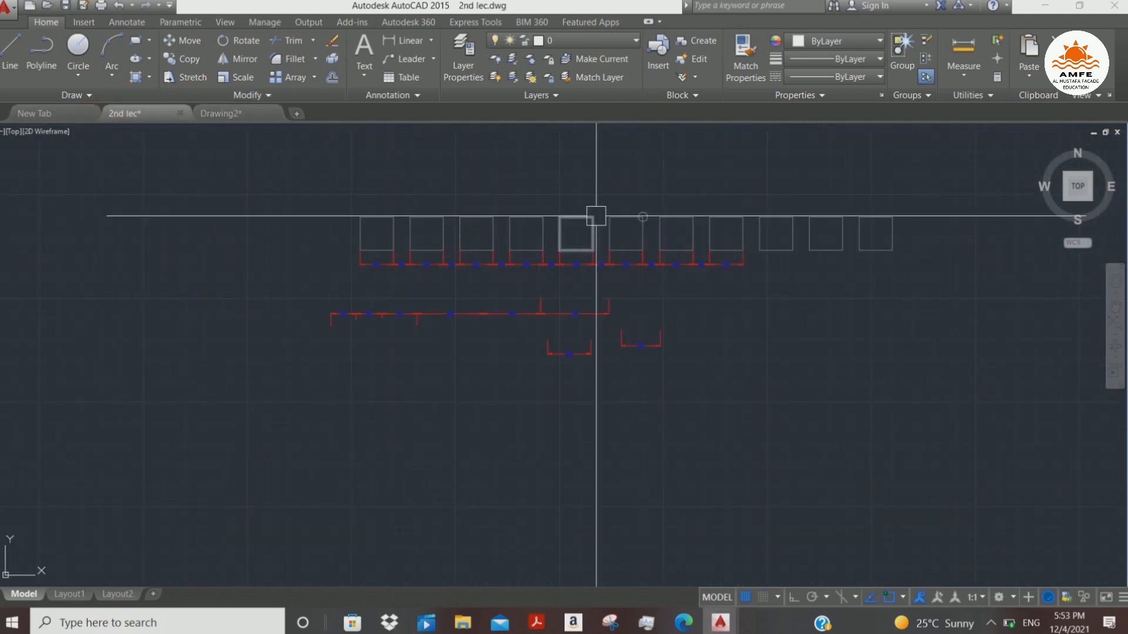
click(958, 169)
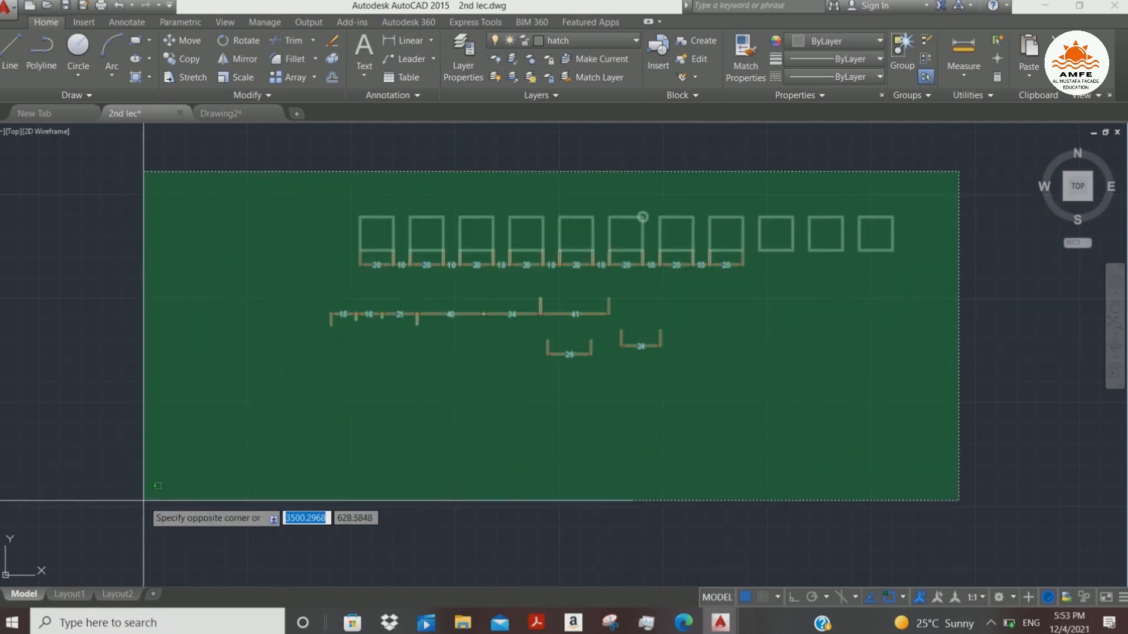
click(144, 534)
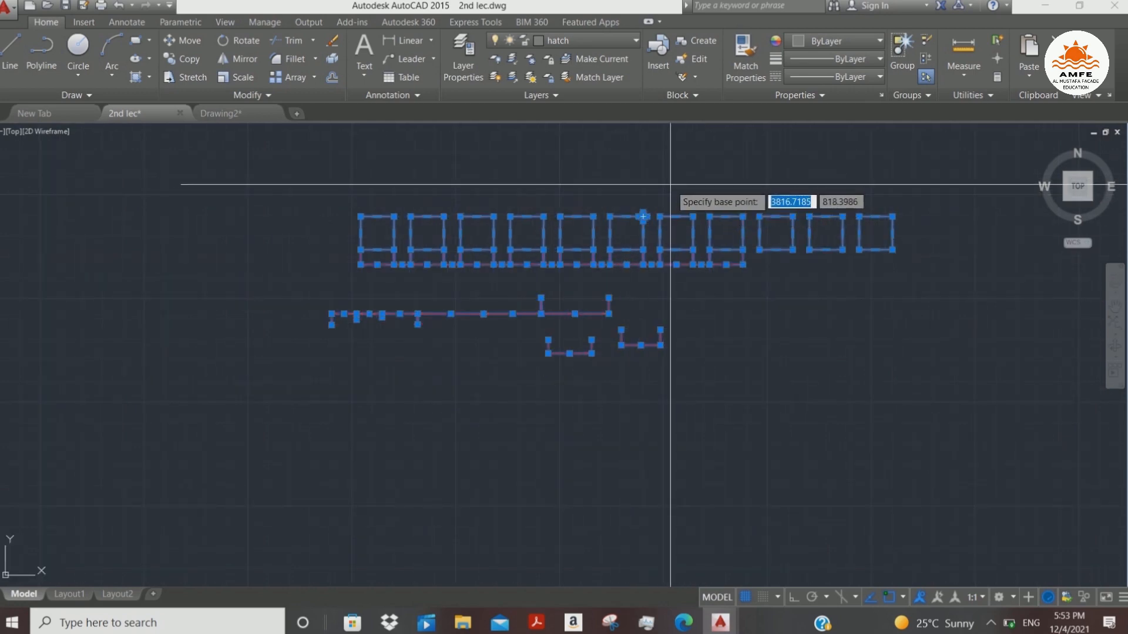
scroll(670, 185, up, 8)
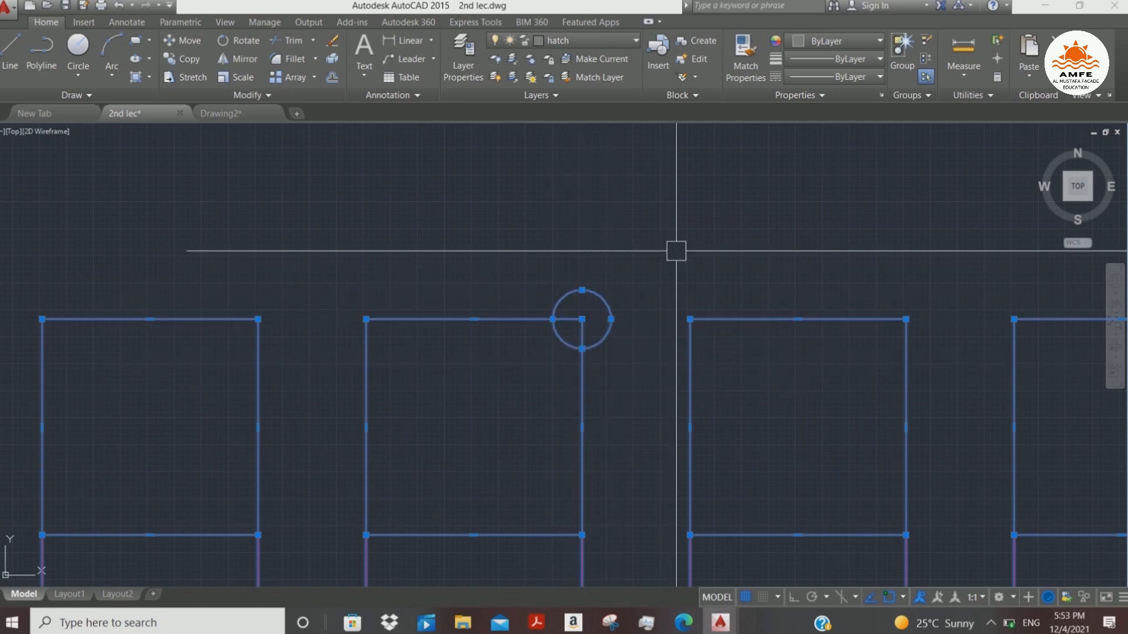
key(Escape)
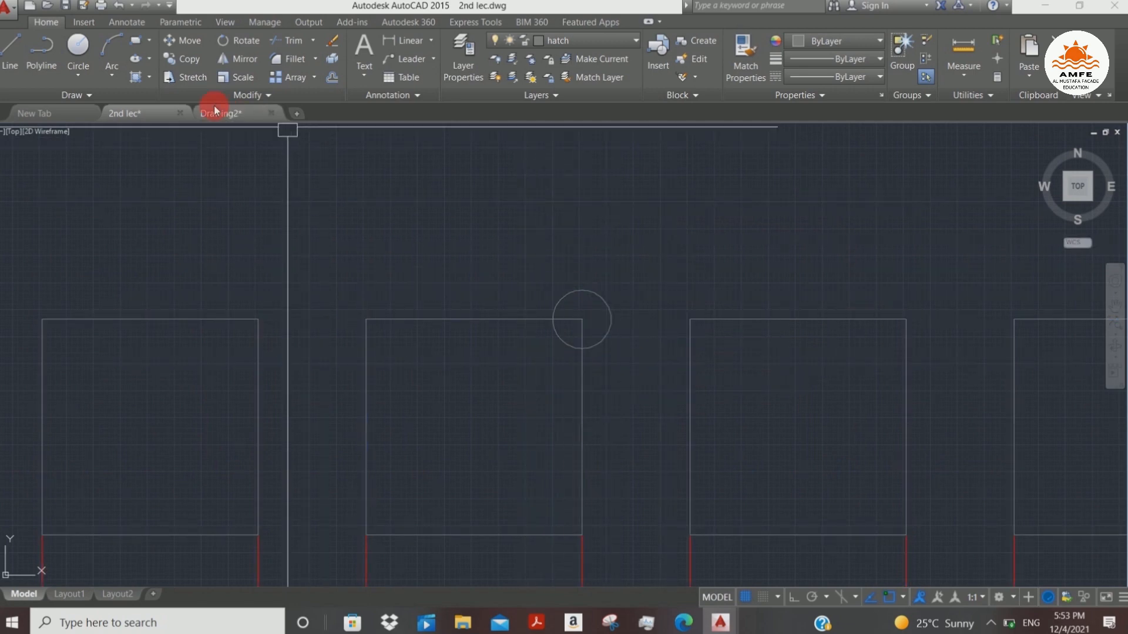
- Paste the copied squares and dimensions into Drawing2 with the base point at the centre of the zigzag's circle
click(232, 115)
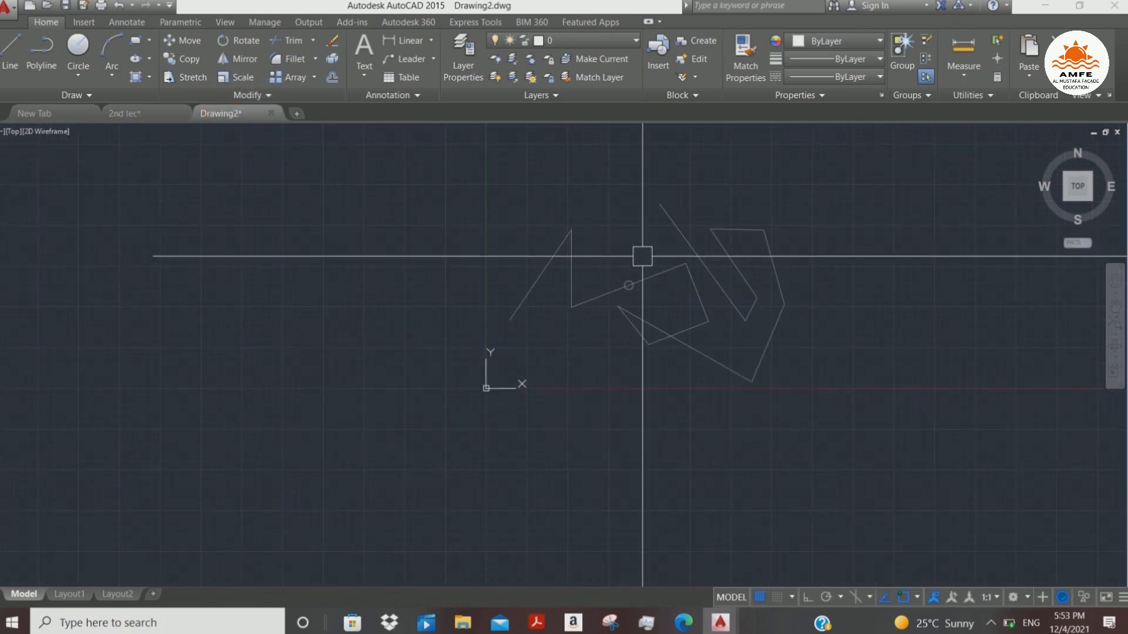
scroll(621, 284, up, 5)
scroll(559, 303, down, 3)
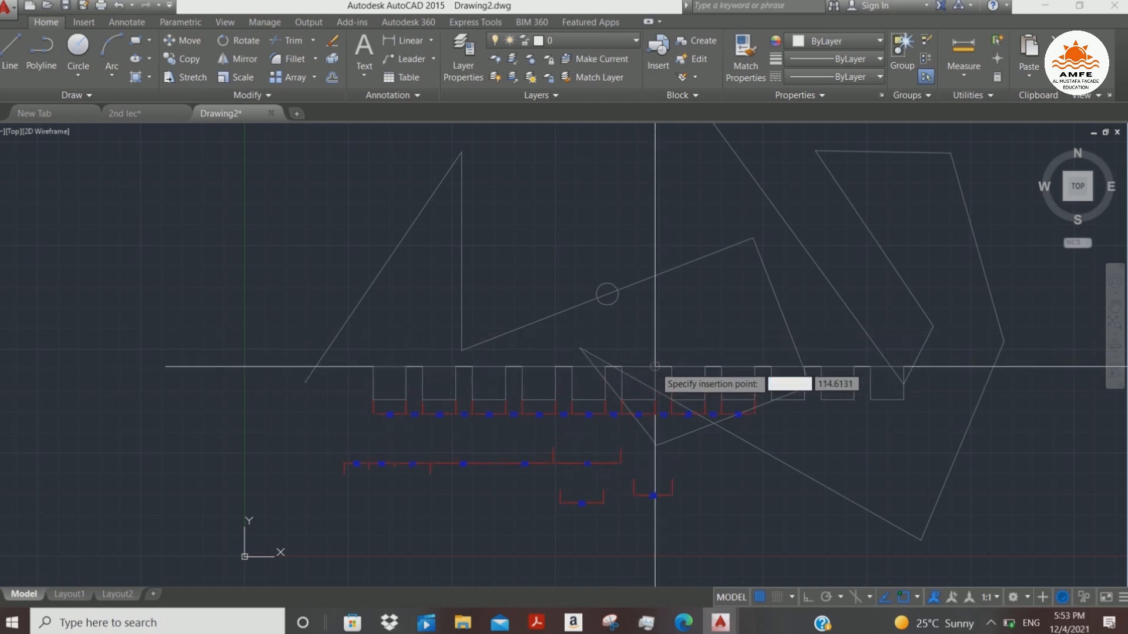
click(607, 293)
scroll(672, 203, down, 4)
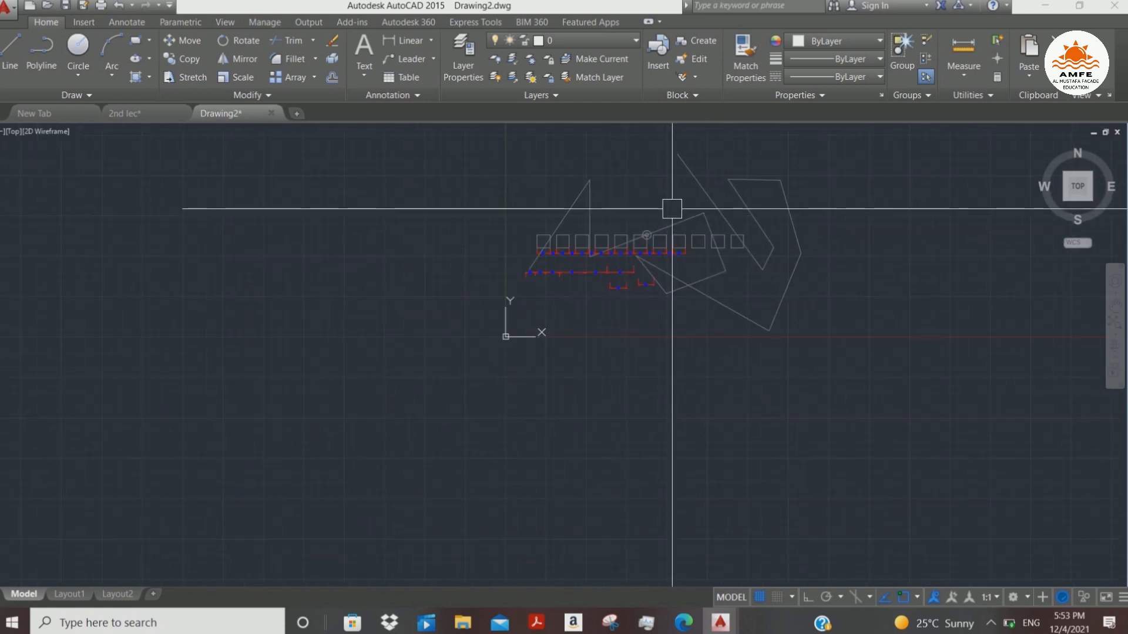
middle_drag(672, 205, 532, 243)
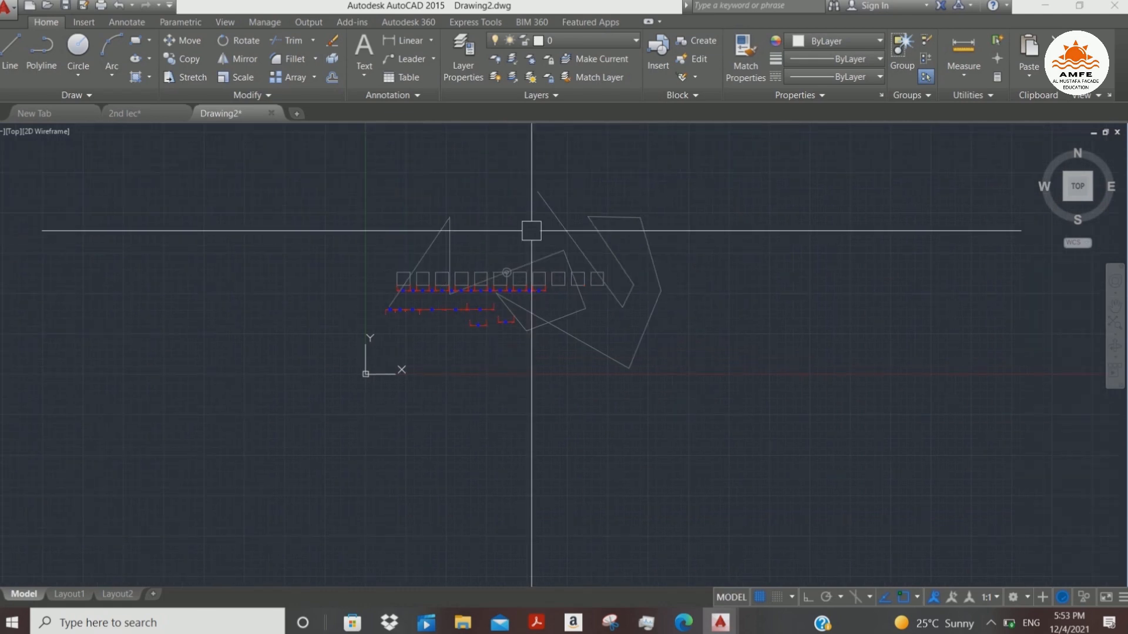
- Undo the last paste of the squares and dimensions in Drawing2
key(ctrl+z)
key(ctrl+z)
key(ctrl+z)
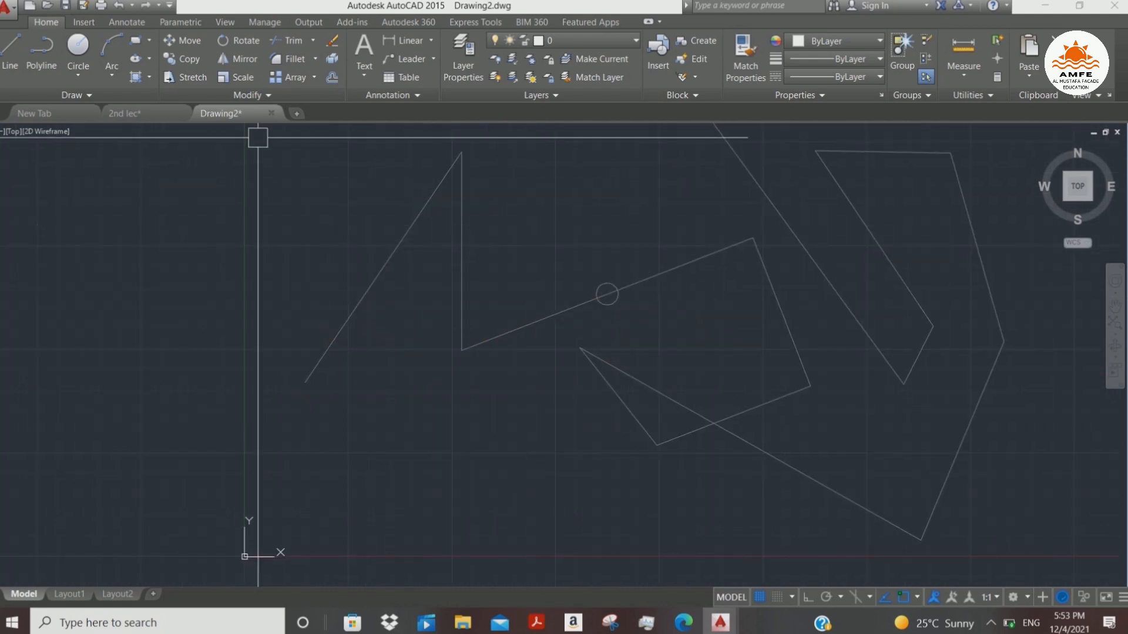
- Paste the squares and dimensions again at the centre of the zigzag's circle
scroll(588, 229, up, 3)
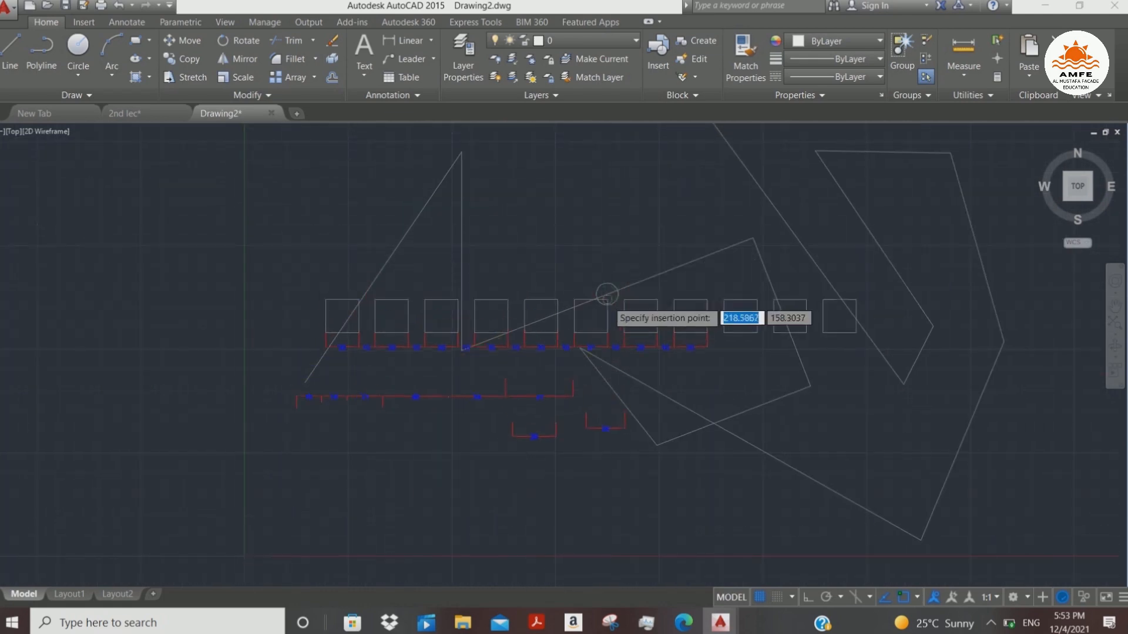
click(614, 287)
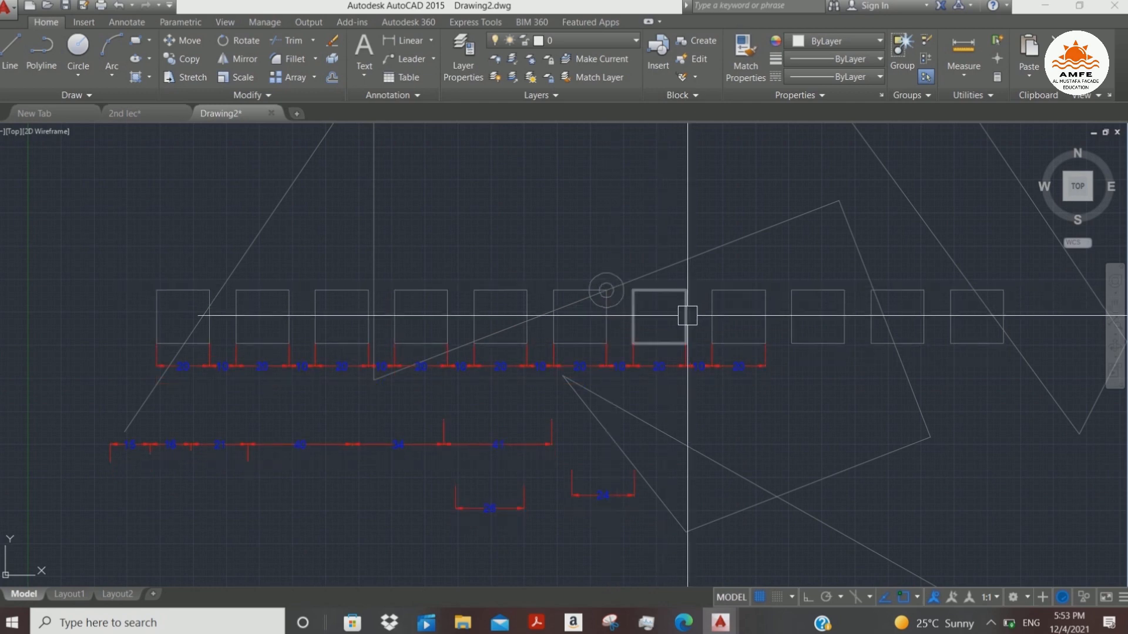
key(Escape)
- Select single squares and a window of the pasted objects to check whether they are separate
click(765, 316)
click(474, 296)
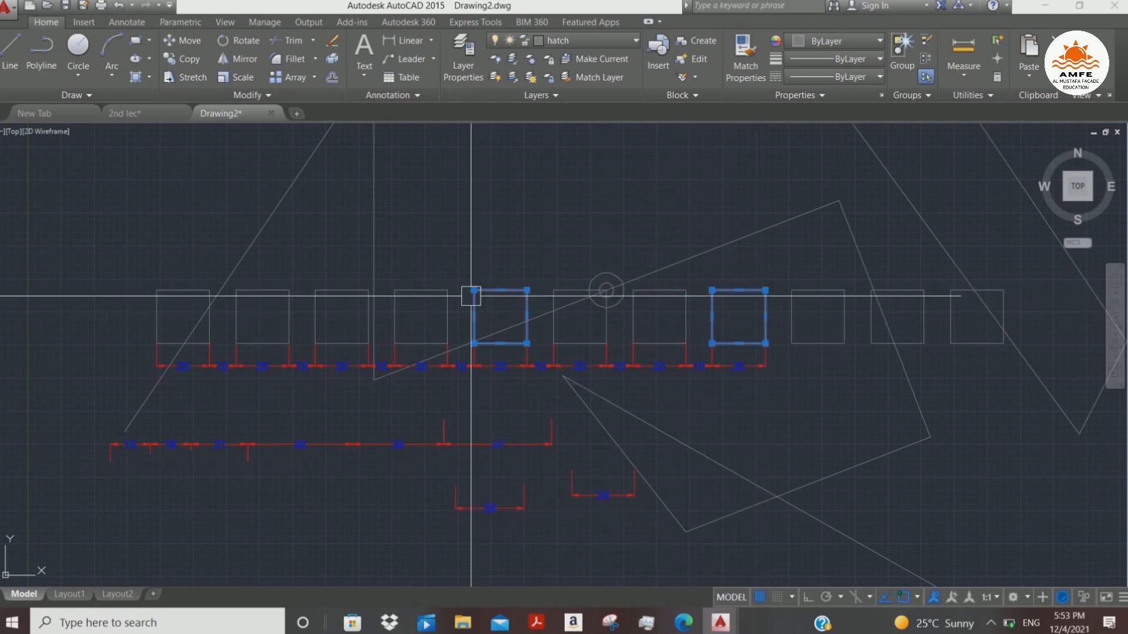
click(440, 287)
key(Escape)
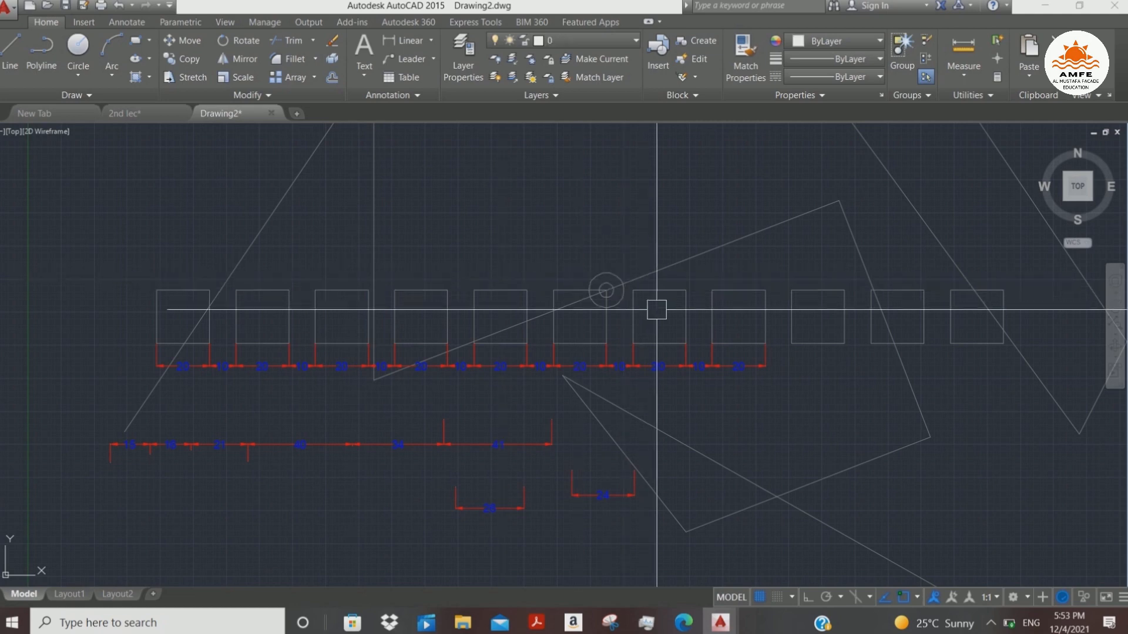
middle_drag(643, 338, 647, 298)
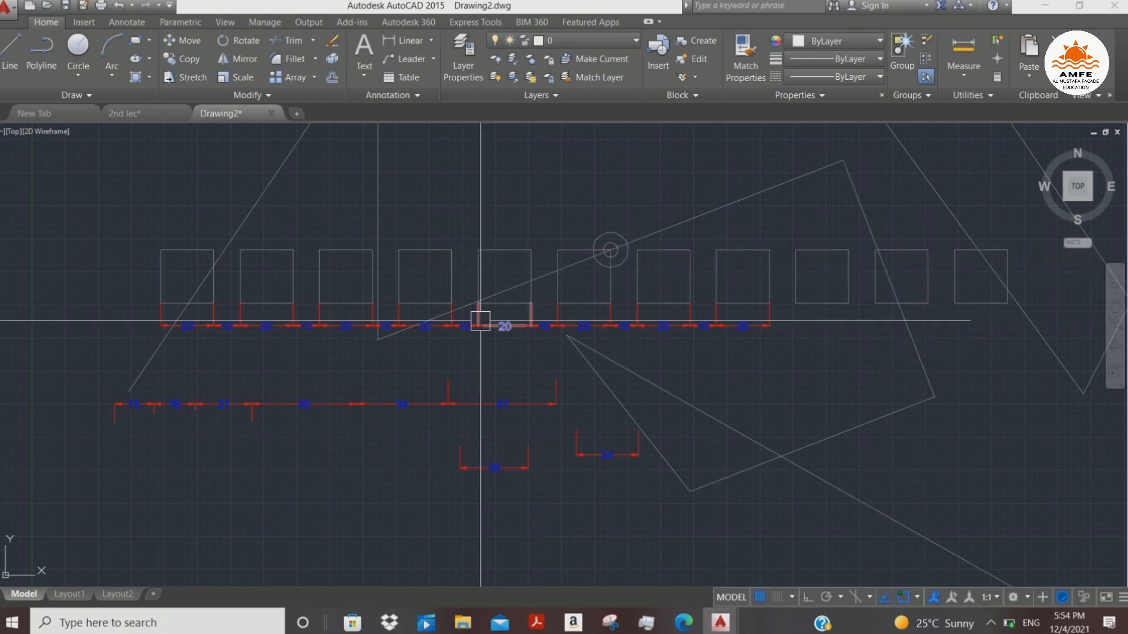
click(394, 202)
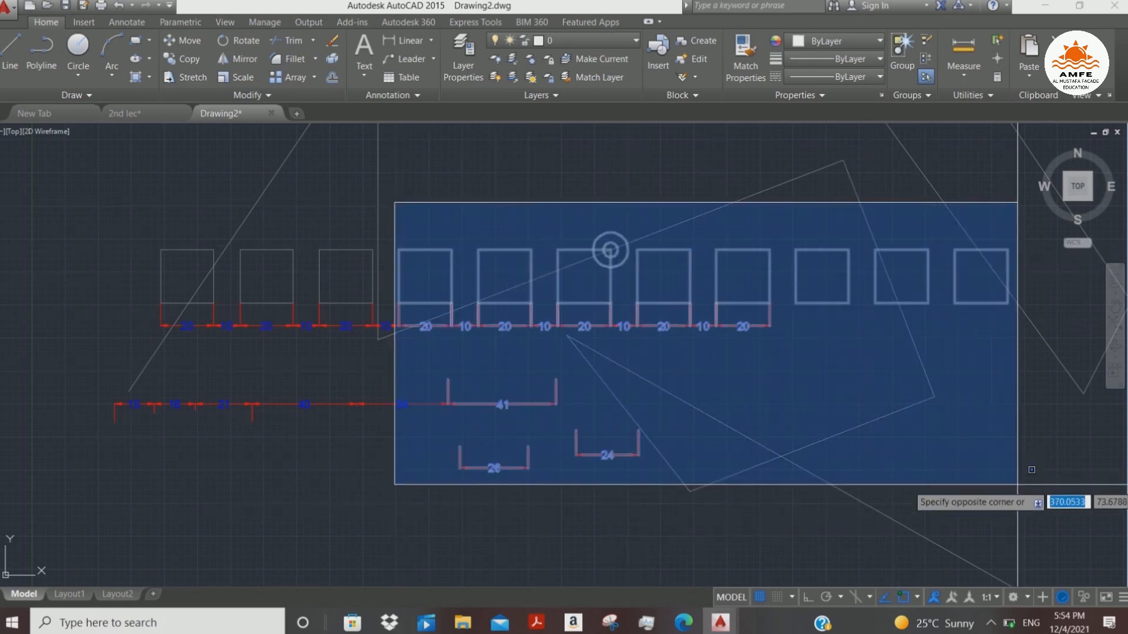
key(Escape)
- Undo the repeated paste so that only the zigzag and its circle remain in Drawing2
key(ctrl+z)
key(ctrl+z)
key(ctrl+z)
key(ctrl+z)
key(ctrl+z)
key(ctrl+z)
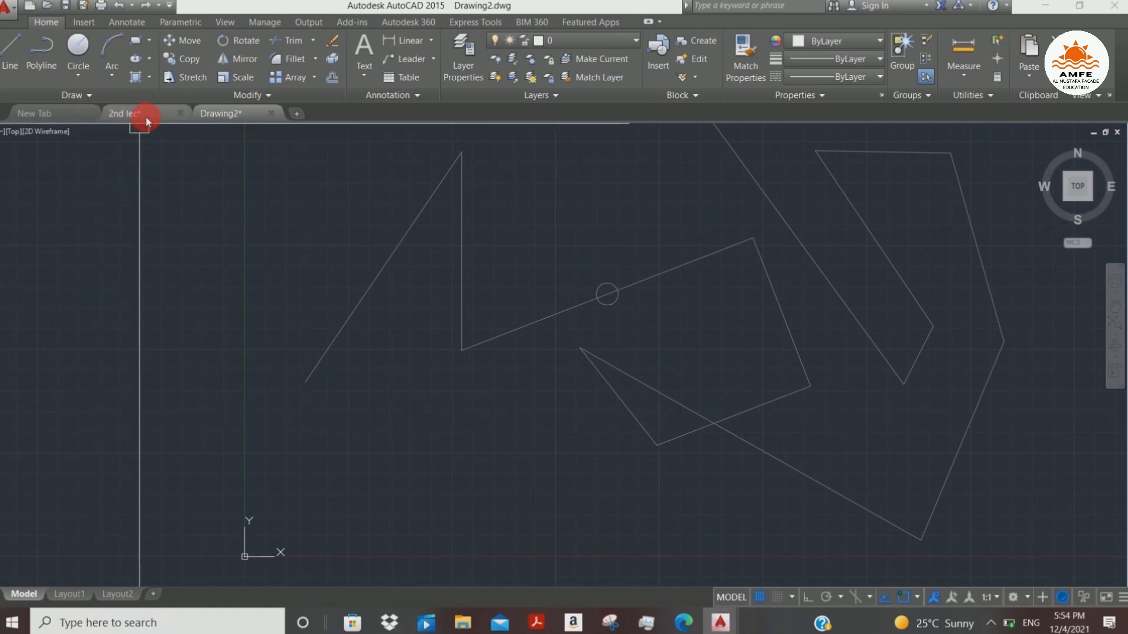
- Paste the copied squares and dimensions as a block at the centre of the zigzag's circle
mouse_move(147, 120)
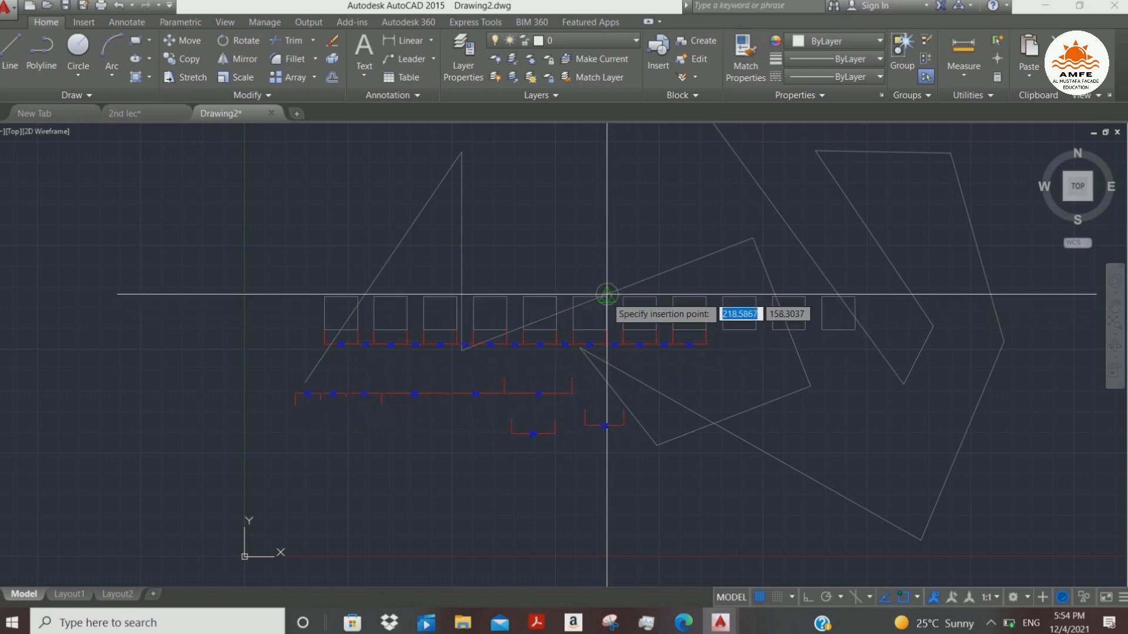
click(606, 290)
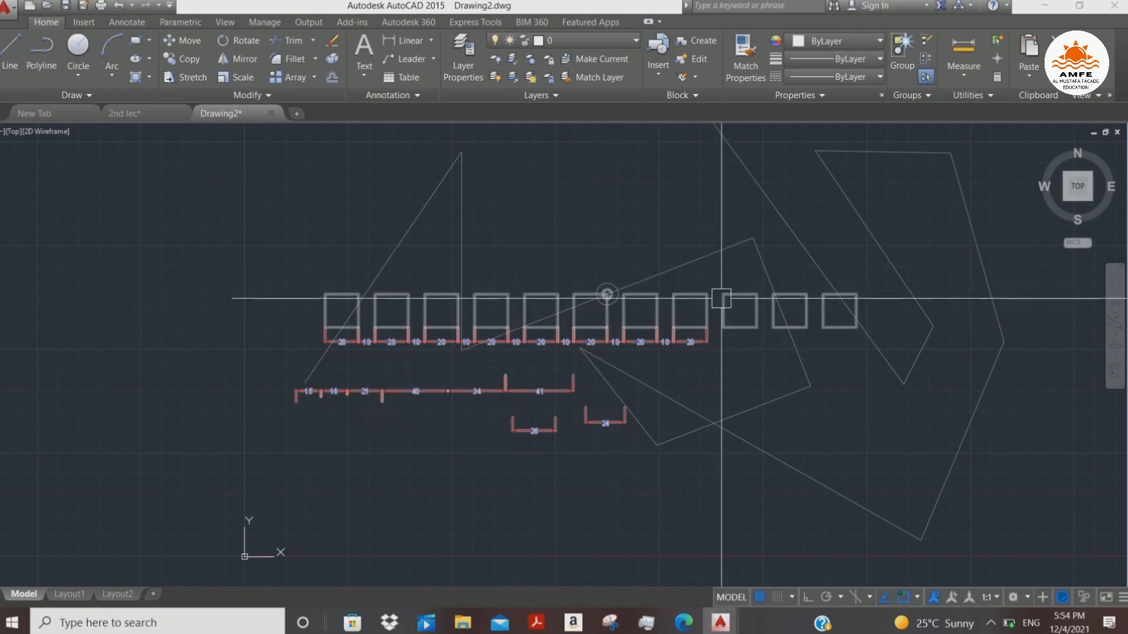
- Move the pasted block of squares and dimensions below the zigzag and the X axis
click(720, 299)
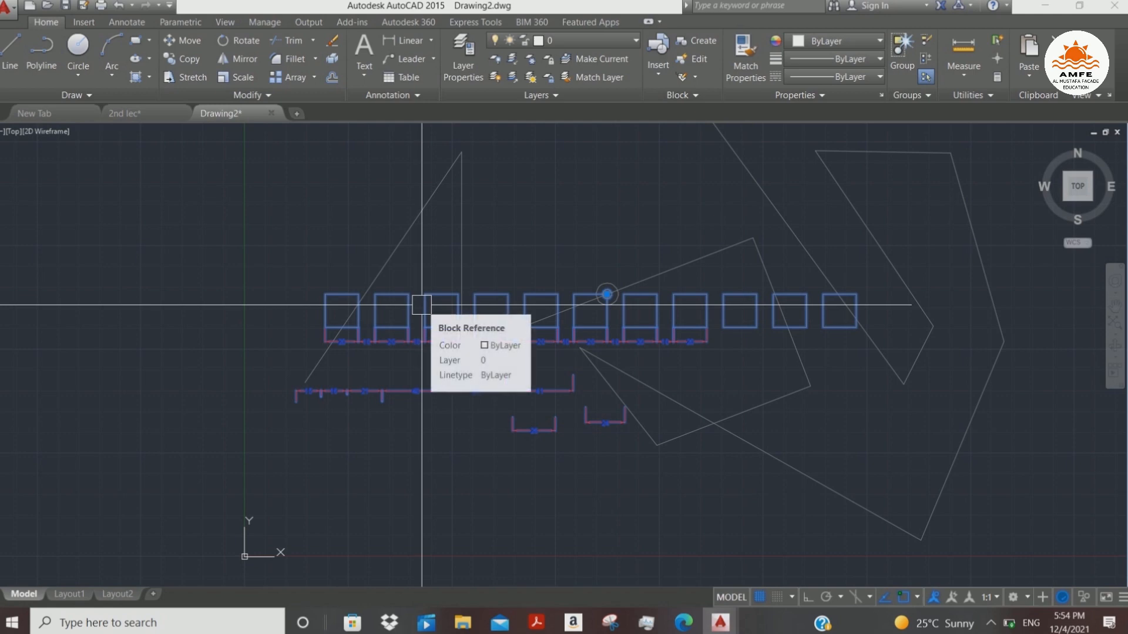
middle_drag(706, 324, 668, 219)
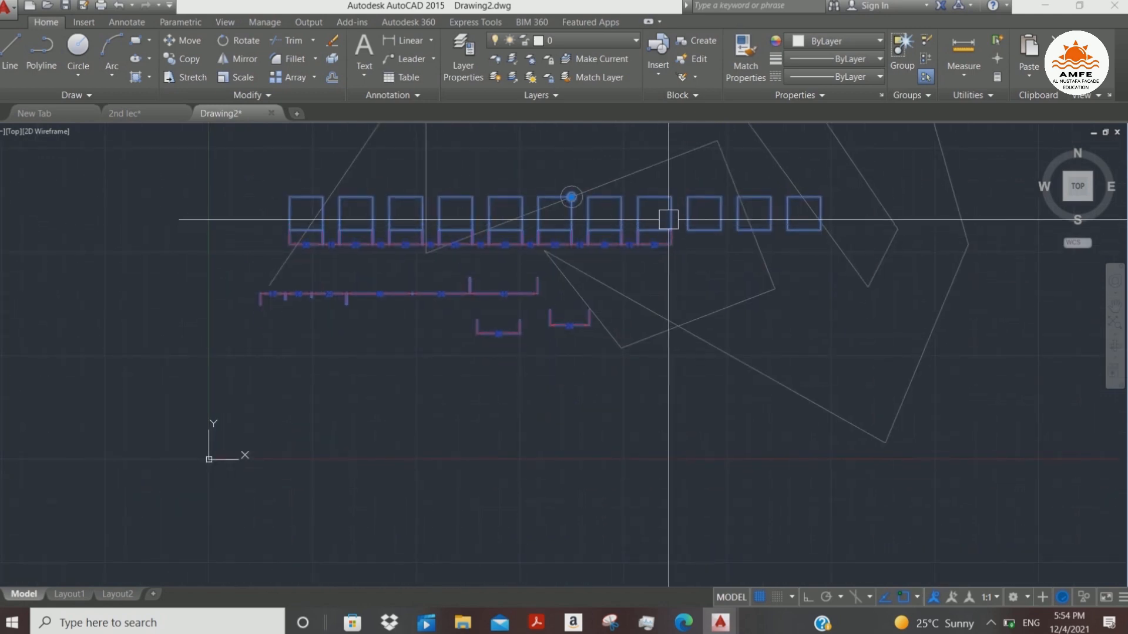
text(m)
key(Return)
click(709, 268)
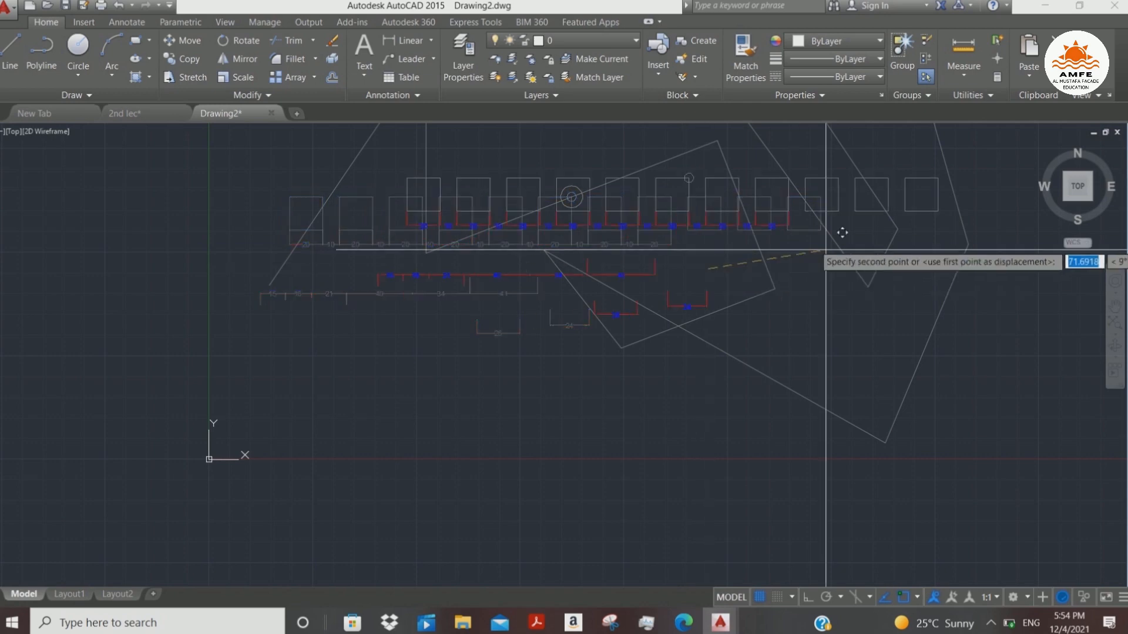
scroll(852, 233, down, 2)
click(733, 474)
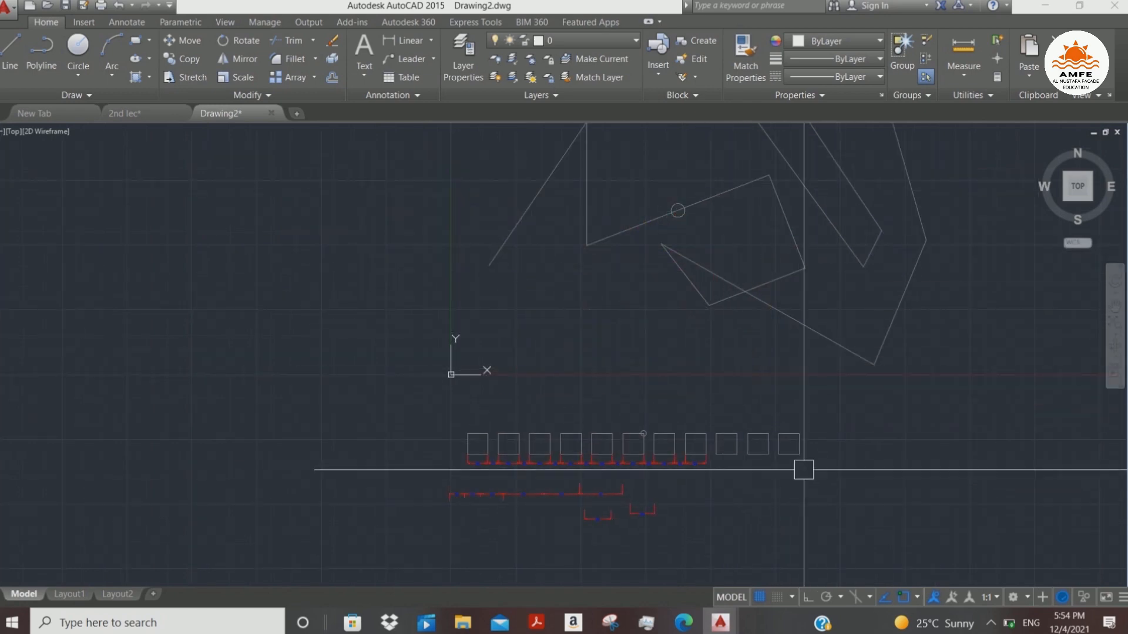
- Open the definition of the pasted squares block in the Block Editor
click(760, 457)
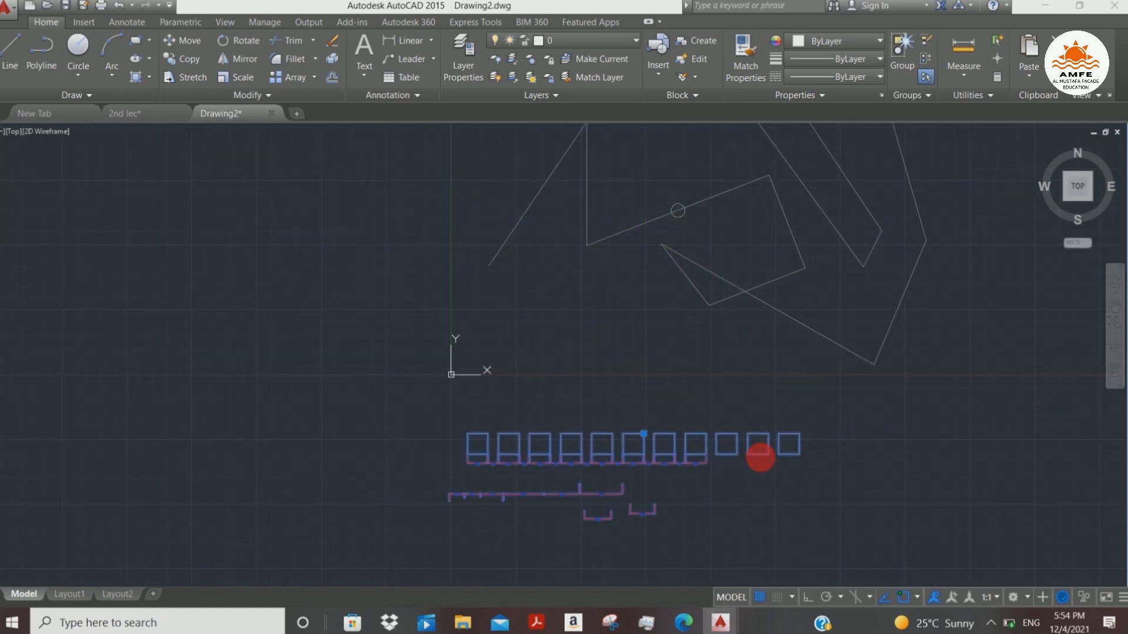
double_click(675, 442)
key(ctrl+c)
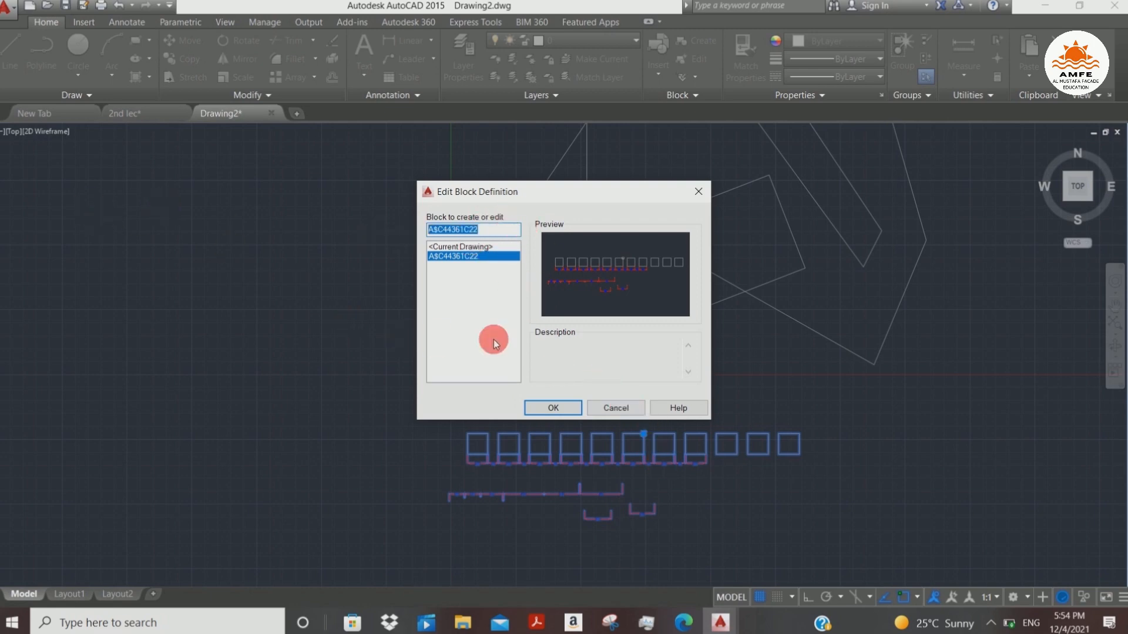
click(572, 412)
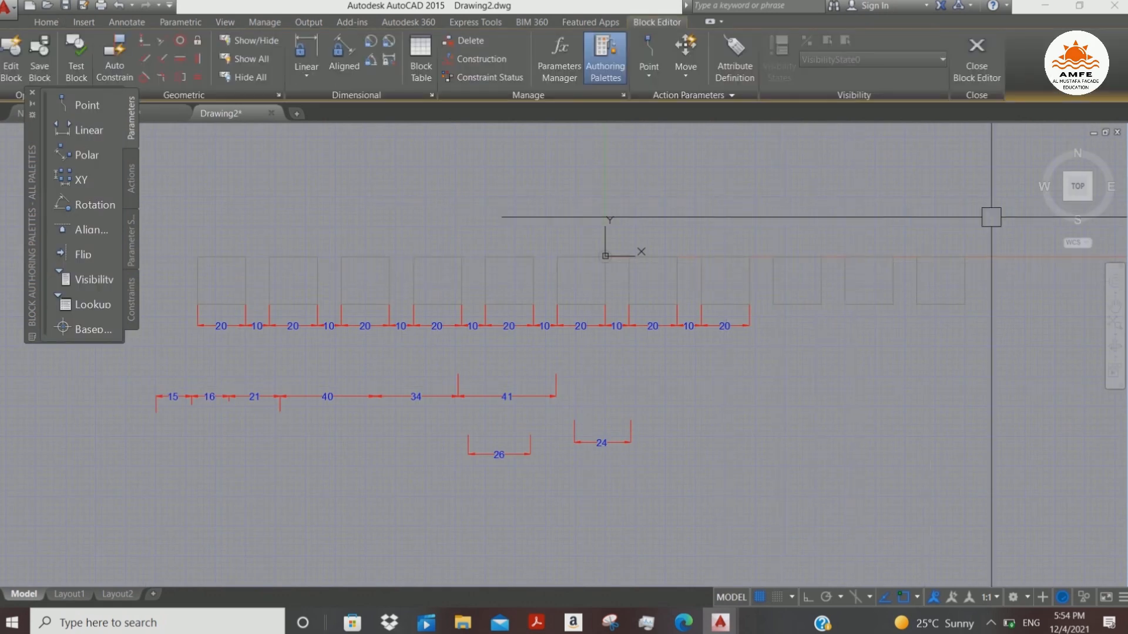
- Select most of the block's individual squares and dimensions with a crossing window, and close the Block Editor
click(885, 196)
click(330, 522)
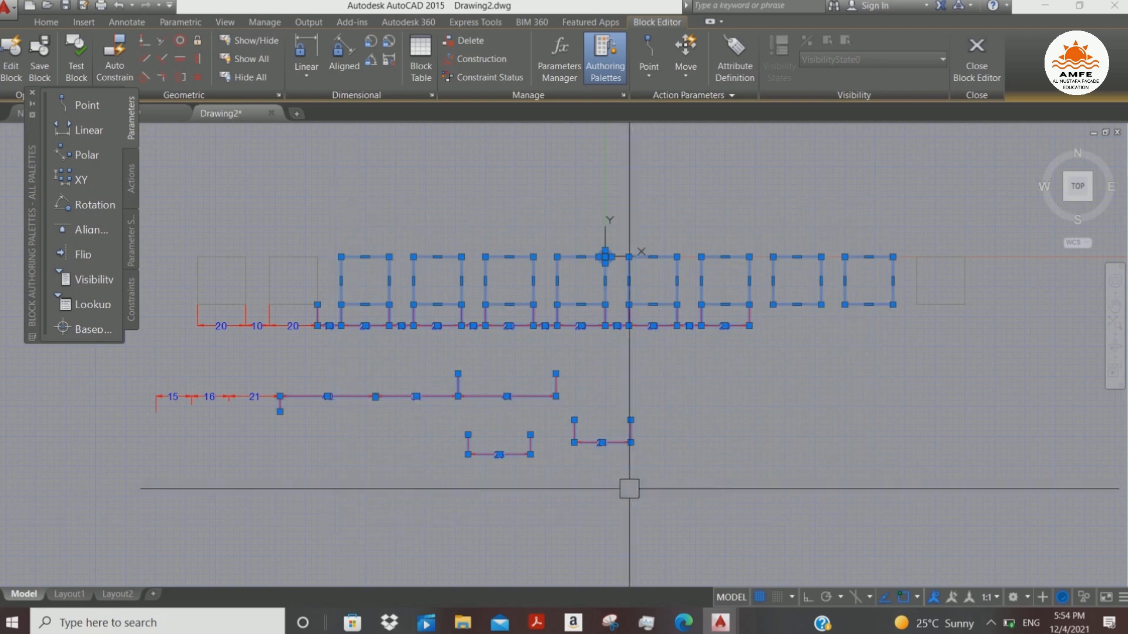
click(1005, 70)
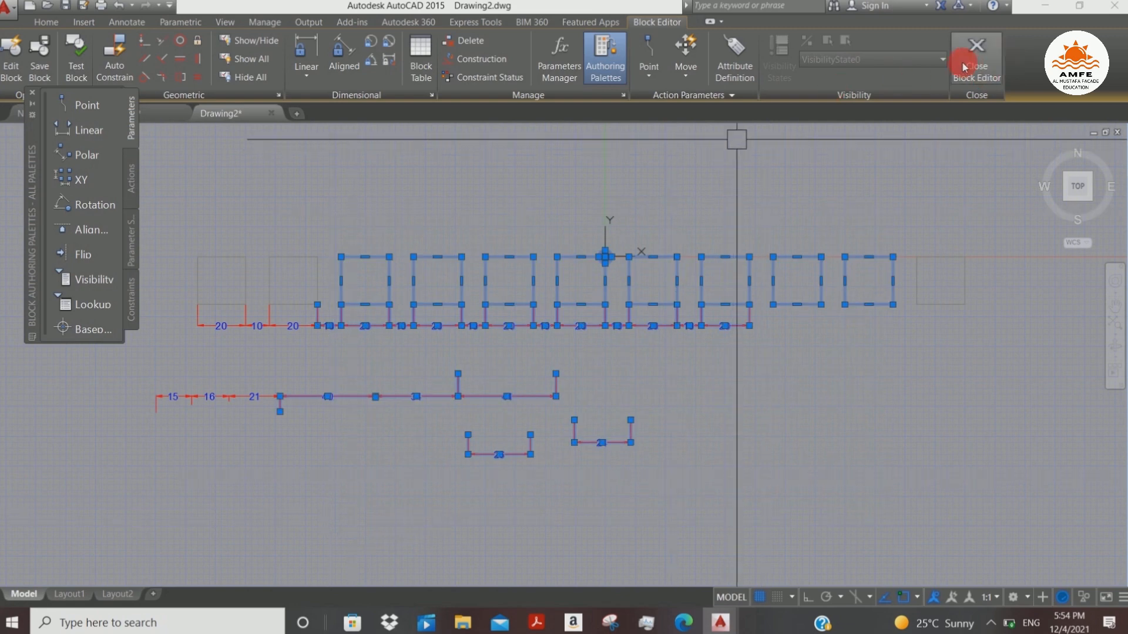
click(625, 292)
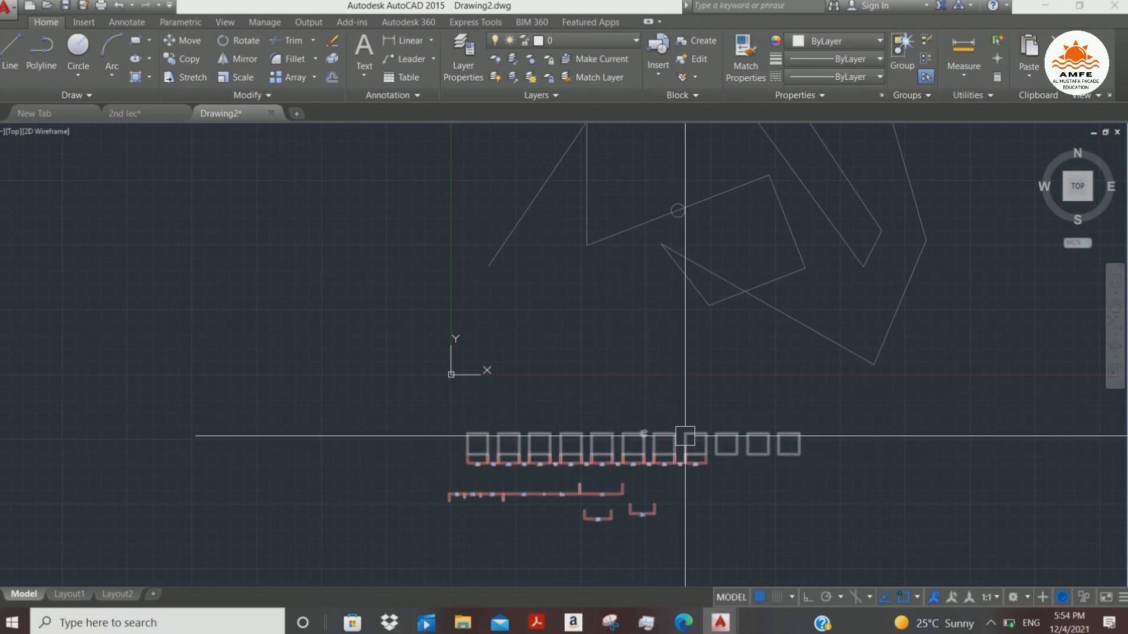
- Copy the pasted squares block's name from its block definition settings, without opening the Block Editor
mouse_move(693, 426)
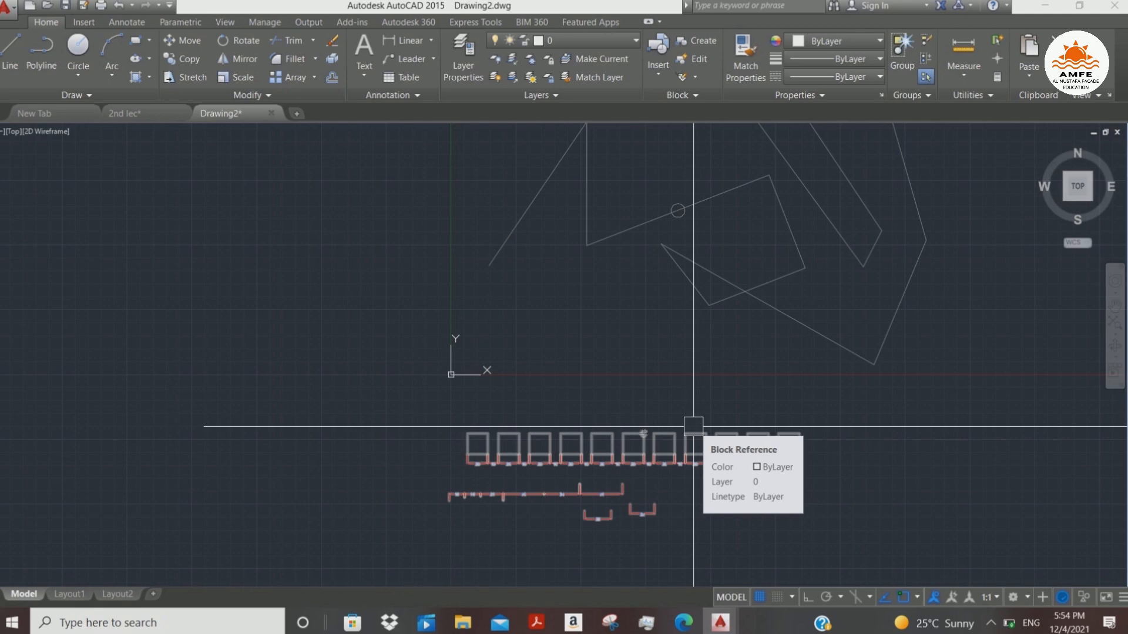
scroll(670, 411, up, 3)
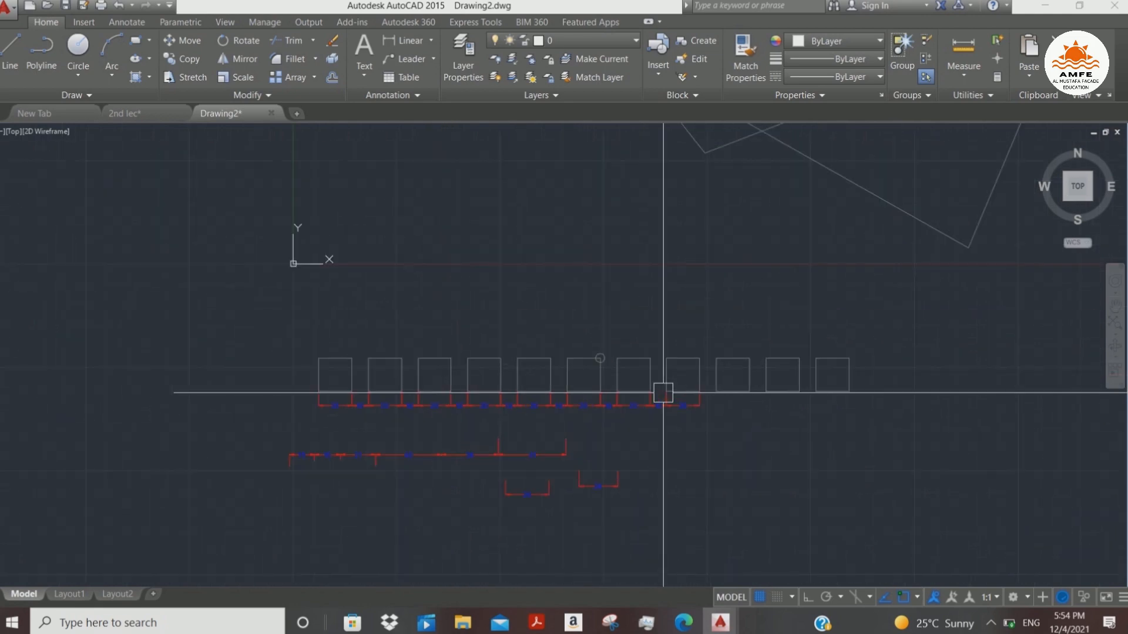
double_click(646, 359)
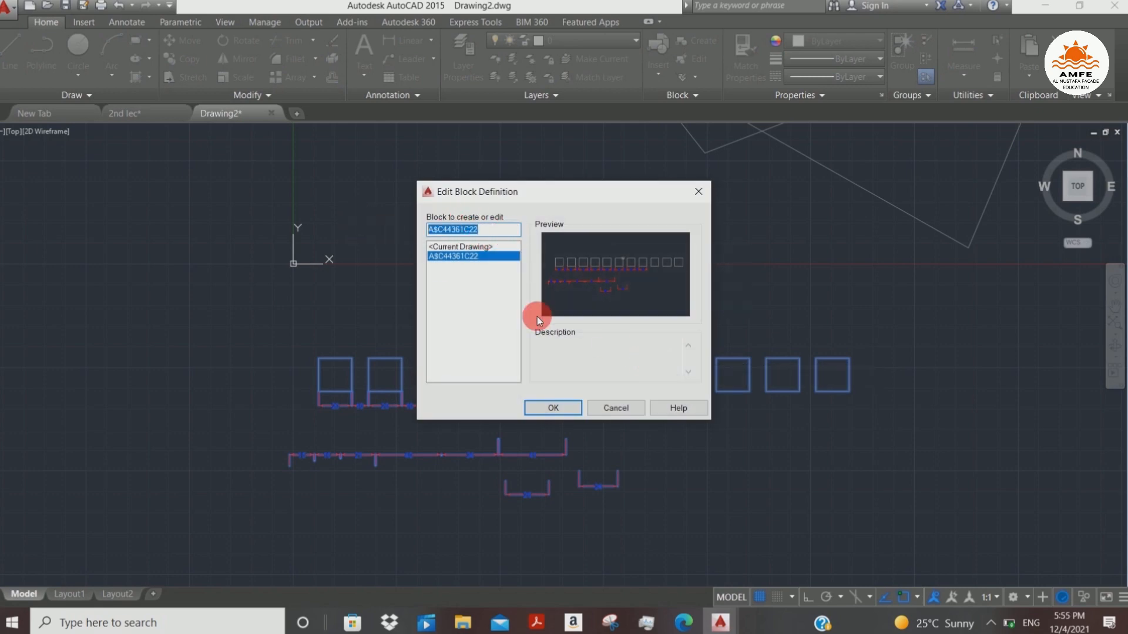
key(Escape)
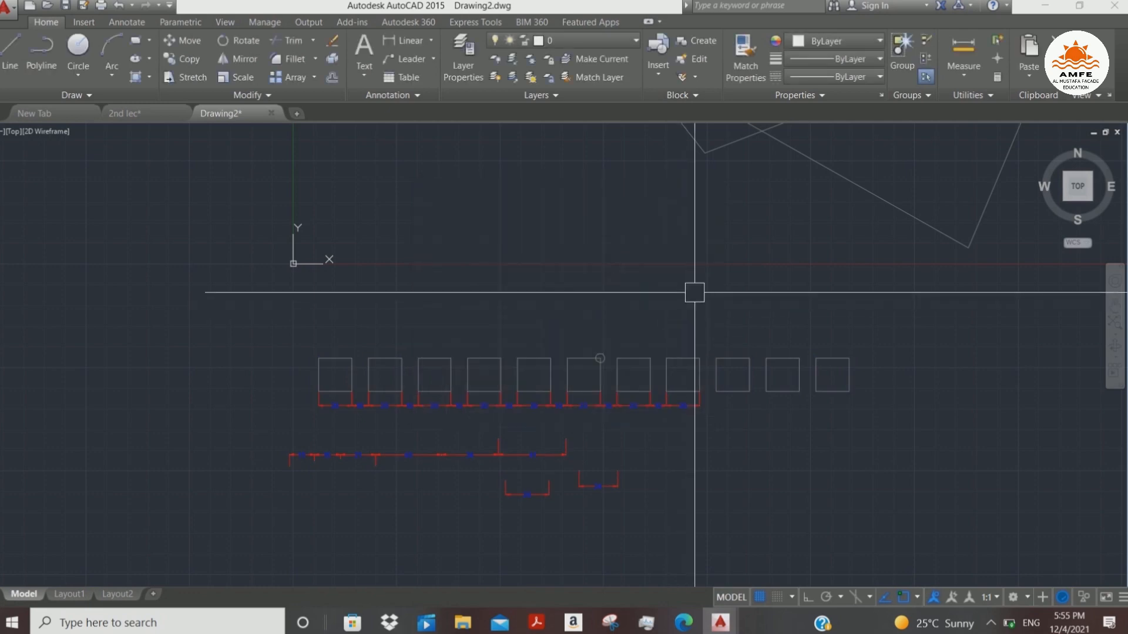
- Rename the block A$C44361C22 to Dubai with the Rename command, pasting the copied name as the old name
text(REN)
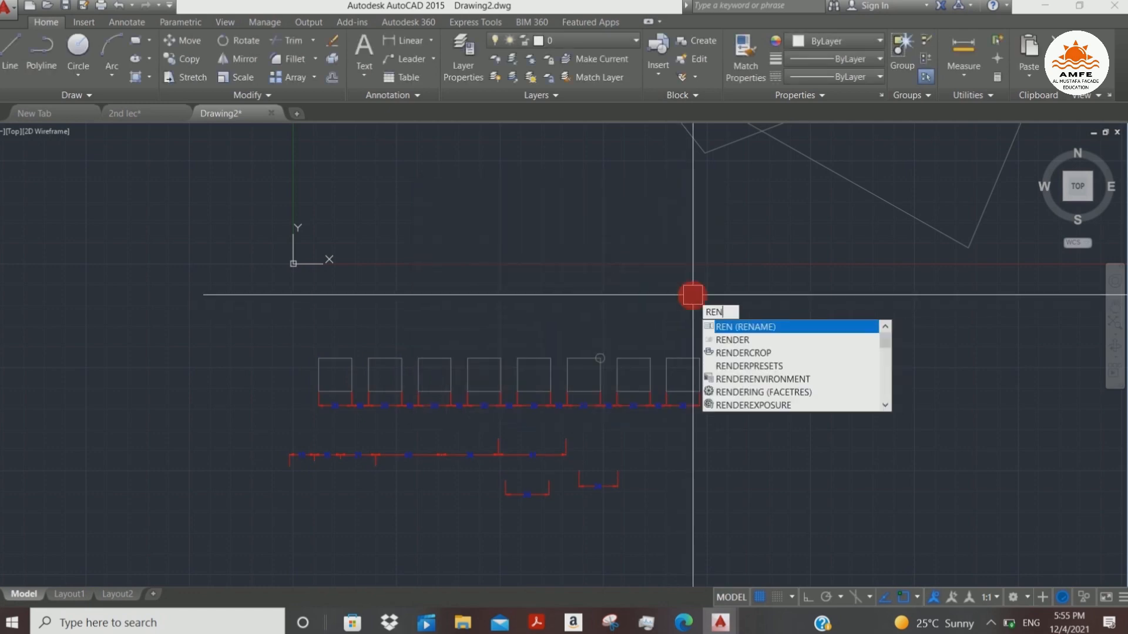
key(Return)
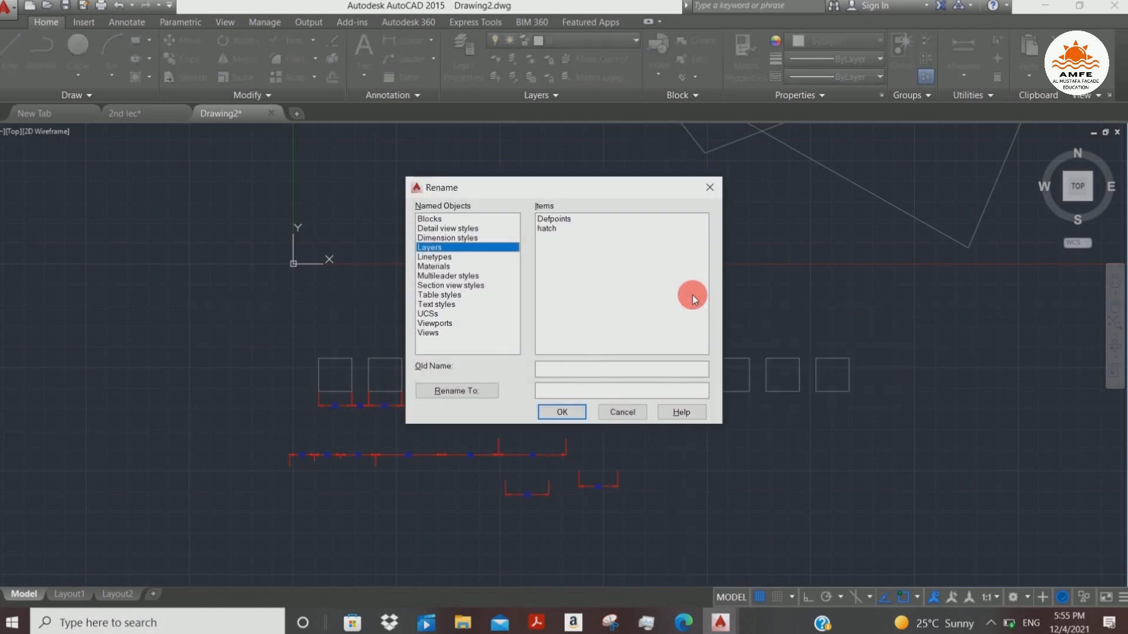
click(429, 220)
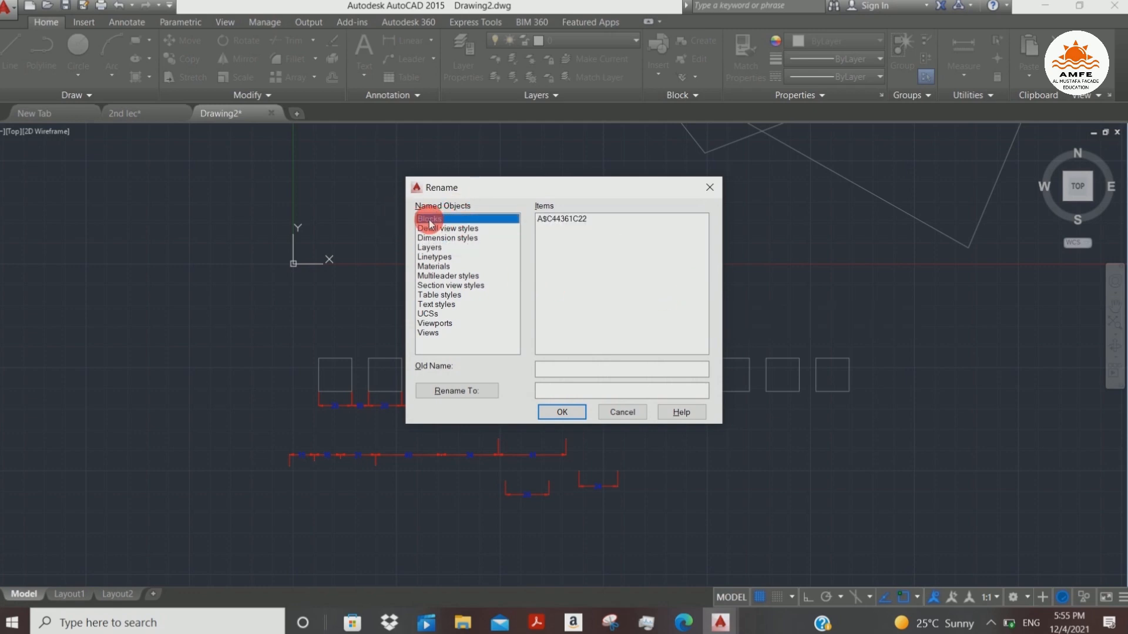
click(559, 372)
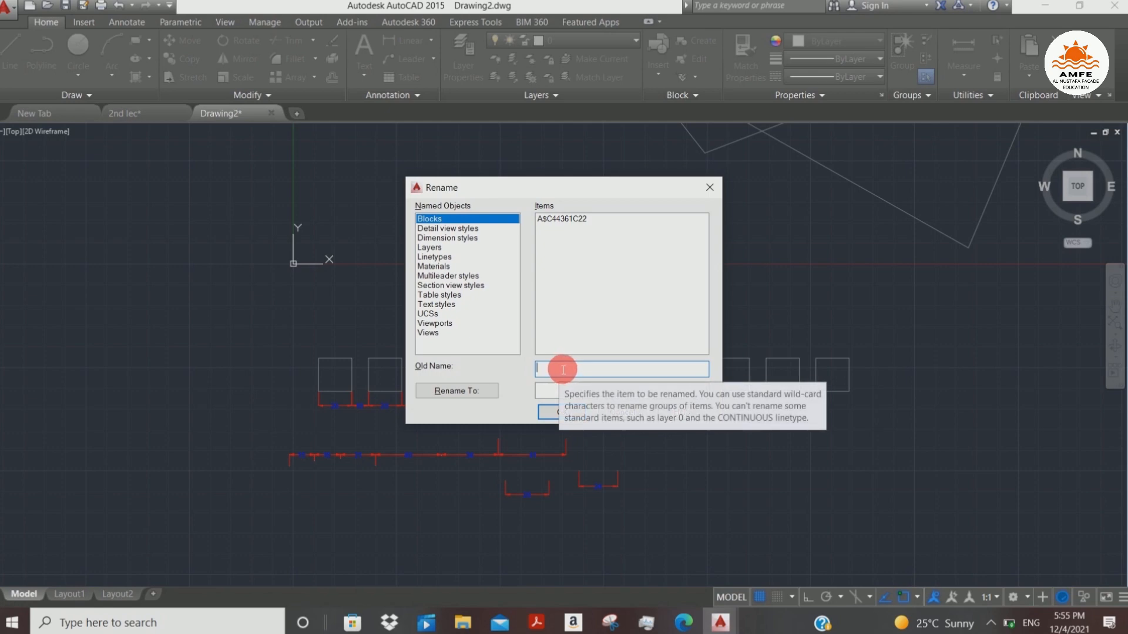
key(ctrl+v)
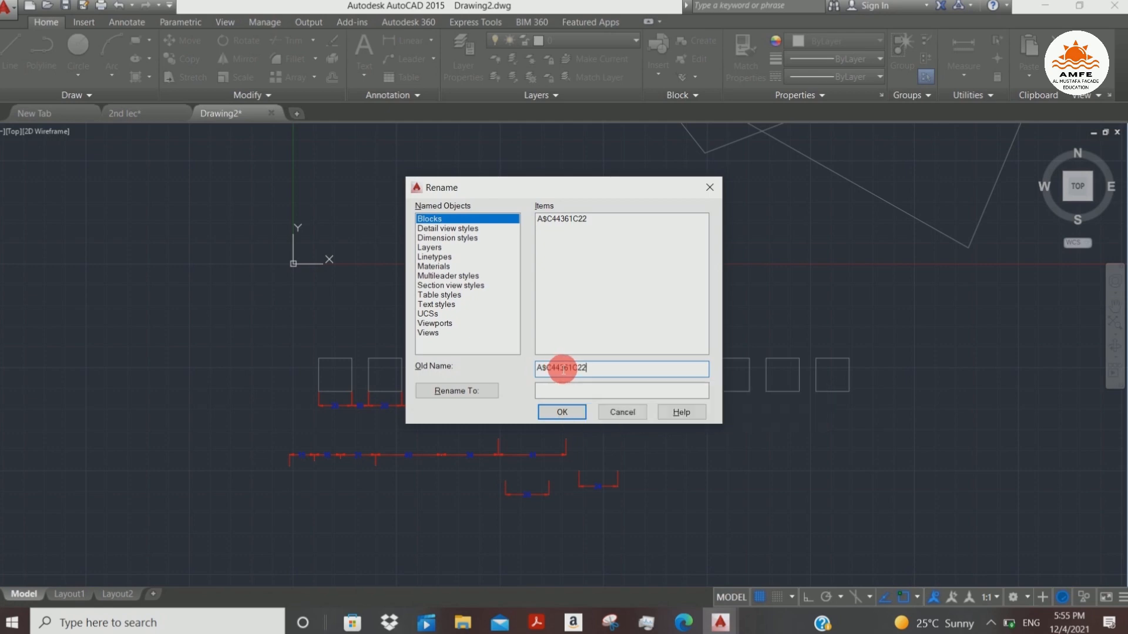
click(611, 391)
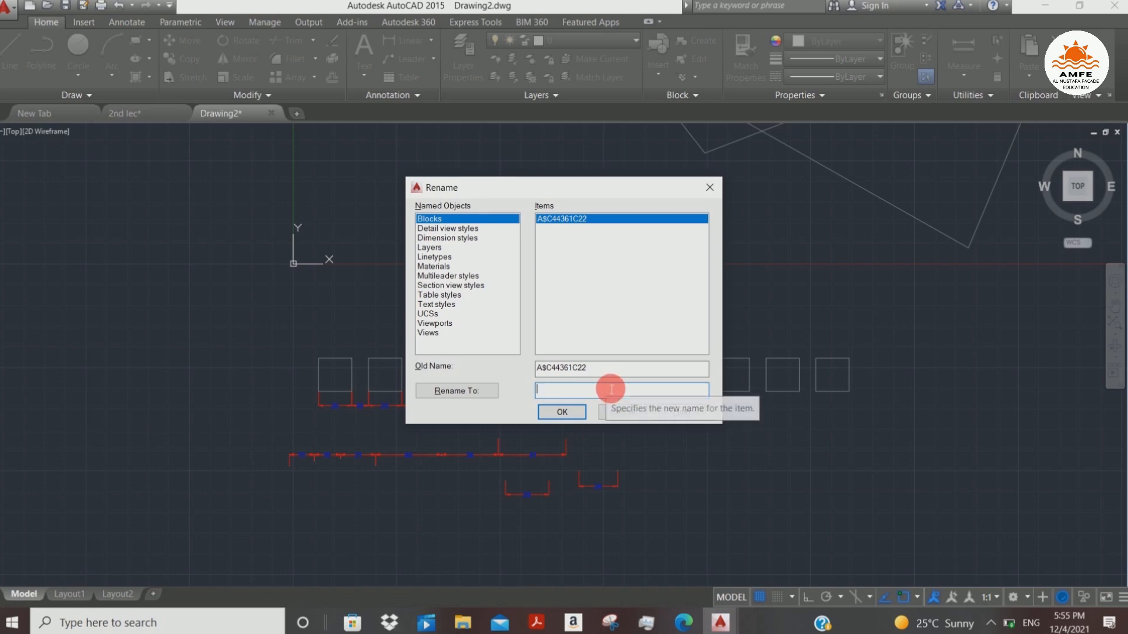
text(Dubai)
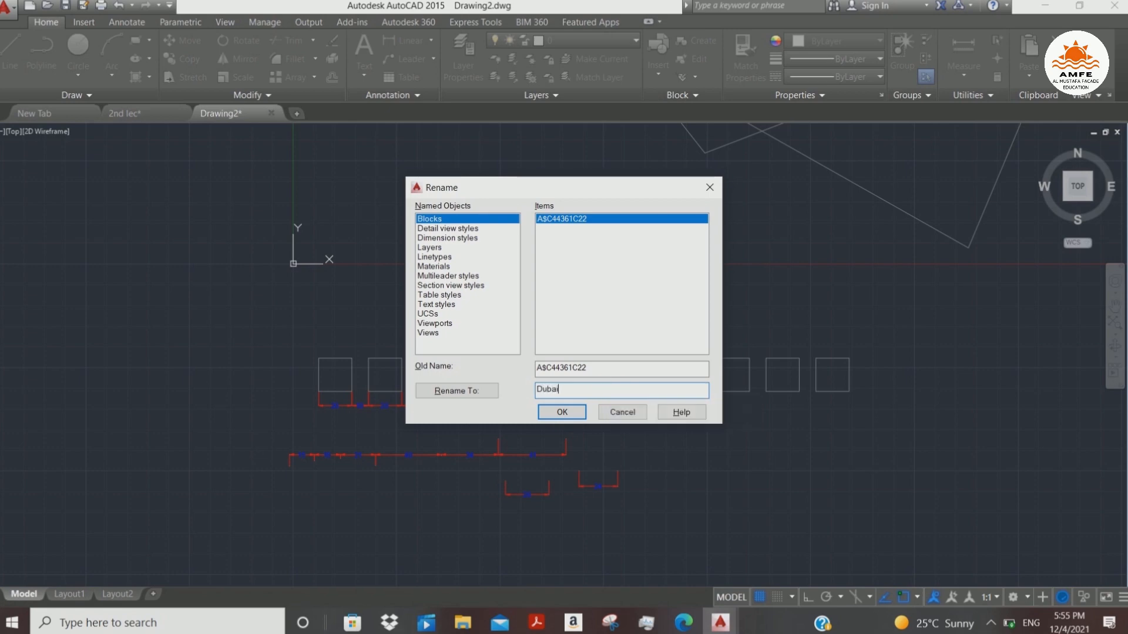
click(562, 411)
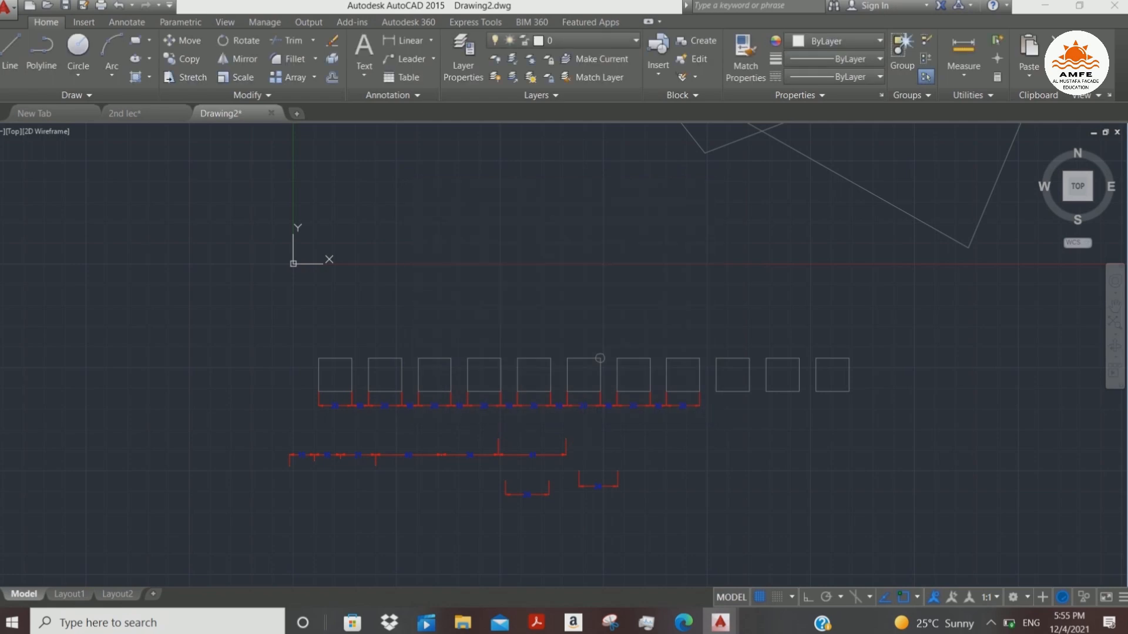
- Check the squares block's name in its block definition settings, and cancel without editing the block
click(681, 355)
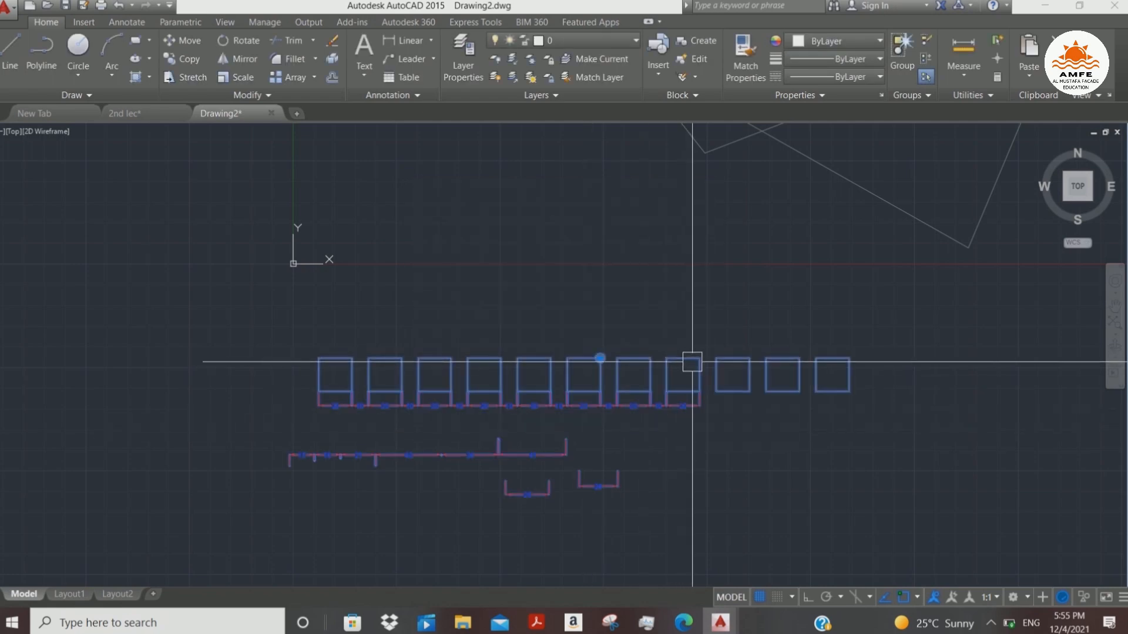
double_click(690, 360)
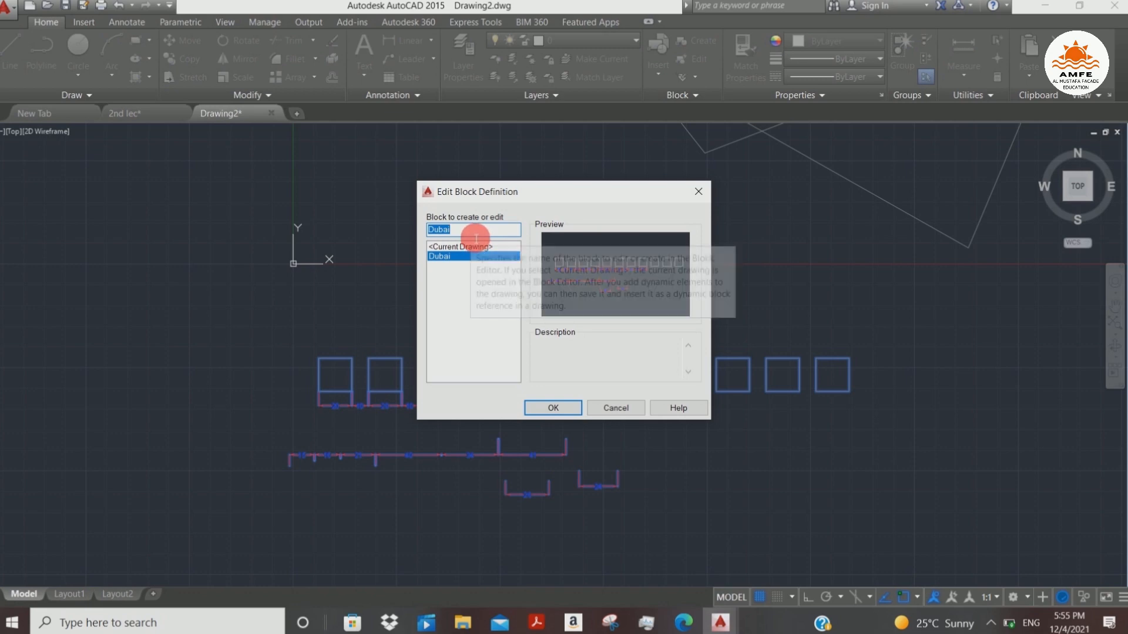
drag(419, 241, 270, 242)
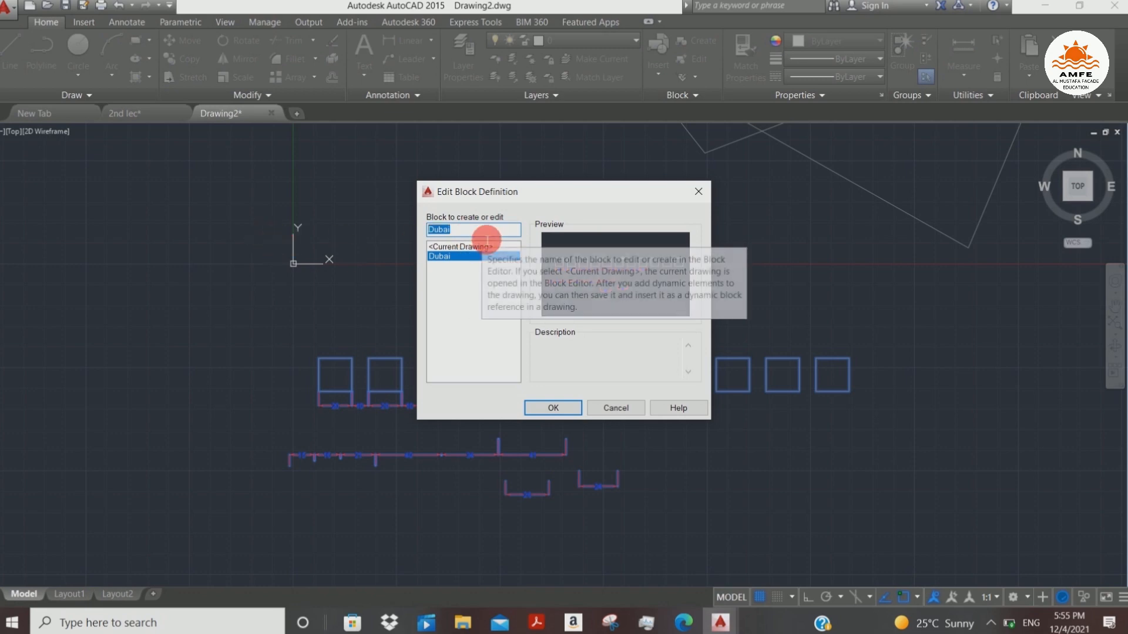
click(612, 407)
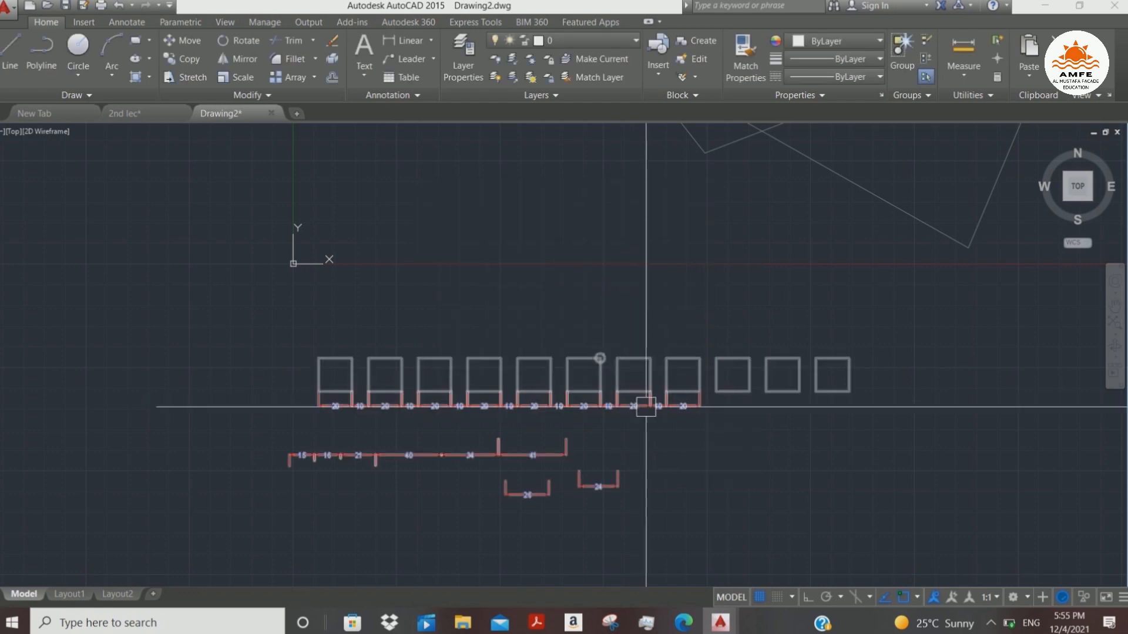
scroll(616, 421, down, 3)
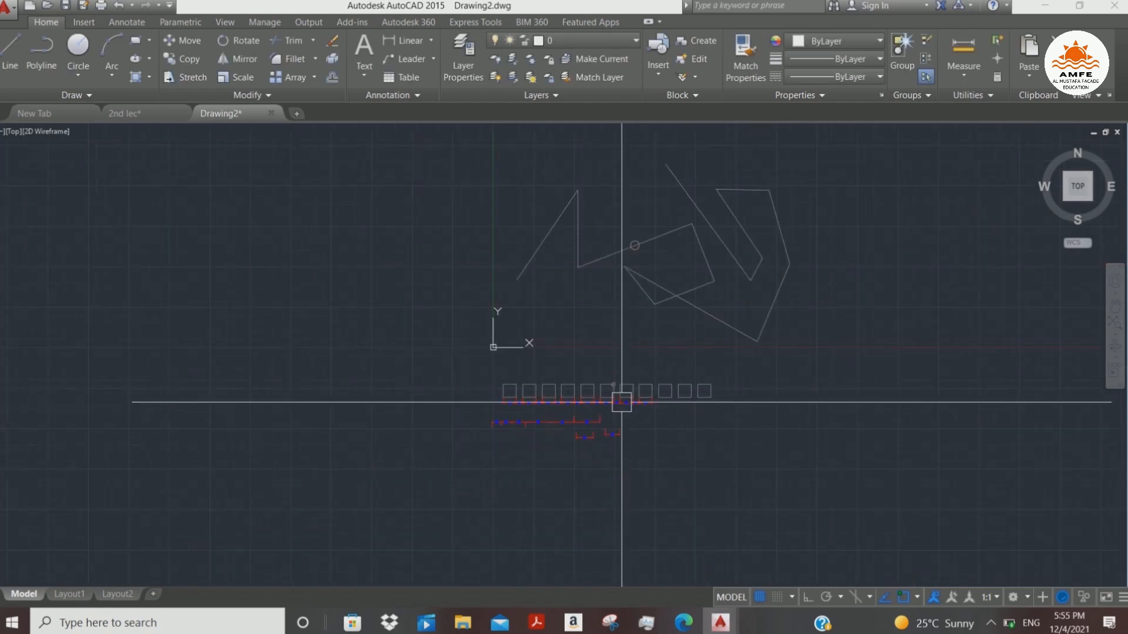
scroll(710, 390, down, 2)
middle_drag(718, 388, 626, 393)
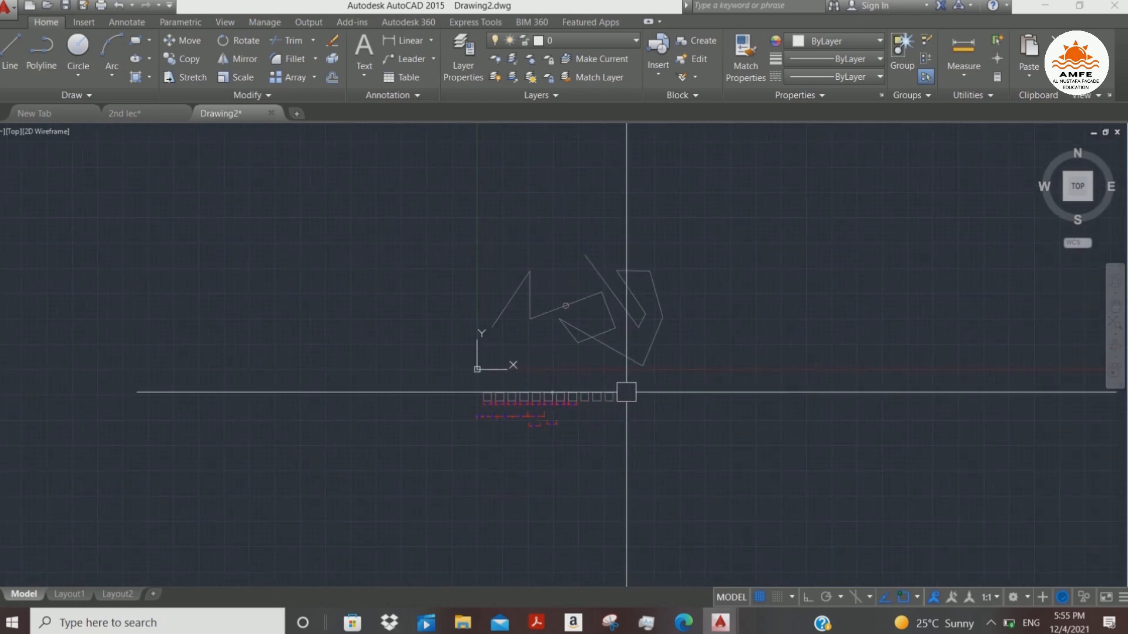